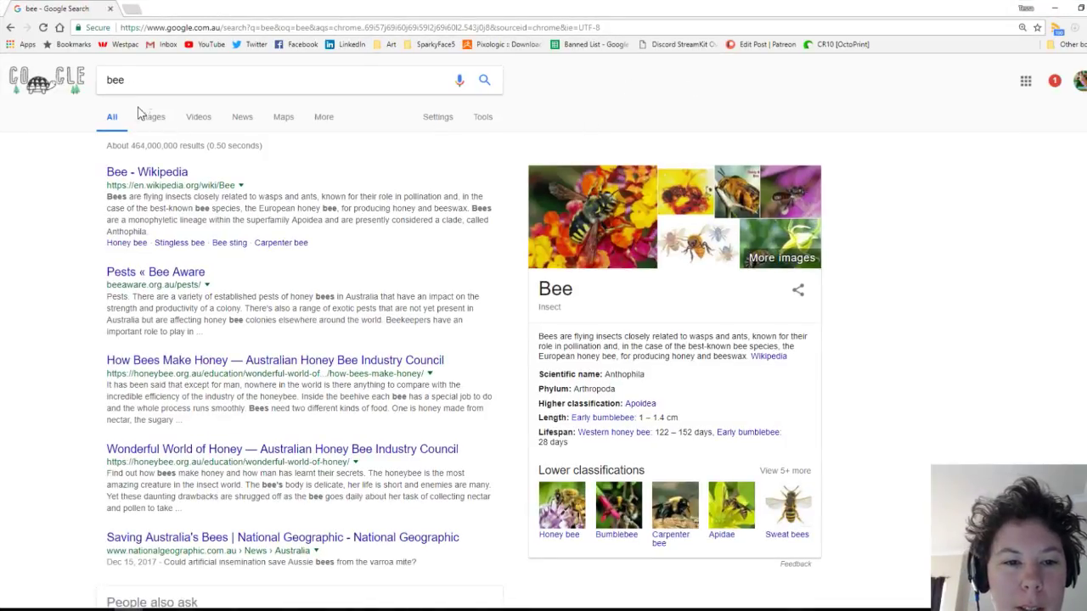
Browse the image results for "bee" to examine realistic and cartoon bee references
click(152, 119)
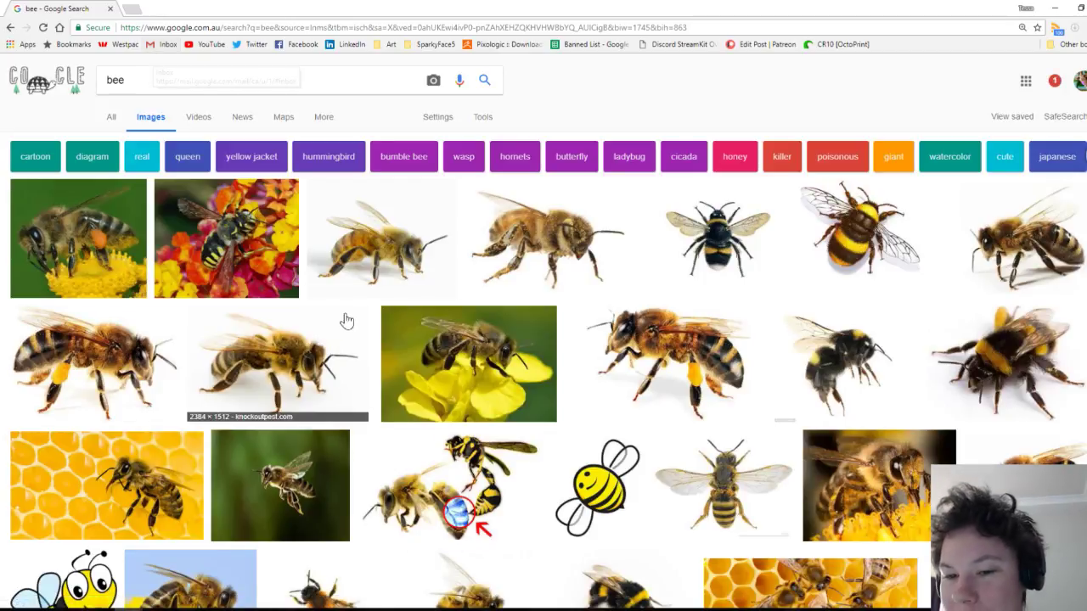
scroll(421, 251, down, 1)
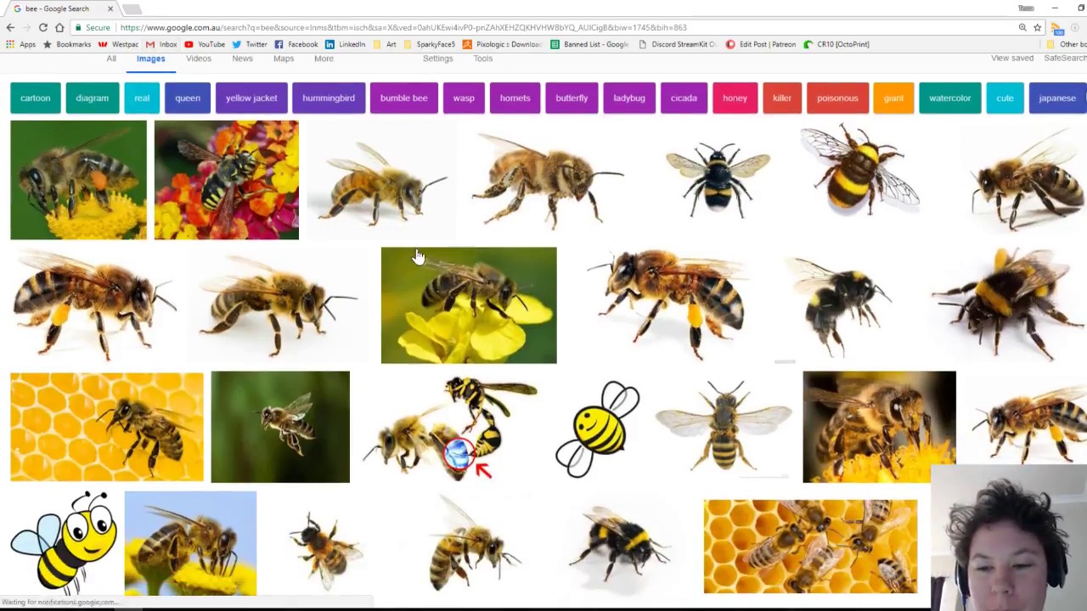
scroll(417, 253, down, 1)
scroll(278, 246, down, 2)
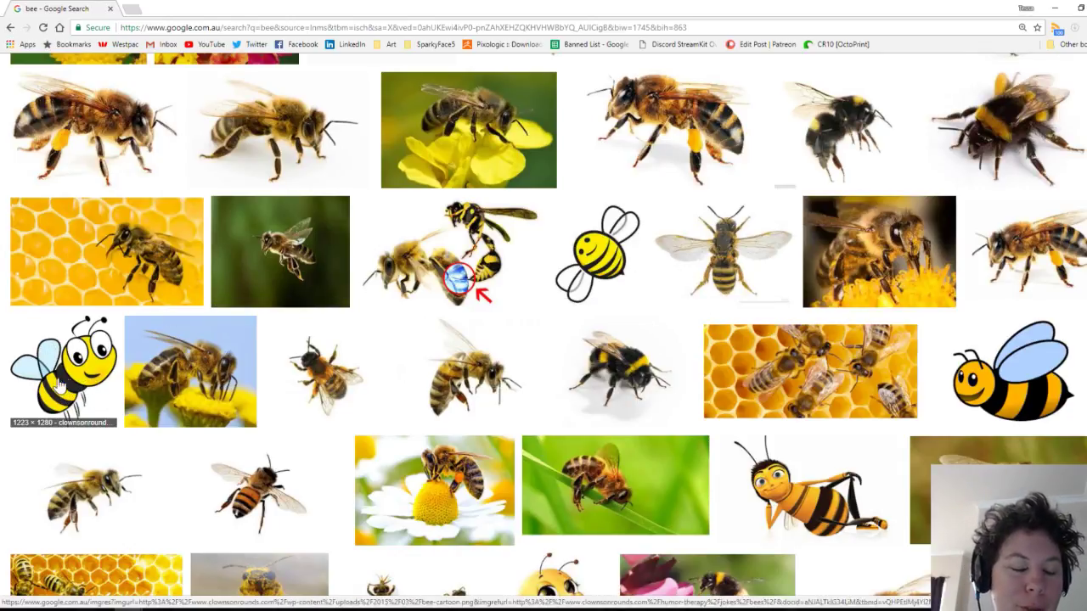
scroll(569, 351, down, 1)
scroll(569, 351, down, 3)
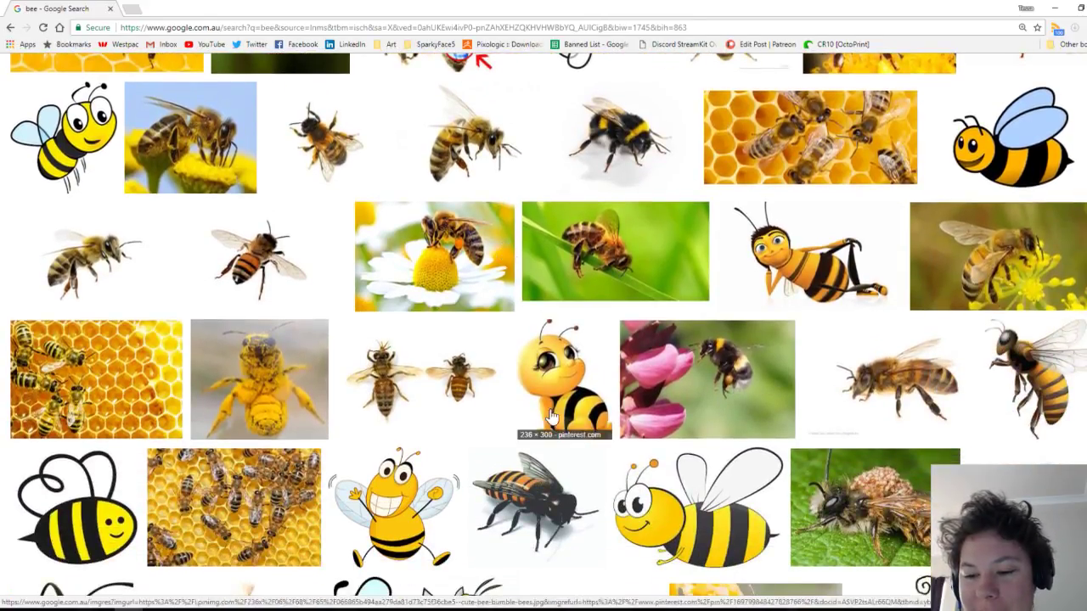
scroll(556, 382, down, 1)
scroll(443, 414, down, 2)
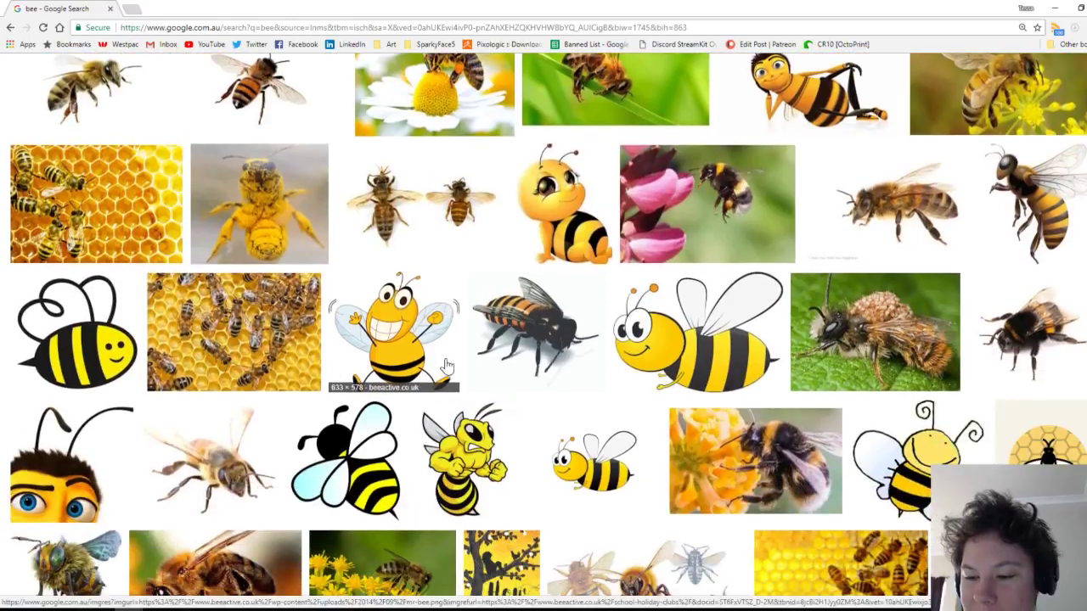
scroll(453, 295, down, 1)
scroll(452, 235, down, 2)
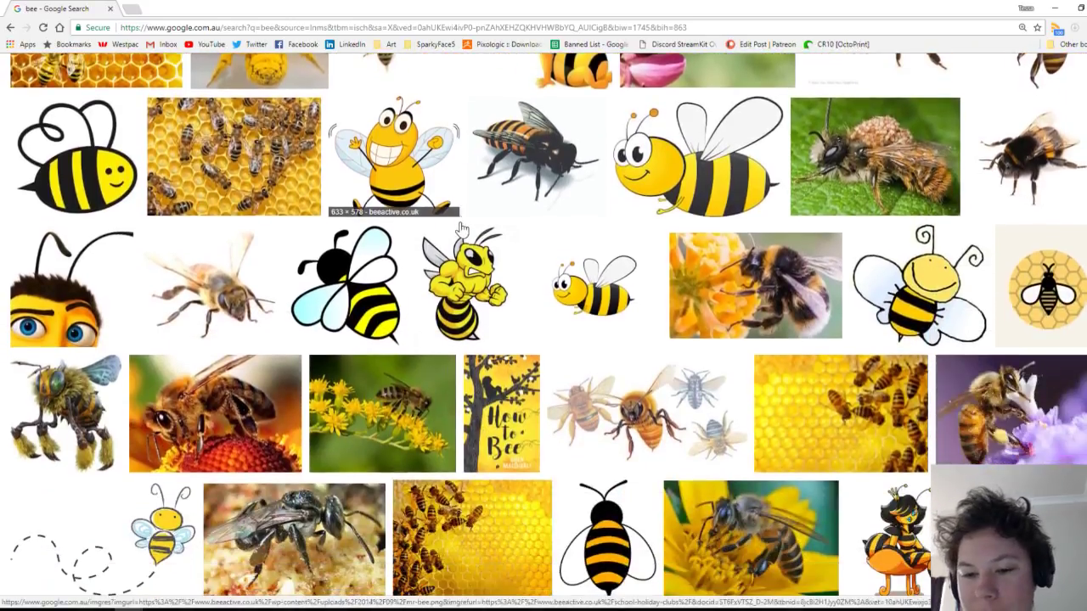
scroll(458, 219, down, 1)
scroll(456, 215, down, 6)
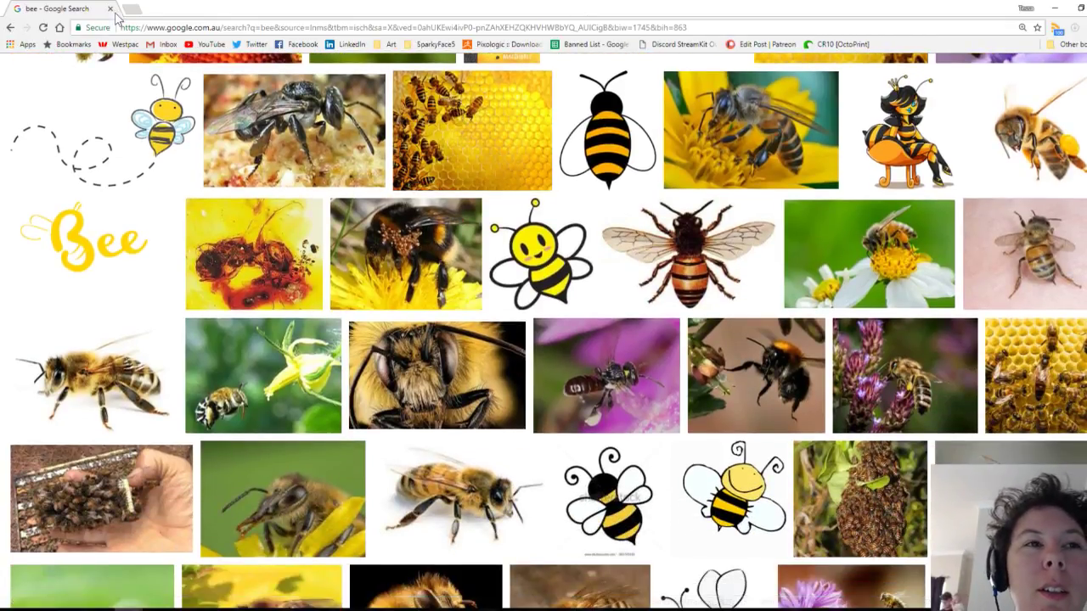
Switch to ZBrush and open the DynaMesh_Sphere_128 project without saving the current one
drag(284, 8, 1086, 143)
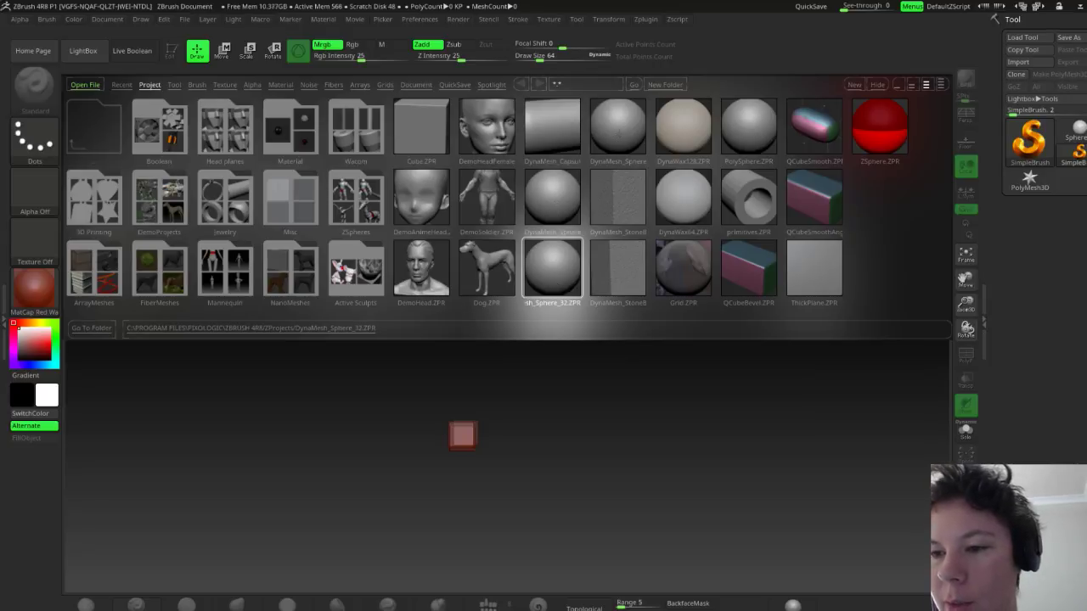
double_click(557, 195)
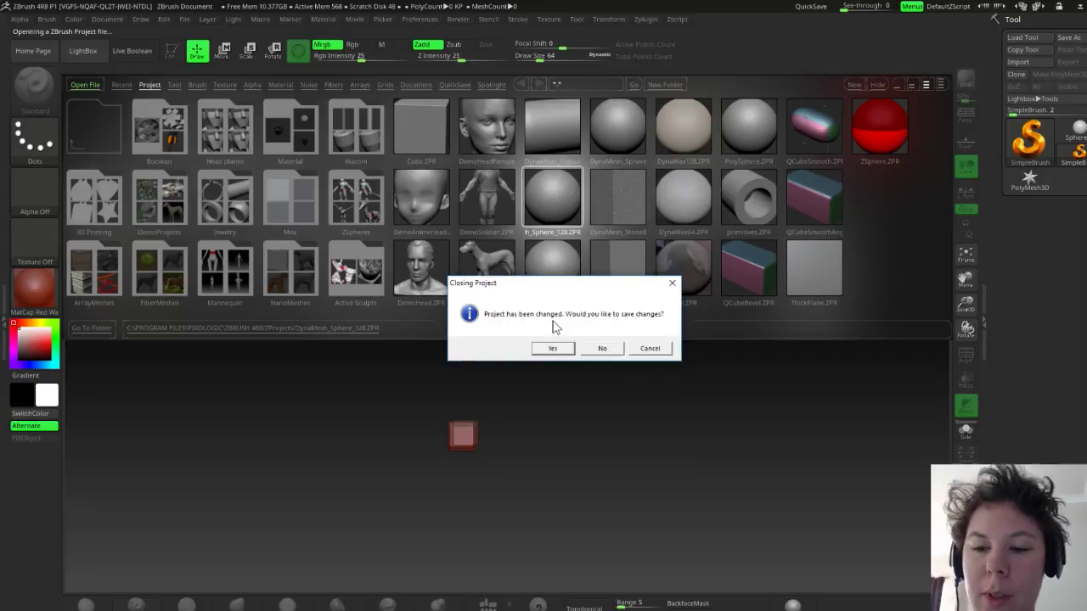
click(554, 351)
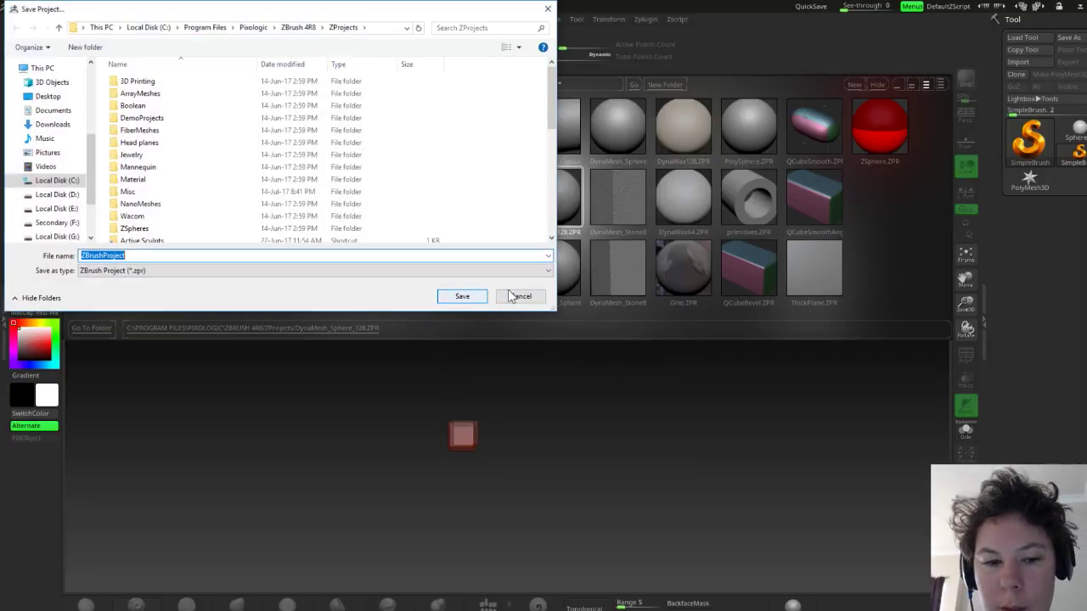
click(518, 298)
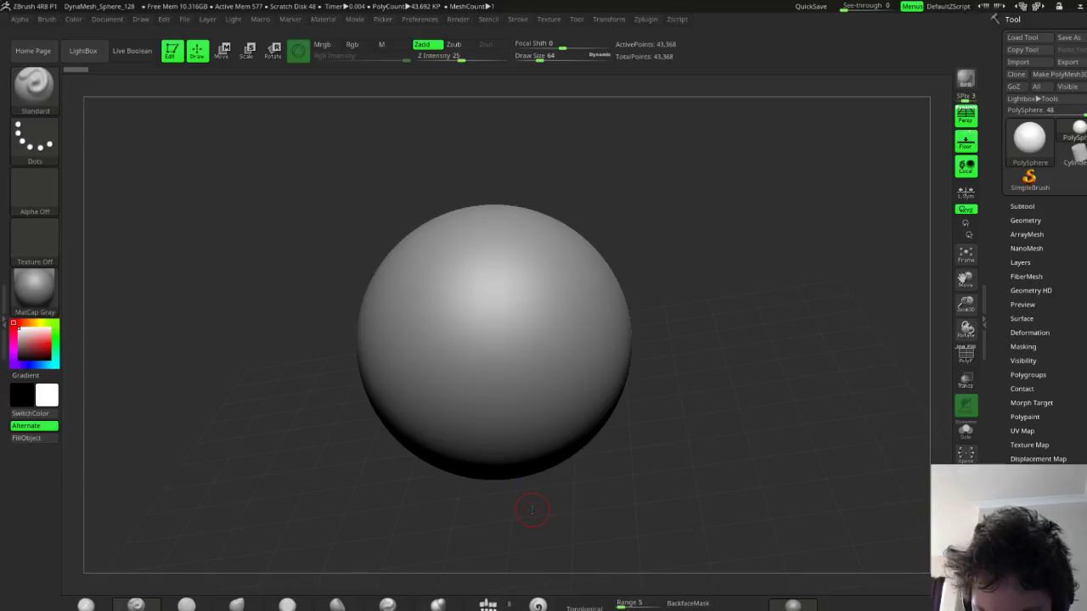
drag(581, 504, 532, 508)
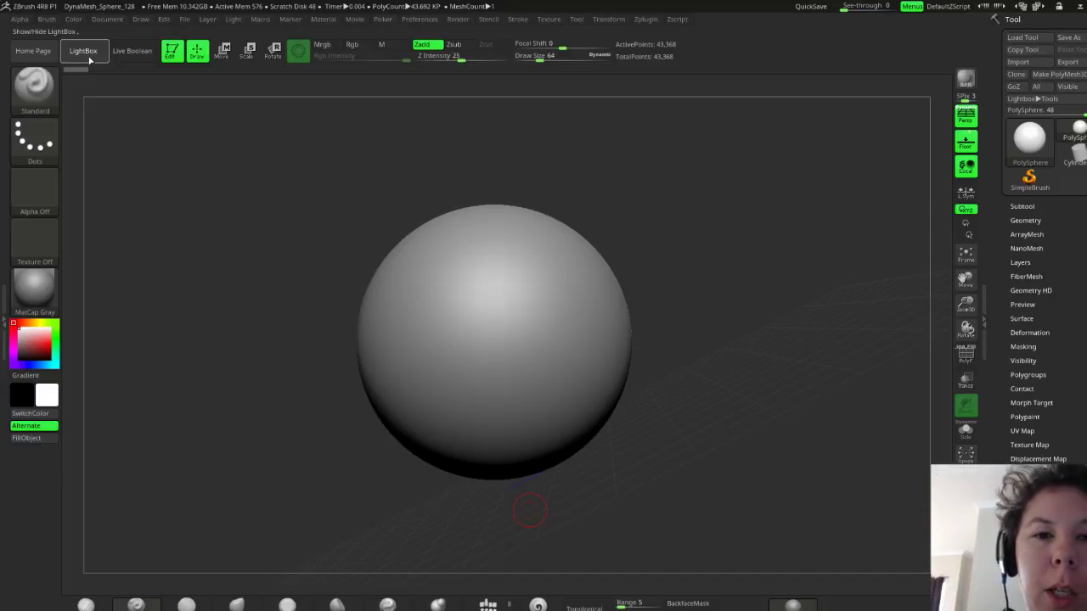
Try the TrimDynamic brush selection, finishing with the Move brush as the active sculpting brush
click(381, 44)
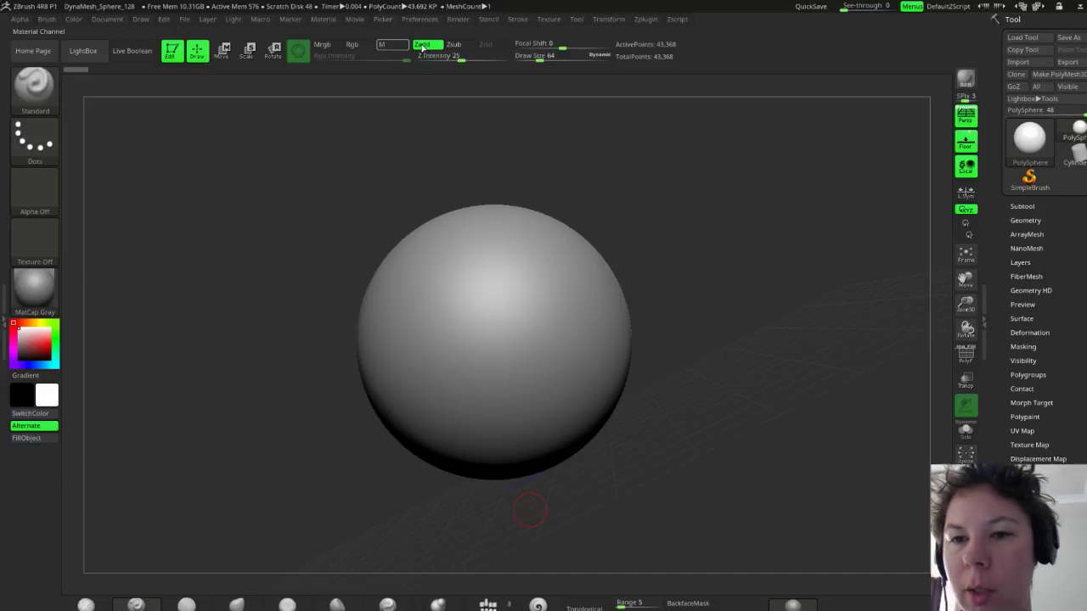
key(b)
key(t)
key(d)
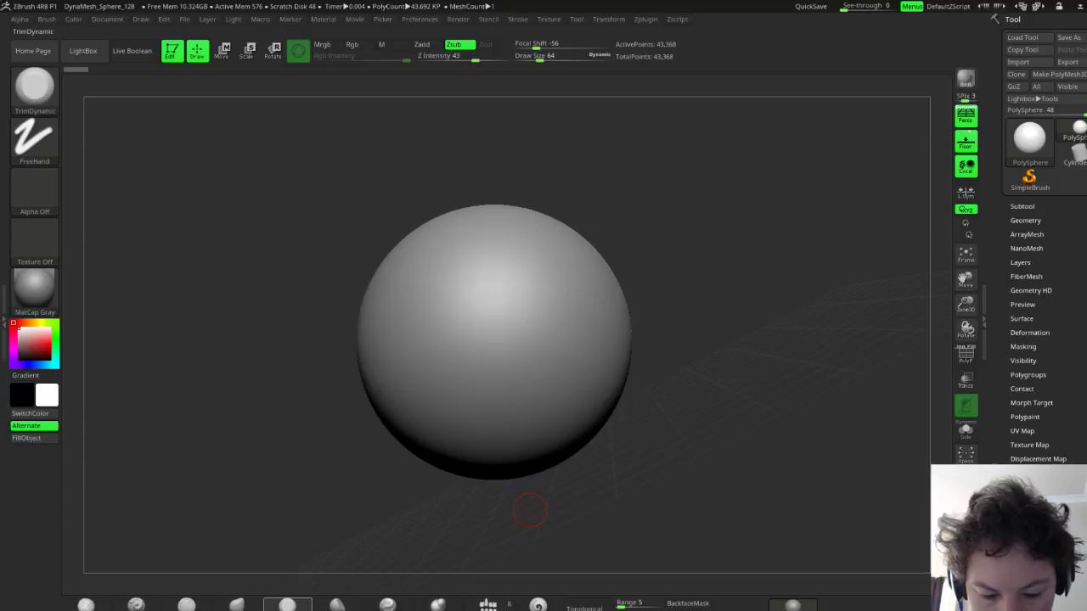
click(237, 603)
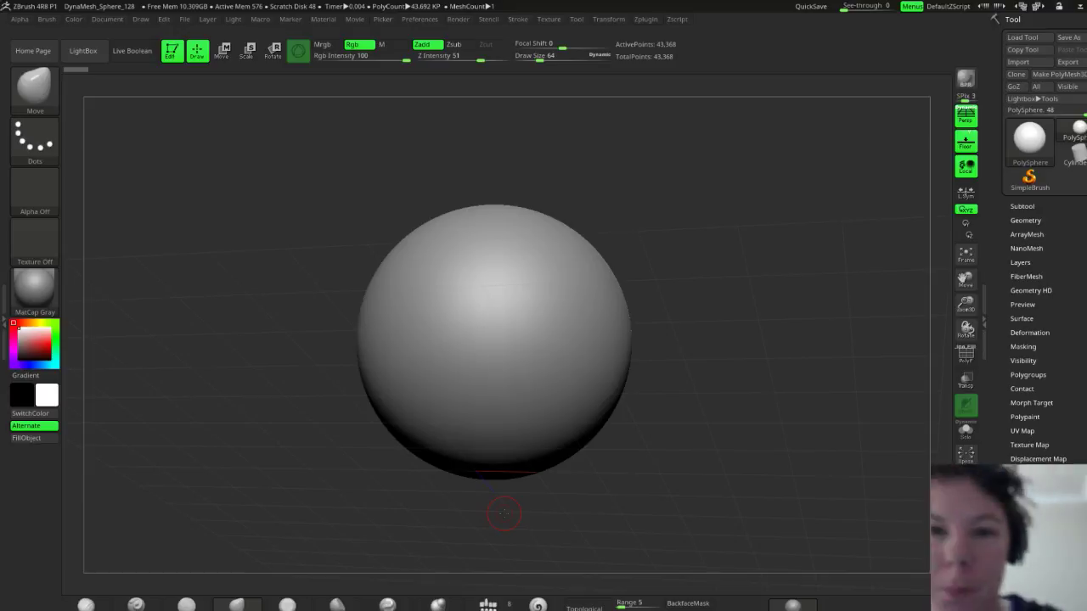
Pull symmetrical spikes and dents across the front of the sphere with the Move brush, including strokes along its centre line
drag(585, 333, 588, 379)
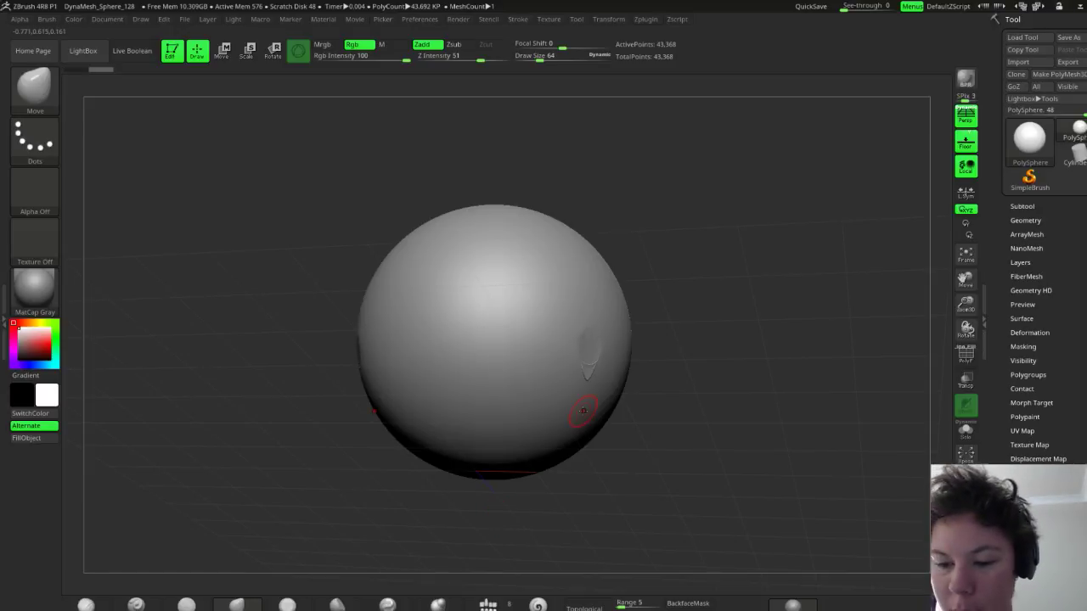
drag(574, 327, 617, 285)
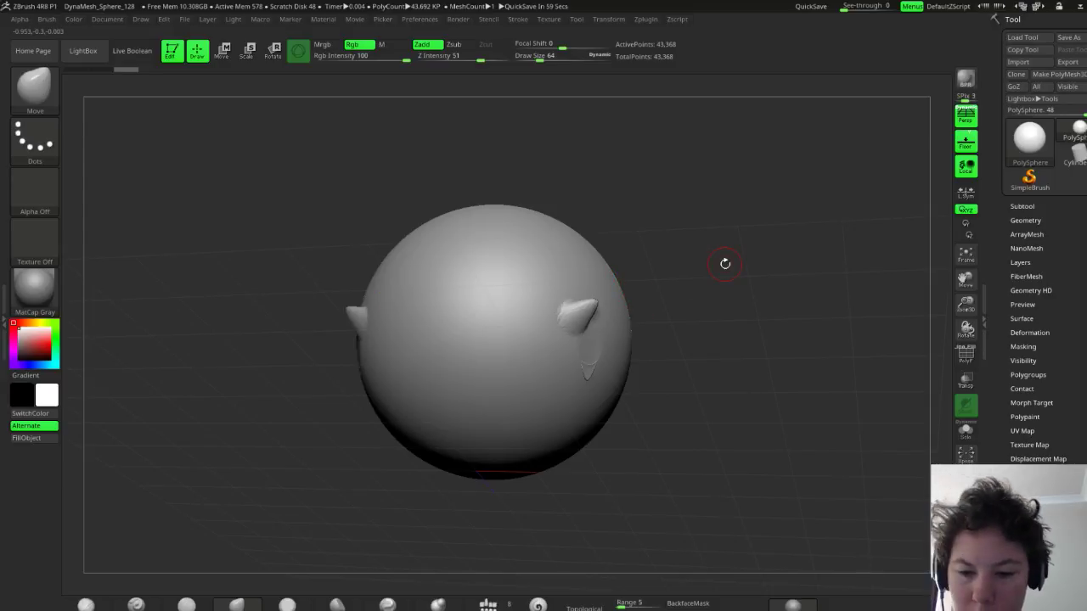
drag(497, 320, 485, 230)
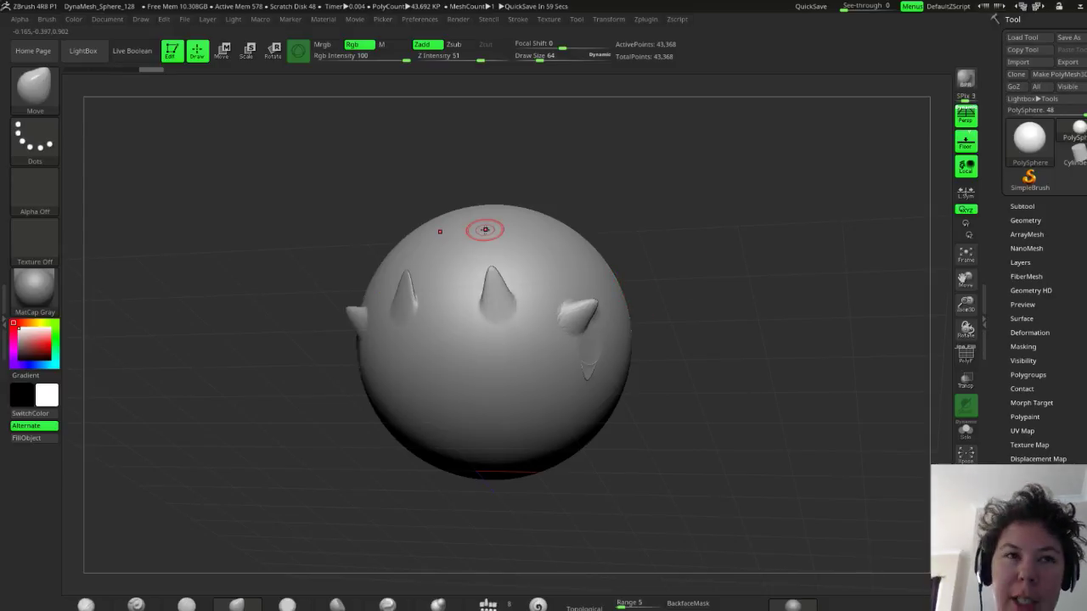
drag(484, 357, 491, 429)
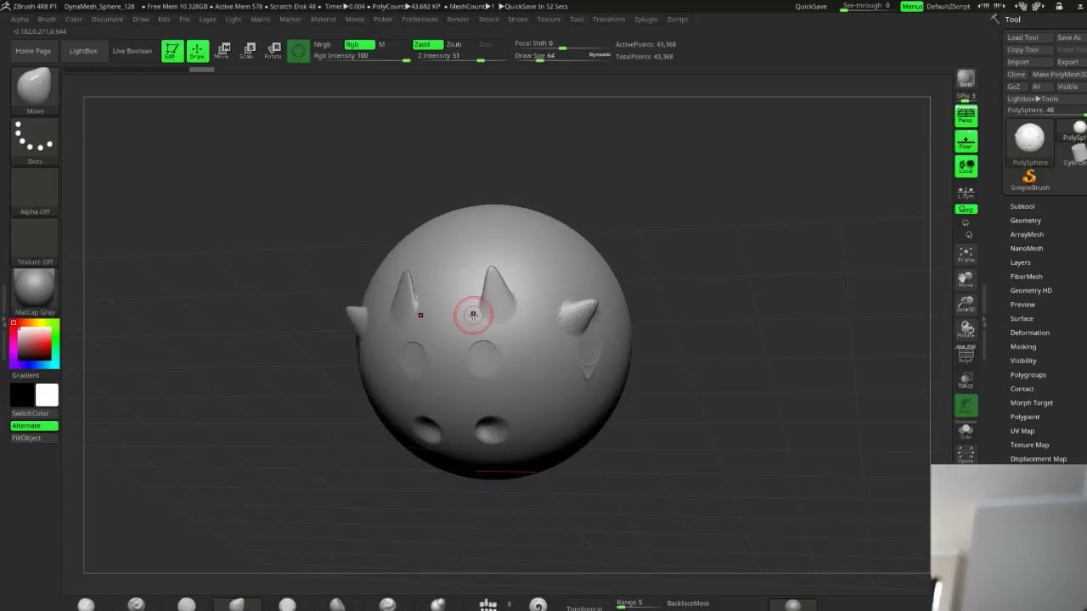
mouse_move(537, 380)
mouse_down()
mouse_move(533, 425)
mouse_move(520, 437)
mouse_up()
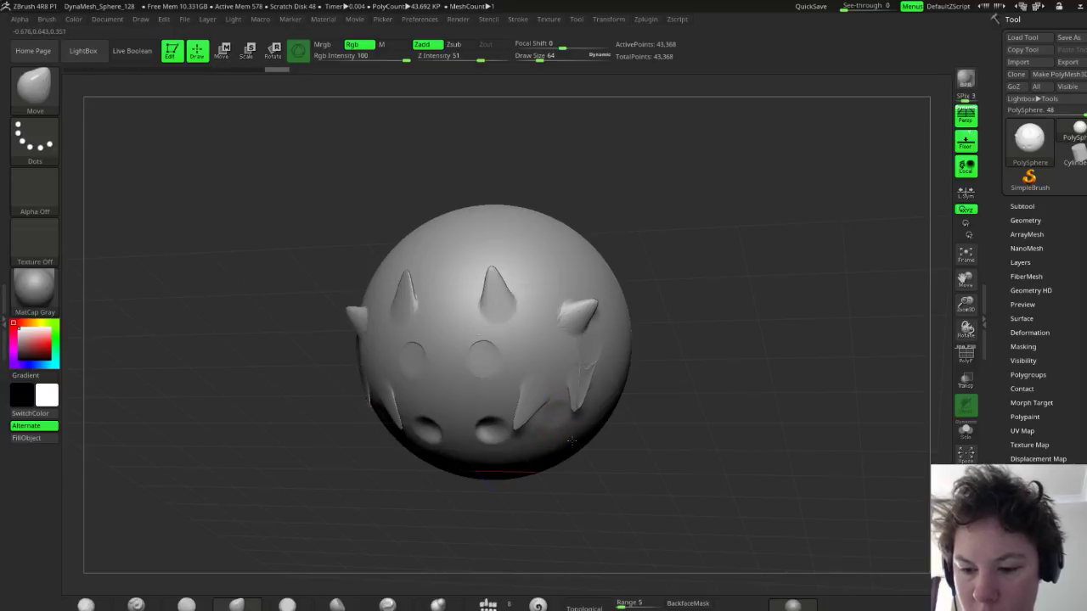
mouse_move(568, 408)
mouse_down()
mouse_move(582, 384)
mouse_move(577, 397)
mouse_move(633, 429)
mouse_move(641, 471)
mouse_move(694, 274)
mouse_up()
right_click(648, 397)
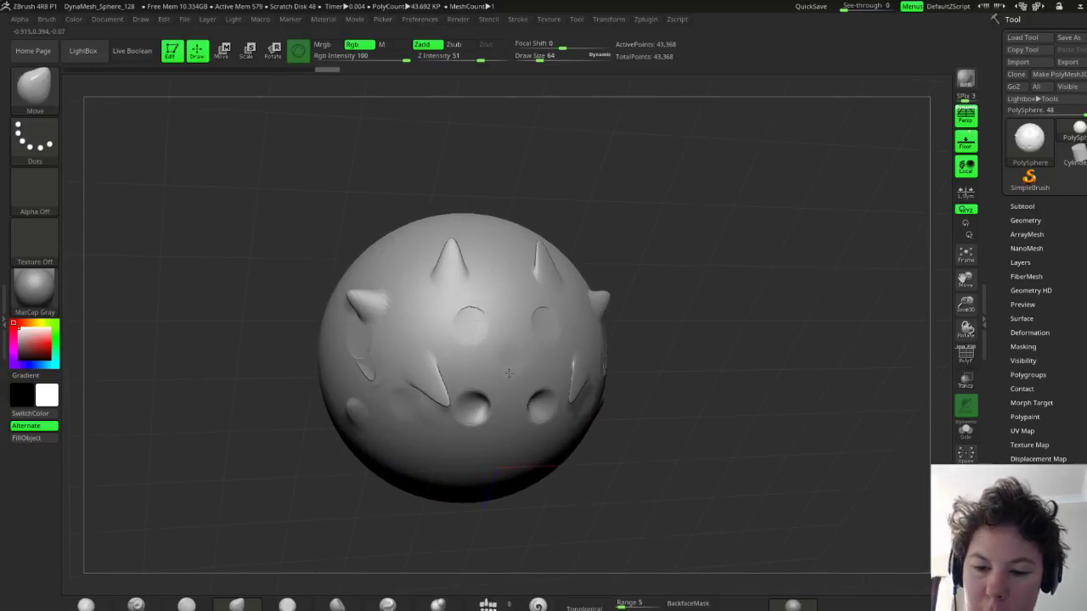
mouse_move(508, 373)
mouse_down()
mouse_move(512, 466)
mouse_move(512, 387)
mouse_up()
drag(509, 320, 509, 452)
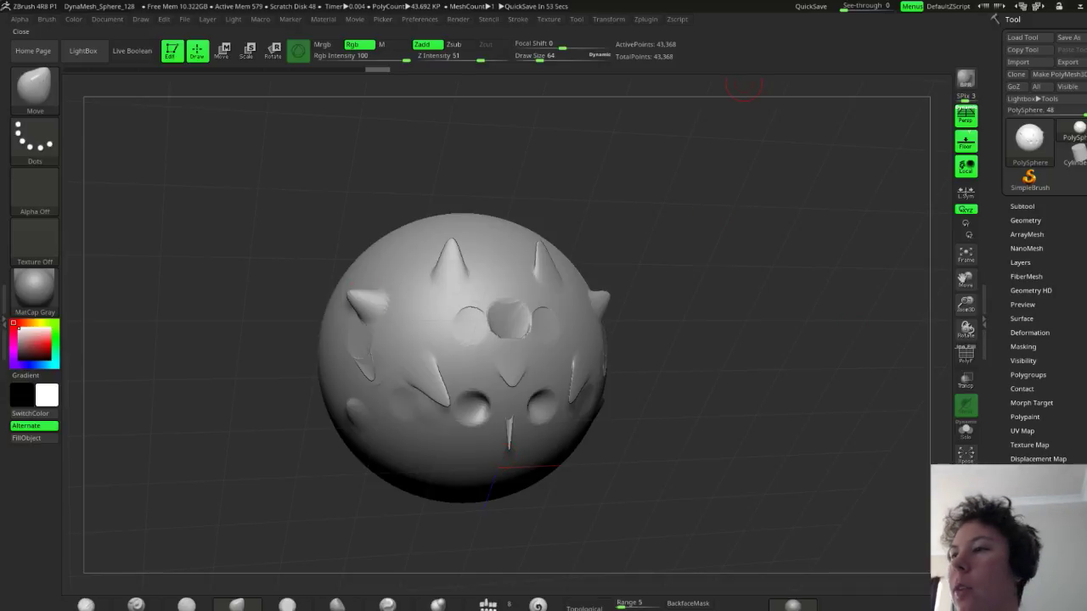
Minimize the sculpting window and move the gcode folder icon farther in on the desktop
click(1080, 6)
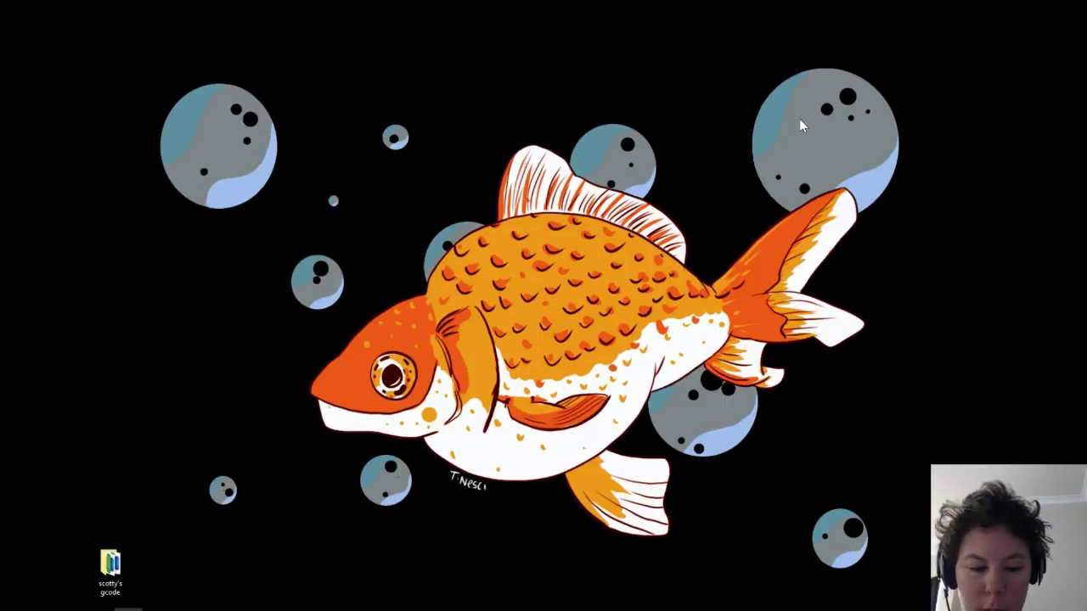
drag(110, 564, 227, 499)
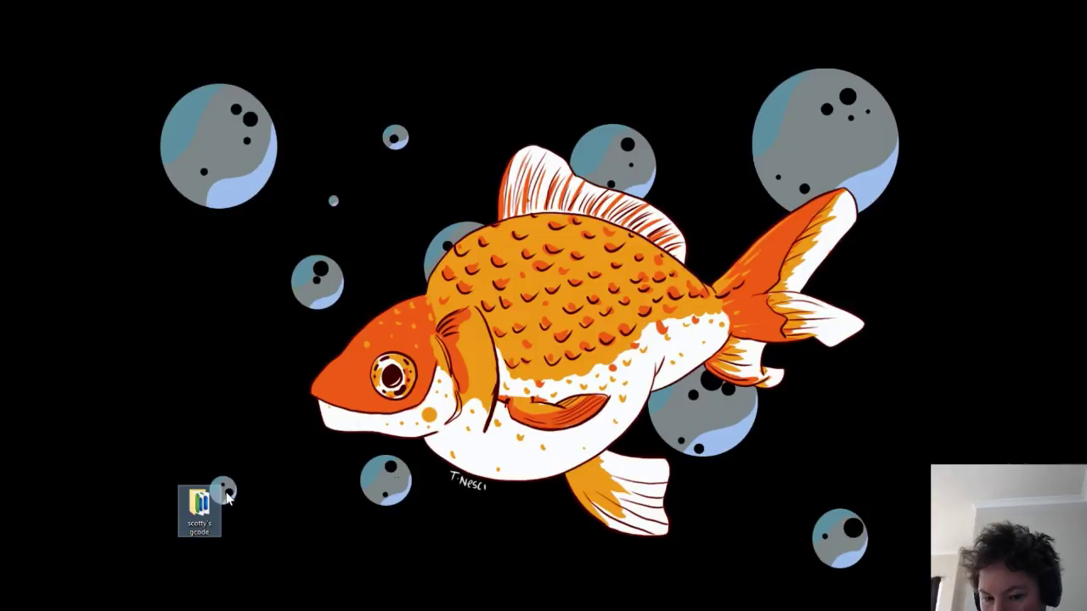
drag(237, 532, 426, 480)
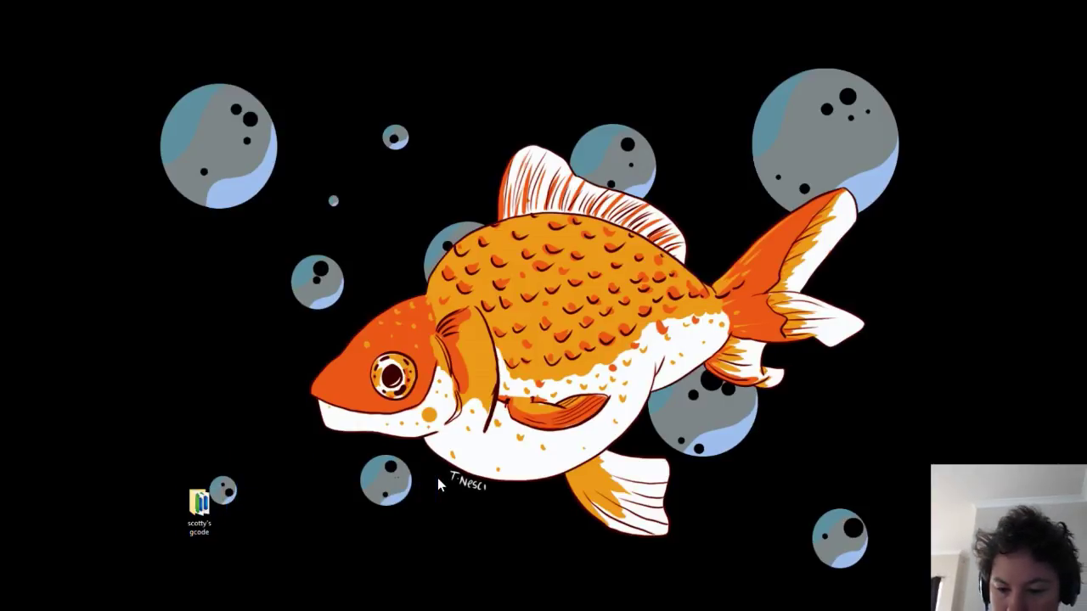
drag(379, 391, 487, 496)
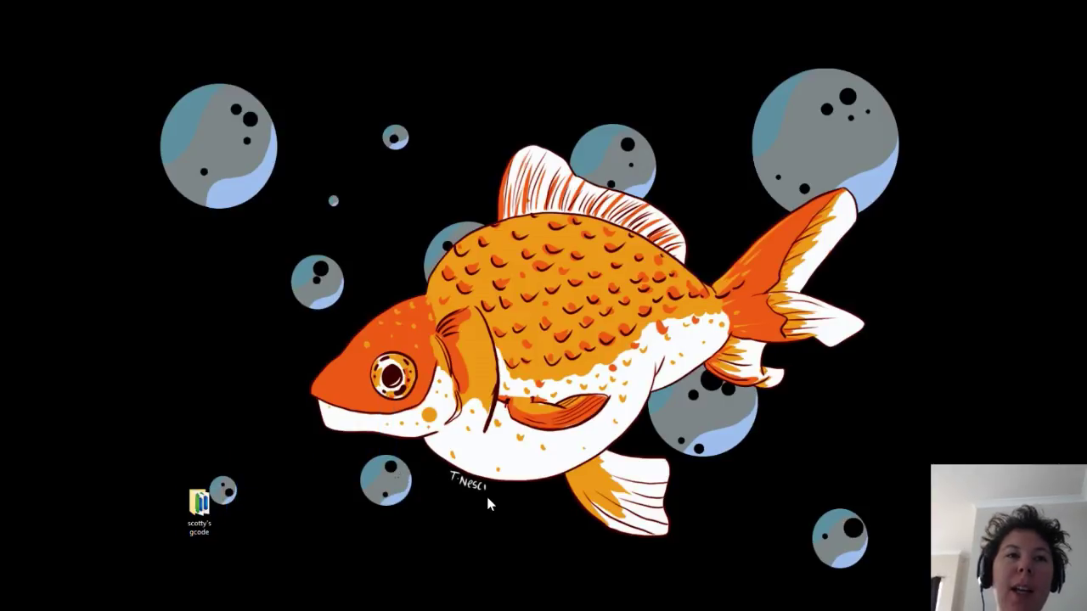
drag(362, 508, 378, 473)
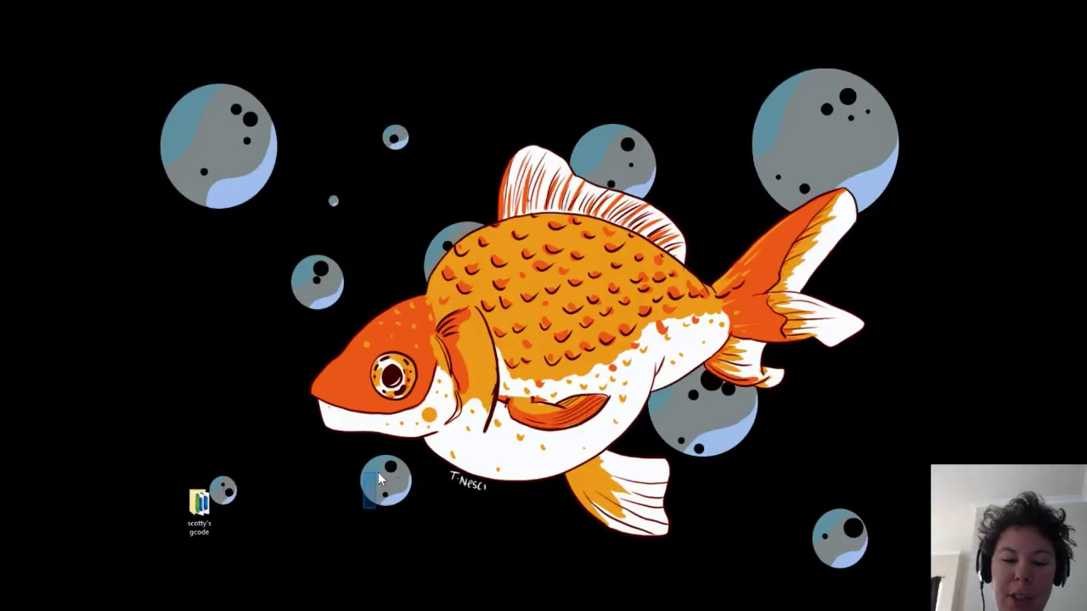
drag(447, 491, 447, 475)
drag(378, 515, 336, 431)
drag(254, 452, 200, 496)
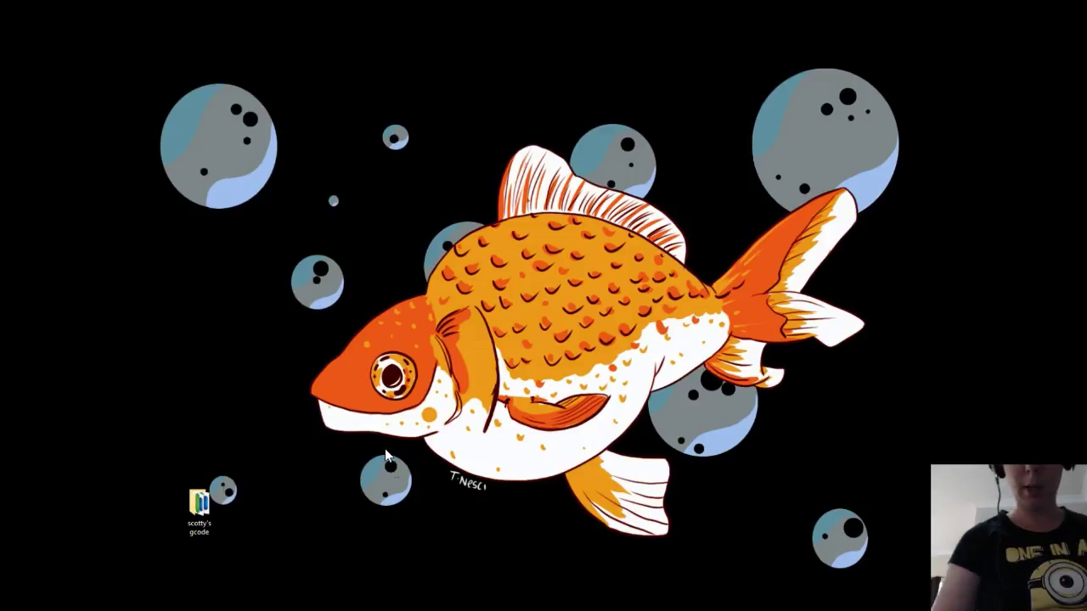
drag(282, 519, 299, 520)
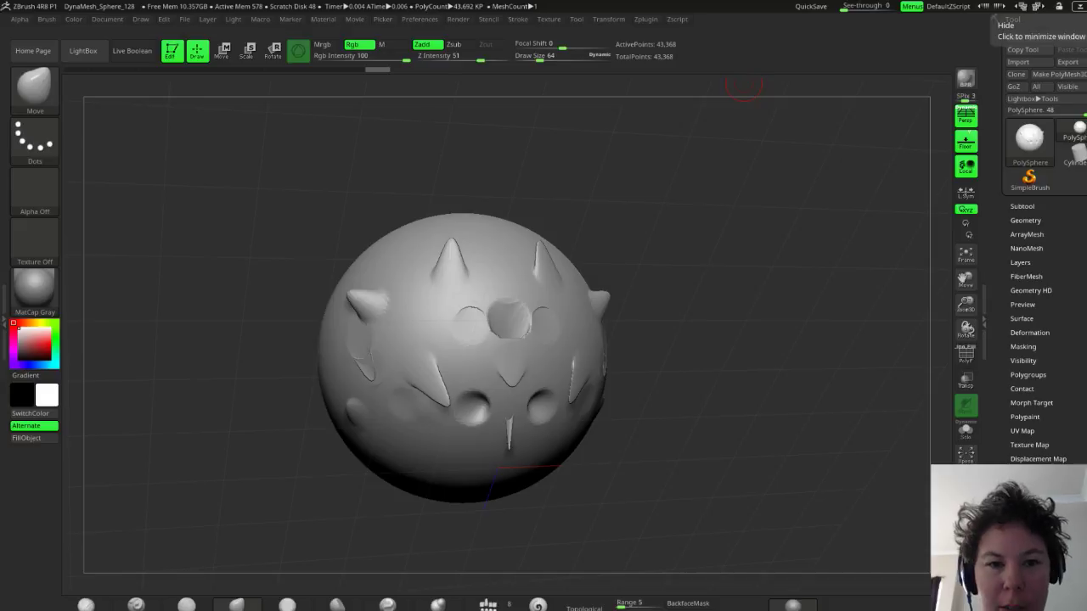
Return to ZBrush and revert the sphere to its original smooth shape through the undo history
drag(380, 72, 73, 78)
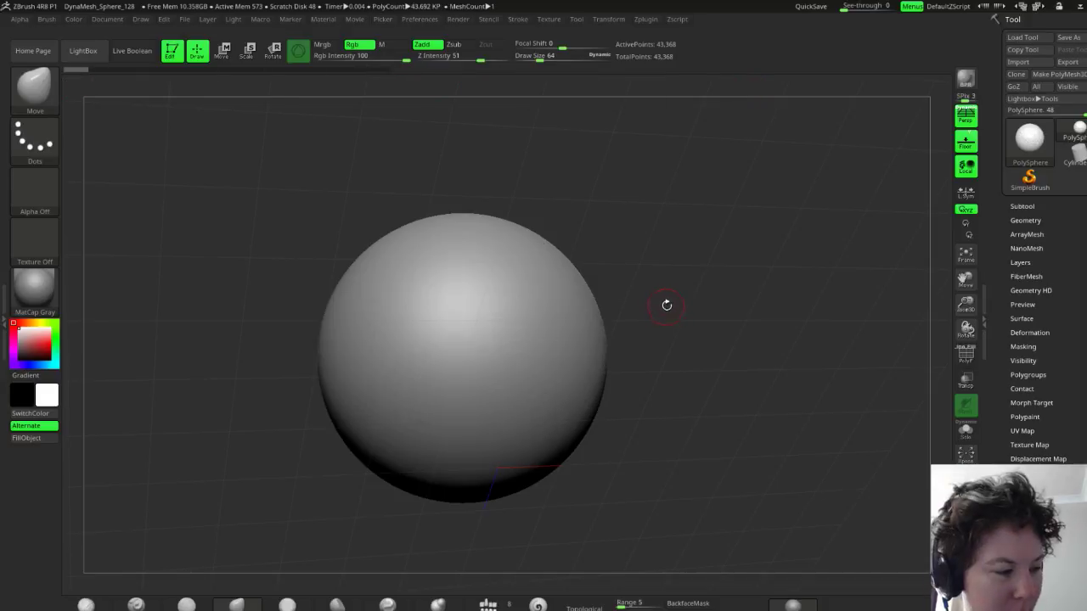
drag(664, 306, 635, 356)
drag(799, 337, 748, 349)
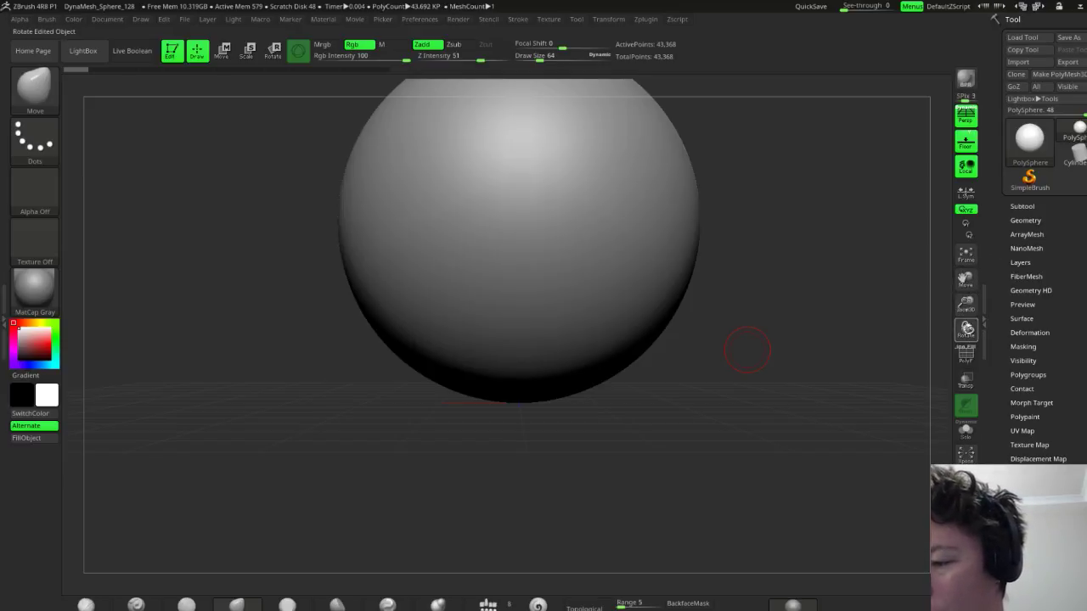
Add a Sphere3D mesh as a second subtool alongside the existing PolySphere
drag(966, 307, 968, 281)
key(space)
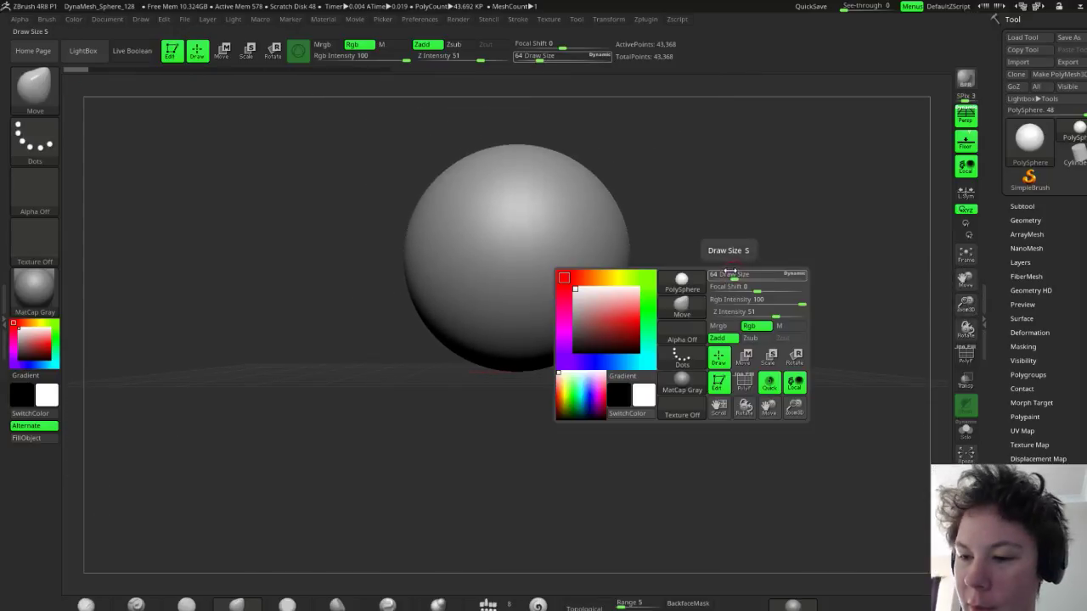
alt+drag(733, 276, 720, 295)
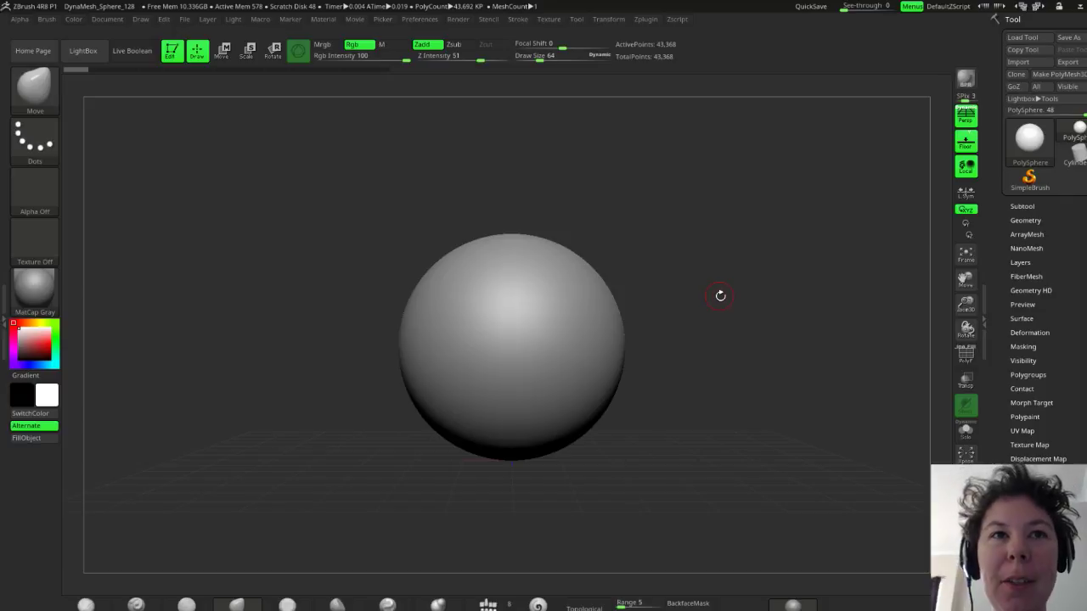
mouse_move(684, 339)
alt+mouse_down()
mouse_move(626, 351)
mouse_move(670, 344)
mouse_move(674, 360)
alt+mouse_up()
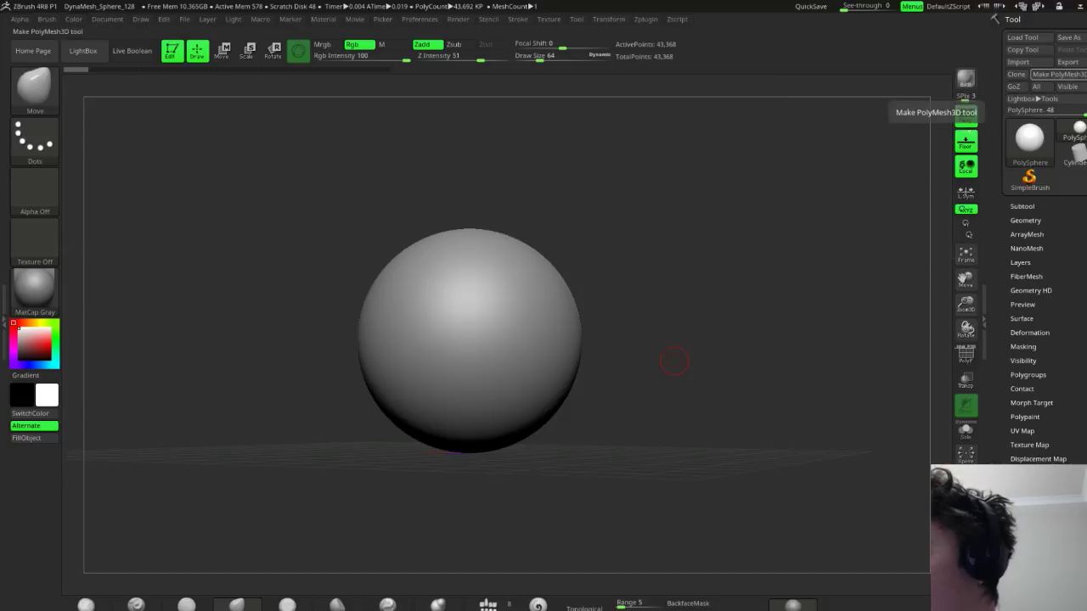
click(1027, 206)
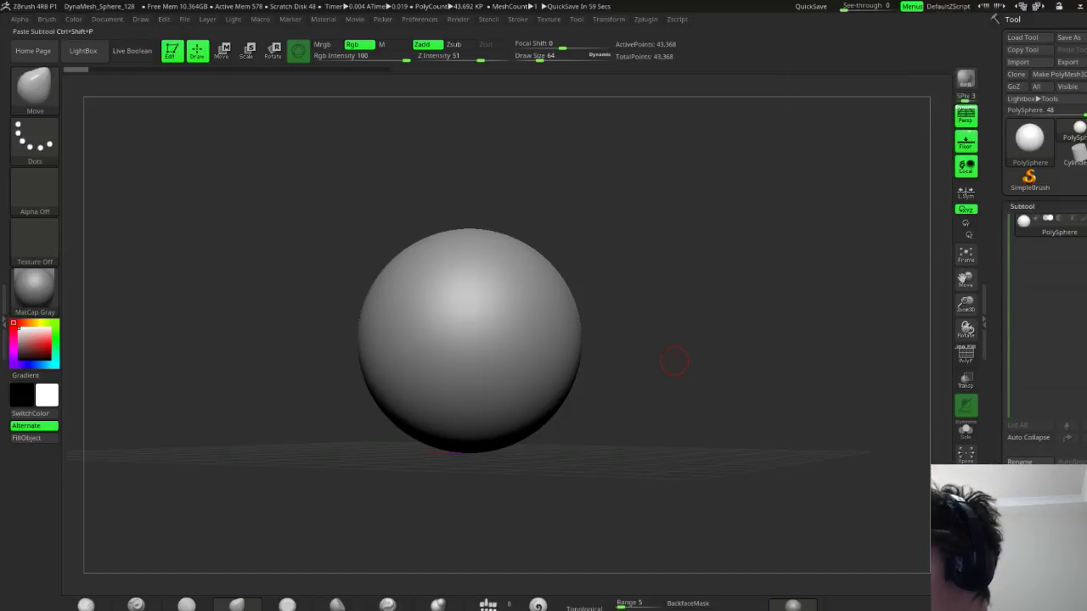
click(966, 406)
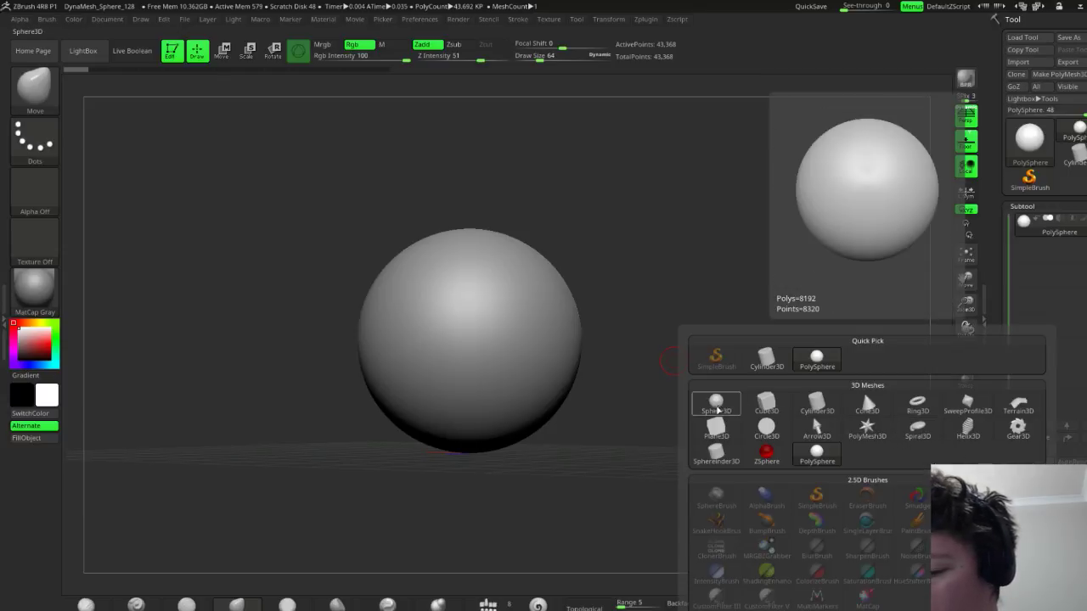
click(715, 406)
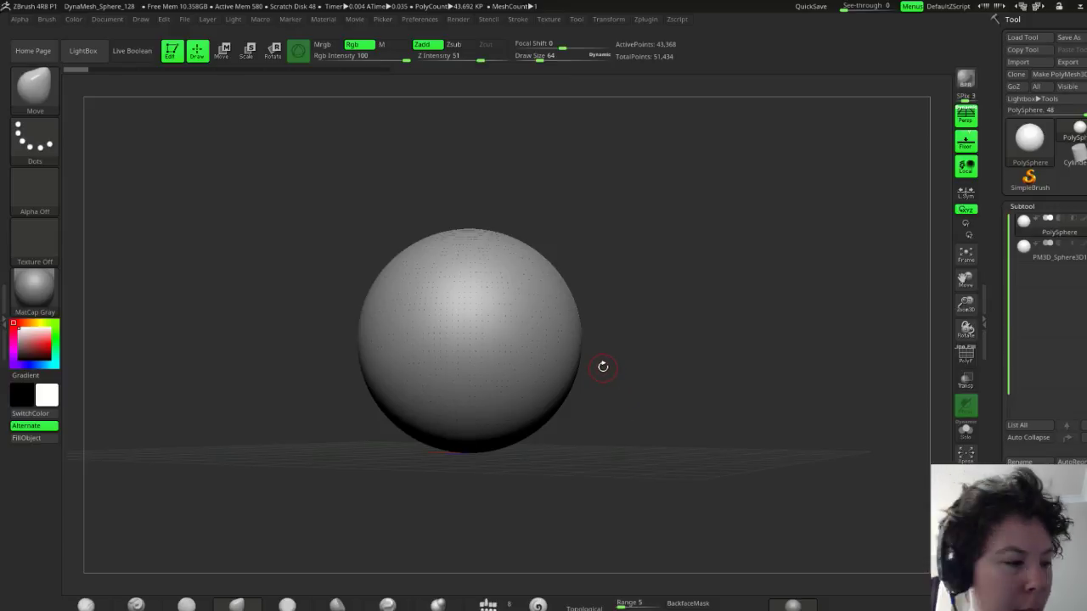
Try to move the PolySphere along X beside the new sphere and scale it into a wider, larger ellipsoid
key(w)
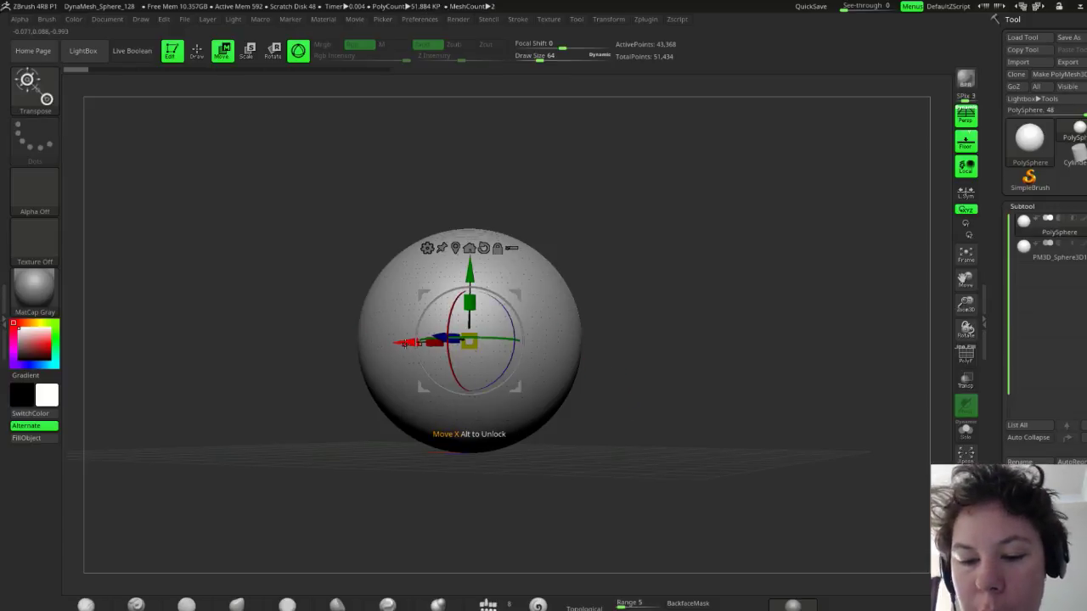
drag(404, 343, 592, 333)
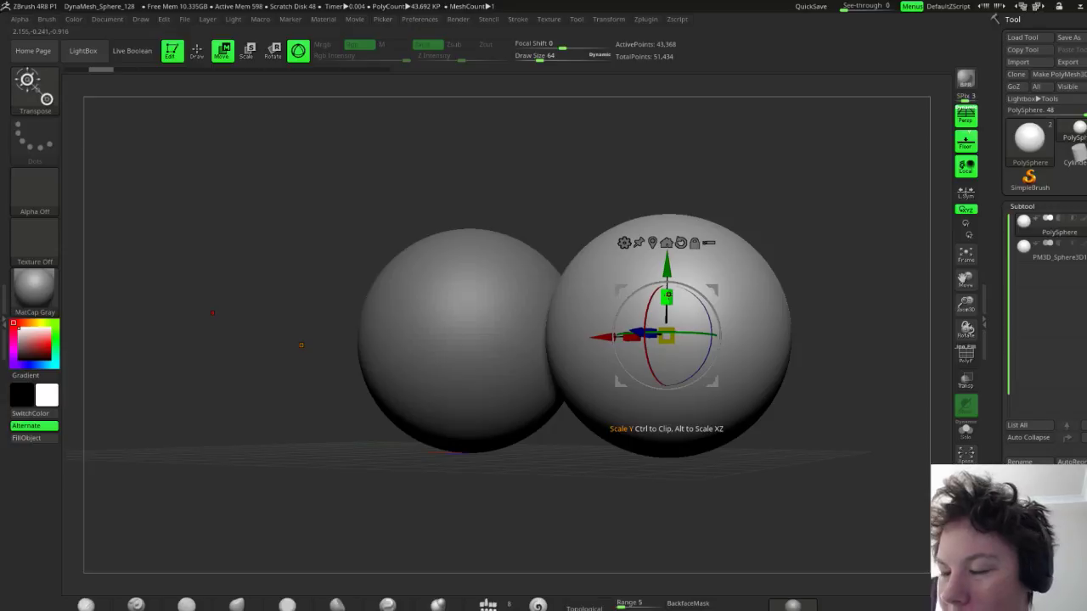
drag(668, 294, 669, 293)
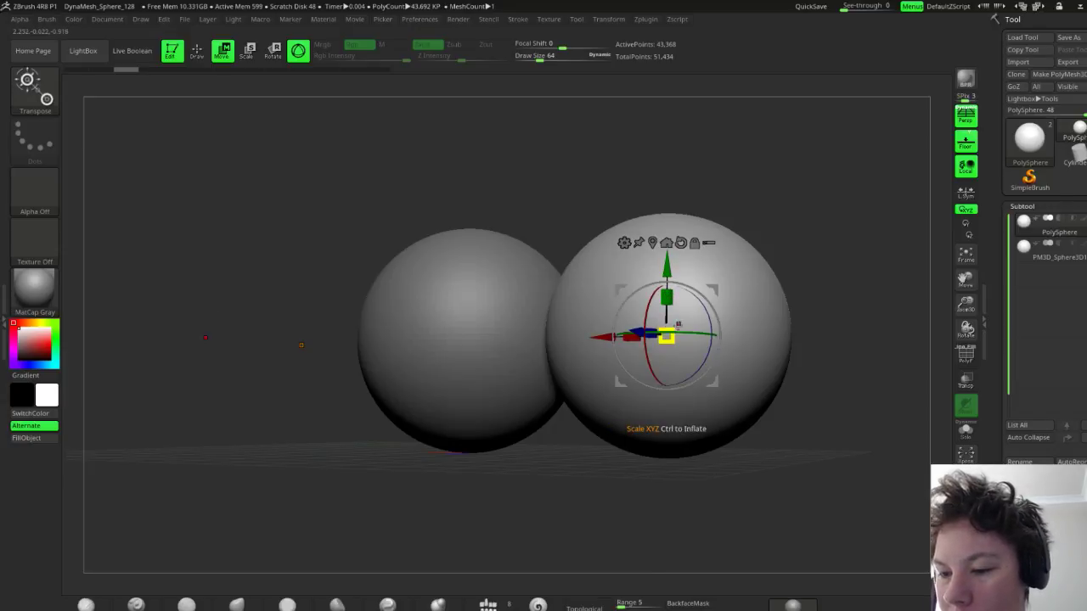
drag(668, 336, 616, 337)
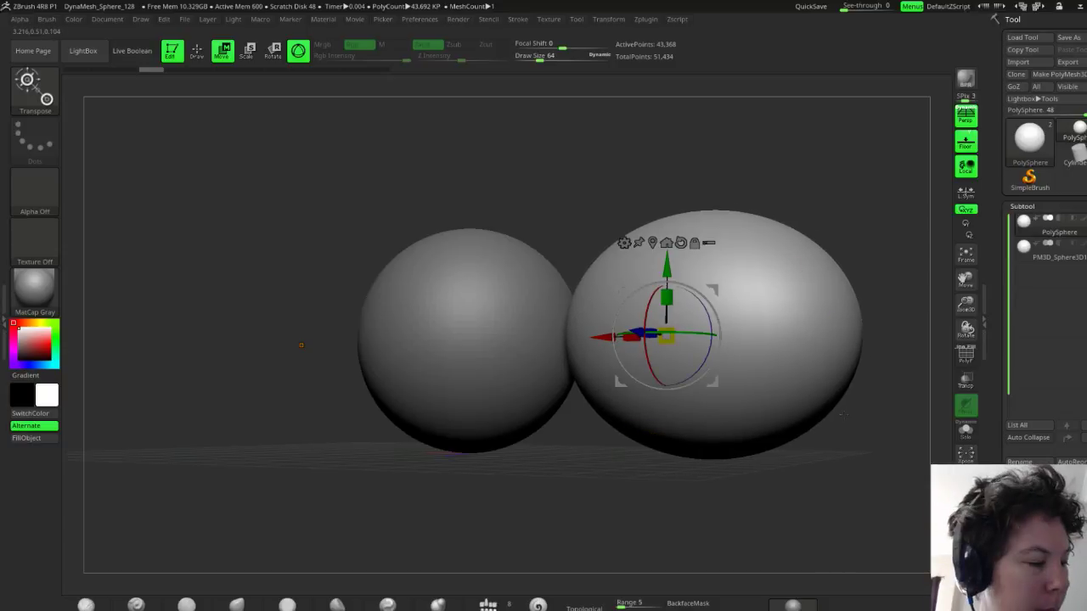
Try to lower the stretched PolySphere along Y and slide it along X until it overlaps the round sphere
alt+drag(841, 429, 741, 372)
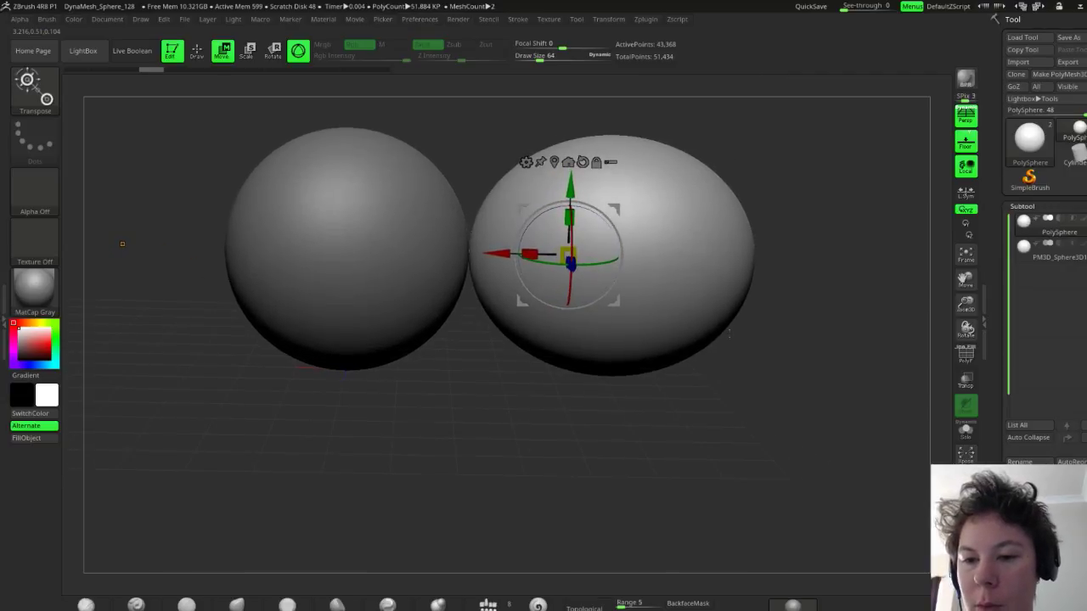
drag(569, 188, 570, 231)
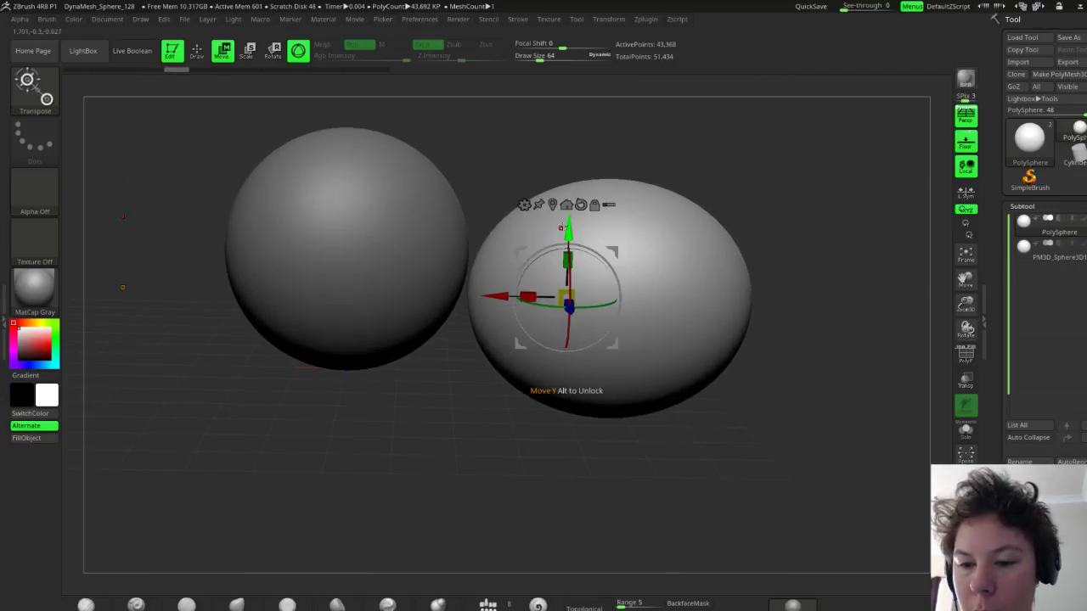
drag(495, 297, 459, 297)
mouse_move(741, 368)
mouse_down()
mouse_move(750, 337)
mouse_move(740, 348)
mouse_up()
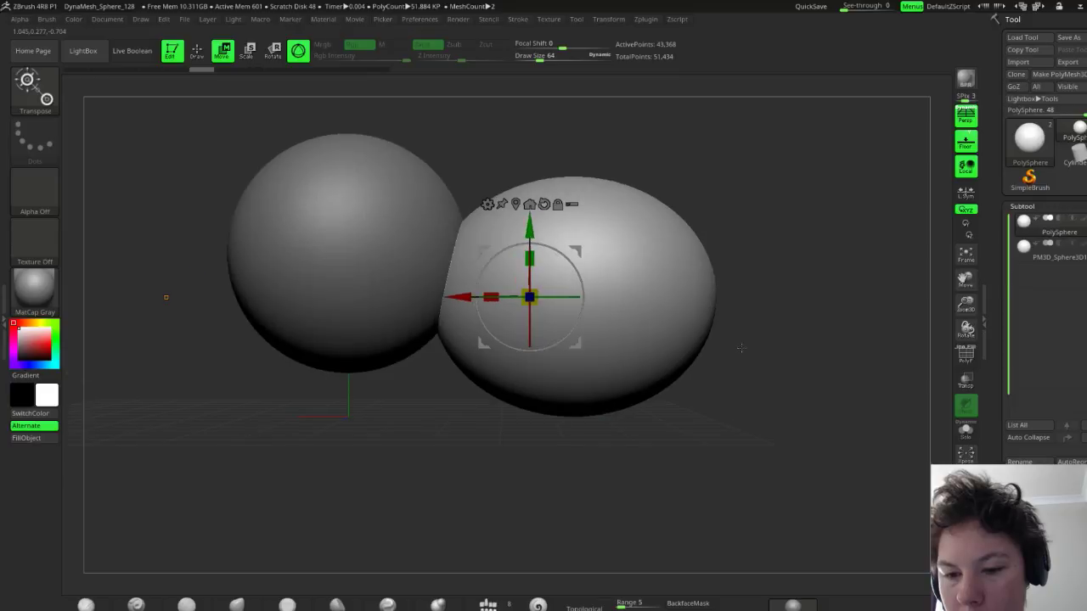
Undo the PolySphere's moves and scaling so that it is back centred on the second sphere
key(ctrl+z)
key(ctrl+z)
key(ctrl+z)
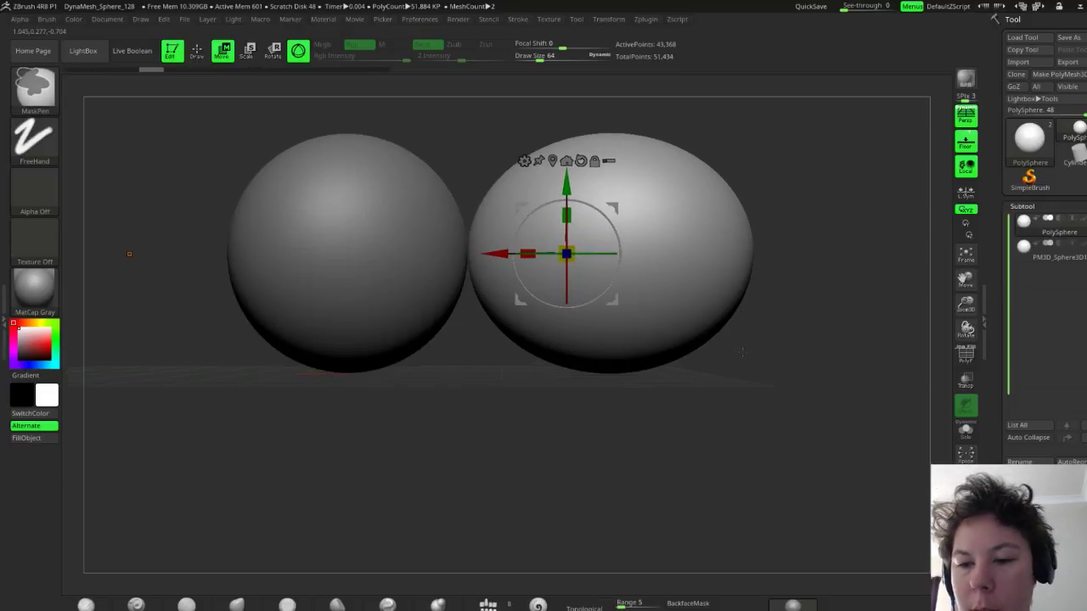
key(ctrl+z)
From the side view, elongate the PolySphere along Z and offset it so it partly overlaps the round sphere, checking the front alignment
drag(741, 352, 595, 320)
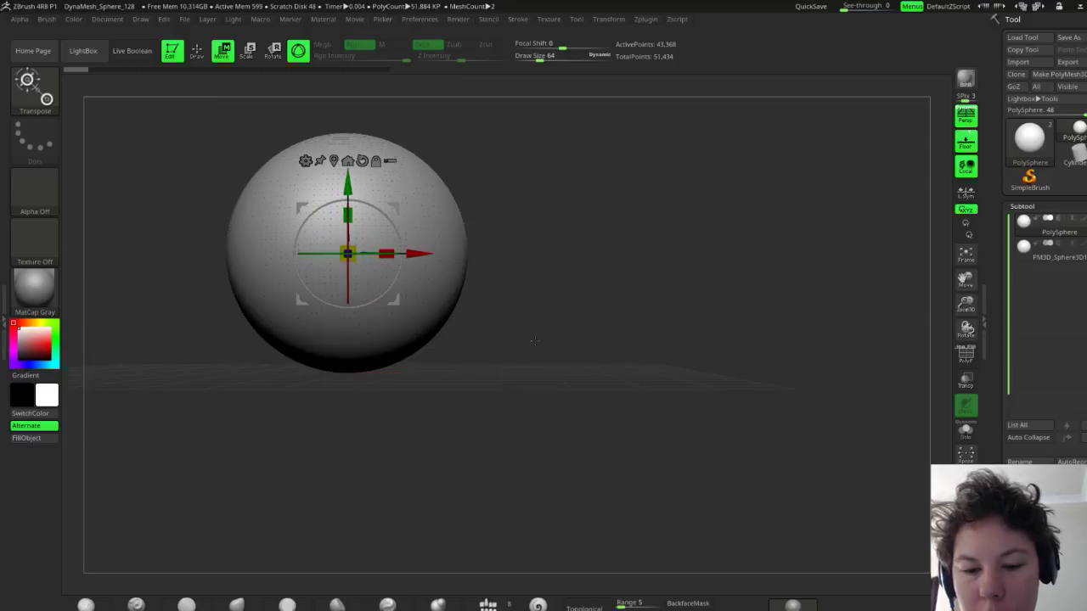
drag(747, 343, 618, 340)
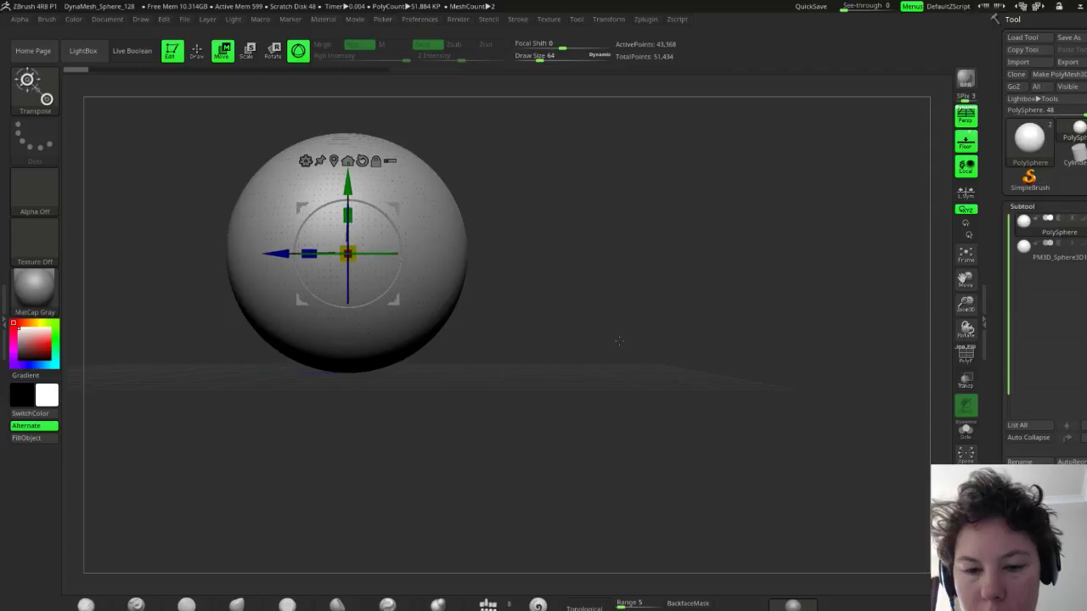
ctrl+drag(260, 249, 394, 259)
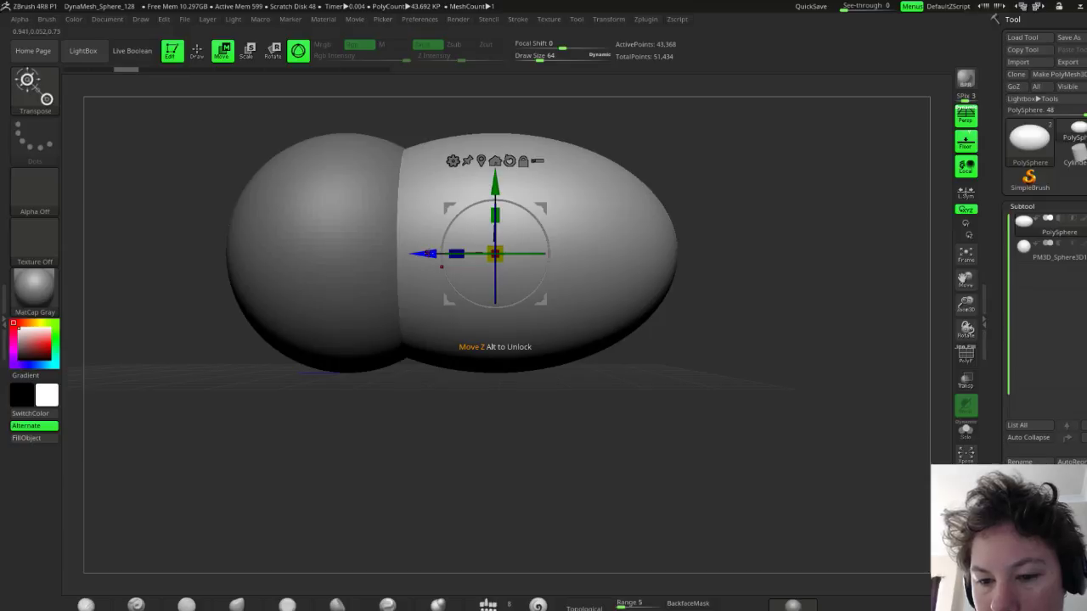
drag(425, 254, 458, 254)
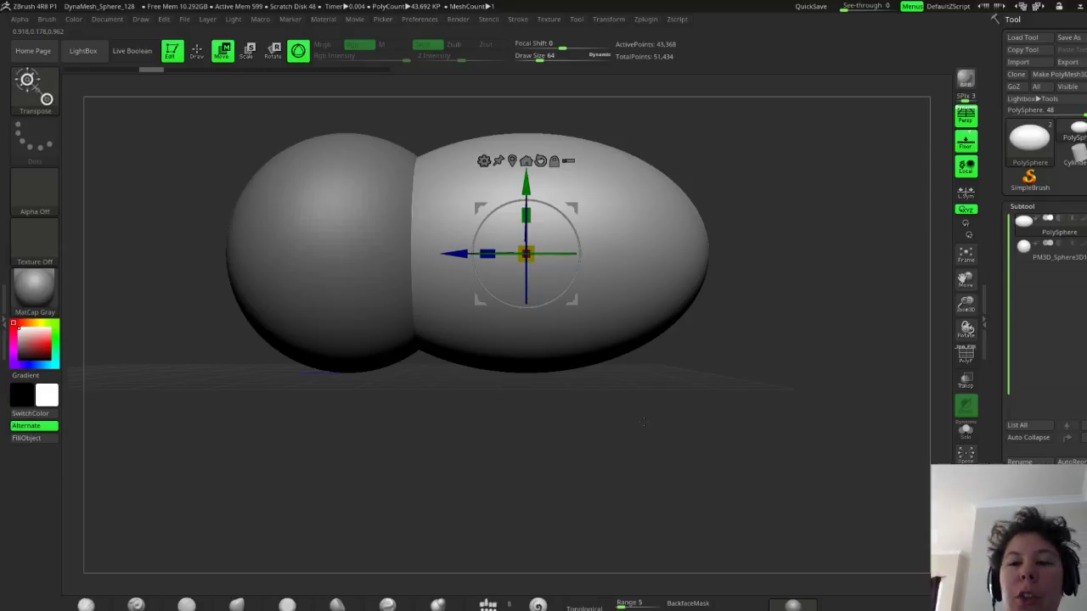
shift+drag(312, 425, 387, 442)
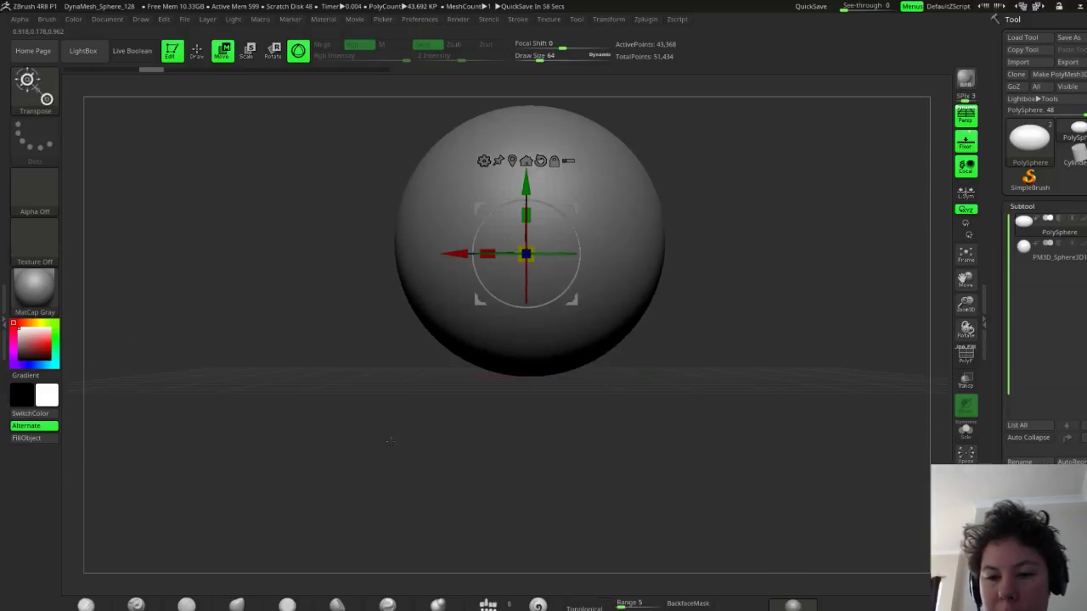
shift+drag(718, 379, 642, 395)
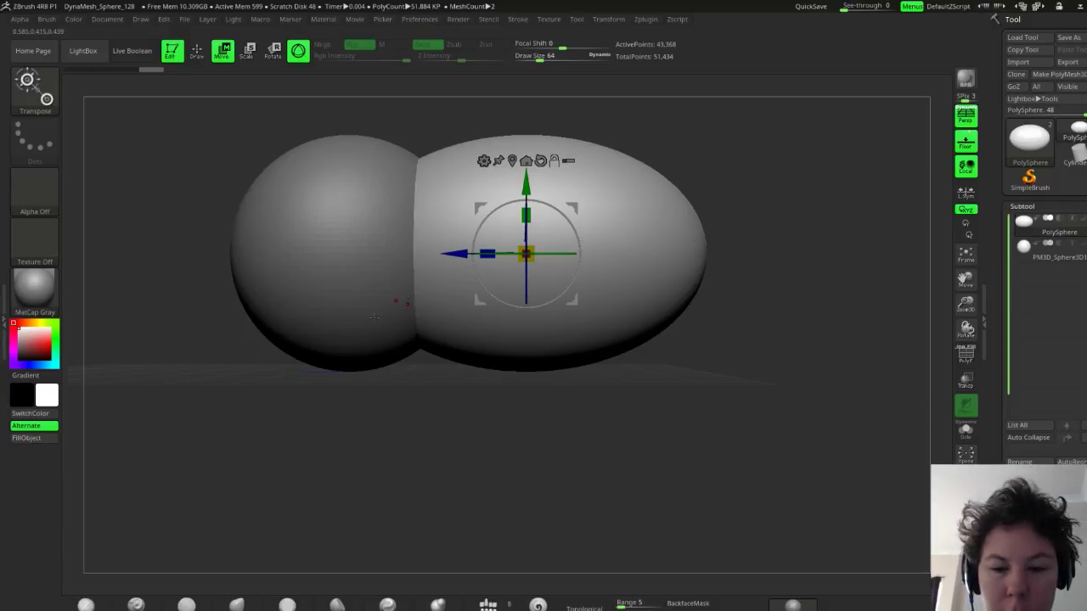
Alternate the active subtool between PM3D_Sphere3D1 and PolySphere, ending on PolySphere
alt+click(368, 367)
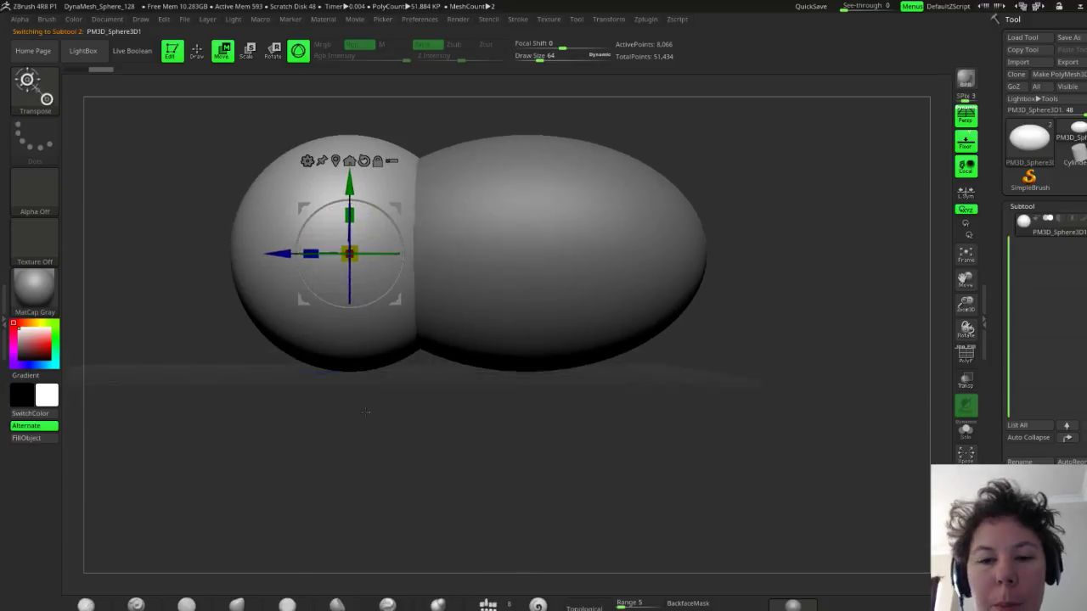
drag(1008, 257, 1006, 228)
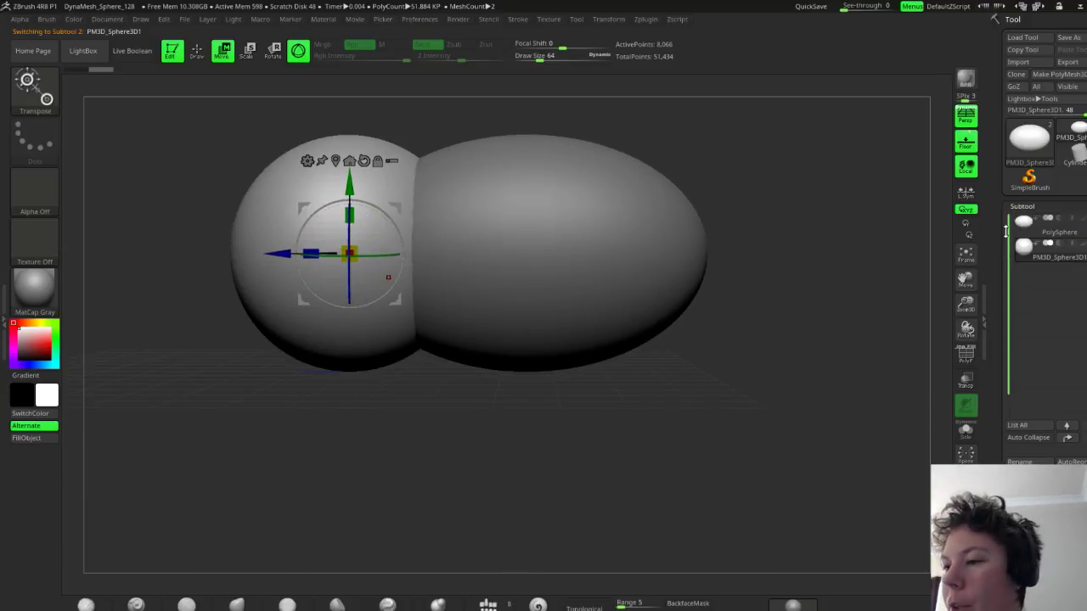
mouse_move(1023, 224)
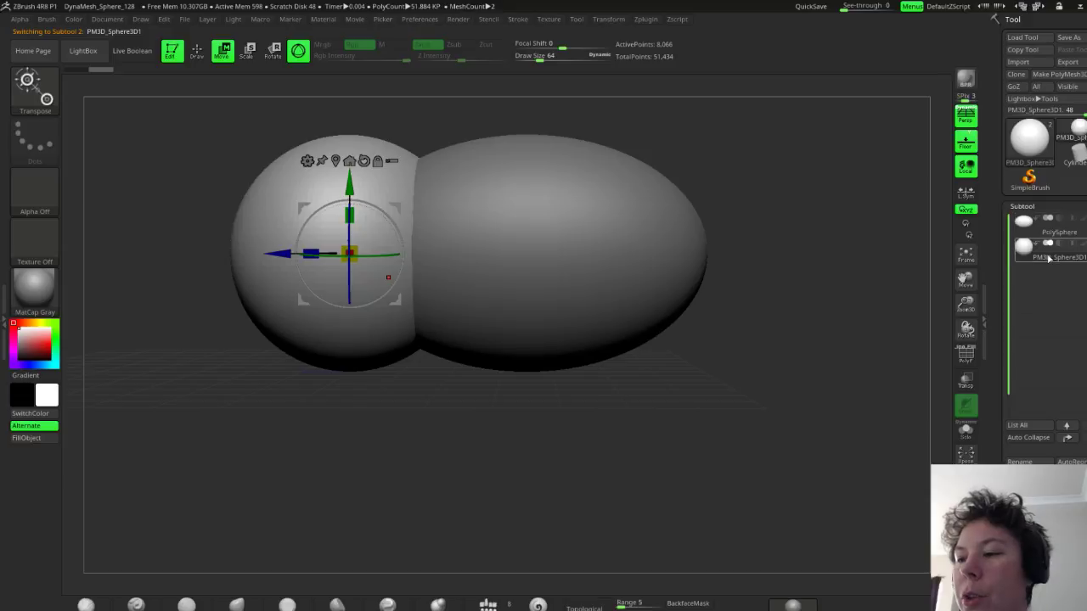
click(1049, 231)
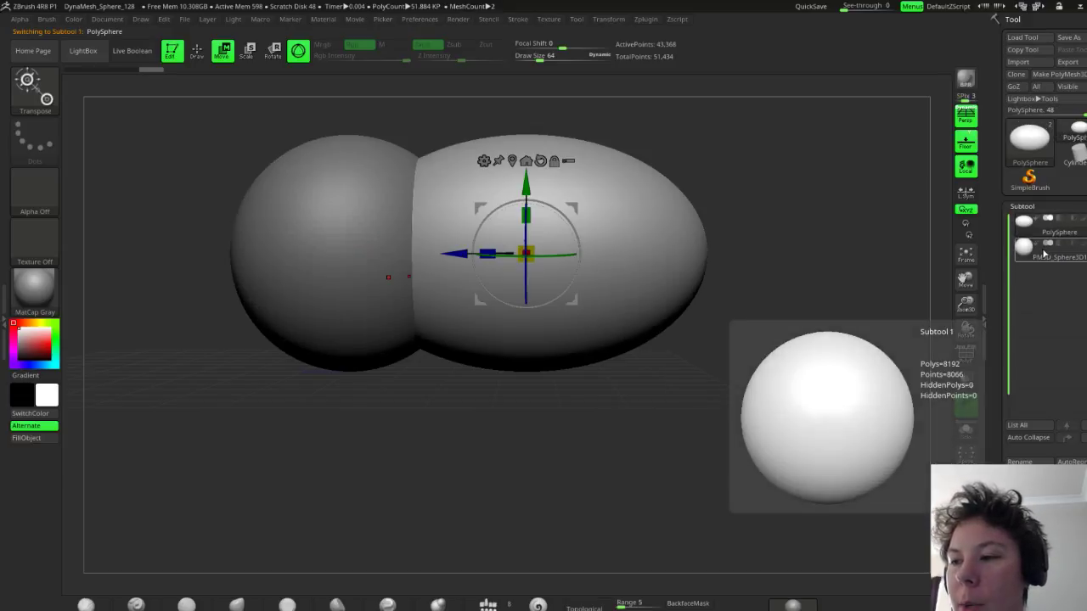
click(1044, 255)
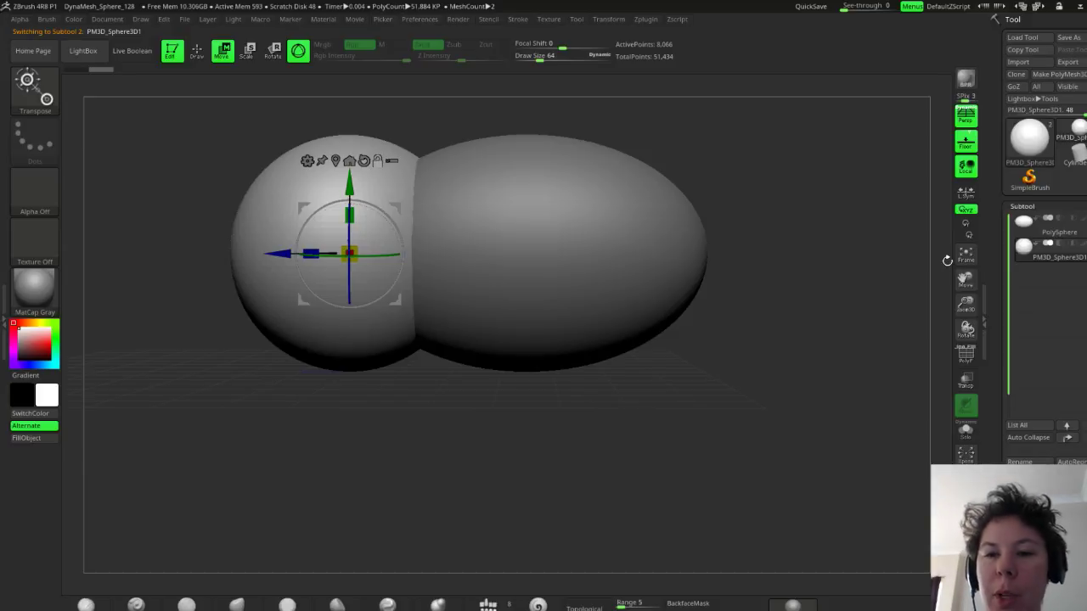
alt+click(443, 247)
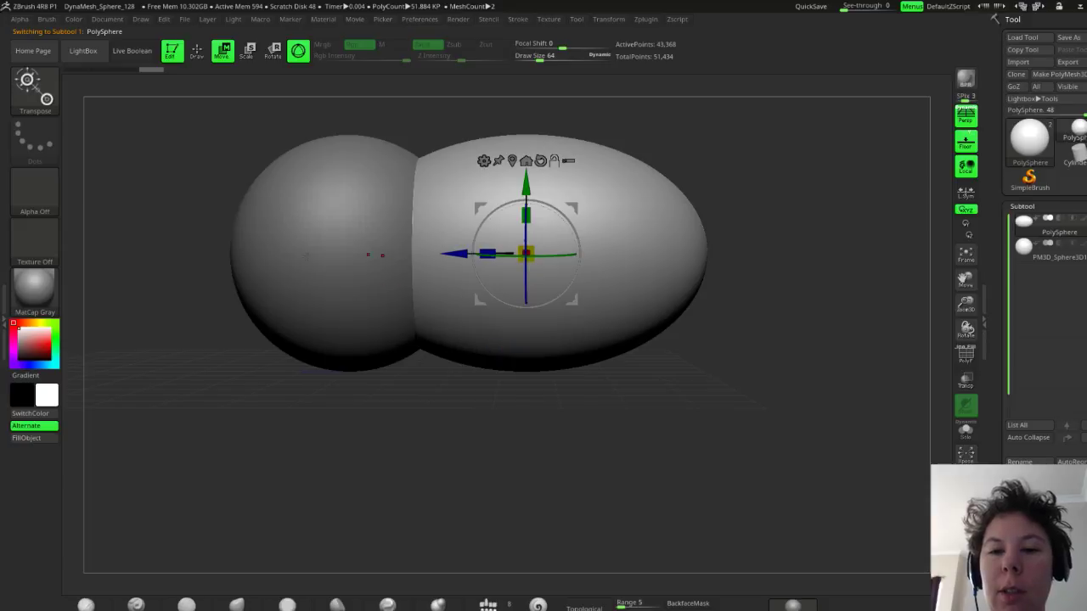
alt+click(293, 290)
alt+click(543, 255)
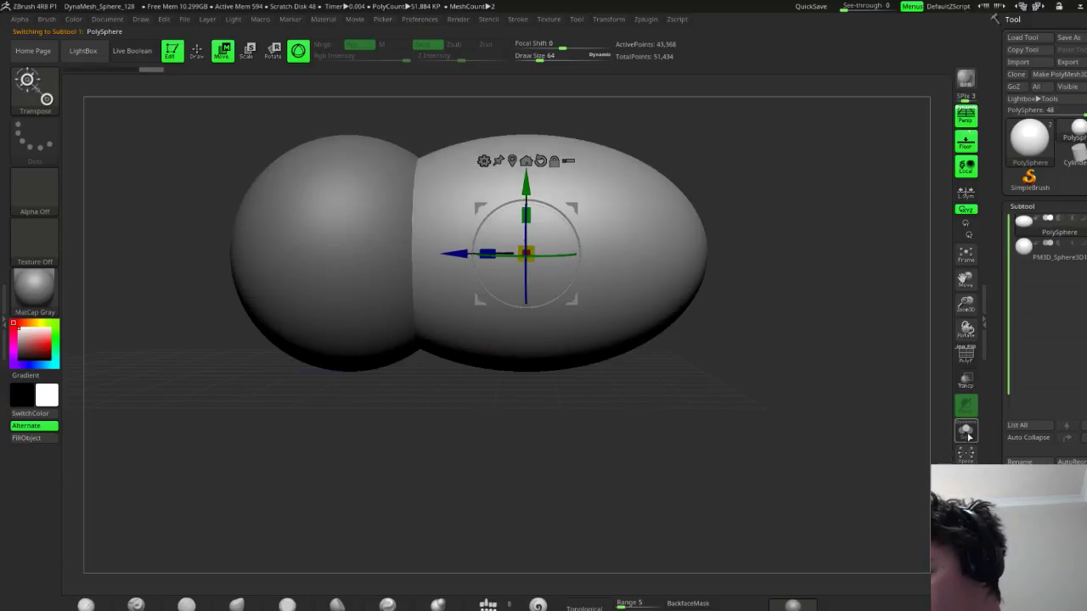
Turn on PolyFrame colouring and make the round PM3D_Sphere3D1 the active subtool
click(965, 355)
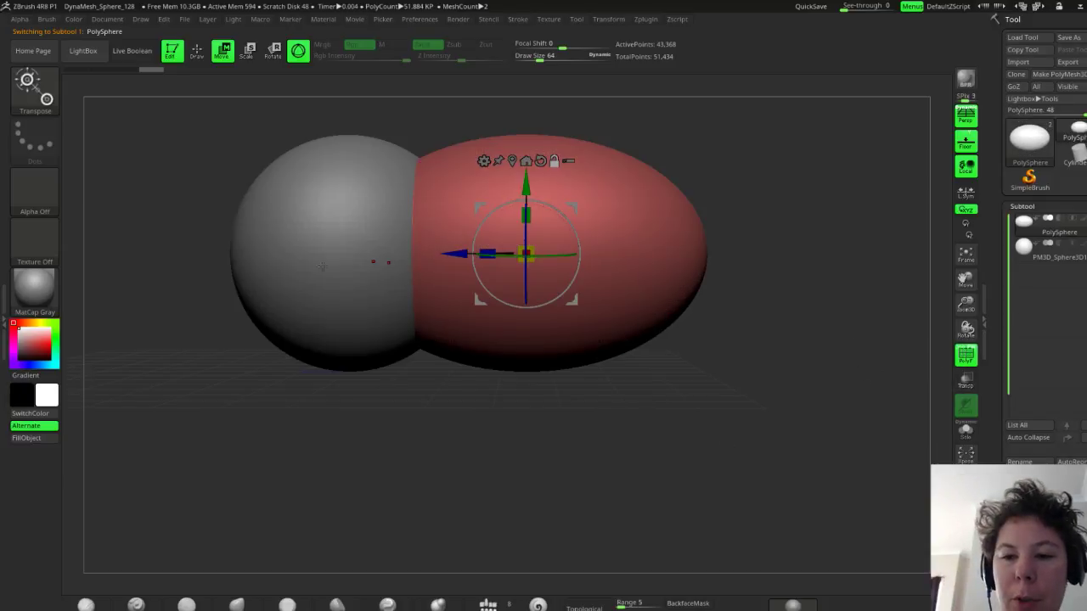
alt+click(376, 254)
alt+click(516, 279)
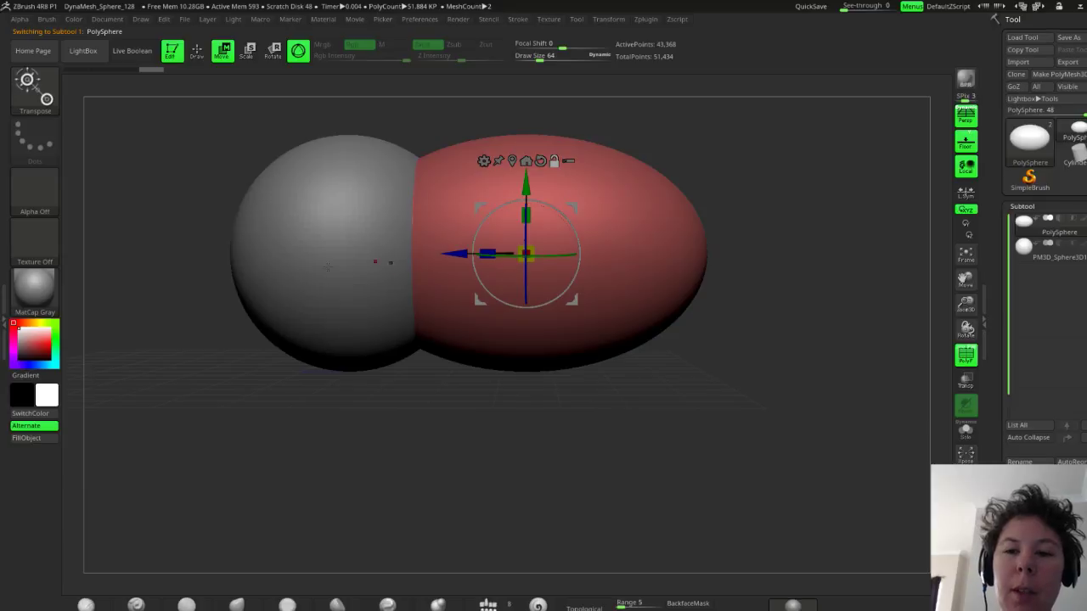
alt+click(327, 266)
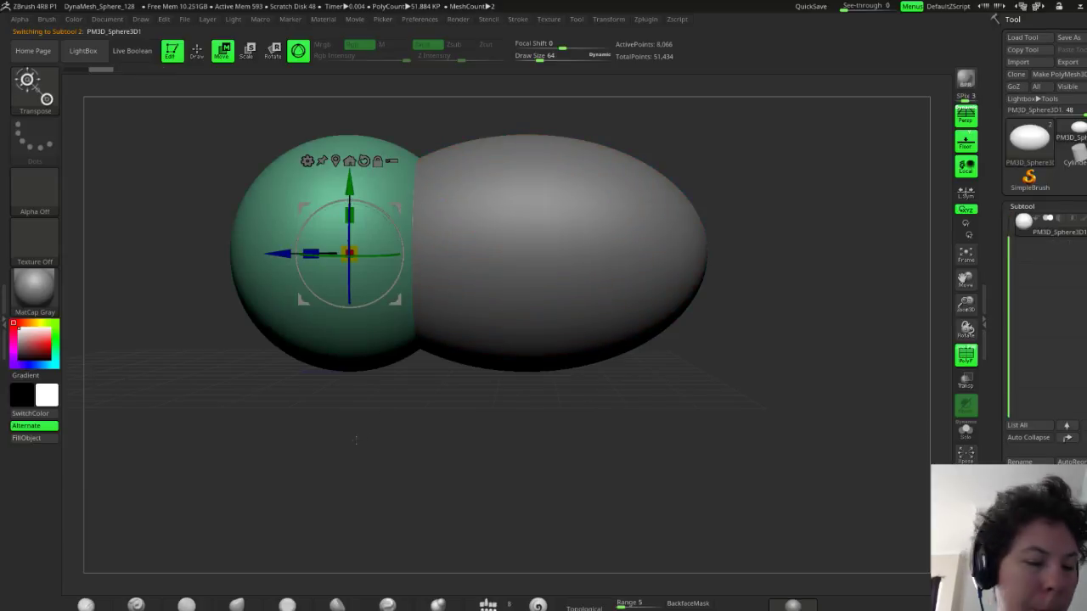
From the front view, flatten the top of the round sphere with the Move brush at draw size 381
drag(356, 439, 417, 433)
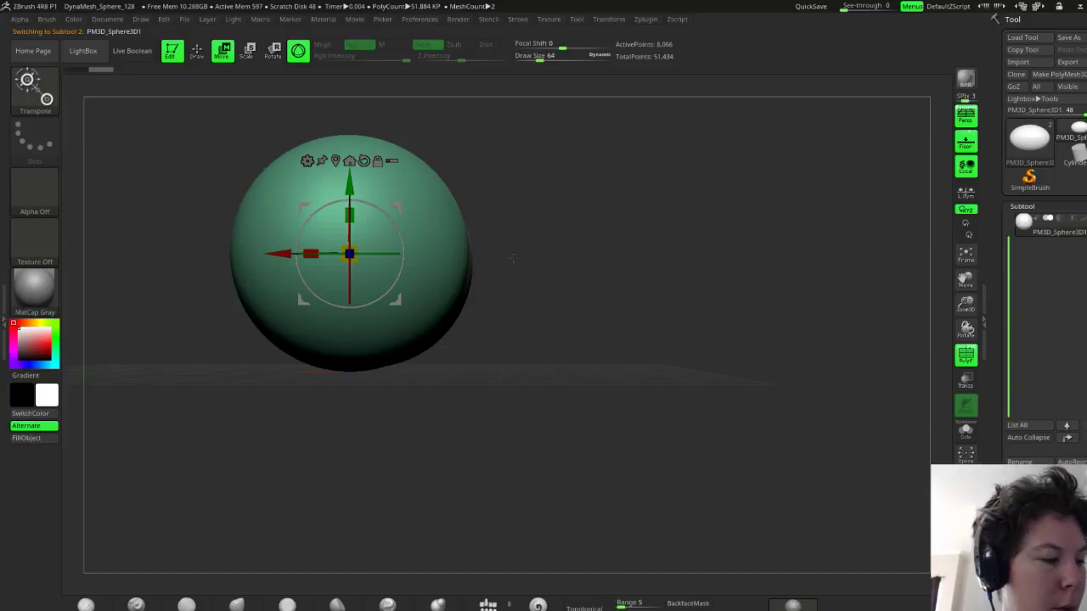
key(q)
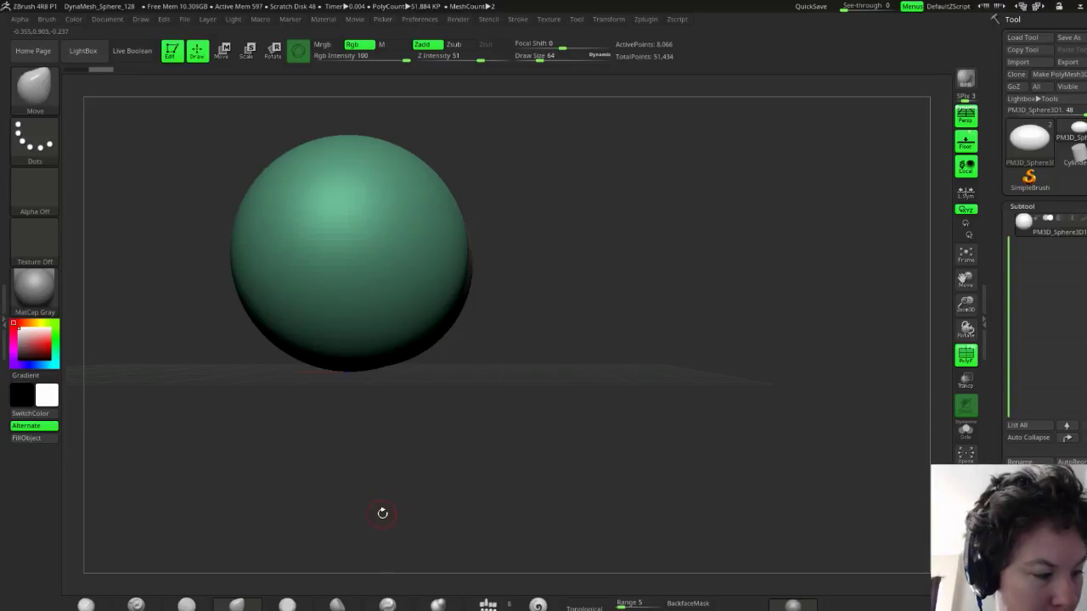
key(s)
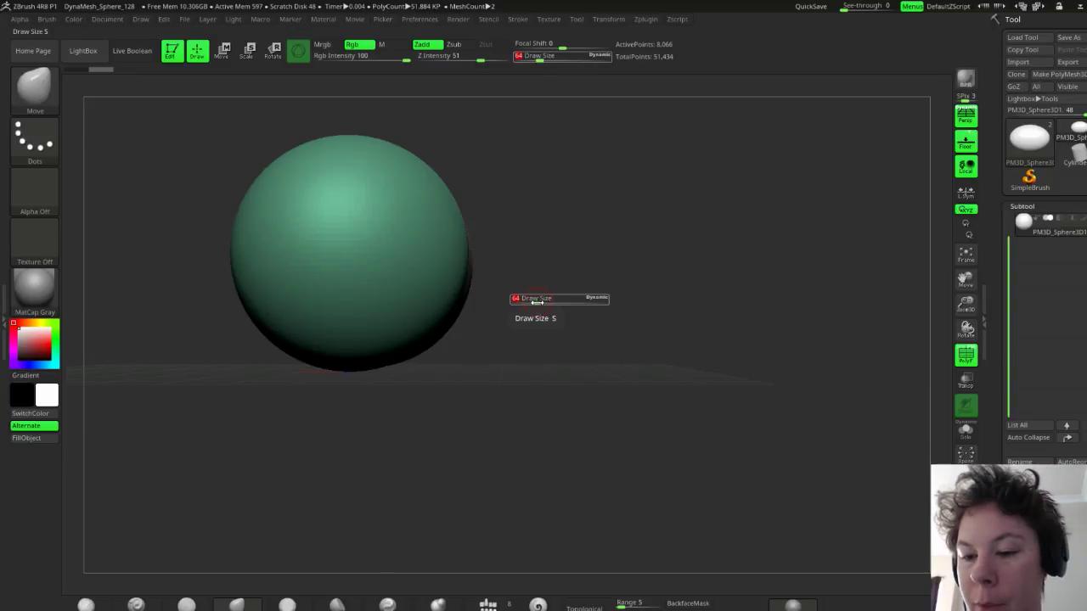
drag(553, 301, 572, 297)
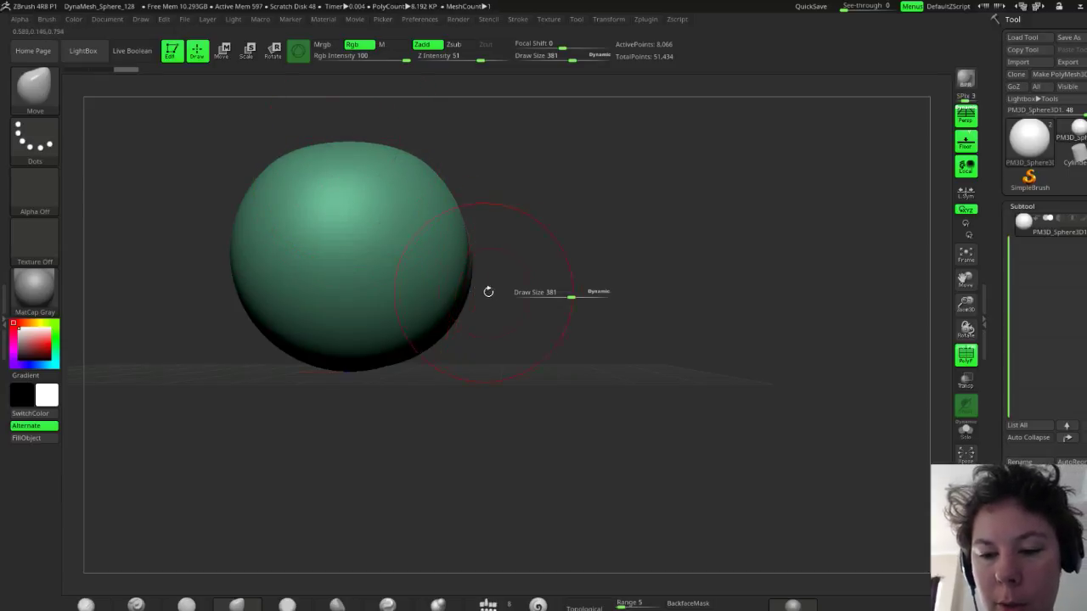
Set the Move brush's draw size to 608 and pull the underside of the round sphere downward
key(s)
mouse_move(510, 284)
mouse_down()
mouse_move(561, 283)
mouse_move(538, 284)
mouse_up()
drag(348, 365, 345, 388)
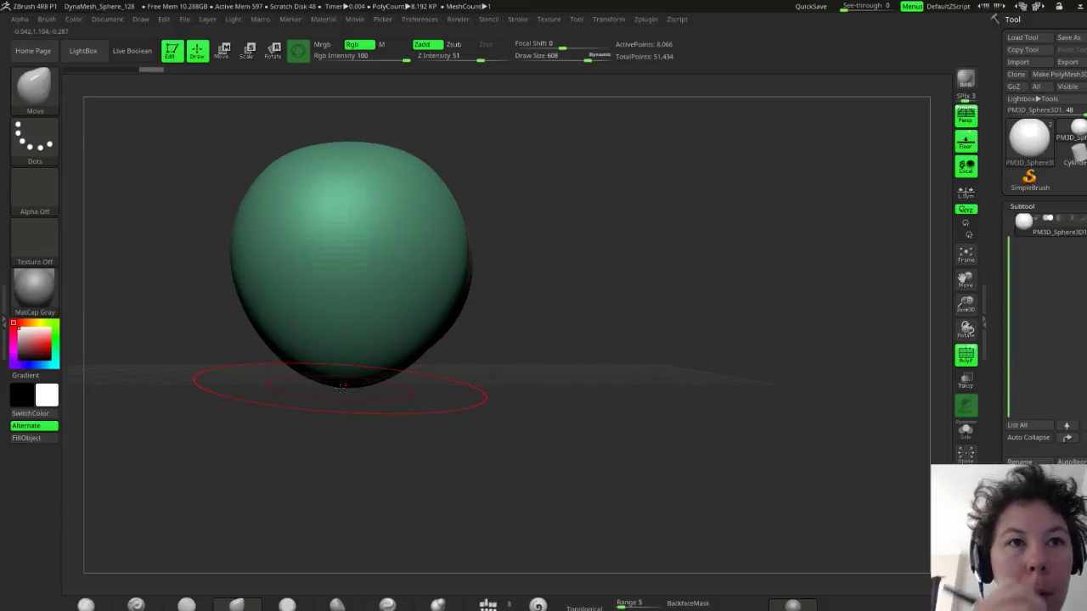
Reshape the head sphere with the Move brush at draw size 608, flattening its top and drawing in its lower sides
drag(466, 232, 477, 215)
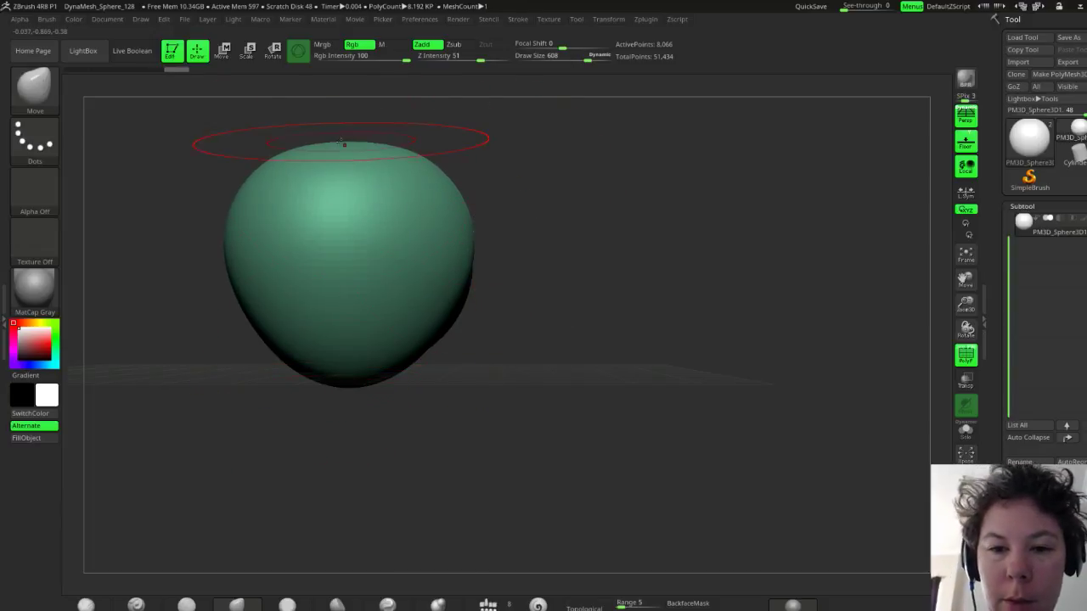
drag(342, 144, 347, 156)
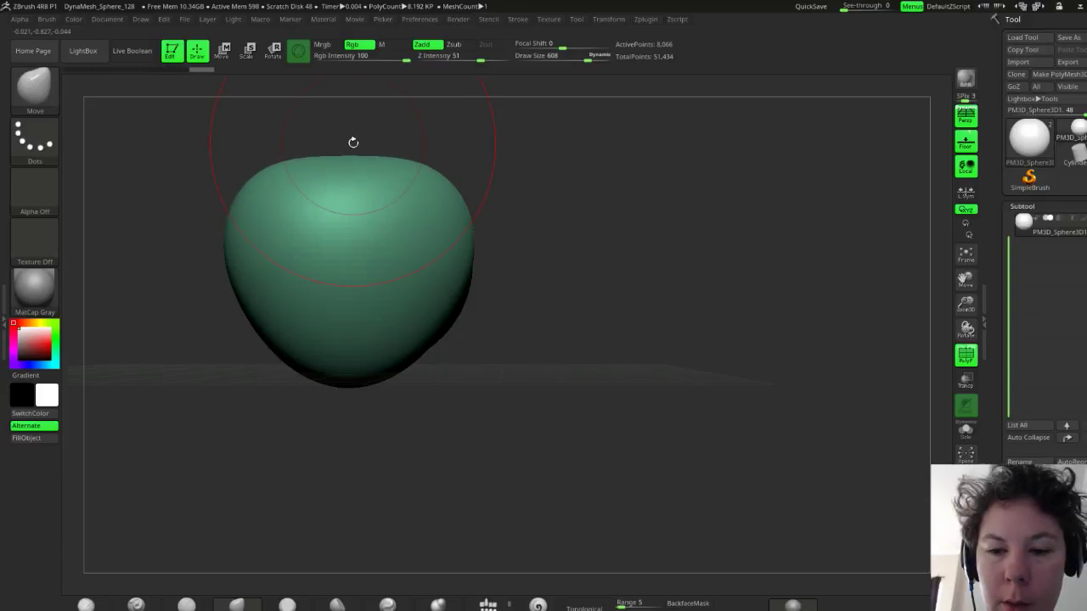
drag(455, 314, 437, 315)
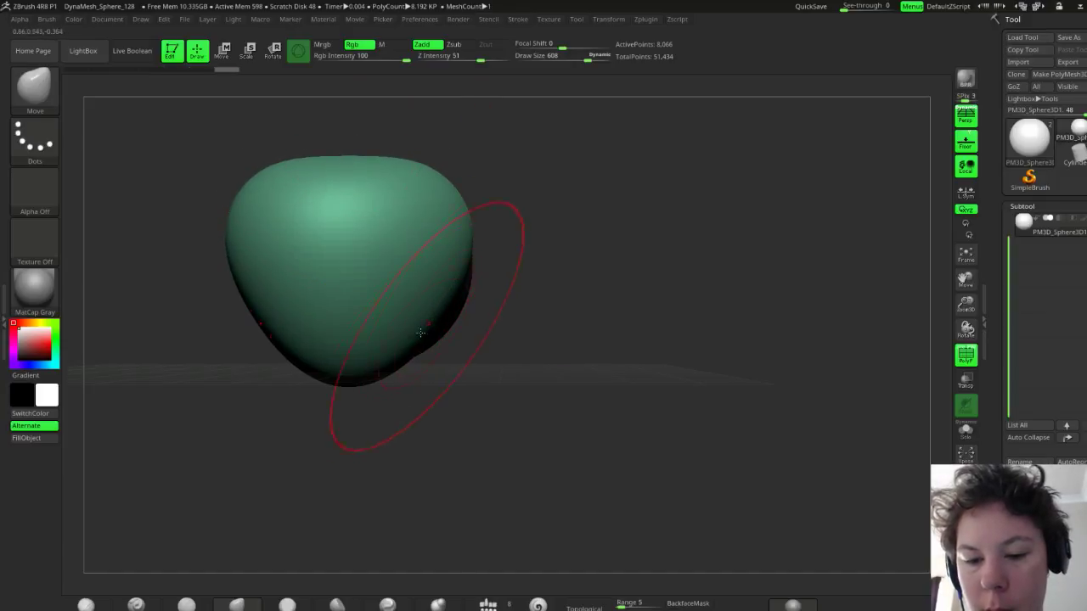
drag(402, 370, 394, 360)
mouse_move(495, 306)
mouse_down()
mouse_move(671, 297)
mouse_move(484, 298)
mouse_move(679, 299)
mouse_up()
drag(485, 341, 469, 343)
mouse_move(476, 399)
mouse_down()
mouse_move(408, 401)
mouse_move(484, 407)
mouse_move(485, 391)
mouse_up()
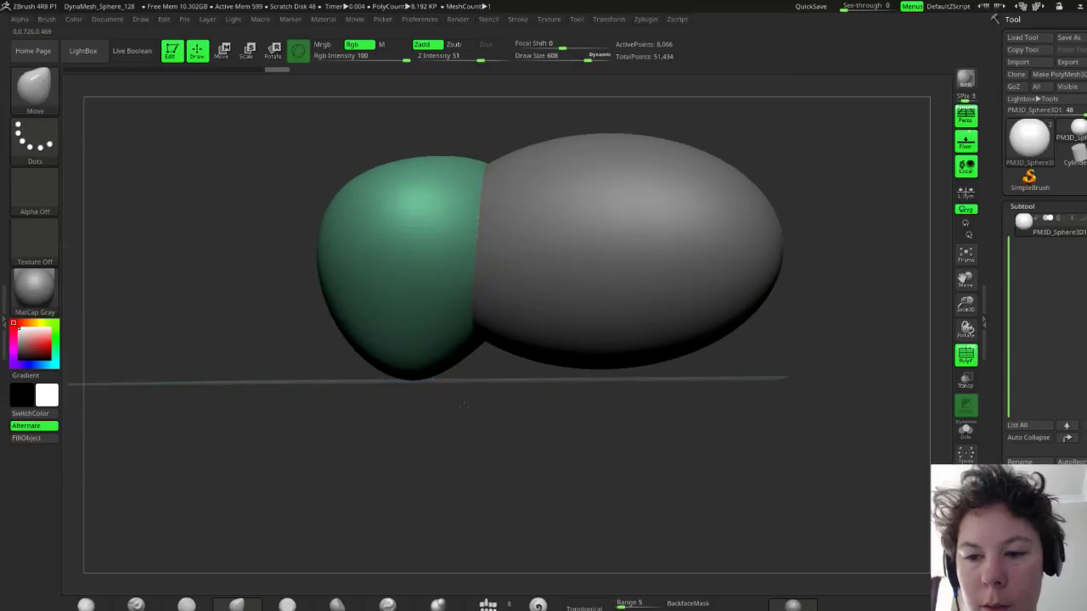
Make PolySphere the active subtool and, from the top view, move it along Z well away from the head
alt+click(654, 213)
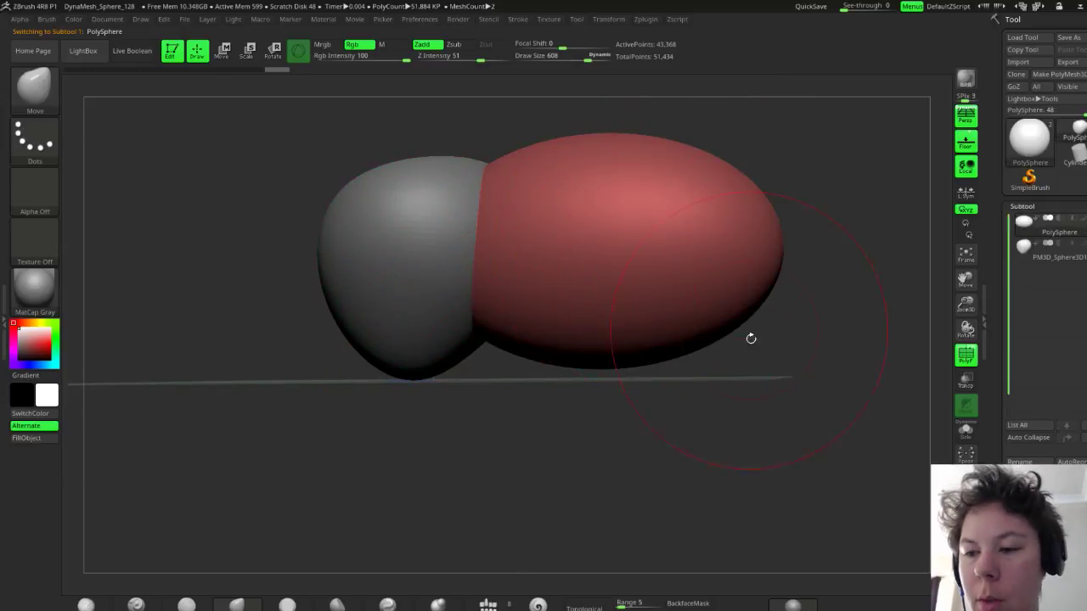
mouse_move(764, 354)
mouse_down()
mouse_move(747, 365)
mouse_move(750, 380)
mouse_up()
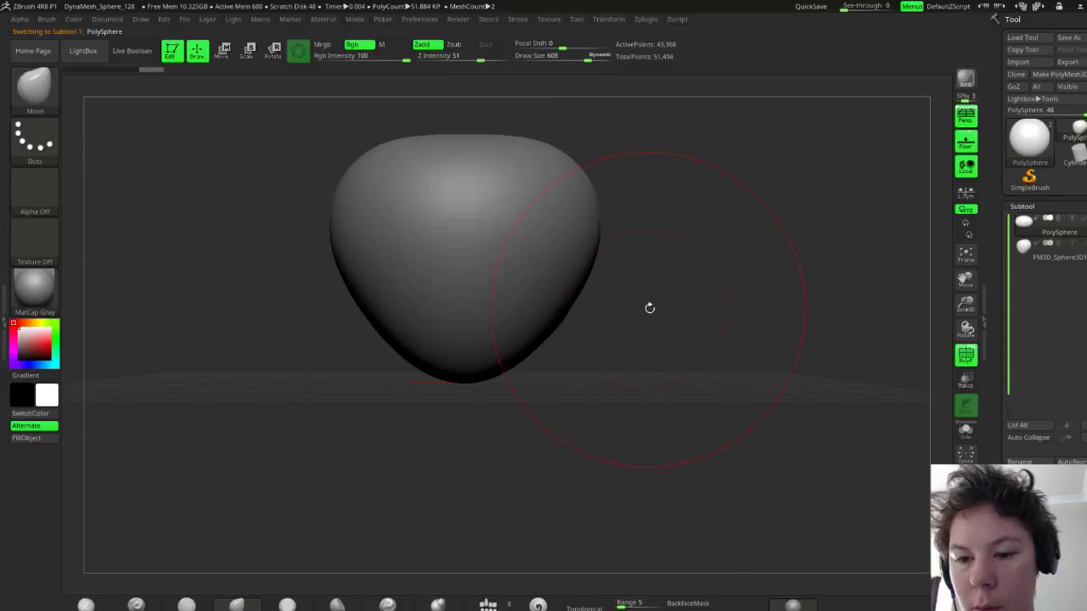
drag(648, 306, 653, 425)
drag(655, 287, 657, 337)
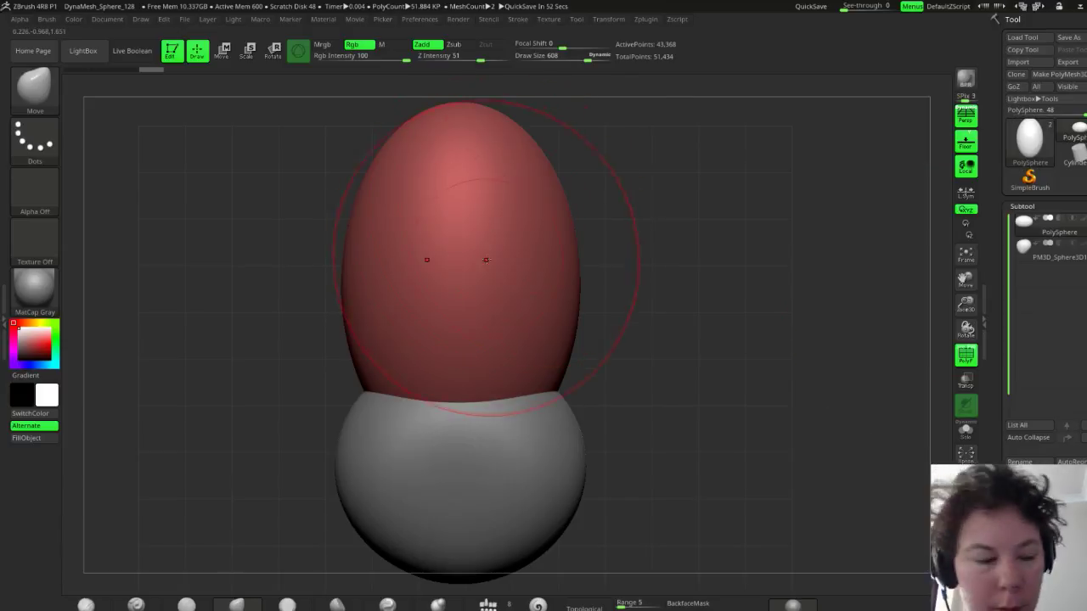
key(w)
drag(460, 322, 469, 141)
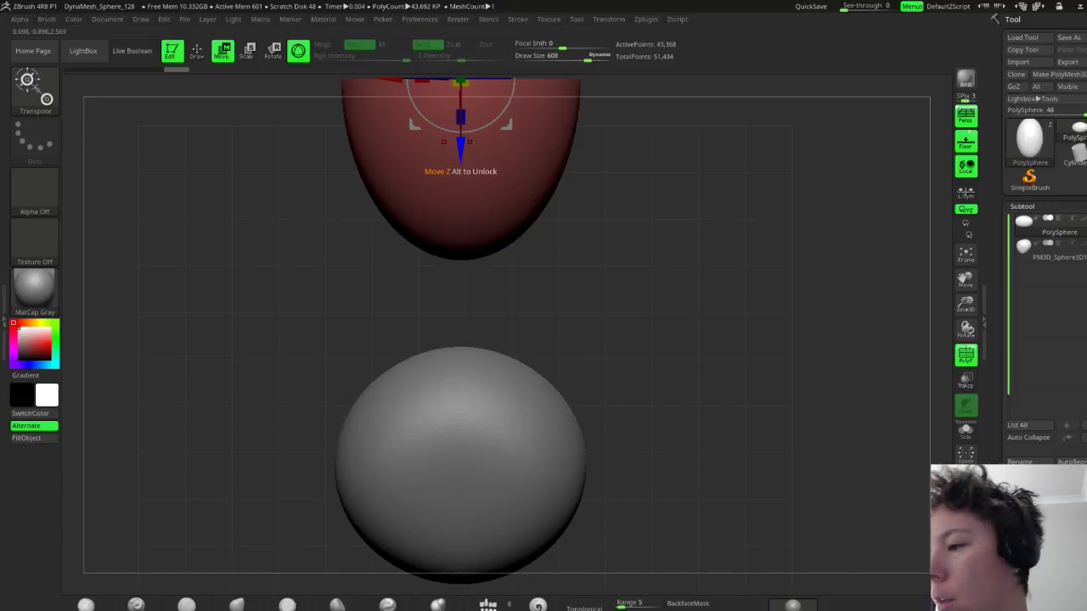
Insert a new Sphere3D subtool and move PolySphere slightly back toward the head along Z
click(1068, 512)
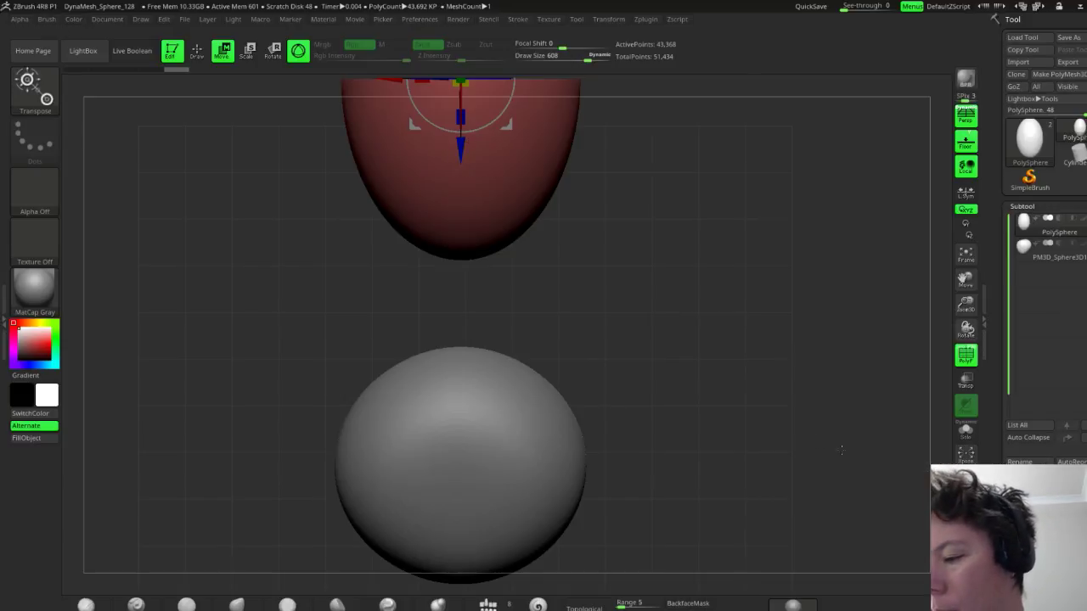
click(1068, 512)
click(714, 407)
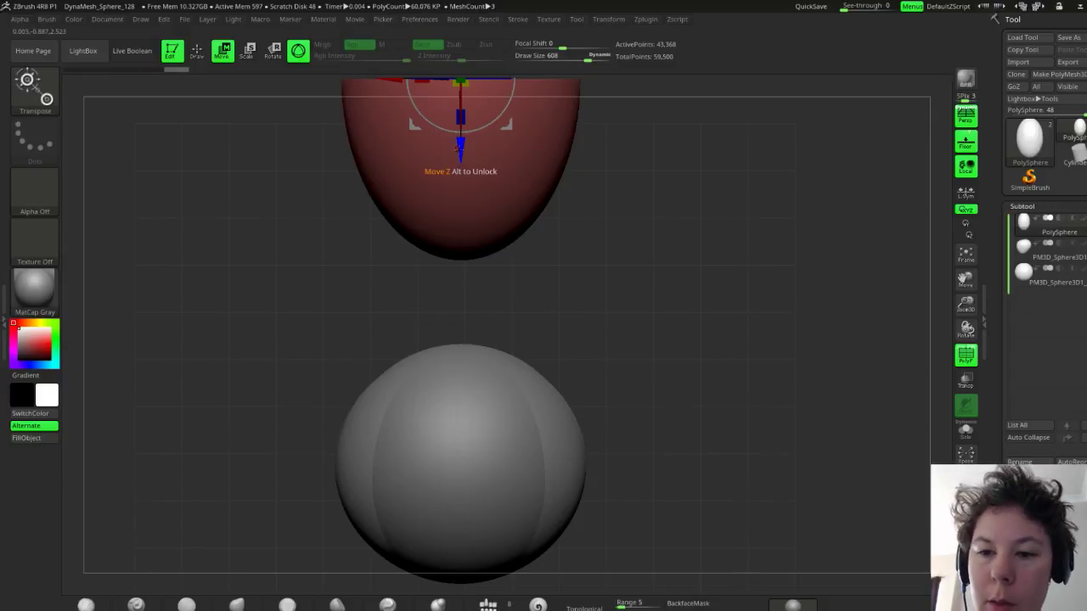
drag(461, 153, 461, 185)
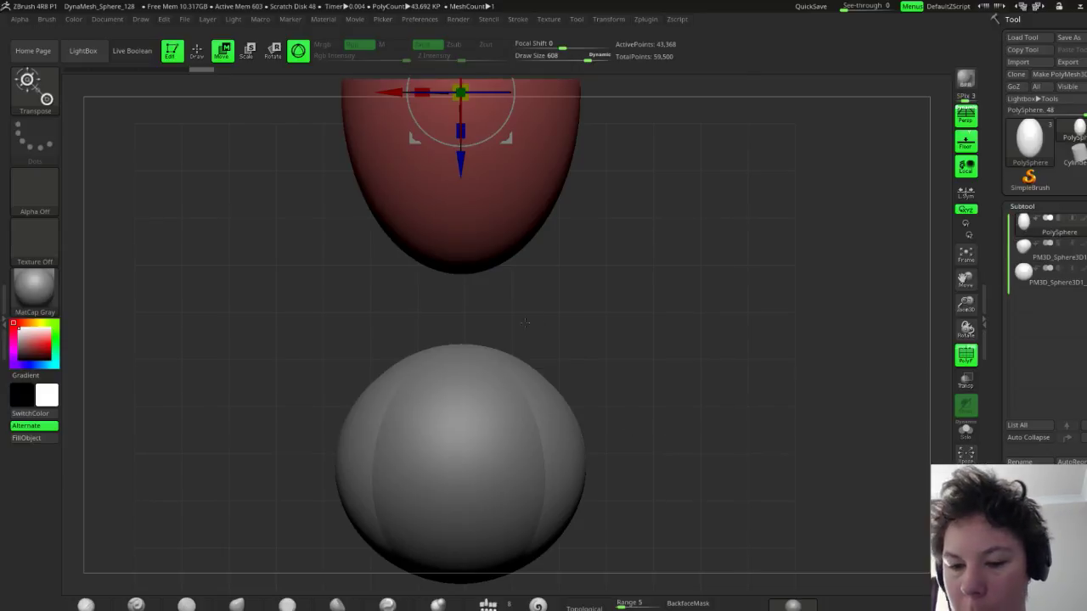
Move the new PM3D_Sphere3D1_1 sphere along Z between the head and PolySphere, and scale it down uniformly
click(1057, 284)
drag(460, 533, 449, 388)
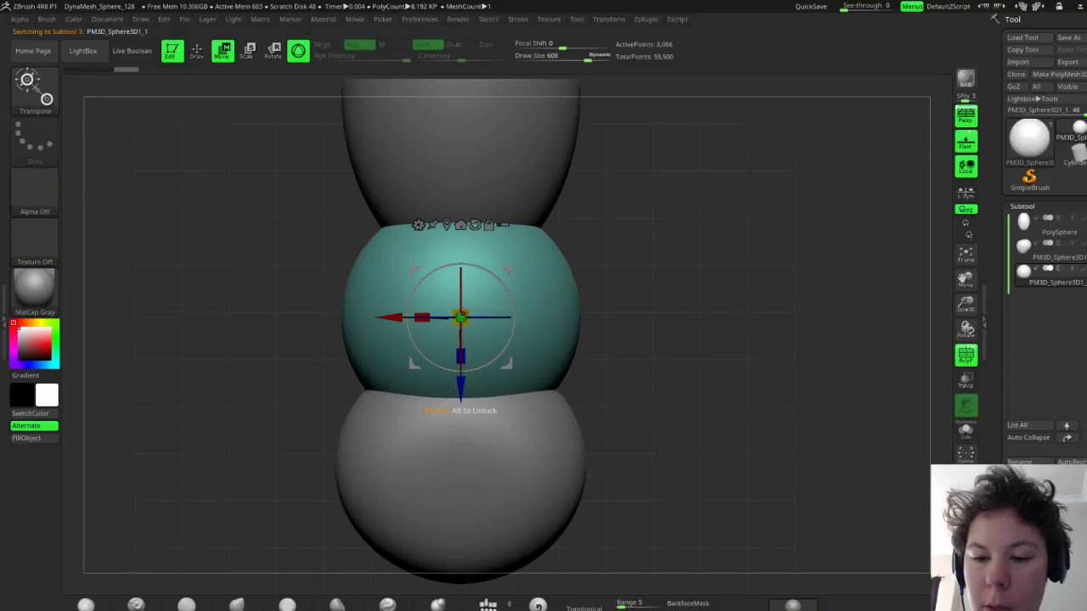
drag(460, 318, 442, 326)
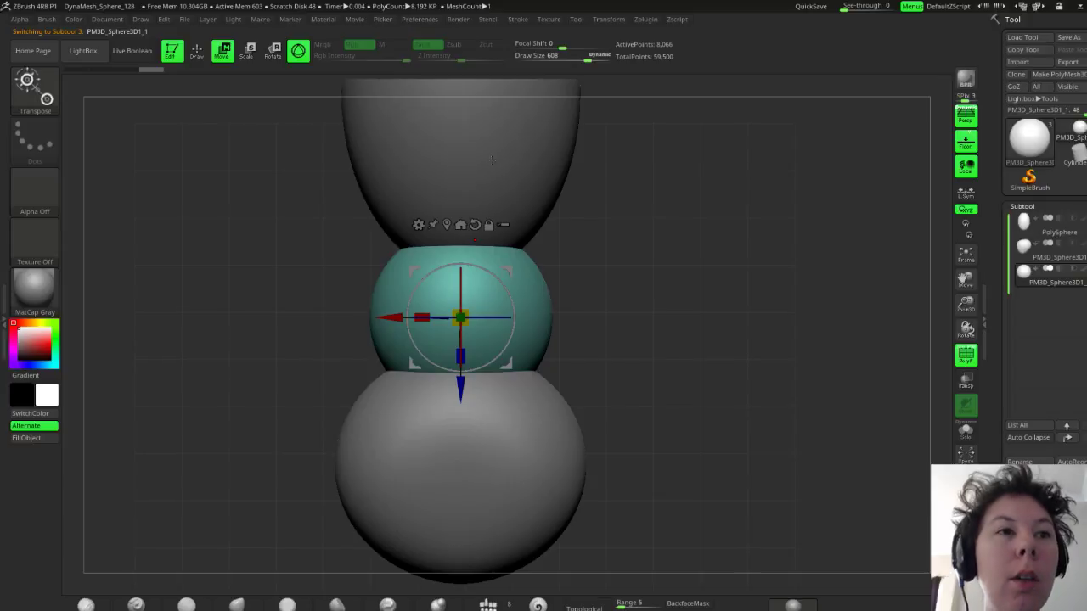
Make PolySphere active and move it forward along Z until it overlaps the middle sphere
alt+click(489, 224)
drag(461, 161, 460, 265)
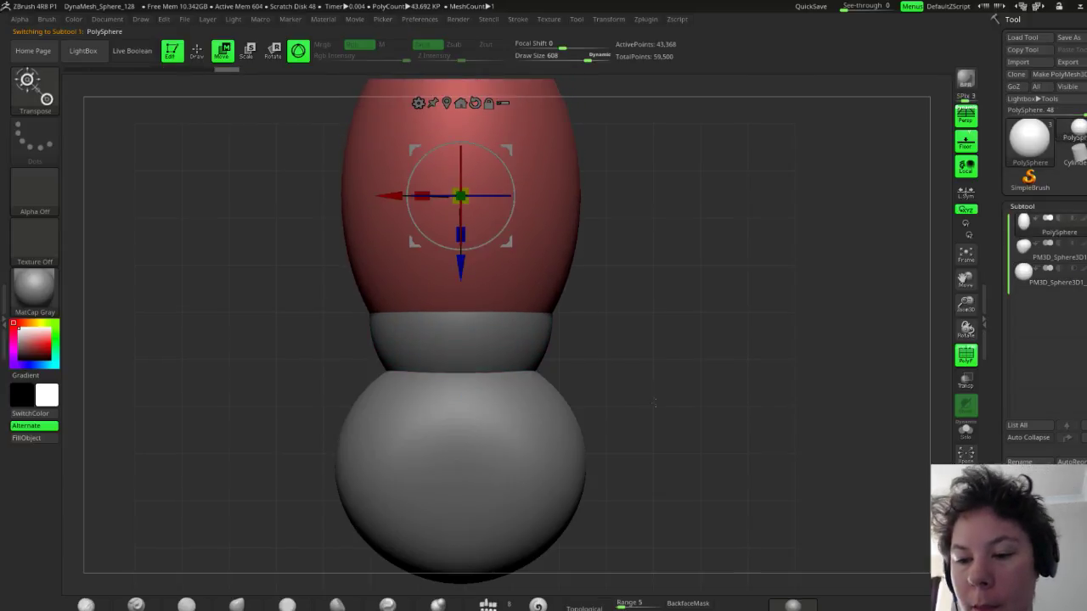
drag(654, 403, 543, 287)
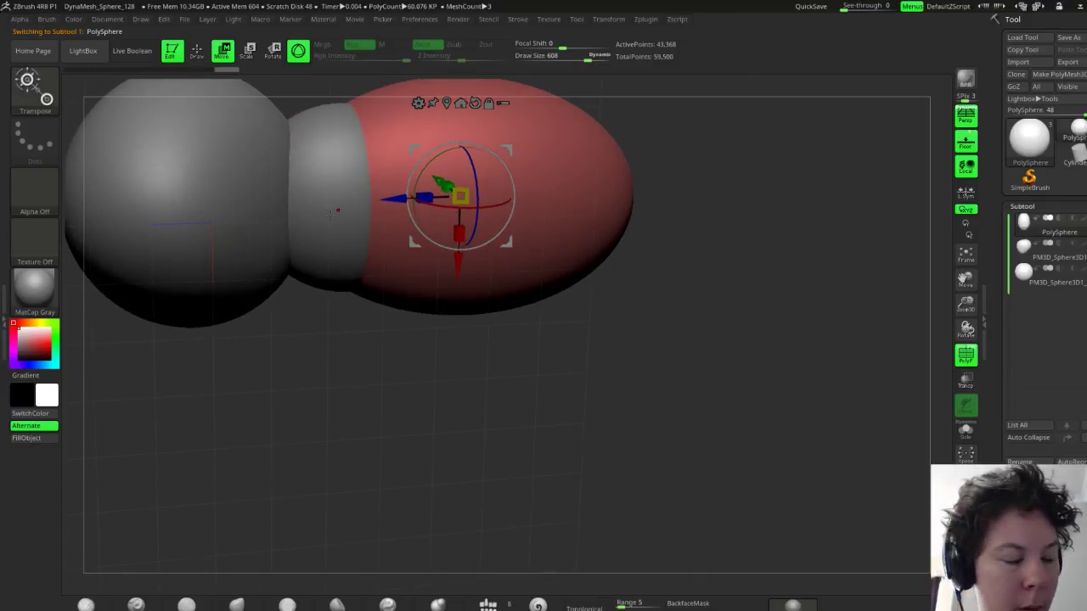
Shift the middle sphere slightly toward the head and scale it up uniformly until it is bulkier than the head and abdomen
alt+click(335, 211)
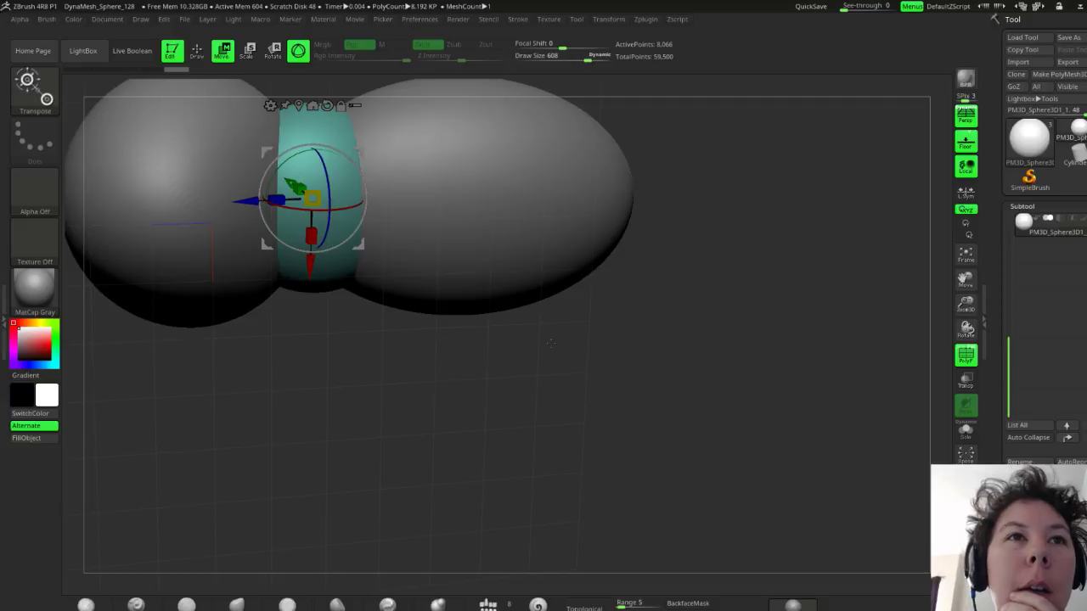
drag(529, 343, 552, 339)
drag(444, 323, 613, 272)
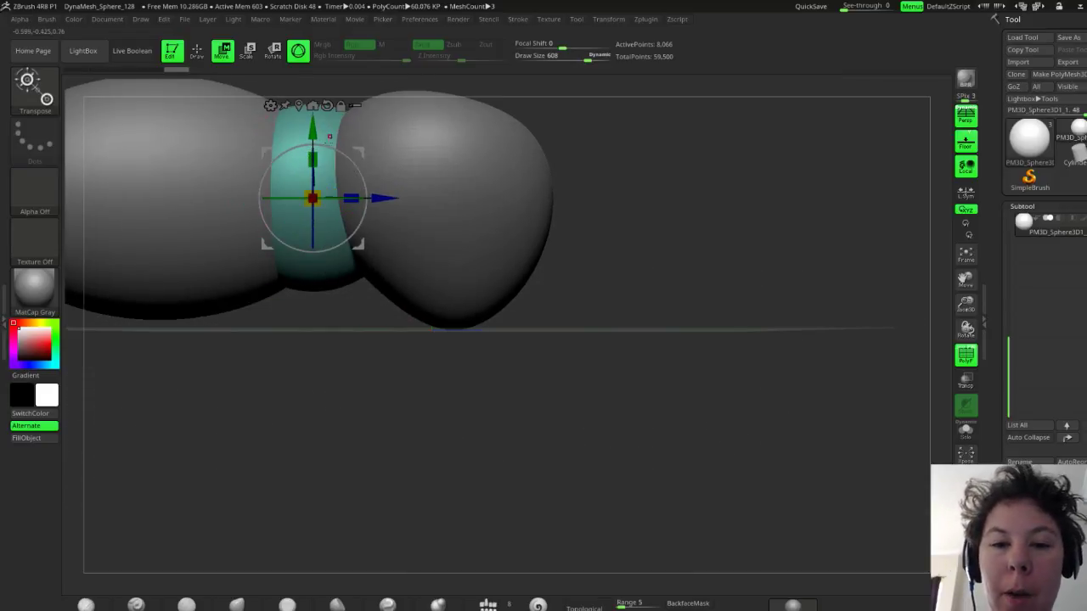
drag(312, 198, 571, 313)
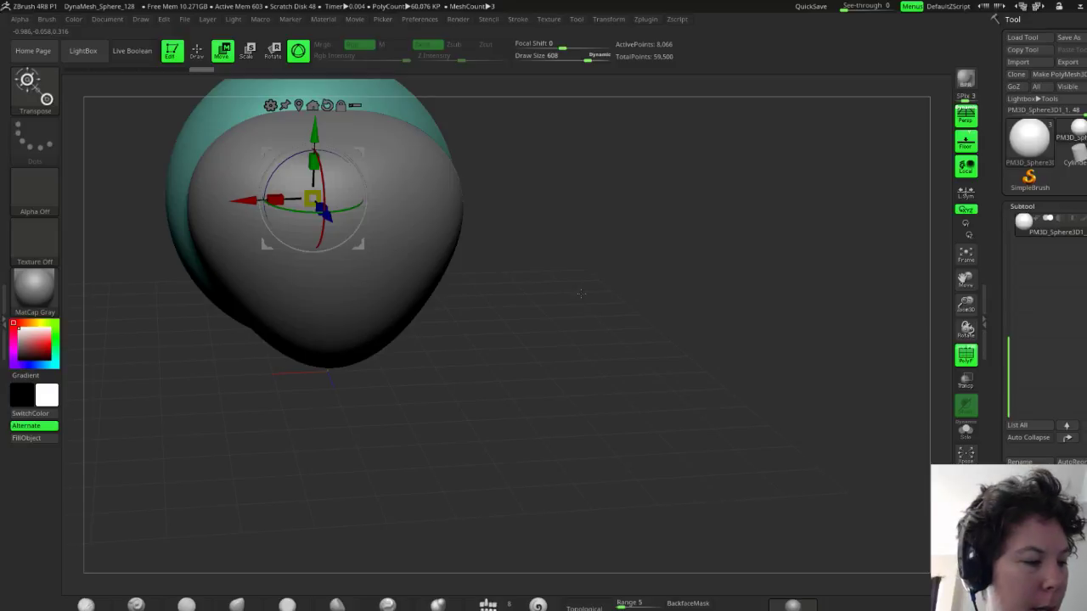
key(f)
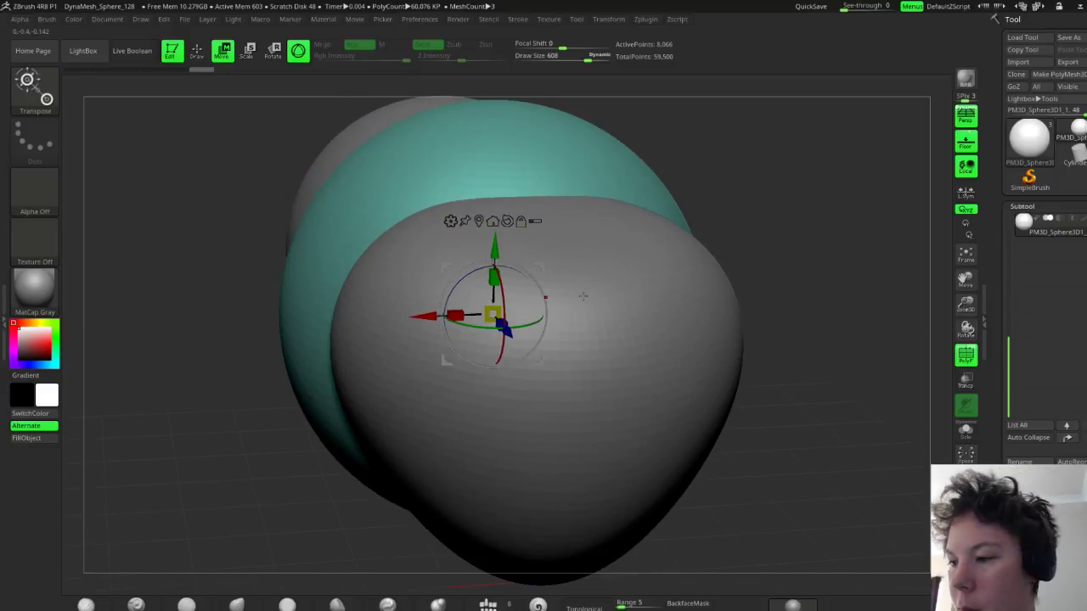
drag(966, 307, 985, 235)
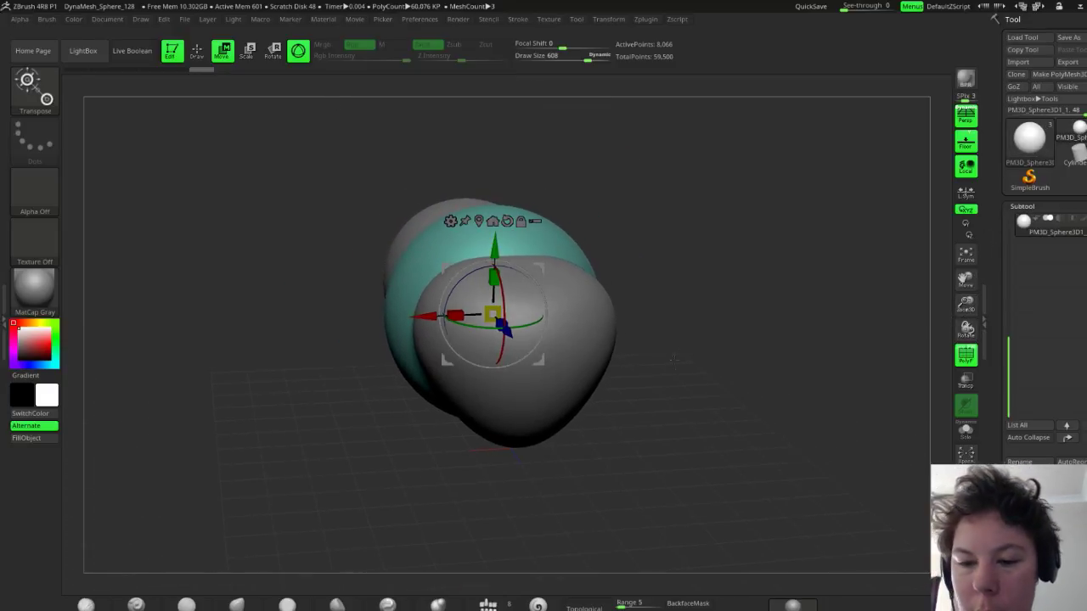
drag(673, 358, 599, 354)
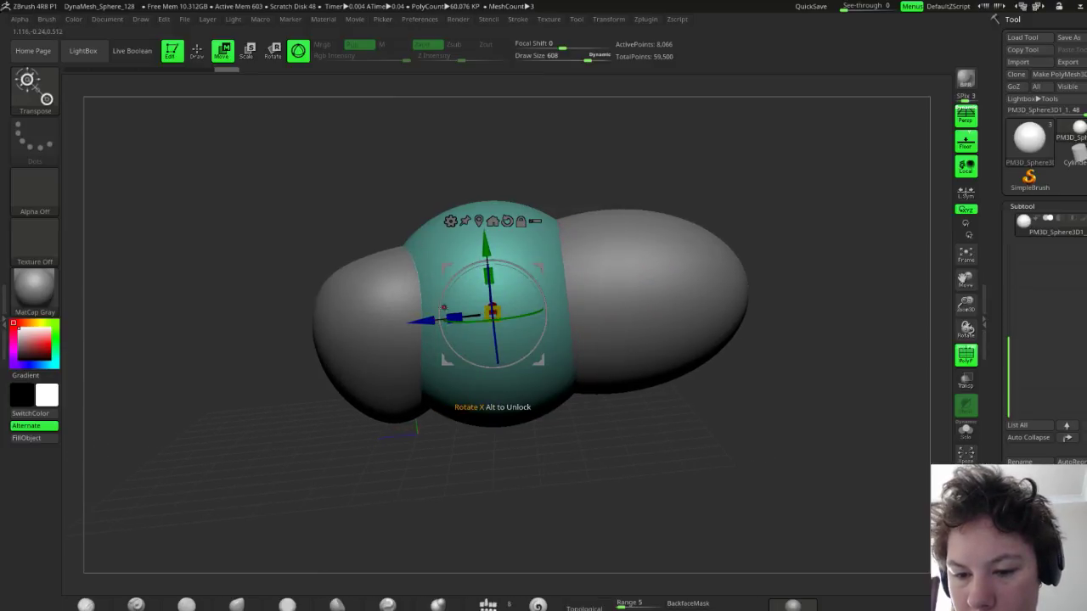
shift+drag(560, 361, 578, 366)
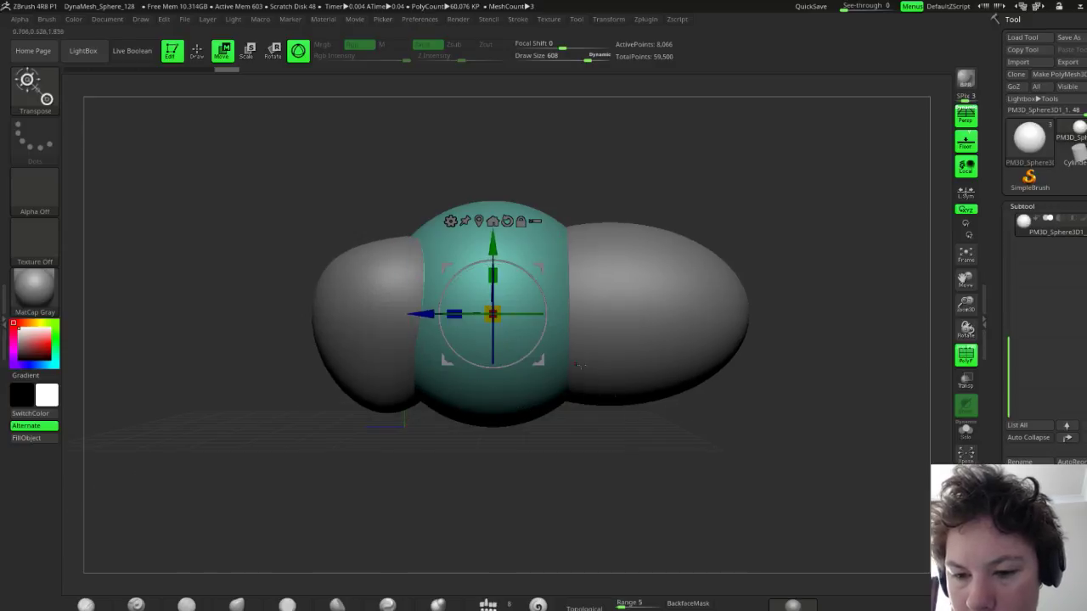
Nudge the middle sphere forward along Z and raise it slightly along Y above the head
drag(457, 274, 458, 272)
drag(430, 314, 424, 315)
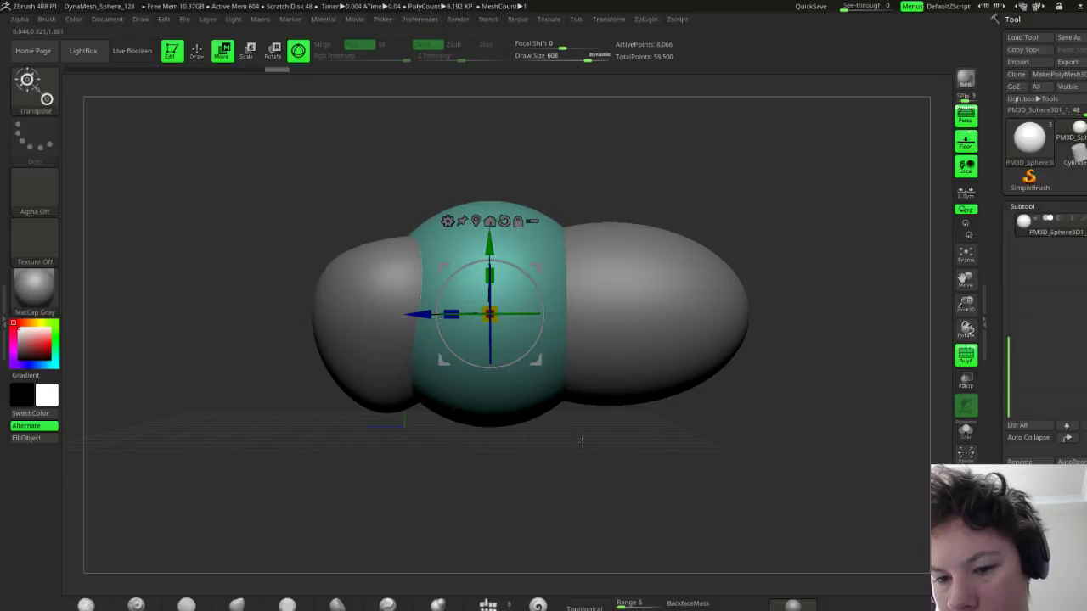
drag(580, 435, 632, 429)
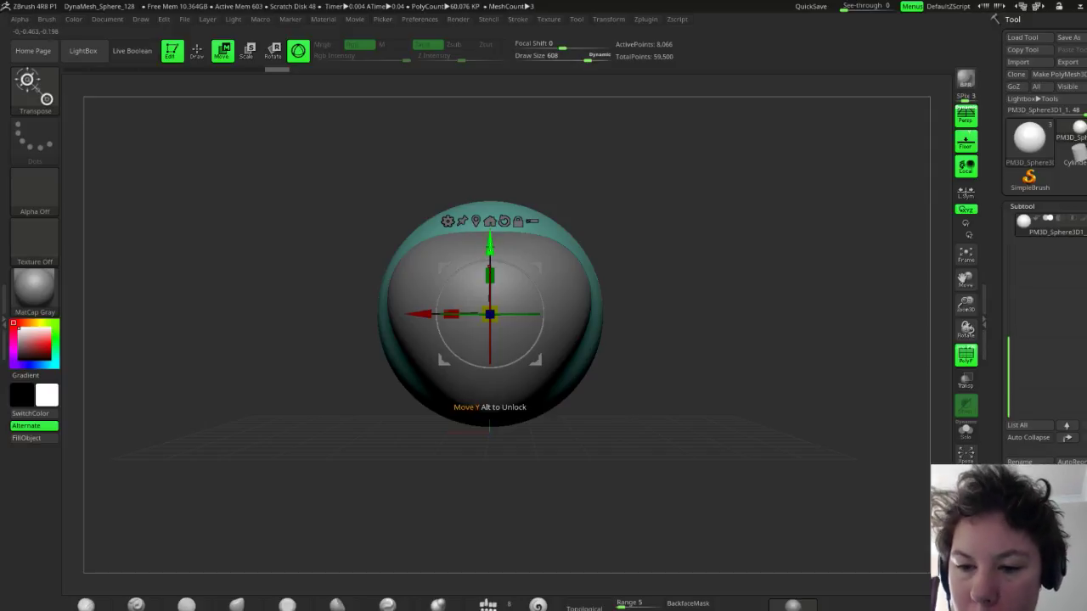
drag(489, 246, 489, 234)
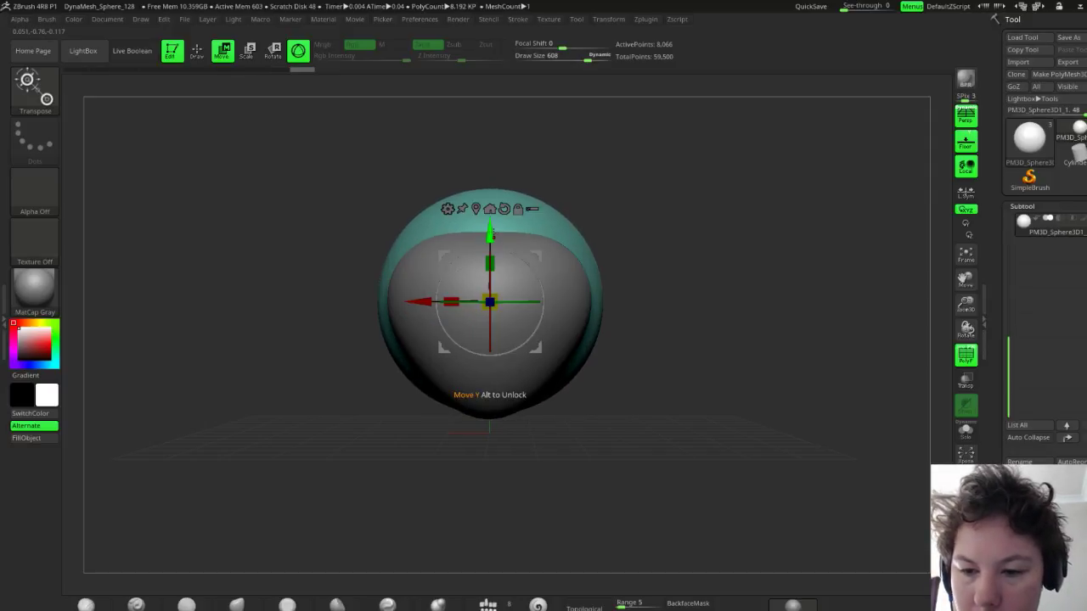
drag(560, 365, 628, 340)
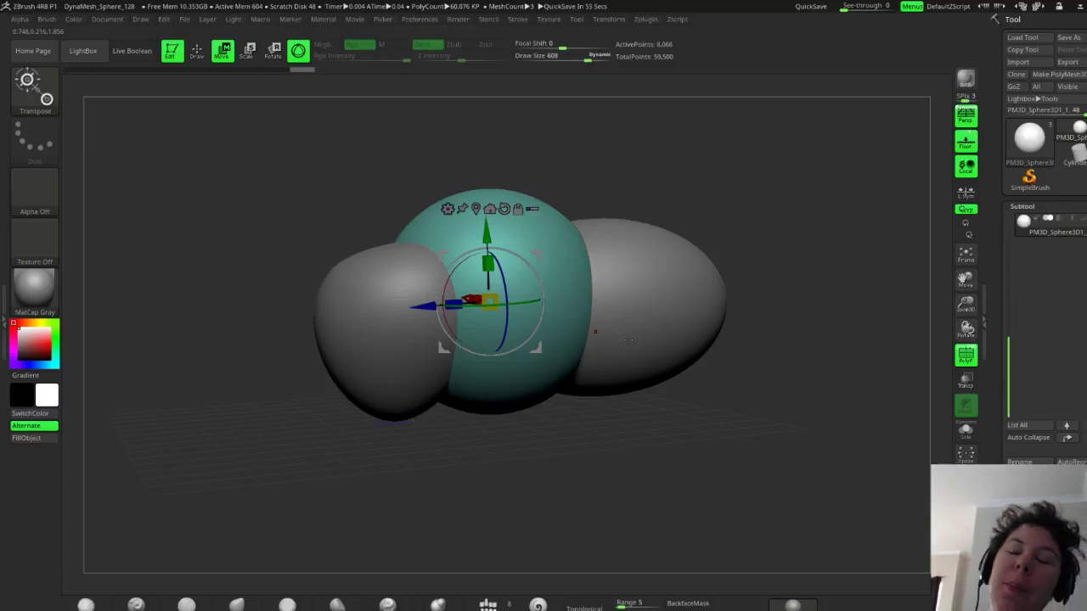
drag(704, 411, 670, 417)
Make PolySphere active, tilt its rear end downward about X and stretch it lengthwise along Z
alt+click(667, 304)
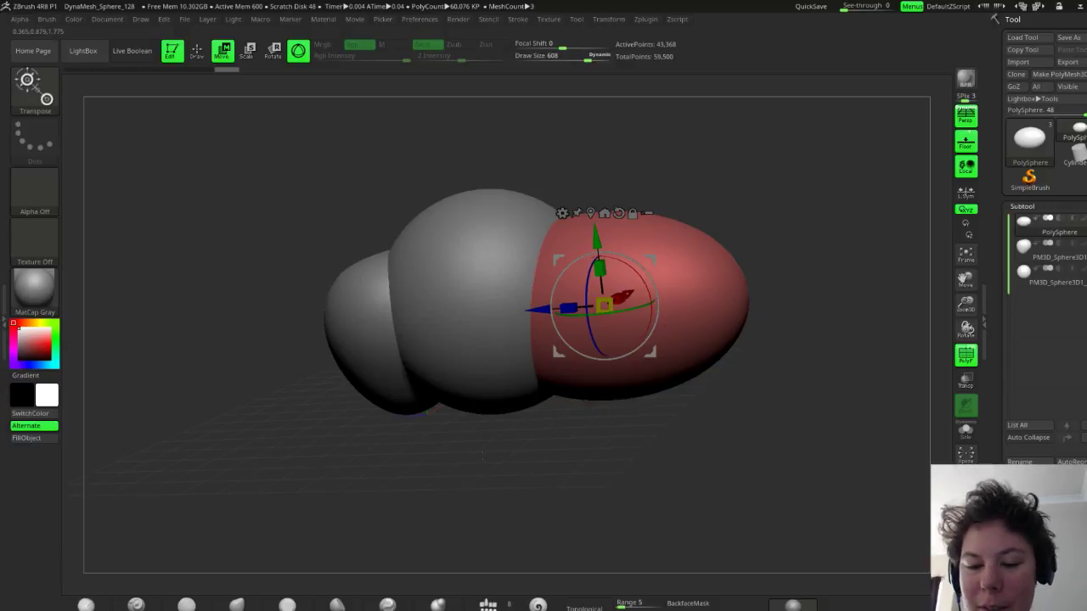
drag(577, 437, 480, 400)
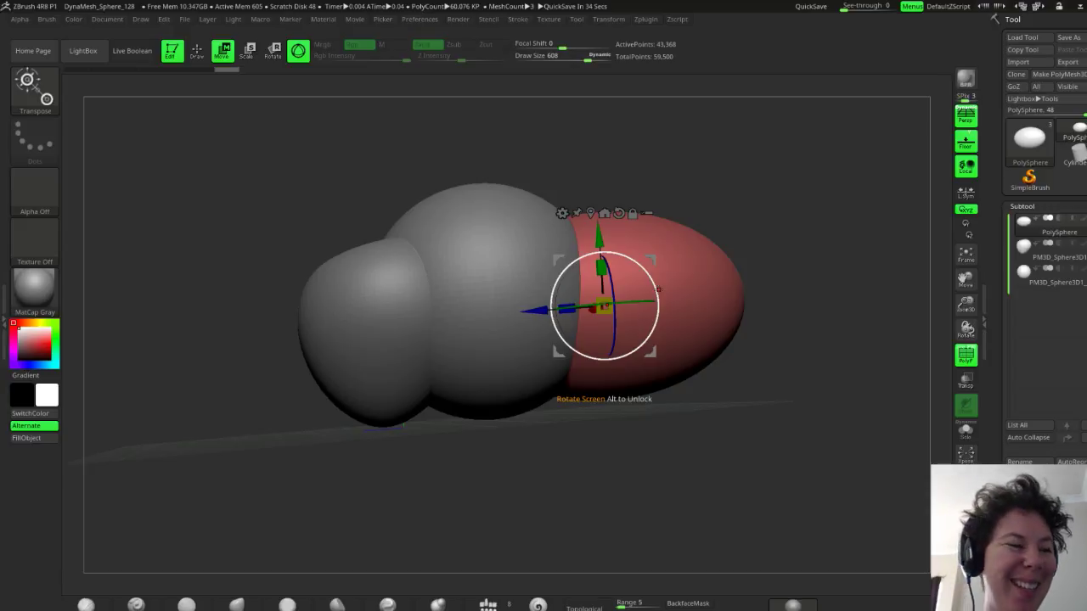
drag(604, 304, 679, 288)
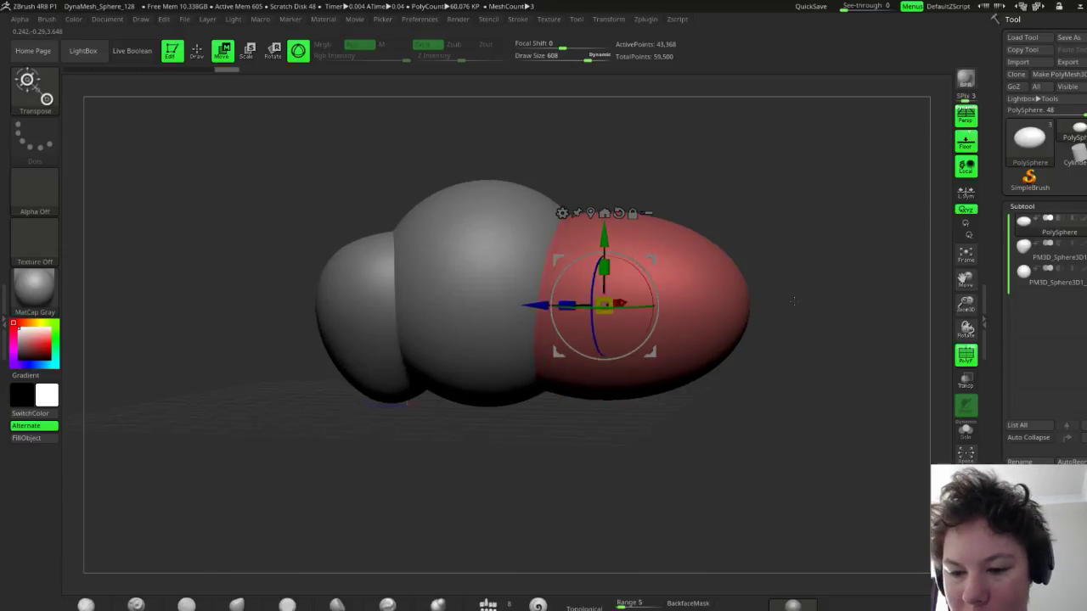
drag(657, 290, 651, 277)
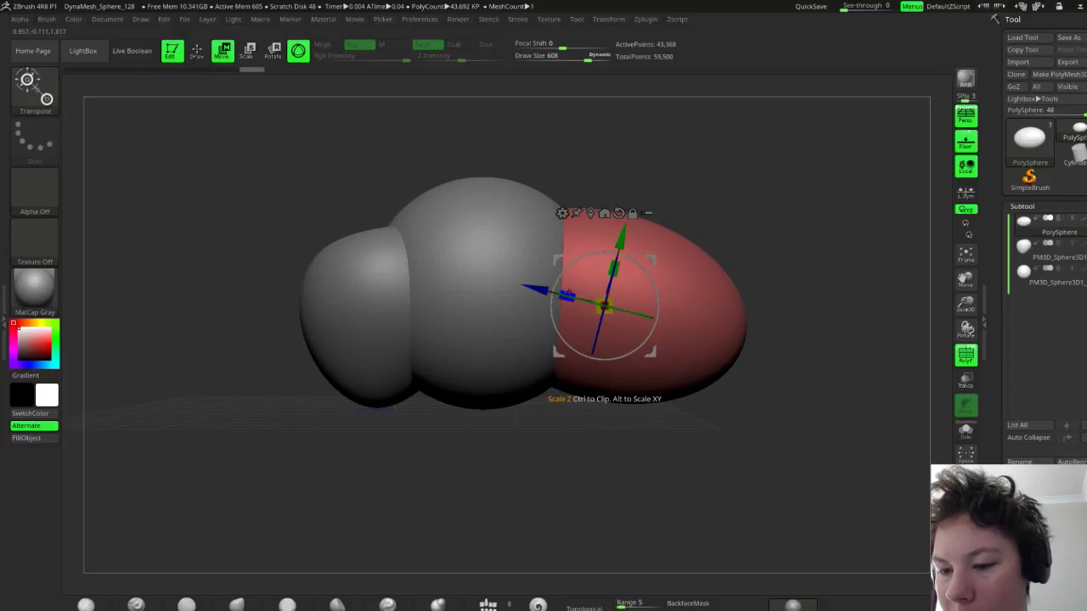
drag(544, 293, 592, 283)
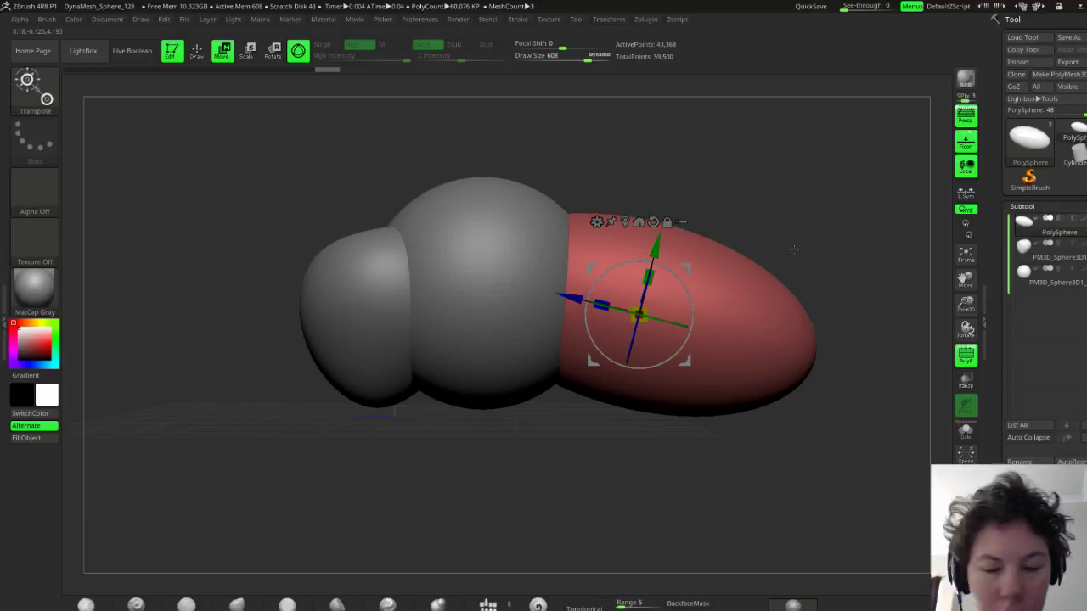
Widen the PolySphere abdomen slightly by scaling it along X from the top view
drag(793, 249, 811, 357)
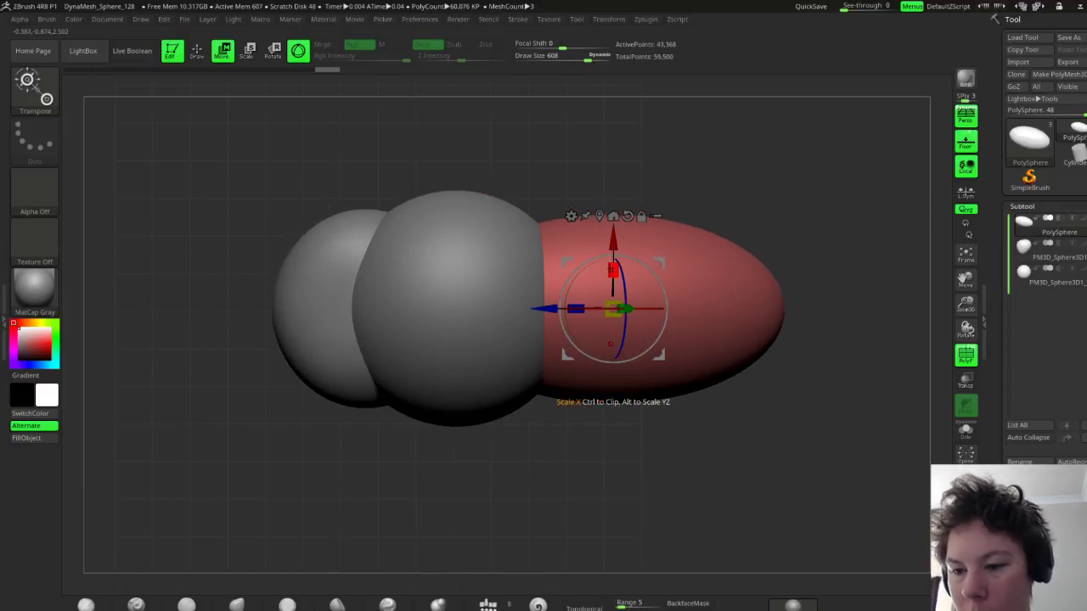
drag(611, 270, 611, 258)
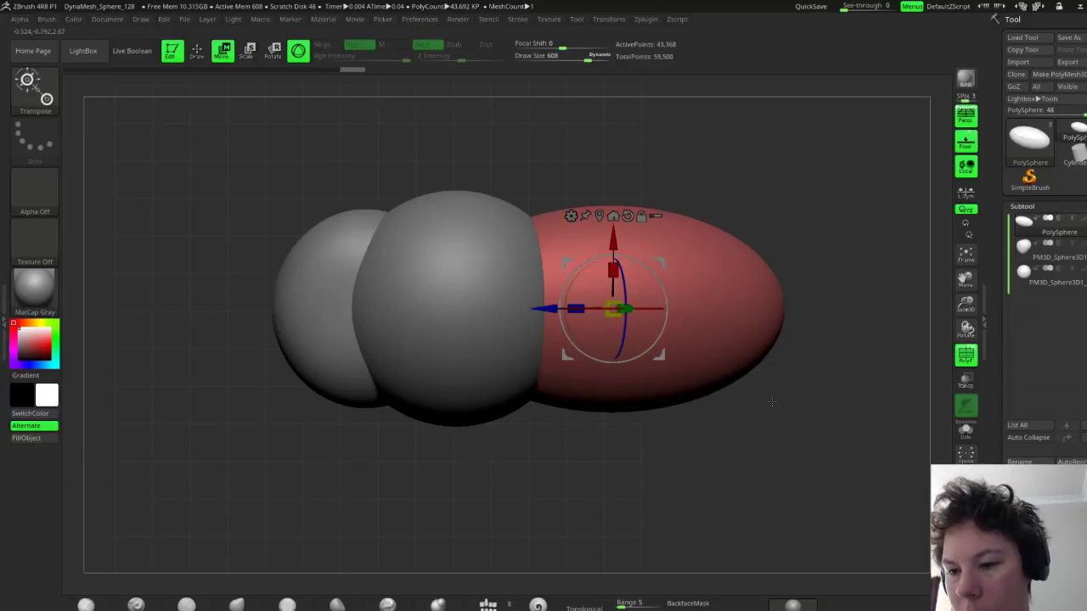
drag(771, 404, 788, 302)
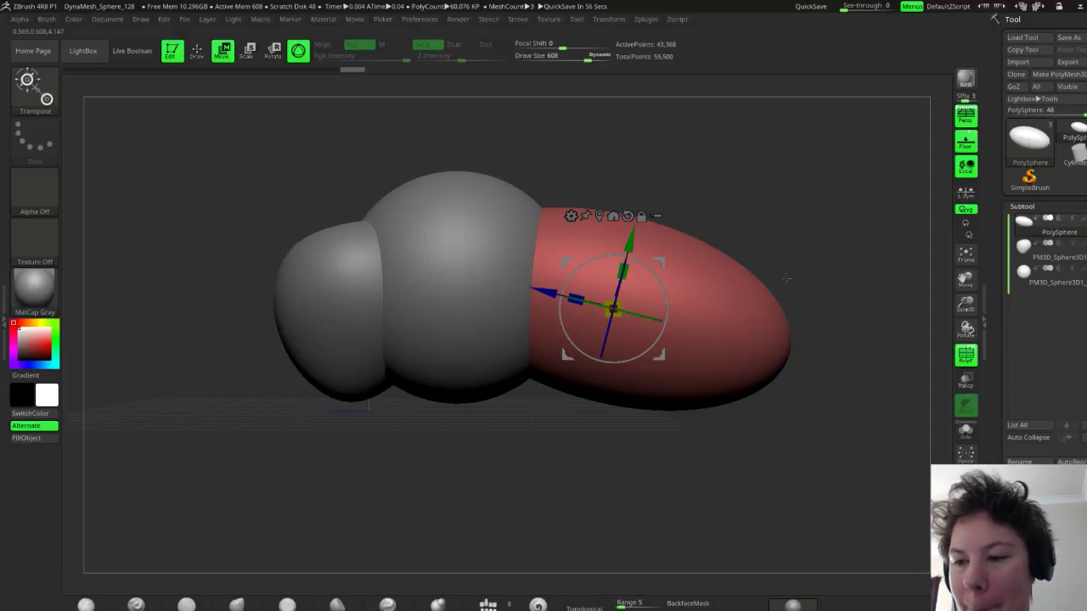
drag(787, 279, 763, 396)
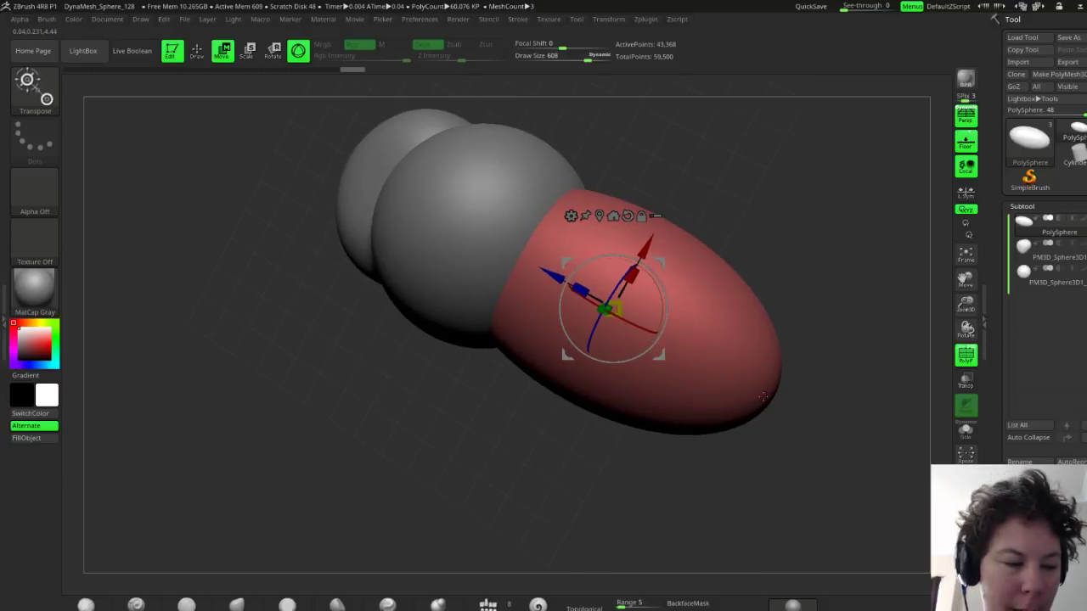
Make the middle sphere active and push the rear sides of the thorax inward with the Move brush so it narrows toward the abdomen
alt+click(495, 222)
drag(731, 212, 686, 197)
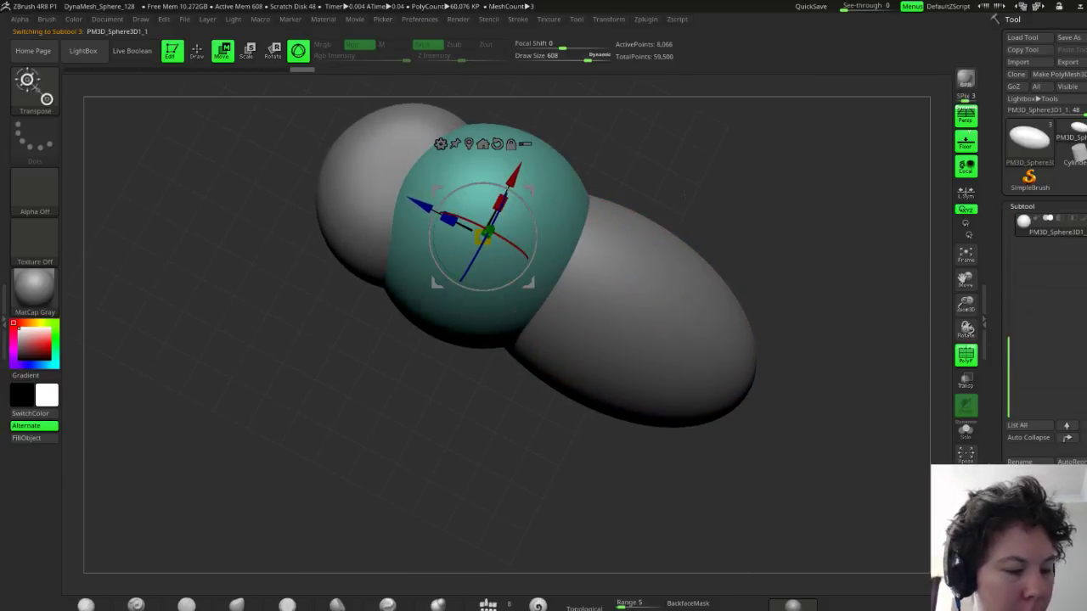
click(237, 604)
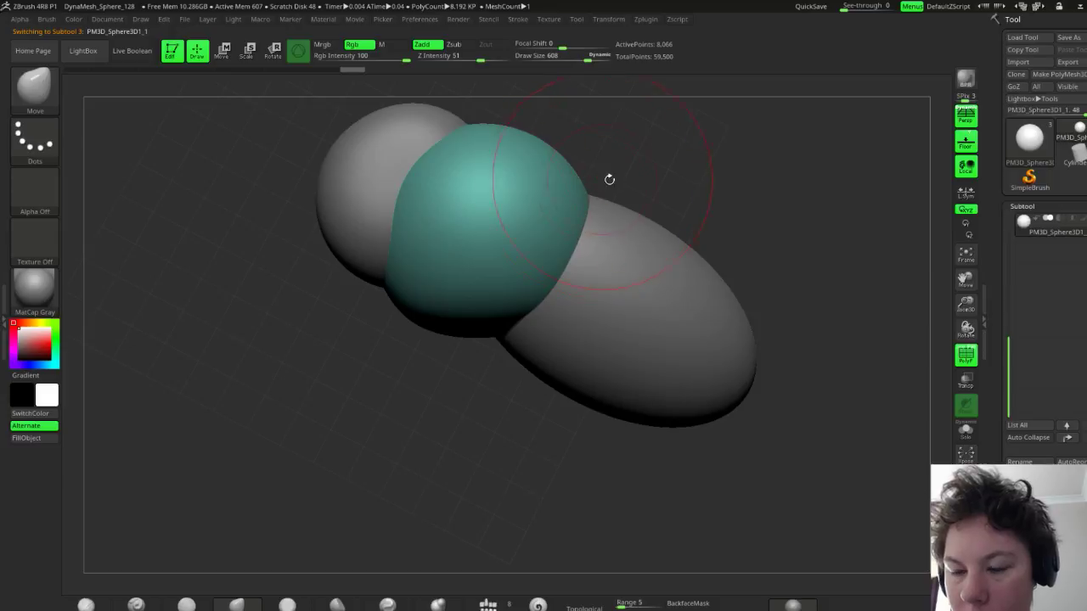
mouse_move(652, 191)
mouse_down()
mouse_move(643, 206)
mouse_move(656, 239)
mouse_move(646, 248)
mouse_up()
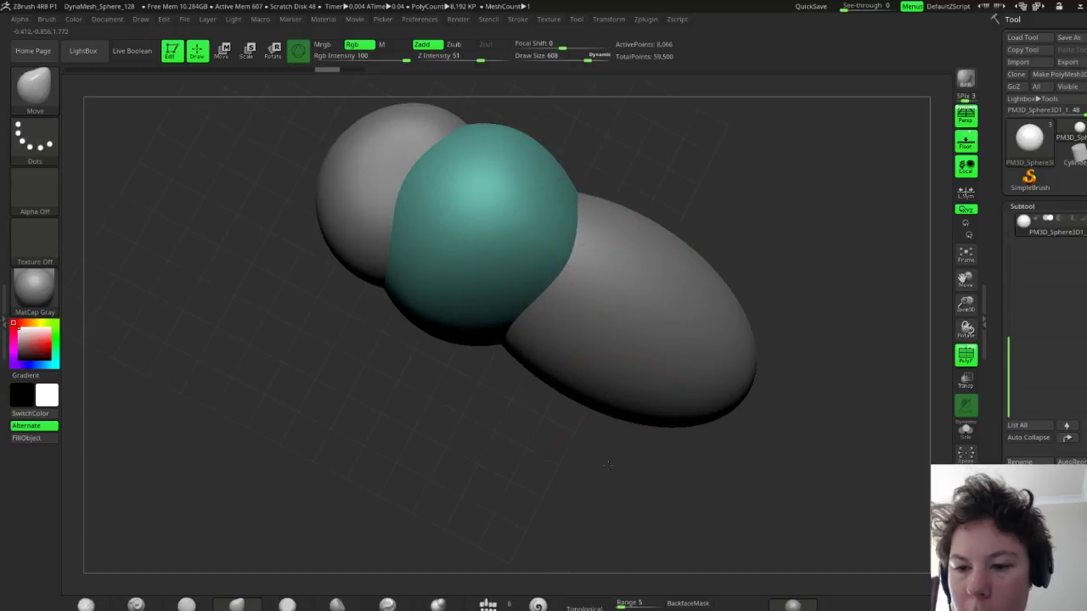
drag(596, 435, 624, 378)
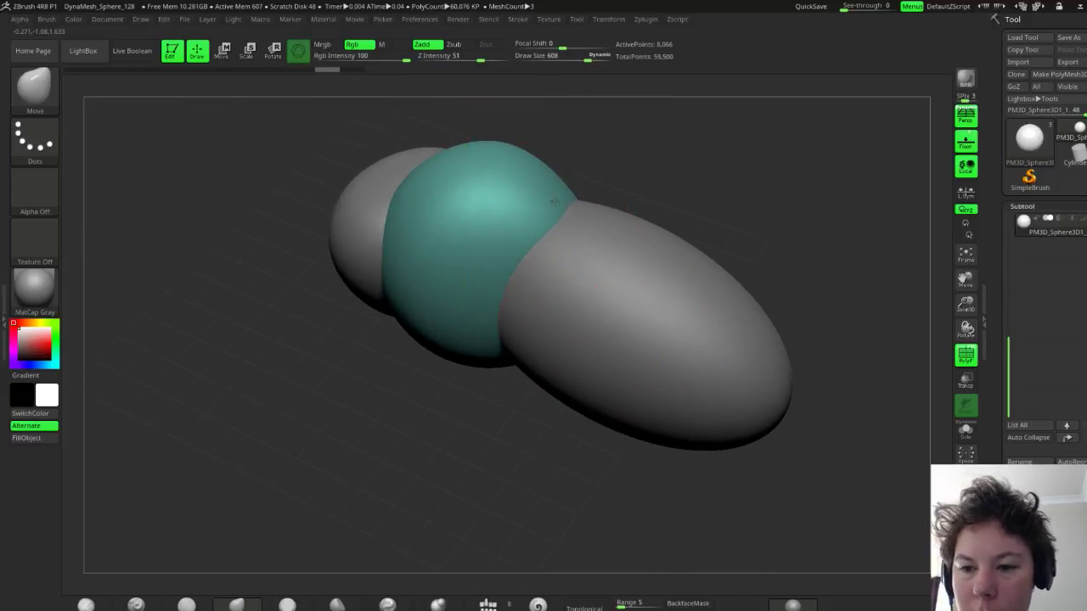
drag(556, 199, 552, 208)
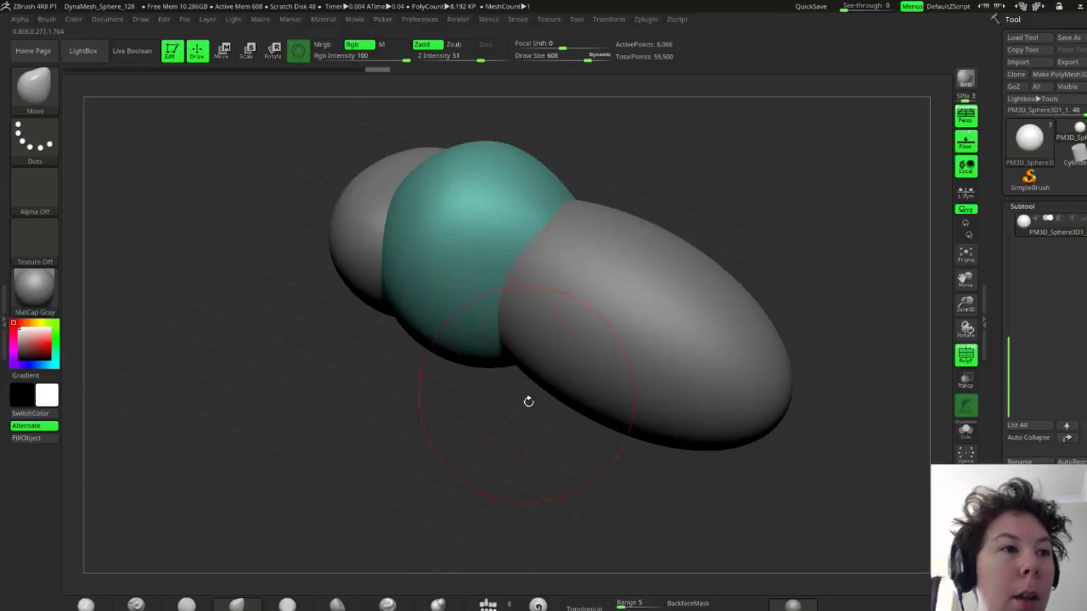
Examine the transitions between head, thorax and abdomen from the side, rear and top
drag(528, 442, 540, 371)
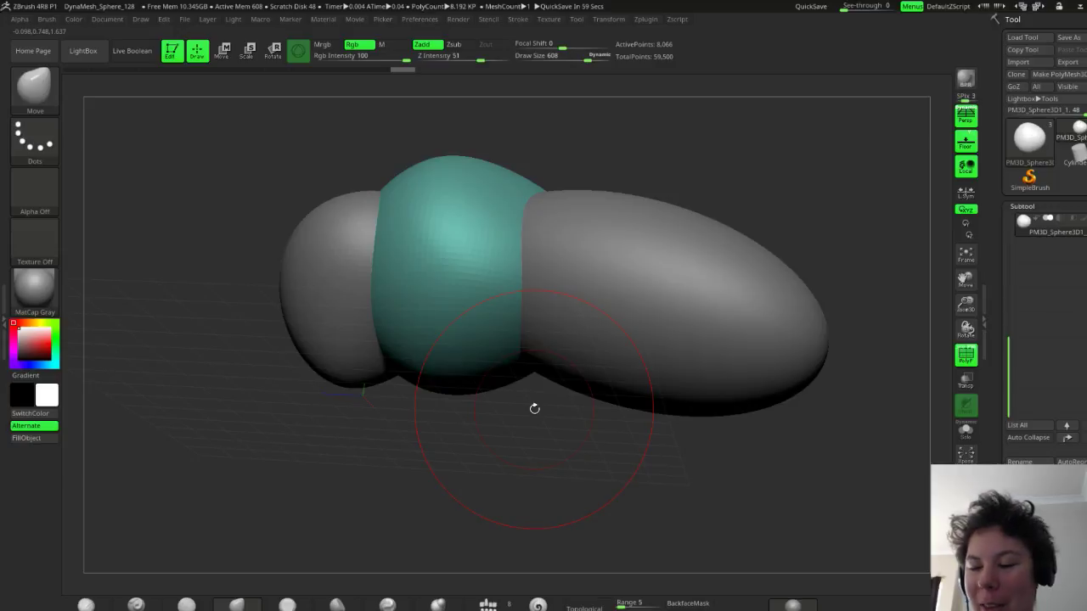
drag(740, 466, 666, 465)
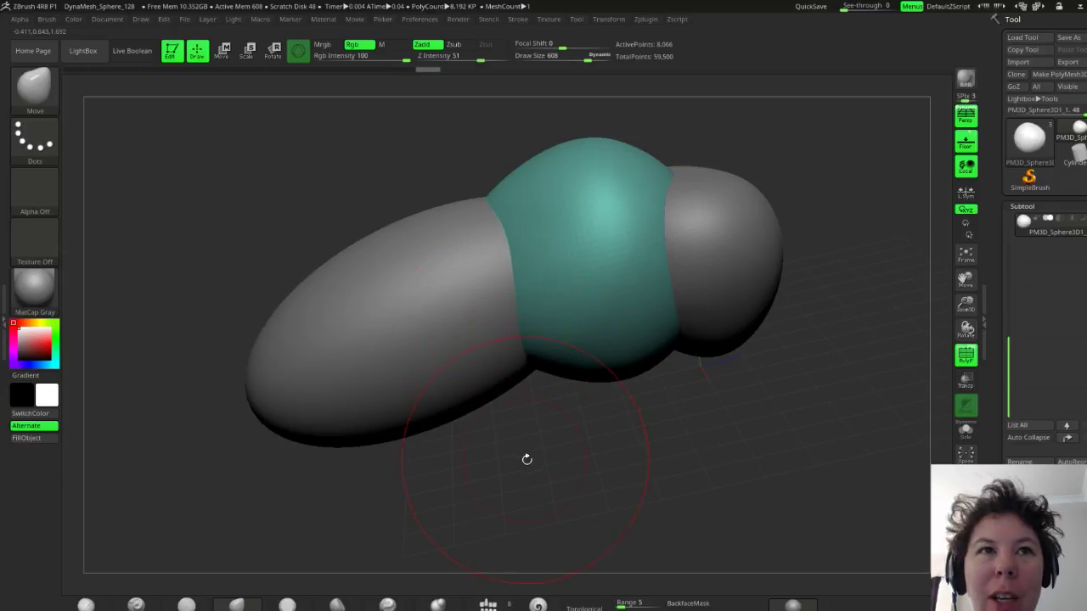
drag(546, 449, 561, 310)
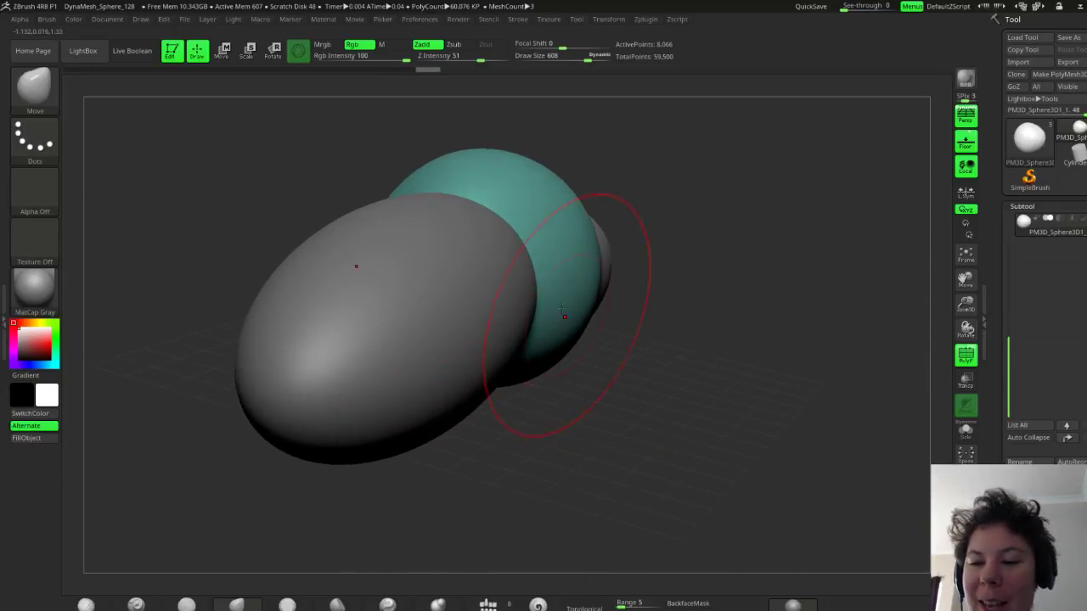
mouse_move(611, 382)
mouse_down()
mouse_move(650, 410)
mouse_move(684, 398)
mouse_move(589, 286)
mouse_up()
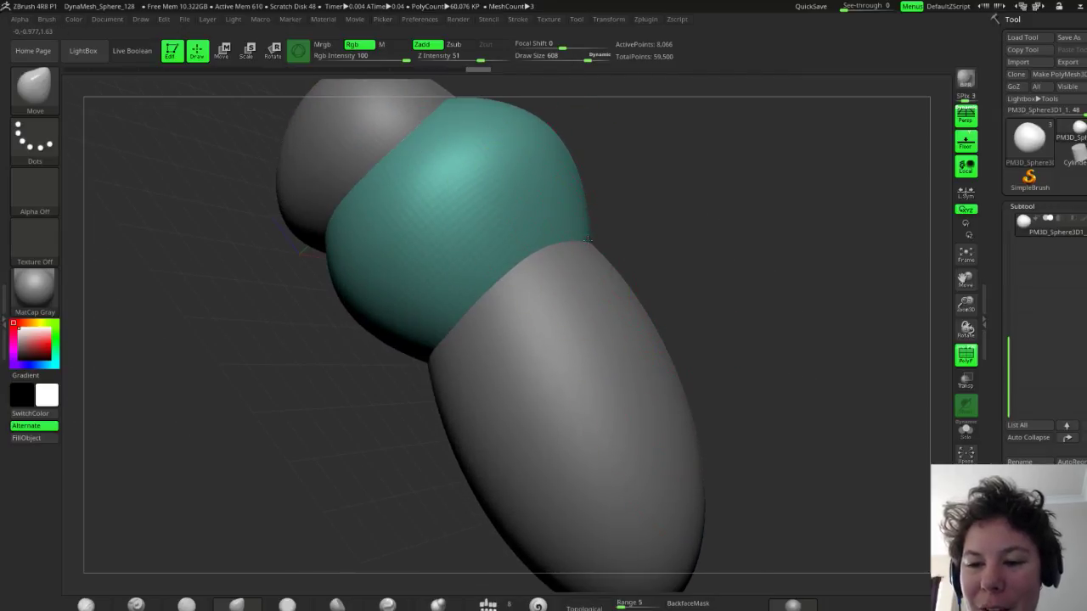
mouse_move(731, 356)
mouse_down()
mouse_move(745, 335)
mouse_move(704, 279)
mouse_up()
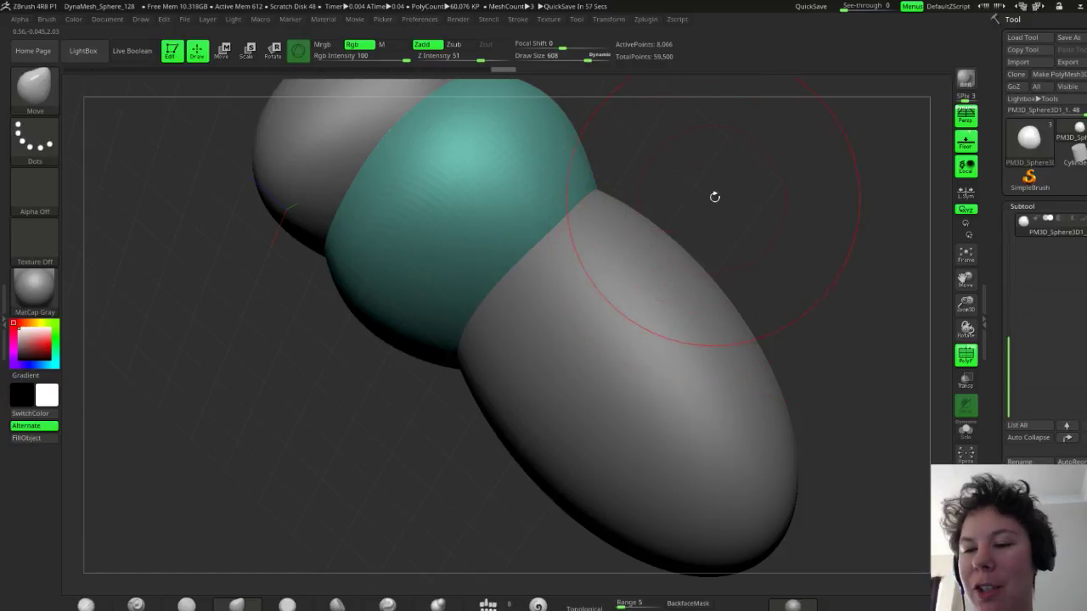
mouse_move(714, 195)
mouse_down()
mouse_move(650, 241)
mouse_move(643, 222)
mouse_up()
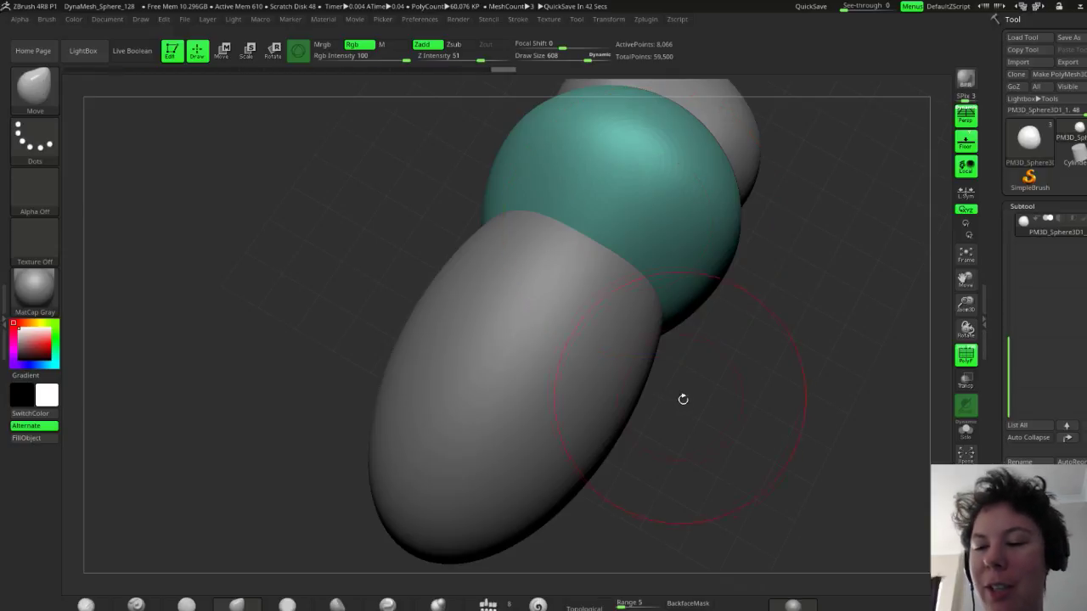
drag(681, 398, 521, 388)
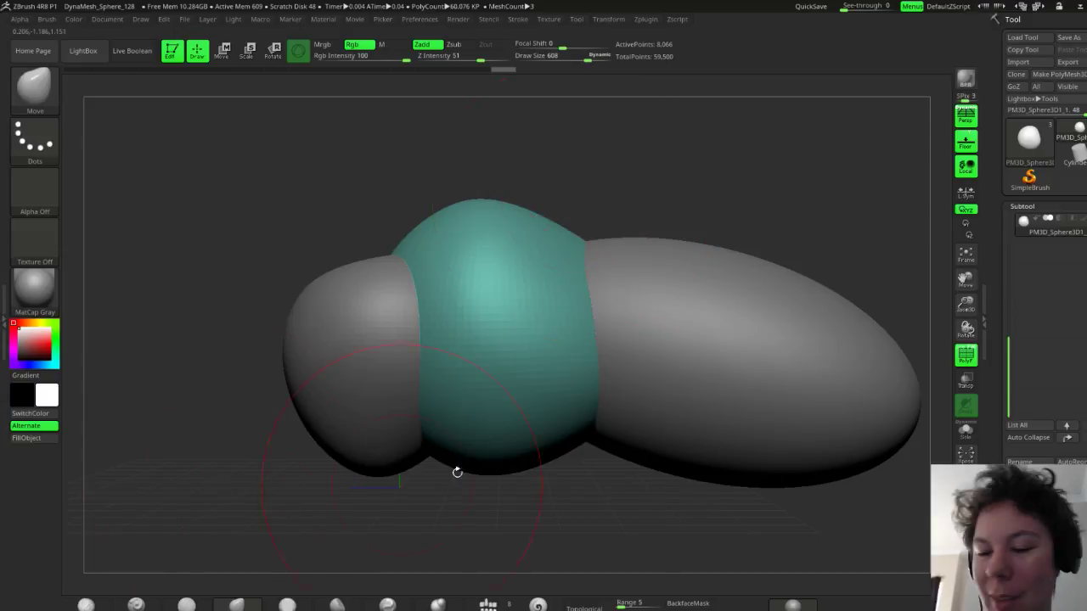
alt+drag(623, 507, 470, 478)
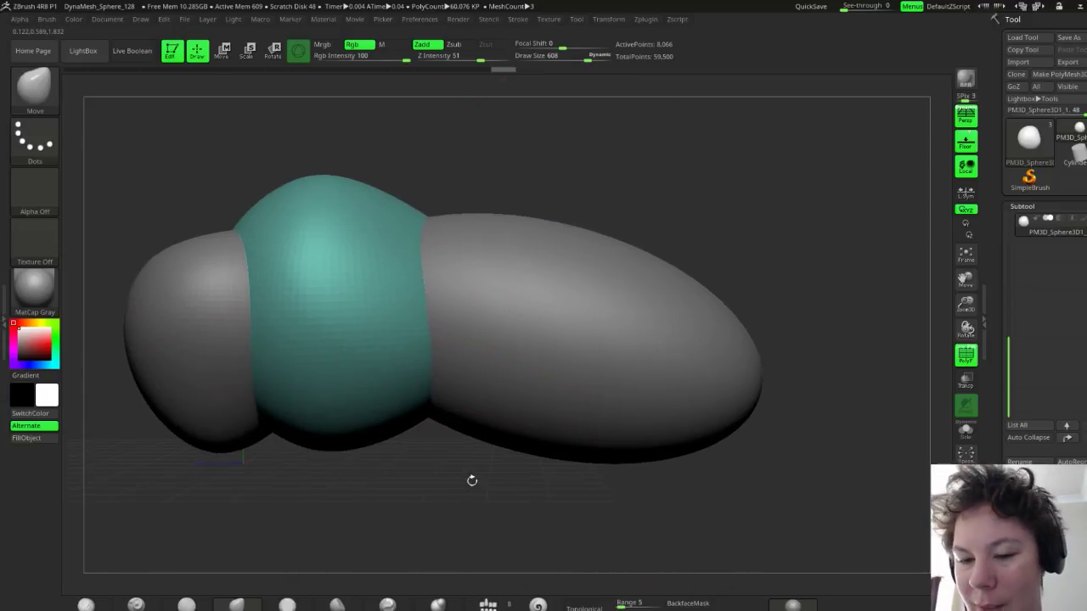
drag(794, 341, 810, 368)
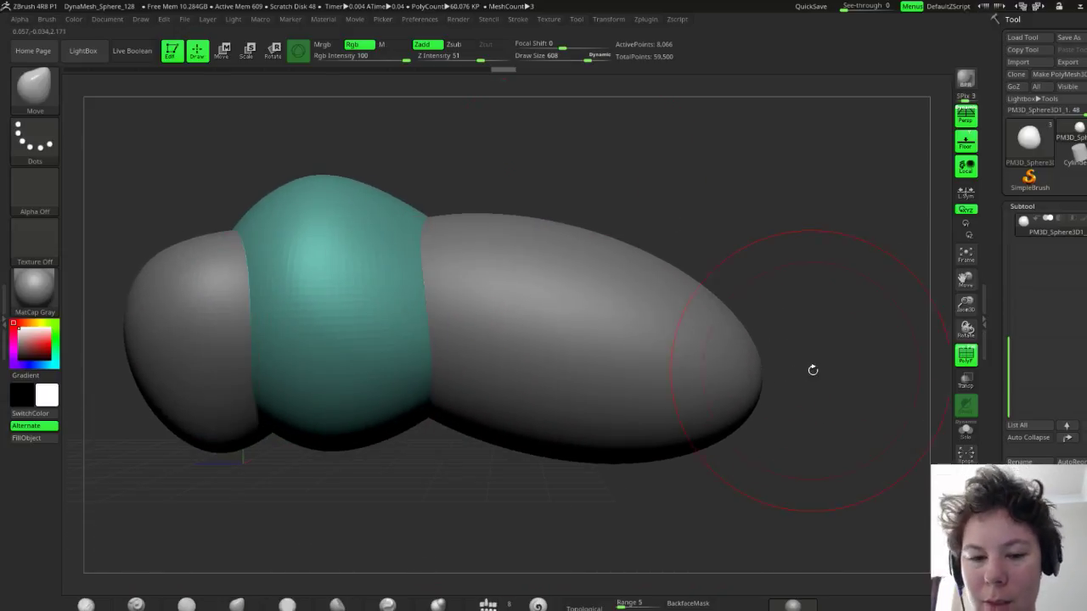
drag(619, 243, 554, 338)
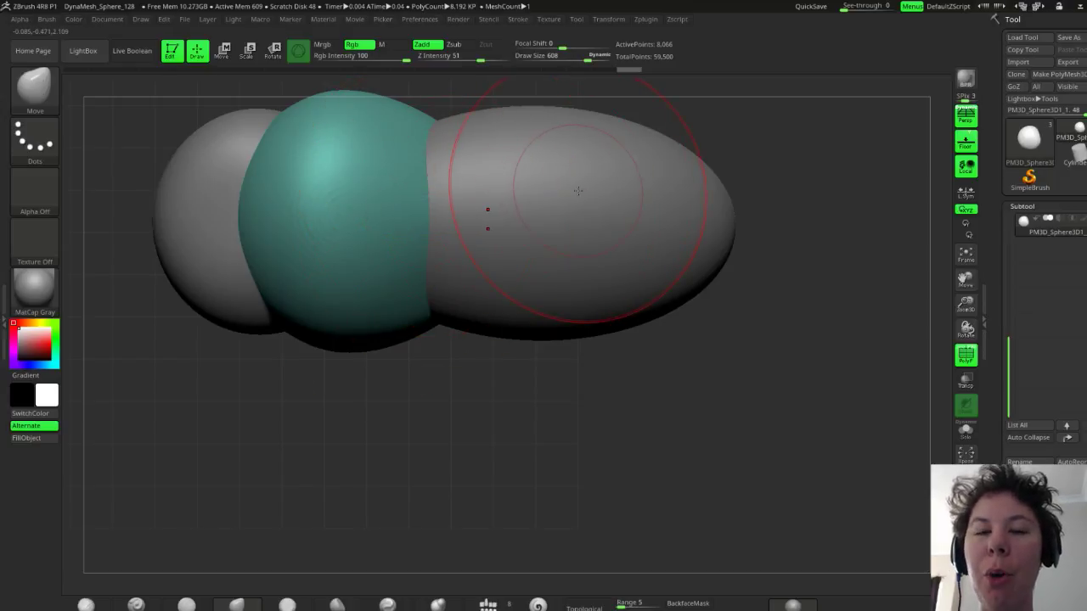
Make PolySphere active and, at draw size 578, bulge the abdomen's middle outward and extend its rear tip with the Move brush
key(s)
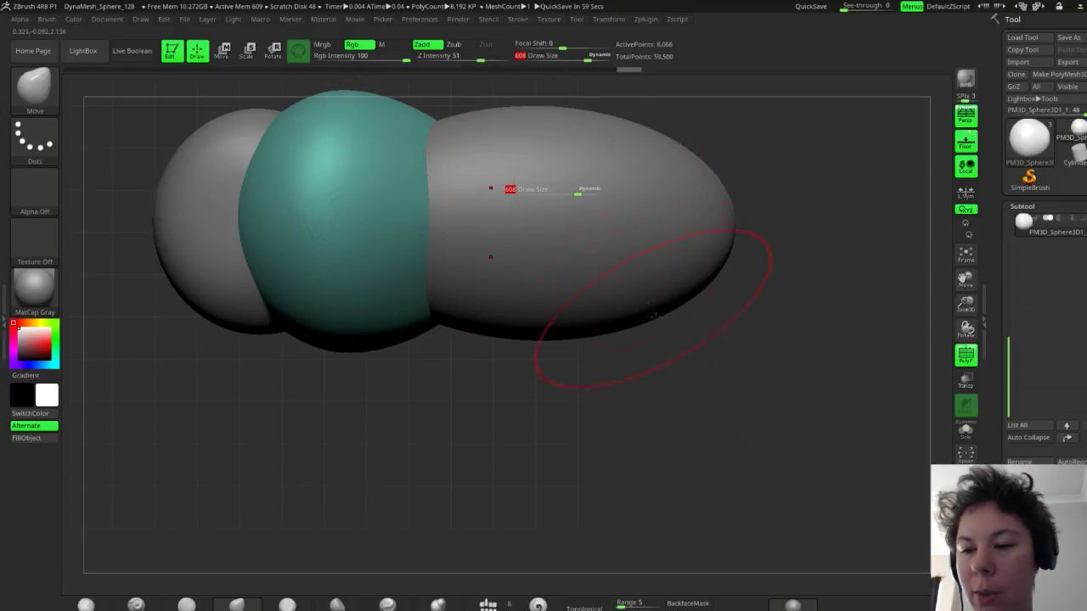
drag(577, 195, 574, 197)
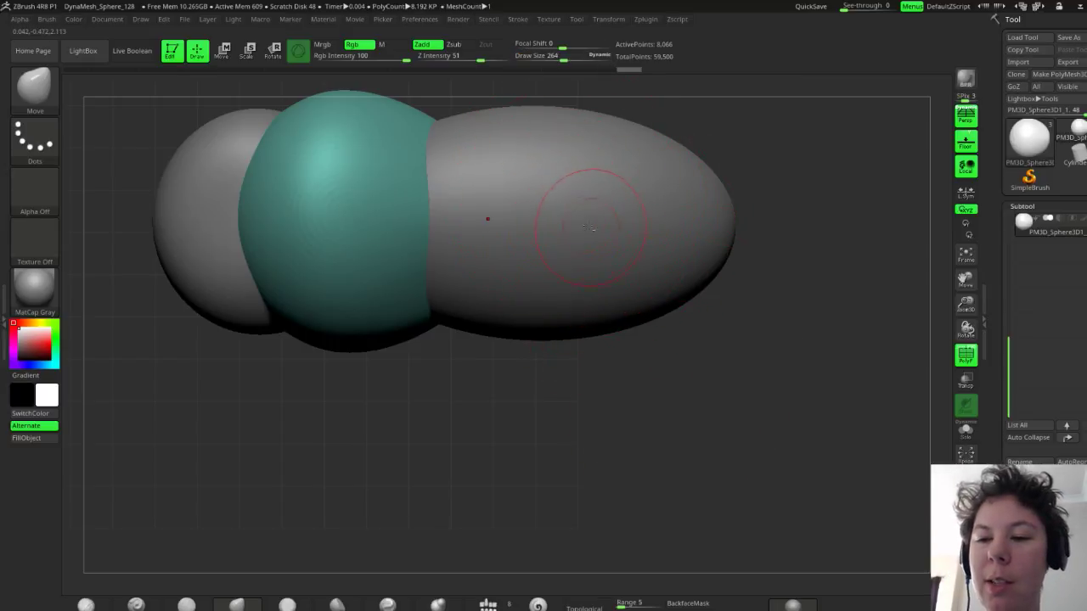
alt+click(587, 205)
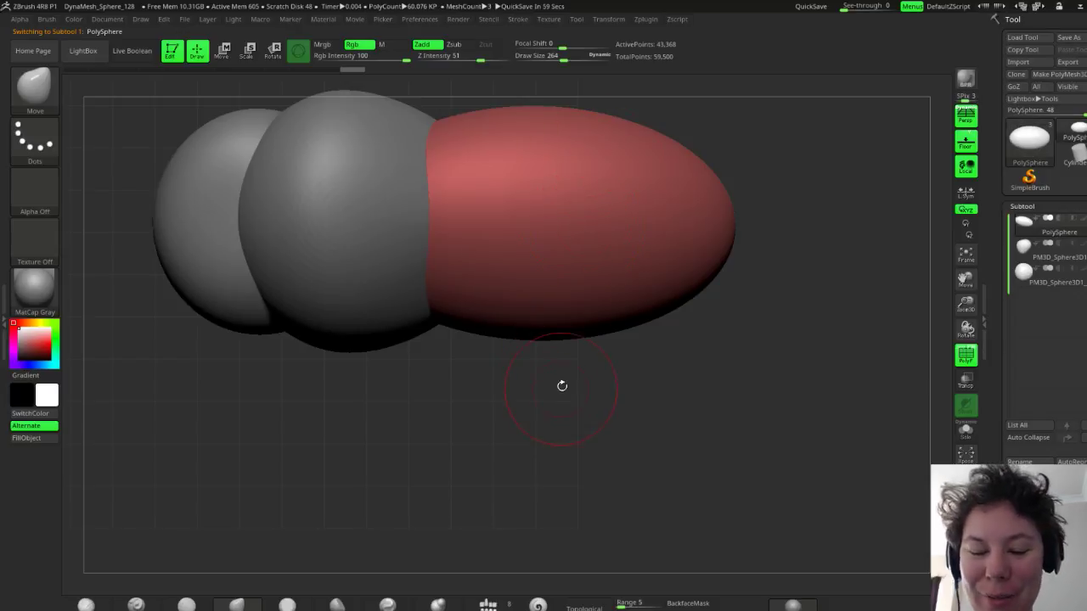
key(s)
drag(567, 376, 582, 373)
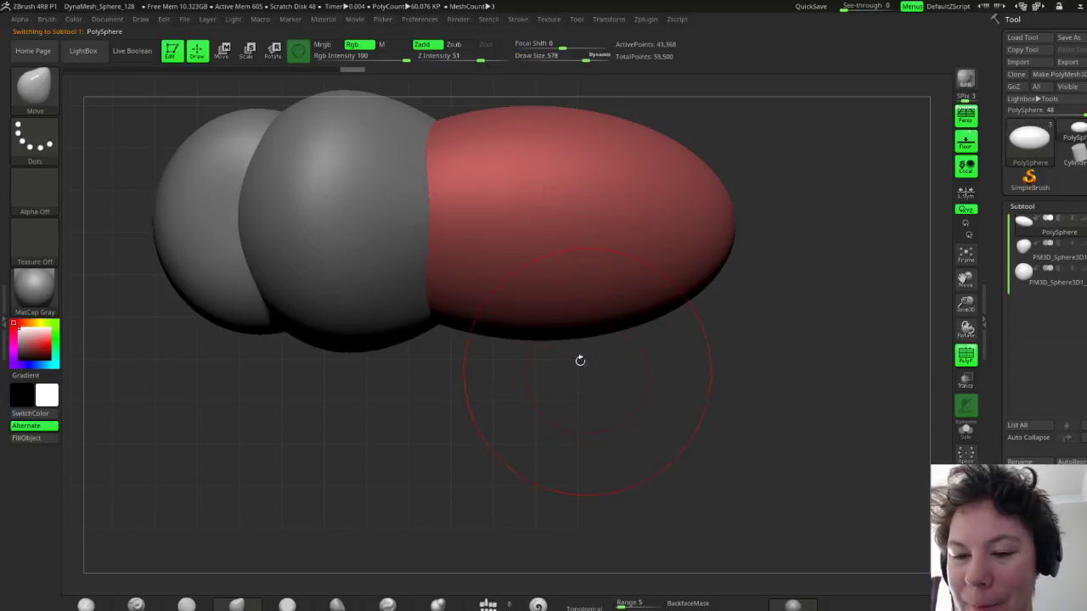
drag(529, 329, 541, 347)
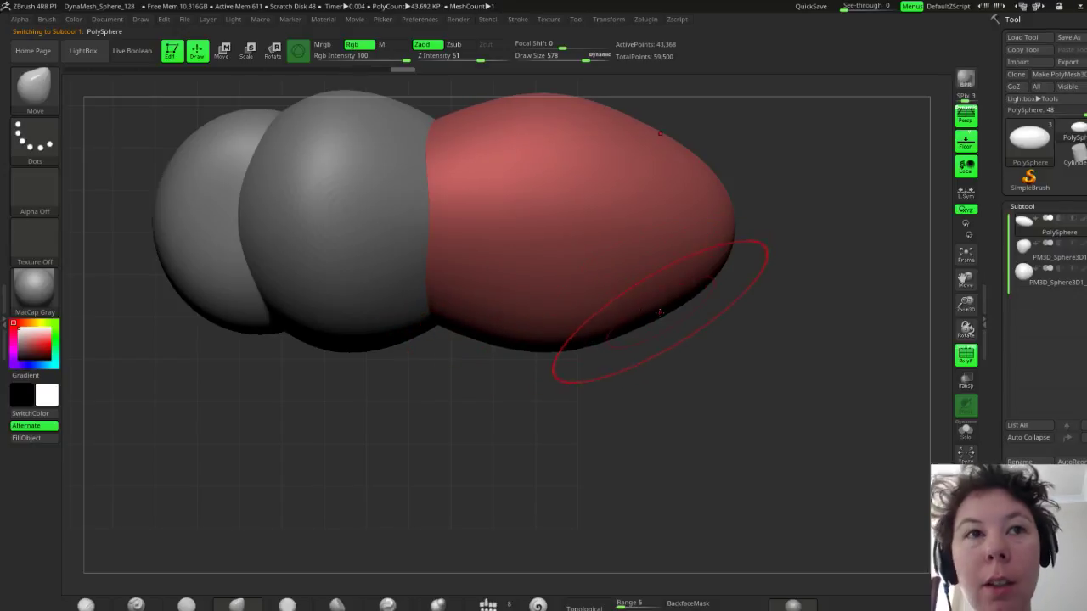
drag(722, 244, 742, 233)
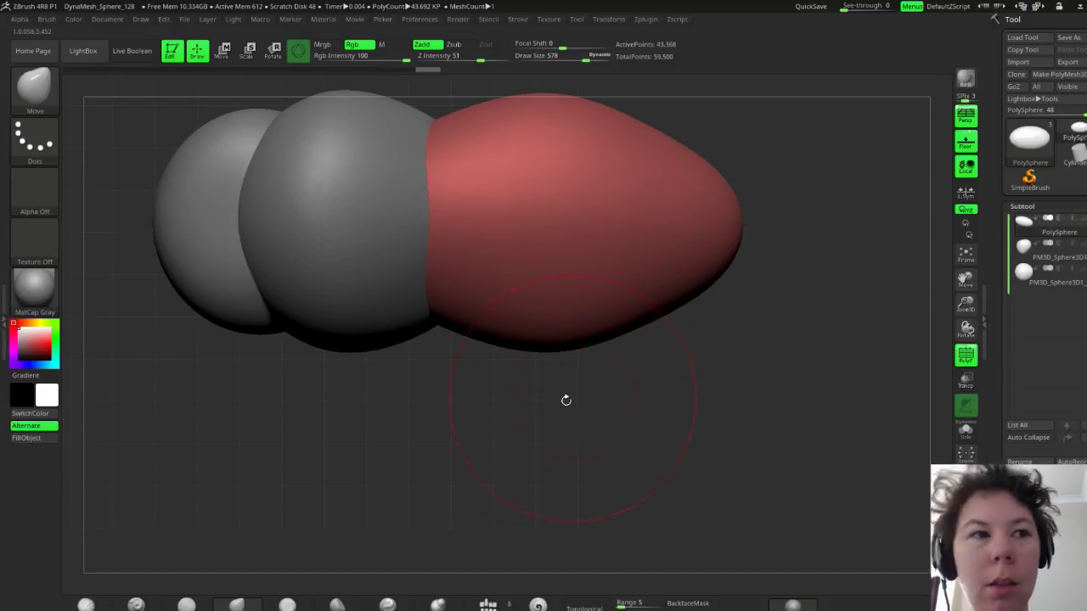
Apply the Bend Arc deformer to the abdomen and curve its rear end downward
drag(549, 422, 545, 268)
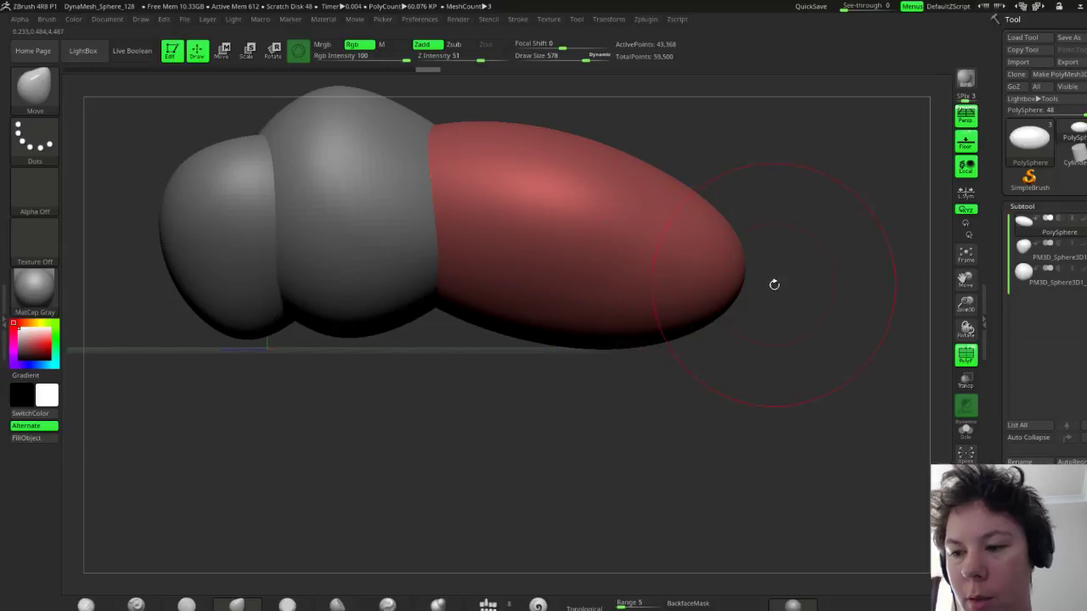
drag(771, 284, 770, 308)
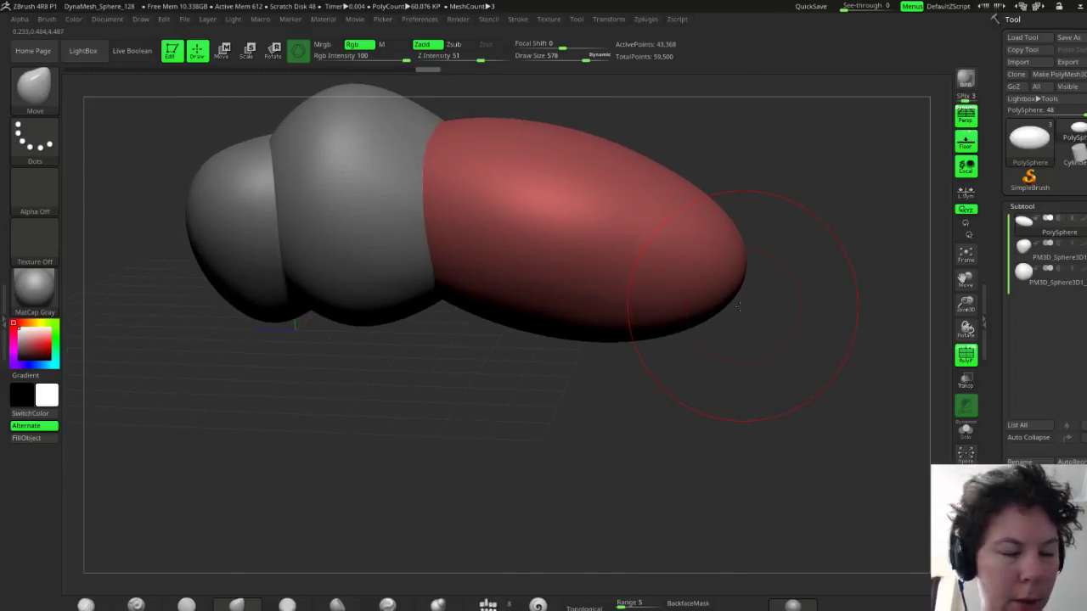
key(w)
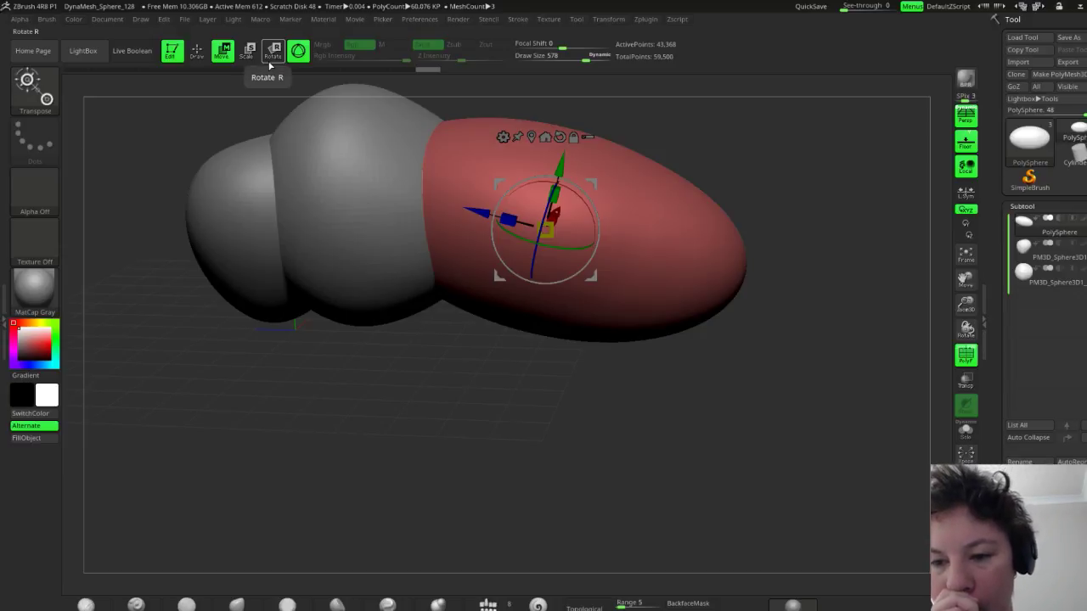
click(504, 136)
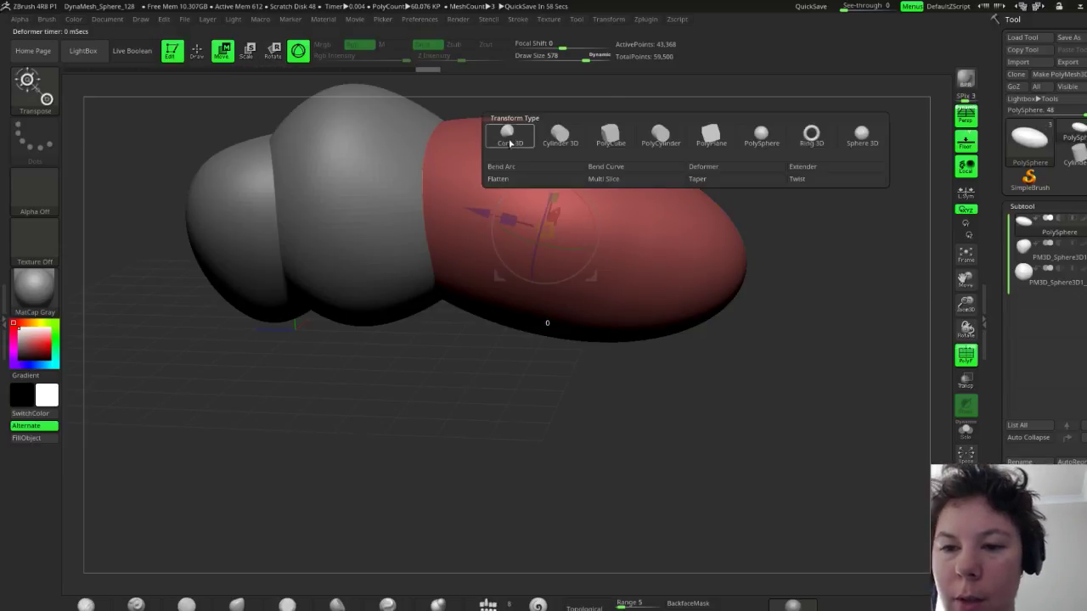
click(508, 166)
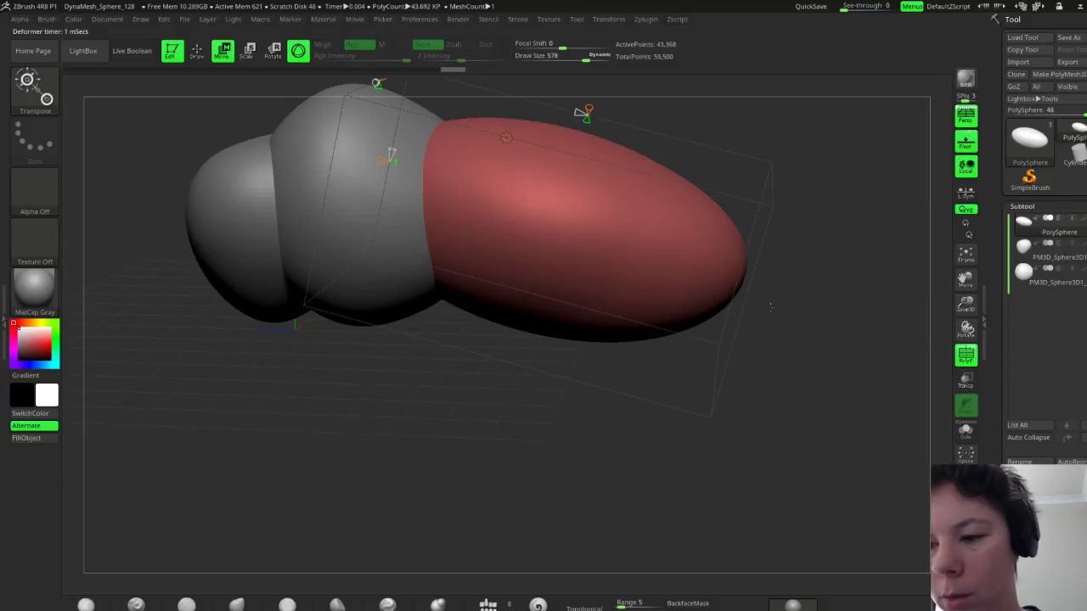
mouse_move(383, 161)
mouse_down()
mouse_move(365, 188)
mouse_move(386, 175)
mouse_up()
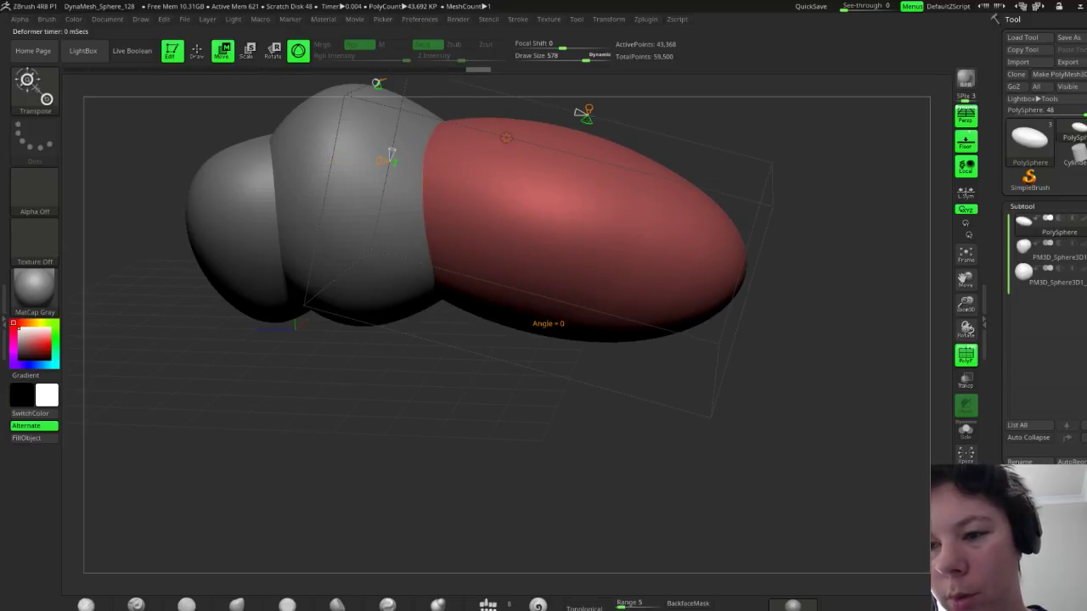
drag(586, 119, 573, 176)
drag(841, 378, 759, 412)
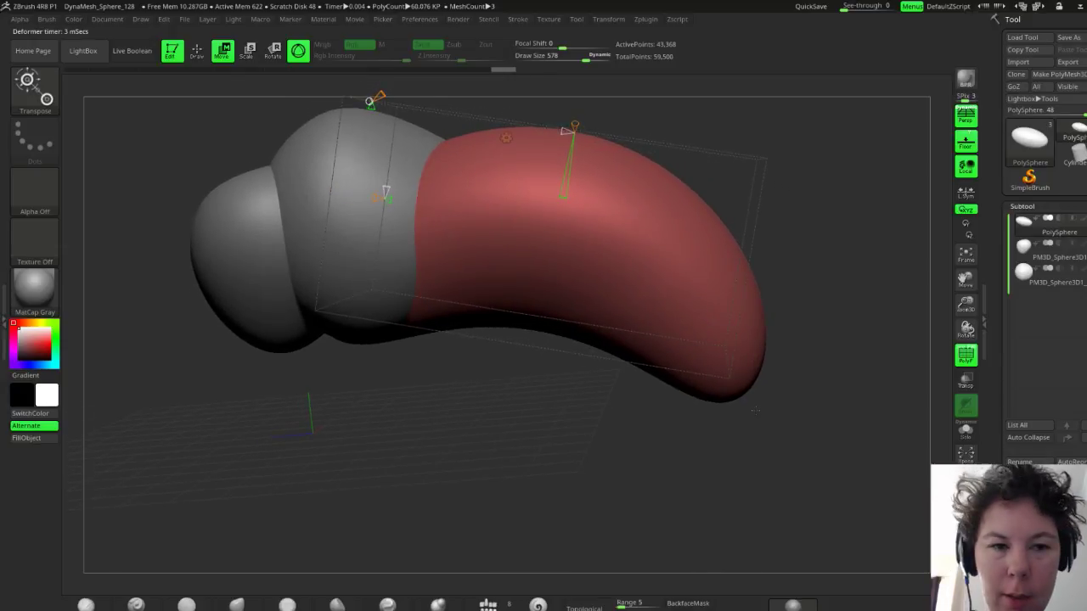
Leave the Bend Arc deformer and raise the curved abdomen slightly along Y behind the thorax
key(q)
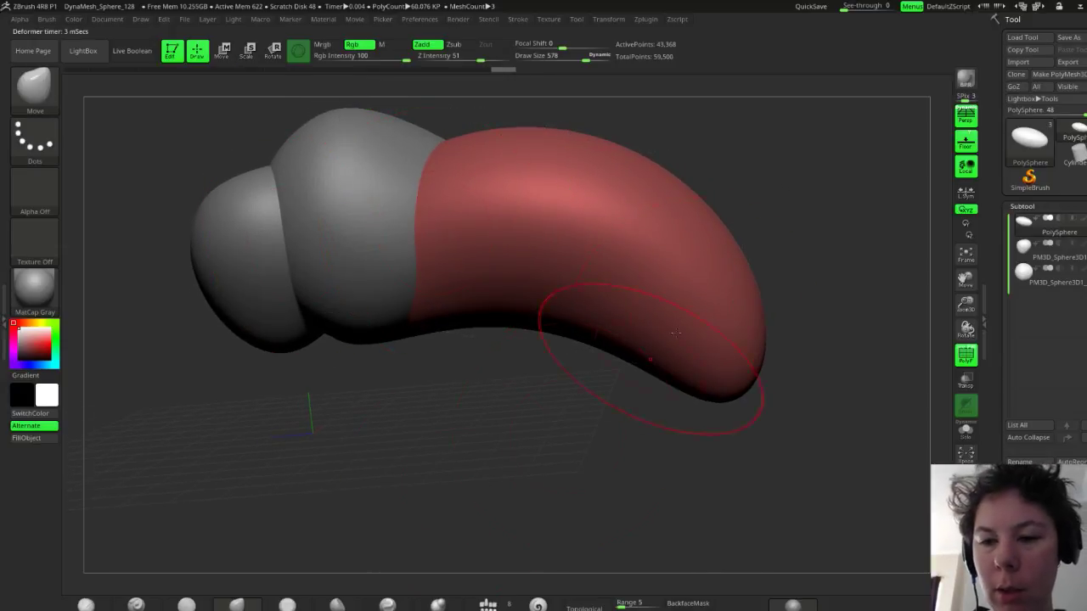
mouse_move(775, 209)
shift+mouse_down()
mouse_move(786, 240)
mouse_move(784, 221)
shift+mouse_up()
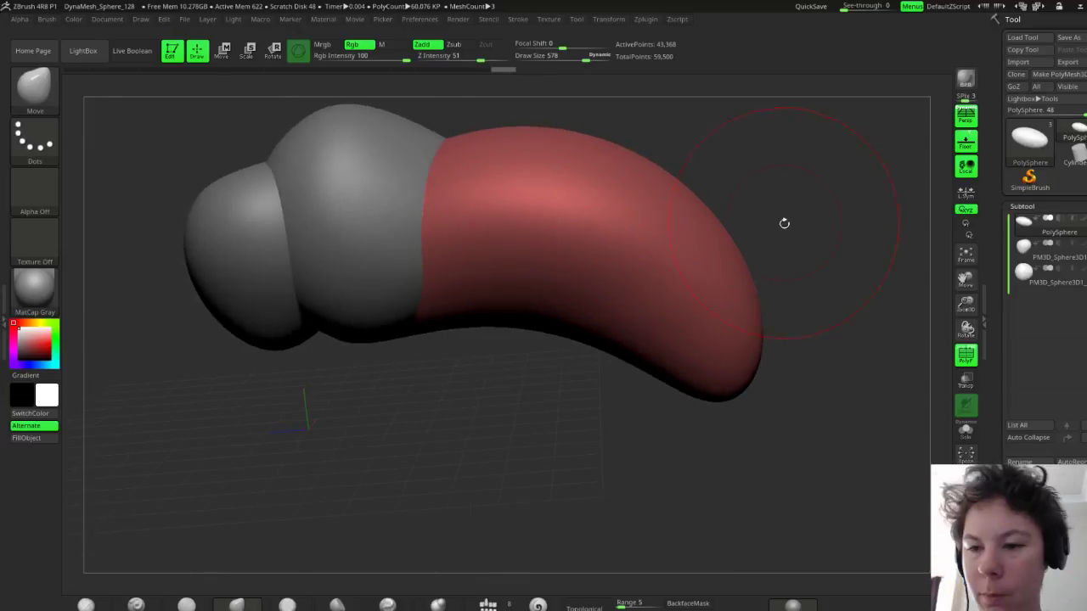
key(w)
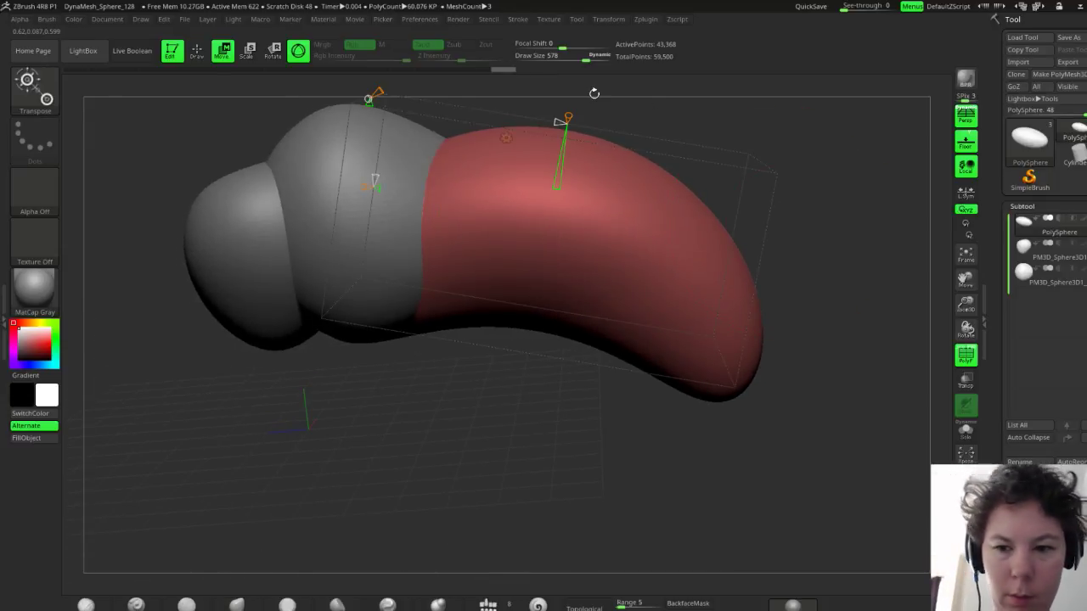
key(w)
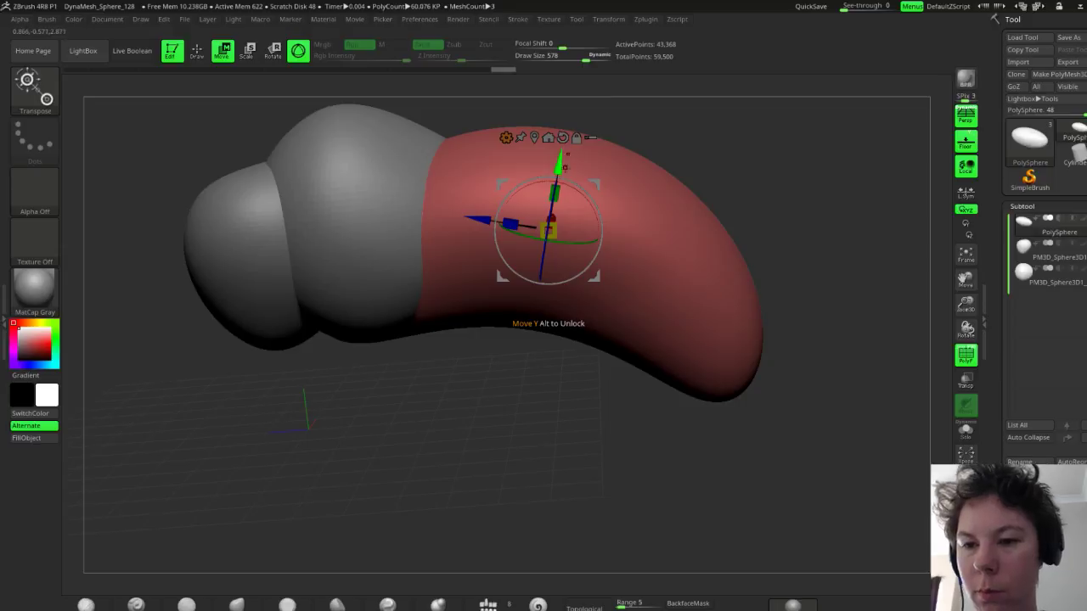
drag(560, 165, 560, 155)
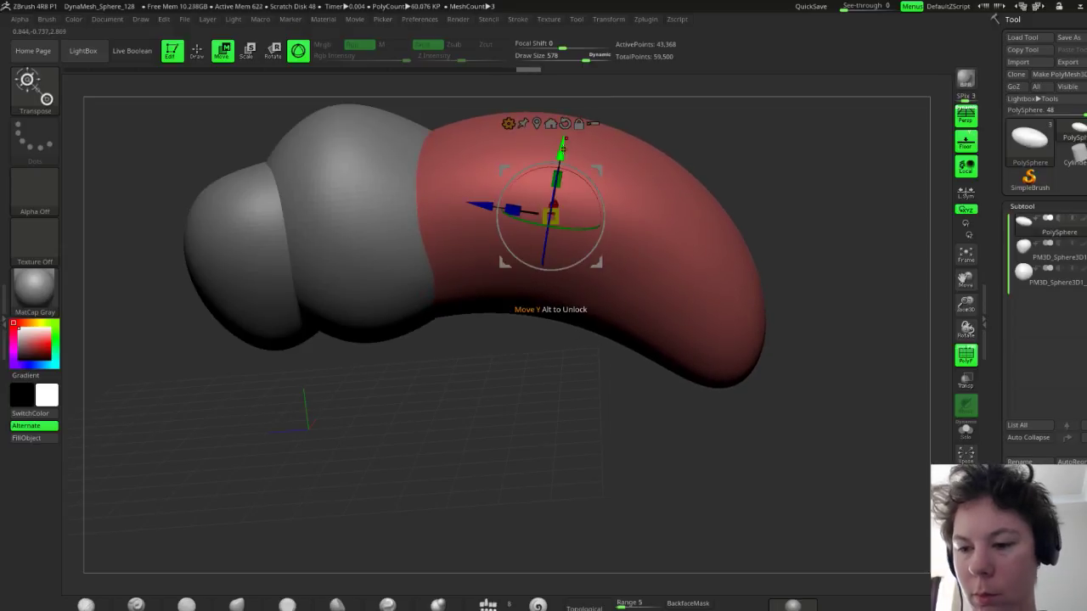
drag(883, 403, 749, 367)
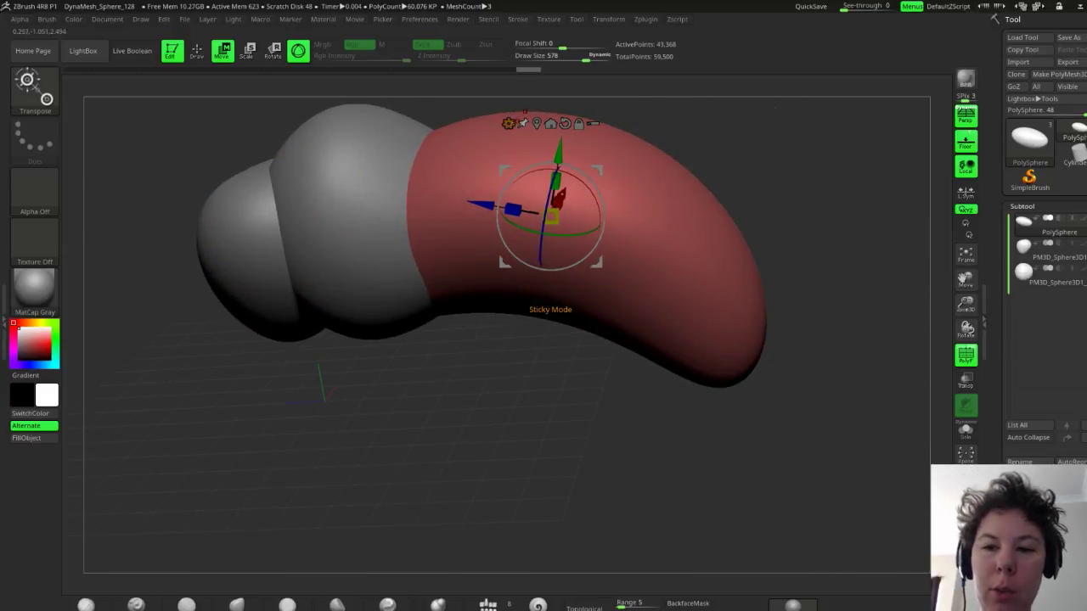
click(509, 123)
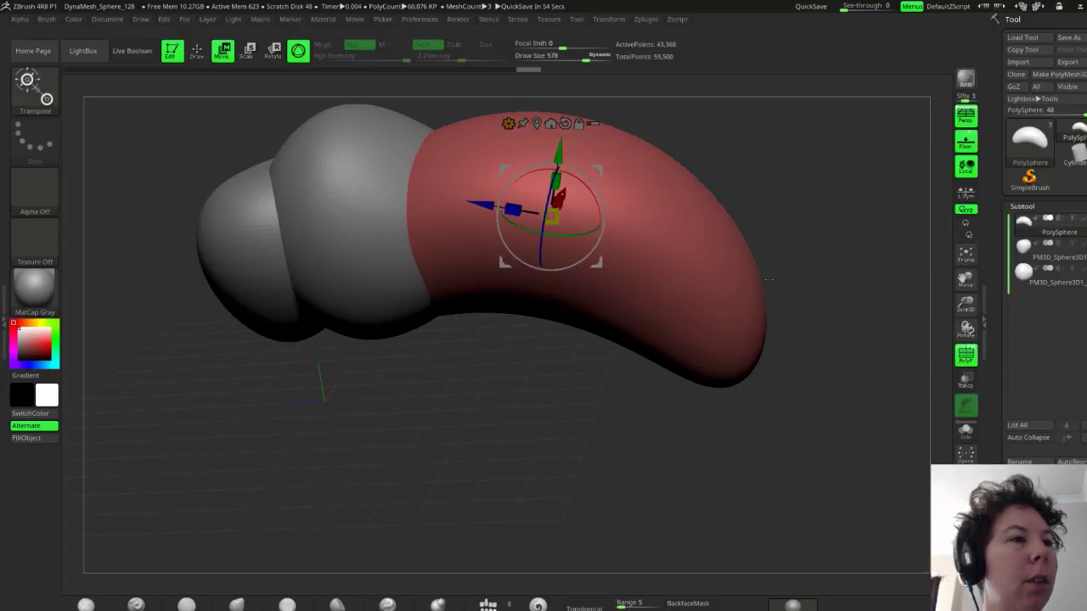
Examine the curved abdomen and its joins with the thorax and head from both sides and the front
click(508, 123)
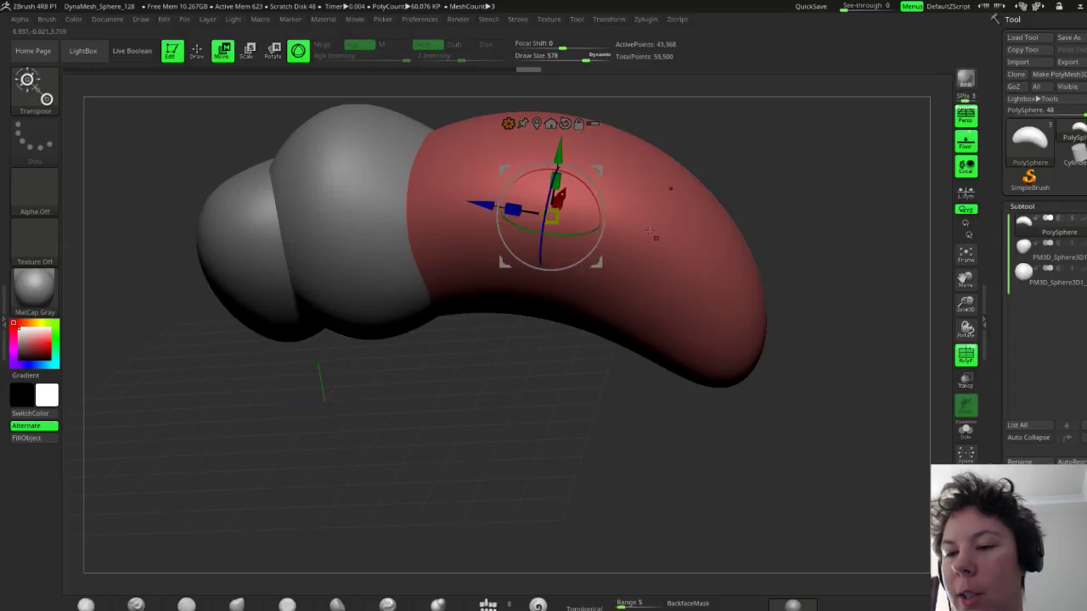
click(507, 123)
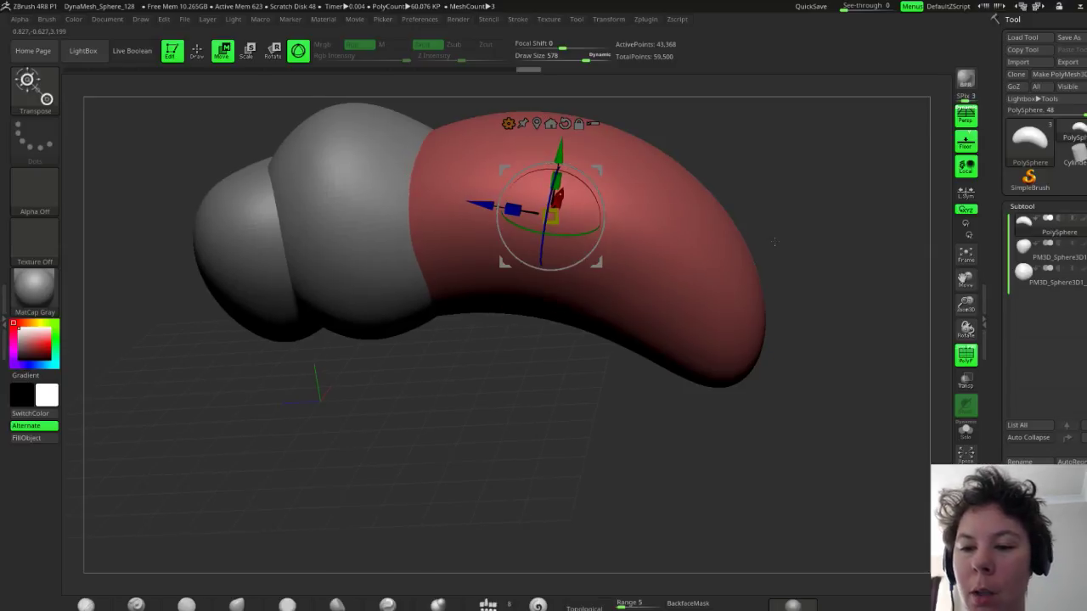
drag(774, 243, 633, 364)
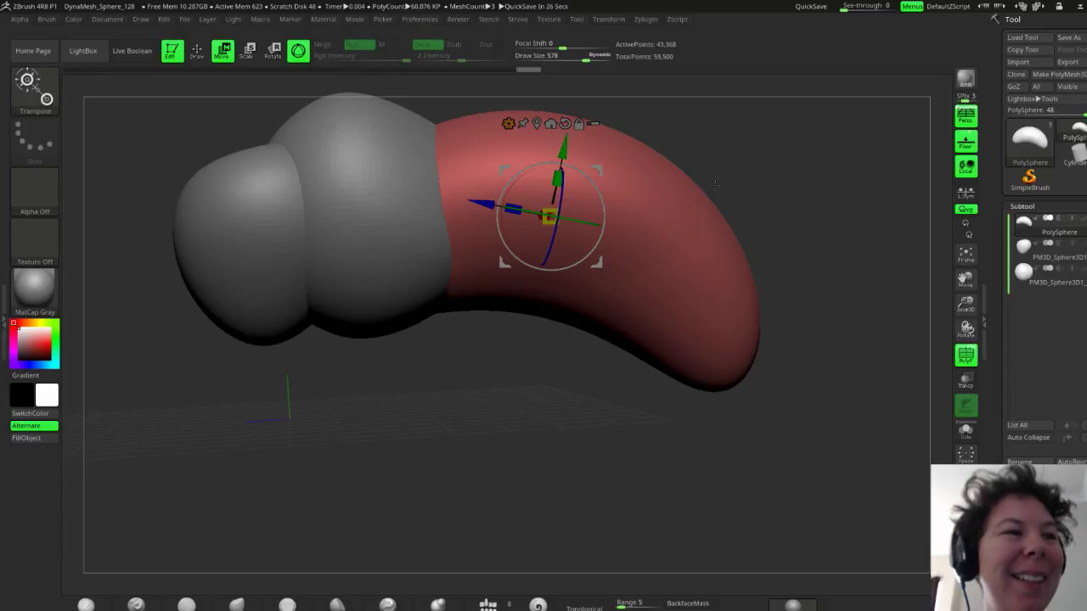
drag(429, 386, 471, 388)
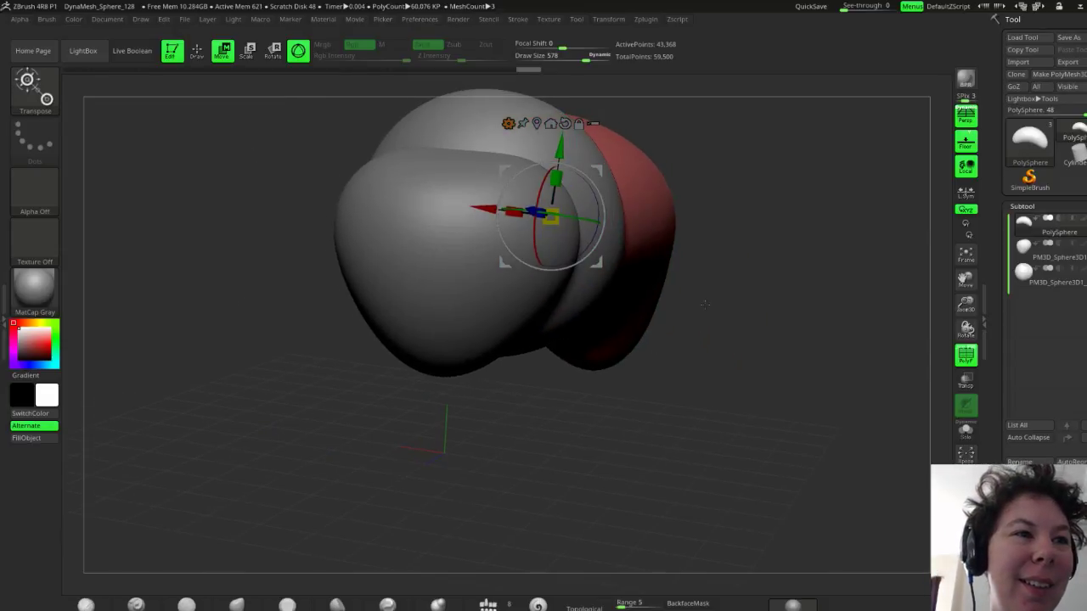
mouse_move(710, 293)
mouse_down()
mouse_move(704, 325)
mouse_move(722, 328)
mouse_move(717, 298)
mouse_move(702, 292)
mouse_up()
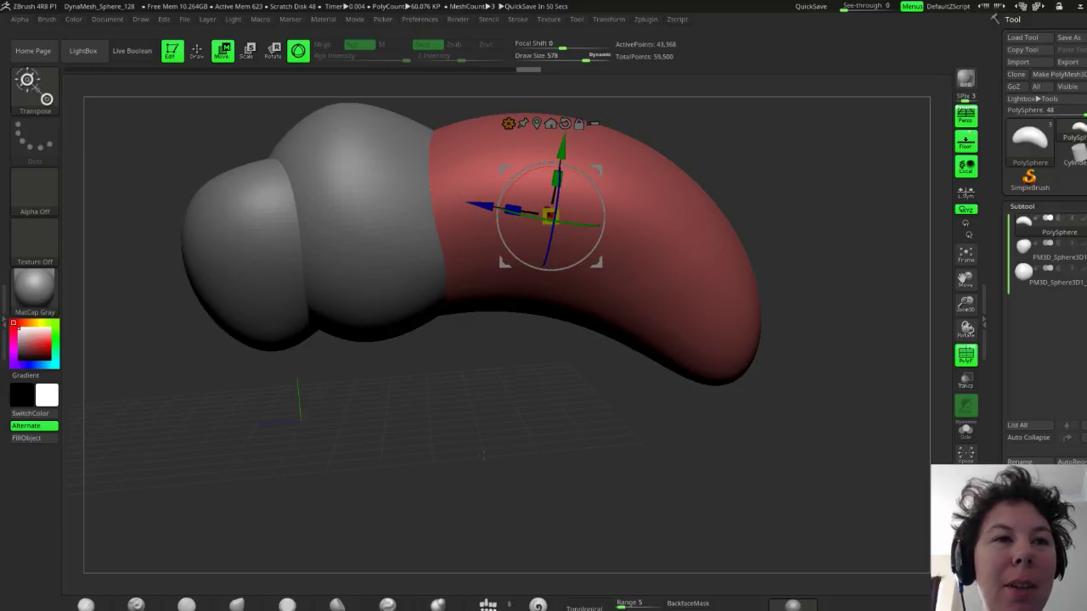
drag(456, 361, 494, 365)
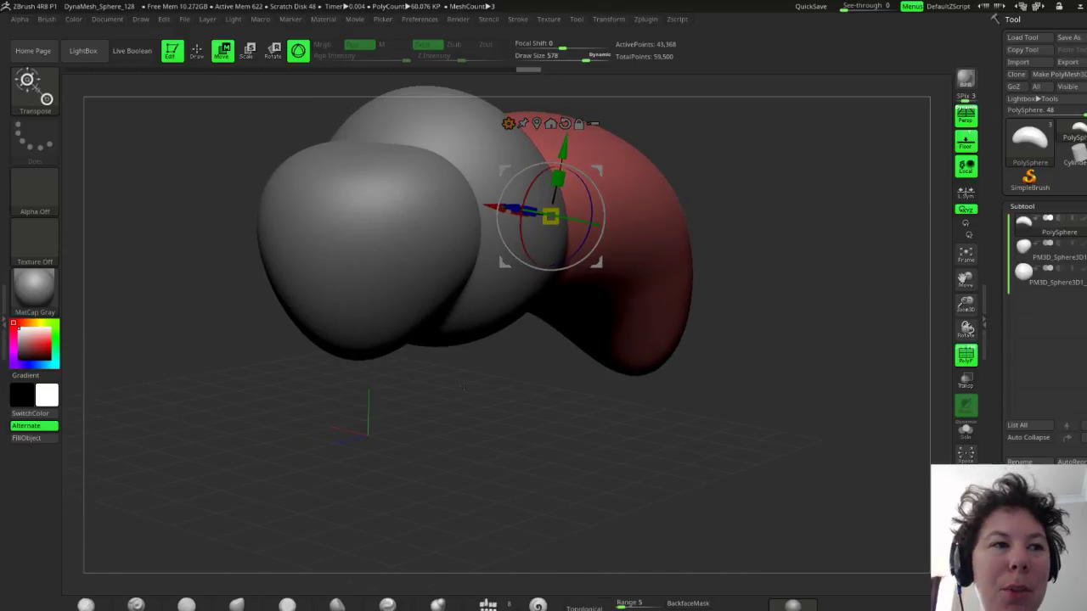
drag(463, 386, 675, 307)
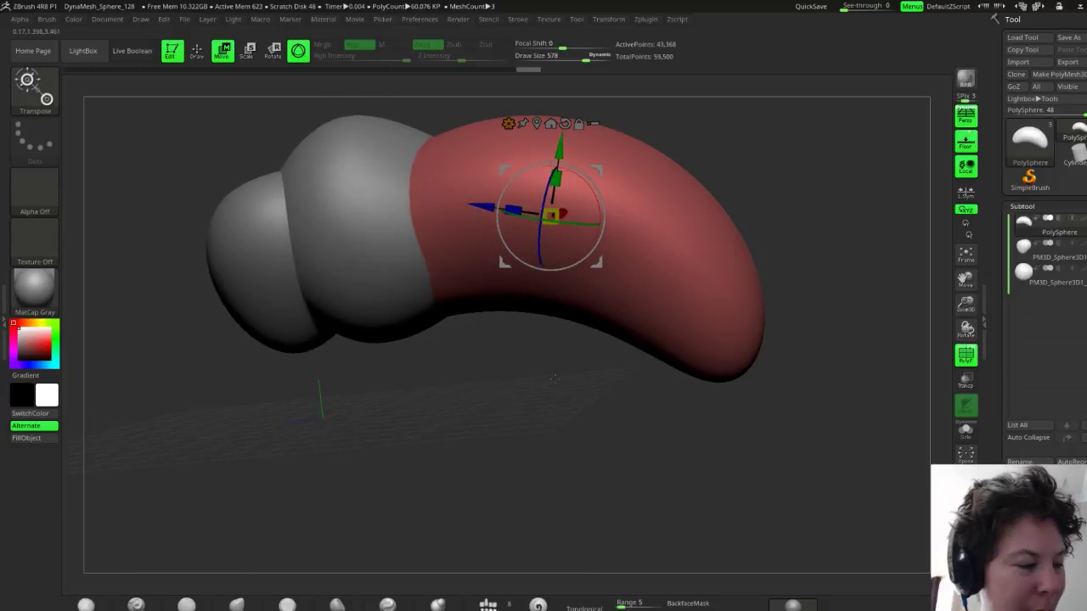
drag(612, 348, 554, 378)
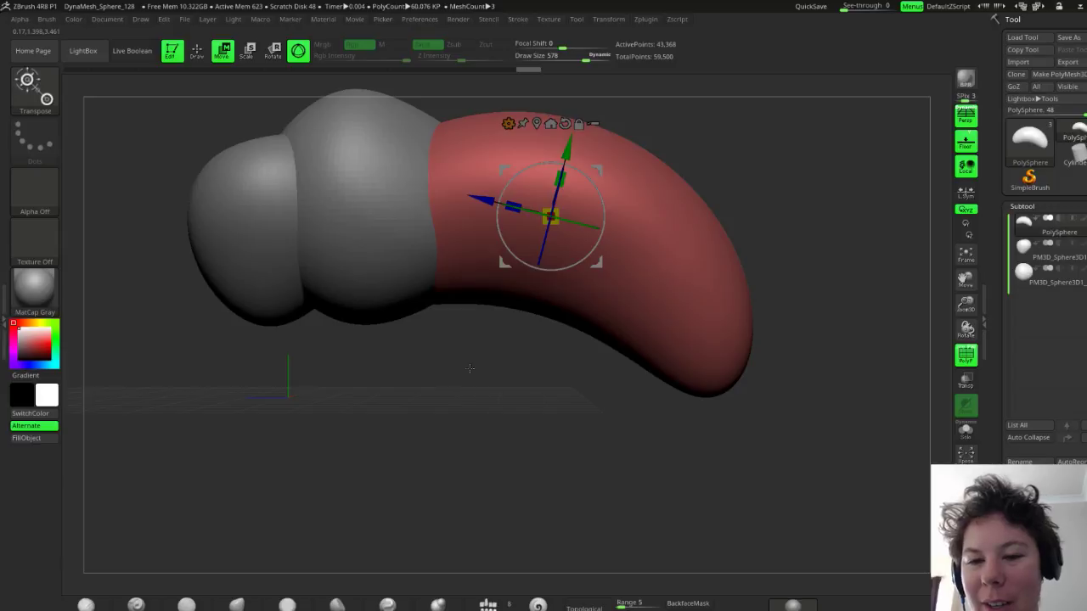
drag(497, 418, 591, 397)
drag(615, 217, 661, 218)
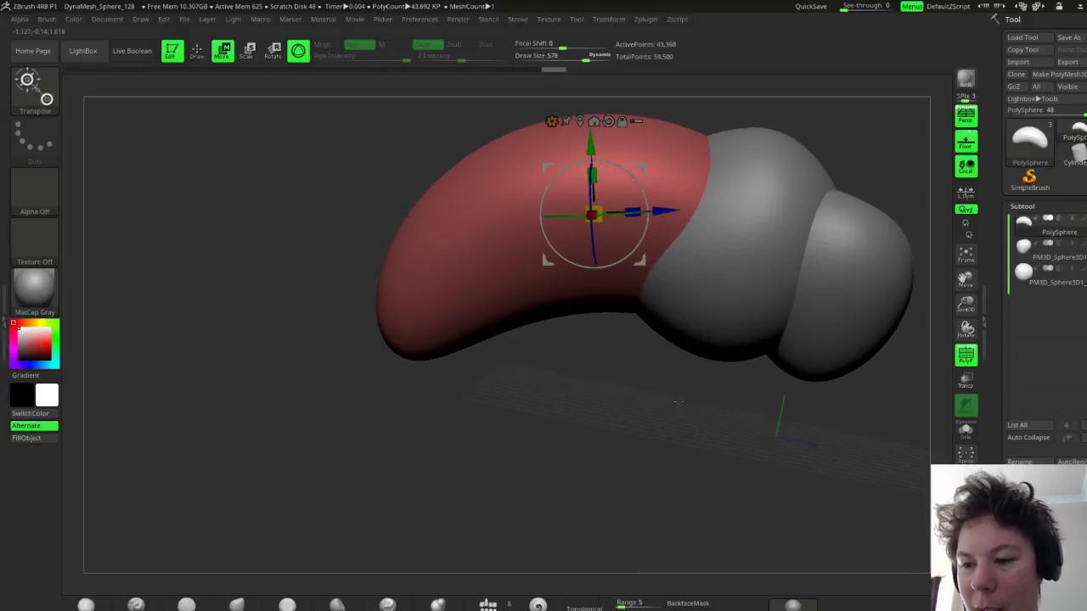
mouse_move(679, 403)
mouse_down()
mouse_move(645, 403)
mouse_move(687, 404)
mouse_up()
drag(685, 405, 678, 401)
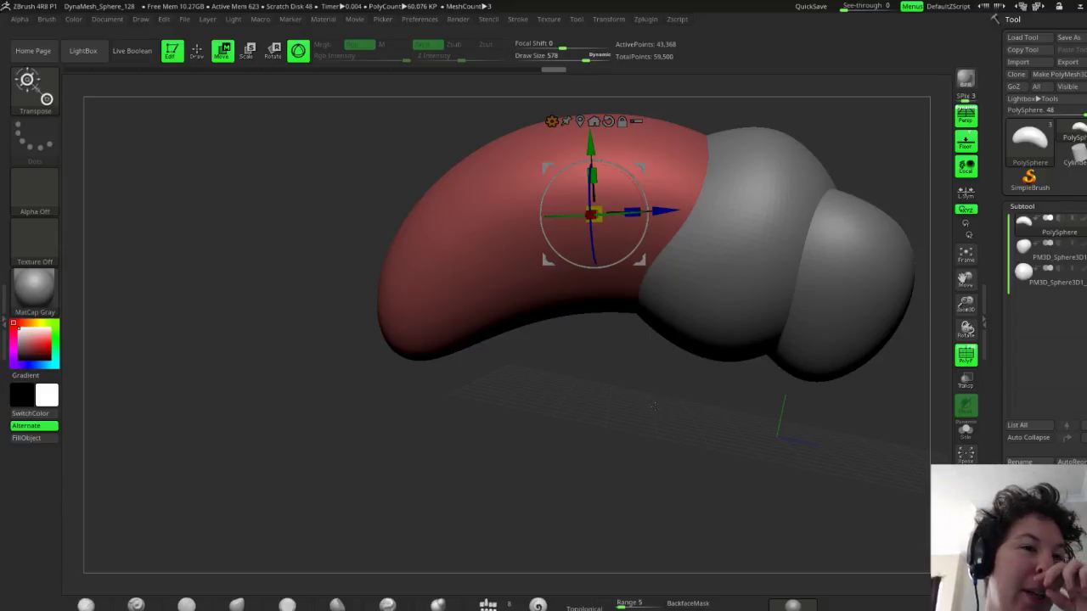
drag(654, 405, 603, 373)
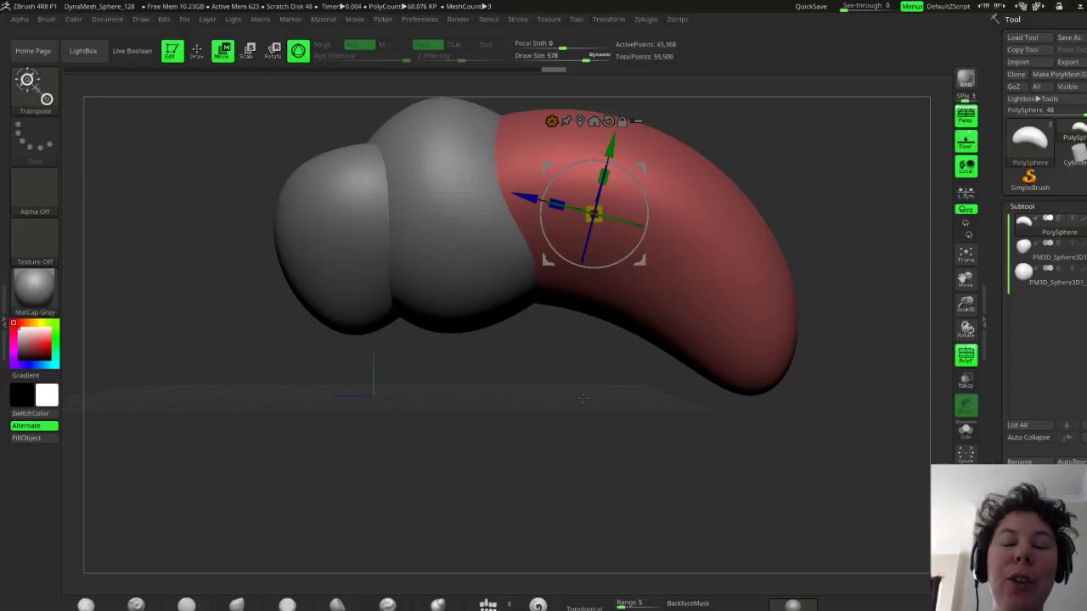
drag(567, 379, 585, 319)
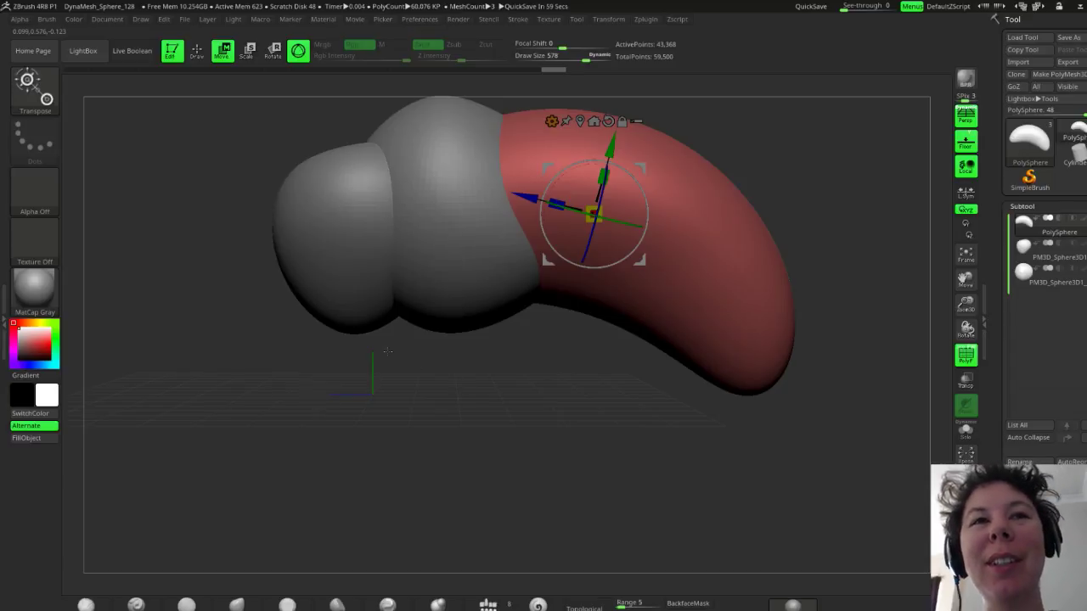
drag(386, 351, 480, 284)
Make the thorax sphere PM3D_Sphere3D1_1 the active subtool
alt+click(474, 280)
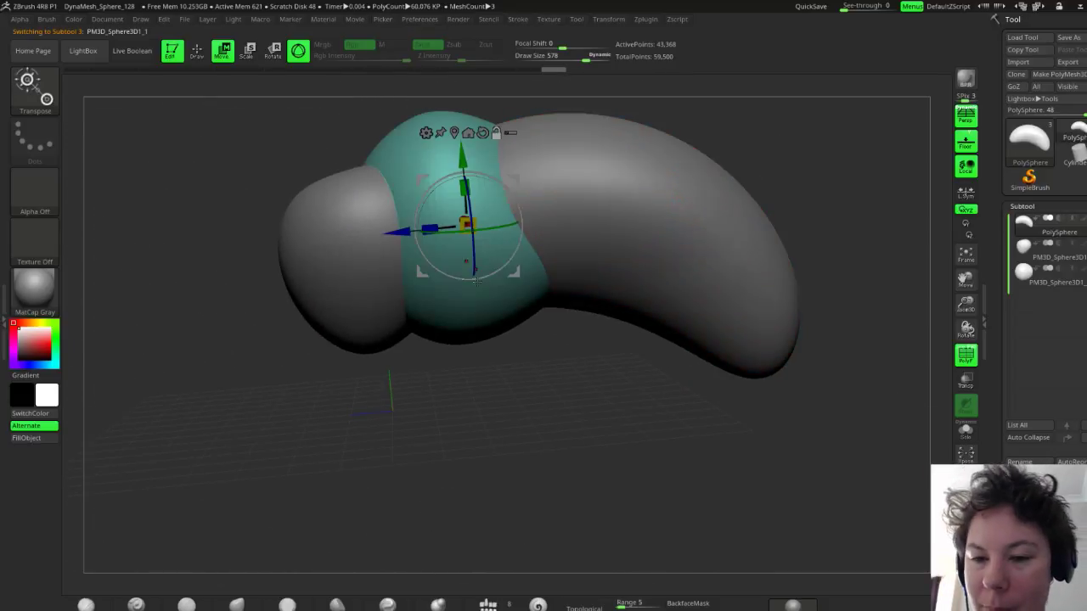
drag(458, 400, 483, 378)
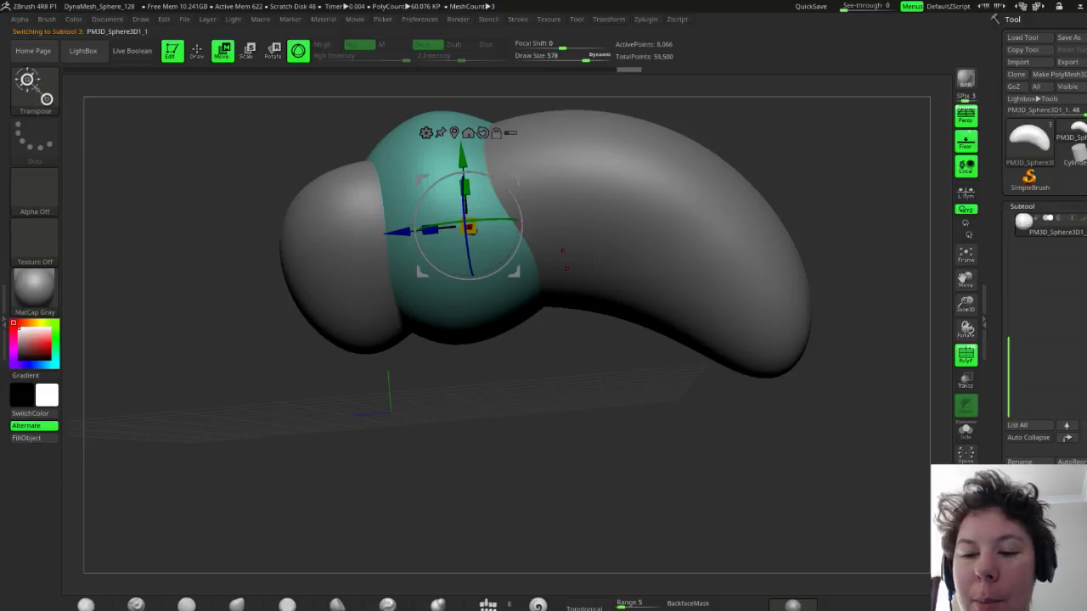
alt+click(629, 250)
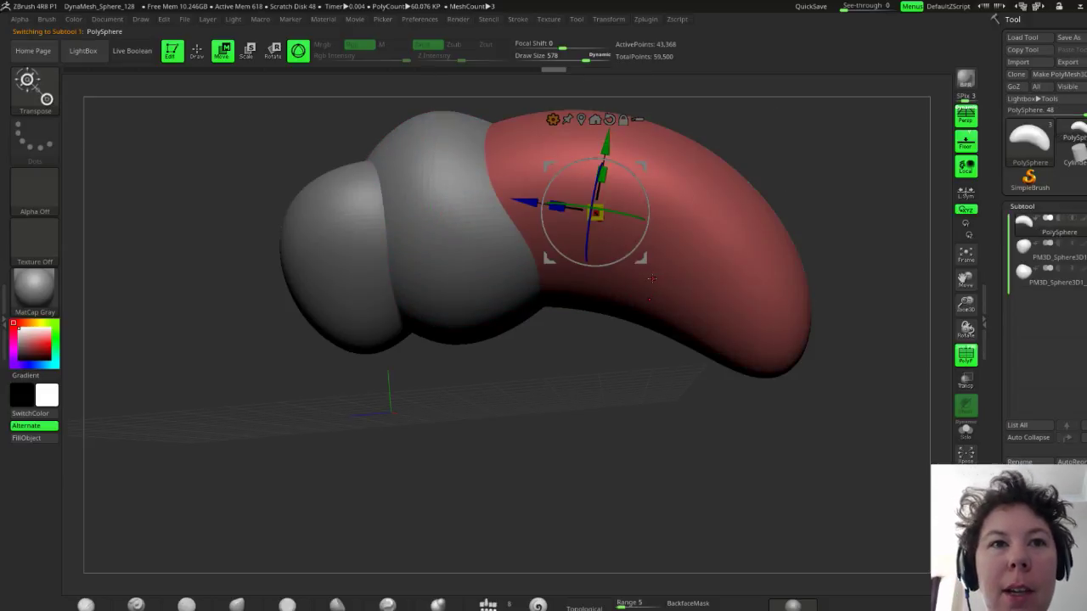
alt+click(456, 271)
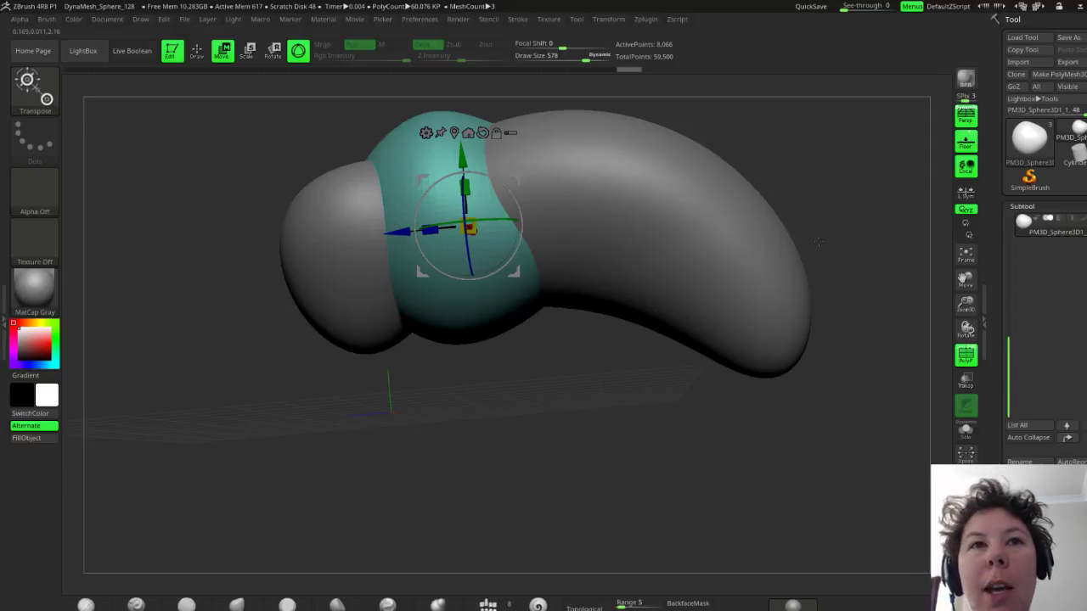
drag(820, 237, 824, 296)
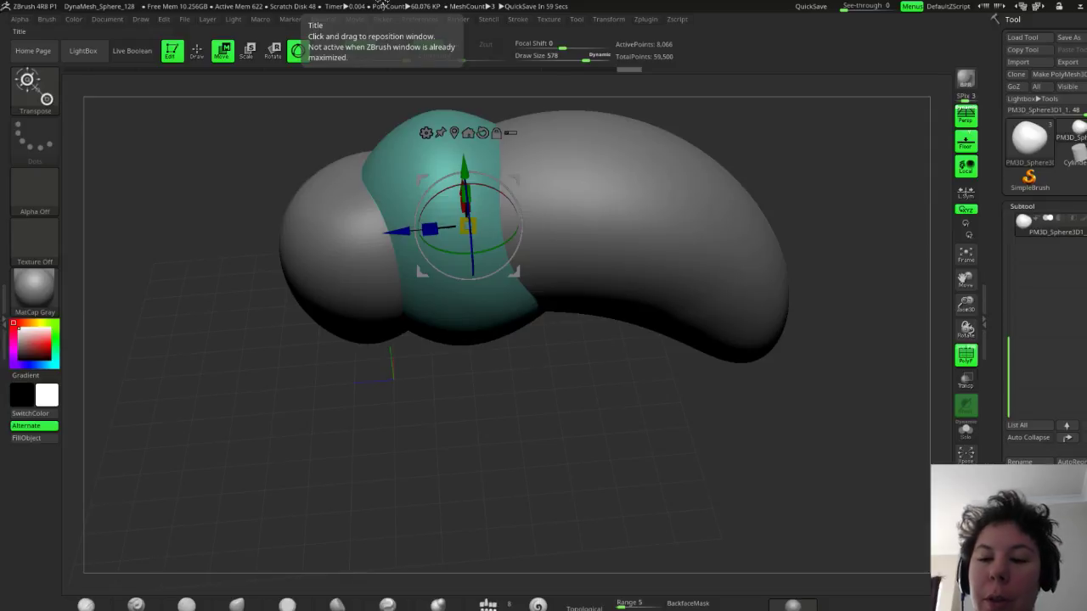
drag(493, 406, 509, 411)
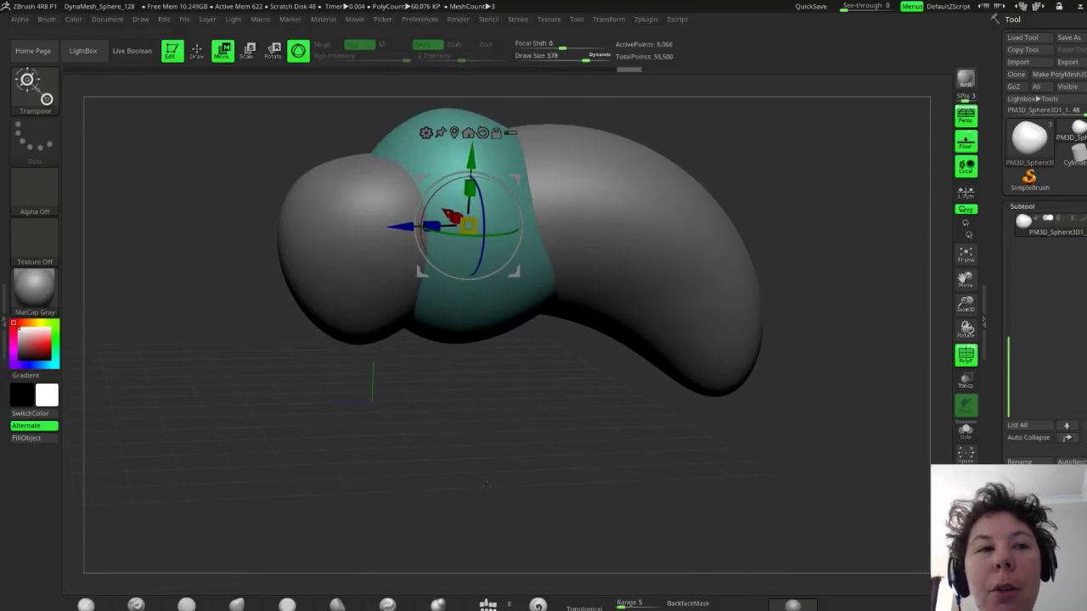
drag(491, 435, 528, 418)
drag(653, 372, 612, 370)
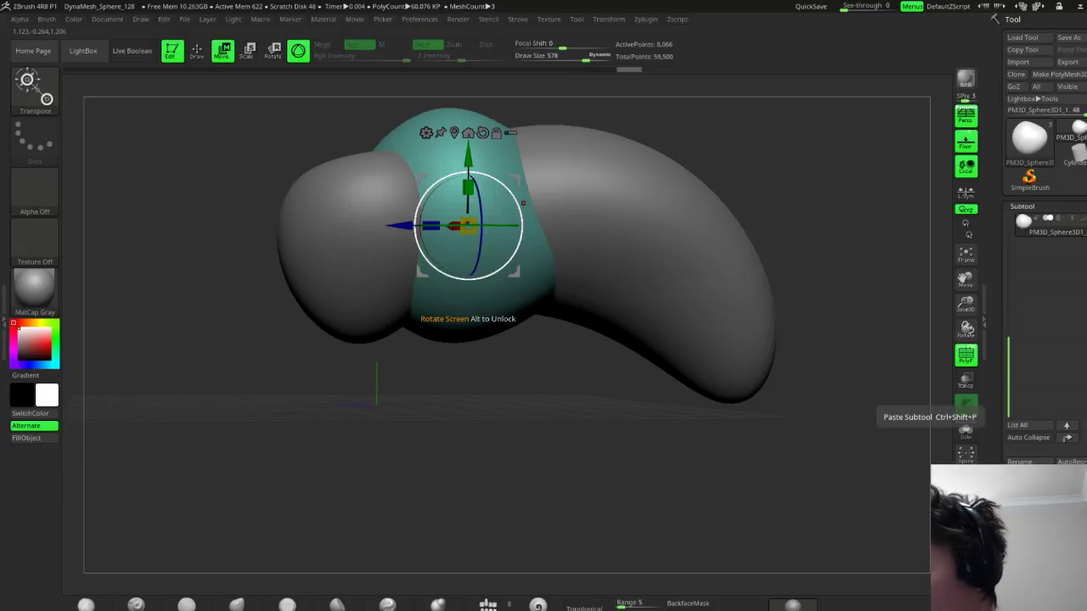
Switch from the gizmo to drawing with the SO_IMM insert brush, set the draw size to 277 and choose the Appendage mesh
key(q)
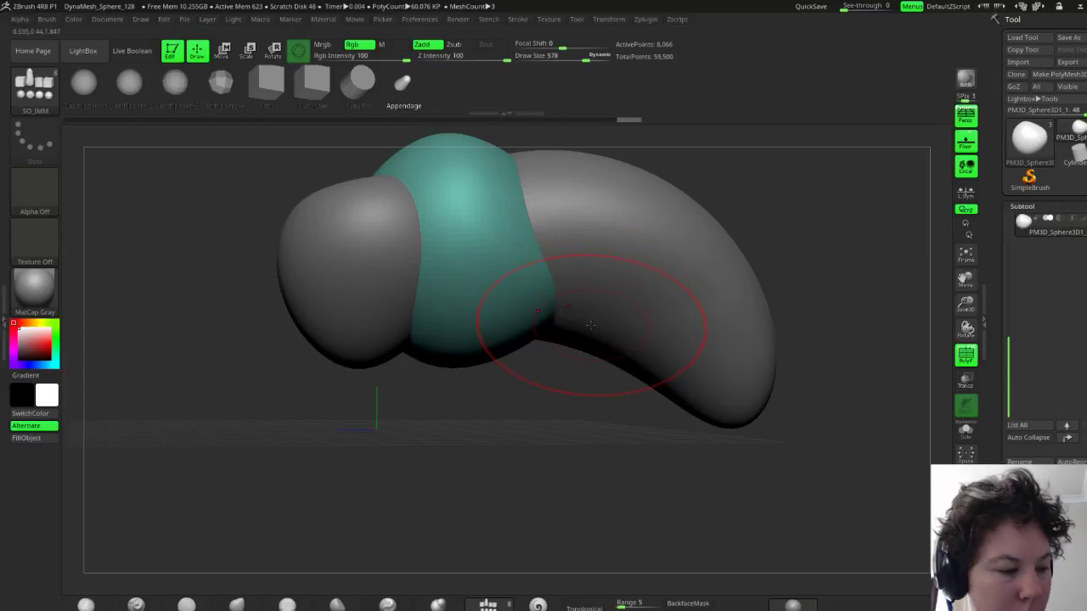
key(s)
drag(597, 331, 569, 331)
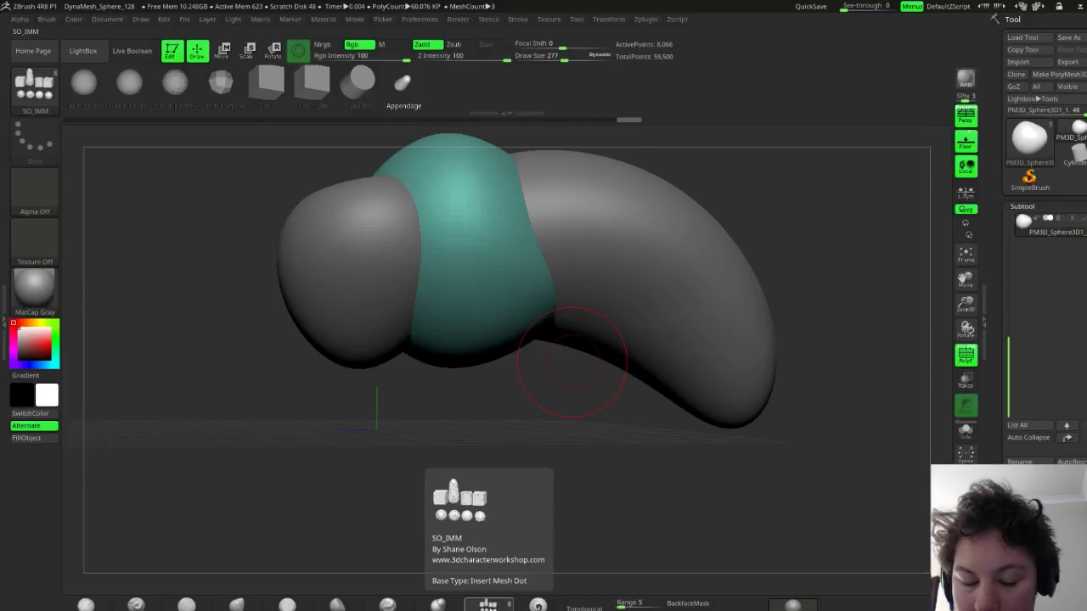
key(m)
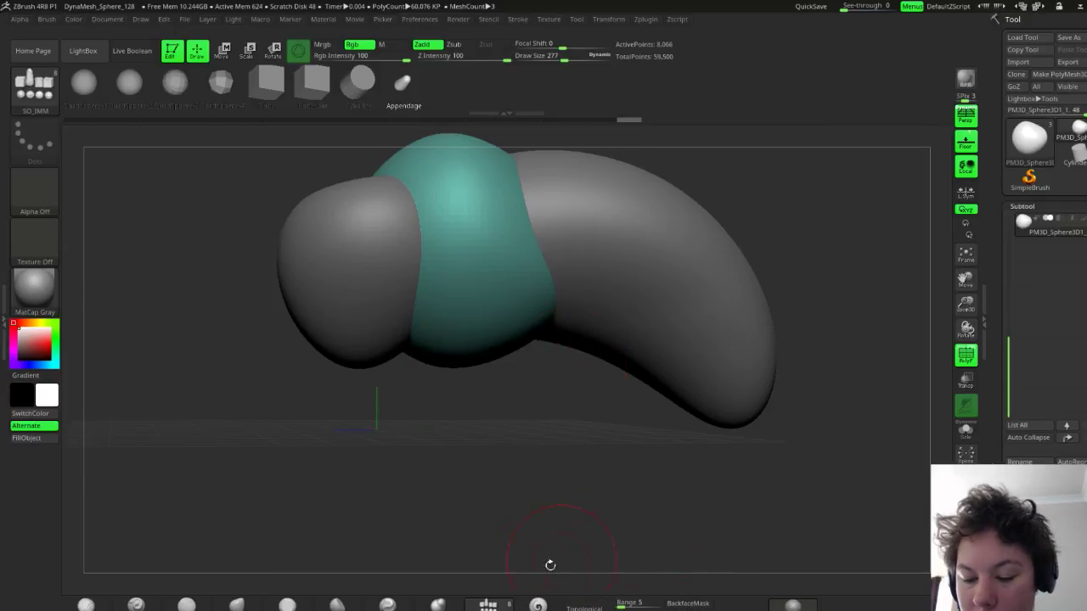
key(m)
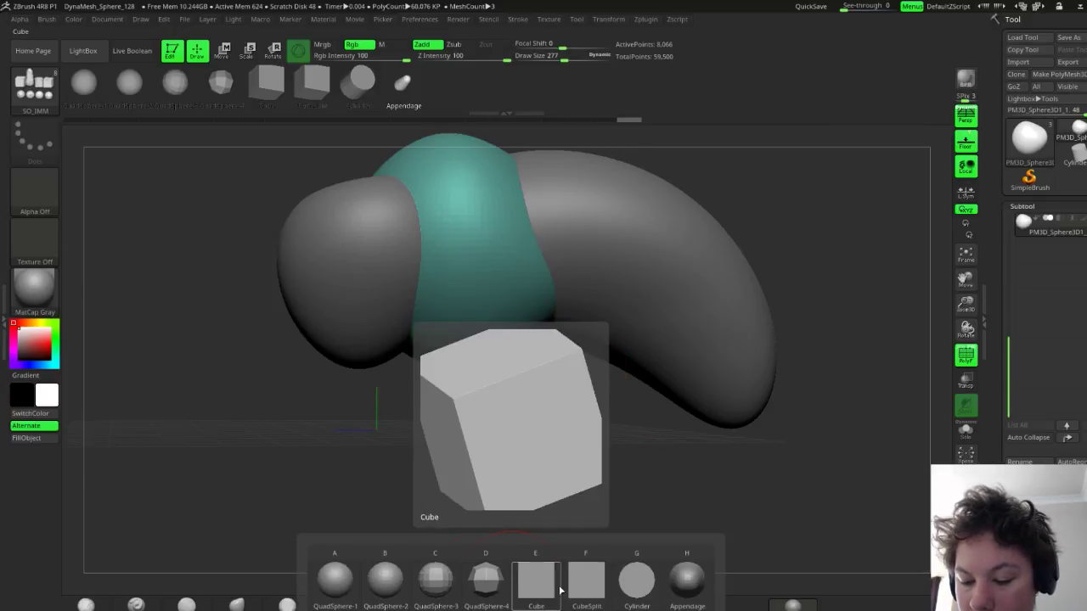
click(683, 584)
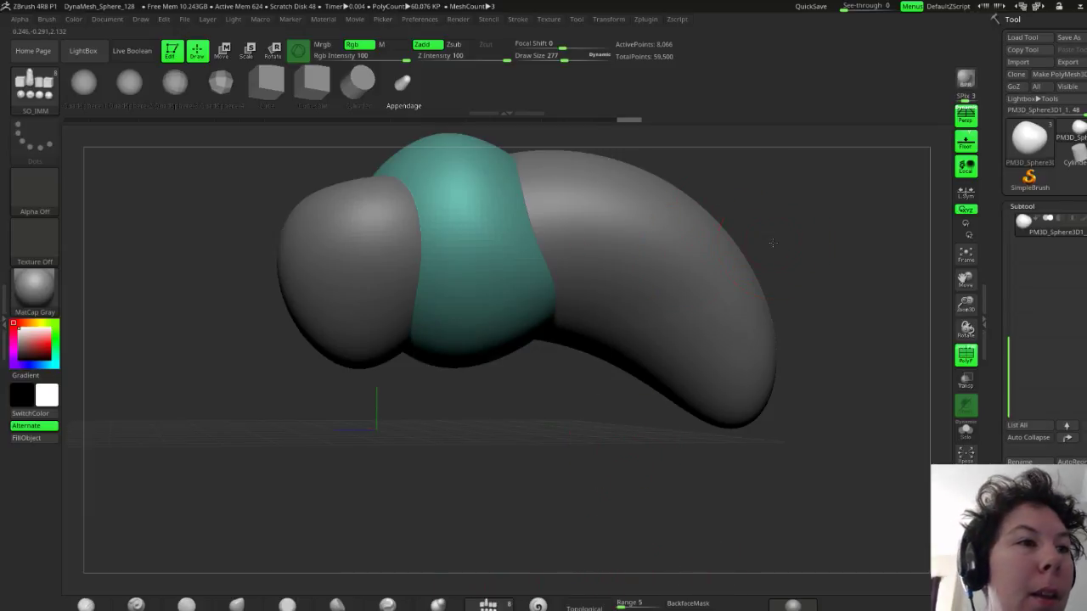
Insert a mirrored pair of Appendage meshes as legs, angled downward from the rear underside of the thorax
drag(773, 243, 747, 252)
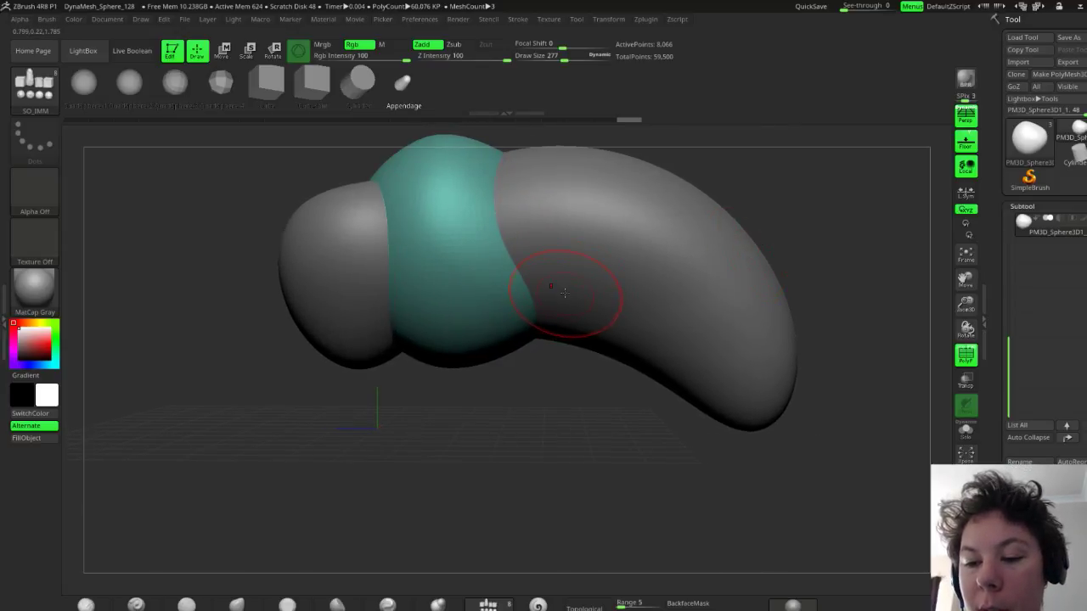
drag(561, 299, 535, 341)
mouse_move(804, 278)
mouse_down()
mouse_move(841, 282)
mouse_move(813, 264)
mouse_up()
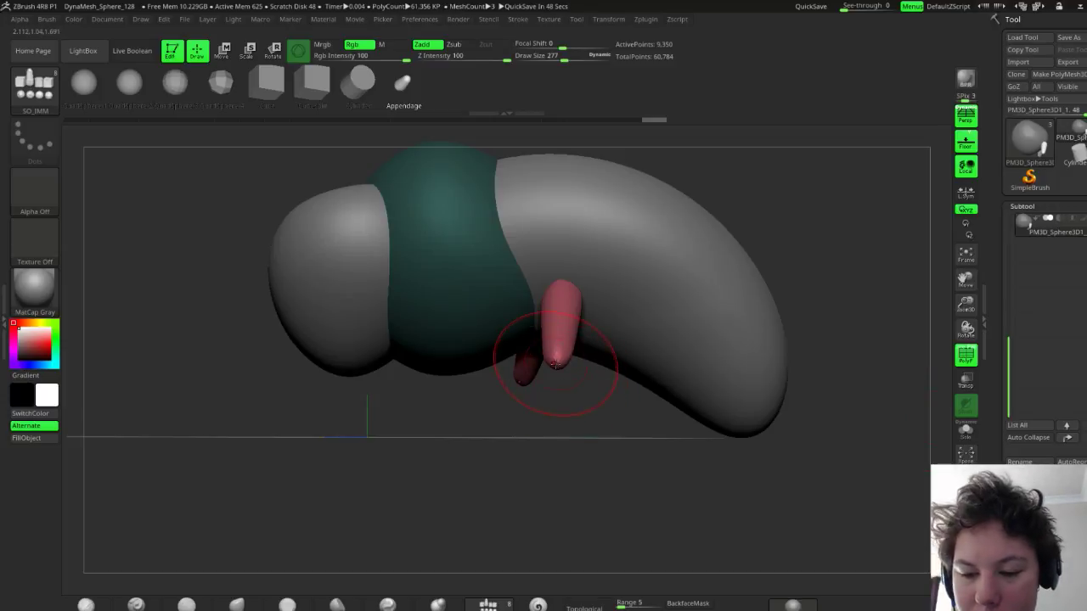
drag(825, 291, 789, 303)
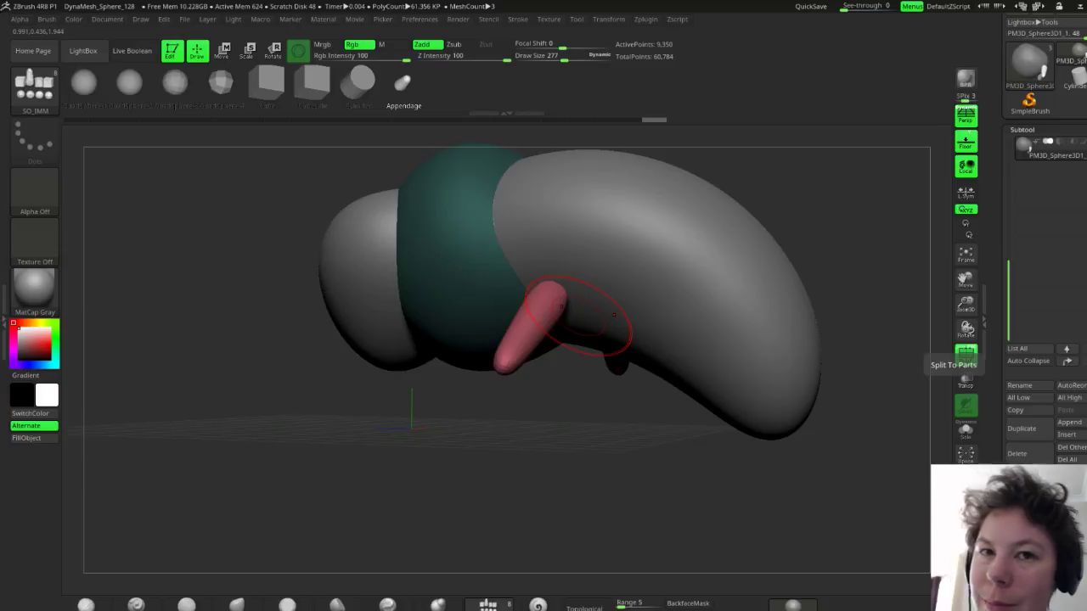
Separate the inserted legs from the thorax into their own subtool with Groups Split, accepting the non-undoable operation
click(965, 351)
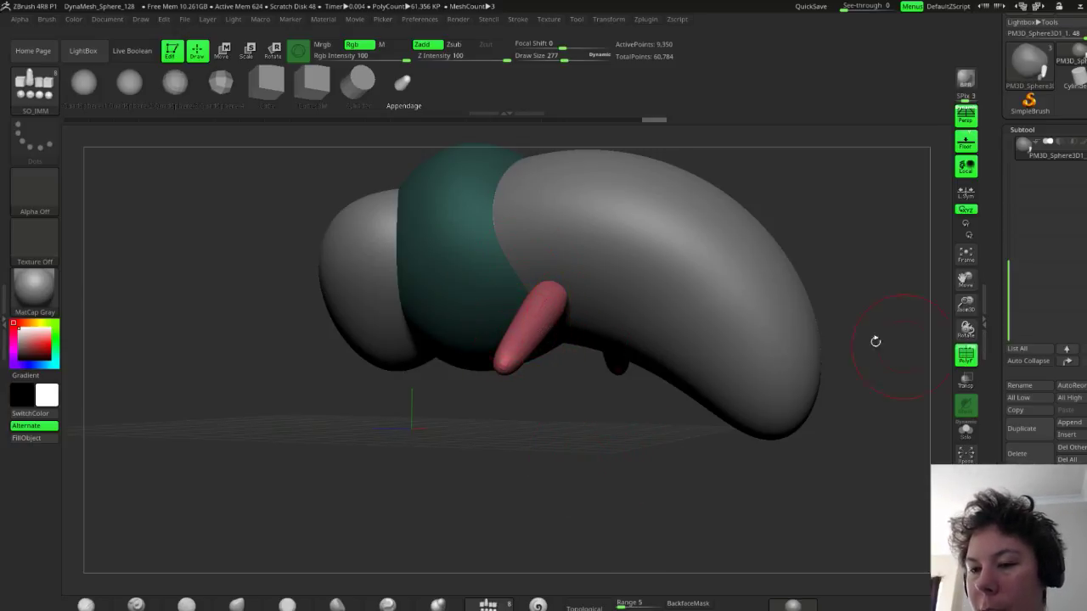
mouse_move(526, 444)
mouse_down()
mouse_move(514, 429)
mouse_move(552, 424)
mouse_move(516, 414)
mouse_up()
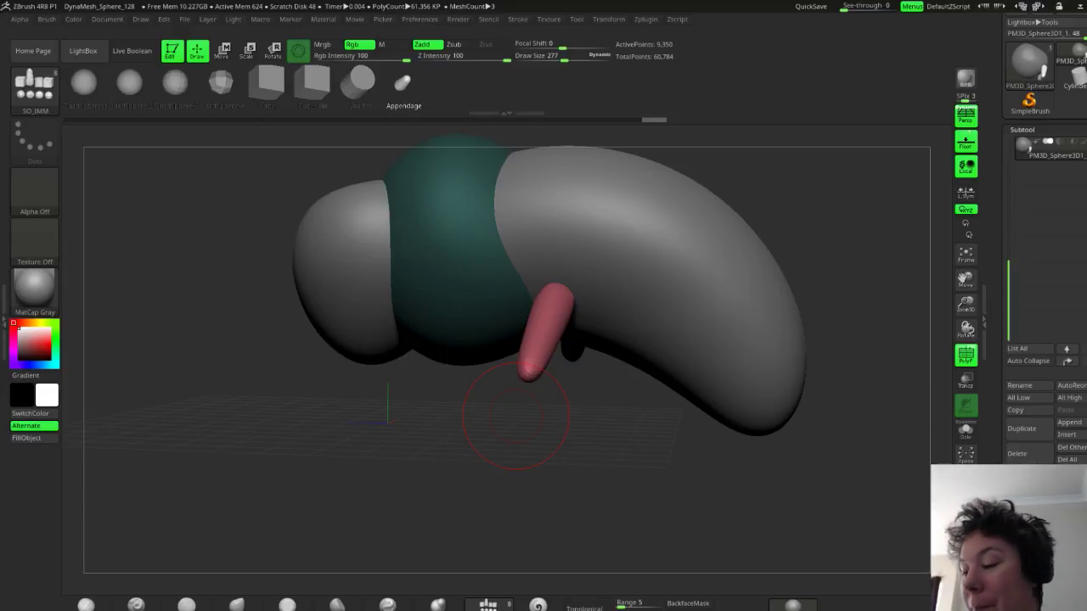
scroll(1044, 255, down, 3)
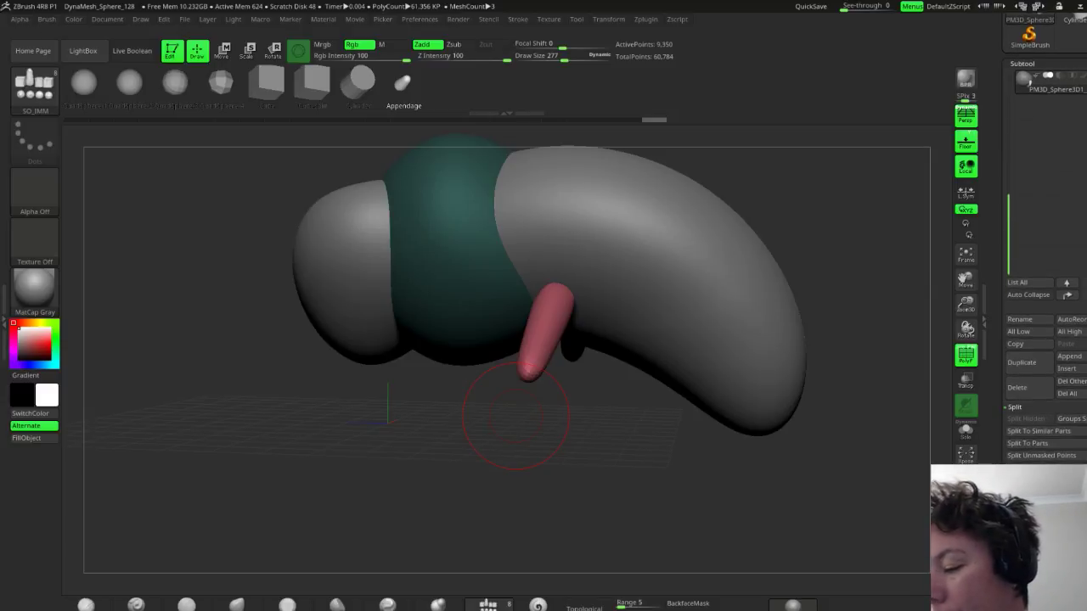
scroll(999, 439, down, 10)
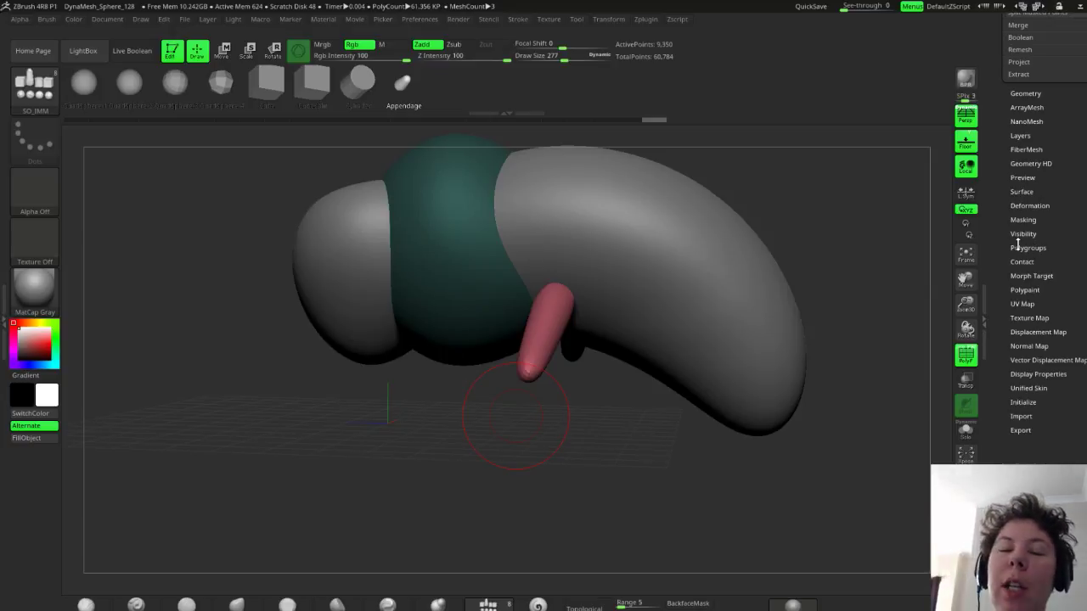
scroll(1002, 207, up, 5)
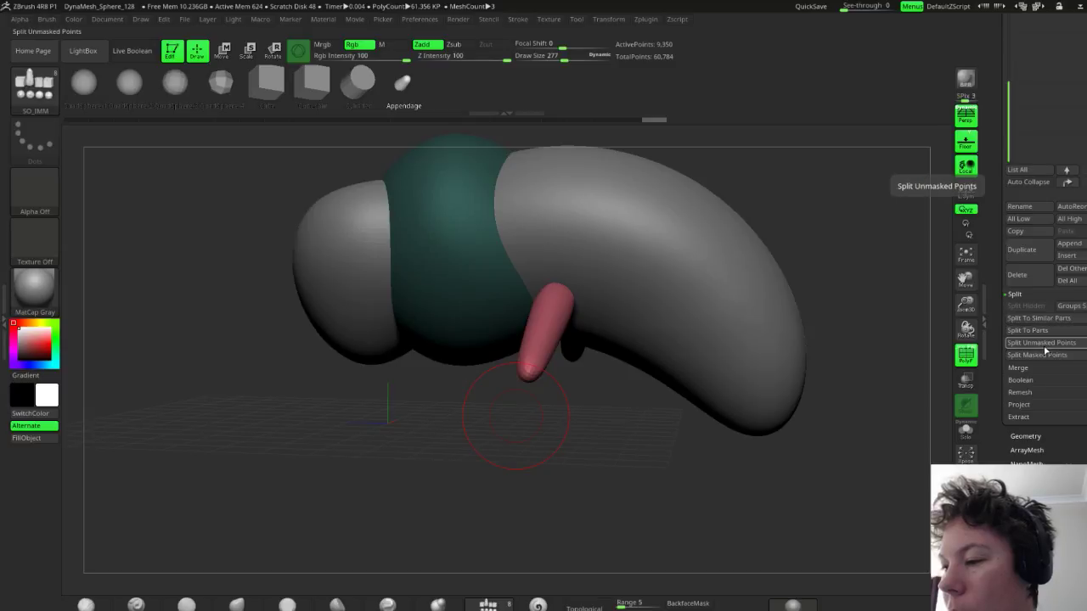
click(1068, 306)
click(919, 332)
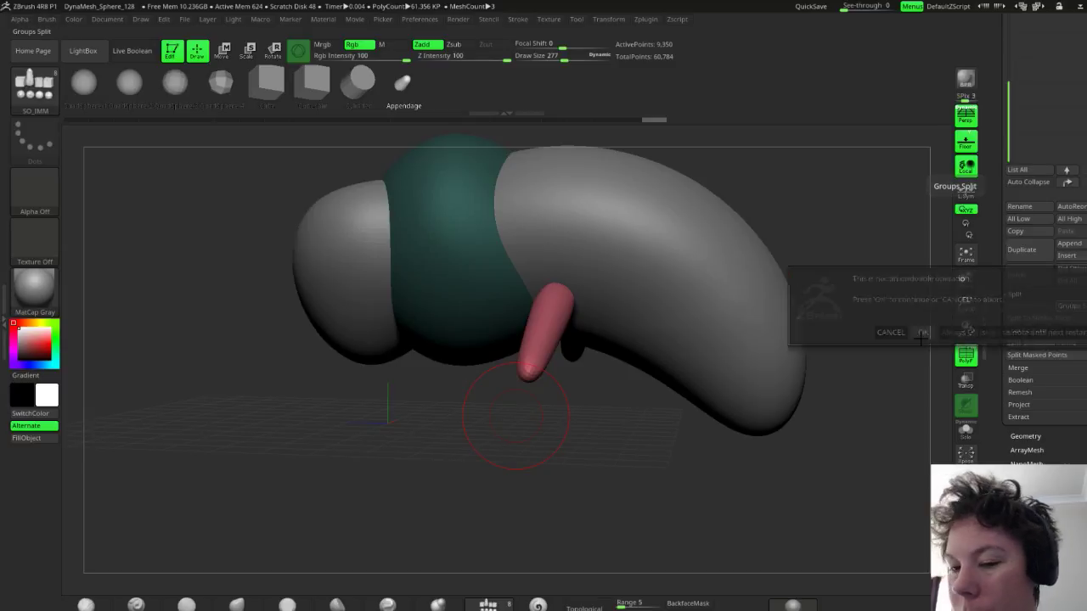
Make the PolySphere abdomen the active subtool
drag(820, 261, 722, 272)
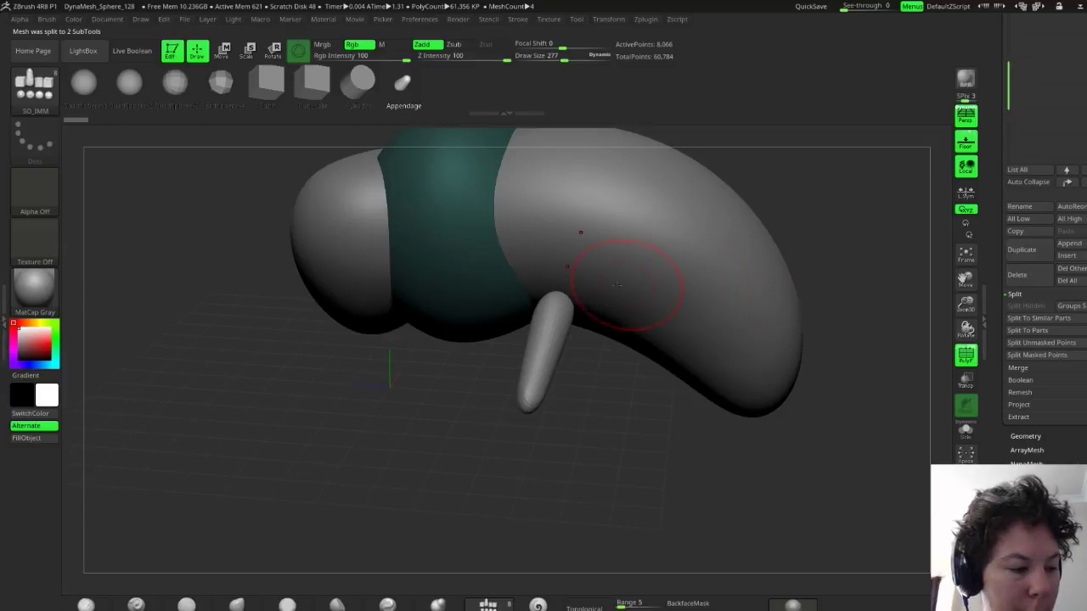
alt+click(563, 360)
alt+click(593, 287)
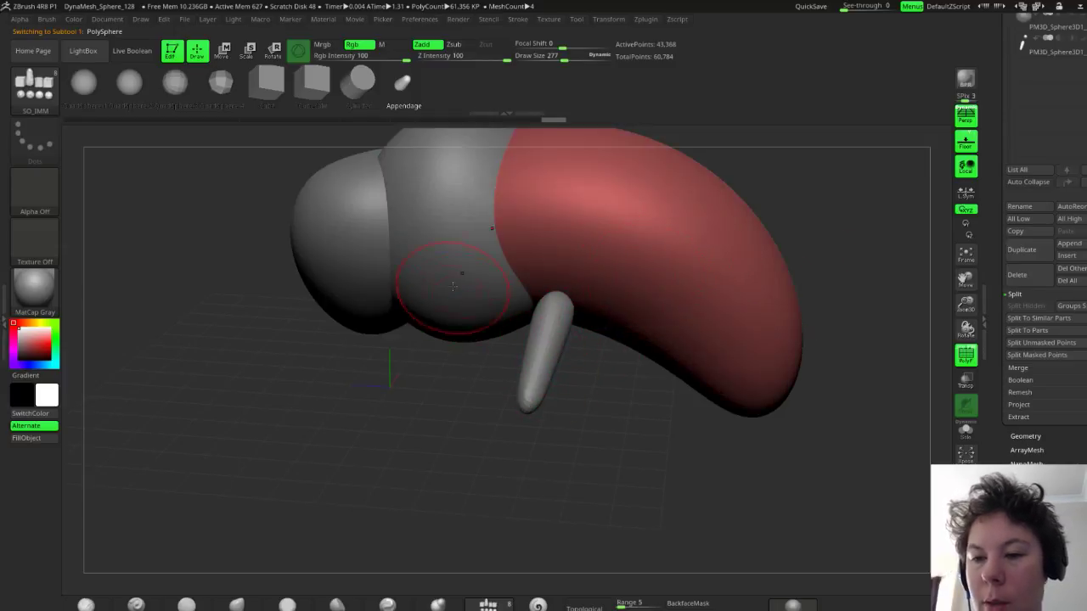
Make the legs subtool active and insert a mirrored second Appendage segment at the lower end of each leg
alt+click(463, 274)
alt+click(538, 364)
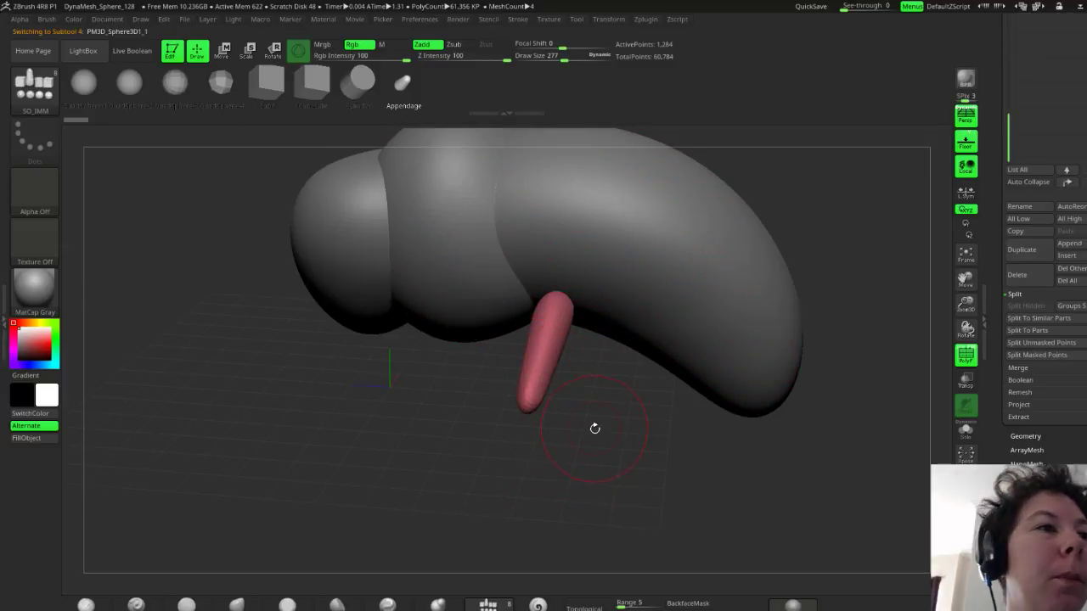
mouse_move(573, 444)
mouse_down()
mouse_move(610, 373)
mouse_move(622, 423)
mouse_move(571, 424)
mouse_up()
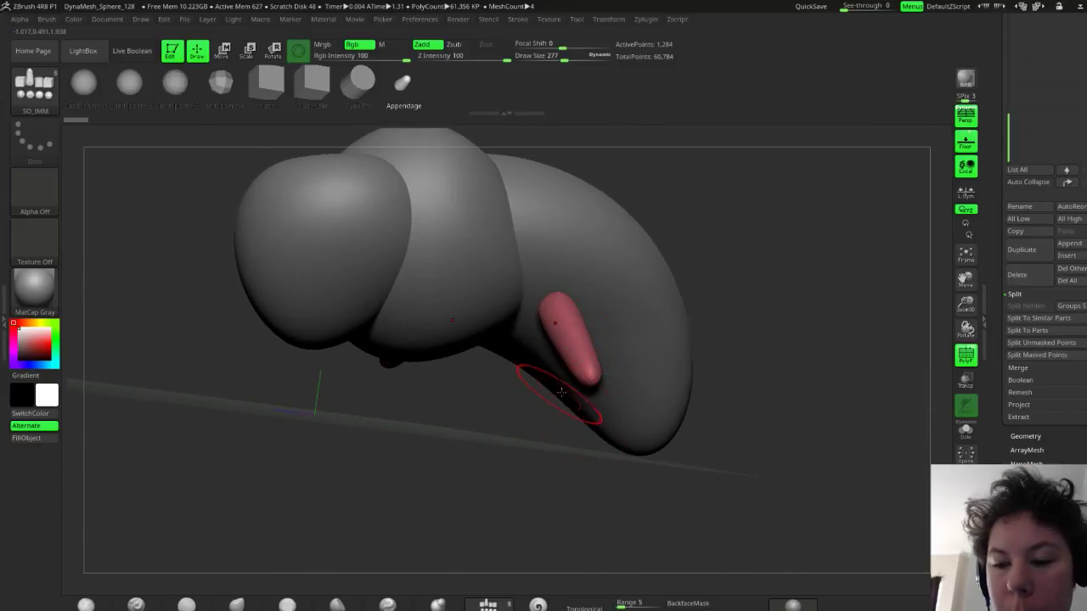
mouse_move(582, 386)
mouse_down()
mouse_move(561, 417)
mouse_move(575, 399)
mouse_up()
Adjust the new lower leg segments with the gizmo so they meet the ends of the upper segments
key(w)
drag(745, 379, 710, 397)
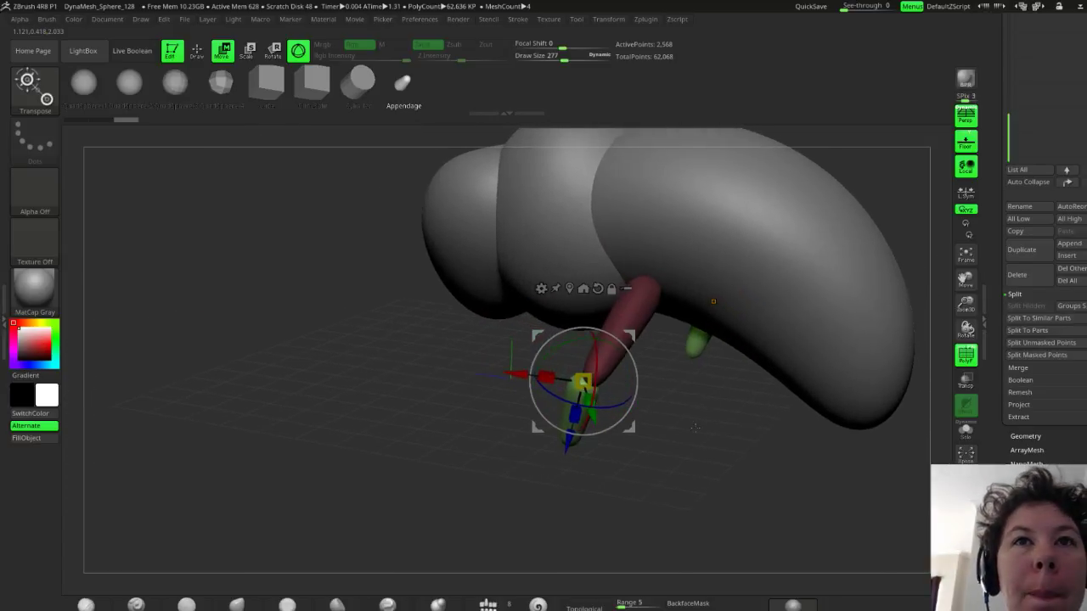
drag(679, 441, 654, 418)
drag(521, 372, 527, 373)
drag(645, 443, 695, 437)
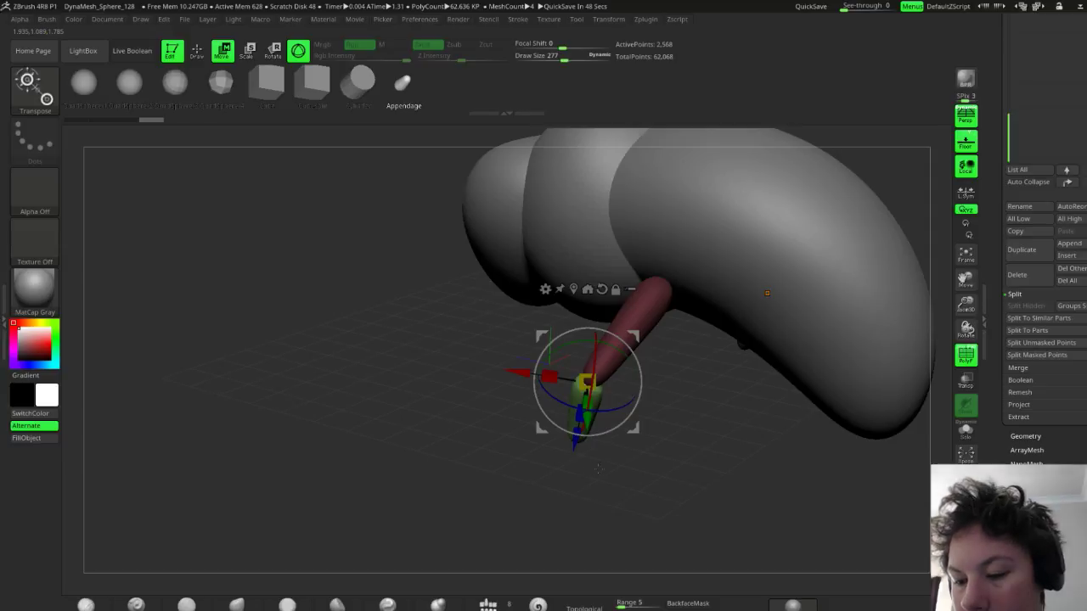
drag(598, 468, 553, 490)
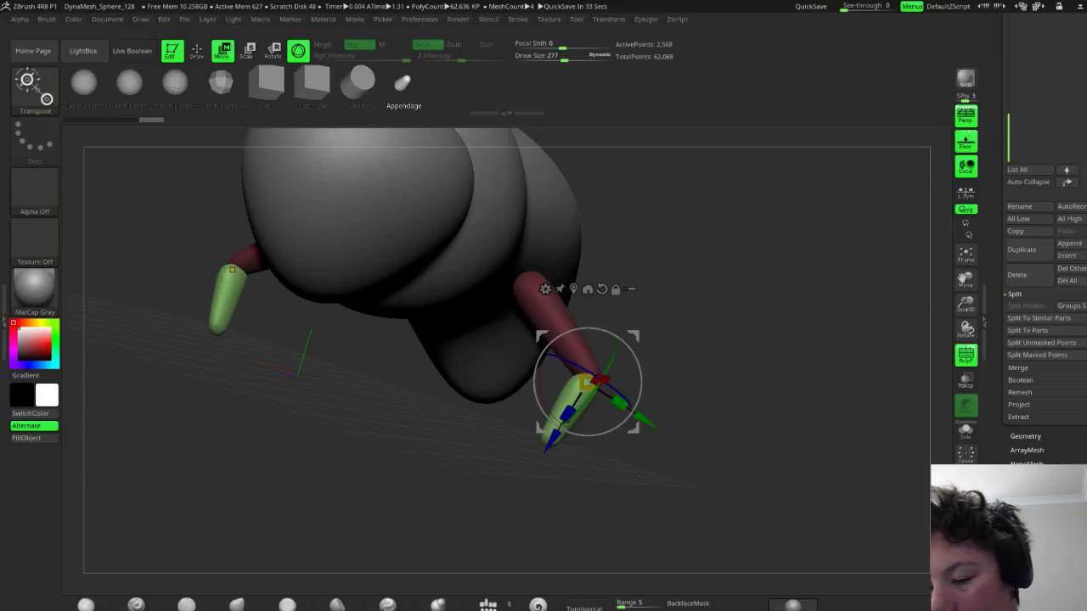
drag(639, 473, 688, 446)
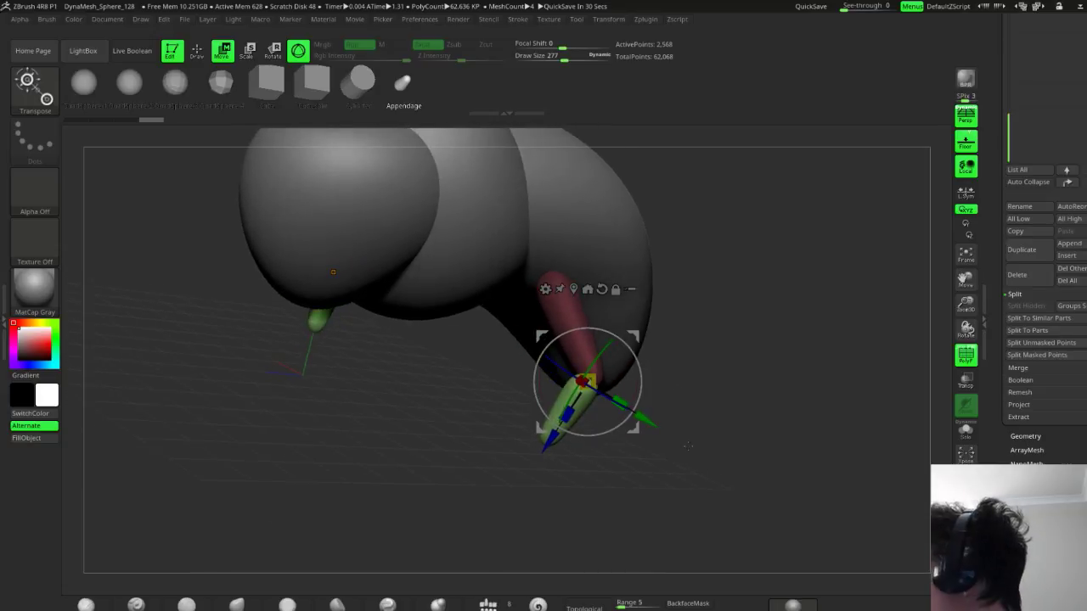
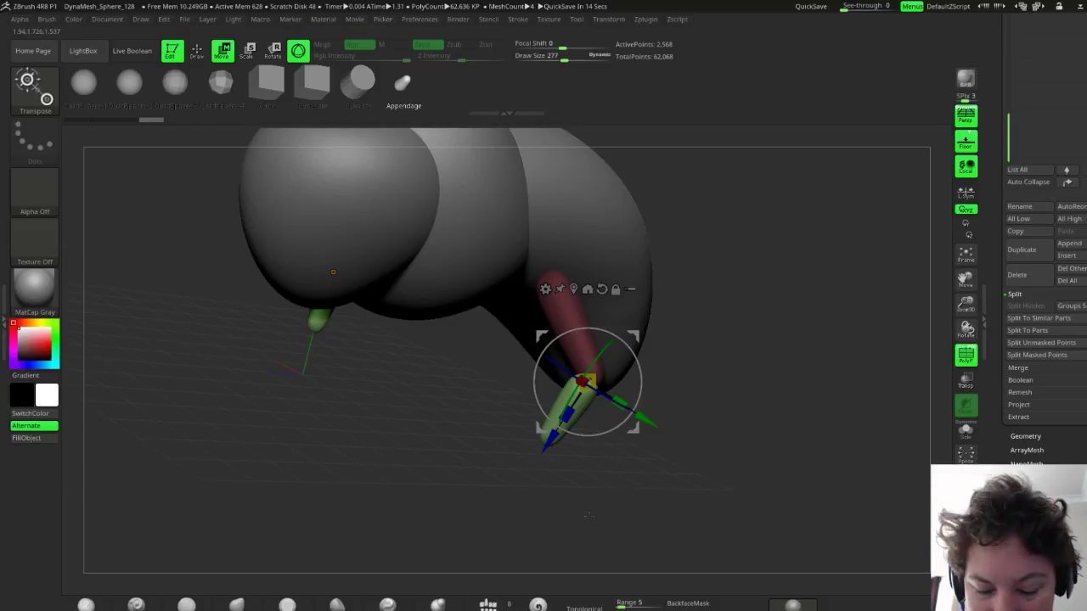
Insert a mirrored third Appendage segment at the tips of the lower leg segments as small feet
key(q)
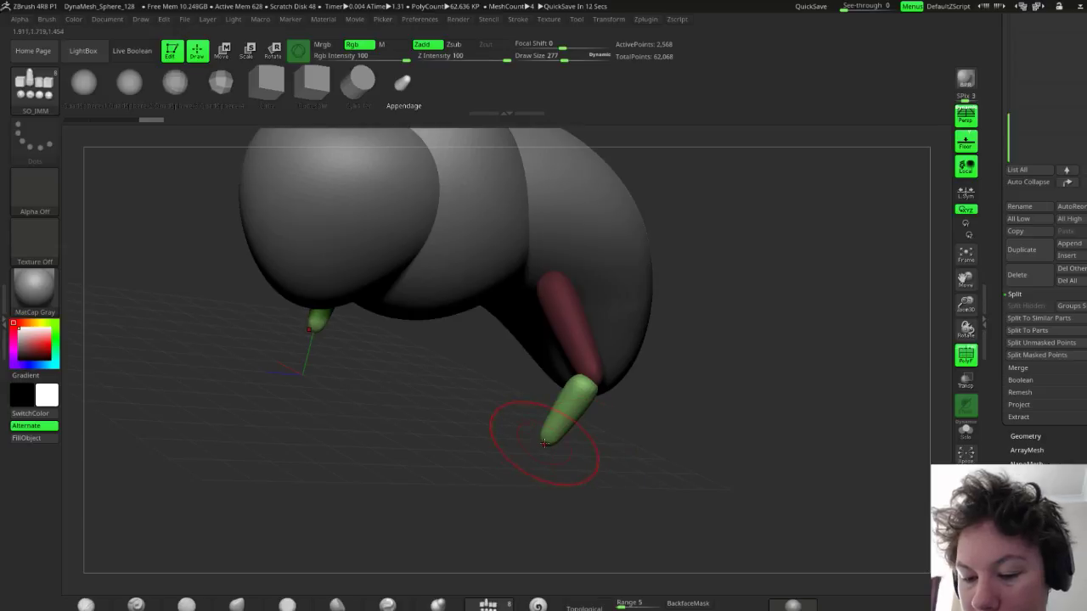
drag(534, 439, 527, 440)
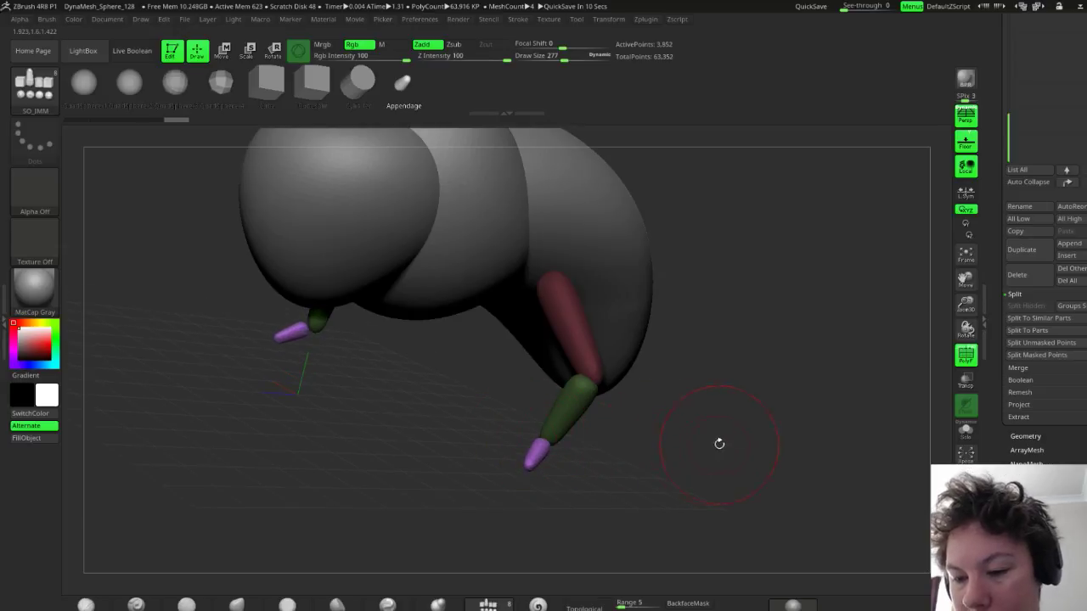
drag(718, 442, 682, 429)
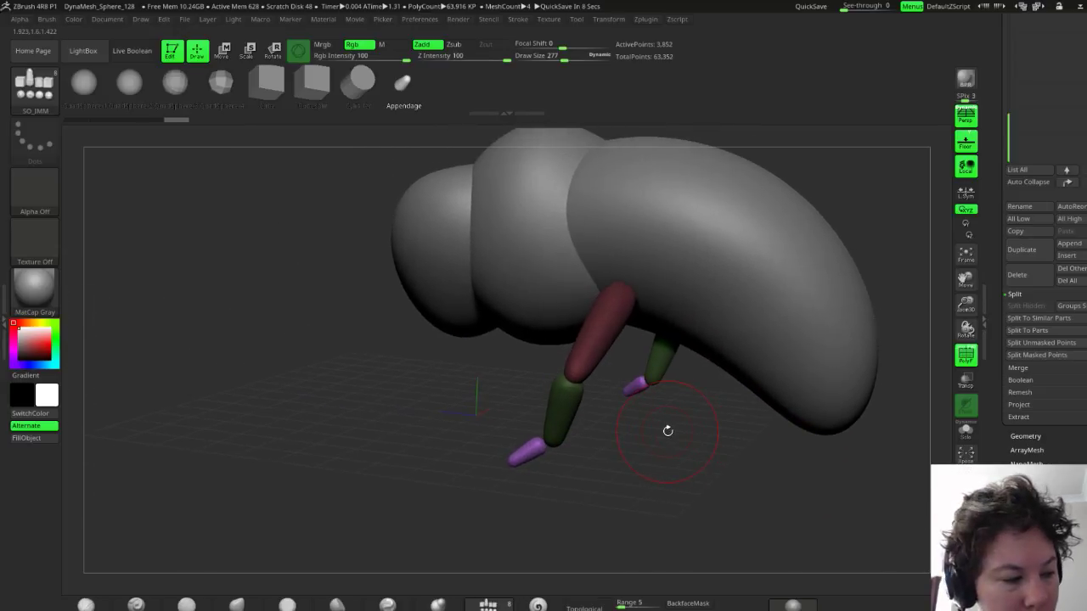
Move the foot segments with the gizmo so they tuck into the ends of the lower leg segments
key(w)
drag(490, 475, 496, 471)
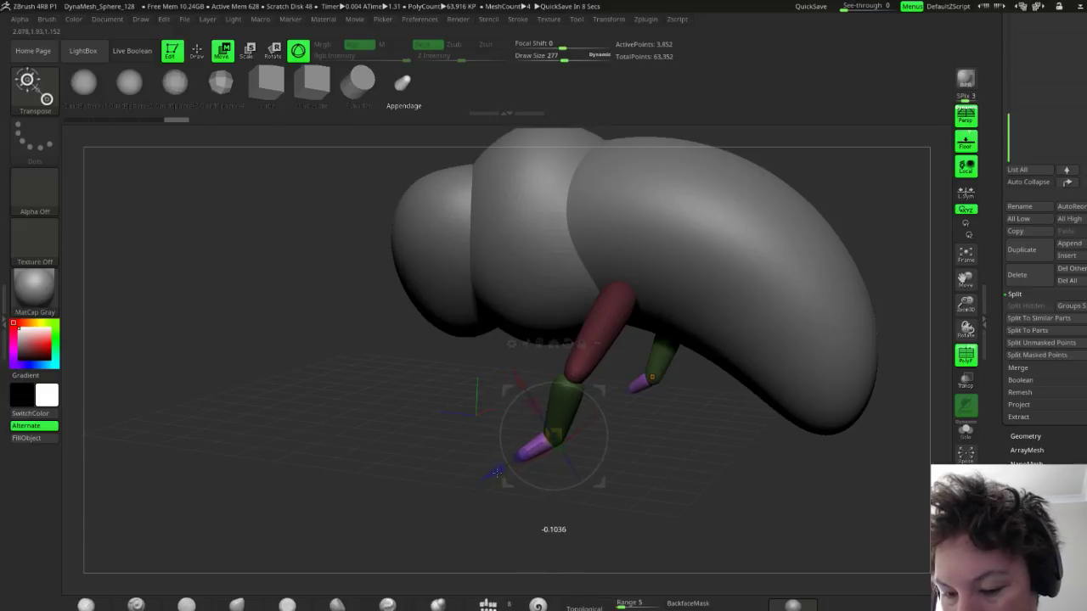
drag(555, 436, 556, 433)
drag(475, 466, 564, 382)
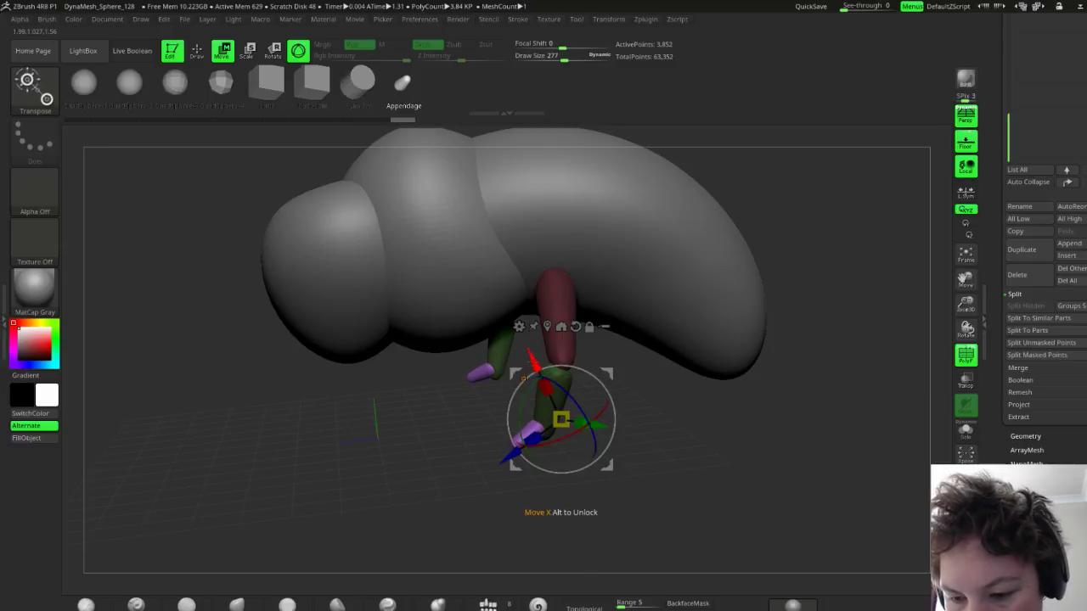
drag(524, 376, 533, 370)
drag(594, 476, 900, 408)
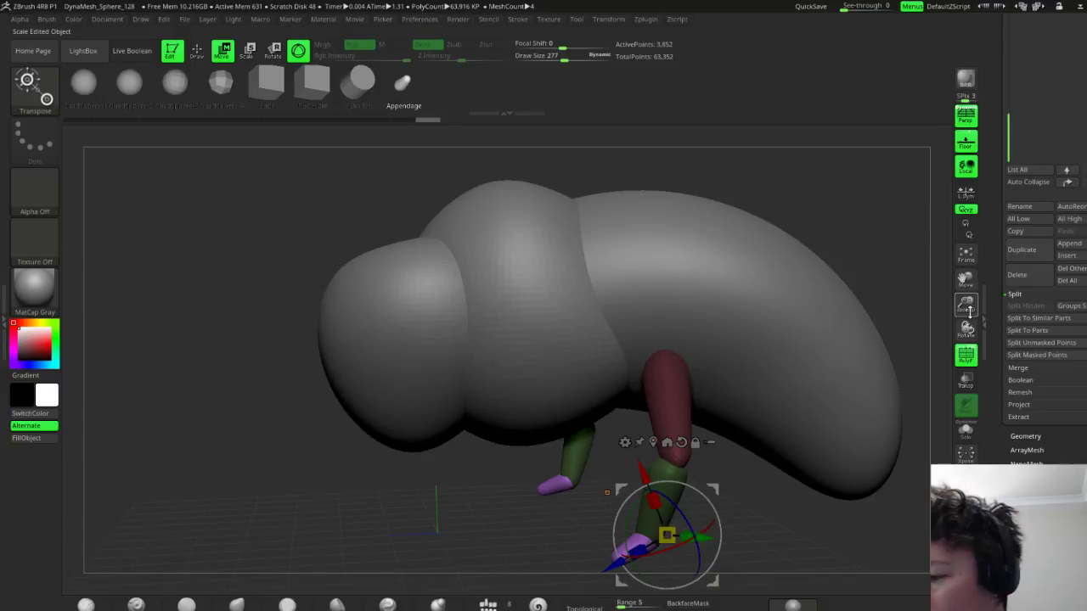
Examine the whole bee with its three-part rear legs from several sides and look over the quick-access brush settings
drag(968, 303, 977, 212)
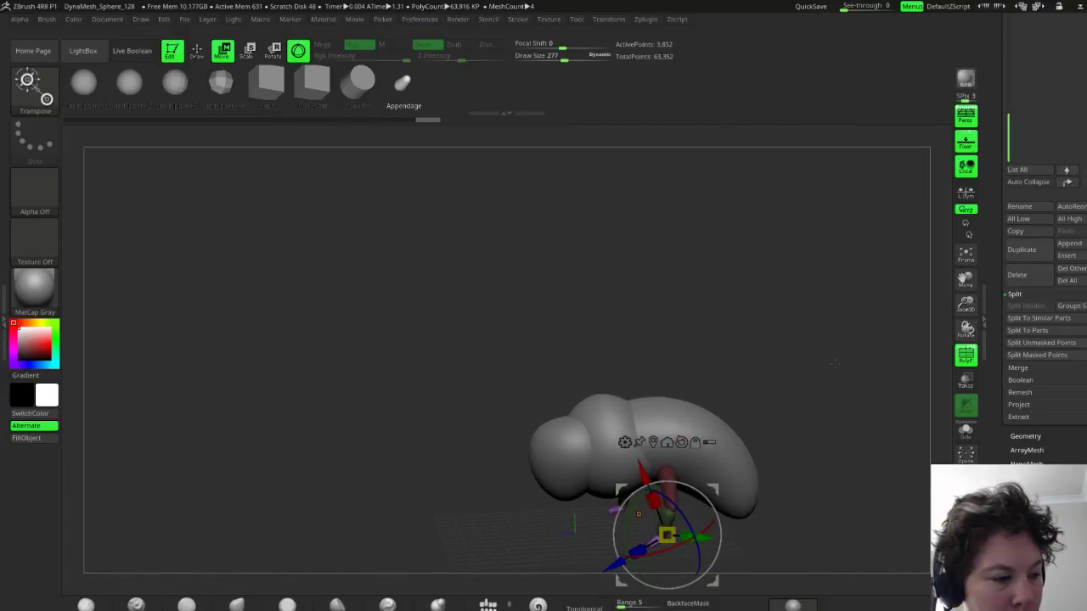
key(q)
mouse_move(817, 445)
mouse_down()
mouse_move(766, 476)
mouse_move(900, 478)
mouse_move(723, 468)
mouse_move(705, 448)
mouse_up()
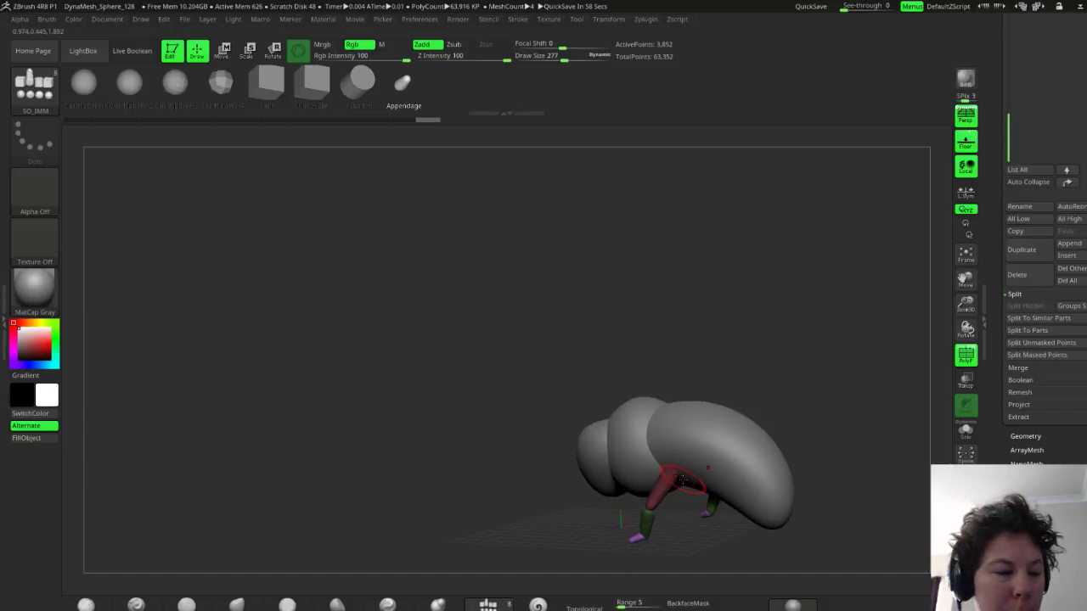
drag(771, 416, 825, 494)
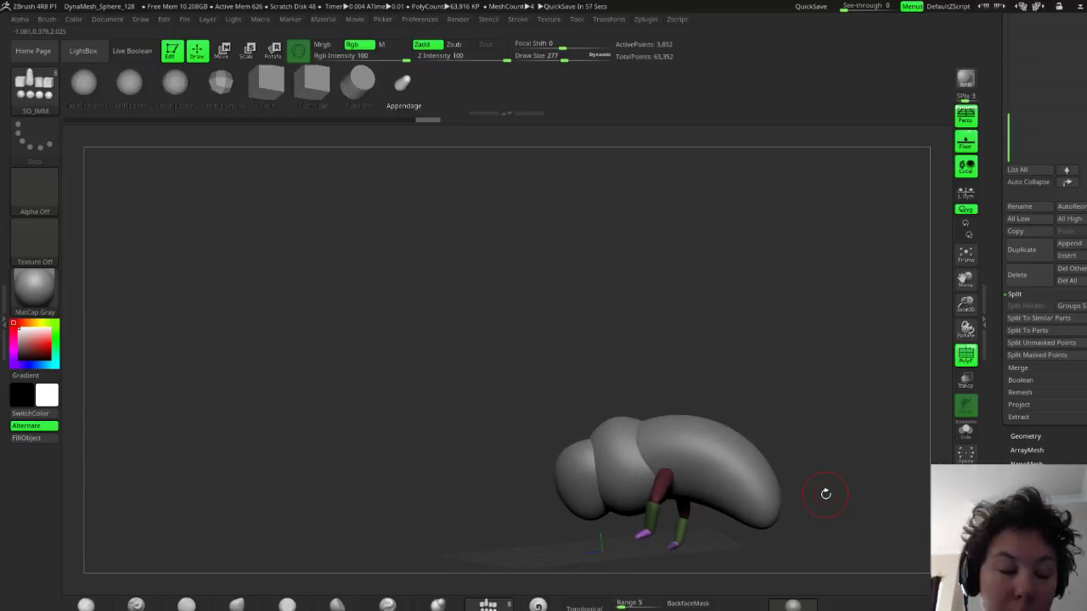
key(space)
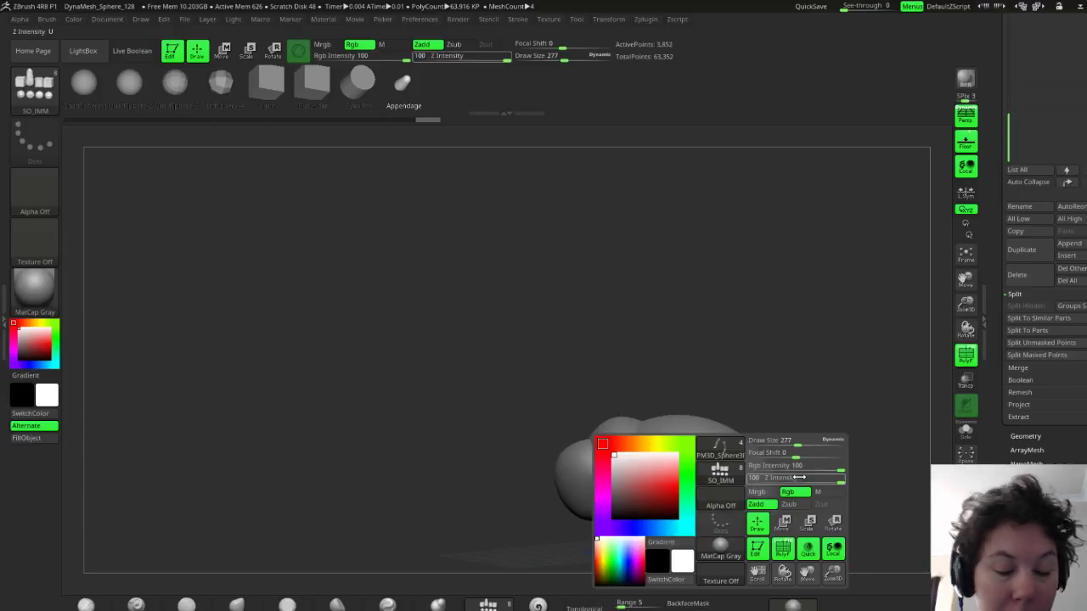
mouse_move(815, 427)
alt+mouse_down()
mouse_move(718, 355)
mouse_move(741, 420)
alt+mouse_up()
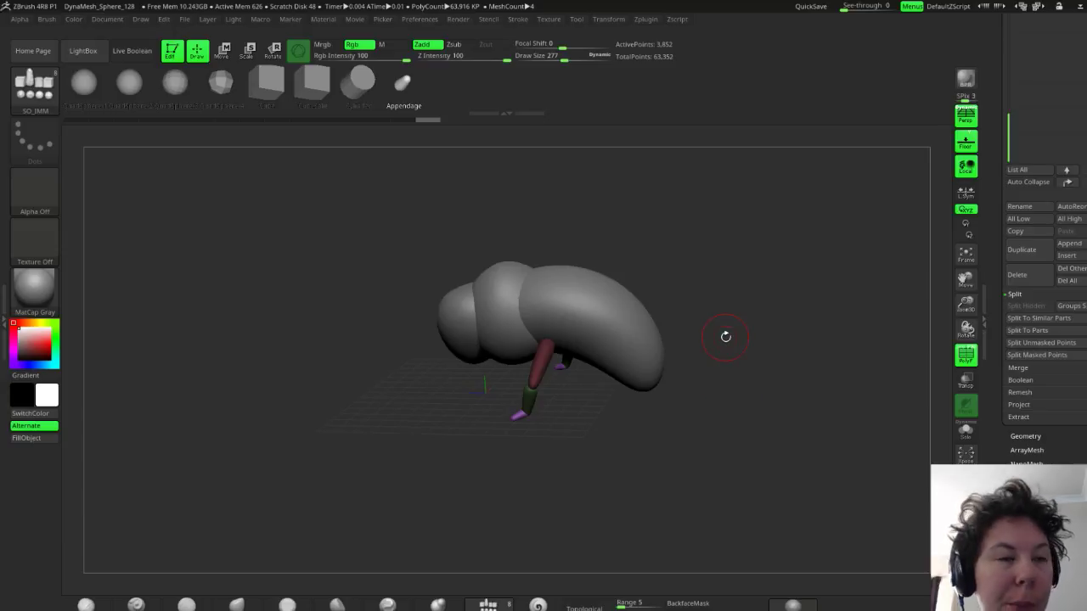
key(space)
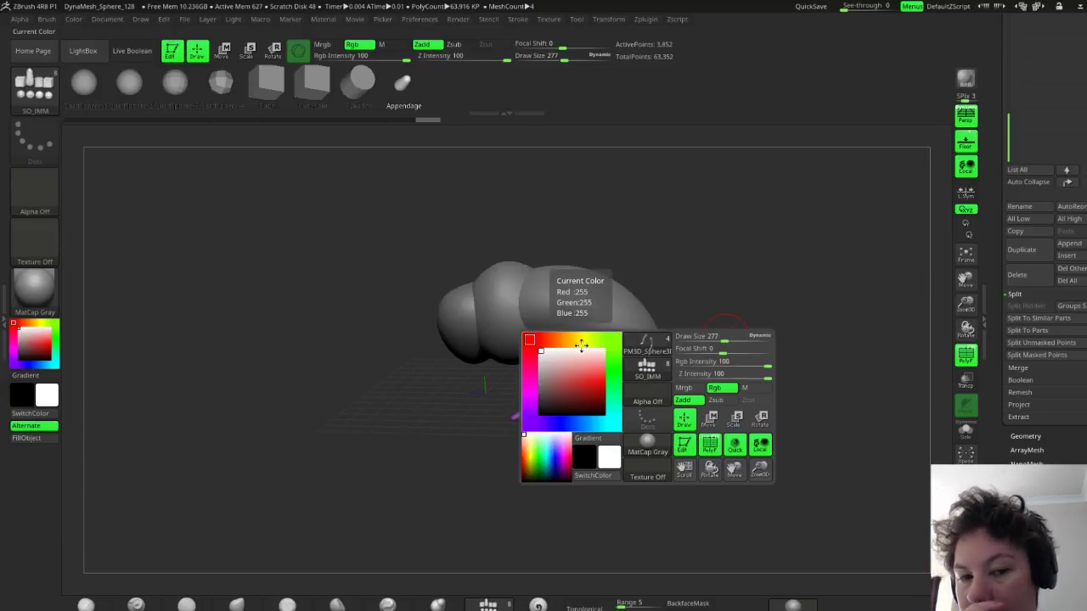
key(space)
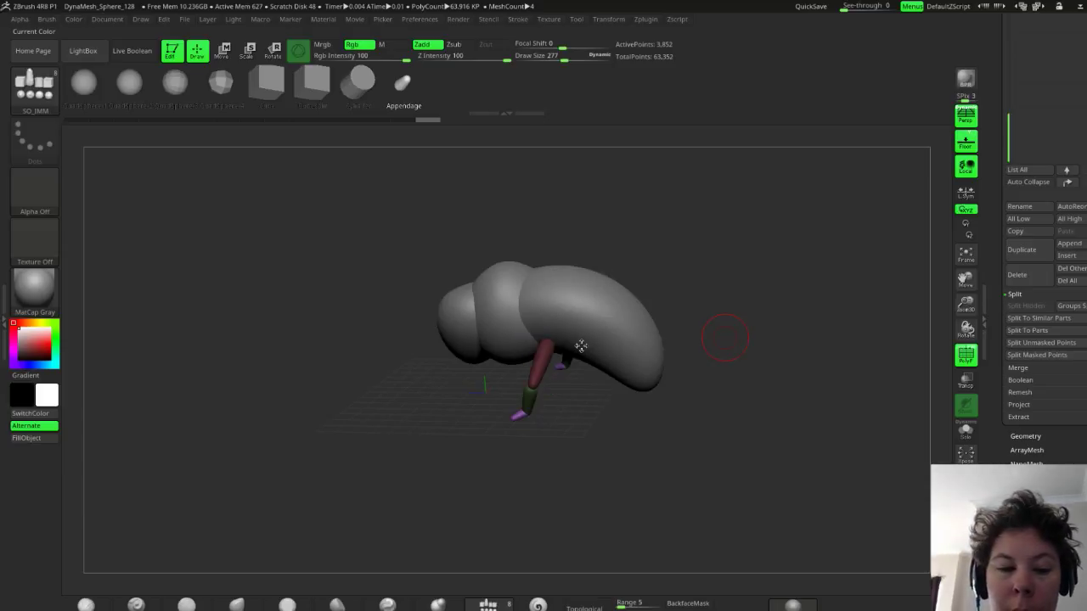
Try the MatCap Red Wax and Chalk materials on the bee and return to MatCap Gray
key(space)
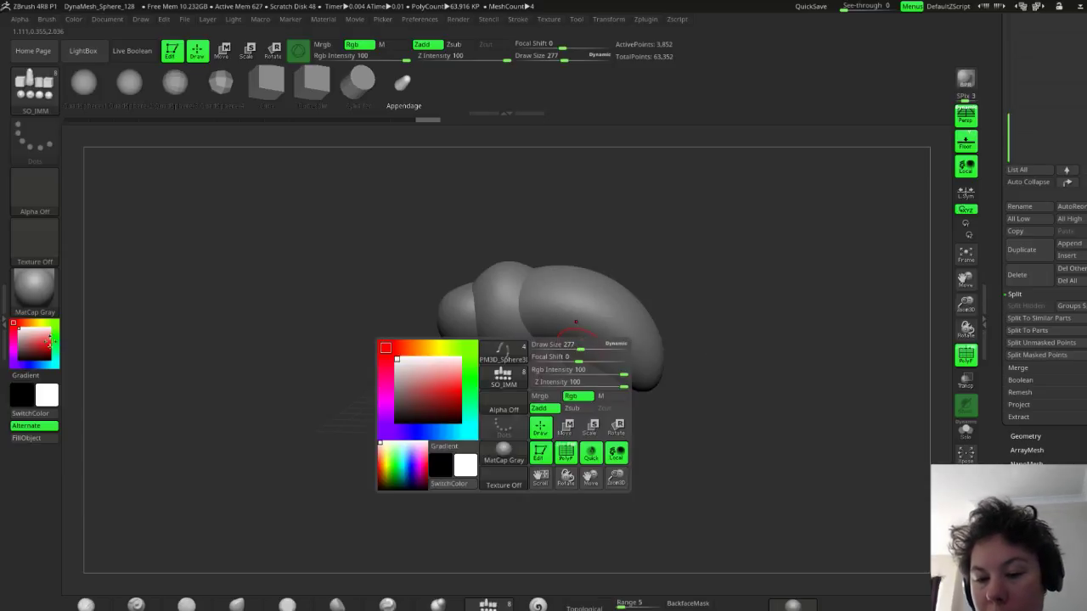
click(505, 461)
click(469, 425)
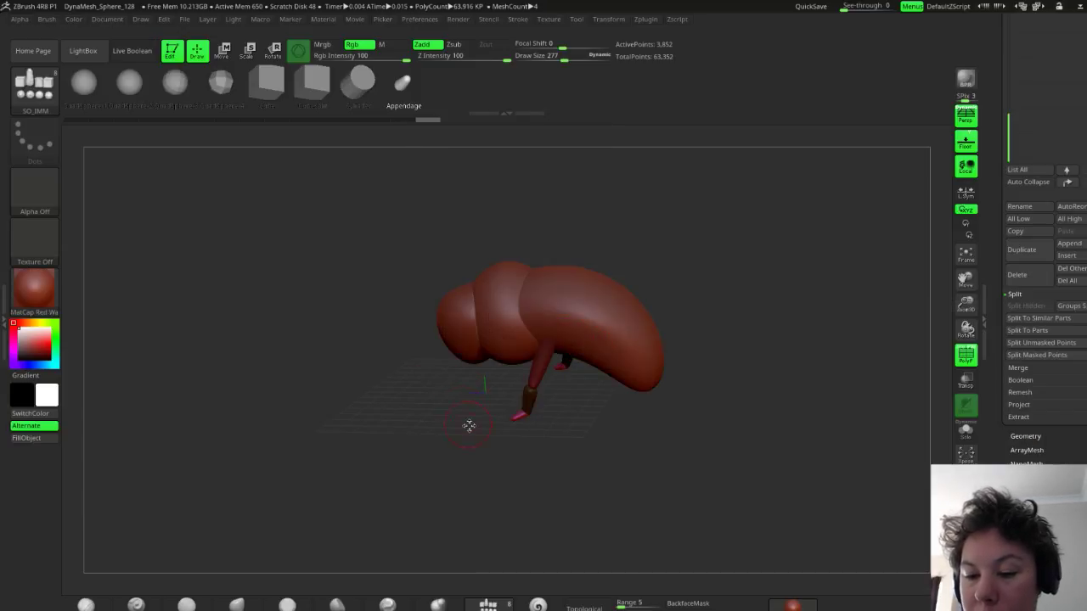
key(space)
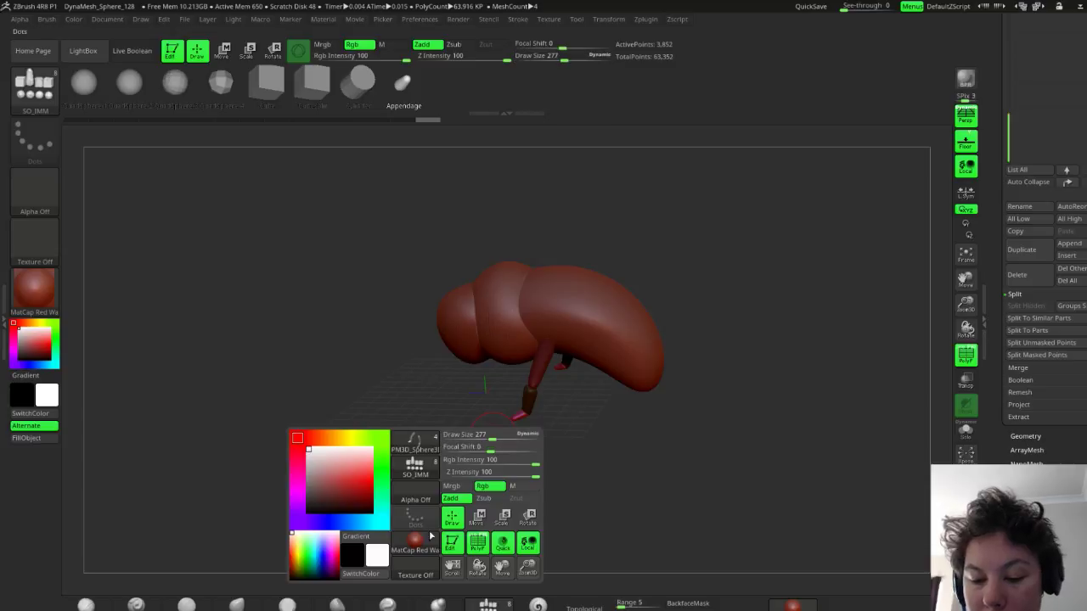
click(421, 550)
click(476, 383)
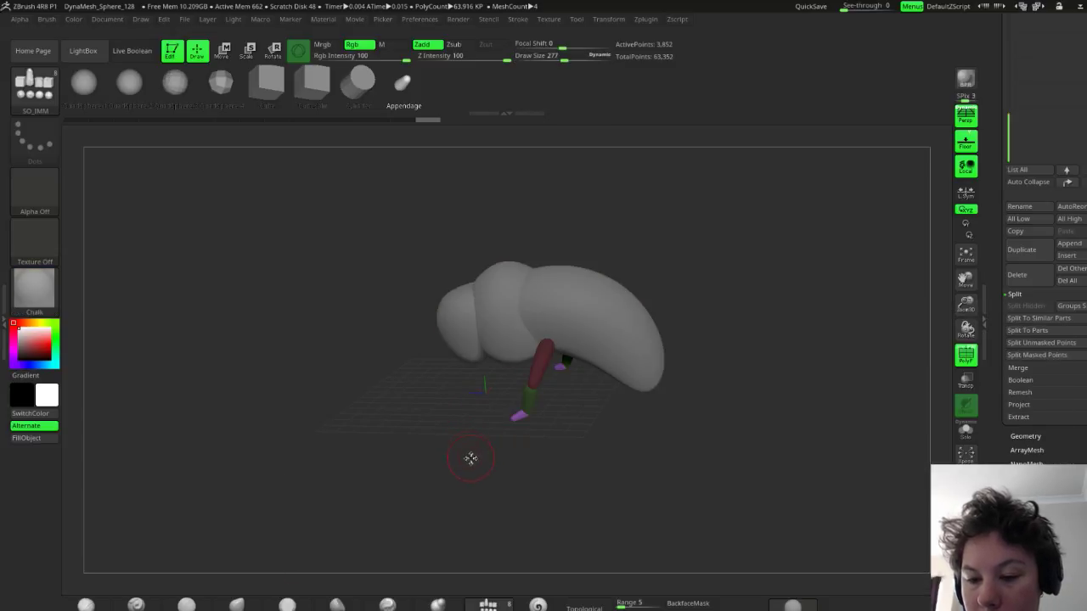
key(space)
click(424, 538)
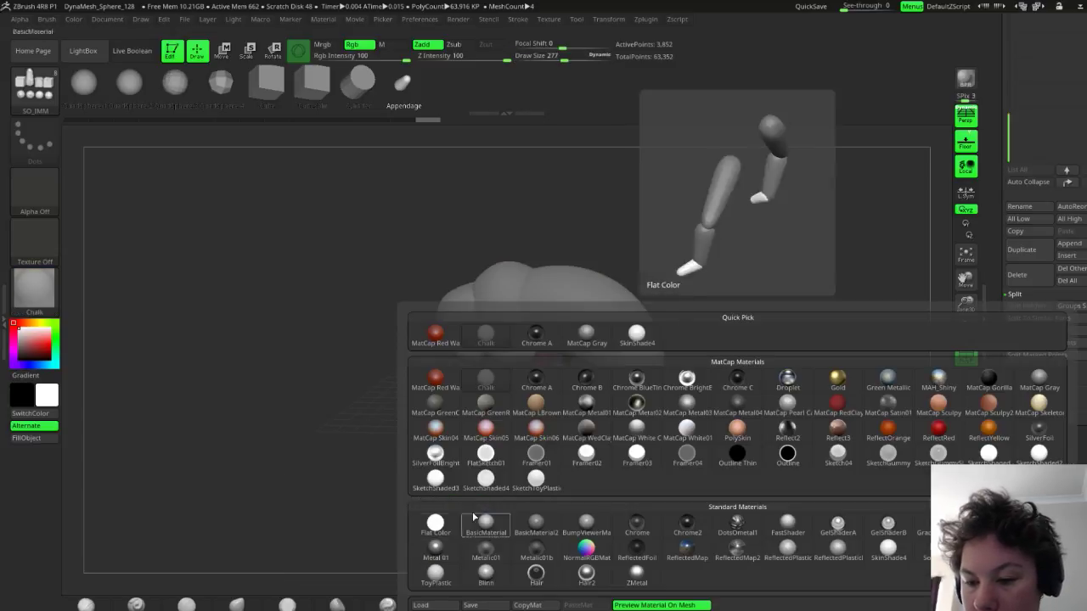
click(586, 338)
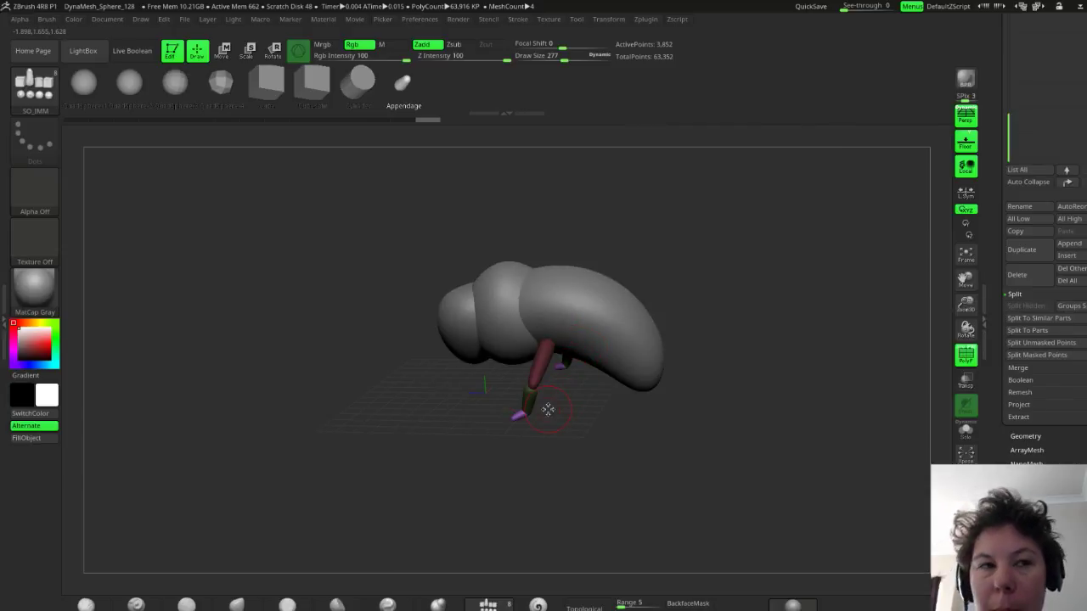
Increase the insert brush's draw size to 483
key(space)
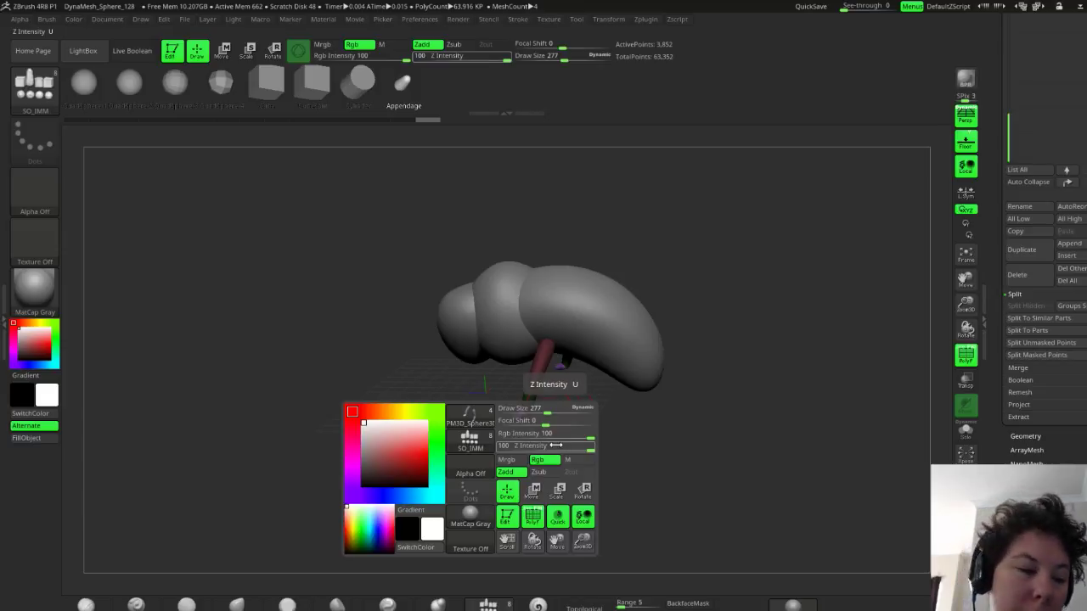
key(s)
key(s)
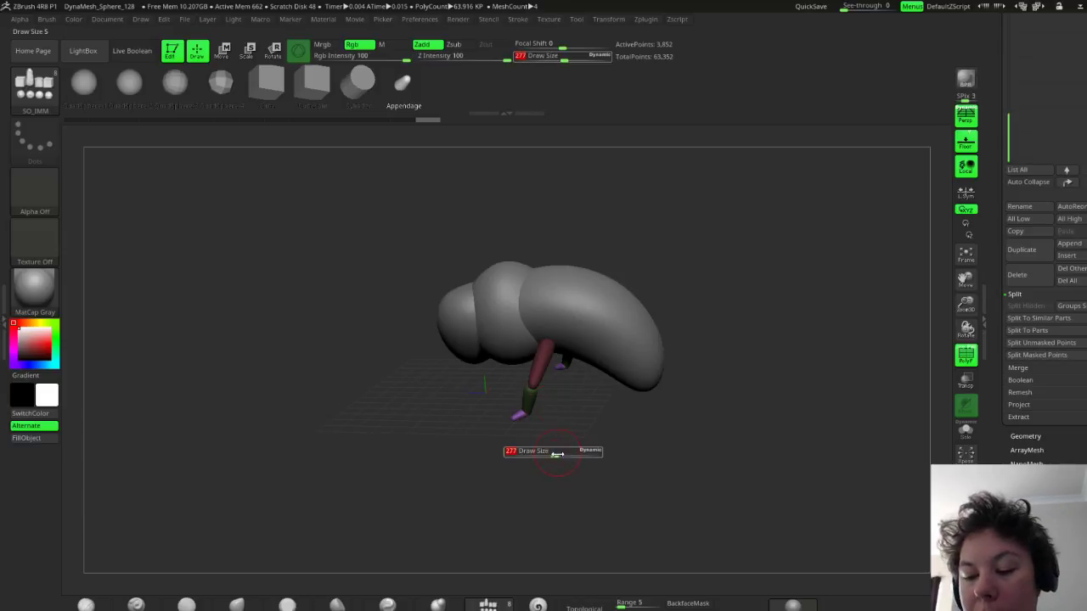
drag(555, 453, 571, 463)
key(s)
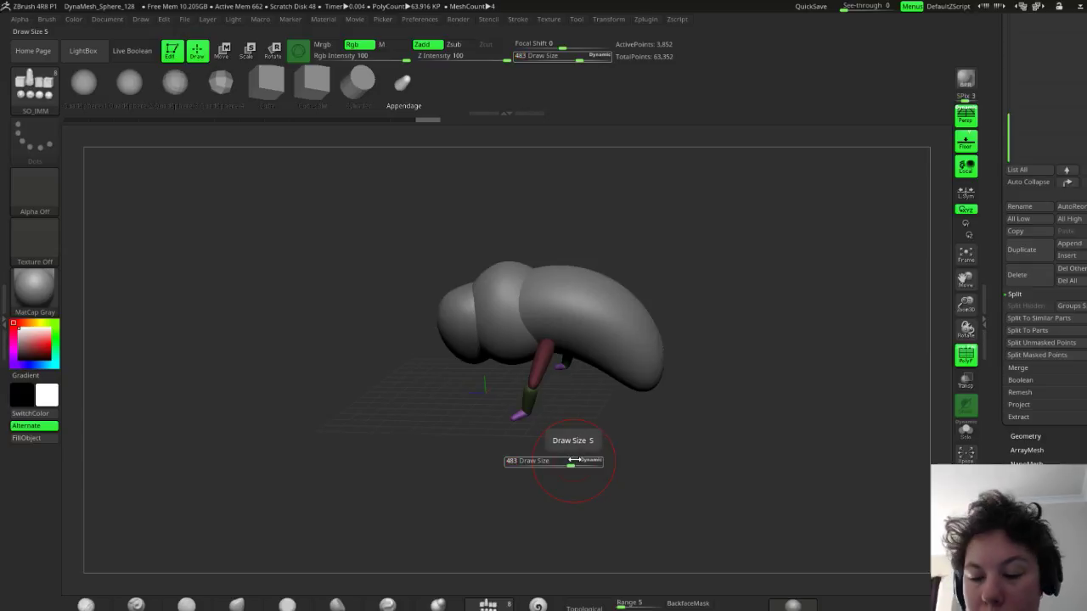
key(space)
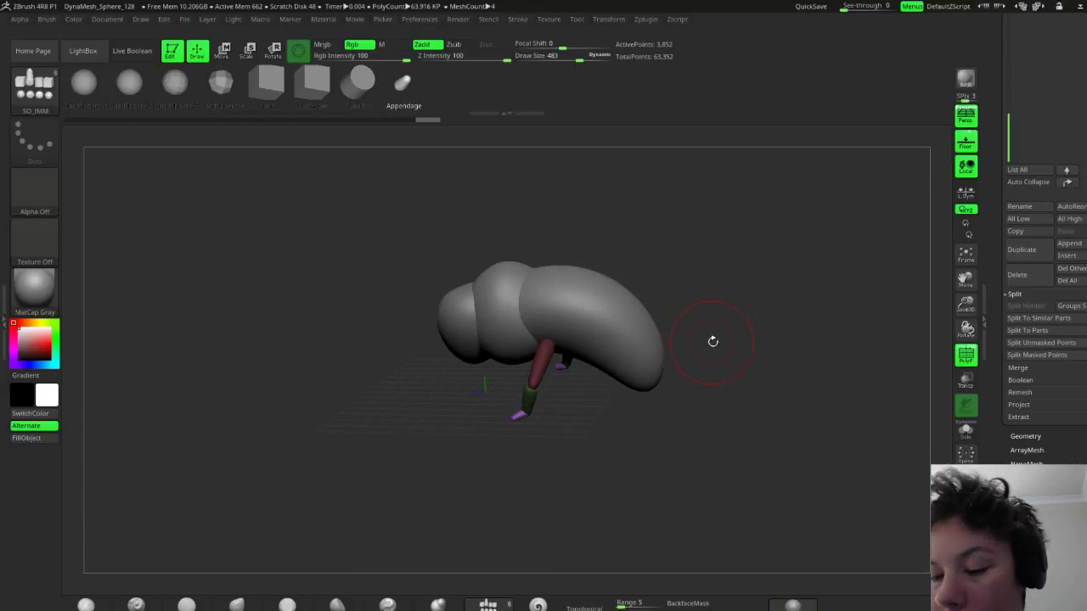
Duplicate the segmented leg pair with the gizmo, placing the copy just behind the originals along the bee's abdomen
drag(710, 339, 756, 307)
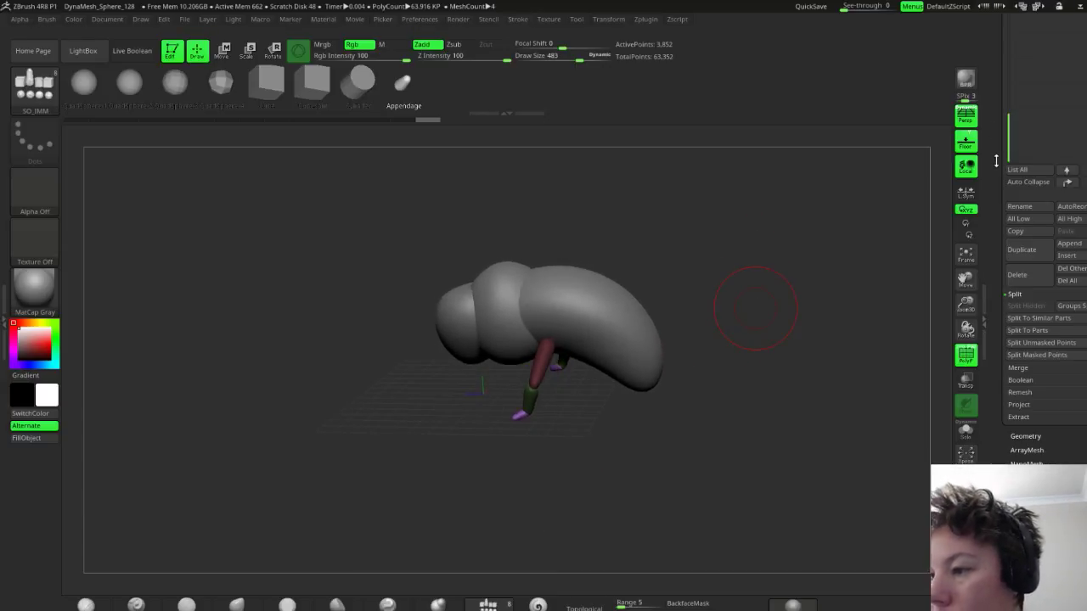
drag(996, 162, 996, 243)
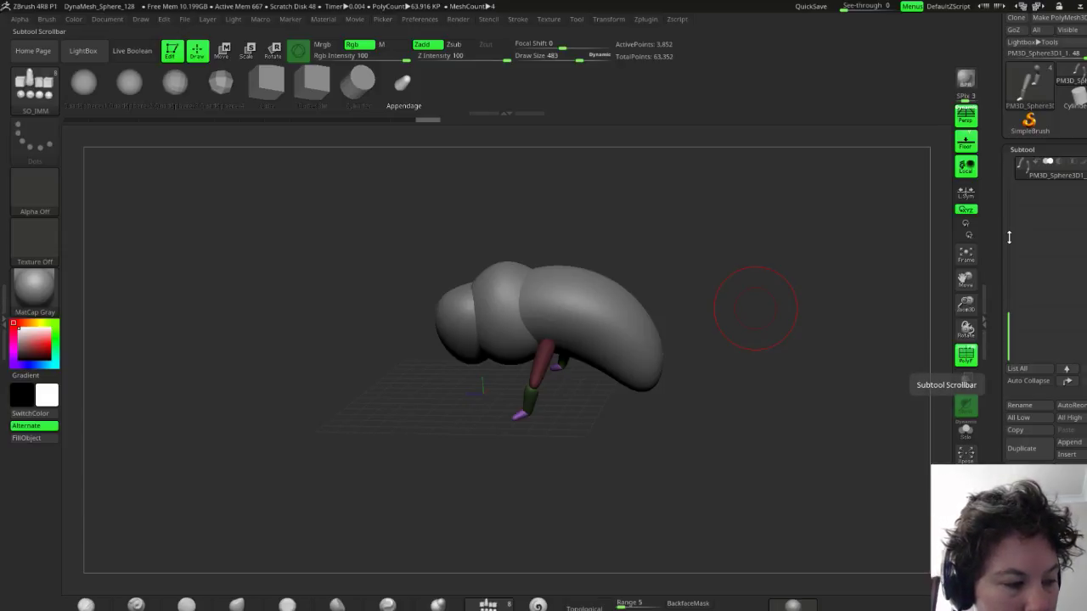
ctrl+click(701, 300)
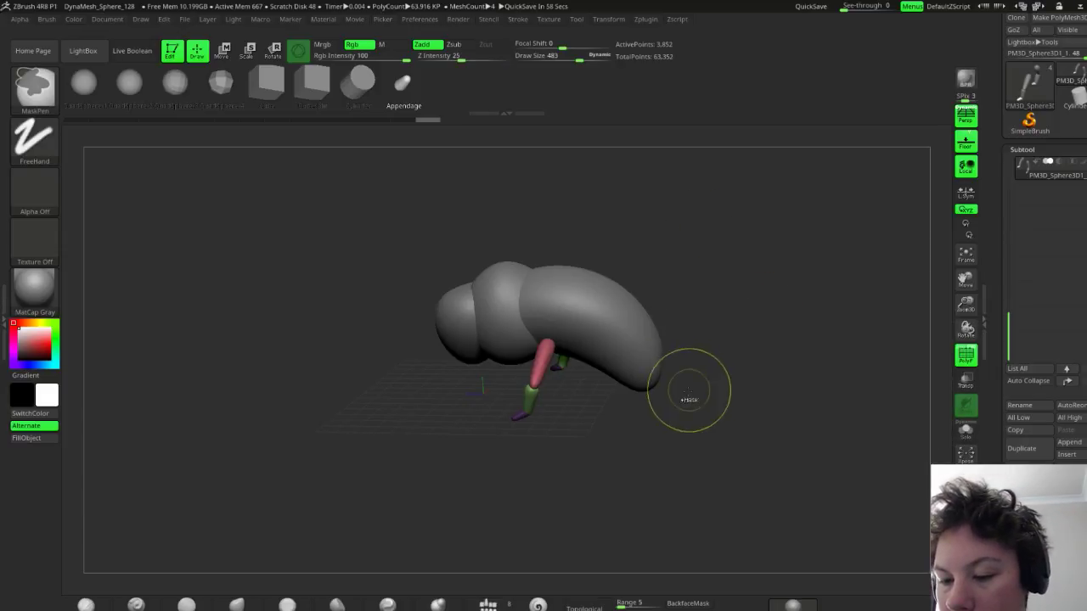
drag(655, 428, 683, 404)
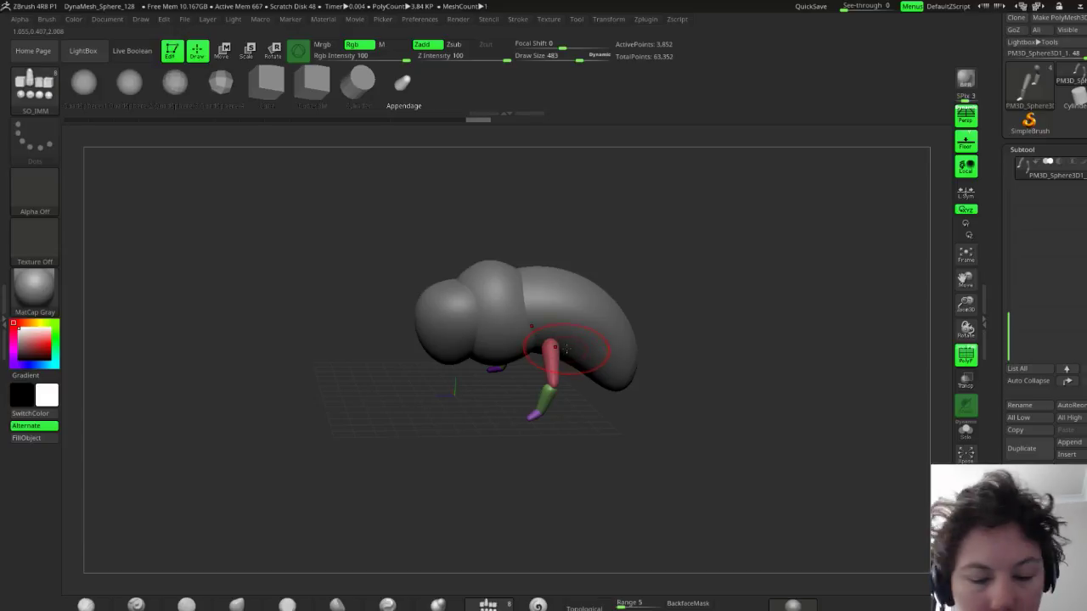
key(e)
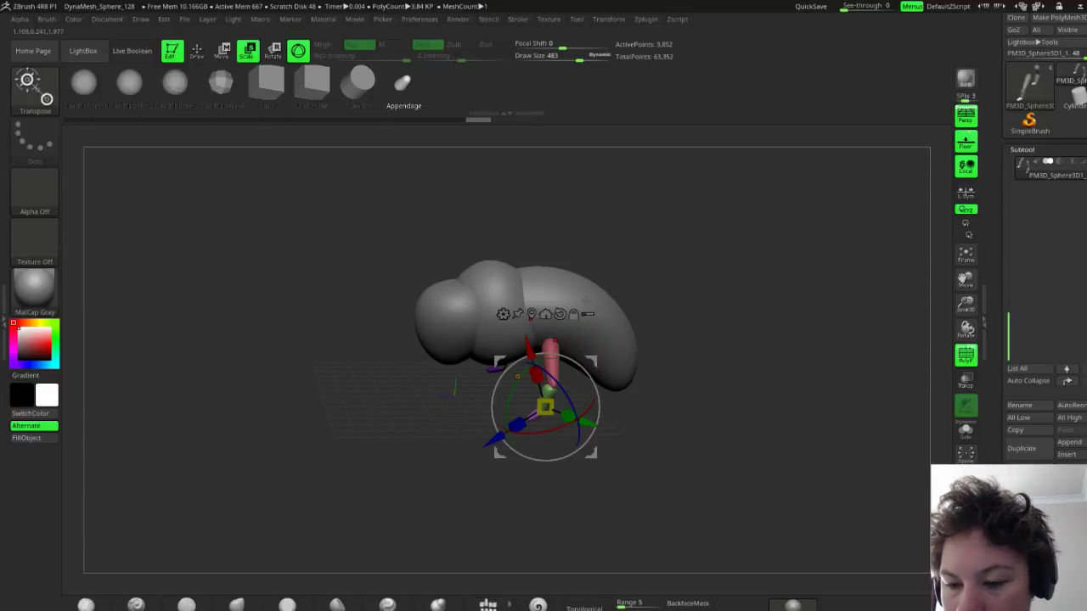
click(573, 314)
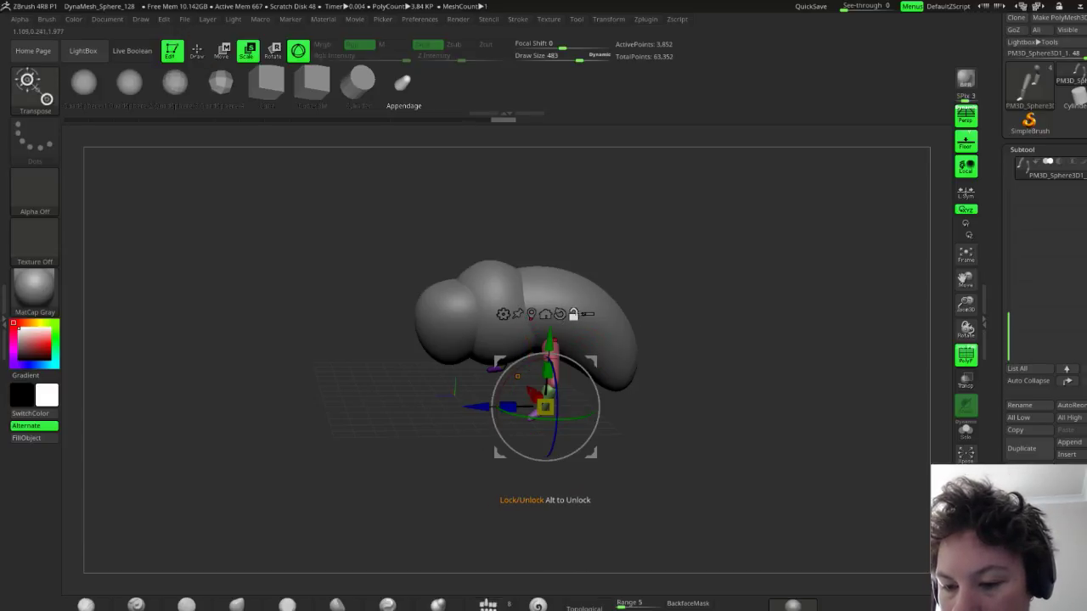
mouse_move(684, 372)
mouse_down()
mouse_move(731, 375)
mouse_move(673, 381)
mouse_move(670, 371)
mouse_up()
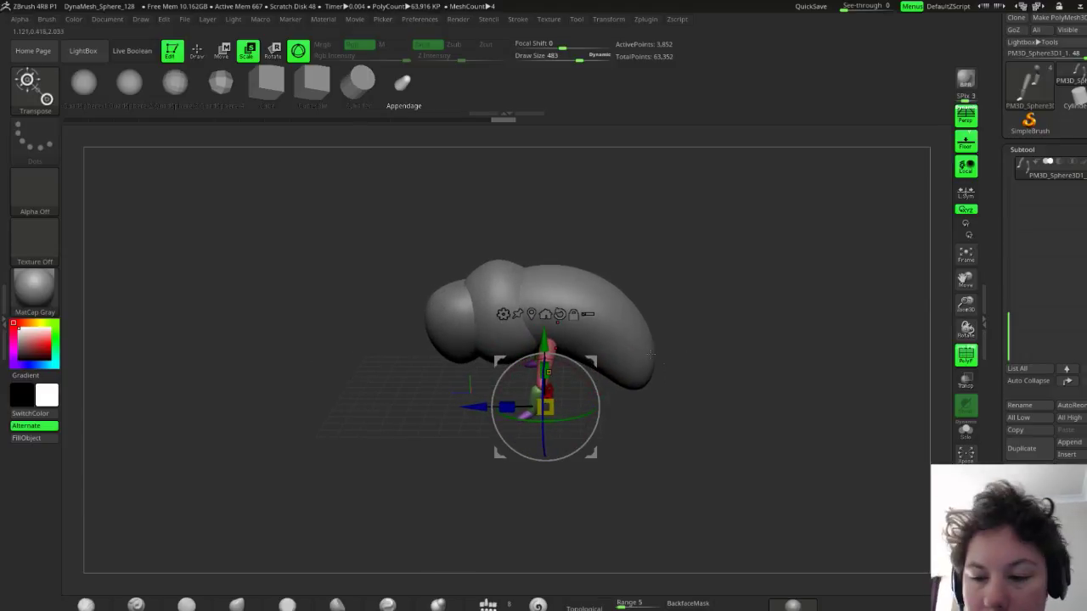
key(ctrl)
ctrl+drag(480, 408, 508, 410)
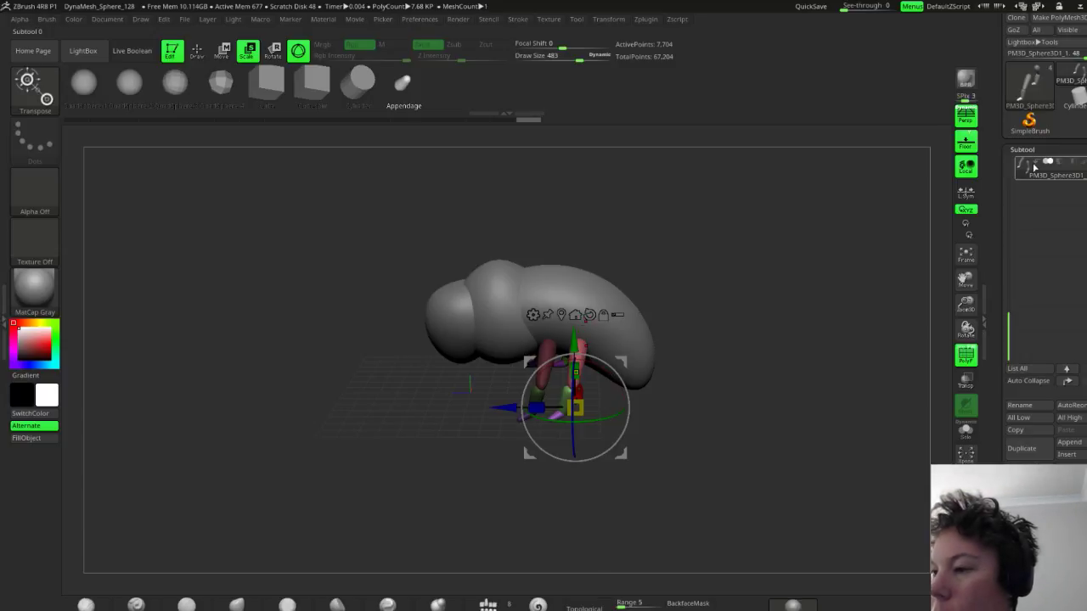
Adjust the duplicated leg pair's position against the underside of the body with the gizmo and clear the mask from the original legs
drag(1009, 299, 1009, 227)
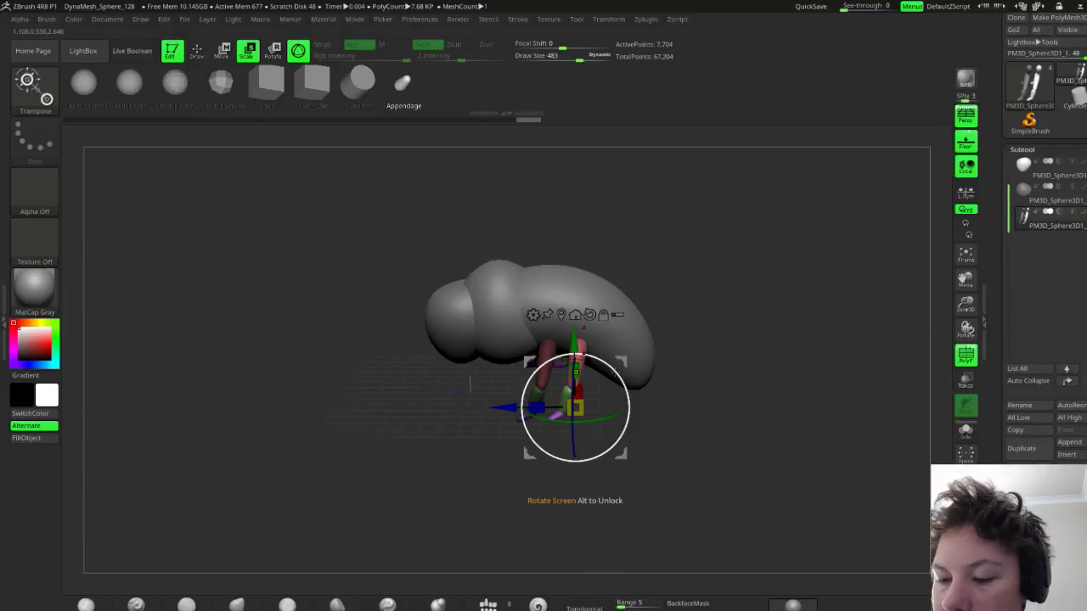
mouse_move(626, 386)
mouse_down()
mouse_move(634, 365)
mouse_move(701, 393)
mouse_move(653, 382)
mouse_move(640, 364)
mouse_move(626, 361)
mouse_move(625, 373)
mouse_up()
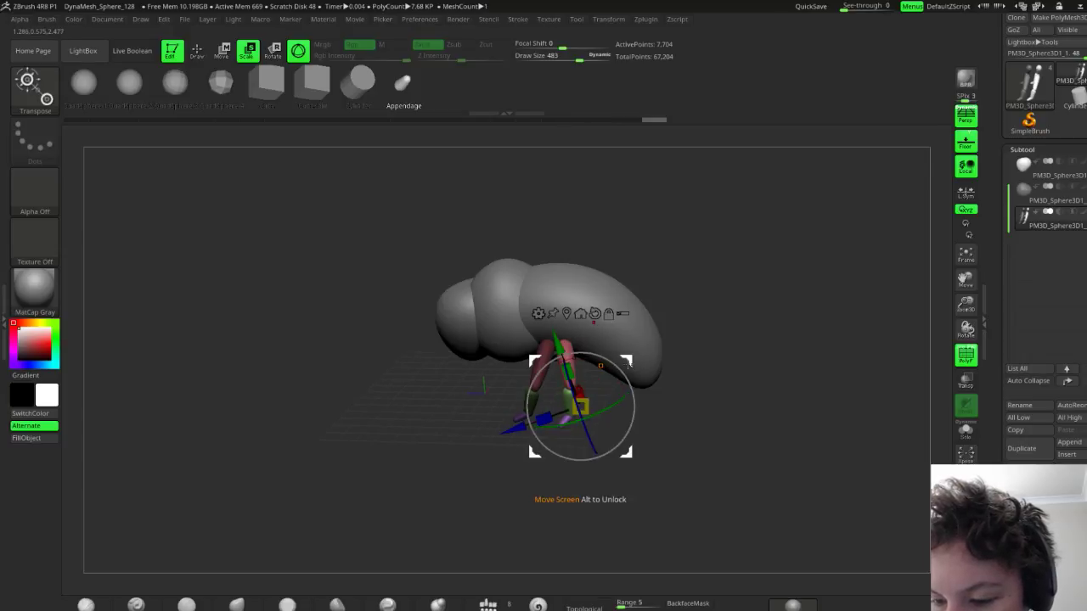
mouse_move(633, 358)
mouse_down()
mouse_move(732, 378)
mouse_move(744, 362)
mouse_move(614, 424)
mouse_move(700, 366)
mouse_move(668, 340)
mouse_move(661, 387)
mouse_move(737, 399)
mouse_move(706, 308)
mouse_move(712, 277)
mouse_move(634, 351)
mouse_move(650, 394)
mouse_move(650, 458)
mouse_up()
key(q)
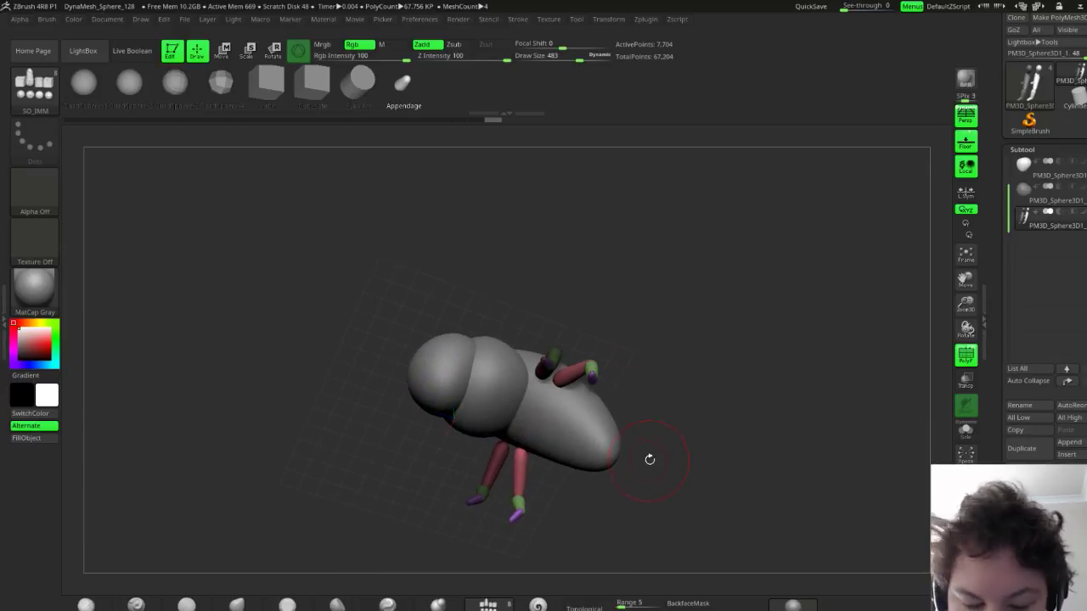
key(w)
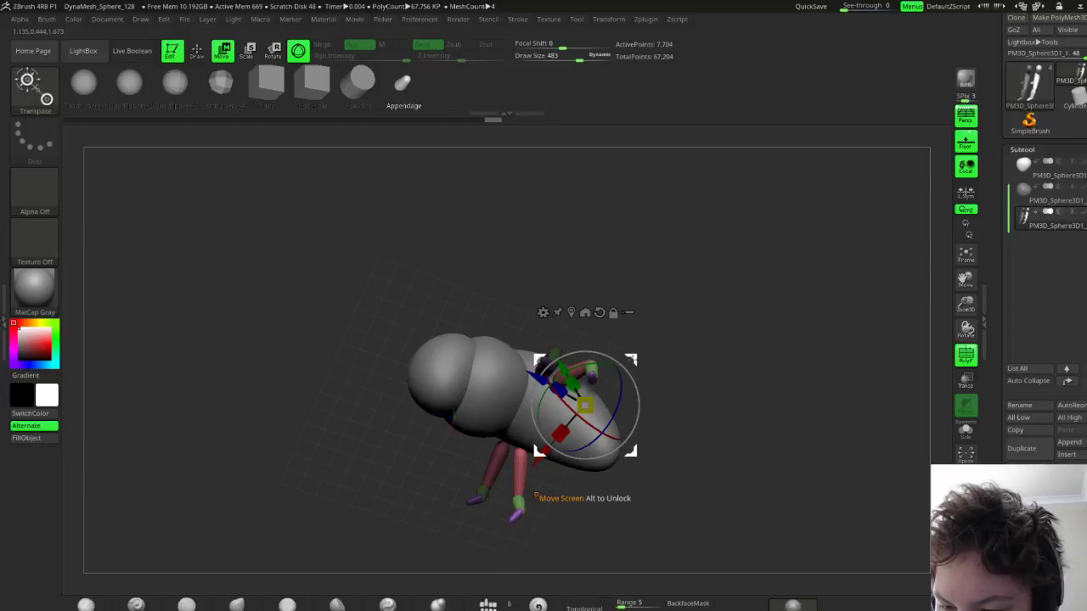
drag(536, 494, 536, 493)
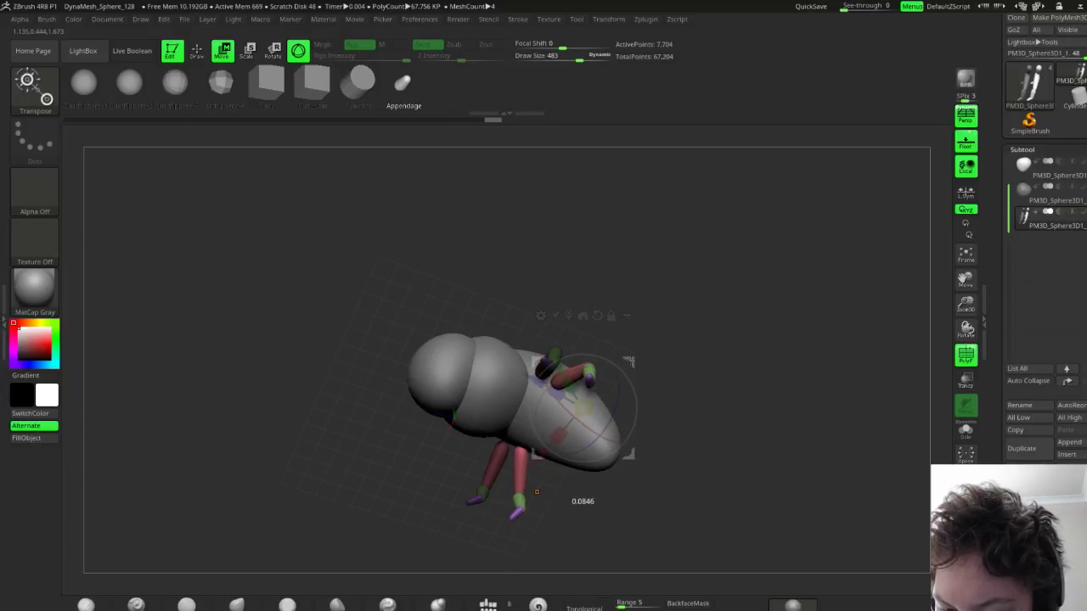
drag(629, 364, 630, 363)
mouse_move(661, 299)
mouse_down()
mouse_move(681, 330)
mouse_move(657, 319)
mouse_move(659, 332)
mouse_move(683, 365)
mouse_up()
key(ctrl)
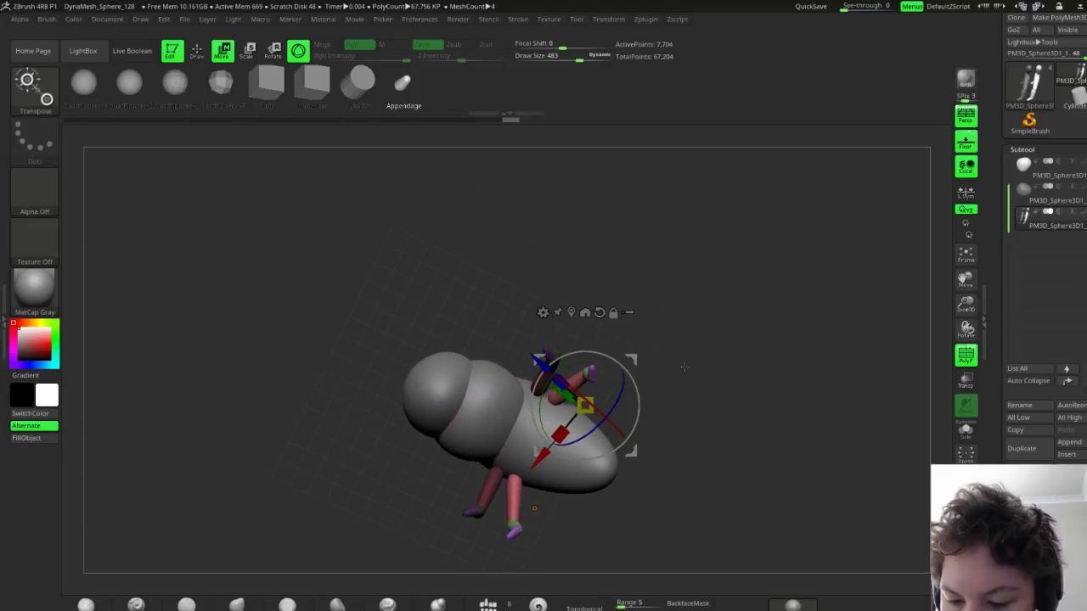
key(q)
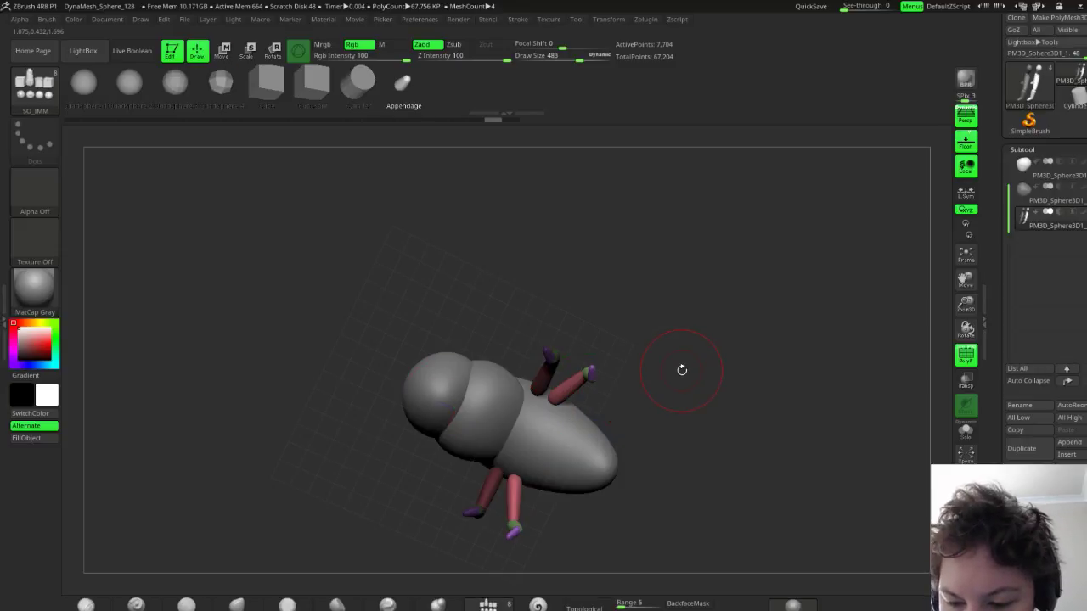
ctrl+drag(697, 365, 716, 403)
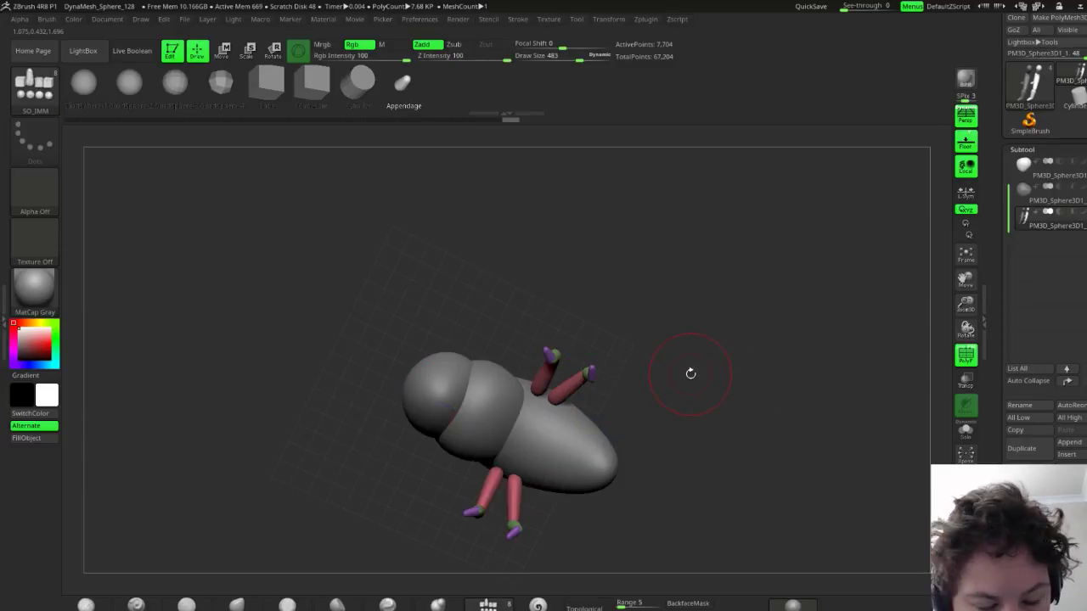
Move both leg pairs together with the gizmo so their upper ends meet the sides of the body
key(w)
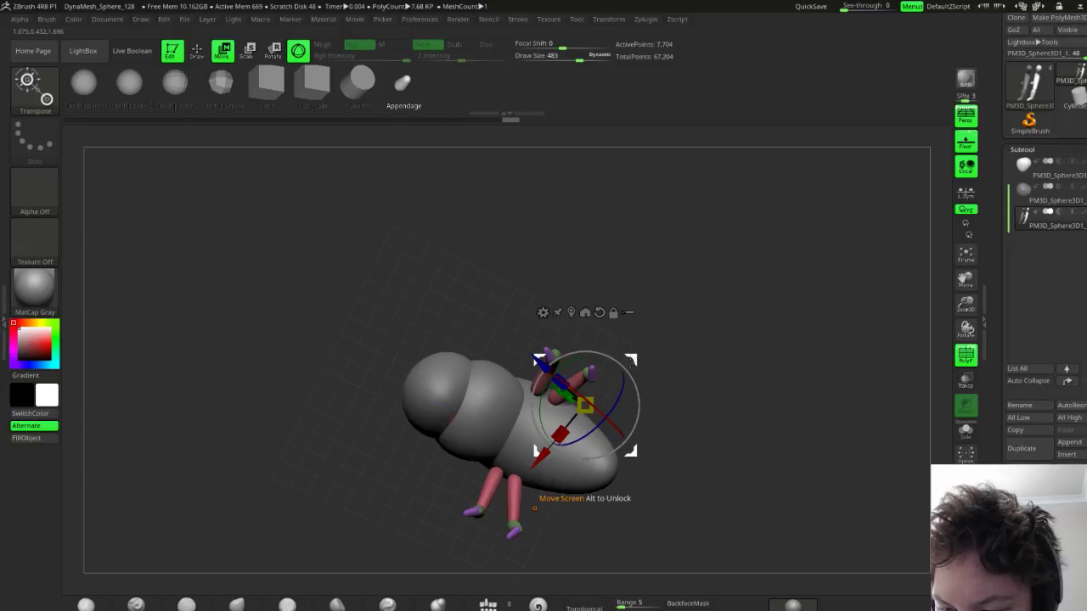
drag(630, 360, 593, 360)
drag(654, 399, 627, 361)
drag(594, 463, 581, 493)
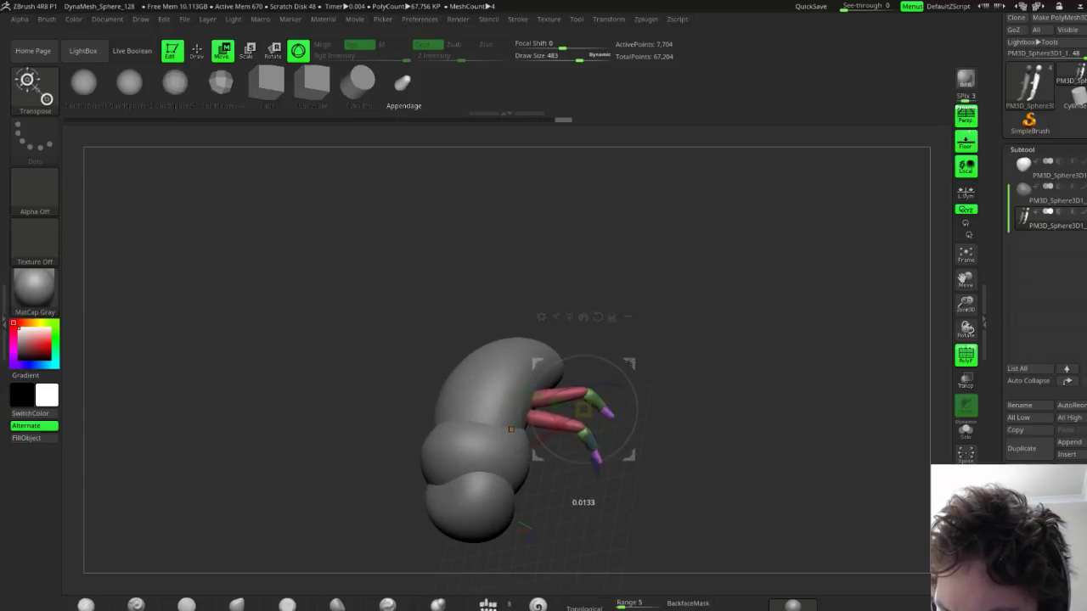
mouse_move(654, 355)
mouse_down()
mouse_move(701, 382)
mouse_move(625, 368)
mouse_up()
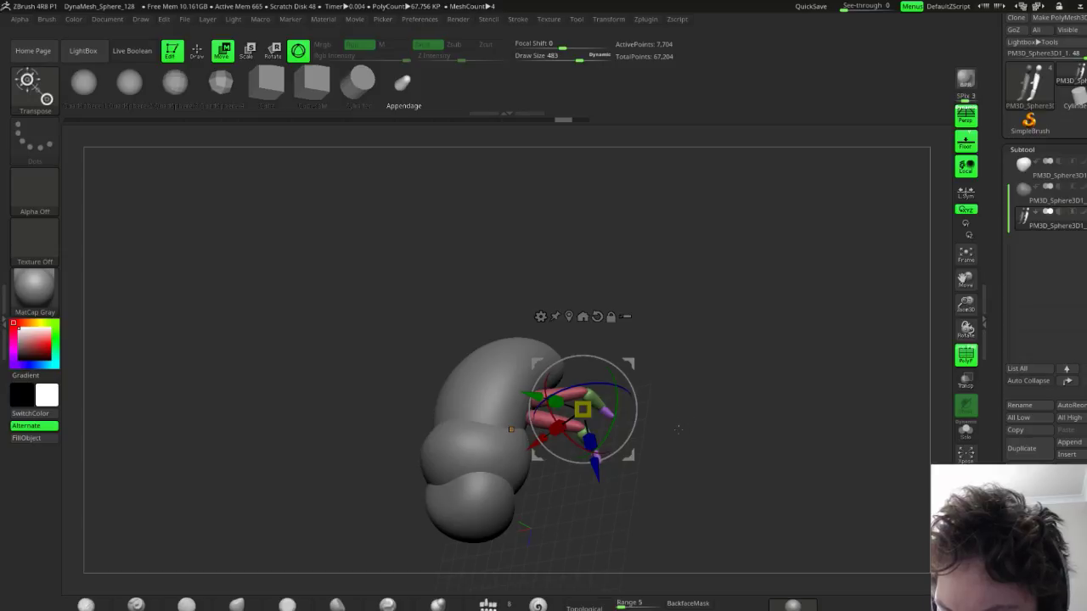
mouse_move(689, 382)
mouse_down()
mouse_move(682, 328)
mouse_move(657, 378)
mouse_up()
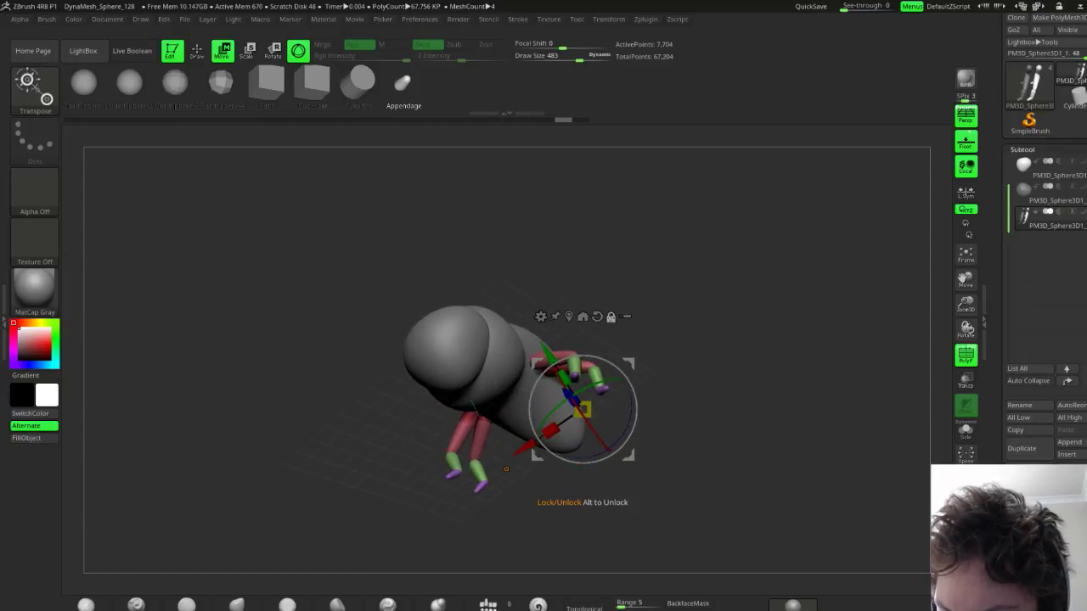
click(611, 317)
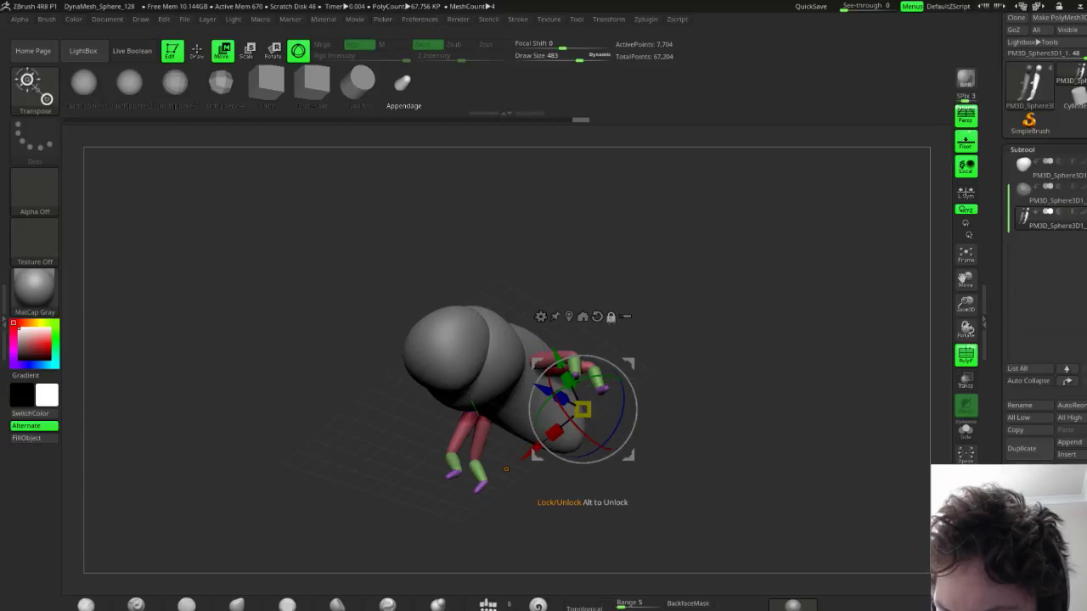
drag(629, 364, 708, 304)
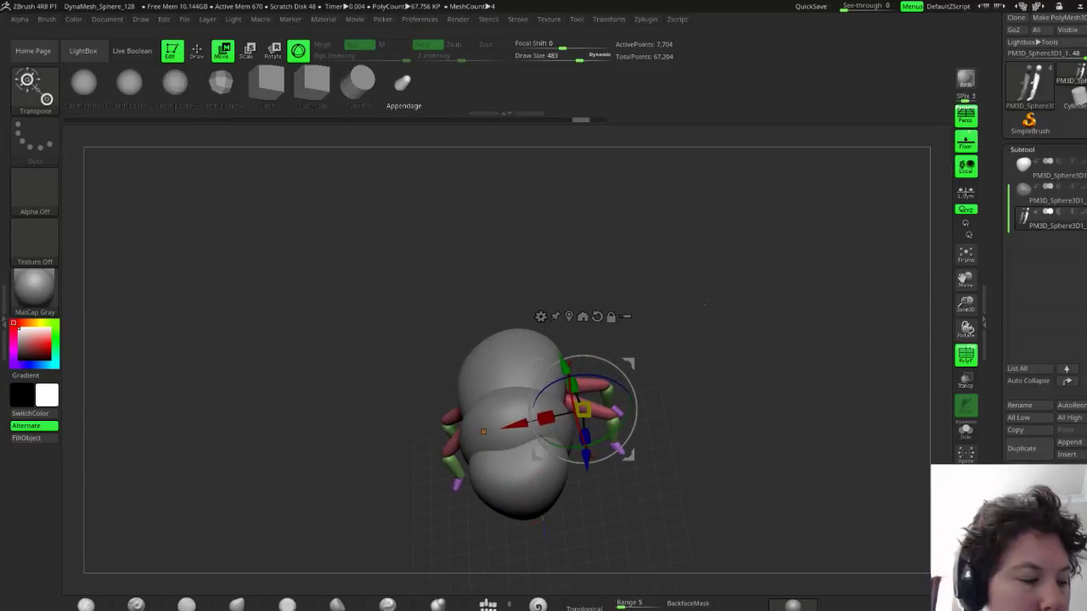
Check the symmetry settings, try to shift the legs sideways with the gizmo, and undo the last move
click(615, 20)
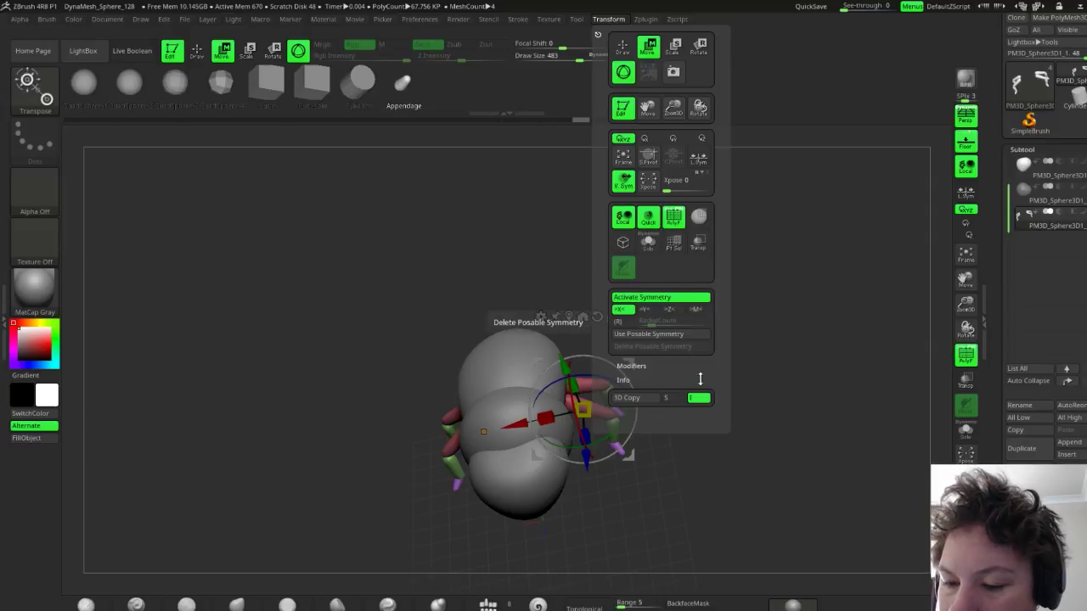
mouse_move(514, 418)
mouse_down()
mouse_move(720, 368)
mouse_move(516, 416)
mouse_move(530, 409)
mouse_up()
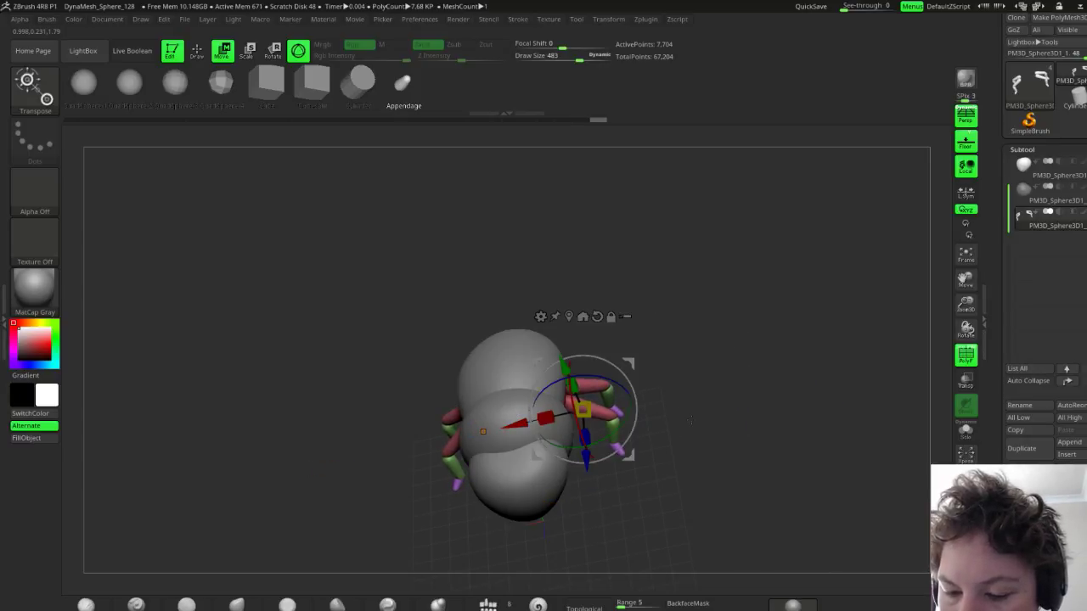
drag(688, 405, 668, 294)
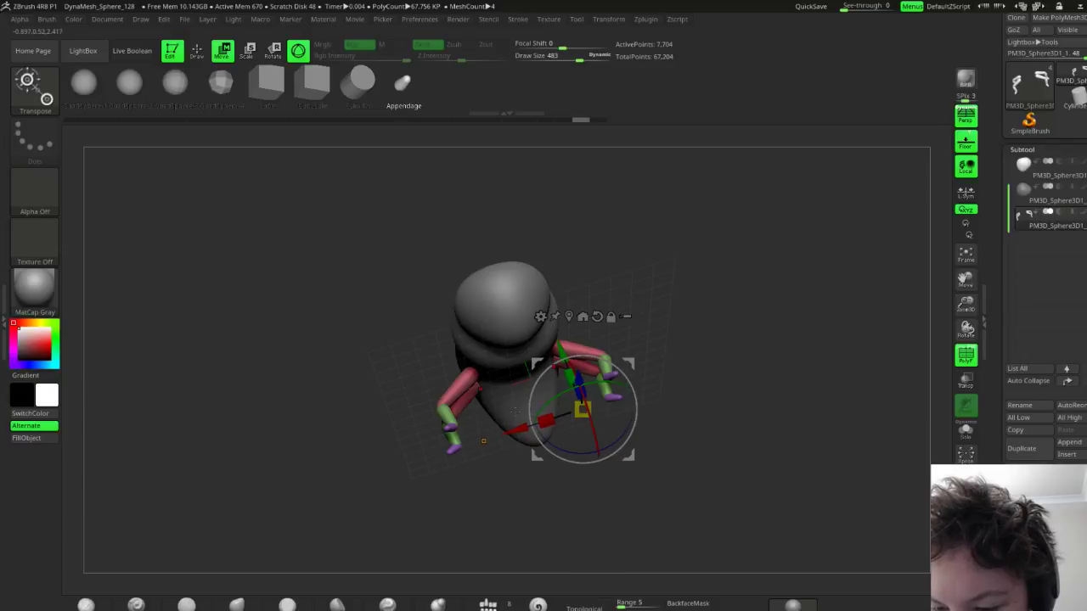
mouse_move(514, 411)
mouse_down()
mouse_move(510, 431)
mouse_move(523, 427)
mouse_up()
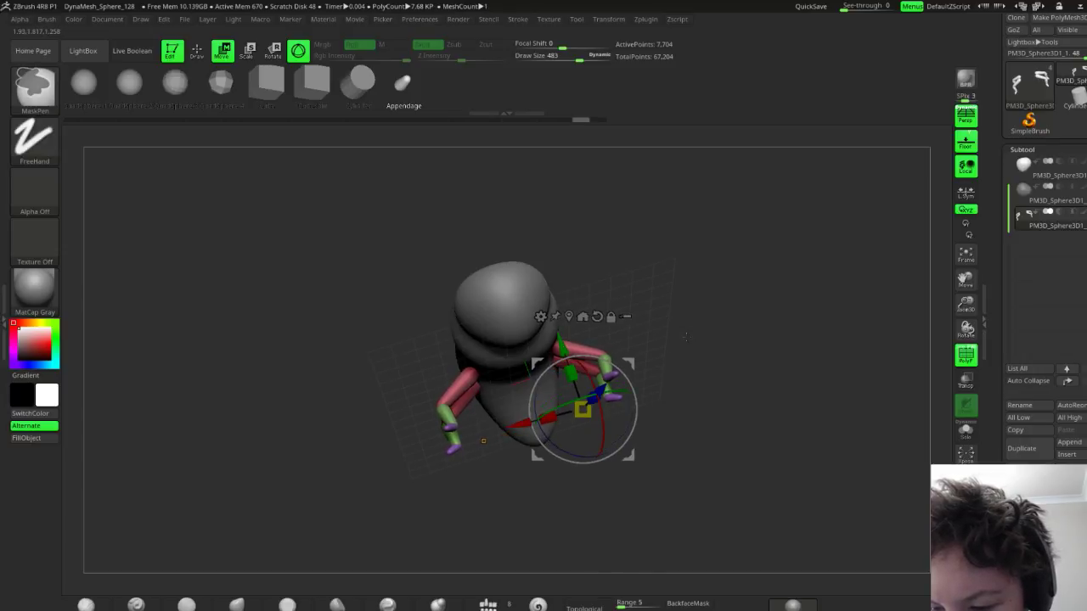
key(ctrl+z)
Review the symmetry options again and nudge the legs slightly along the gizmo's red axis
mouse_move(690, 334)
mouse_down()
mouse_move(686, 424)
mouse_move(638, 458)
mouse_move(721, 438)
mouse_move(672, 446)
mouse_move(717, 425)
mouse_up()
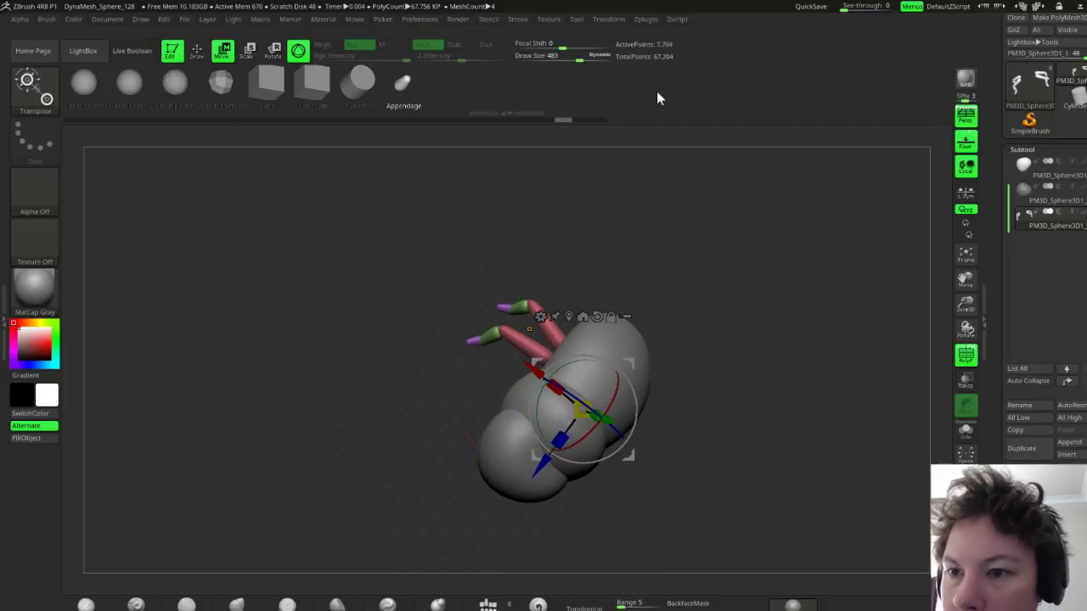
click(613, 19)
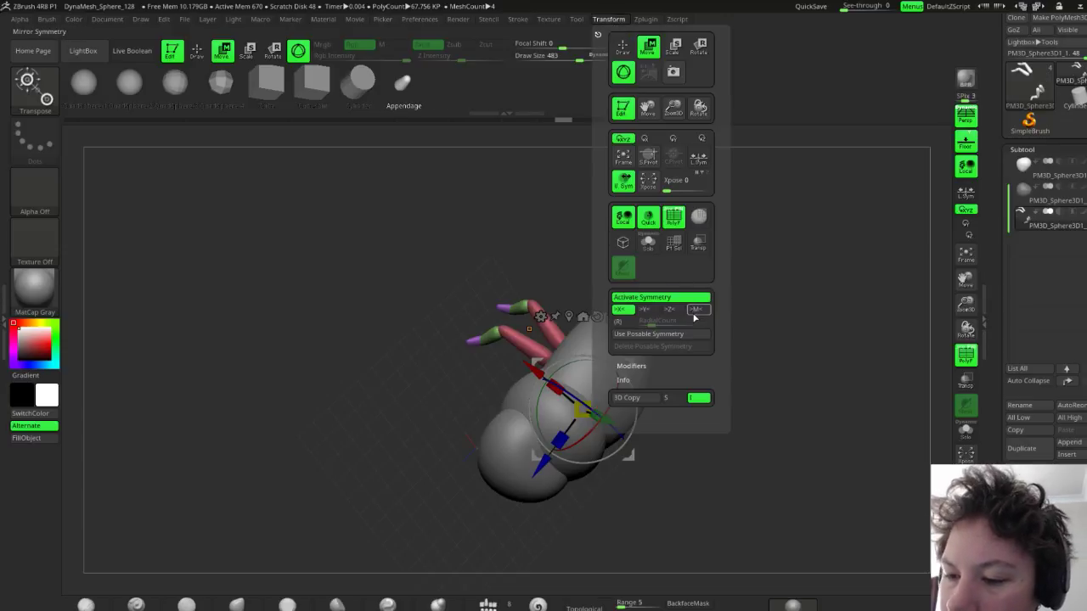
drag(633, 403, 661, 379)
drag(541, 380, 535, 380)
drag(671, 399, 651, 409)
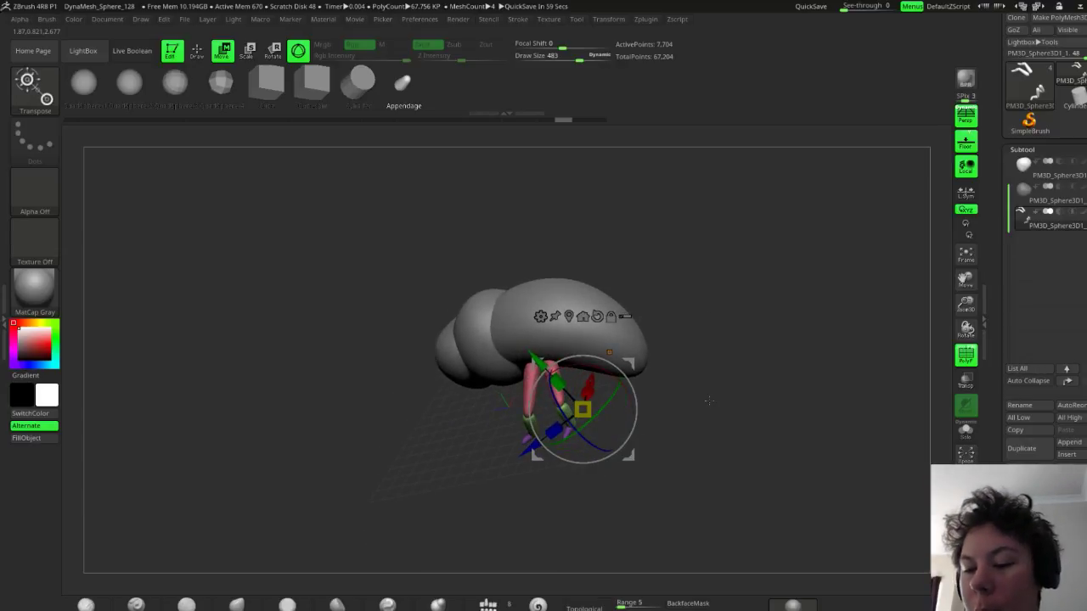
Return to drawing mode and hide the upper leg segments by polygroup, leaving the lower segments and feet displayed
drag(709, 400, 743, 353)
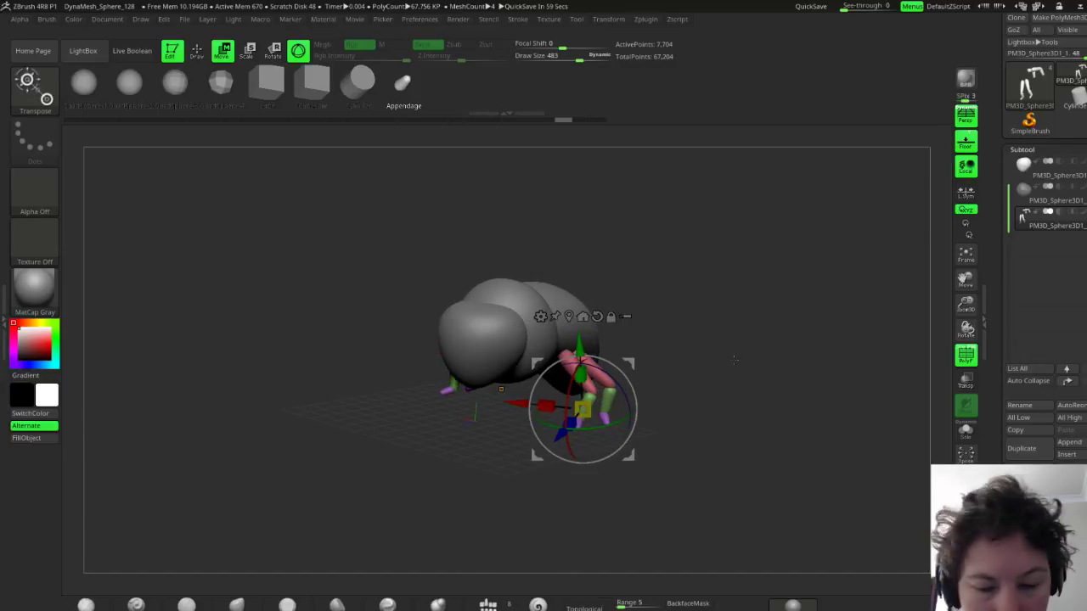
drag(680, 438, 751, 439)
mouse_move(677, 388)
mouse_down()
mouse_move(679, 456)
mouse_move(711, 440)
mouse_move(632, 342)
mouse_up()
key(q)
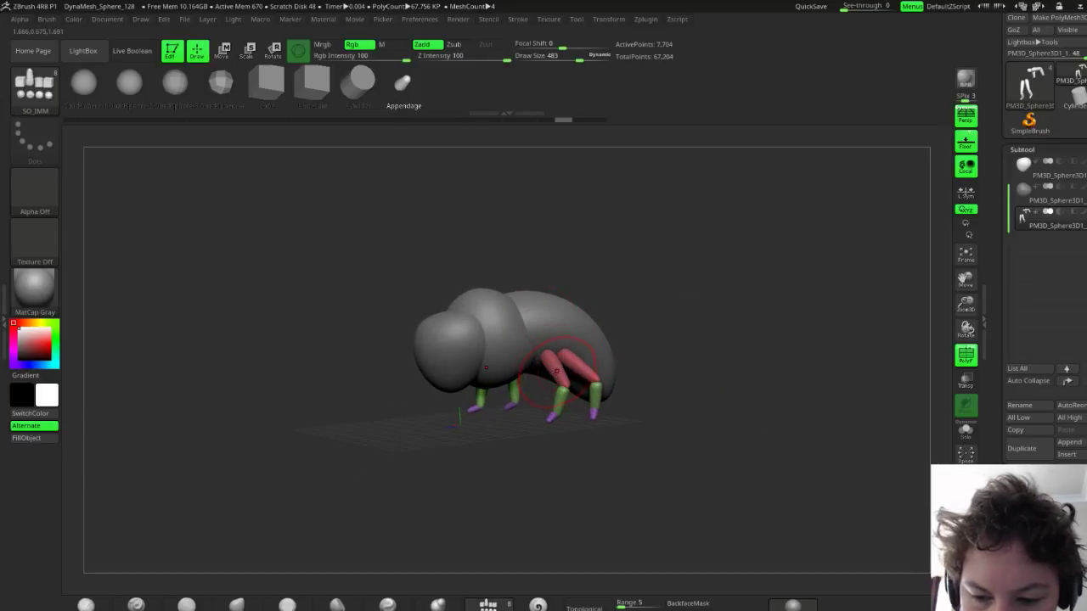
key(b)
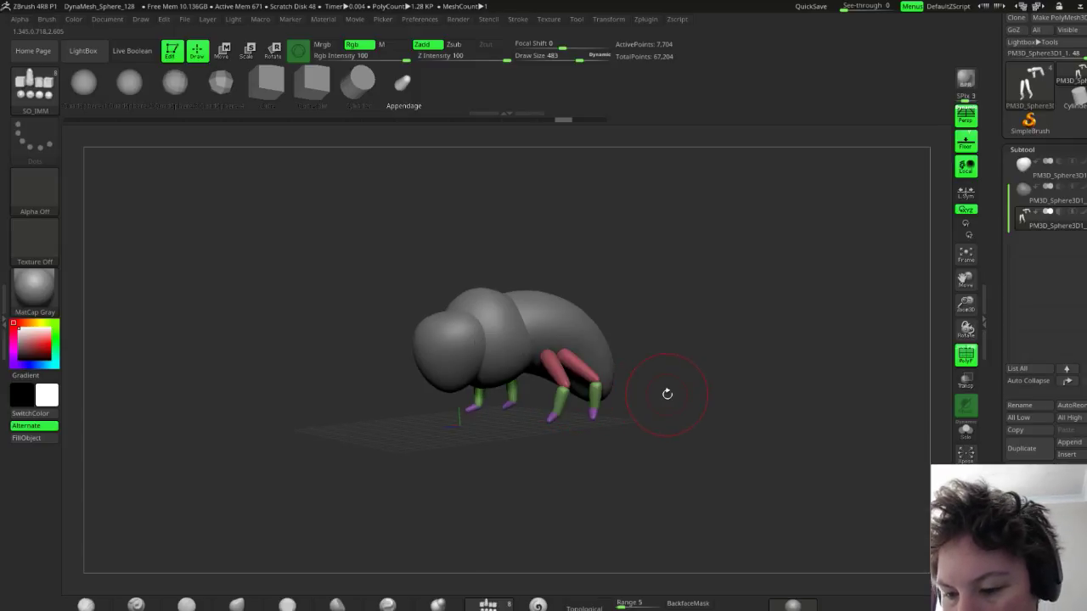
drag(653, 386, 628, 397)
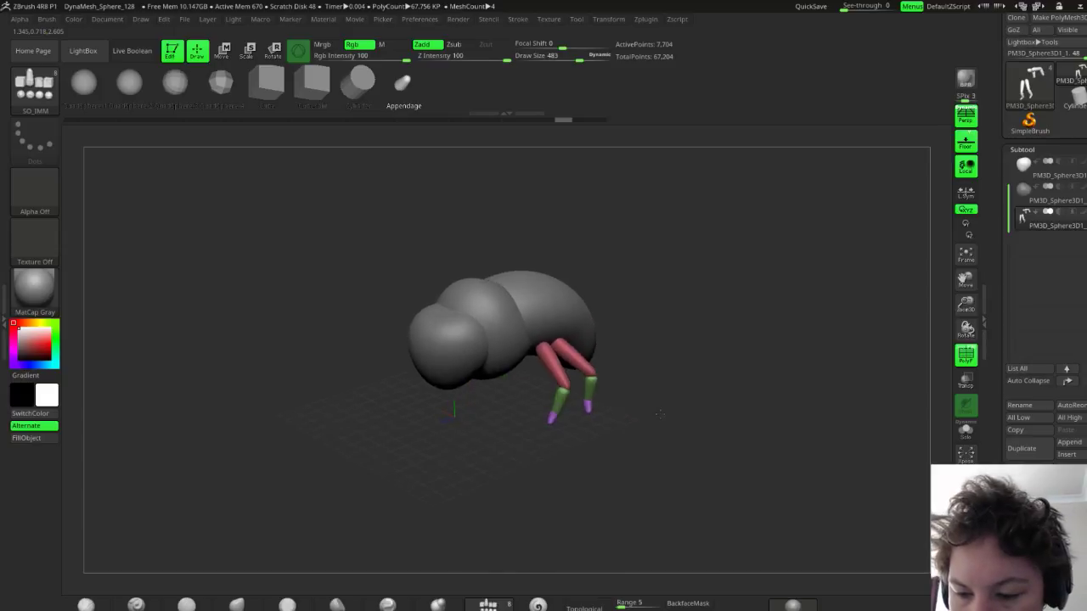
key(ctrl)
key(ctrl+shift)
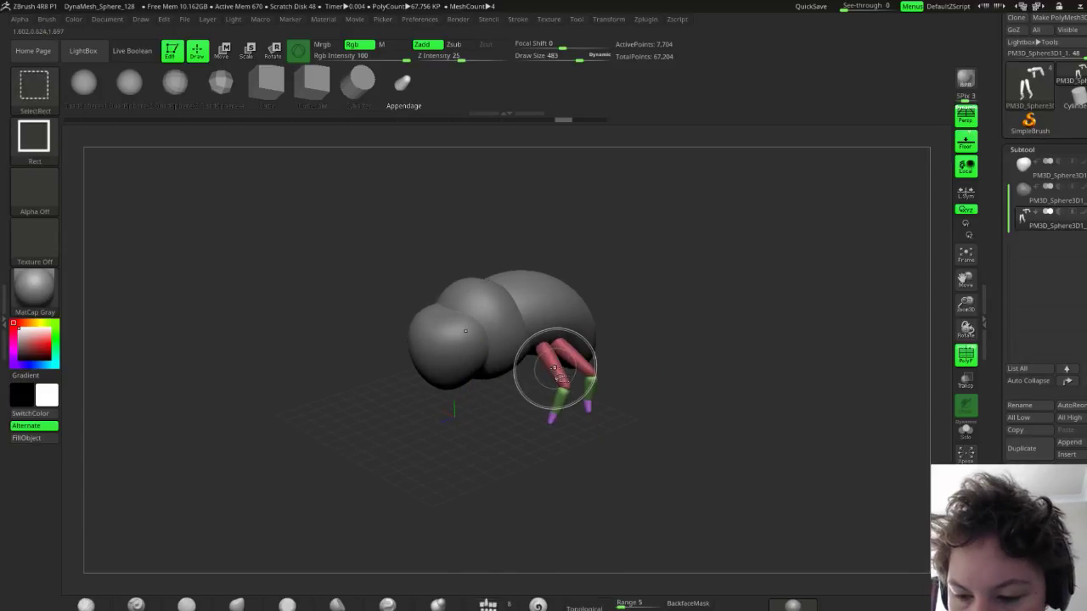
ctrl+shift+click(565, 397)
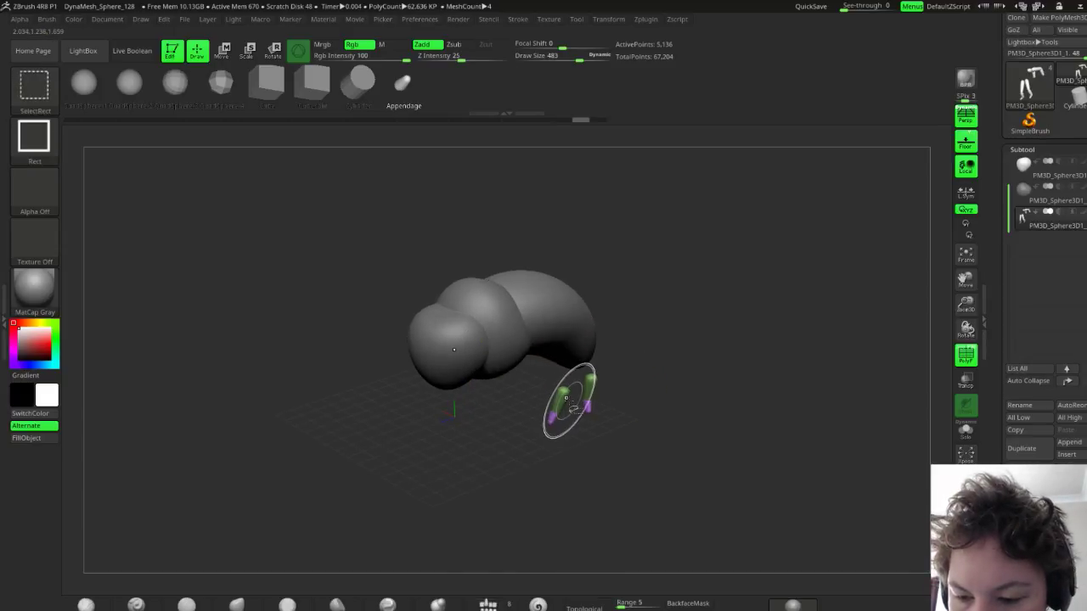
Hide the green lower leg segments as well, check the remaining feet, and redisplay all leg segments
ctrl+shift+click(563, 397)
mouse_move(556, 409)
mouse_down()
mouse_move(671, 379)
mouse_move(660, 371)
mouse_up()
key(ctrl)
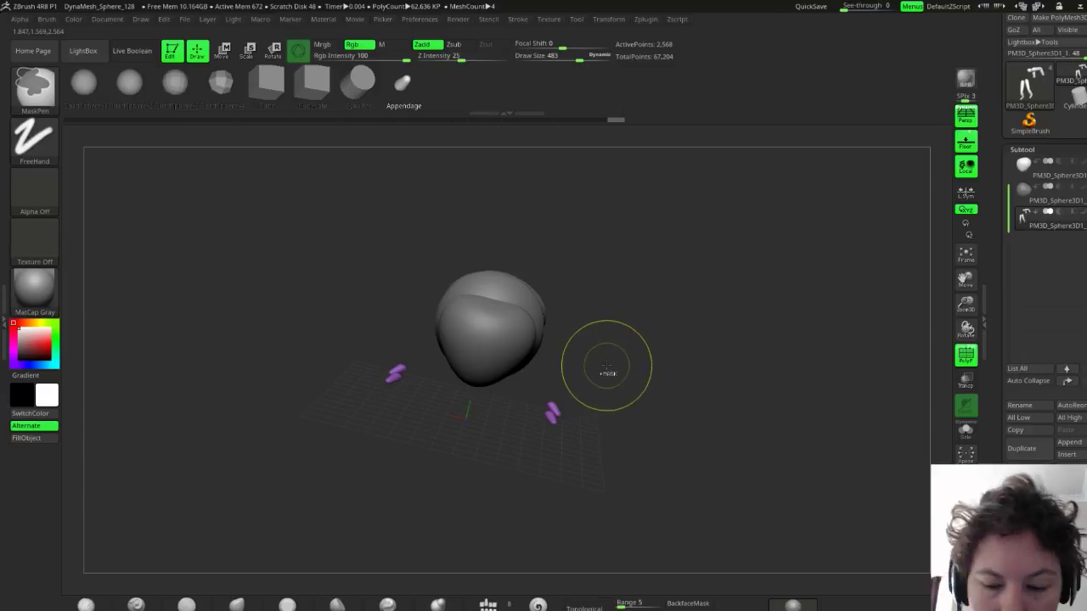
ctrl+shift+click(607, 373)
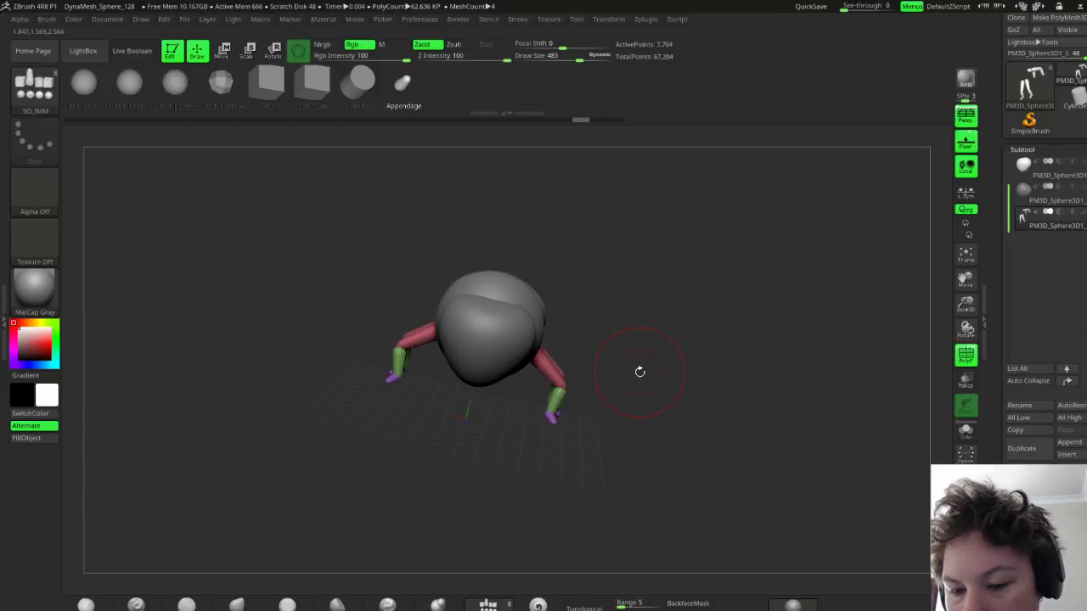
mouse_move(640, 372)
mouse_down()
mouse_move(611, 373)
mouse_move(641, 368)
mouse_up()
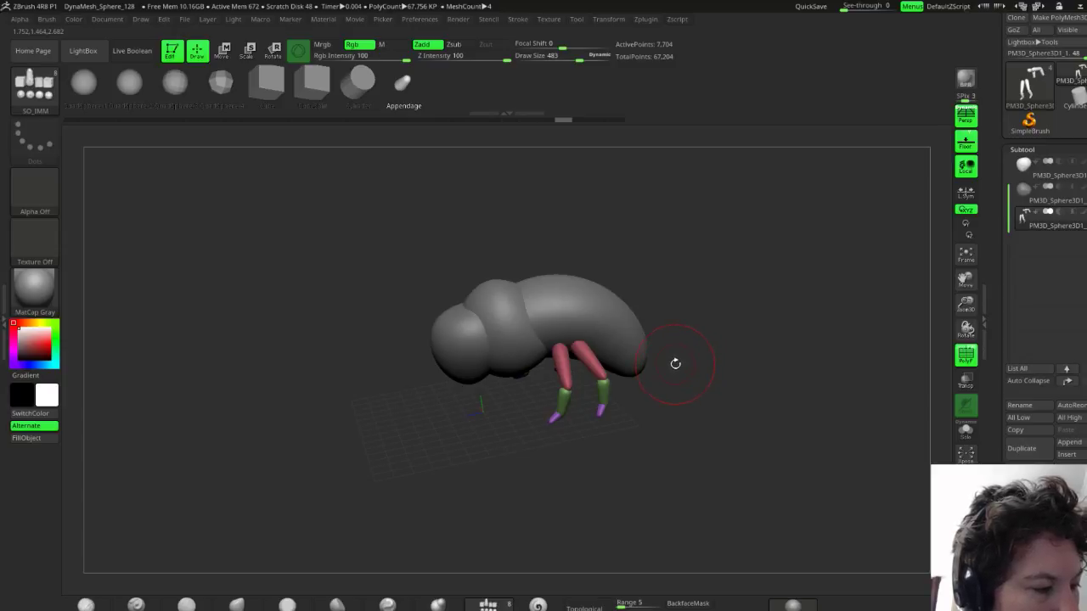
key(ctrl+w)
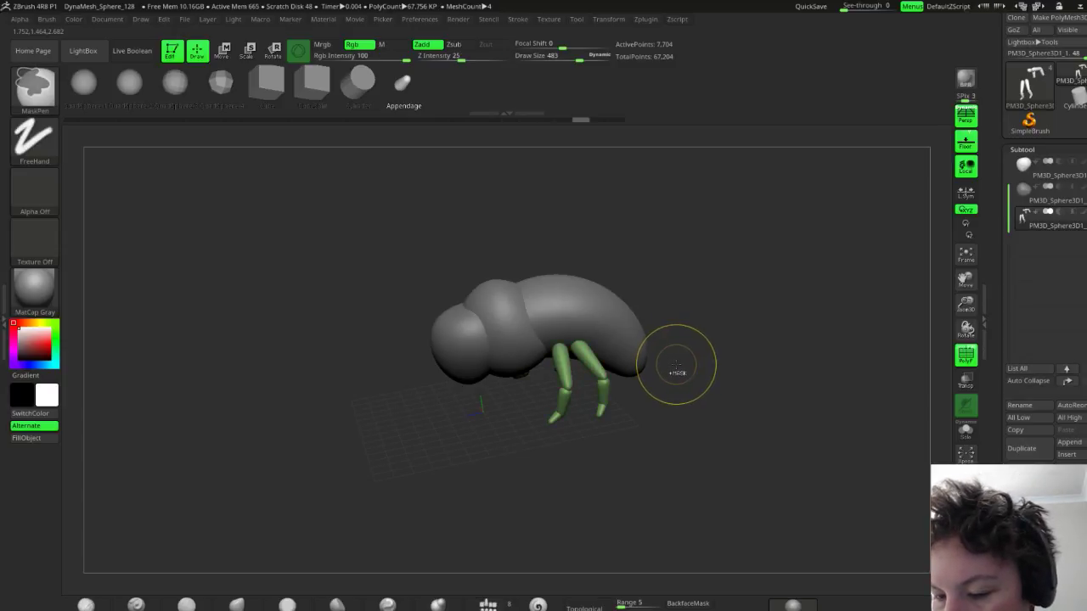
ctrl+click(676, 367)
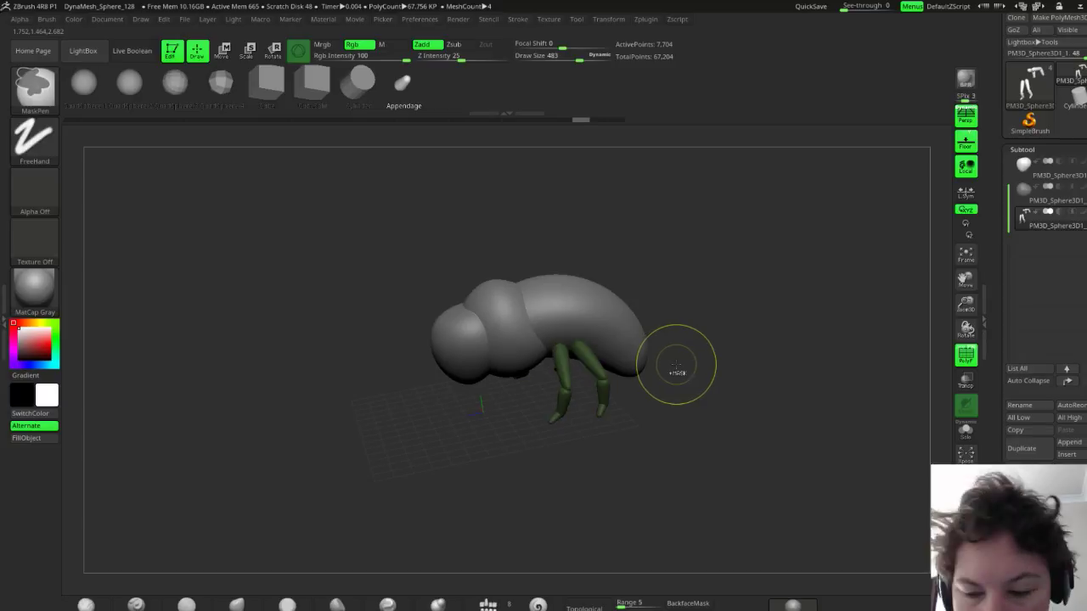
key(ctrl+z)
key(ctrl+z)
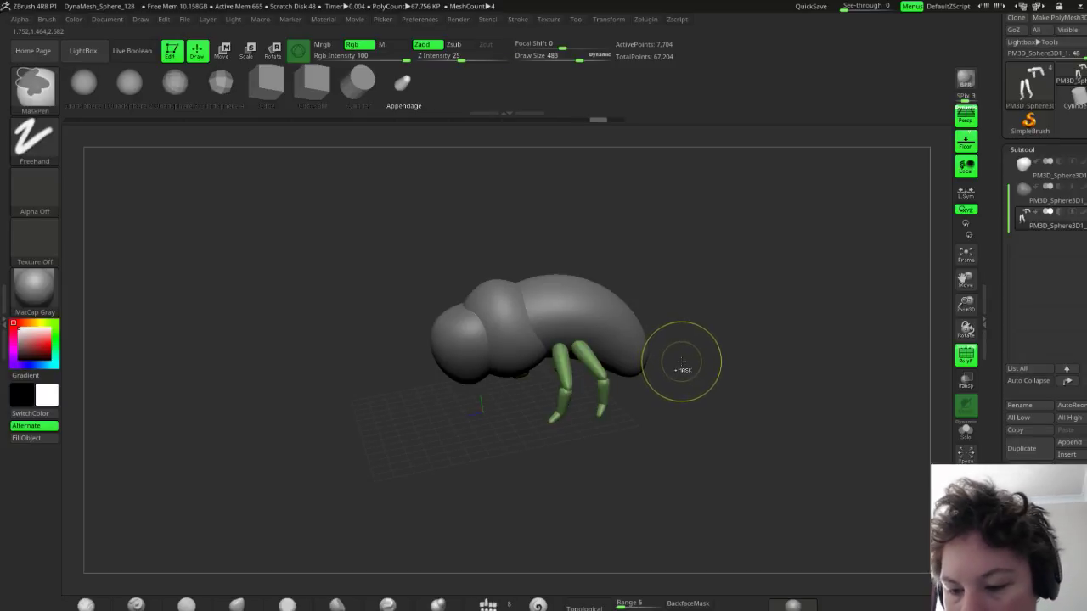
ctrl+click(682, 363)
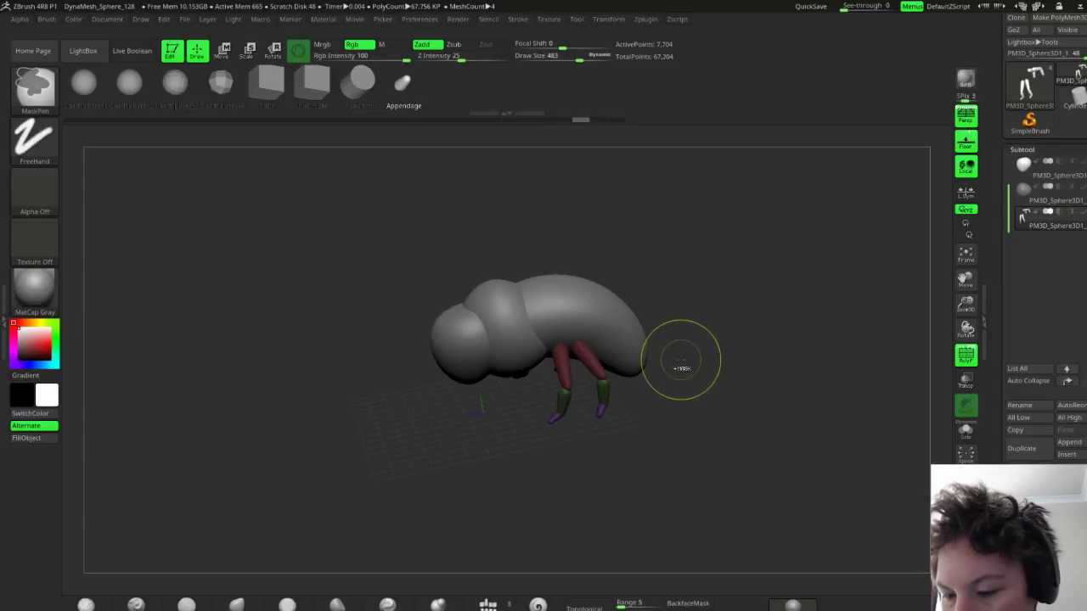
drag(684, 371, 655, 392)
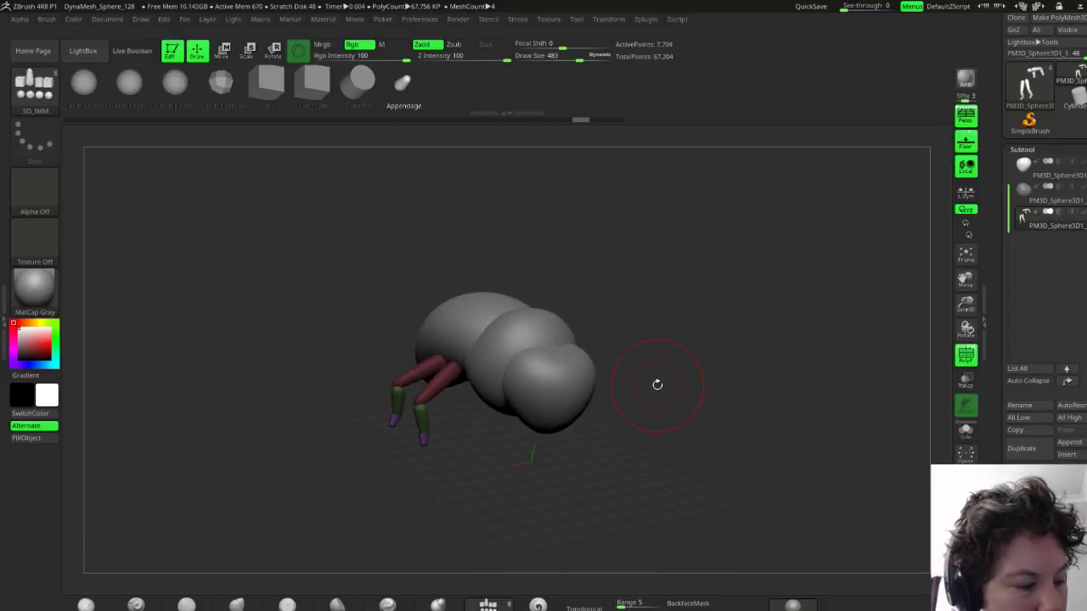
ctrl+click(667, 379)
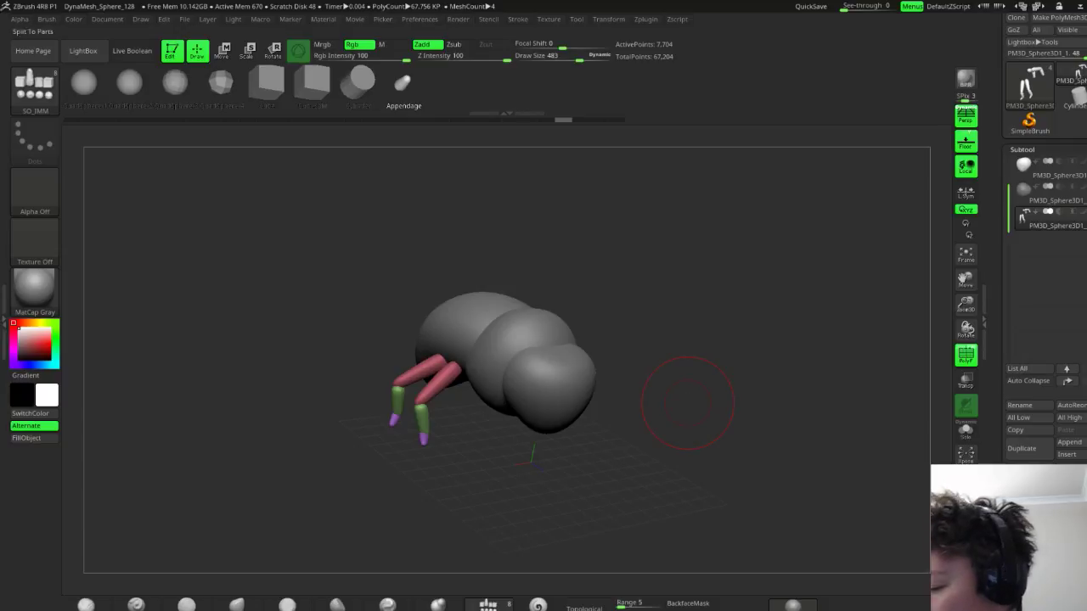
Assign each leg segment its own polygroup with Auto Groups
drag(994, 500, 1000, 411)
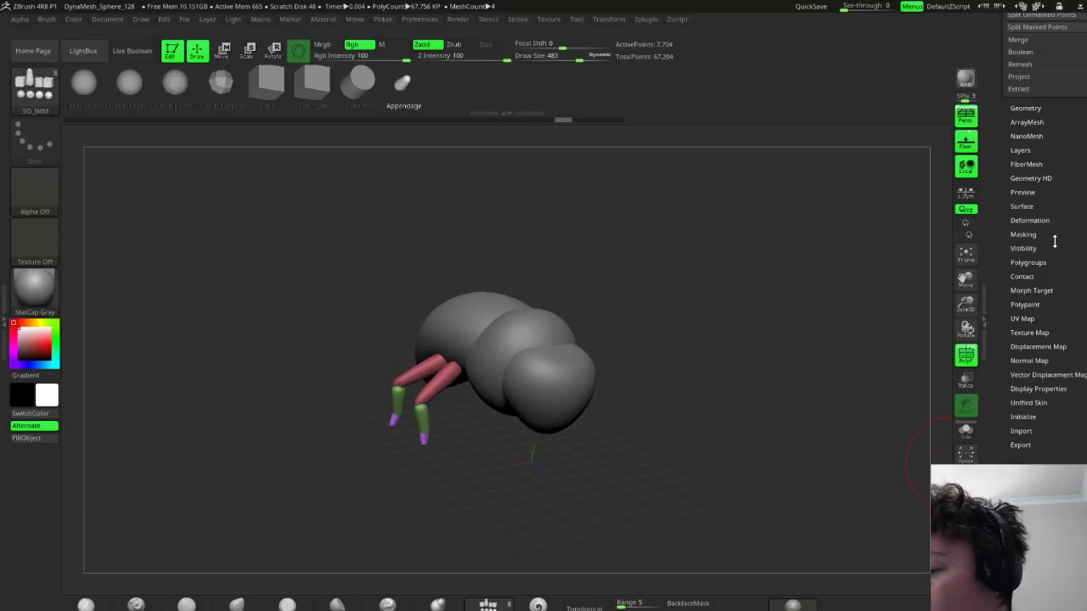
click(1032, 263)
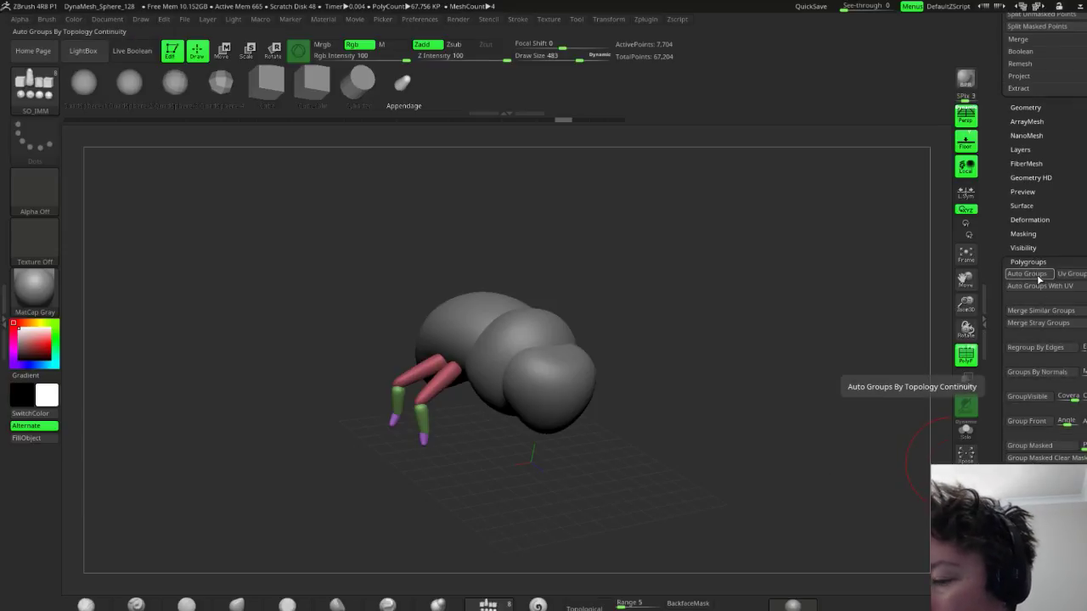
click(1036, 277)
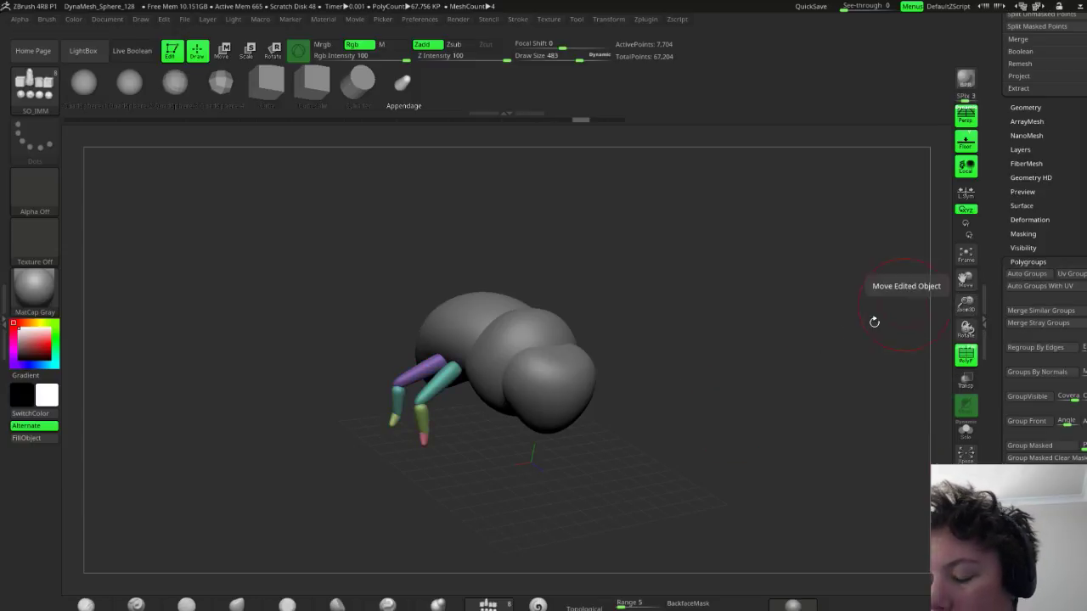
Hide every segment of the rear leg pair by polygroup on both sides of the body, leaving the front pair displayed
drag(874, 317, 697, 386)
drag(677, 264, 660, 350)
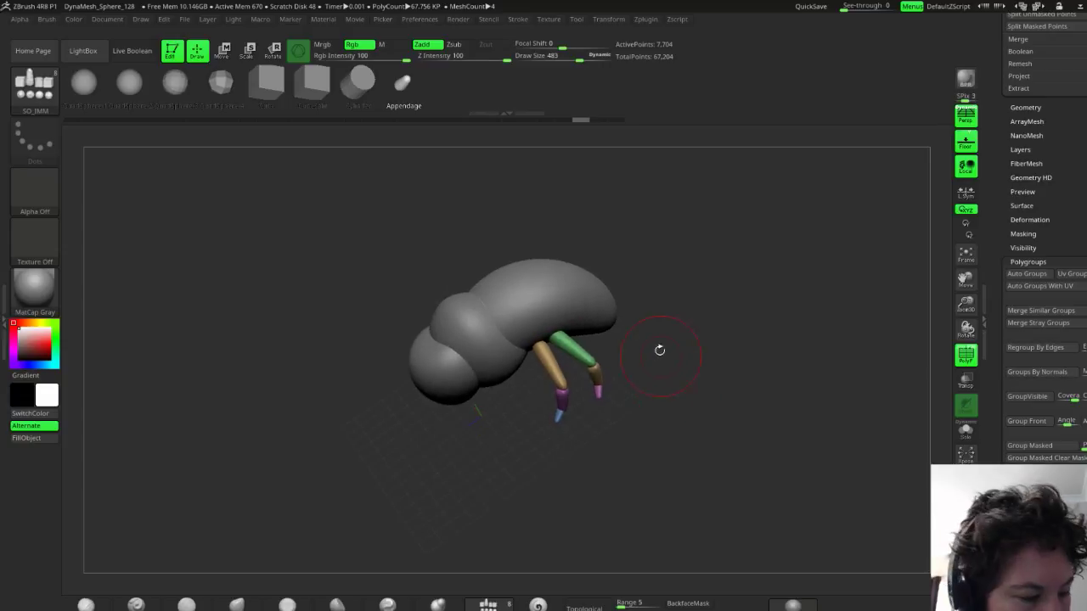
key(ctrl+shift)
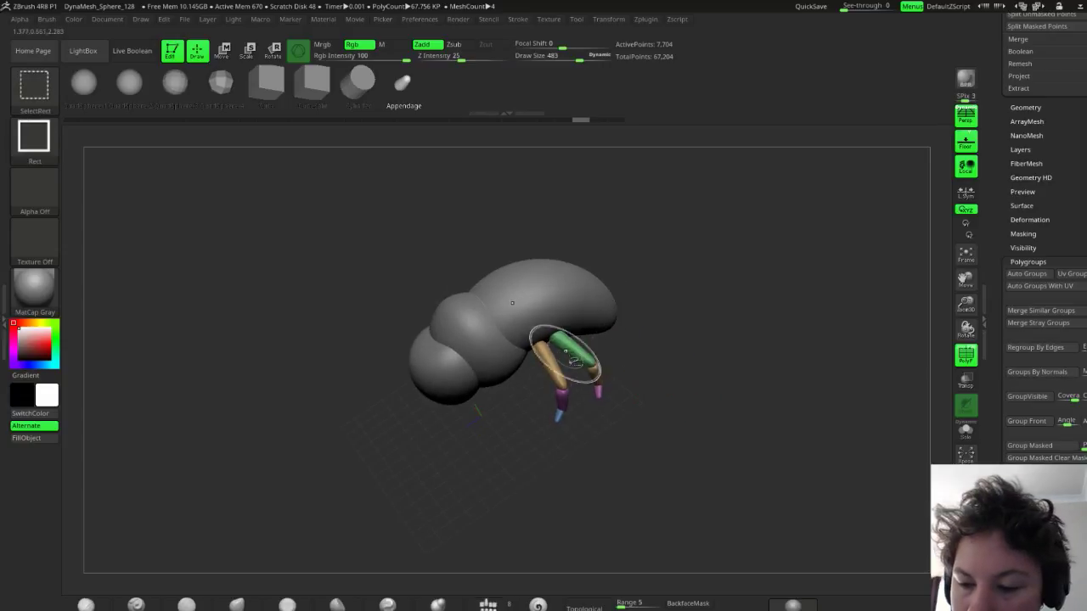
ctrl+shift+click(577, 355)
ctrl+shift+click(592, 382)
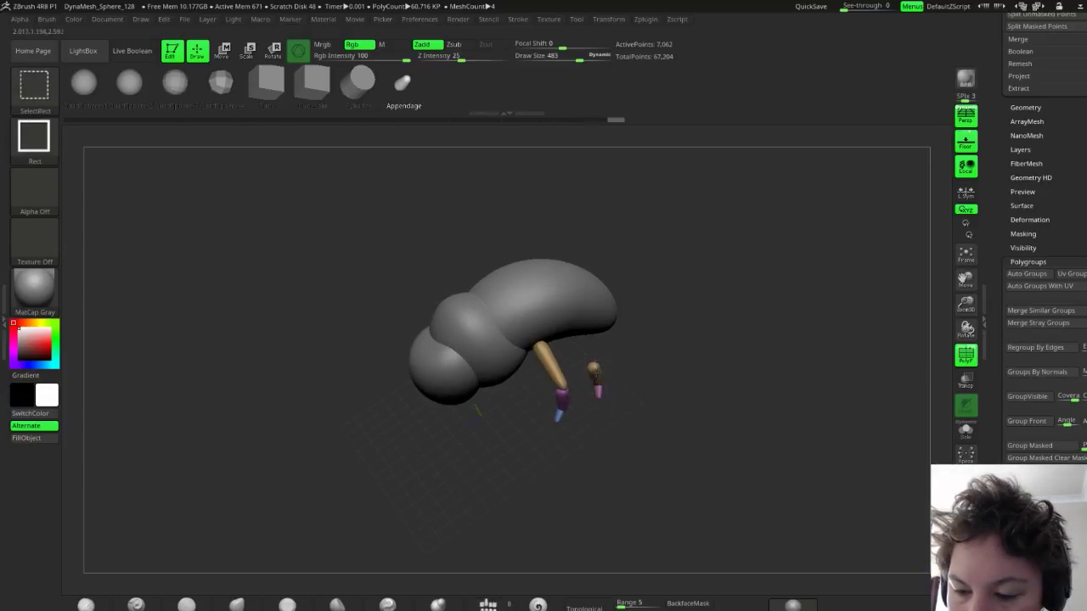
mouse_move(646, 388)
mouse_down()
mouse_move(669, 456)
mouse_move(718, 446)
mouse_move(594, 432)
mouse_move(575, 461)
mouse_move(617, 399)
mouse_up()
key(ctrl+shift)
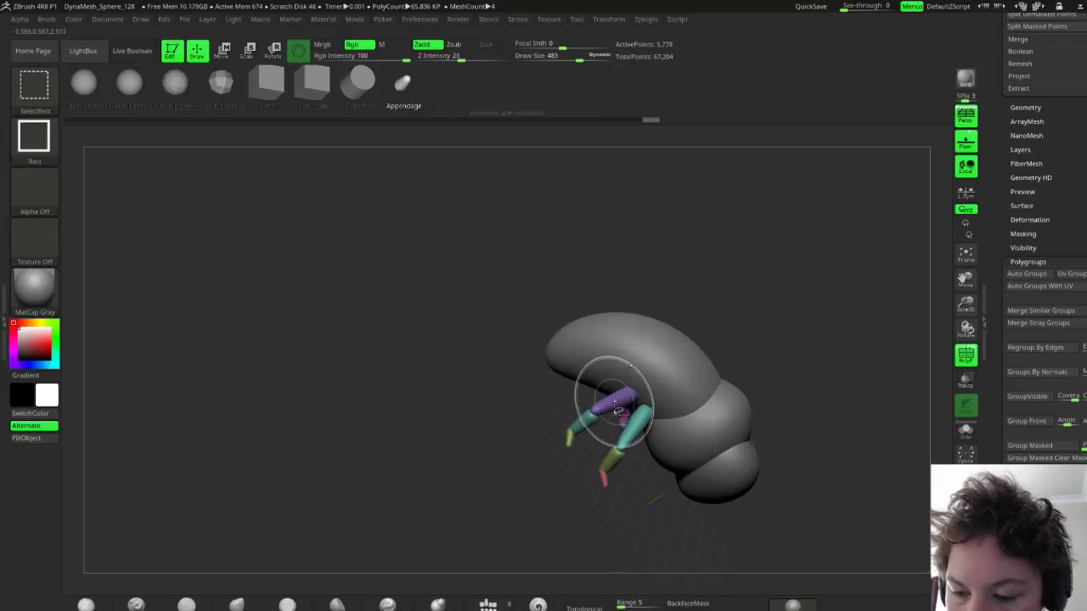
ctrl+shift+click(606, 403)
ctrl+shift+click(586, 424)
ctrl+shift+click(567, 435)
mouse_move(776, 357)
mouse_down()
mouse_move(790, 366)
mouse_move(804, 357)
mouse_move(795, 273)
mouse_move(802, 293)
mouse_move(786, 316)
mouse_move(767, 314)
mouse_move(793, 332)
mouse_move(776, 330)
mouse_up()
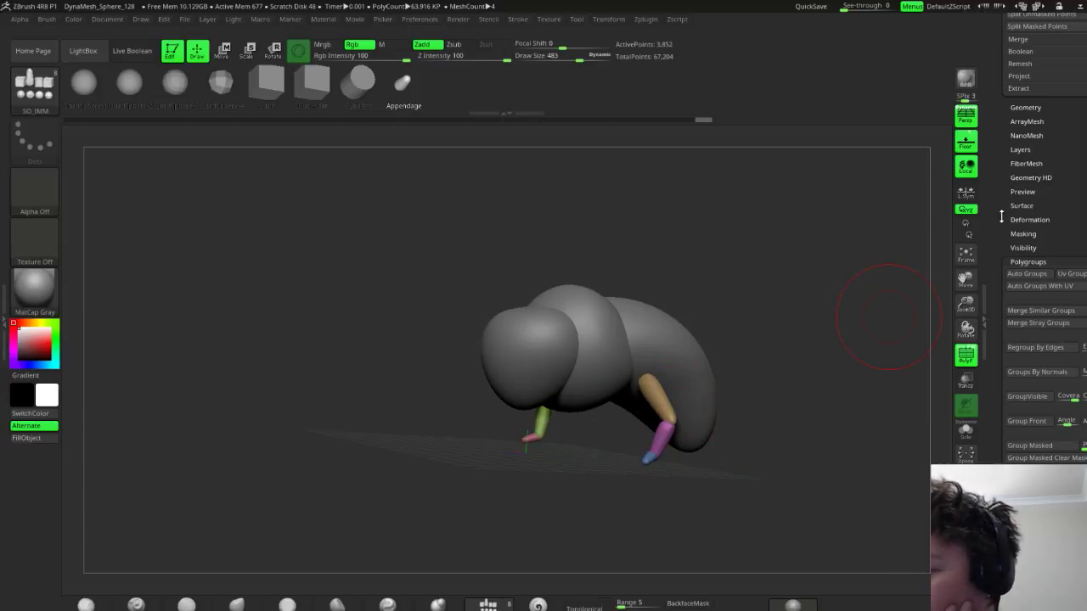
Try to apply Mirror And Weld to the leg pair that is still displayed
drag(1002, 213, 1027, 342)
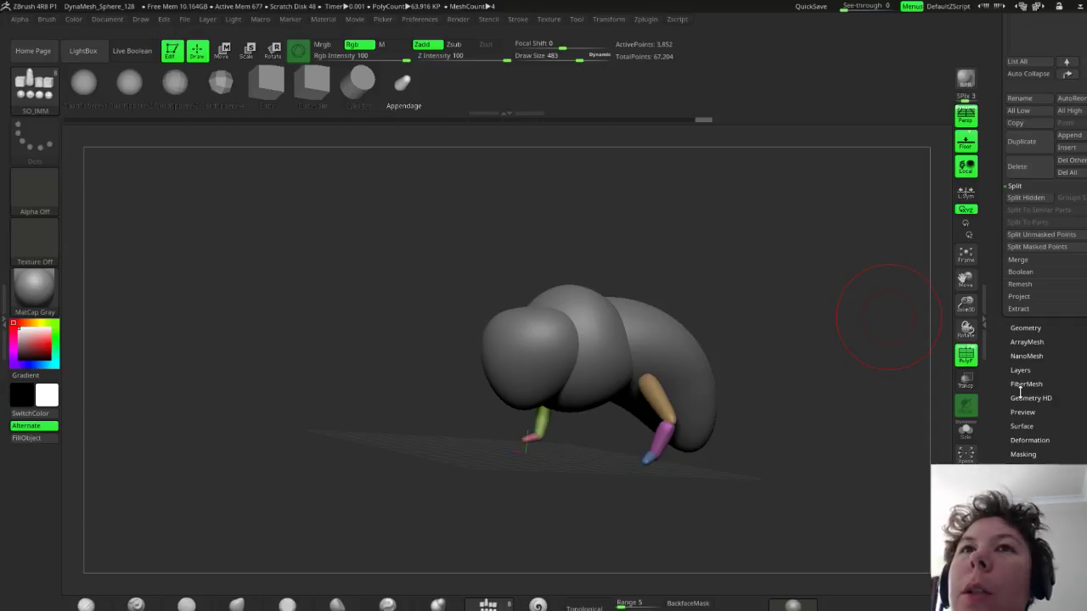
click(1043, 329)
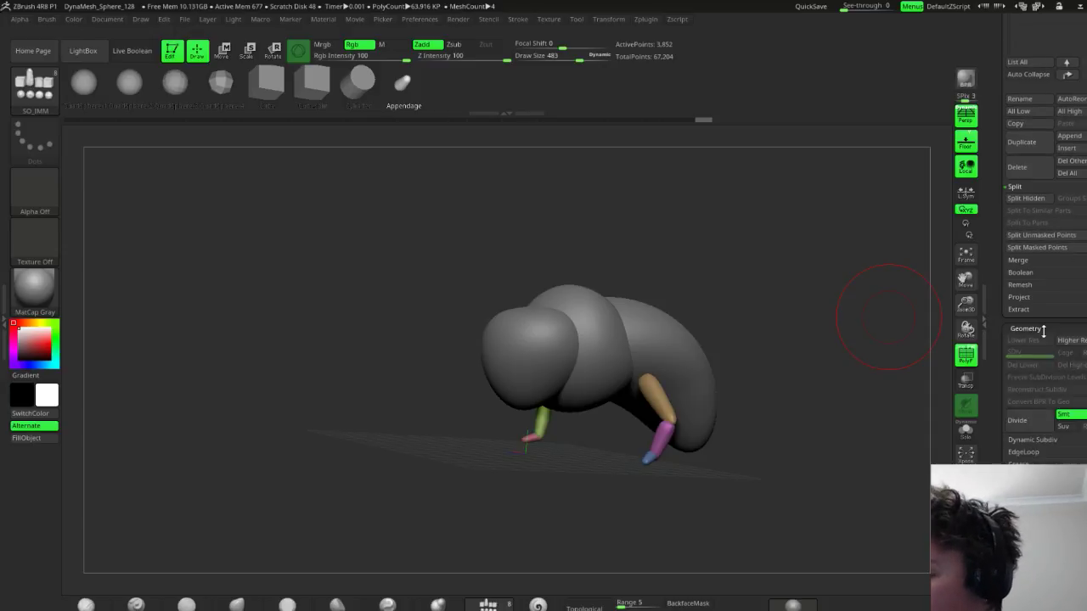
scroll(995, 388, down, 7)
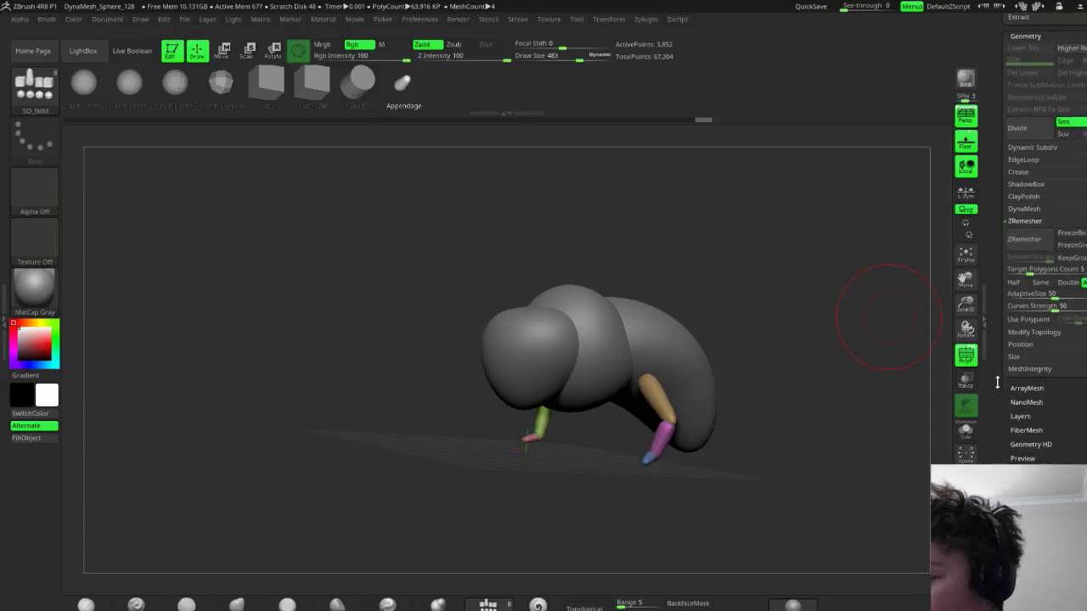
click(1035, 330)
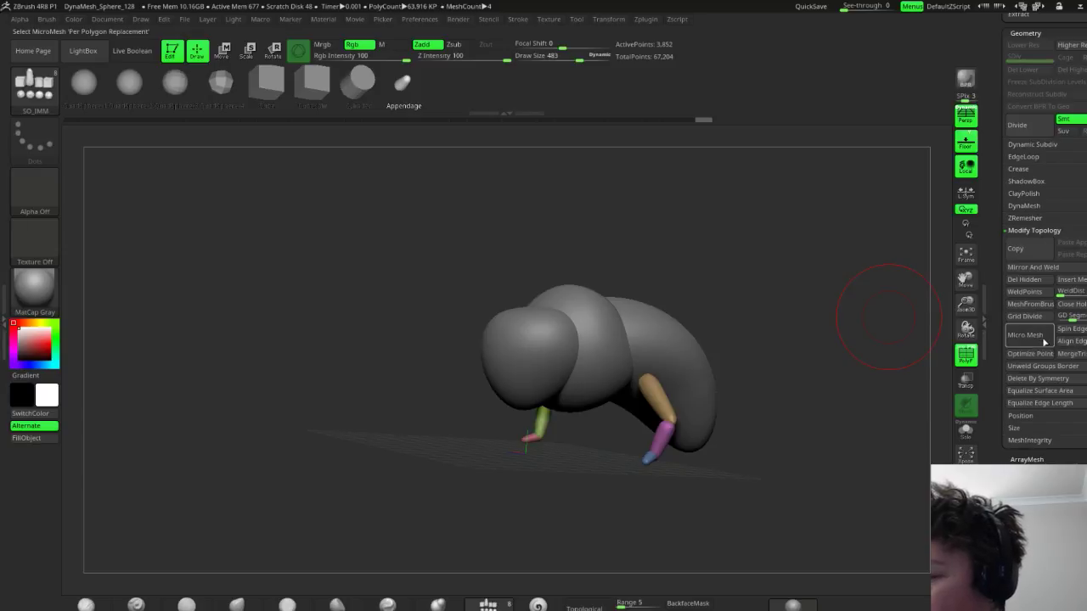
click(1045, 268)
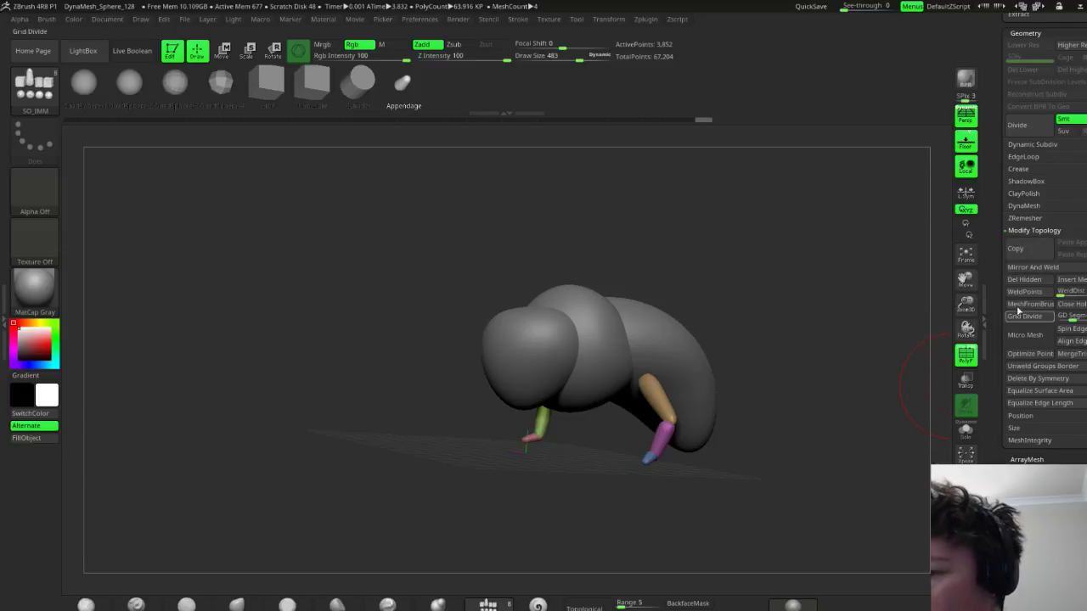
Split the hidden rear legs into their own subtool and apply Mirror And Weld to the front leg pair
drag(1000, 142, 1001, 264)
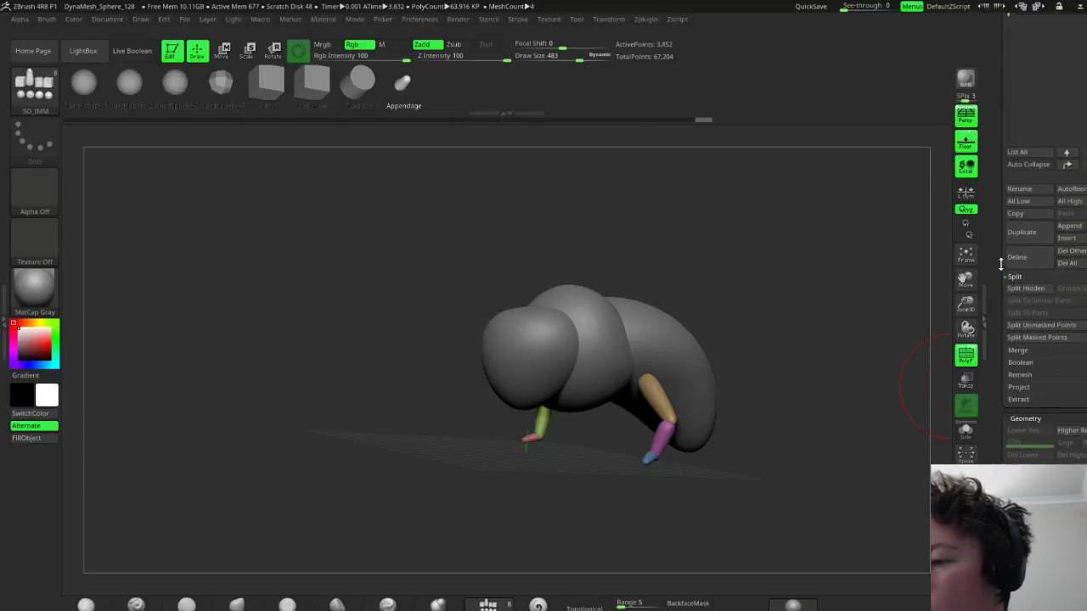
ctrl+shift+click(1001, 264)
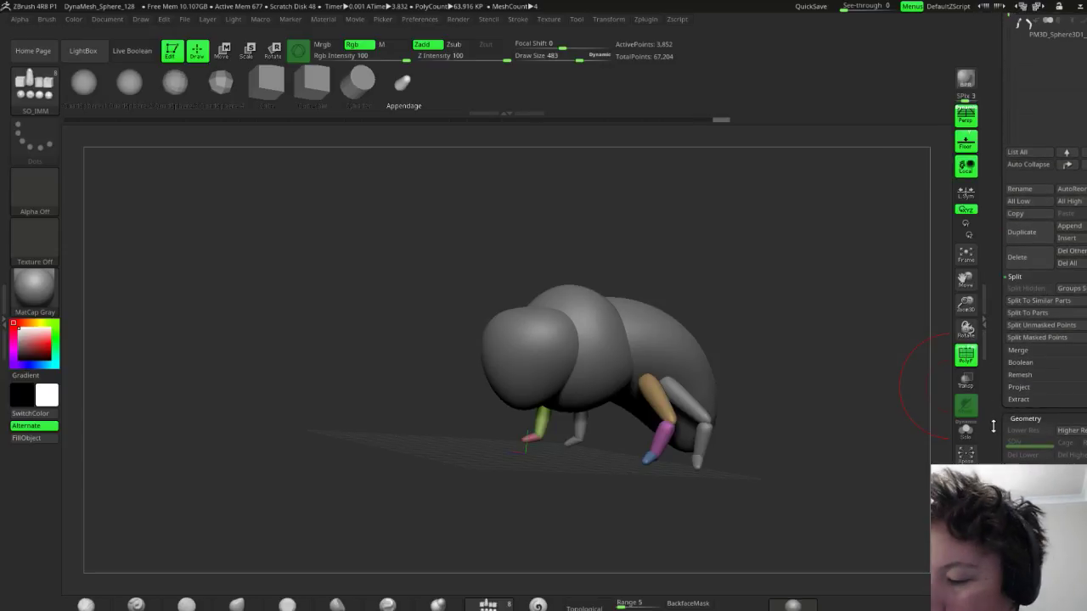
drag(993, 426, 1028, 326)
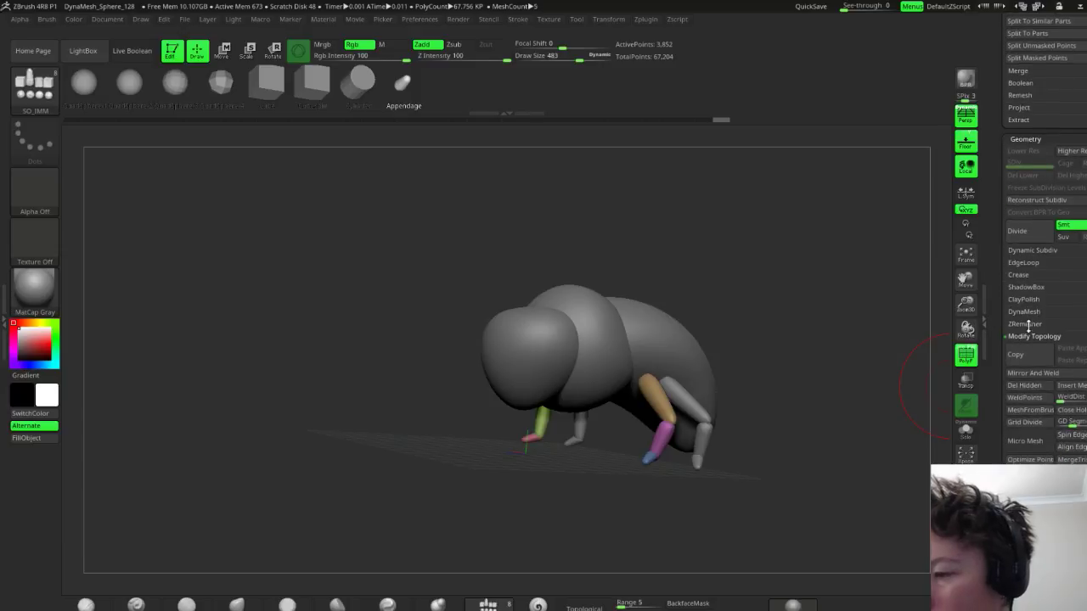
click(1019, 398)
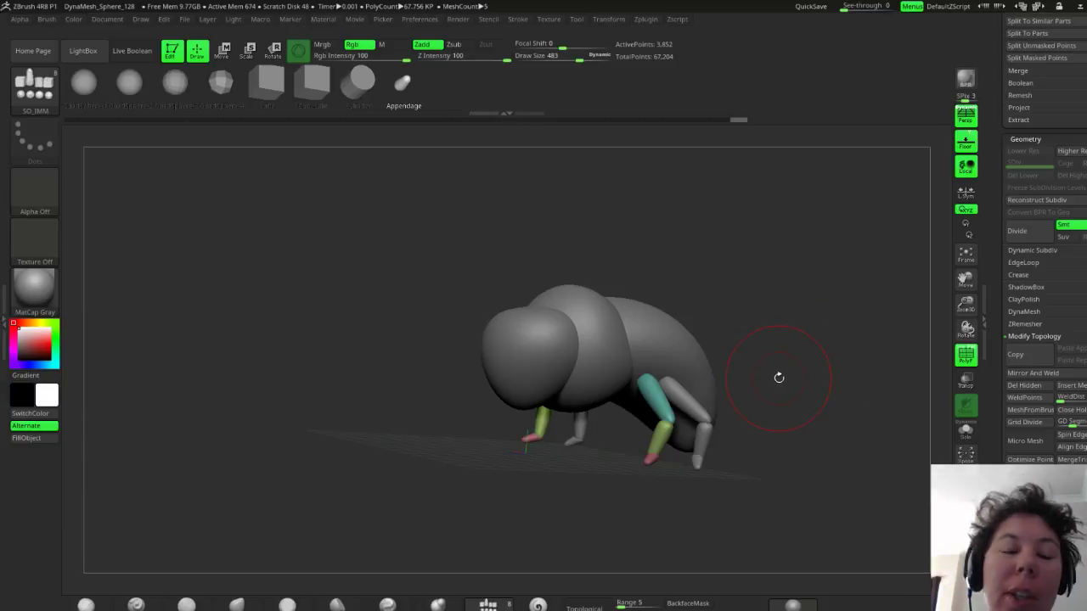
drag(786, 407, 765, 421)
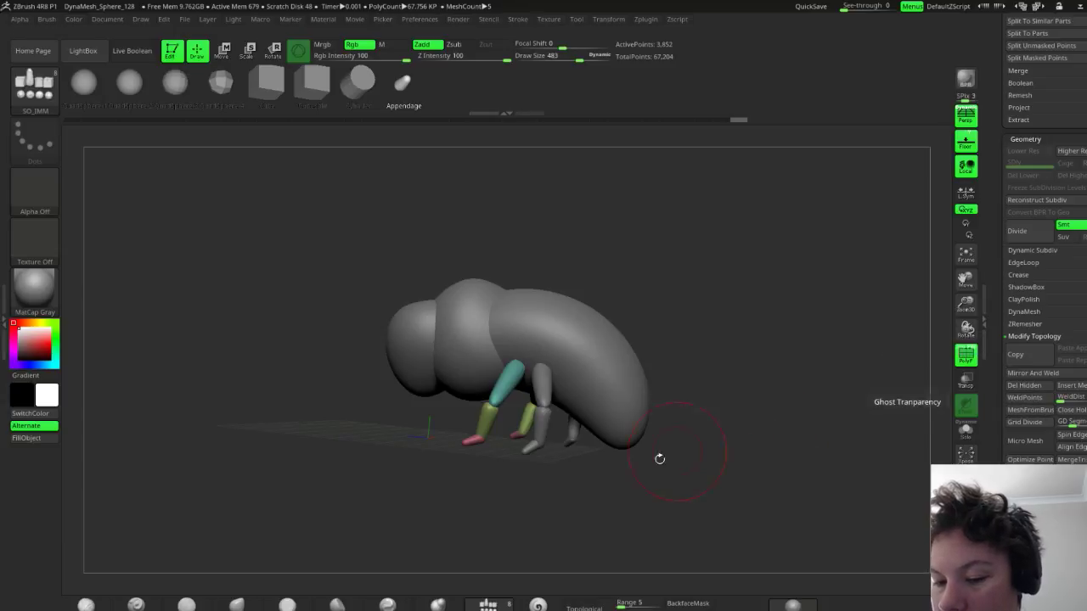
drag(657, 456, 724, 442)
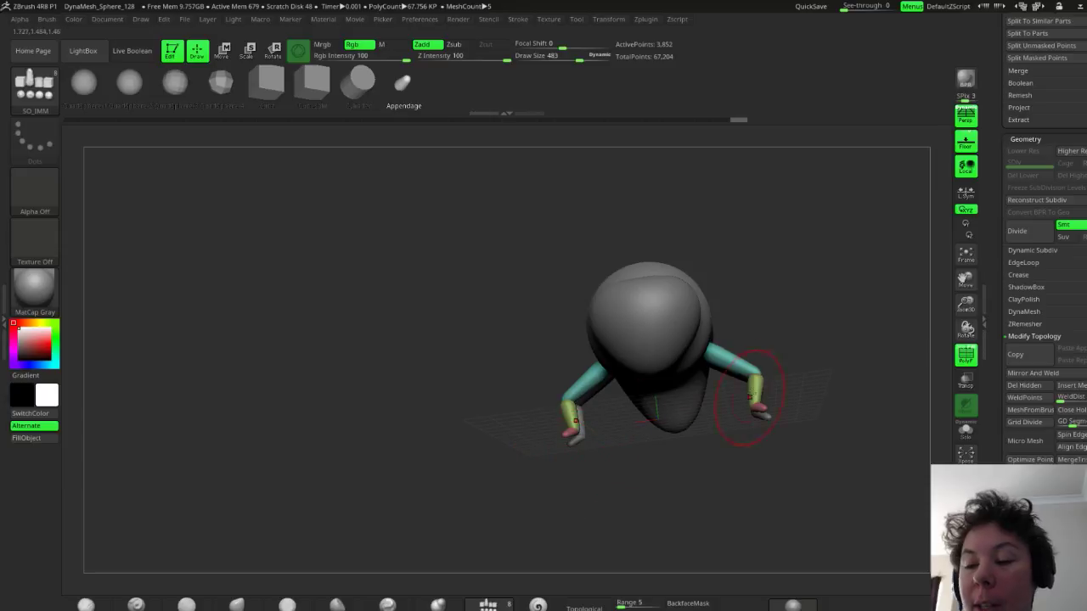
drag(749, 397, 779, 404)
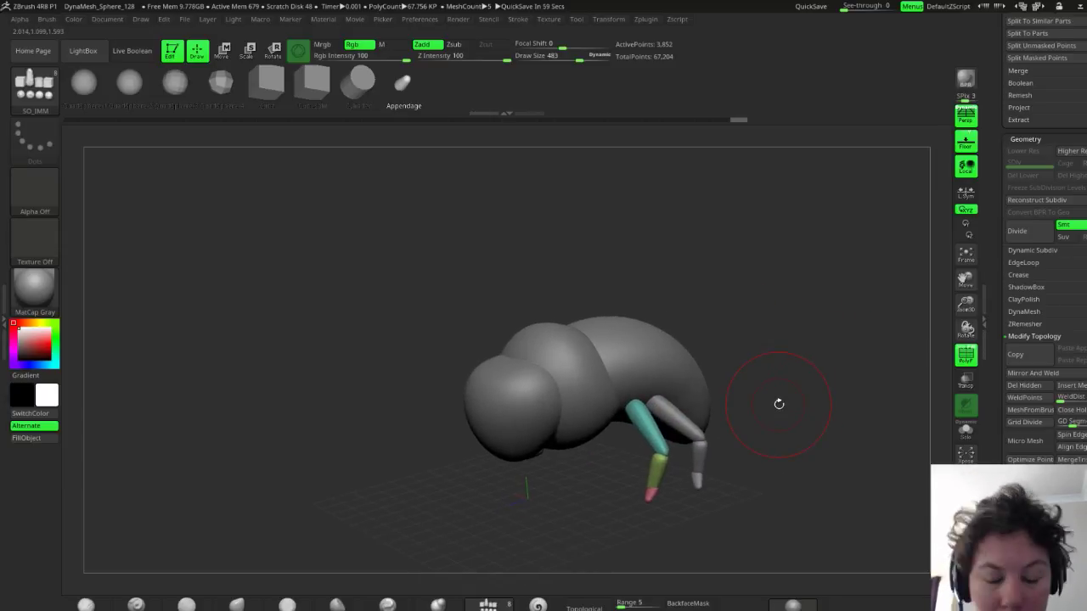
drag(797, 351, 761, 408)
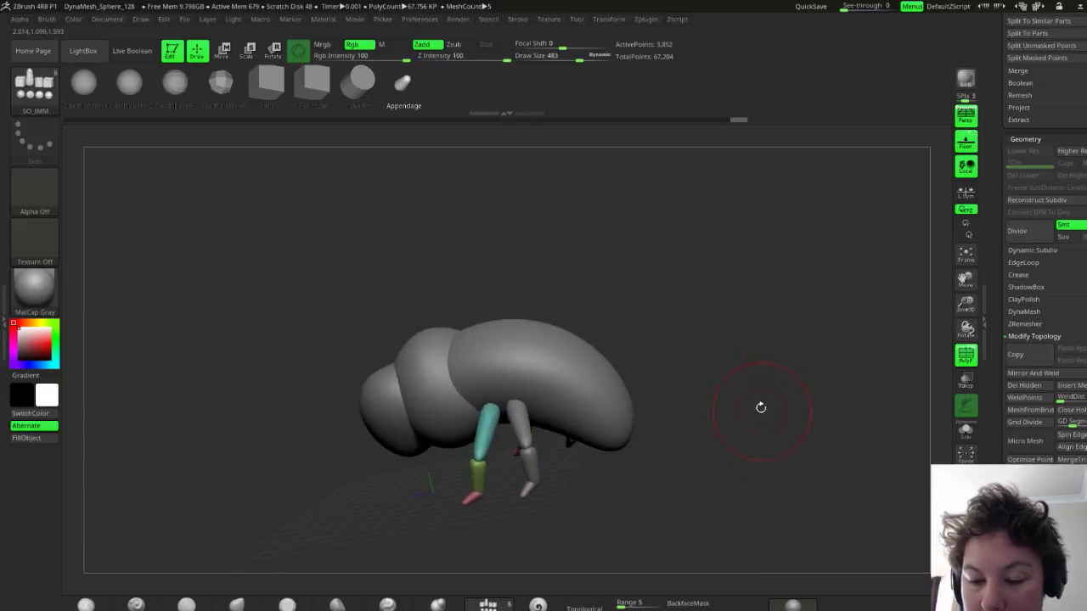
drag(679, 395, 700, 401)
drag(714, 408, 719, 407)
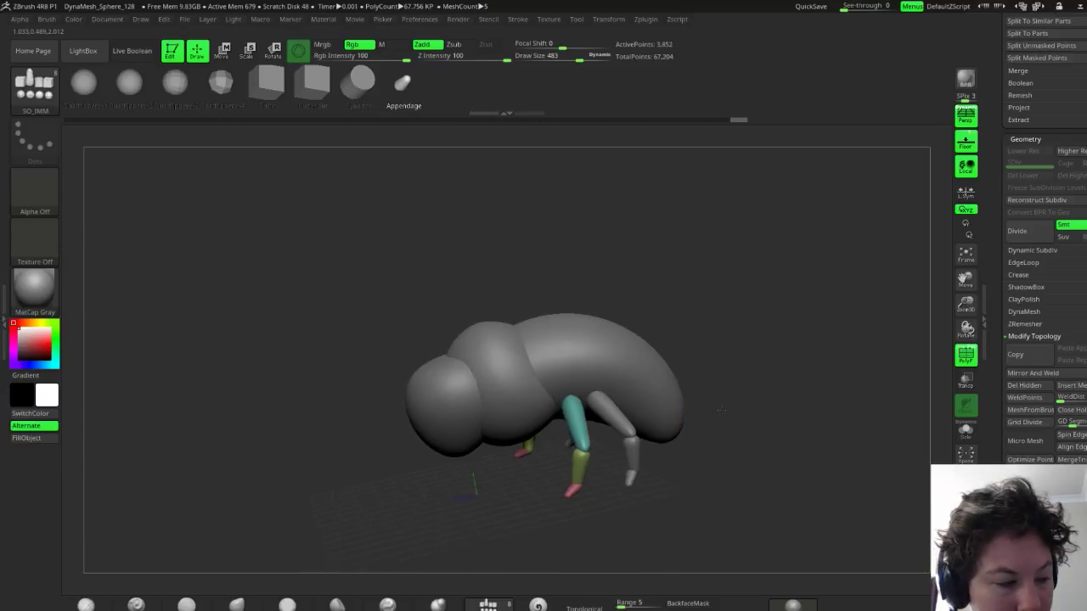
Unlock the transform gizmo, reposition it beside the forward leg pair and reset its orientation to the world axes
key(w)
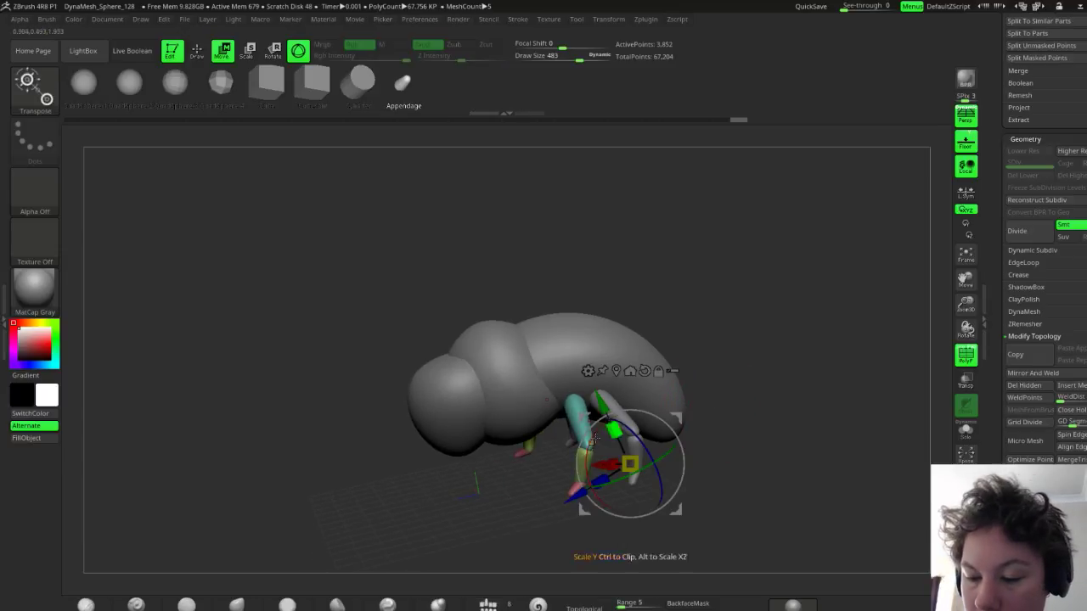
alt+click(593, 443)
click(618, 350)
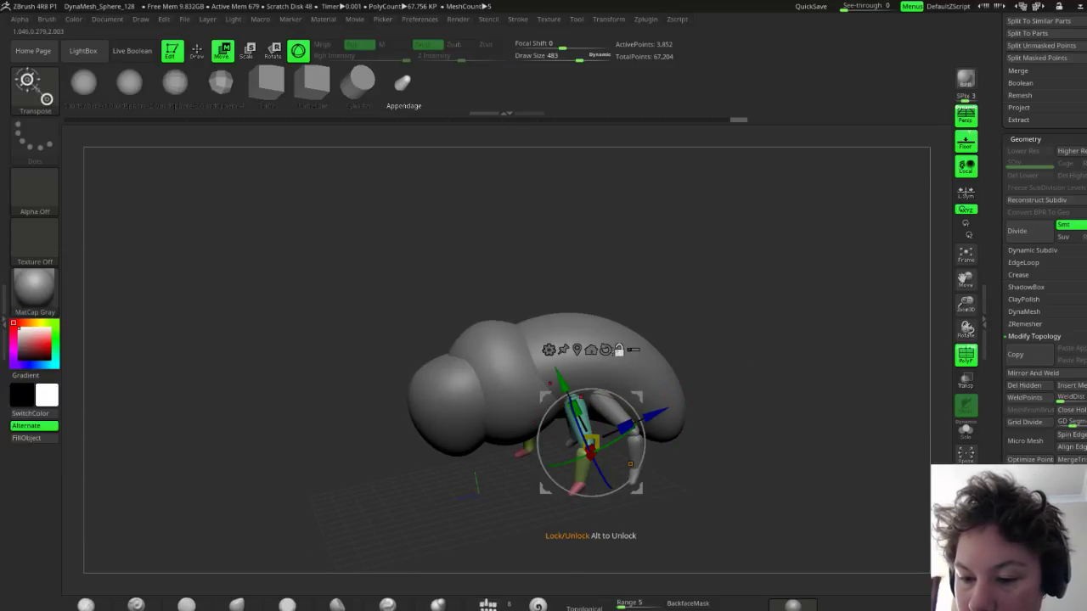
drag(618, 351, 592, 352)
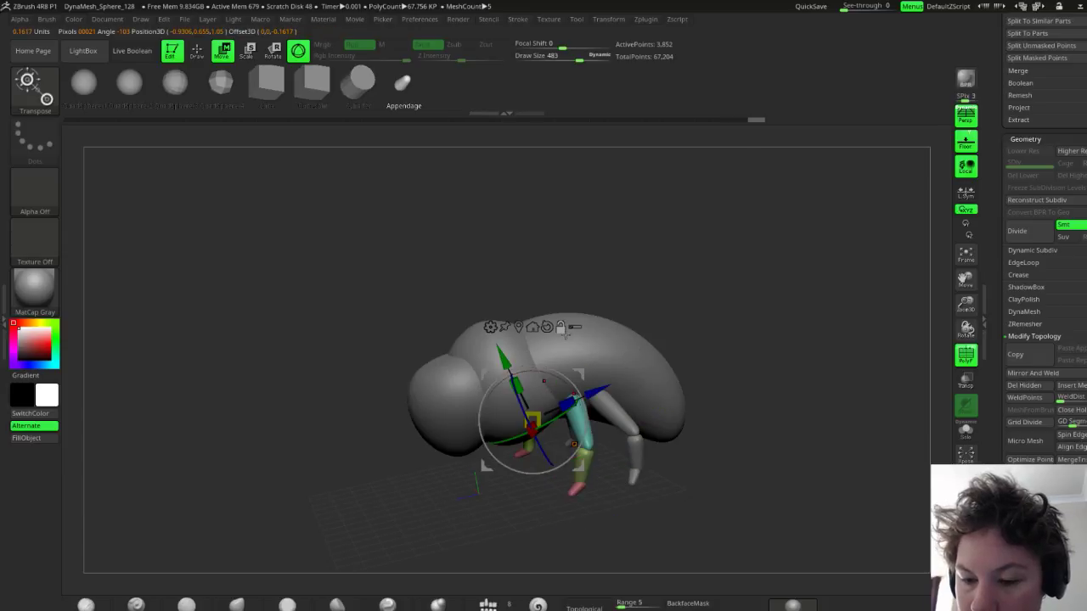
click(564, 335)
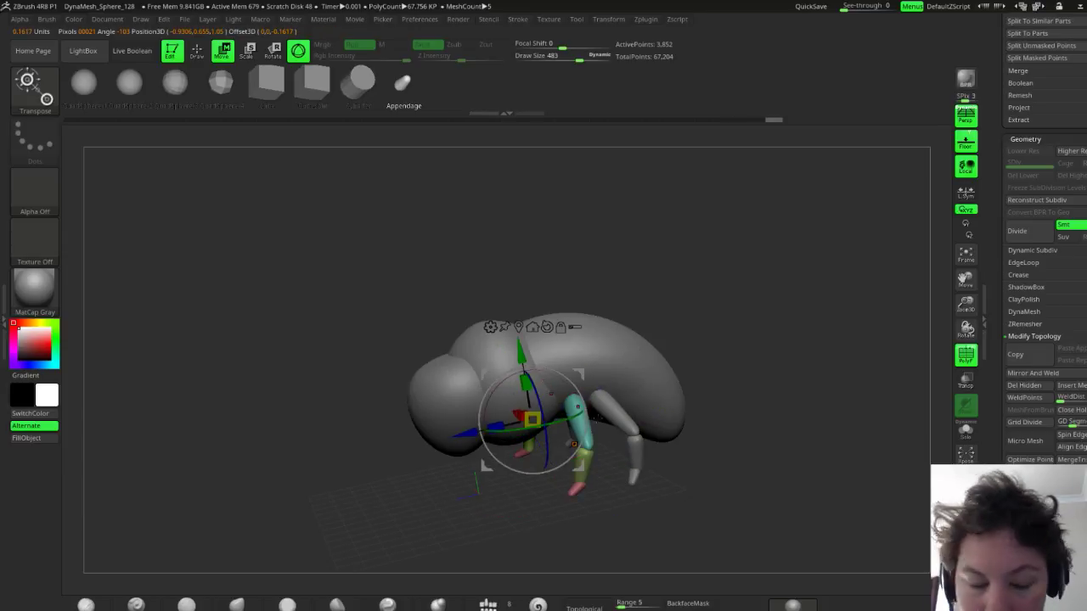
Duplicate the forward leg pair towards the head, set the copy beneath the thorax and bring it inward about 0.24 along X
mouse_move(724, 385)
mouse_down()
mouse_move(795, 405)
mouse_move(724, 397)
mouse_up()
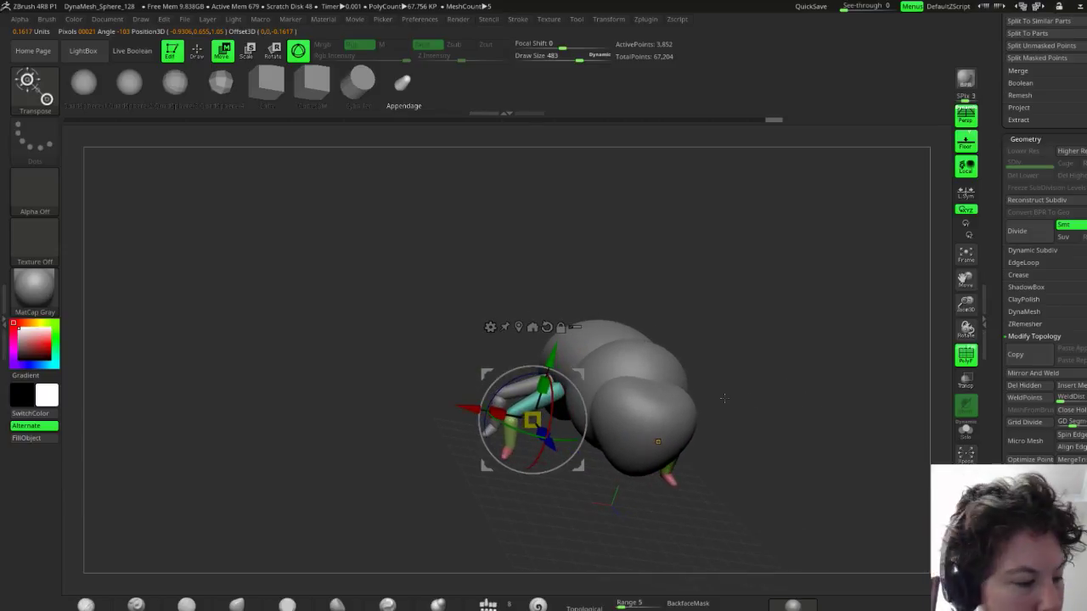
mouse_move(546, 438)
ctrl+mouse_down()
mouse_move(581, 488)
mouse_move(571, 473)
mouse_move(666, 423)
ctrl+mouse_up()
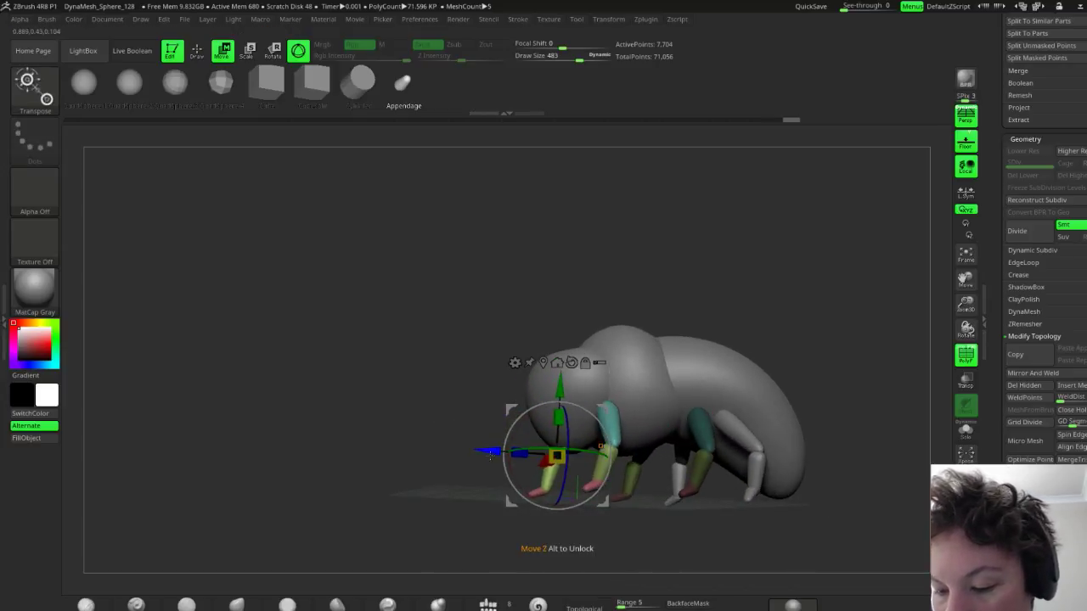
drag(488, 452, 527, 452)
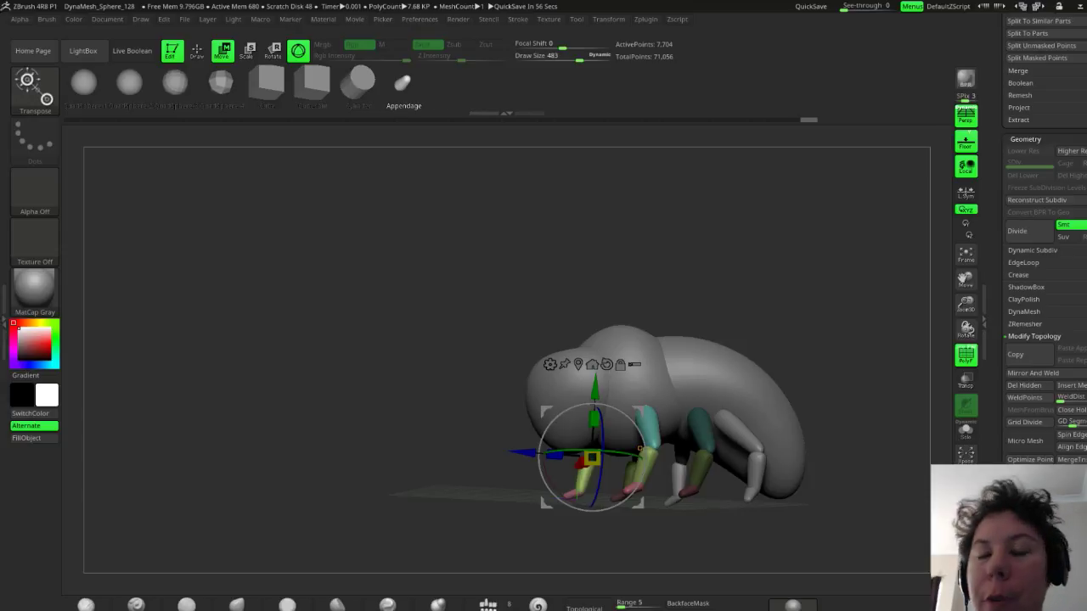
drag(511, 452, 507, 453)
drag(819, 389, 886, 410)
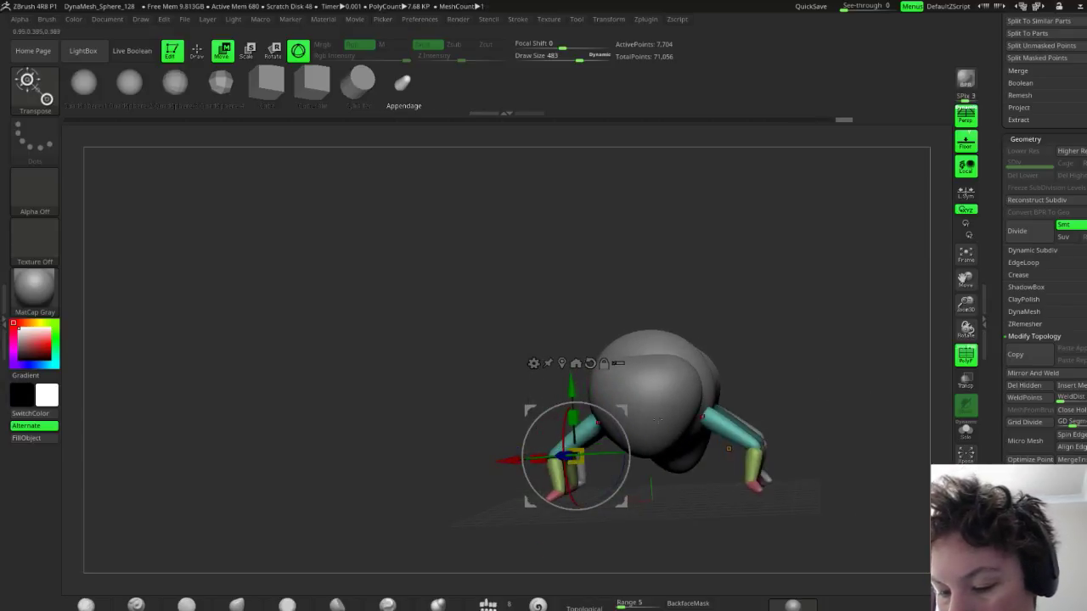
drag(509, 461, 523, 461)
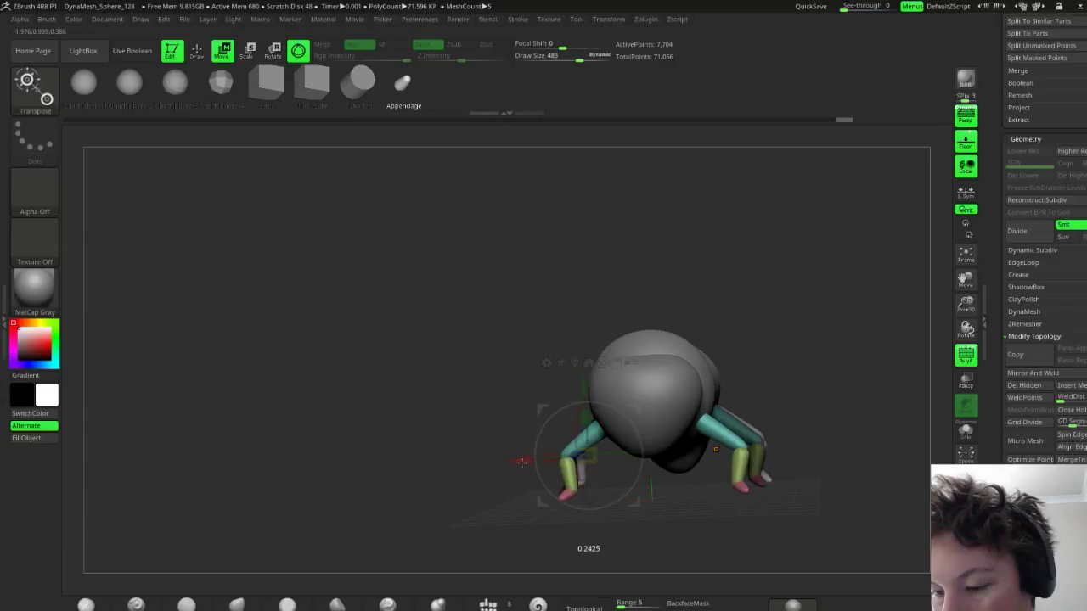
Rotate the new front leg pair so it reaches forward from the thorax and lower it slightly
drag(848, 419, 871, 423)
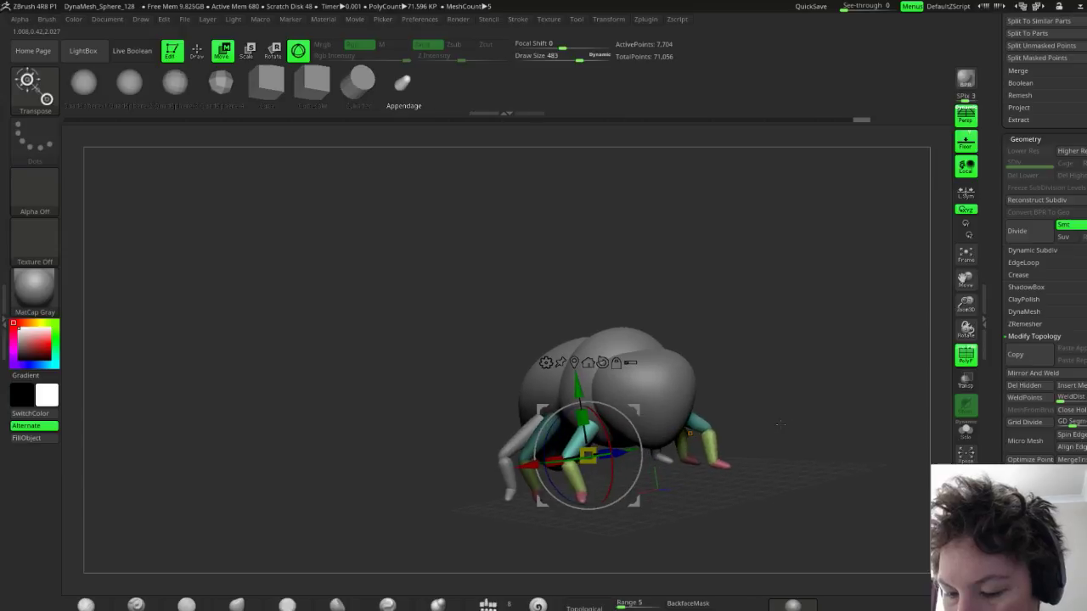
drag(598, 457, 625, 454)
drag(738, 440, 697, 447)
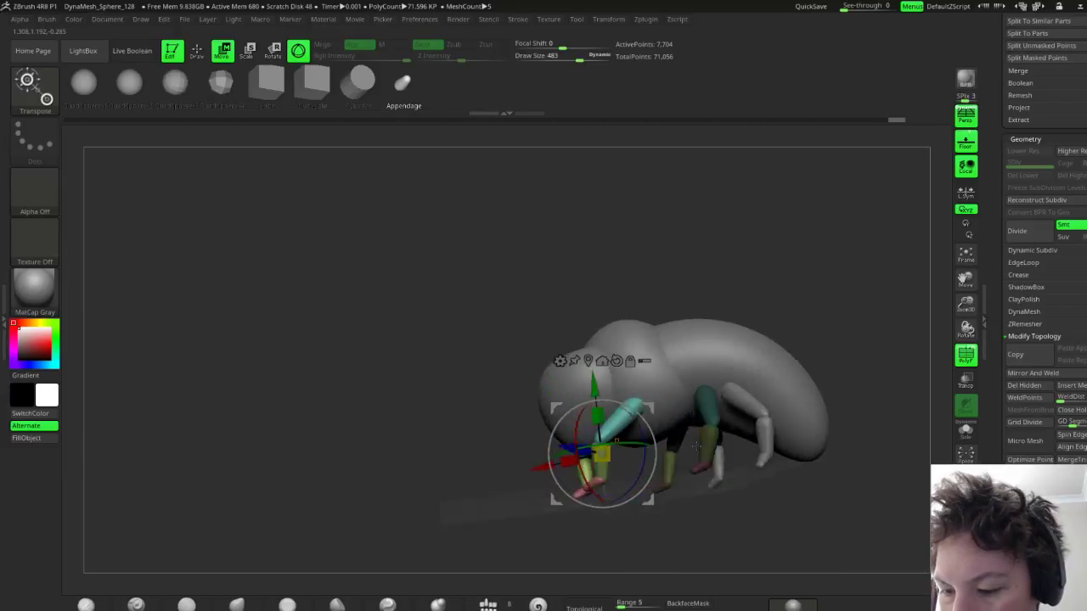
right_drag(696, 447, 644, 441)
drag(592, 386, 594, 397)
drag(567, 433, 576, 447)
key(ctrl)
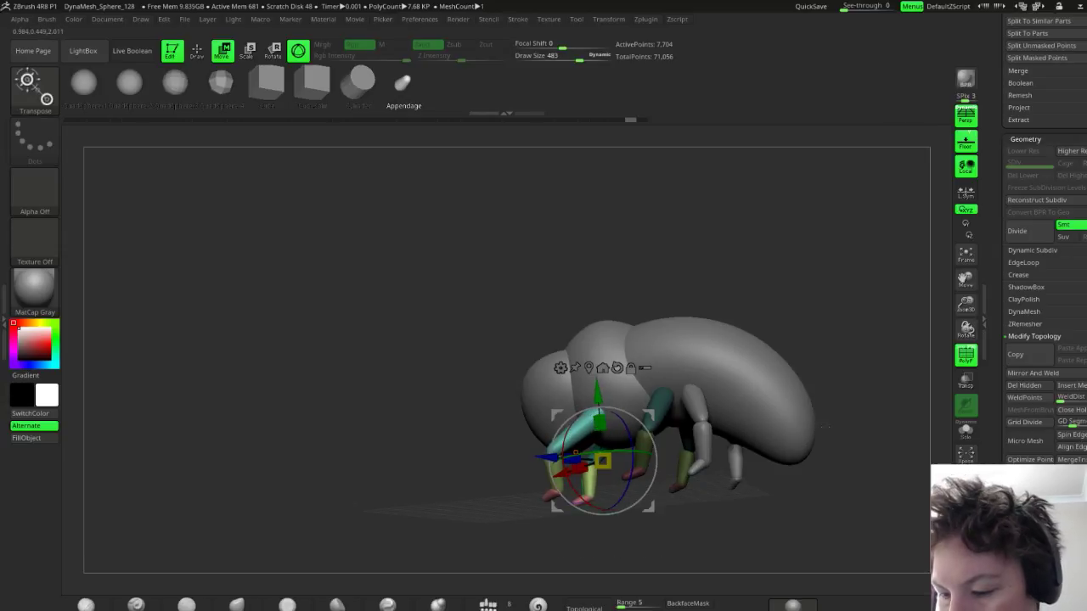
Split the unmasked front leg pair into its own subtool and return to Draw mode
drag(824, 406, 742, 459)
scroll(998, 166, up, 4)
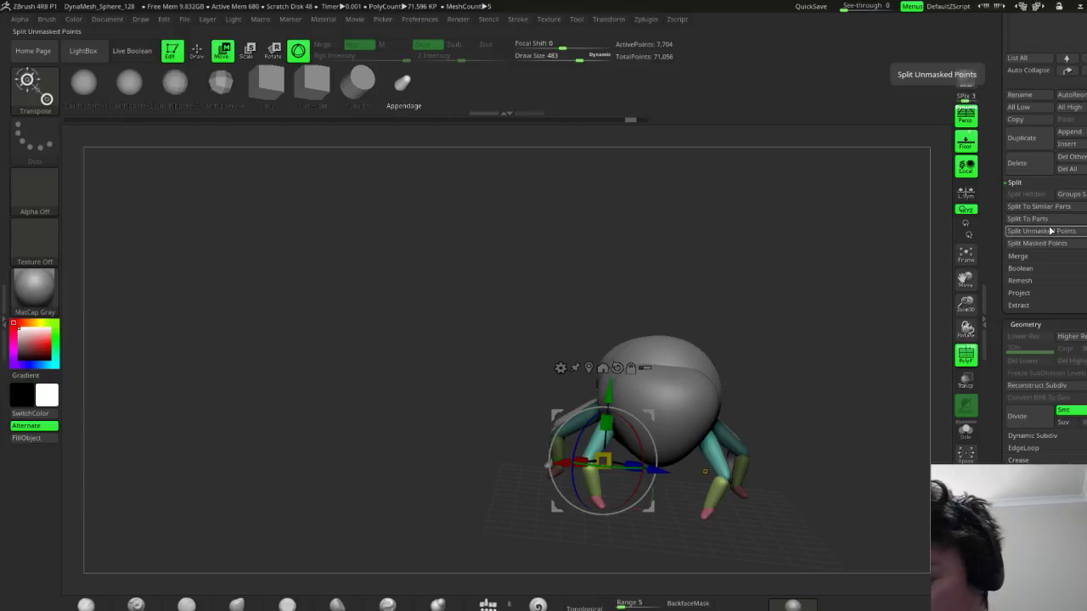
click(1050, 235)
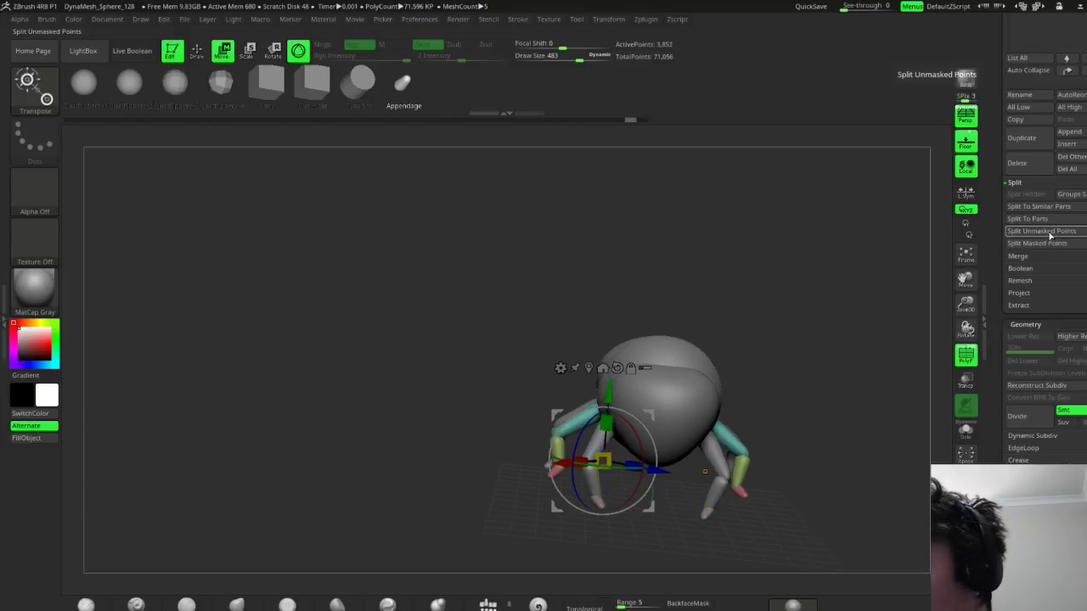
click(1024, 233)
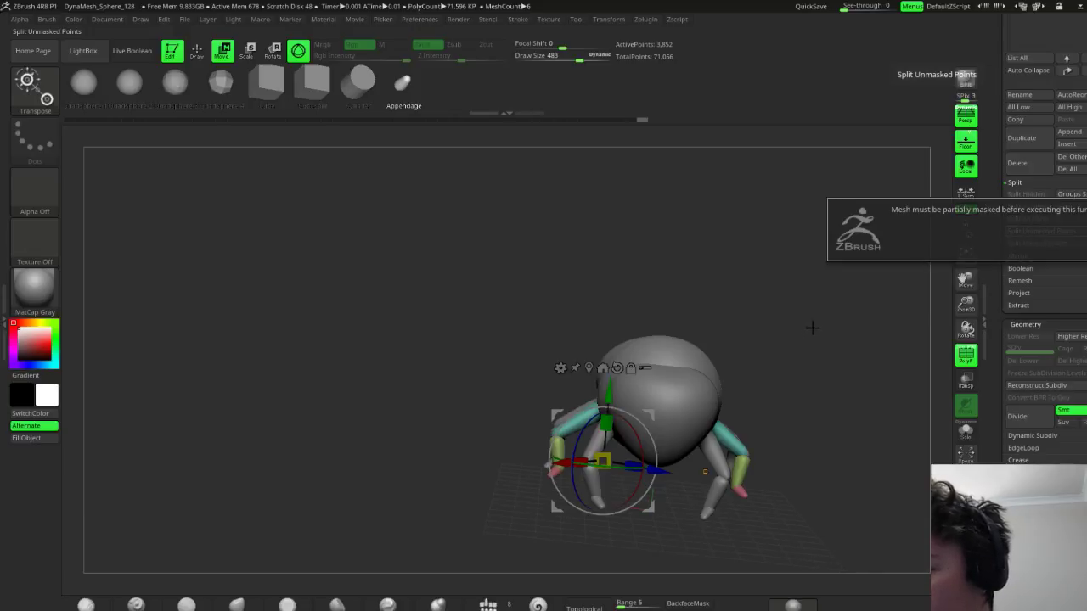
drag(751, 367, 783, 346)
key(q)
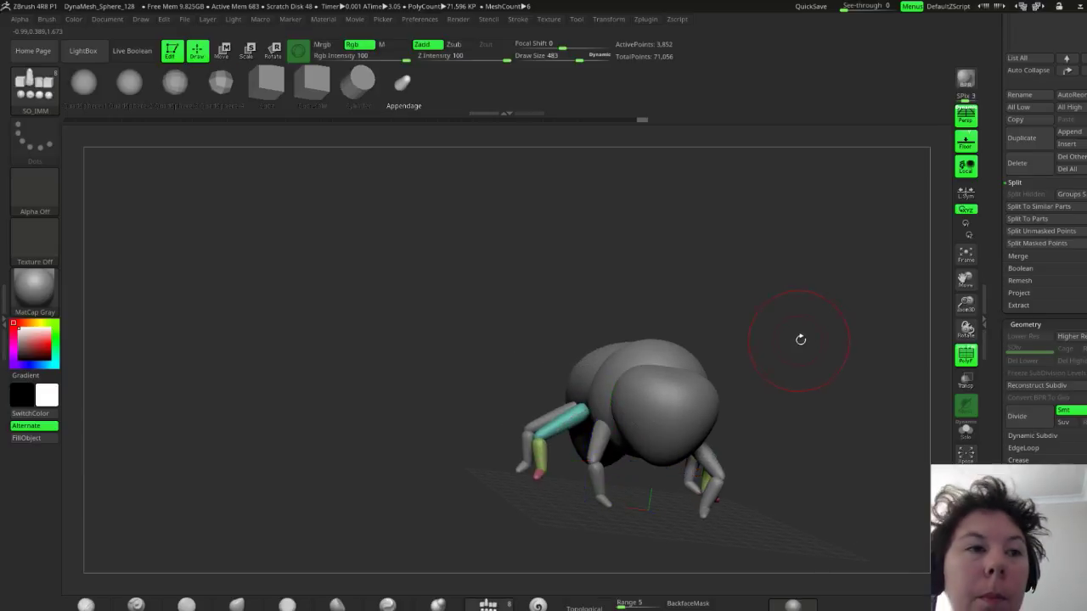
Center the gizmo on the middle leg pair, reset its orientation and rotate the pair slightly
mouse_move(821, 412)
mouse_down()
mouse_move(811, 475)
mouse_move(809, 433)
mouse_move(858, 437)
mouse_up()
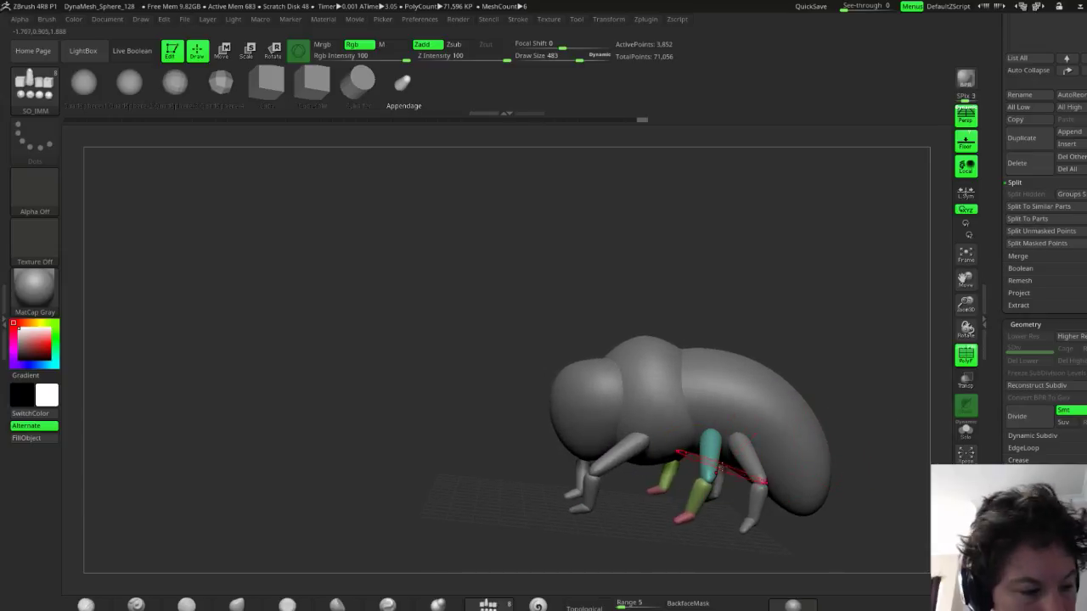
key(w)
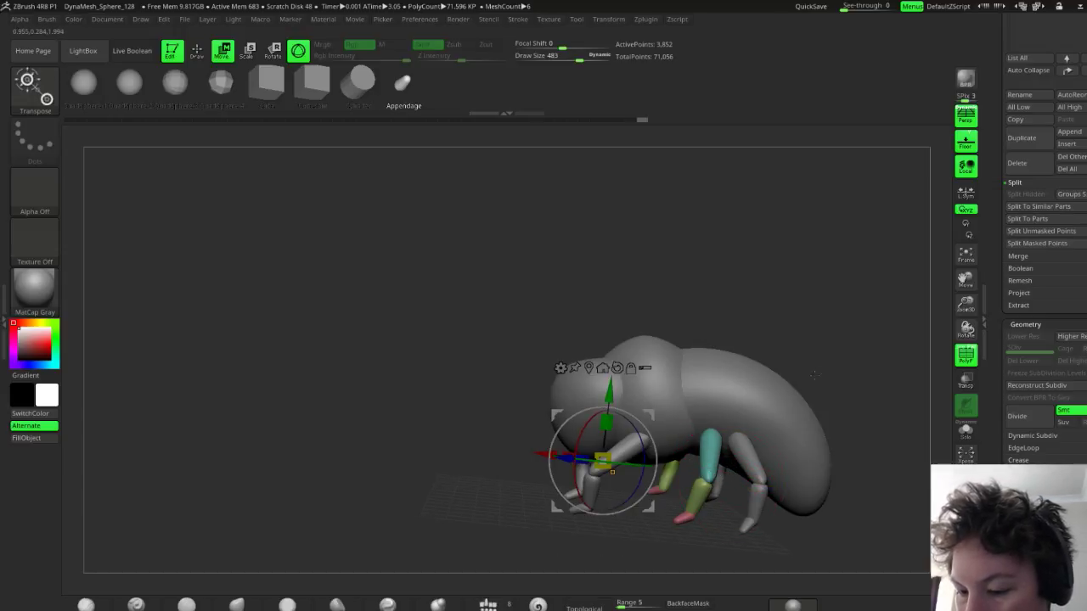
drag(813, 374, 830, 424)
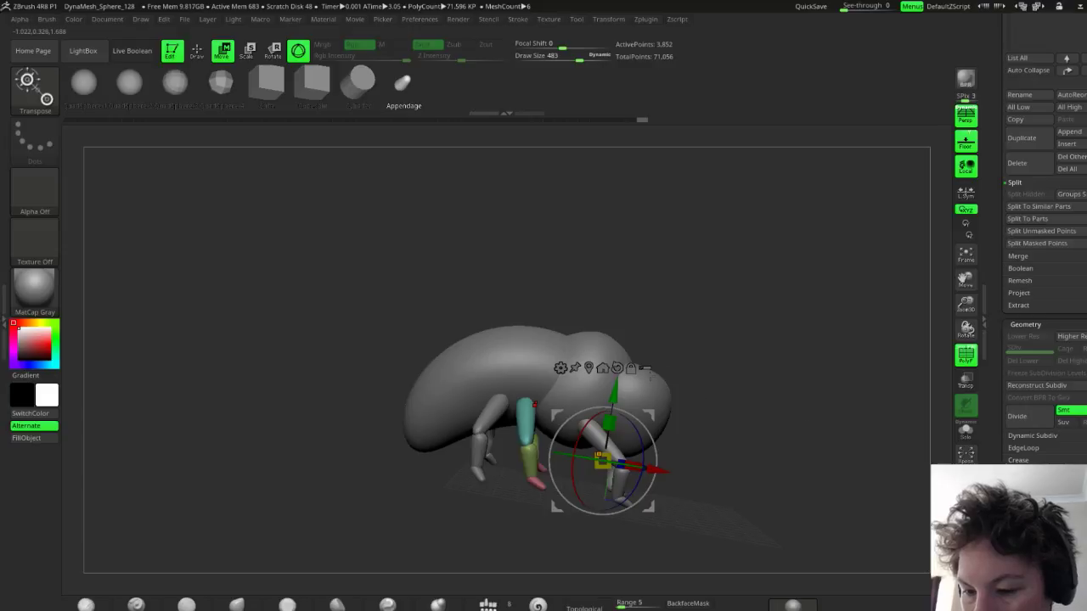
click(631, 368)
click(588, 368)
click(558, 349)
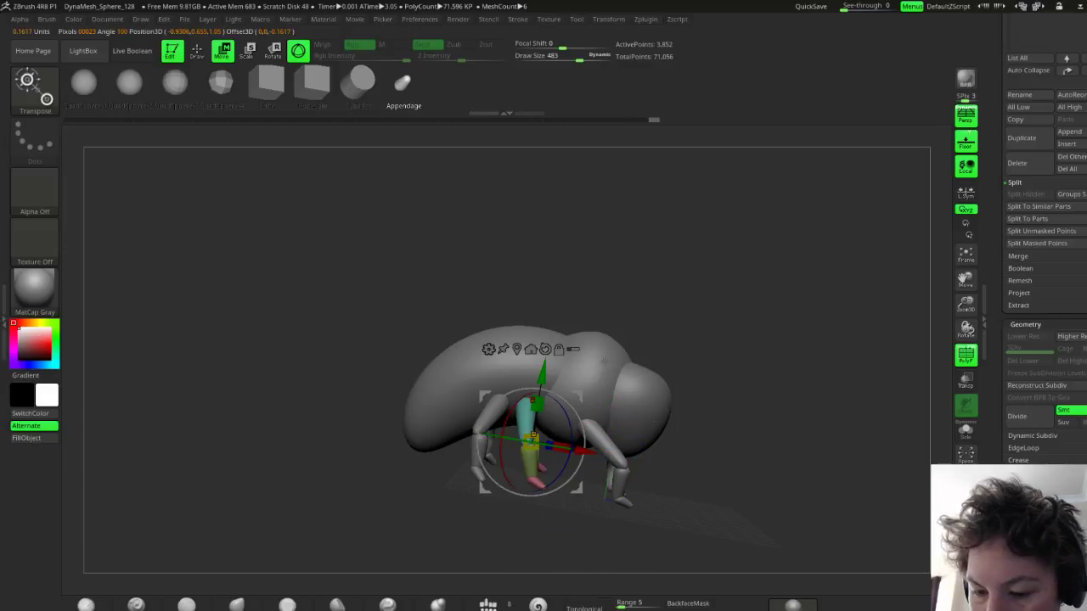
click(559, 349)
click(545, 349)
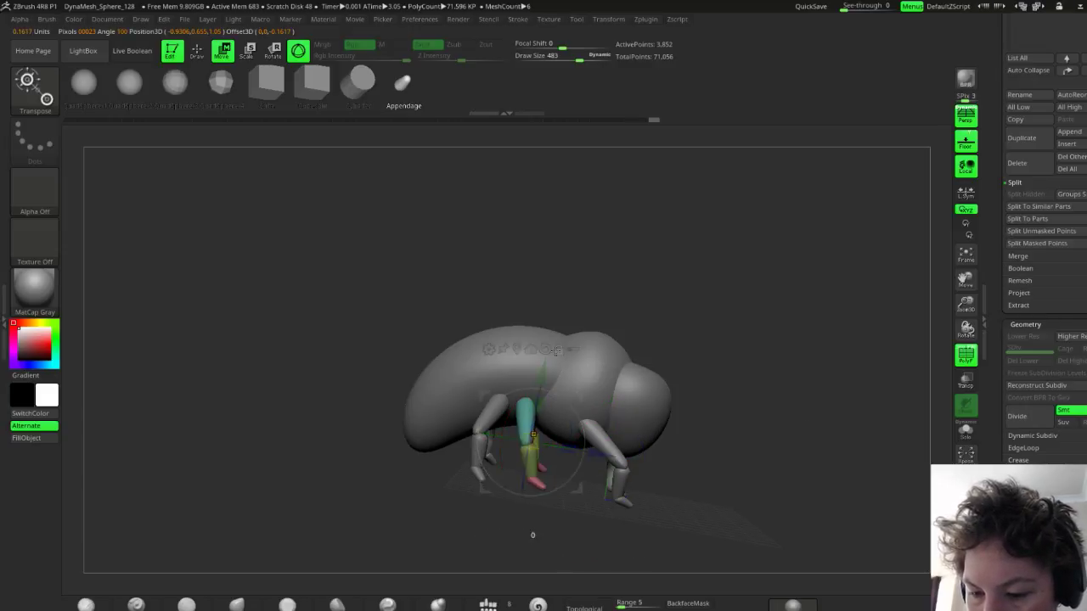
drag(712, 417, 542, 458)
drag(806, 412, 720, 411)
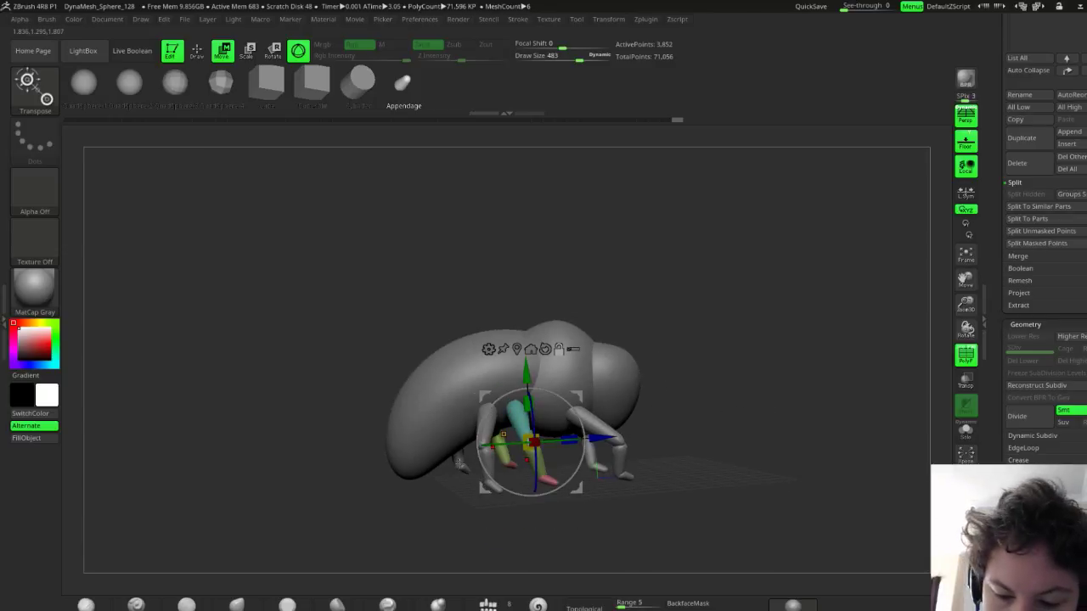
Make the rear leg pair the active subtool, adjust its rotation and shift it inward along X
click(492, 459)
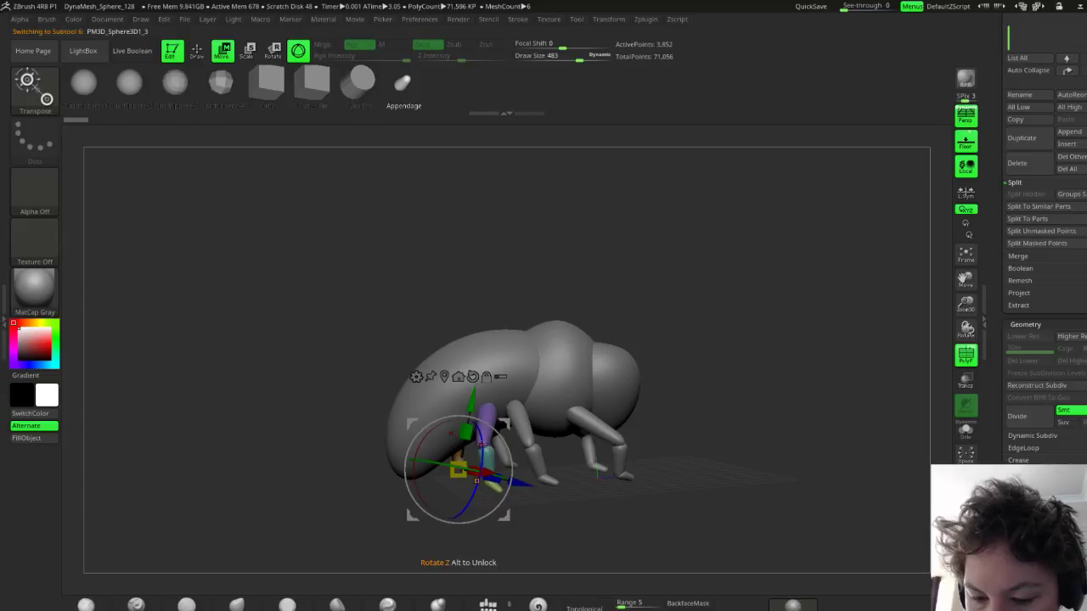
drag(481, 443, 478, 451)
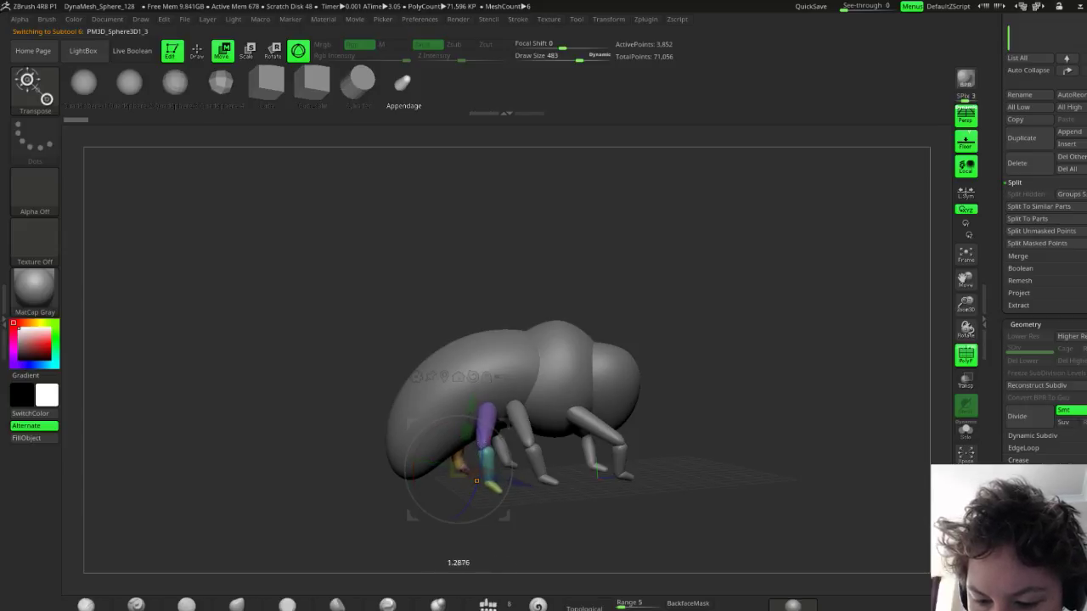
right_drag(613, 435, 516, 445)
drag(484, 481, 398, 459)
right_drag(401, 458, 550, 444)
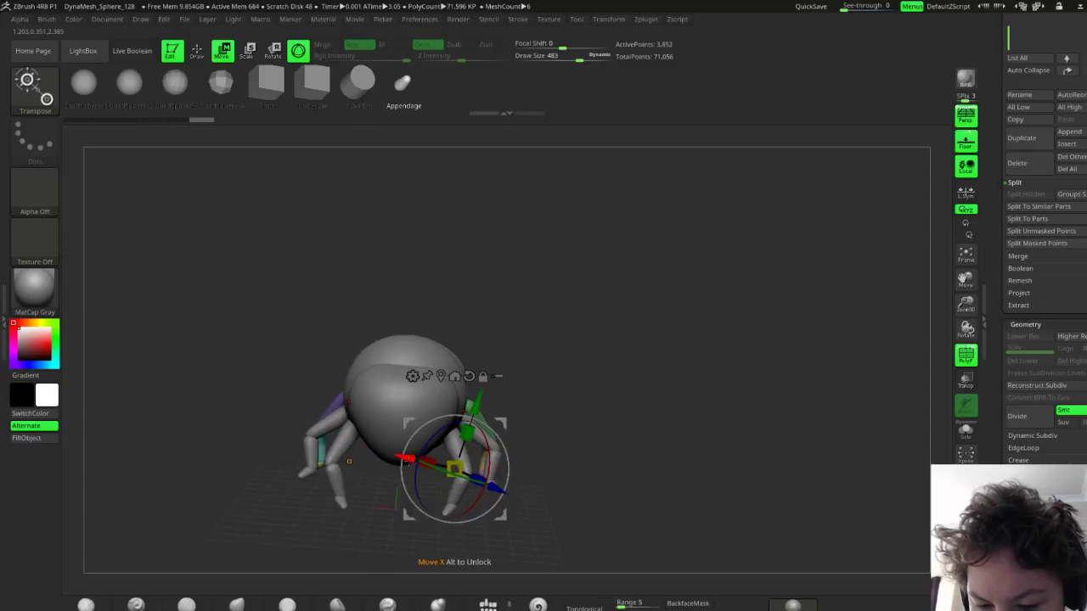
drag(407, 459, 394, 458)
right_drag(396, 458, 525, 454)
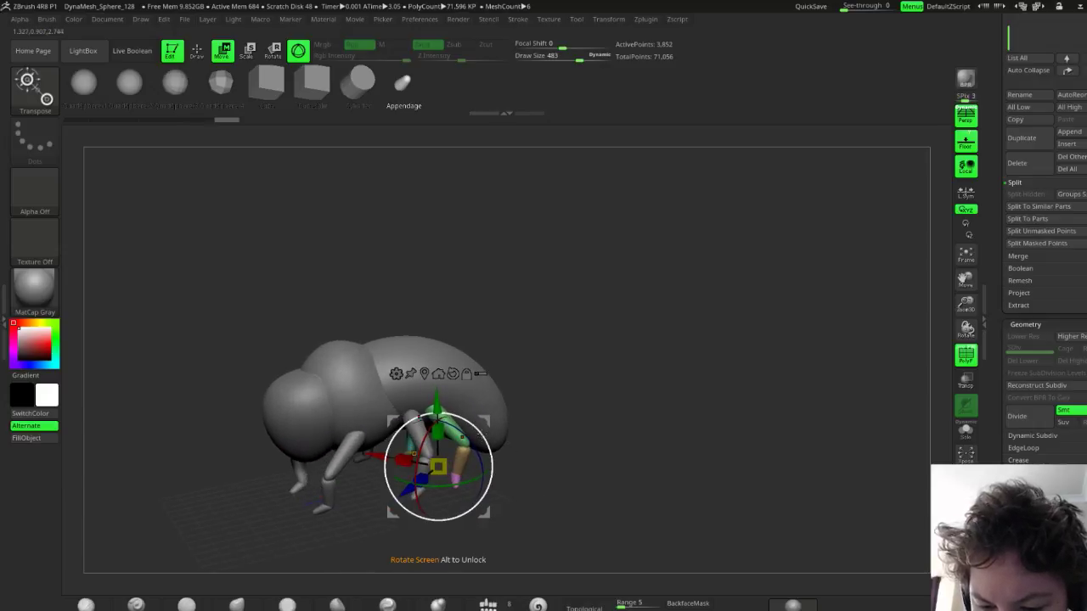
Lower the rear leg pair slightly and adjust its placement beneath the abdomen
drag(435, 403, 455, 417)
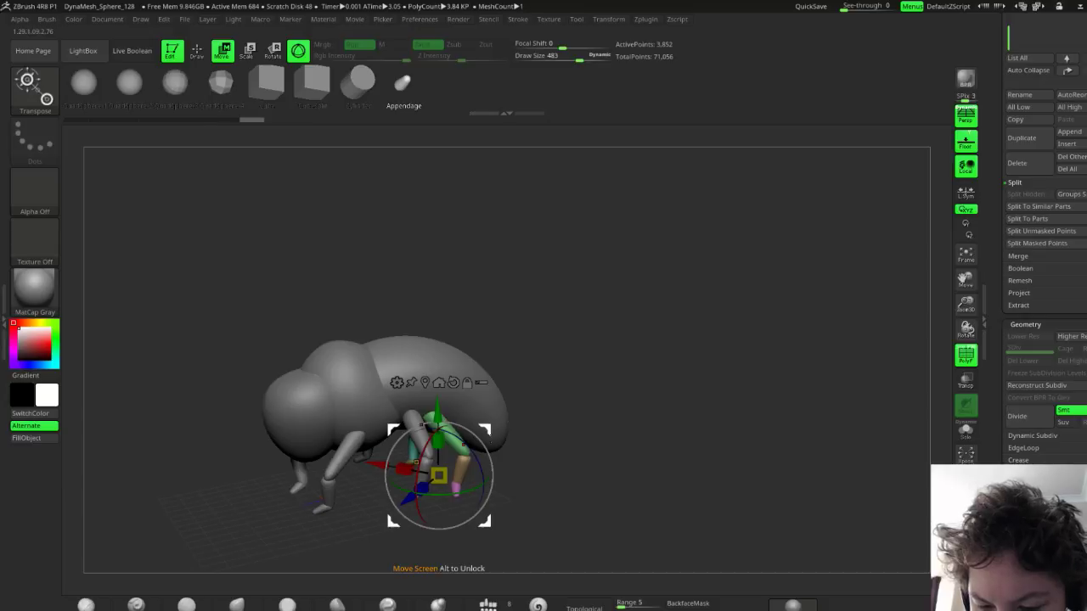
right_drag(556, 464, 510, 456)
drag(461, 415, 473, 416)
mouse_move(526, 458)
right_down()
mouse_move(552, 446)
mouse_move(579, 452)
mouse_move(533, 457)
right_up()
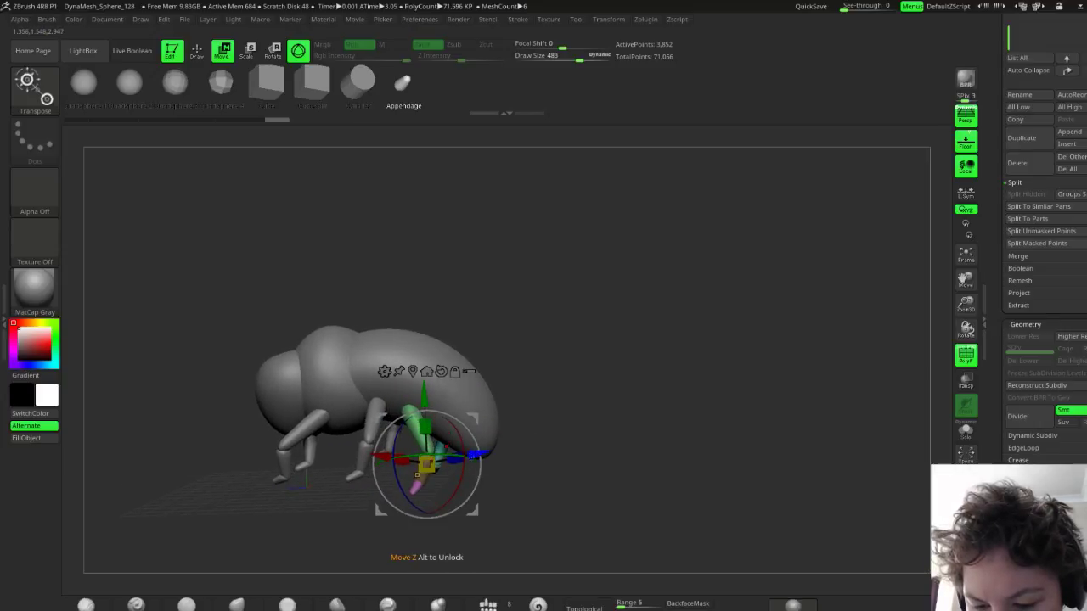
Try scaling the rear leg pair along Z and rotating it toward the front
key(ctrl)
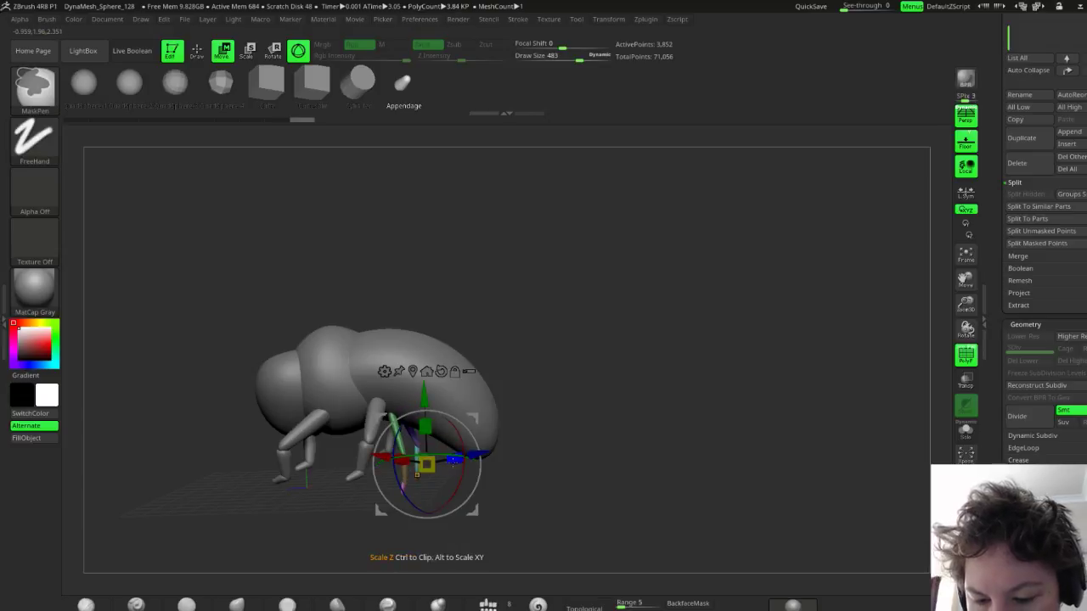
ctrl+drag(456, 459, 443, 460)
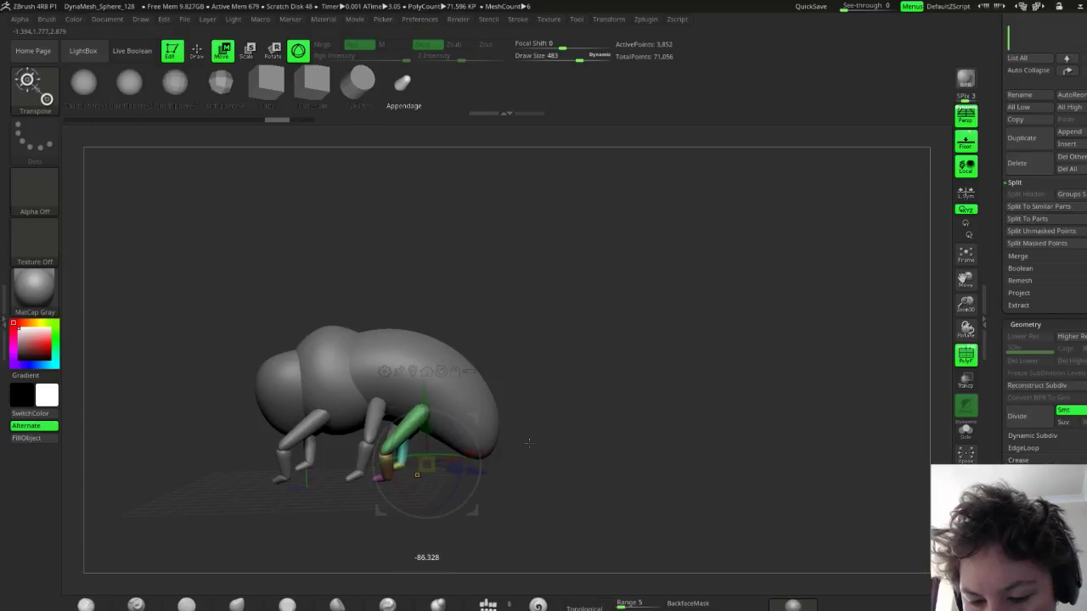
mouse_move(528, 442)
ctrl+mouse_down()
mouse_move(425, 452)
mouse_move(528, 467)
mouse_move(469, 446)
mouse_move(455, 422)
mouse_move(575, 448)
mouse_move(527, 439)
mouse_move(557, 456)
mouse_move(544, 456)
ctrl+mouse_up()
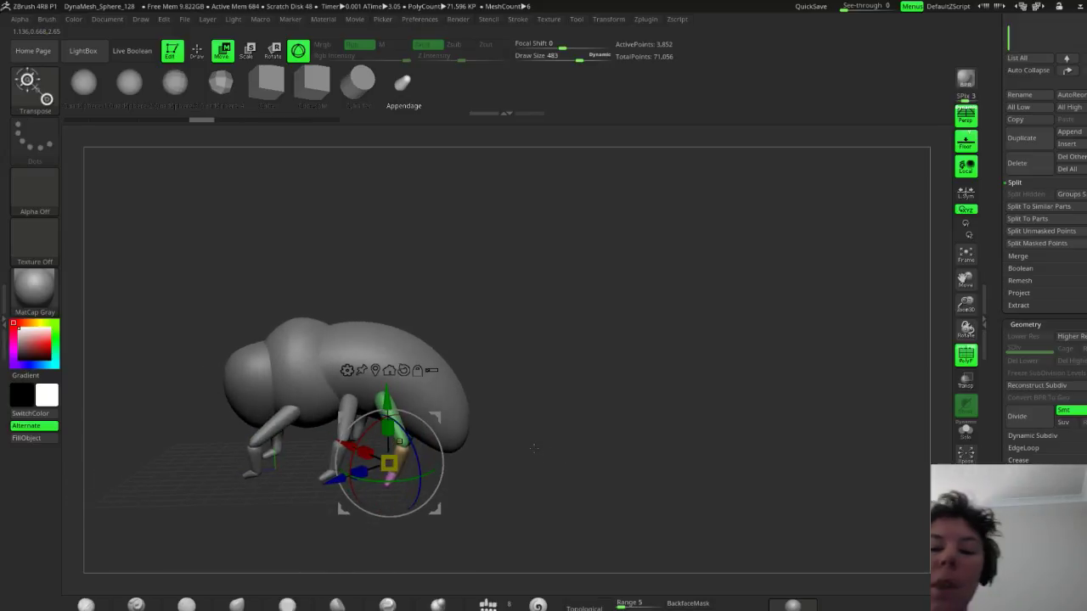
Finish positioning the rear leg pair under the abdomen and return to Draw mode
drag(534, 448, 376, 380)
drag(414, 513, 376, 510)
drag(510, 441, 456, 437)
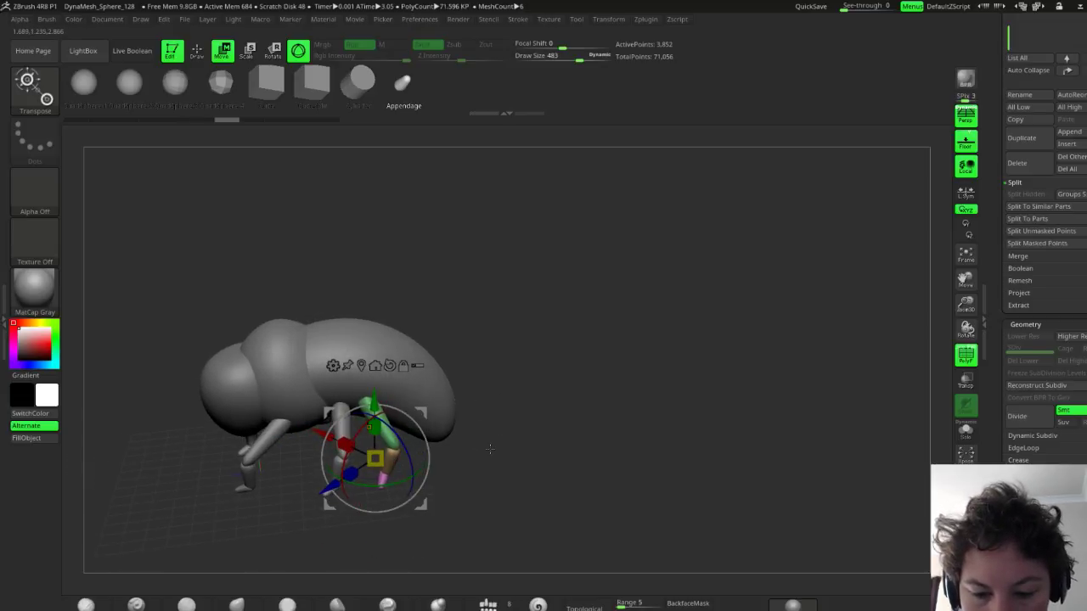
key(q)
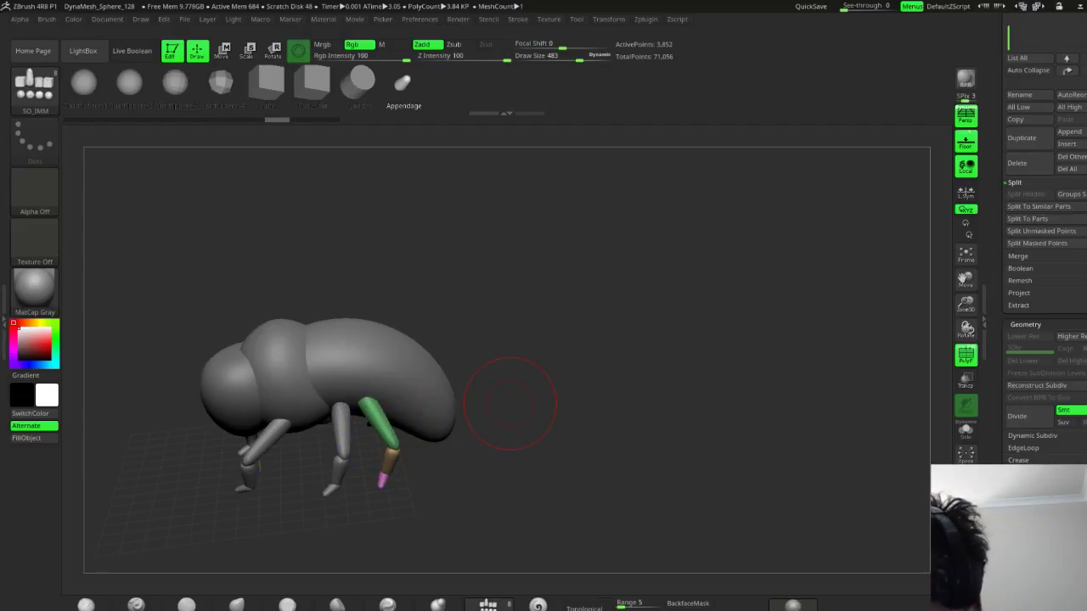
click(967, 357)
click(966, 357)
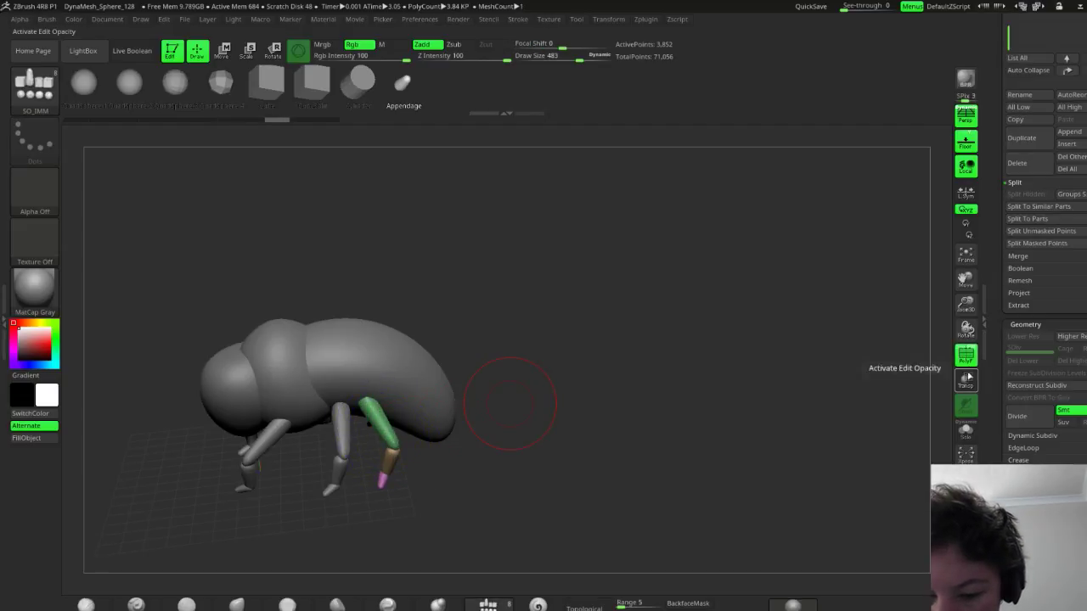
scroll(1044, 255, down, 3)
scroll(1058, 277, down, 10)
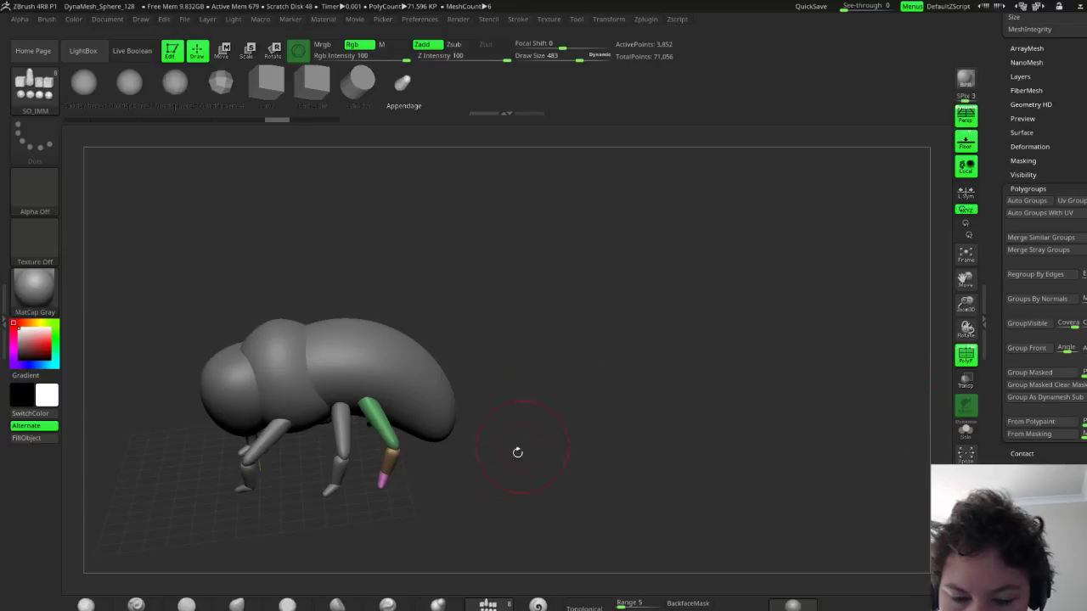
Reduce the draw size to 68 and switch to the Move brush
drag(517, 453, 495, 453)
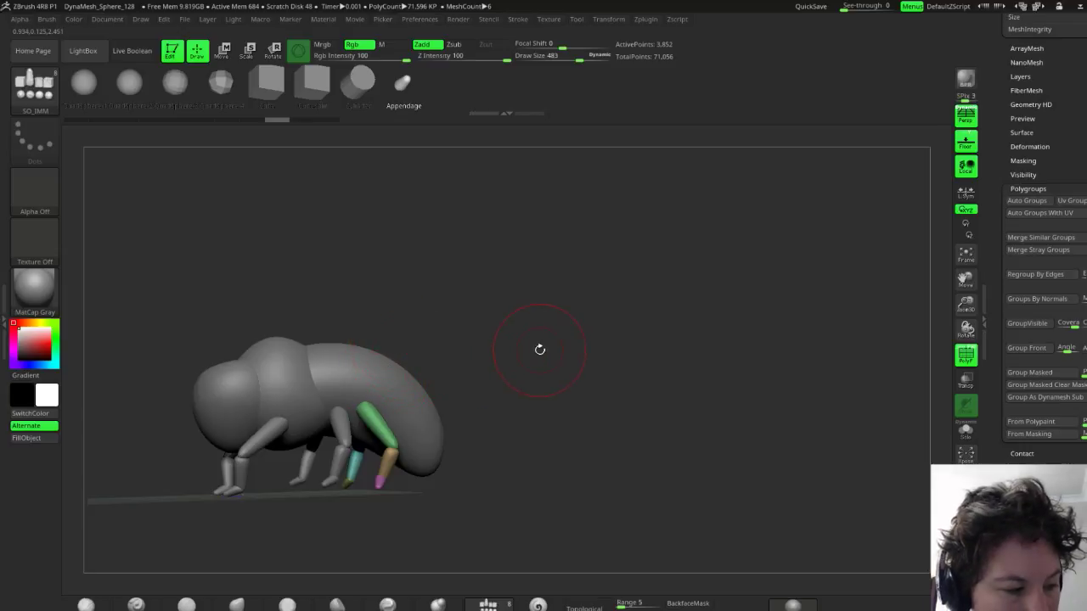
key(s)
drag(545, 377, 536, 377)
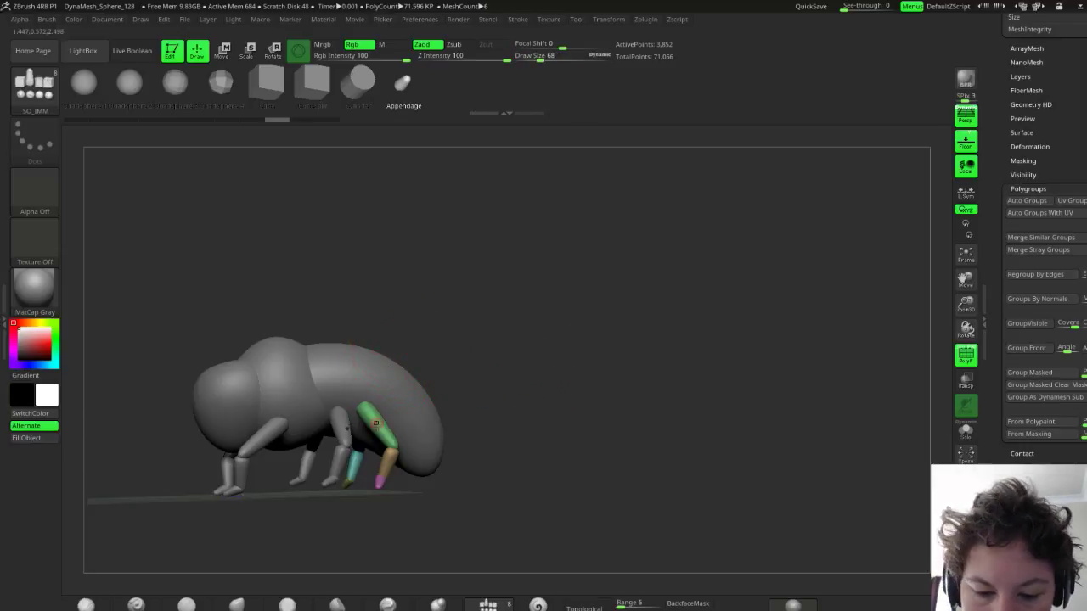
key(ctrl)
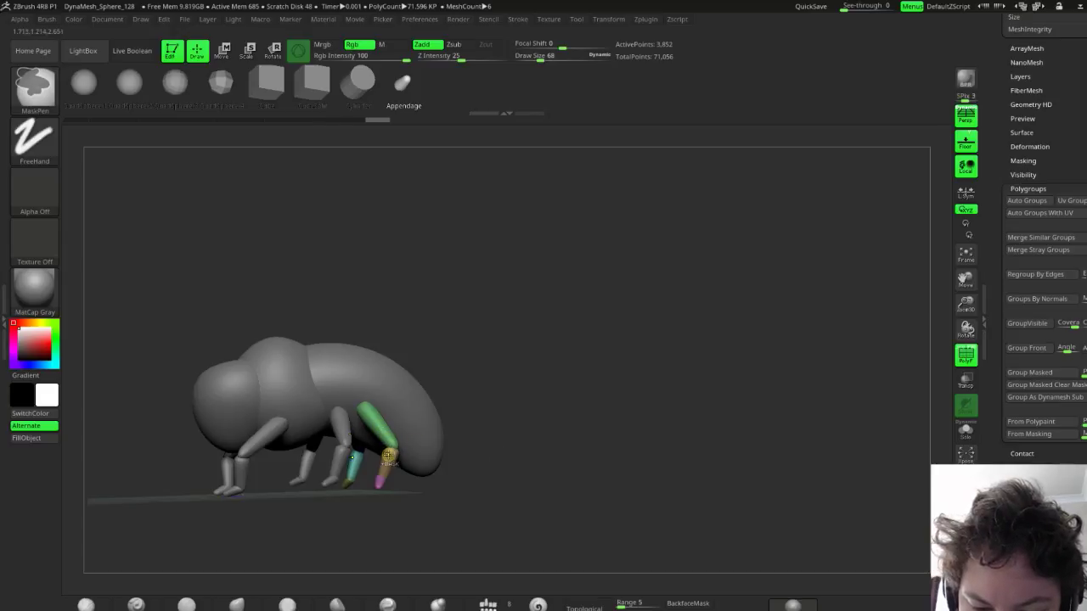
click(241, 605)
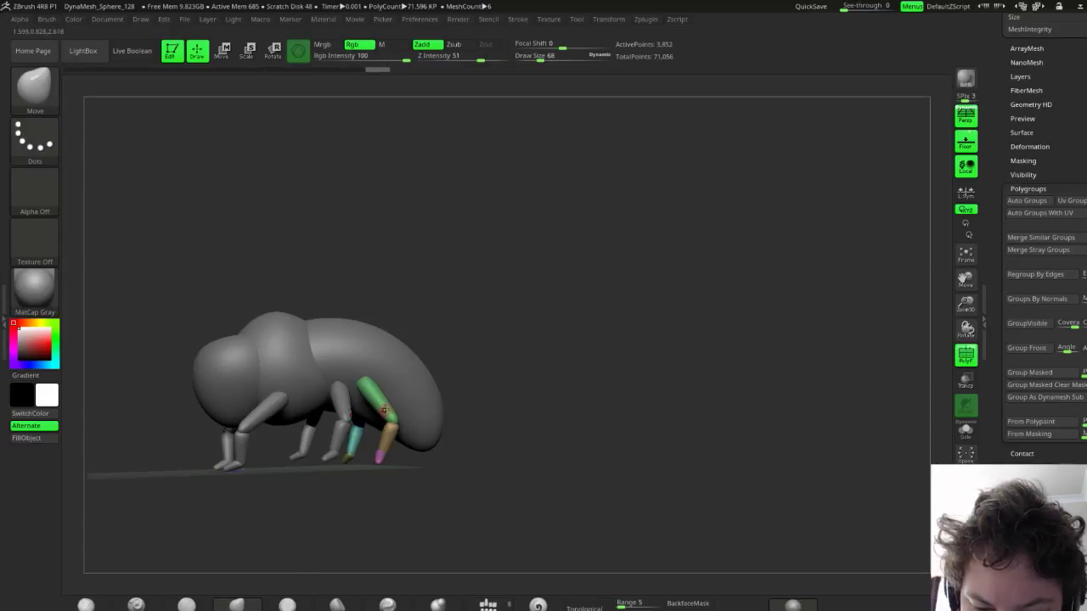
key(ctrl+s)
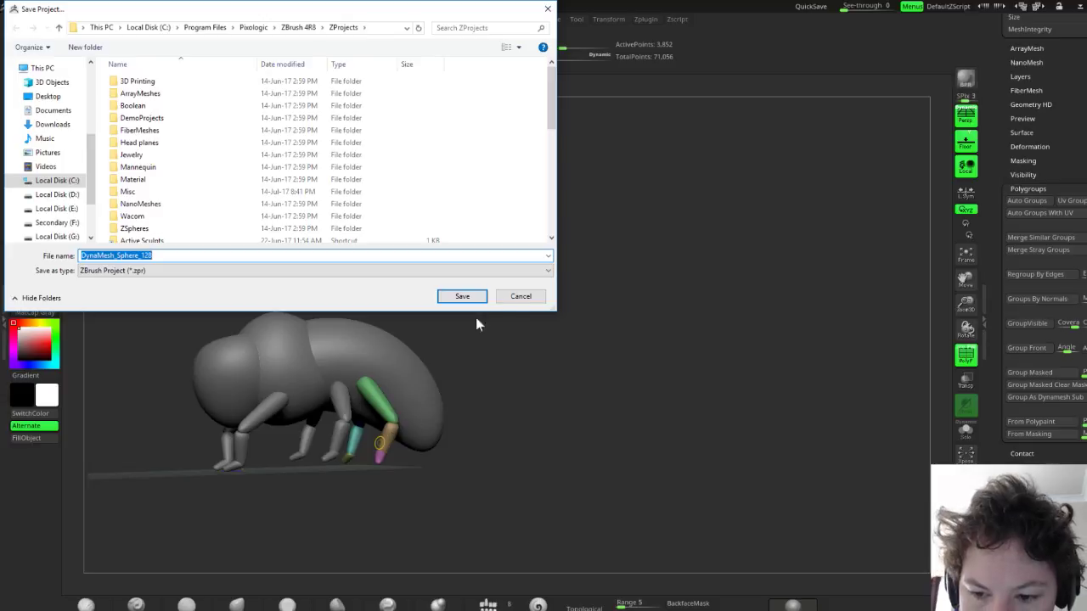
click(520, 299)
drag(503, 424, 501, 451)
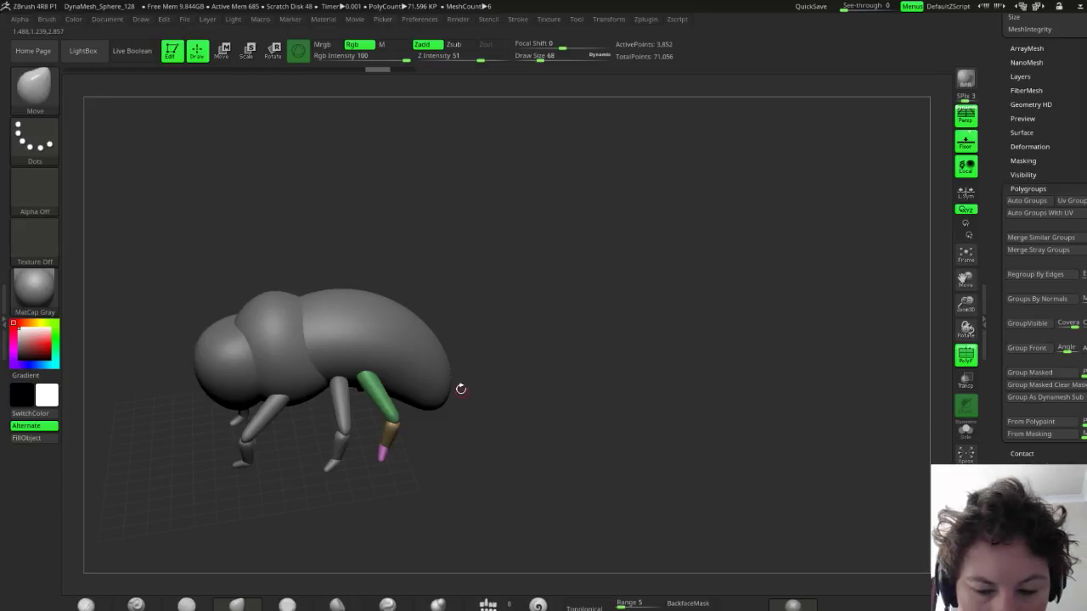
Try masking the upper segment of the rear leg with the MaskPen brush
key(ctrl)
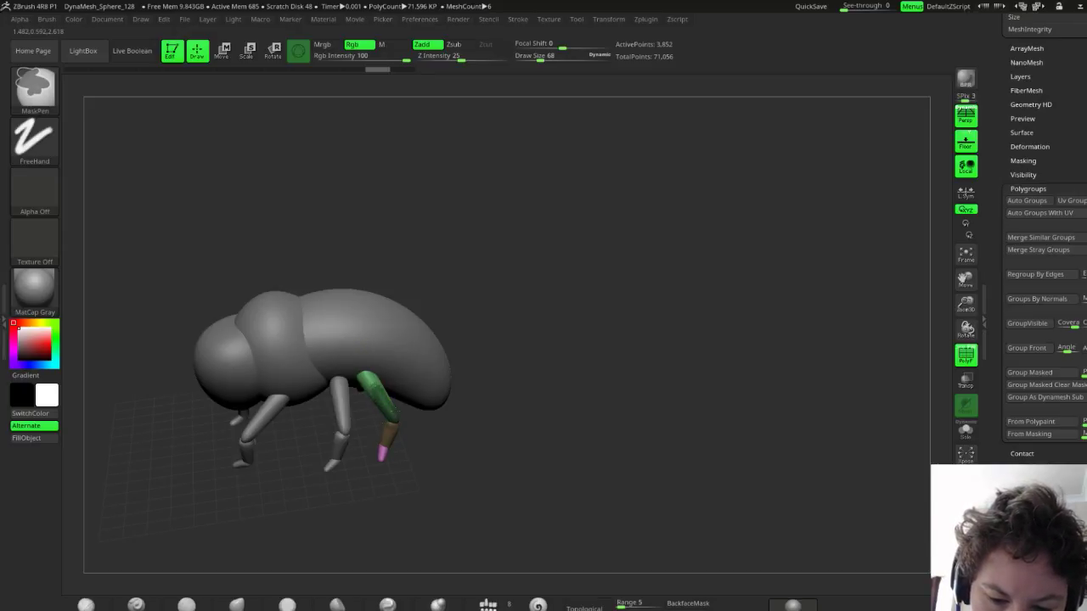
ctrl+drag(397, 413, 405, 428)
key(ctrl+z)
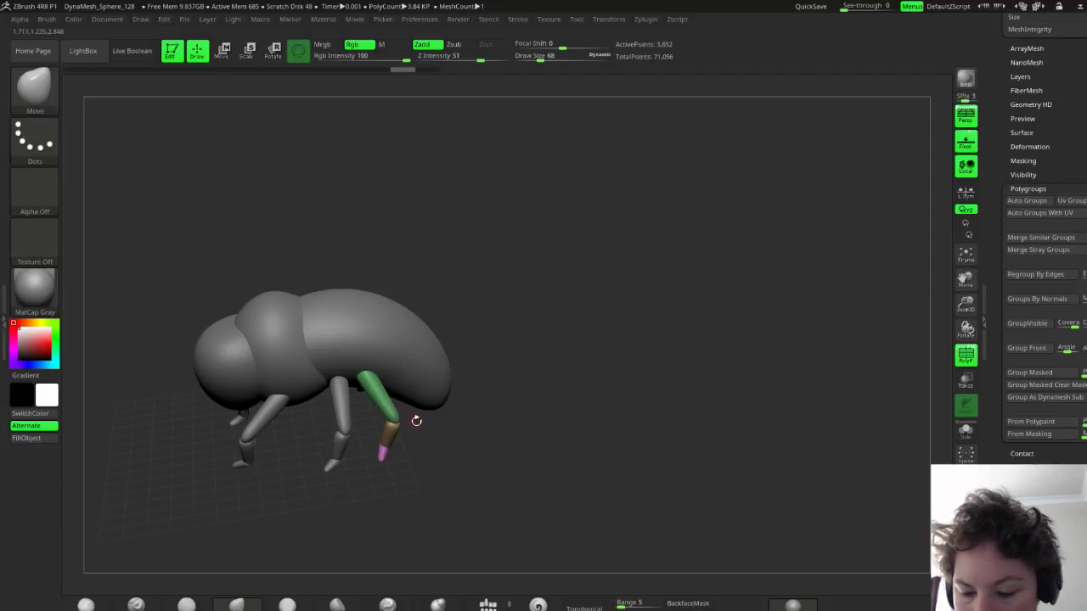
Turn on the Topological option for the Move brush
click(587, 605)
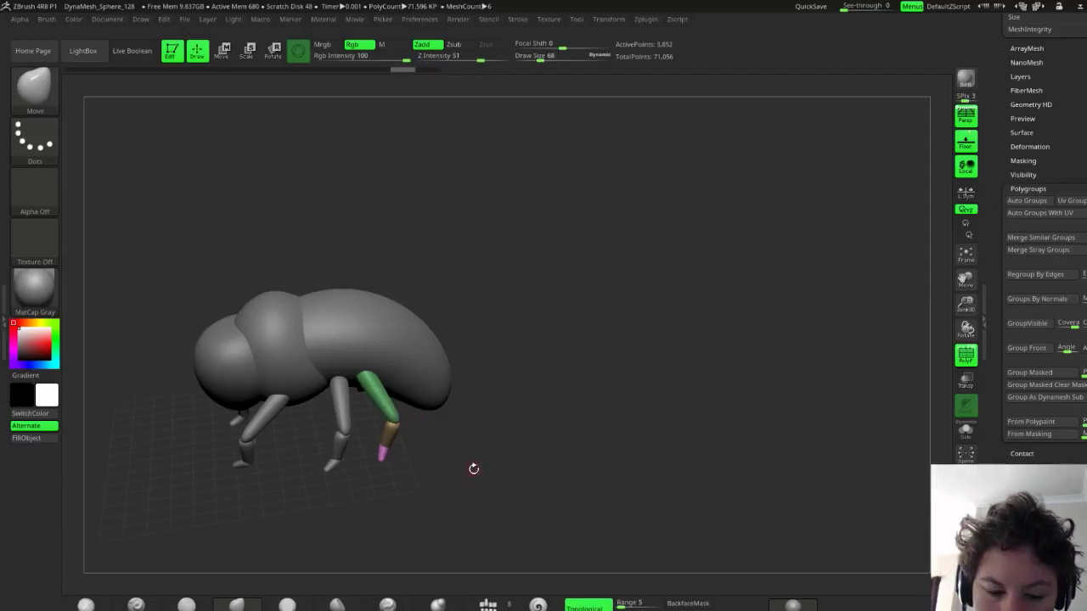
drag(474, 468, 466, 442)
key(s)
key(s)
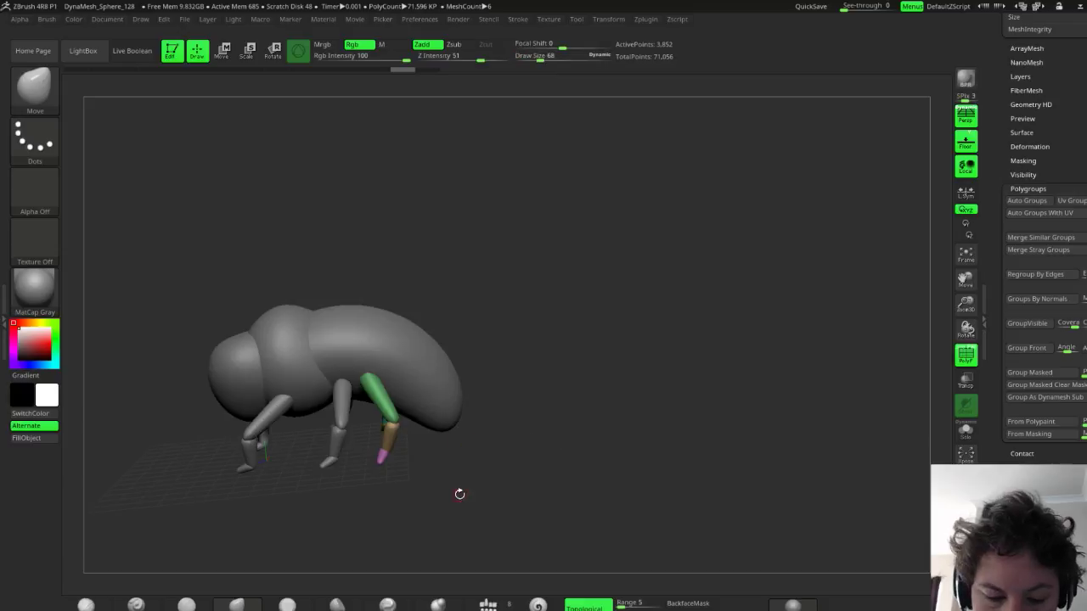
Try moving the rear leg pair along Z, undo the move and return to Draw mode
key(w)
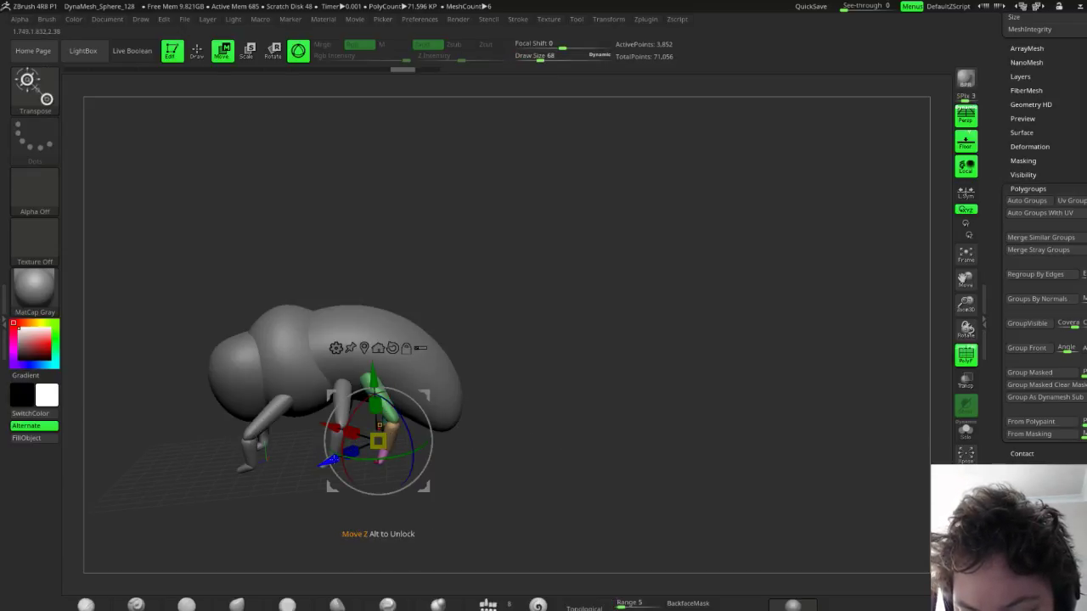
mouse_move(334, 459)
mouse_down()
mouse_move(310, 472)
mouse_move(330, 462)
mouse_up()
key(ctrl+z)
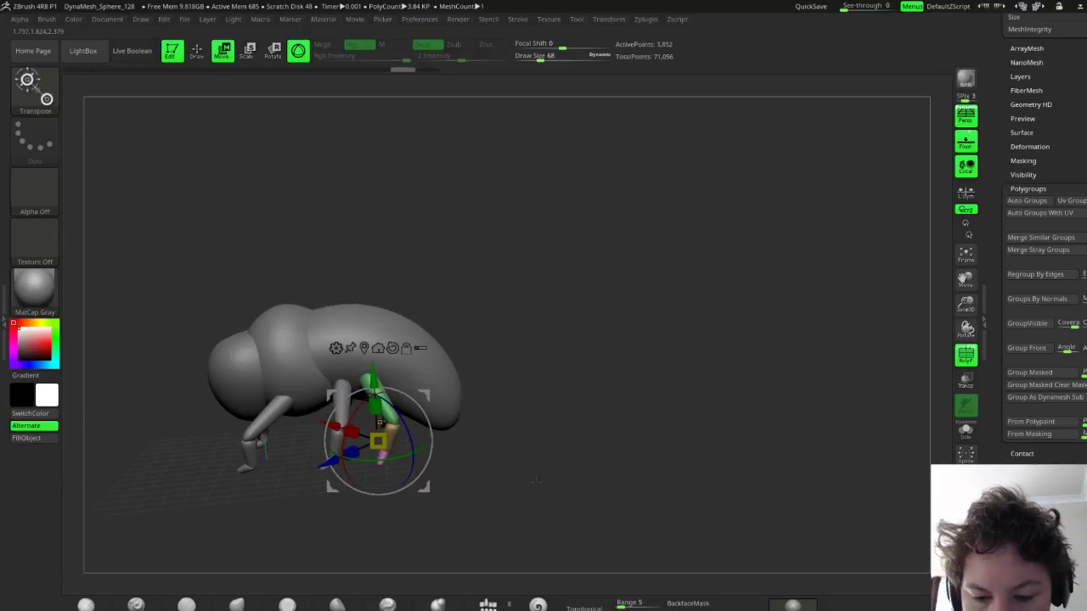
drag(536, 482, 514, 466)
key(q)
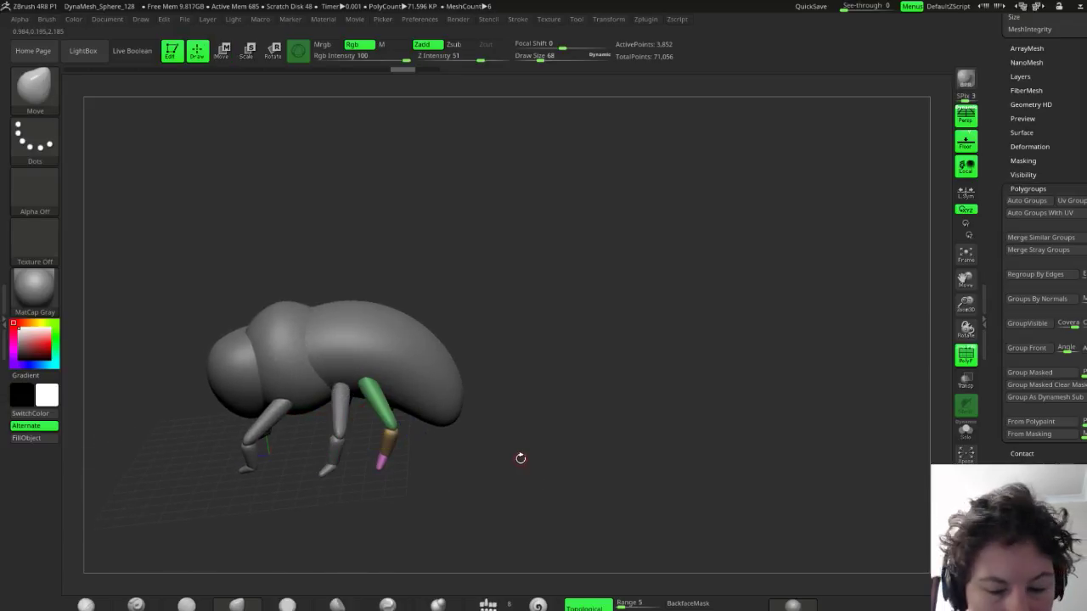
Set the draw size to 190
key(s)
drag(536, 417, 560, 422)
key(s)
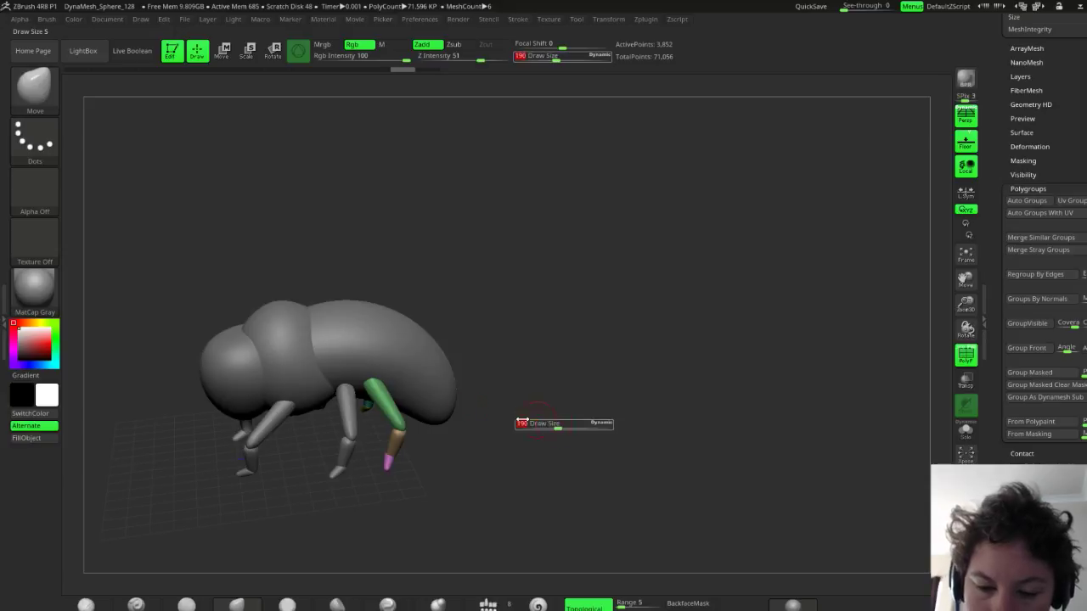
Try masking the rear leg's upper segment, first normally and again with topological masking enabled for the MaskPen
key(ctrl)
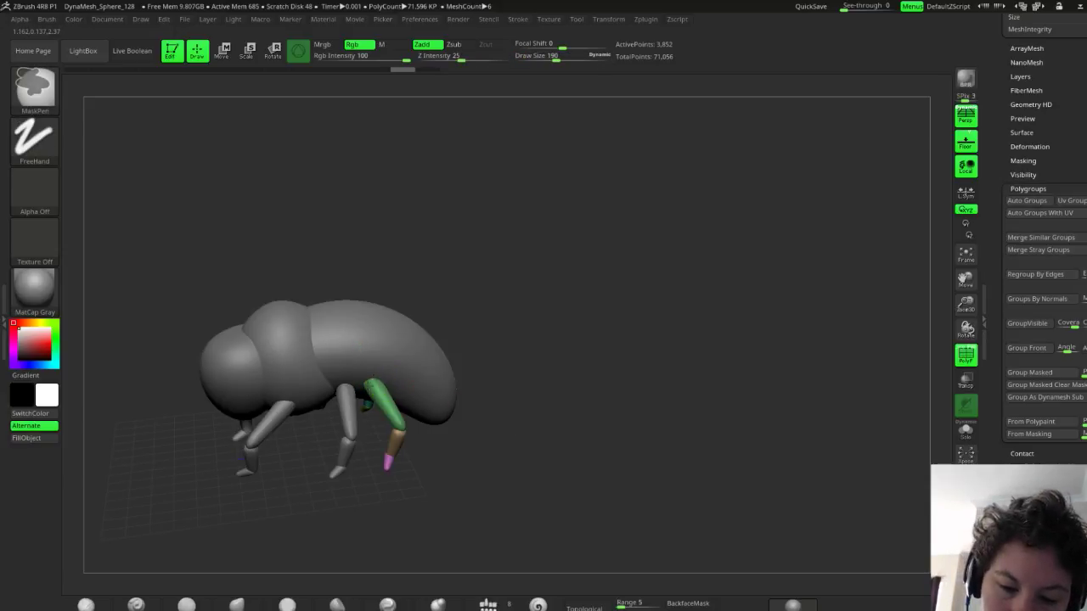
ctrl+drag(374, 393, 396, 425)
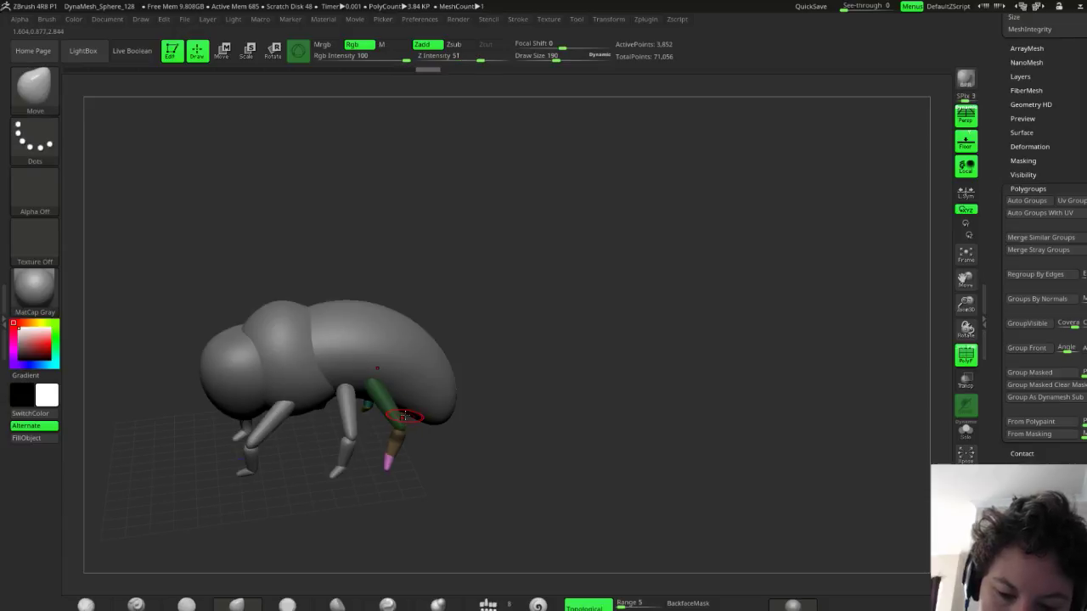
key(ctrl+z)
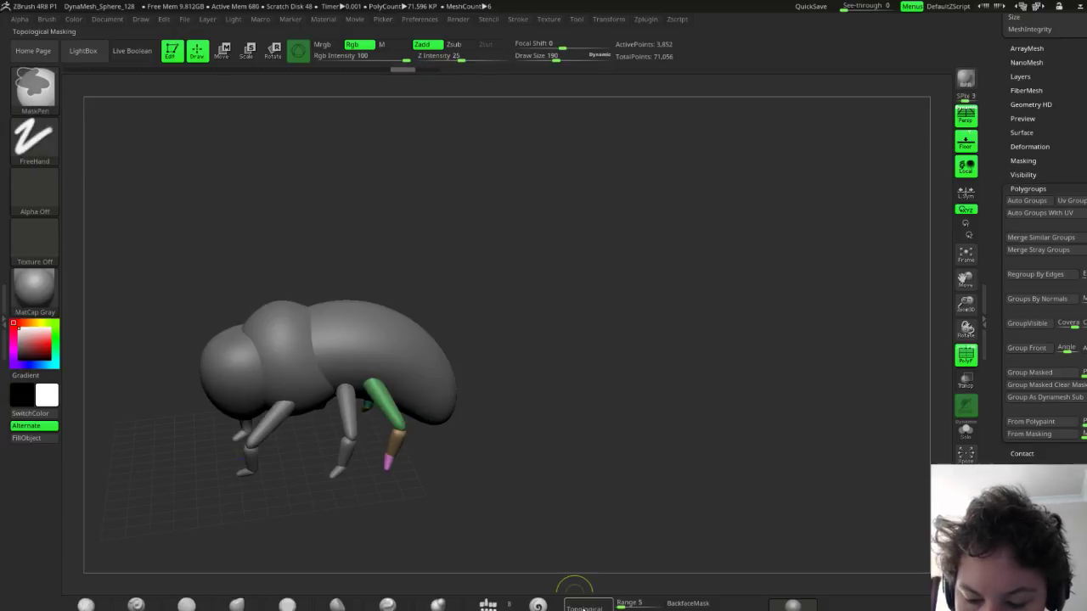
click(588, 605)
ctrl+drag(370, 381, 394, 423)
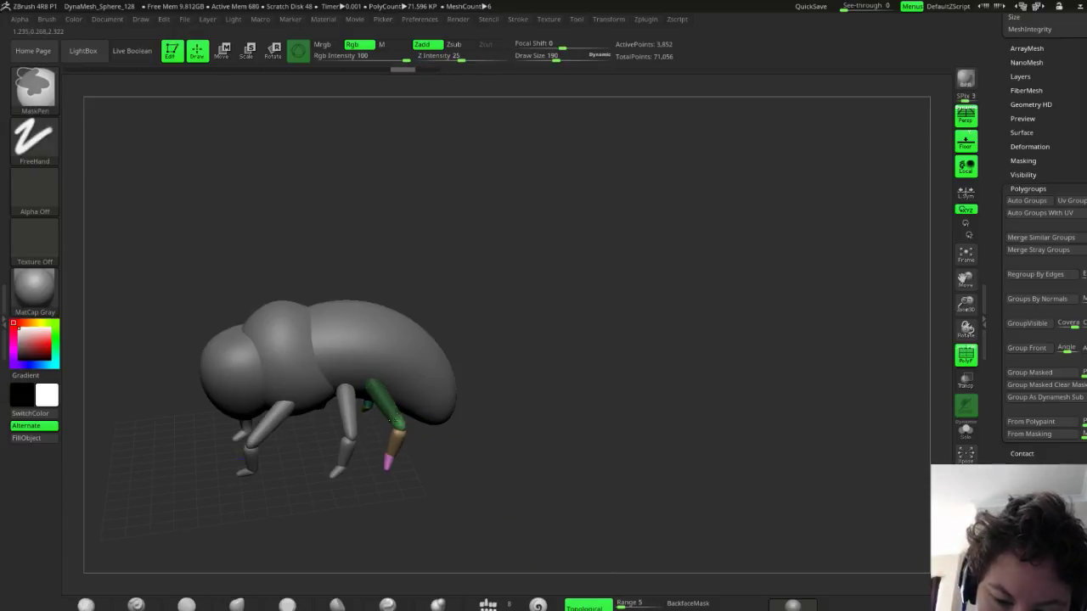
mouse_move(489, 420)
mouse_down()
mouse_move(493, 463)
mouse_move(463, 344)
mouse_move(543, 427)
mouse_move(602, 432)
mouse_move(572, 417)
mouse_up()
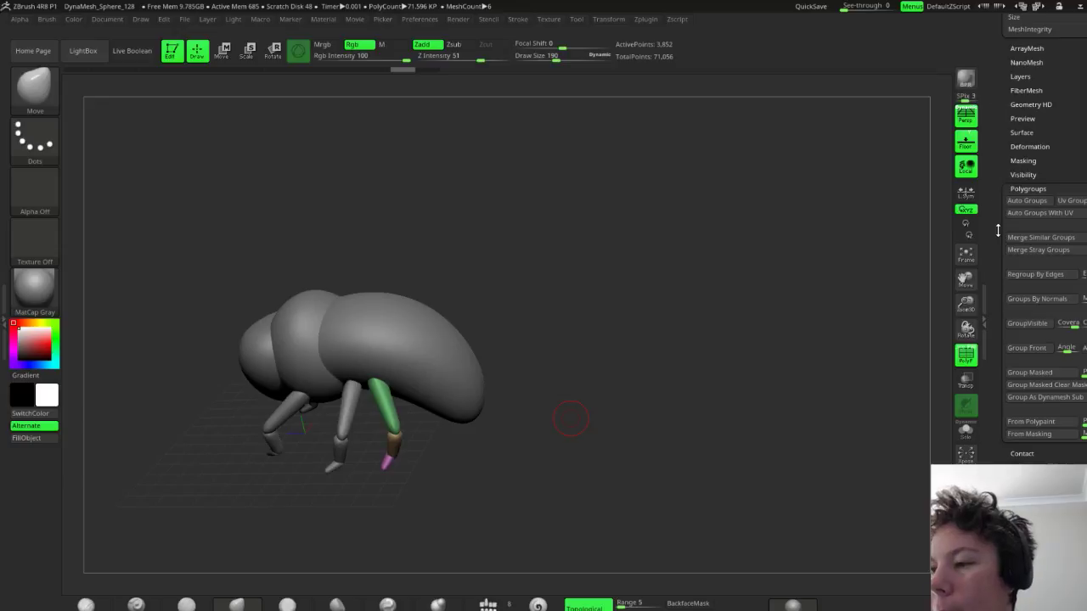
Split the rear leg pair into separate subtools by polygroup with Groups Split and accept the non-undoable operation
drag(996, 68, 996, 225)
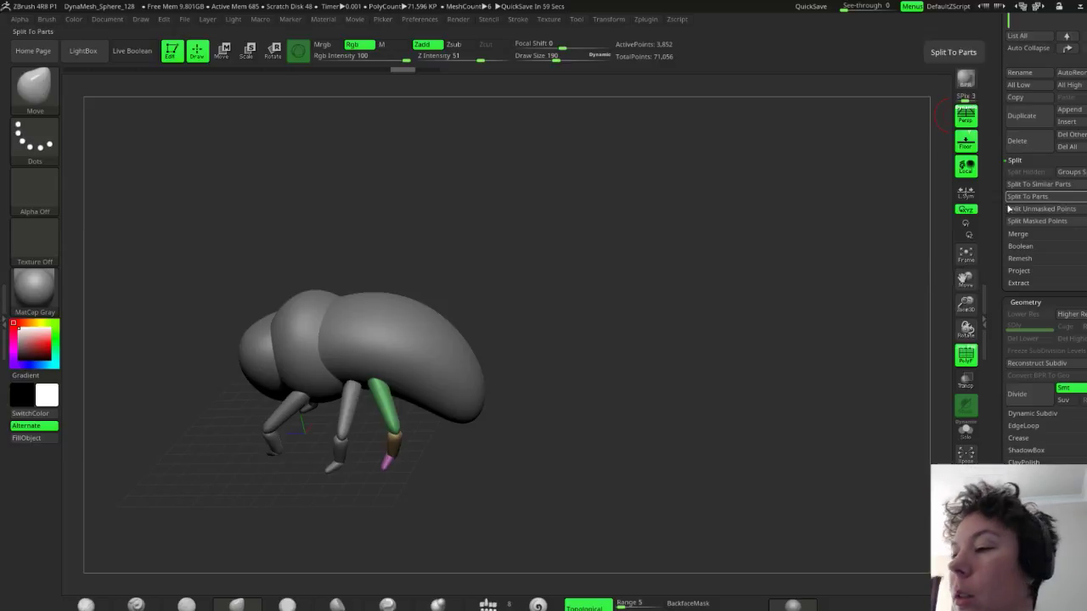
drag(999, 220, 1000, 238)
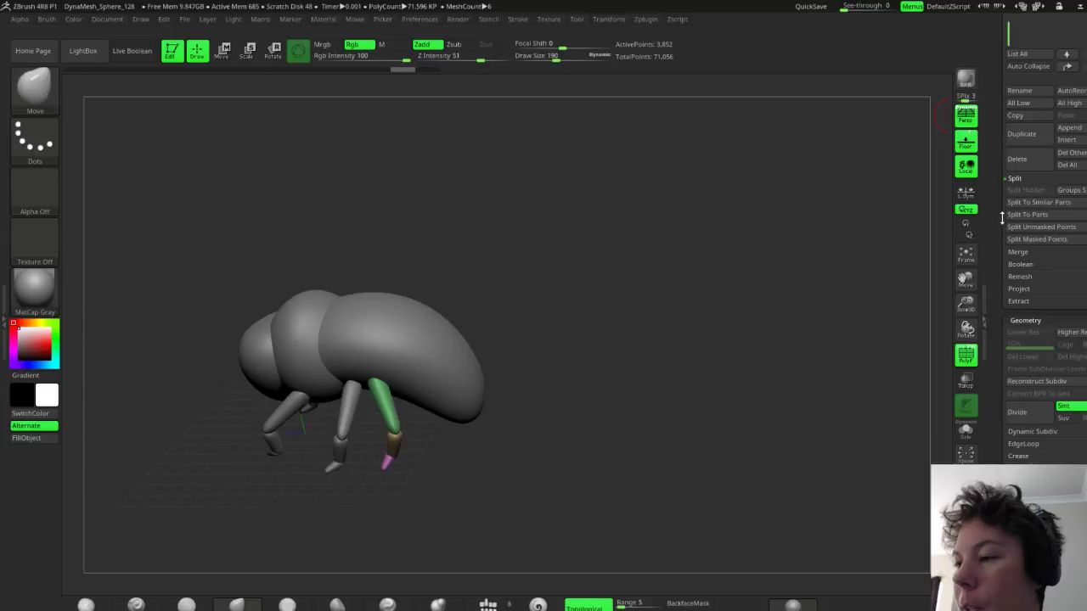
drag(1000, 214, 1002, 276)
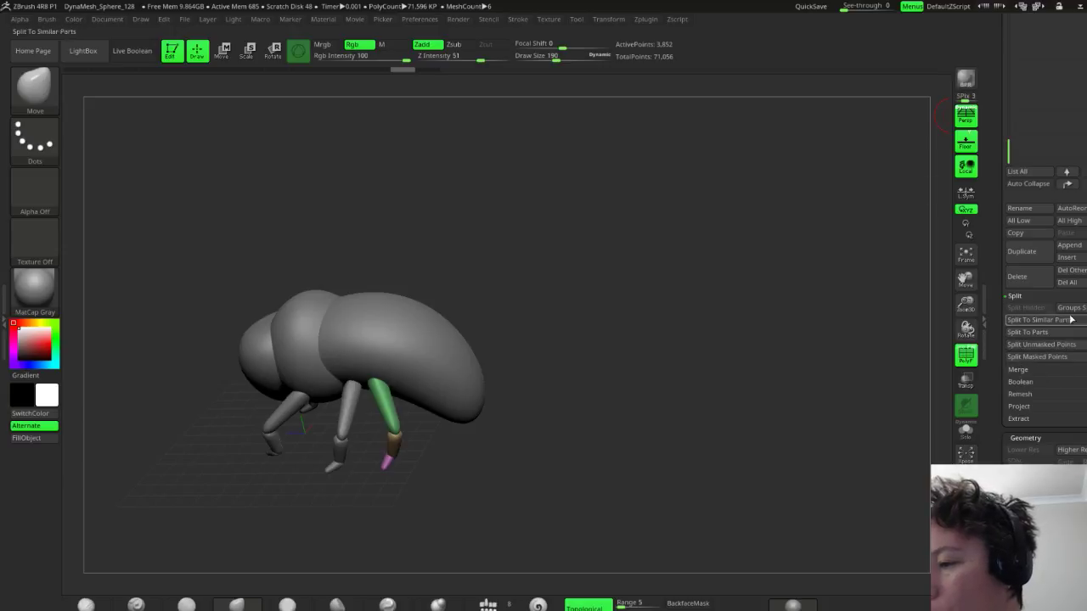
click(1075, 310)
click(922, 333)
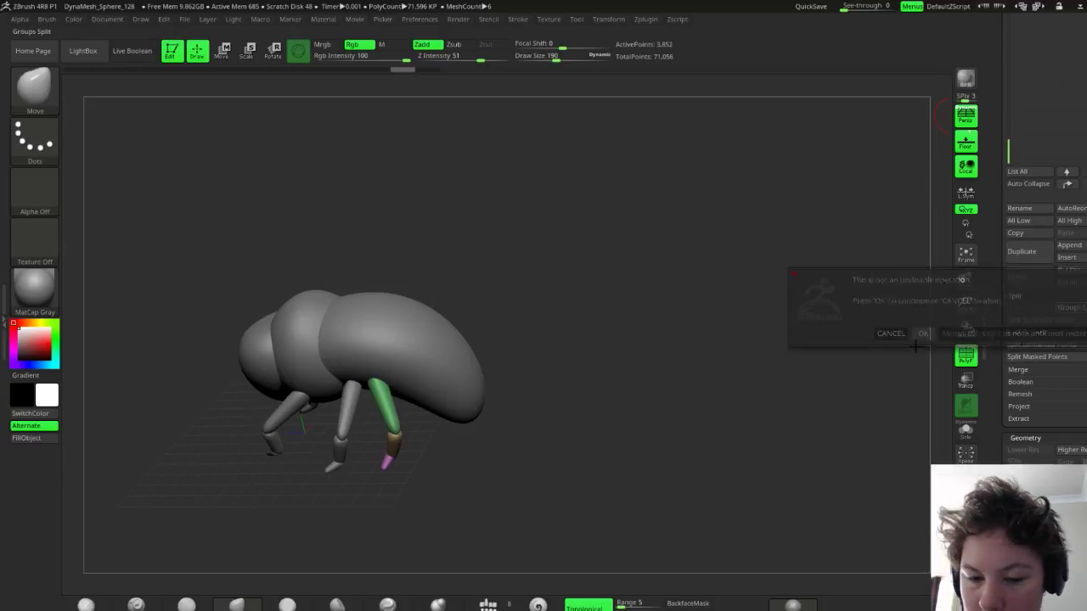
Switch between the split rear leg segments and make the upper leg segment the active subtool
drag(551, 435, 535, 348)
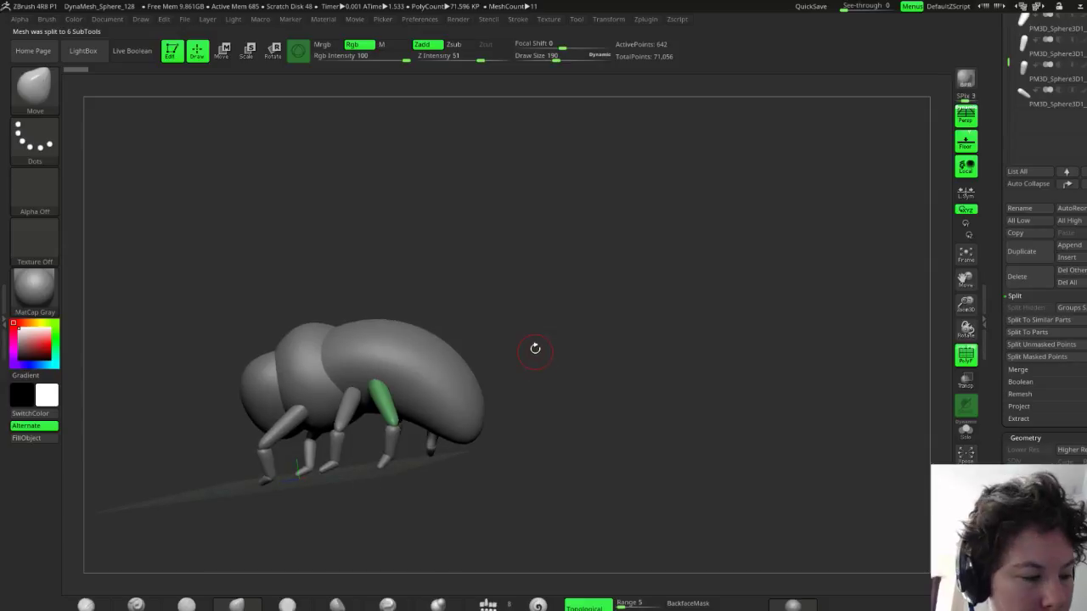
alt+click(390, 444)
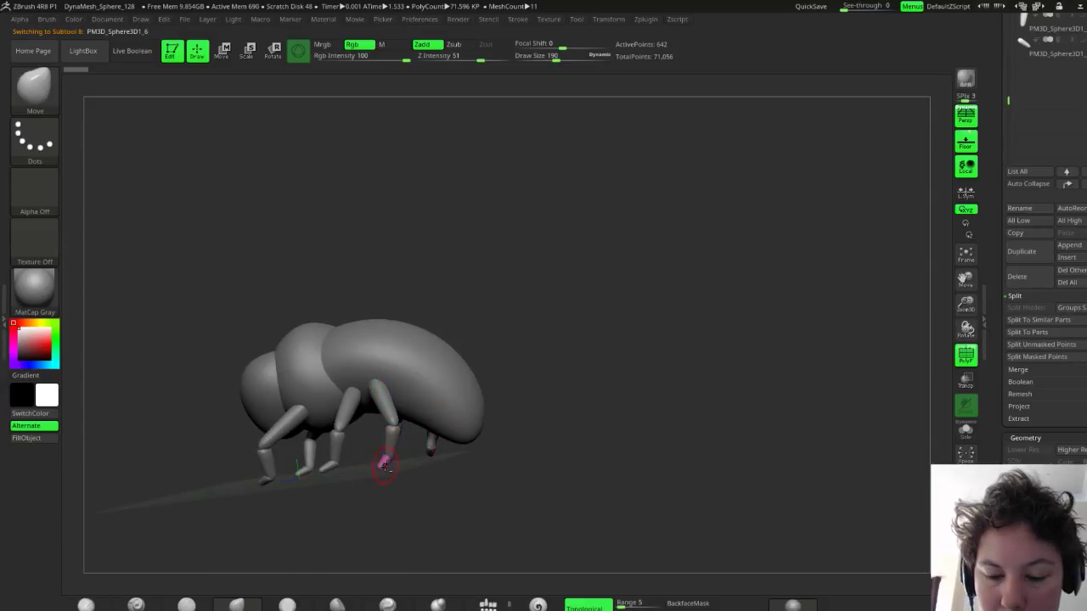
alt+click(389, 404)
scroll(996, 120, up, 3)
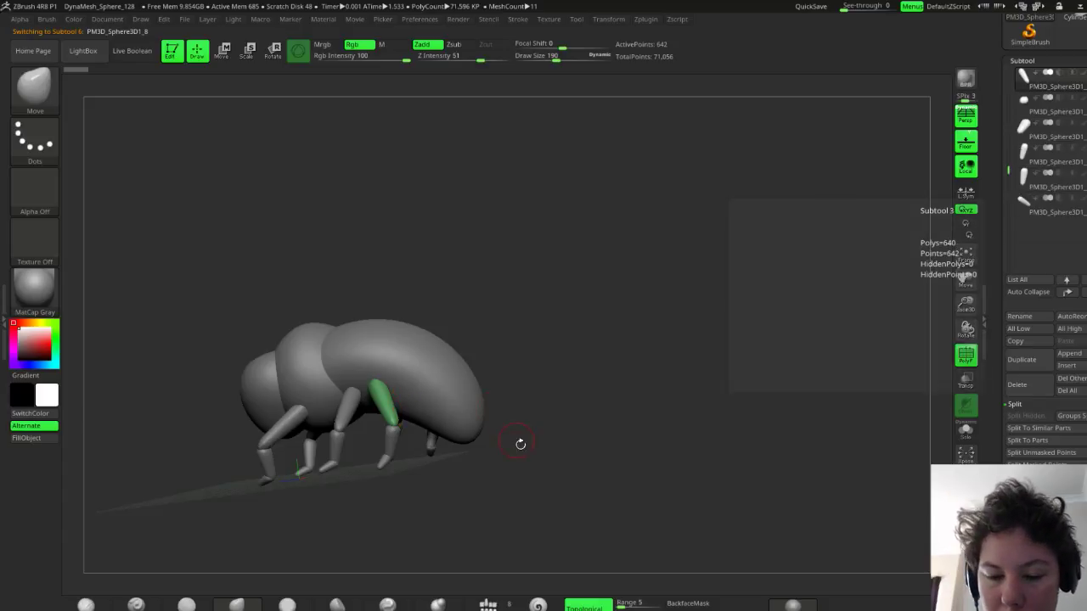
Make the rear leg's middle segment the active subtool and centre the unmasked-mesh Gizmo on it for transposing
mouse_move(517, 444)
mouse_down()
mouse_move(544, 448)
mouse_move(508, 455)
mouse_move(525, 465)
mouse_up()
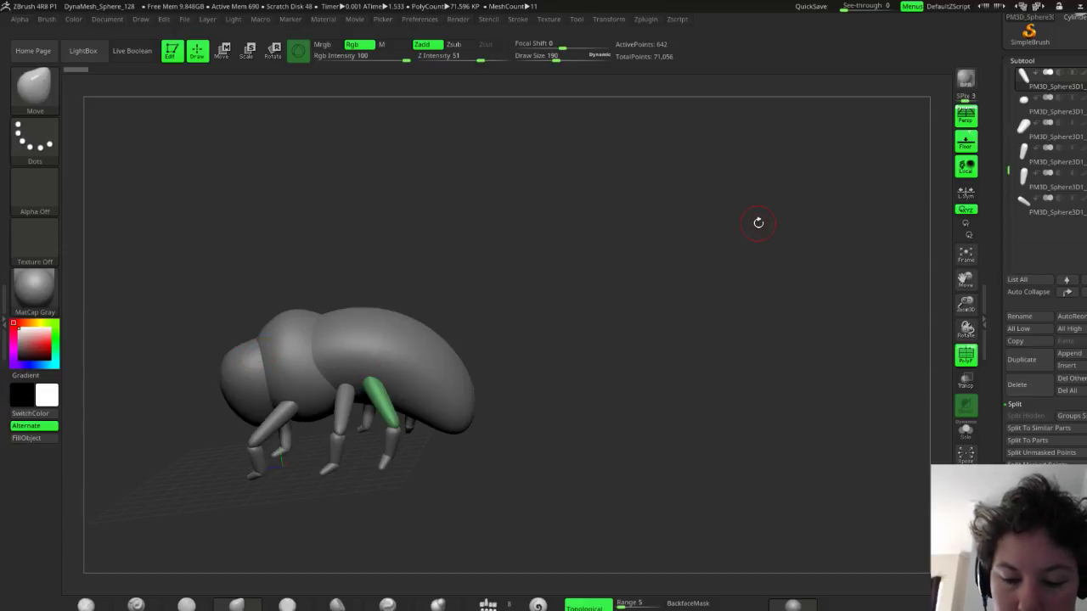
mouse_move(505, 394)
mouse_down()
mouse_move(526, 378)
mouse_move(497, 399)
mouse_move(535, 386)
mouse_move(548, 394)
mouse_move(538, 379)
mouse_move(527, 384)
mouse_move(569, 390)
mouse_move(498, 403)
mouse_move(465, 367)
mouse_up()
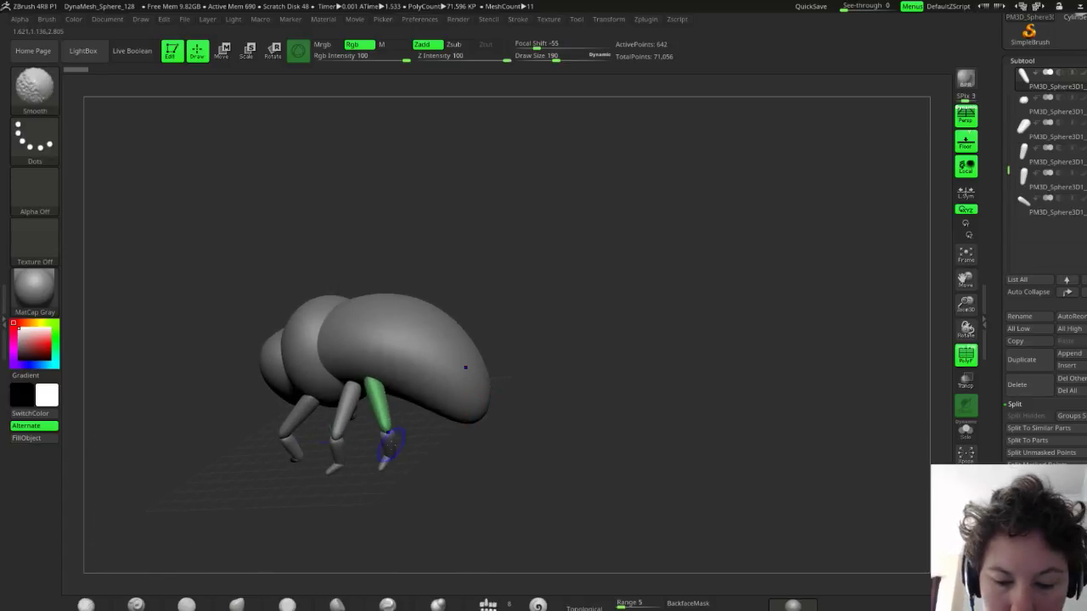
alt+click(388, 455)
drag(424, 448, 519, 438)
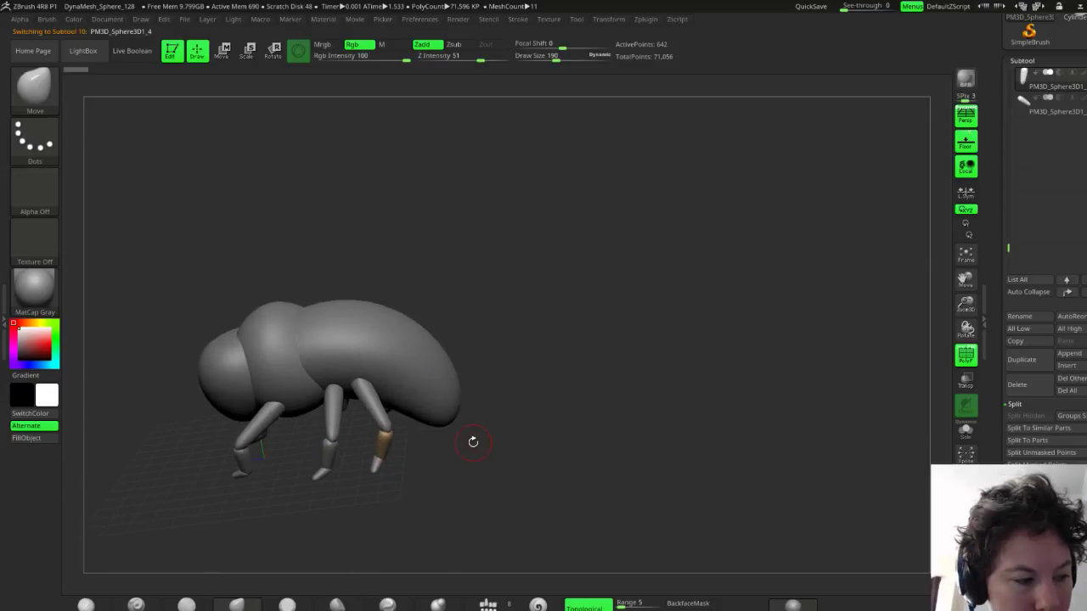
key(w)
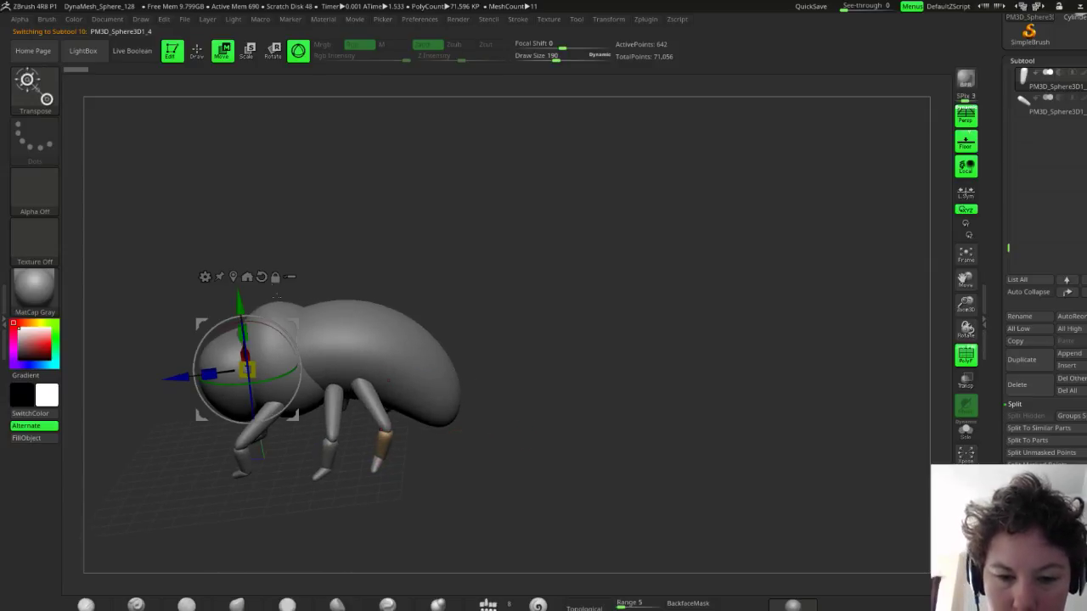
click(247, 277)
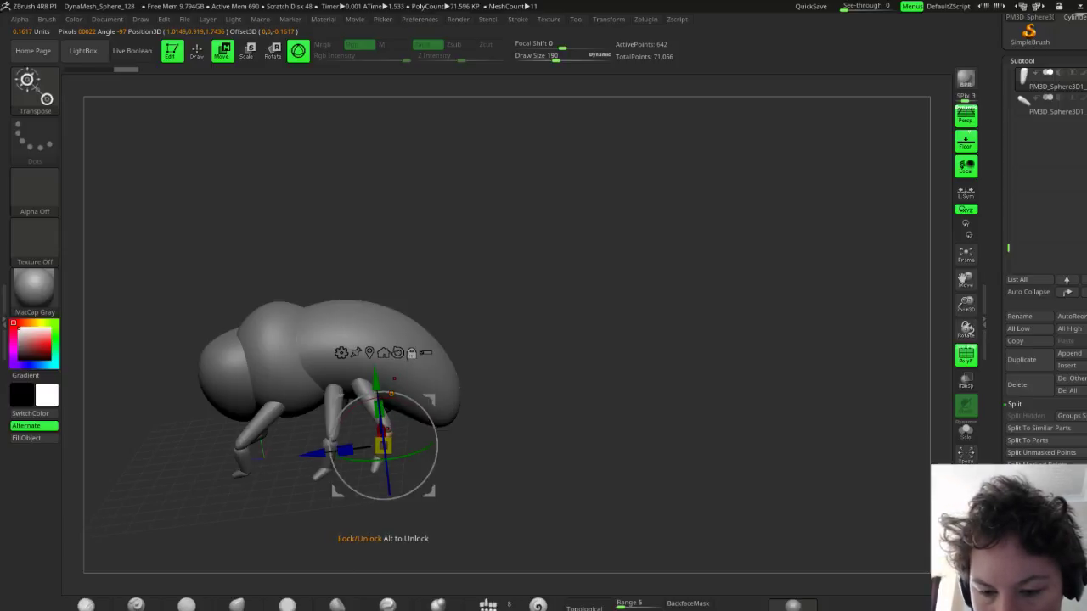
Move the unlocked Gizmo pivot to the joint between the rear leg's upper and middle segments and lock it
drag(488, 429, 475, 433)
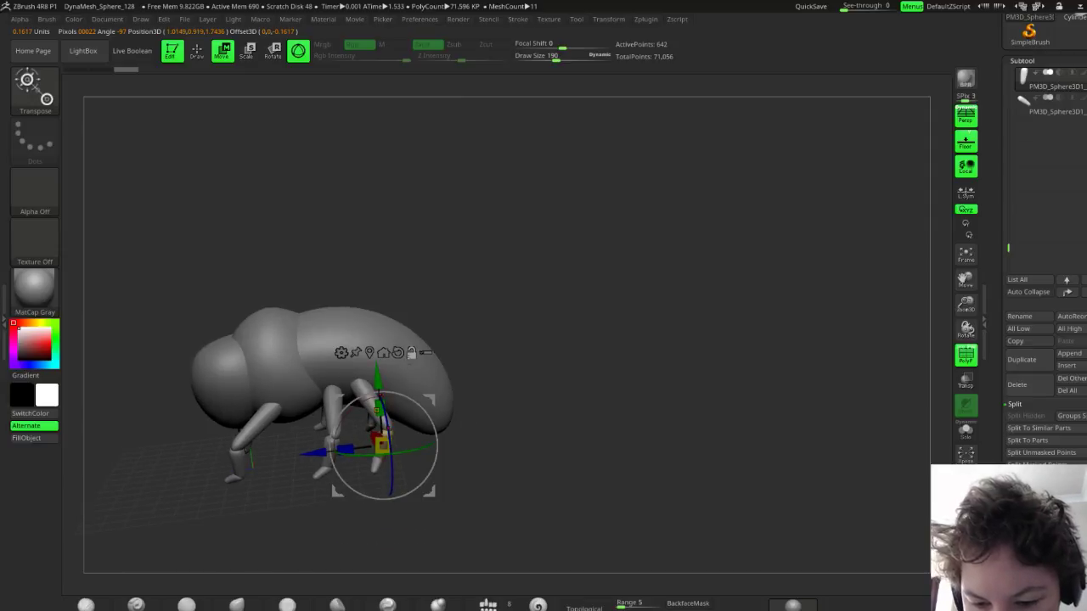
drag(382, 445, 433, 388)
drag(476, 501, 518, 497)
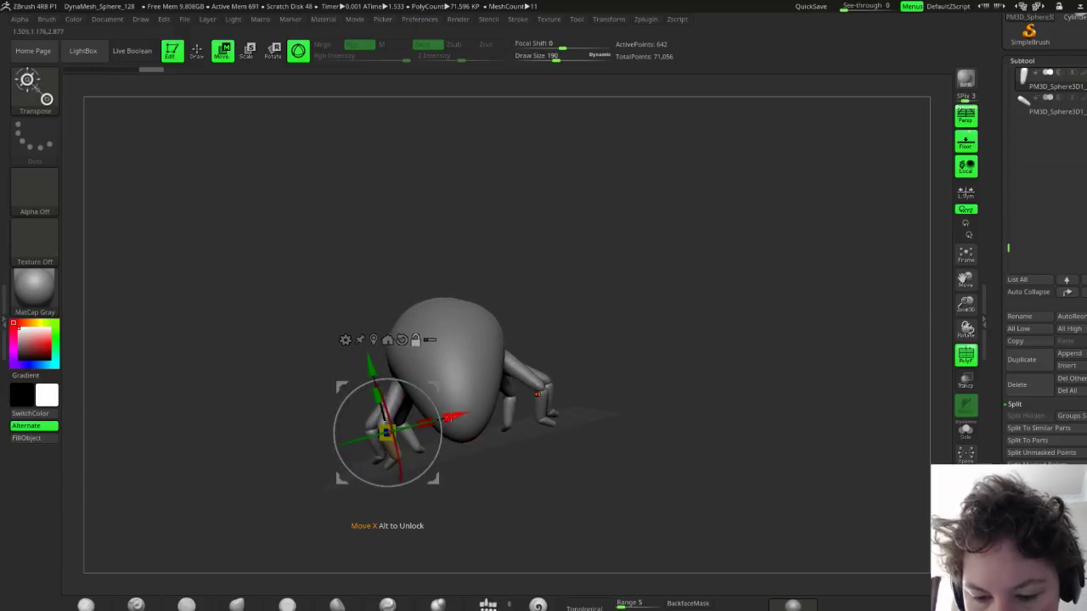
drag(449, 417, 446, 417)
drag(369, 367, 367, 365)
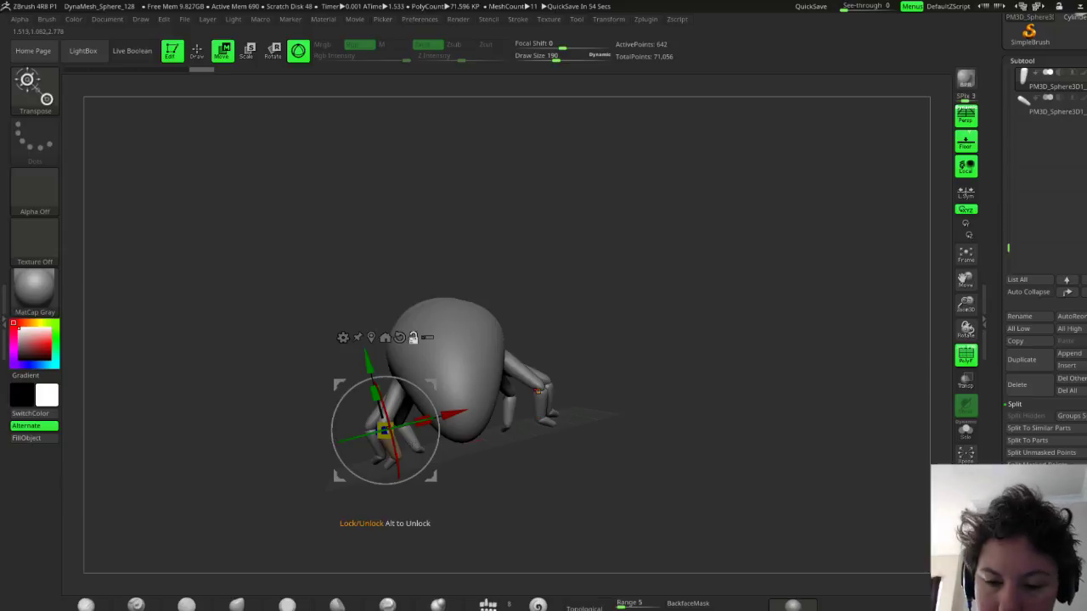
drag(388, 522, 673, 328)
Try rotating the rear leg's middle segment about the joint with the Gizmo
drag(436, 429, 421, 386)
drag(527, 416, 420, 414)
drag(418, 460, 432, 436)
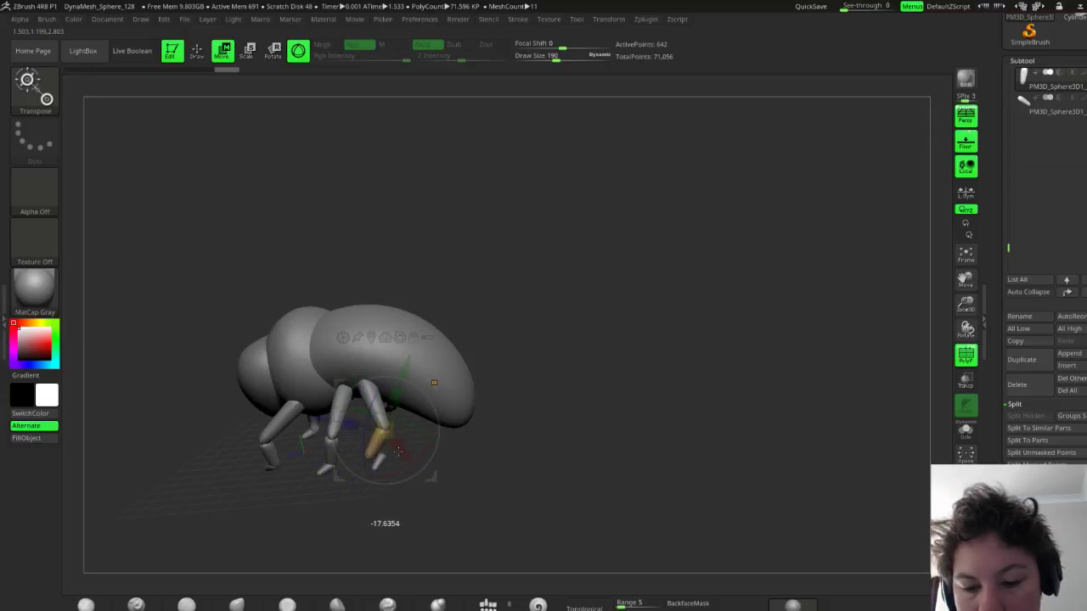
drag(406, 445, 408, 444)
drag(543, 374, 554, 415)
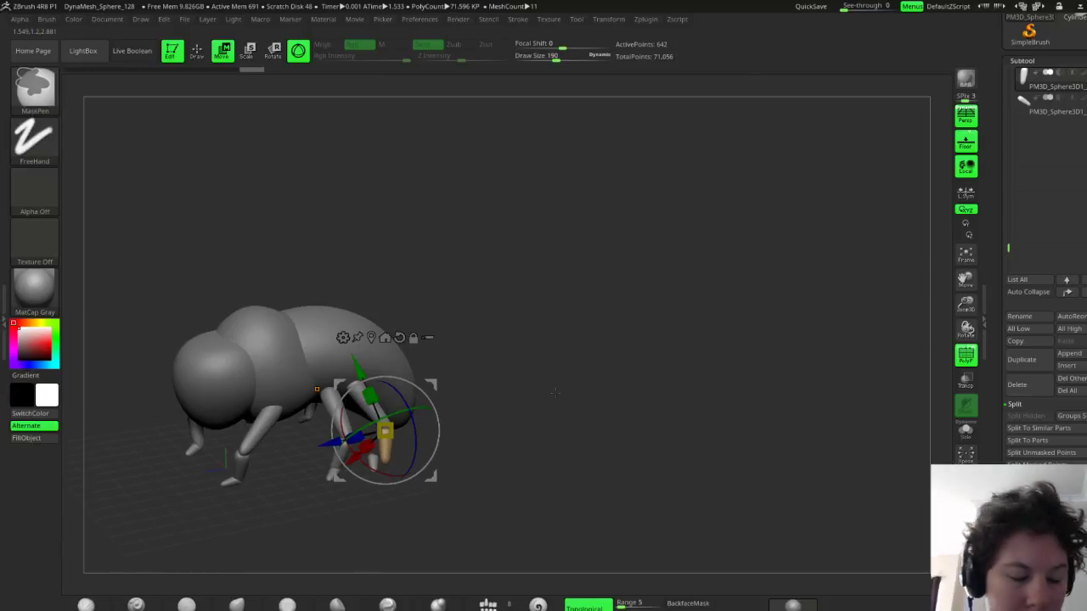
Undo the rotations of the rear leg's middle segment
key(ctrl+z)
key(ctrl+z)
key(ctrl+z)
key(ctrl+z)
key(ctrl+z)
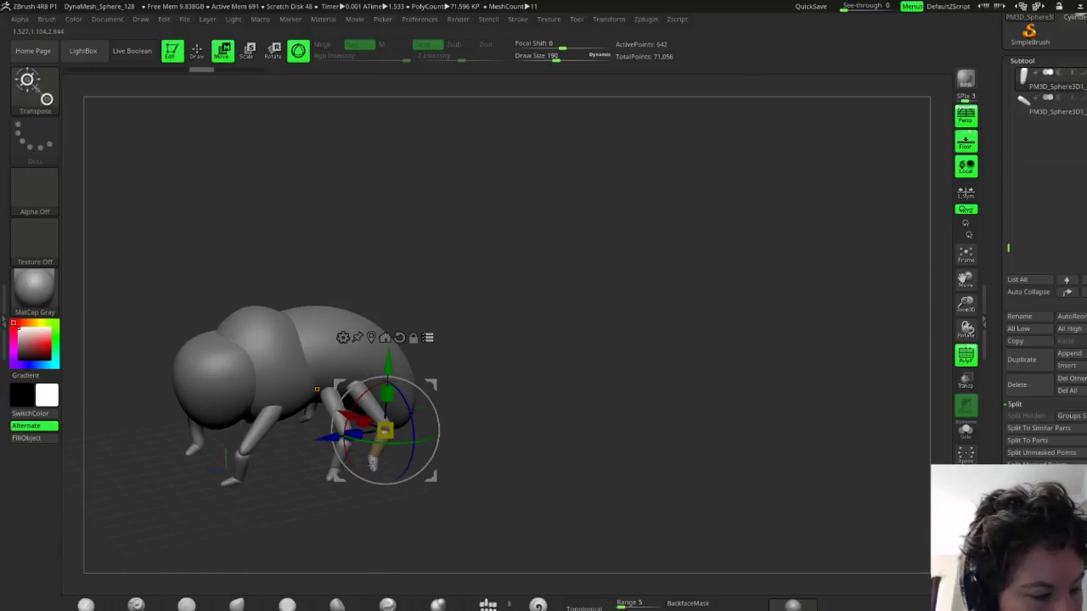
Try transposing all selected subtools together from the rear leg's middle segment and undo the change
alt+click(373, 464)
alt+click(378, 456)
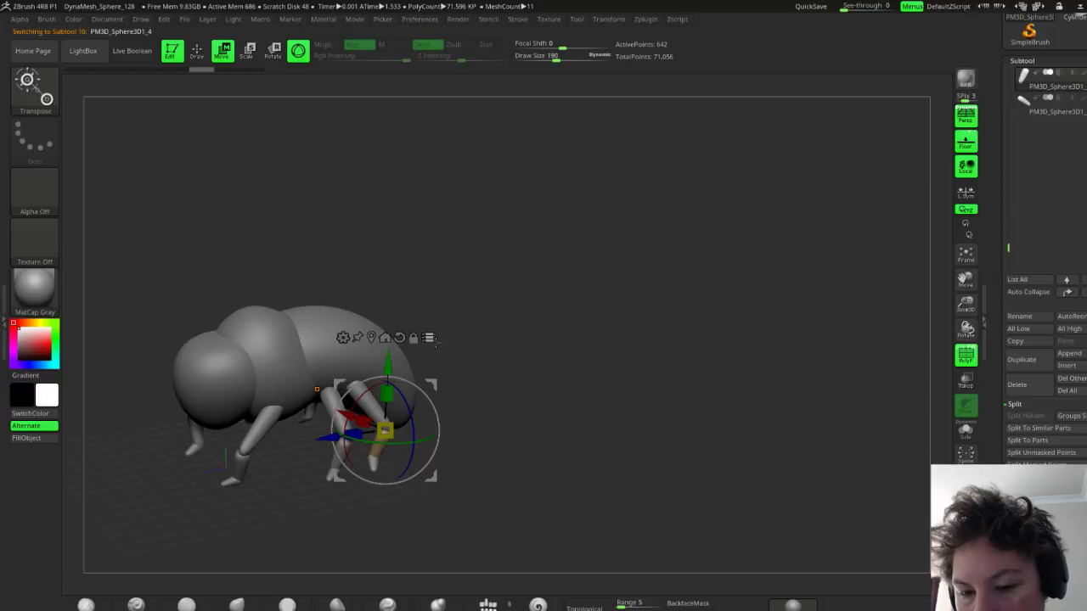
drag(426, 396, 410, 452)
key(ctrl+z)
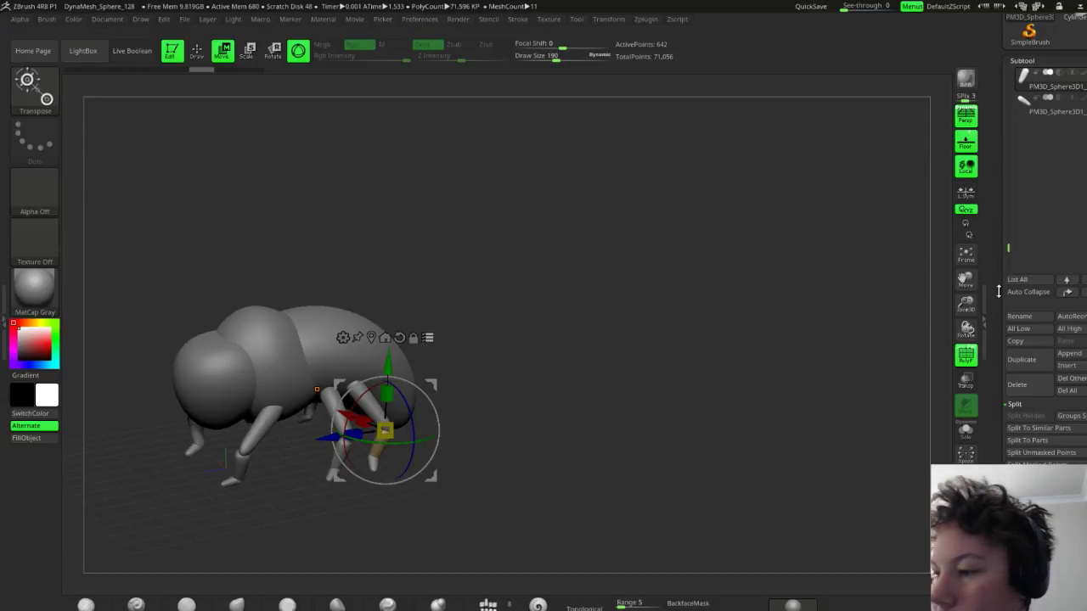
Fully mask the abdomen, thorax, head, middle leg pair and front leg pair subtools one after another
drag(1009, 246, 1032, 60)
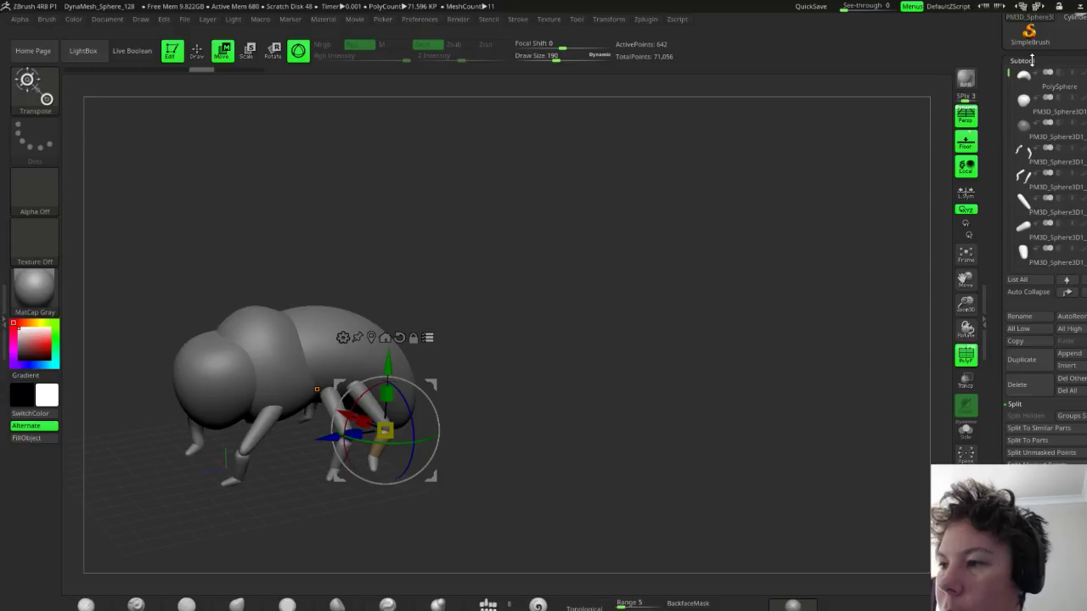
click(1058, 87)
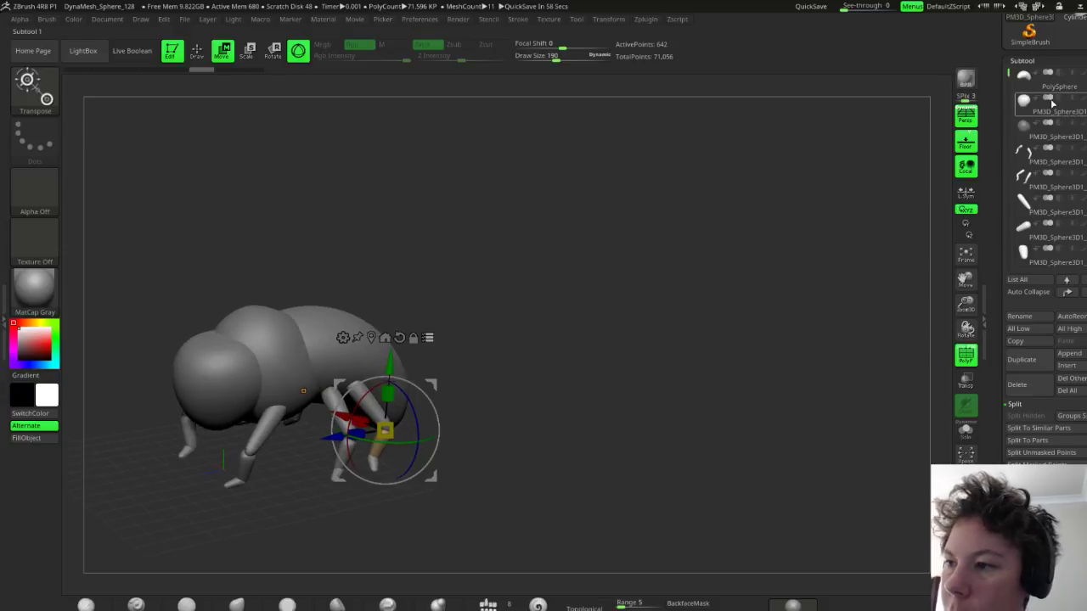
click(1056, 99)
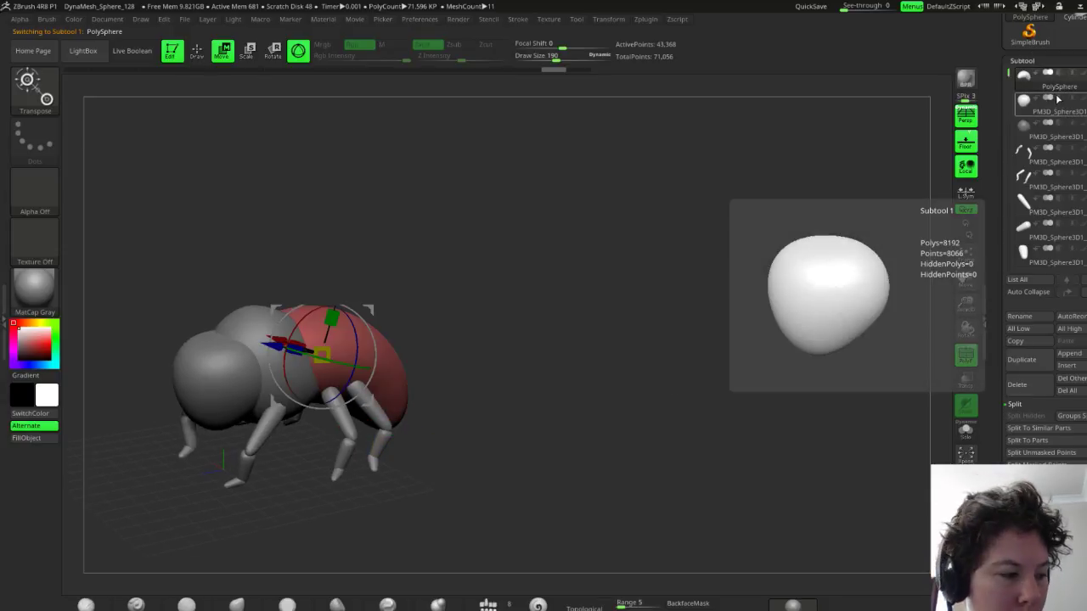
ctrl+click(600, 341)
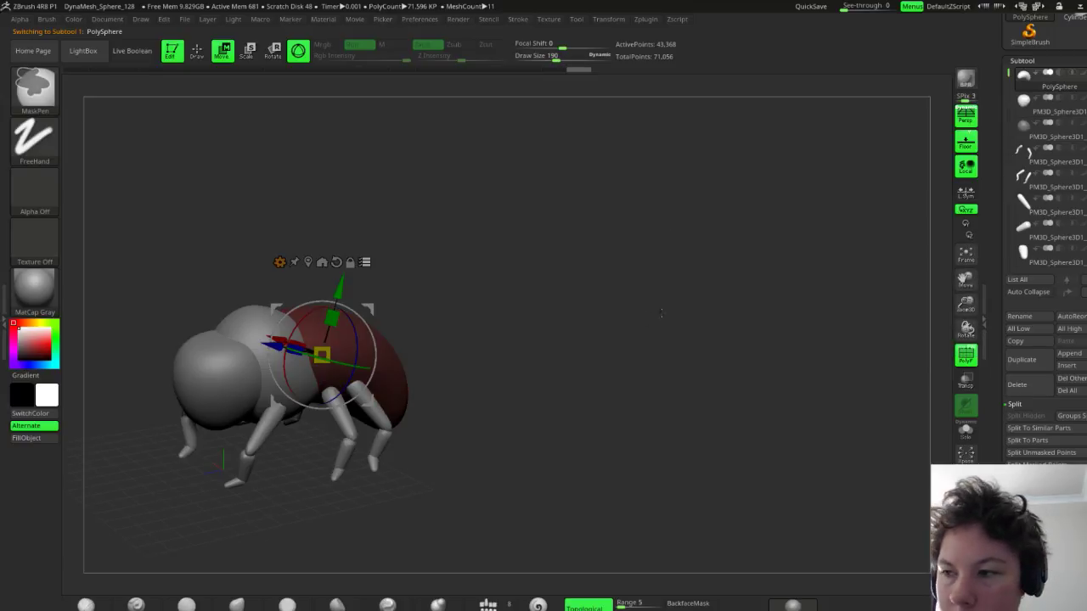
click(1049, 125)
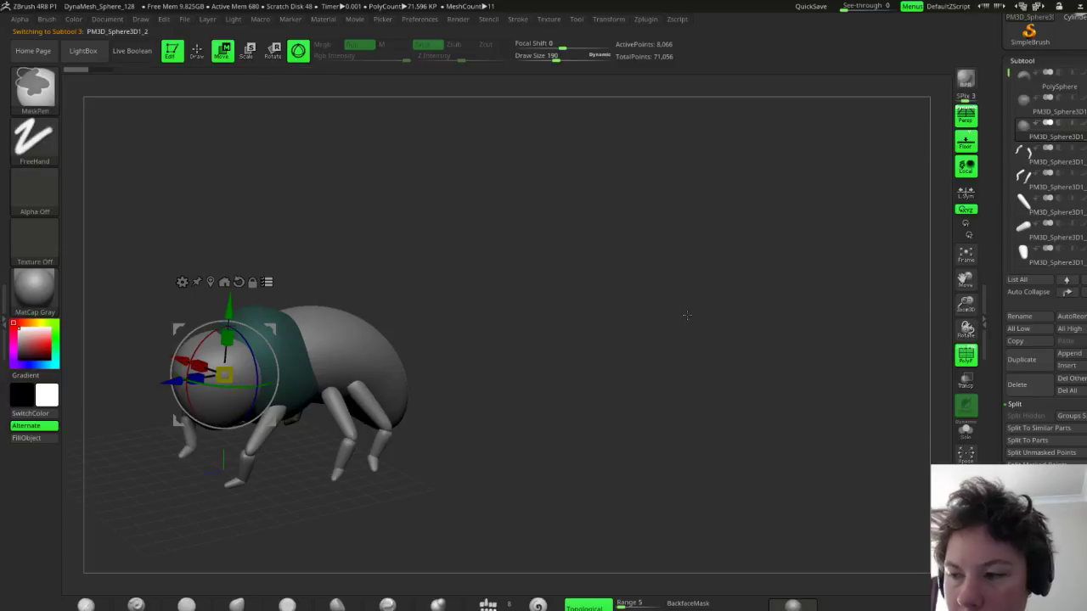
click(1052, 163)
click(1051, 185)
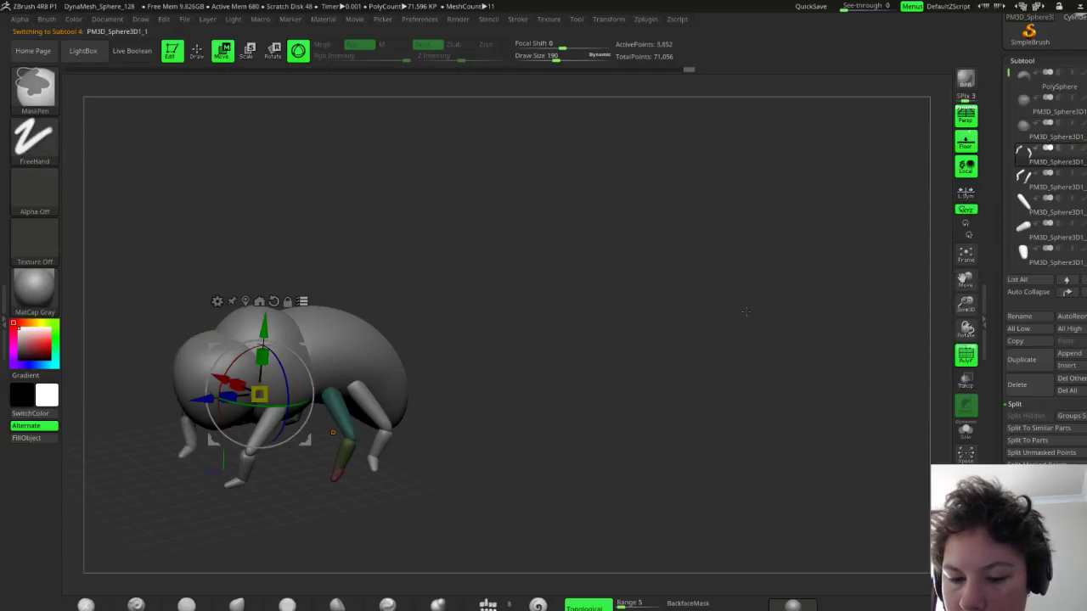
click(1052, 209)
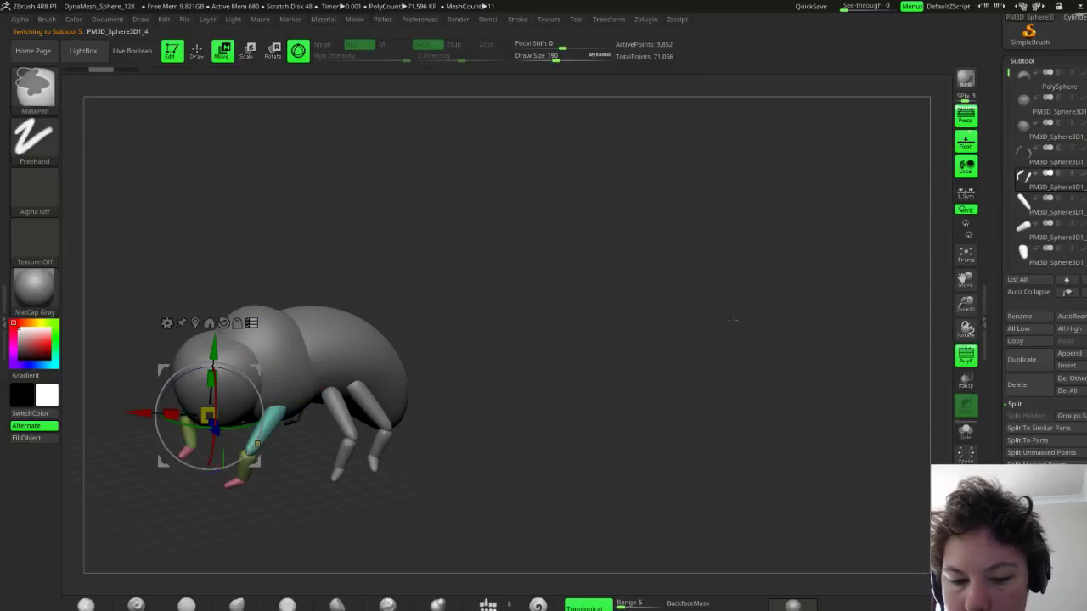
Mask the rear leg's upper segment and make its middle segment the active subtool again
click(1051, 229)
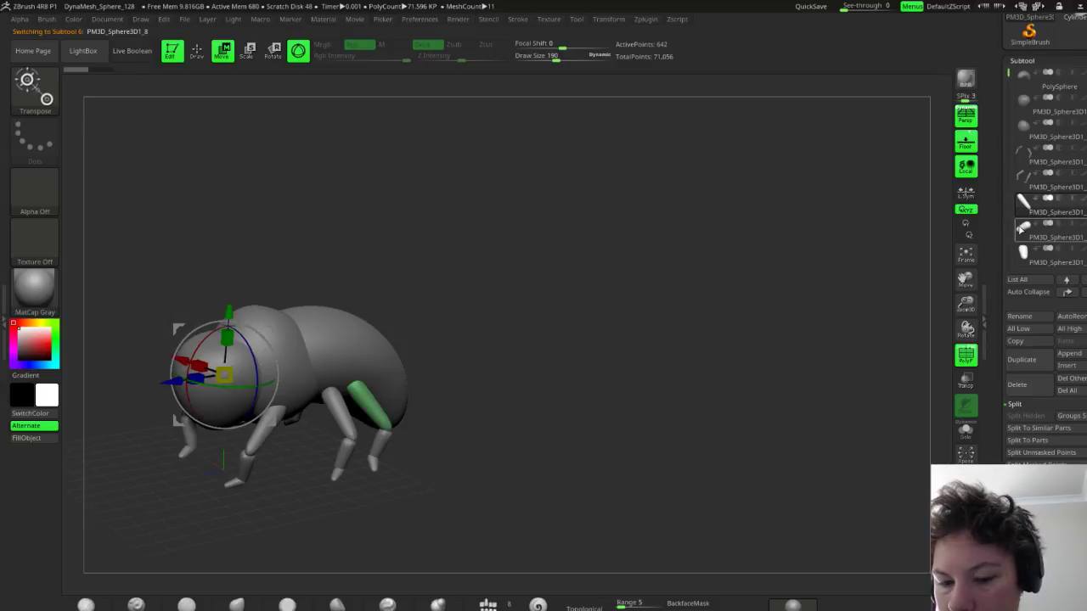
key(ctrl)
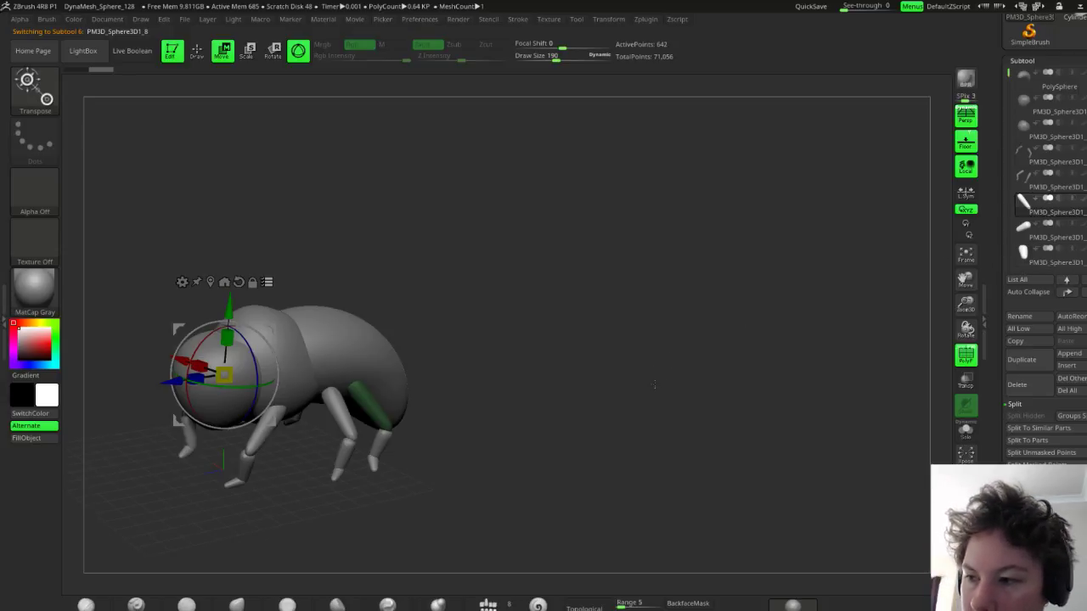
click(374, 419)
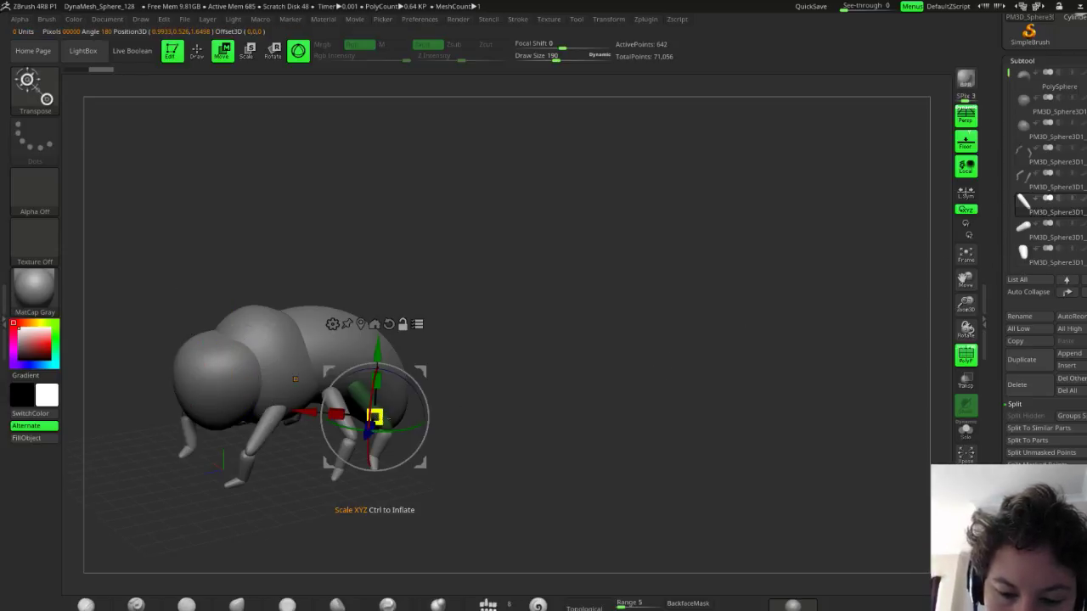
alt+click(386, 441)
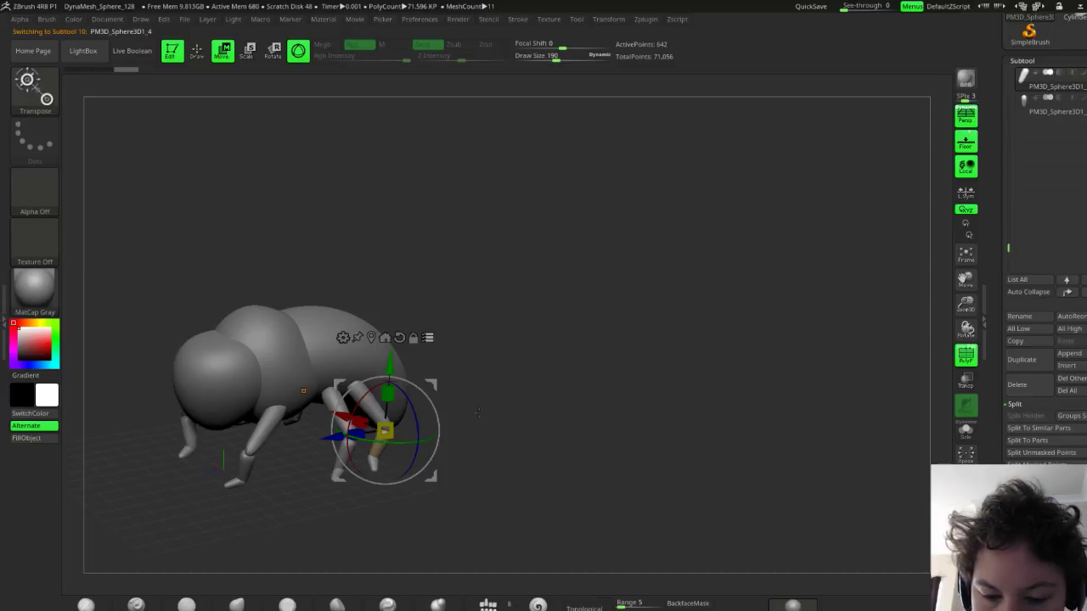
Rotate the lower segments of the rear leg pair outward around their Z axis
drag(441, 441, 487, 408)
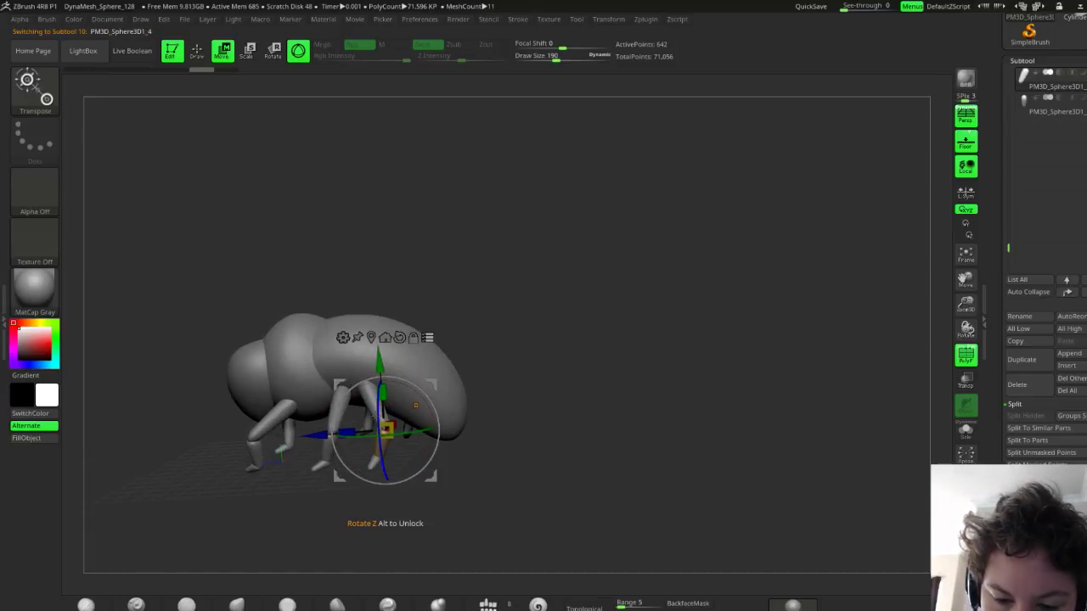
drag(383, 455, 370, 459)
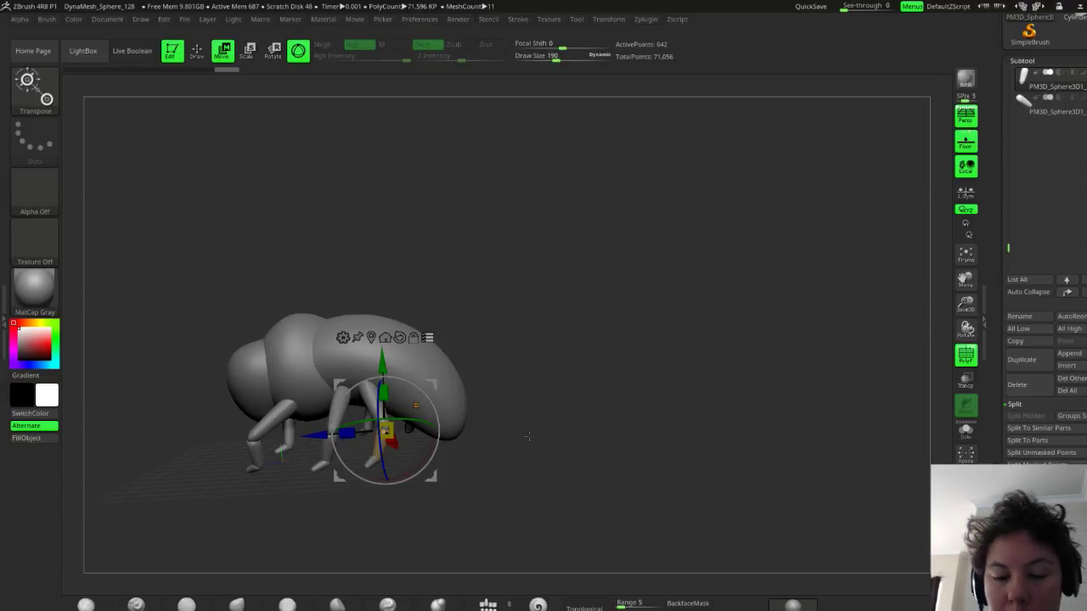
drag(529, 437, 618, 438)
click(427, 338)
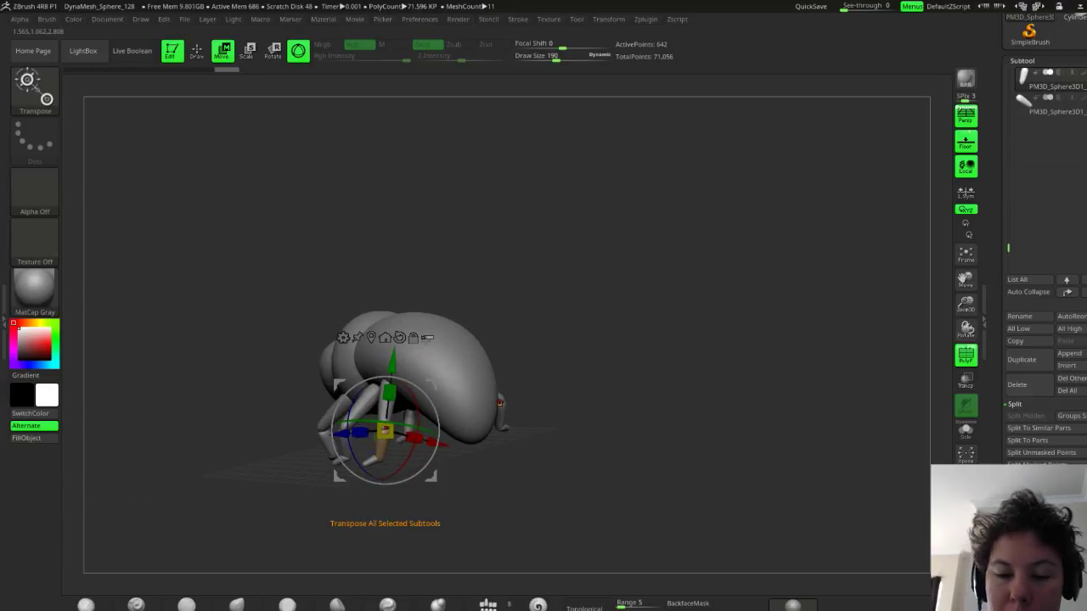
click(427, 337)
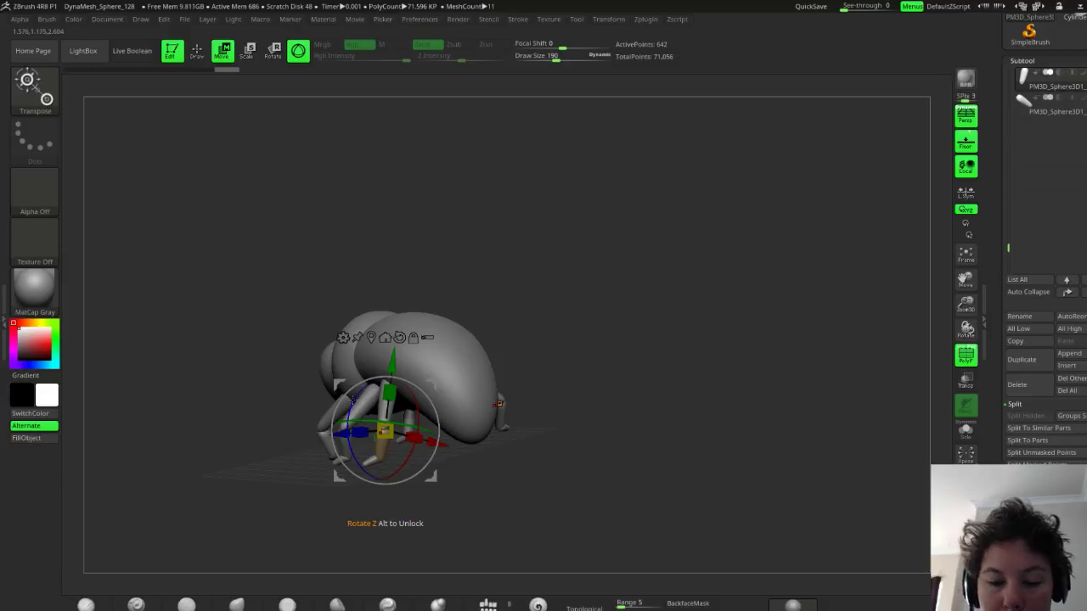
drag(350, 399, 376, 385)
key(ctrl+z)
click(428, 338)
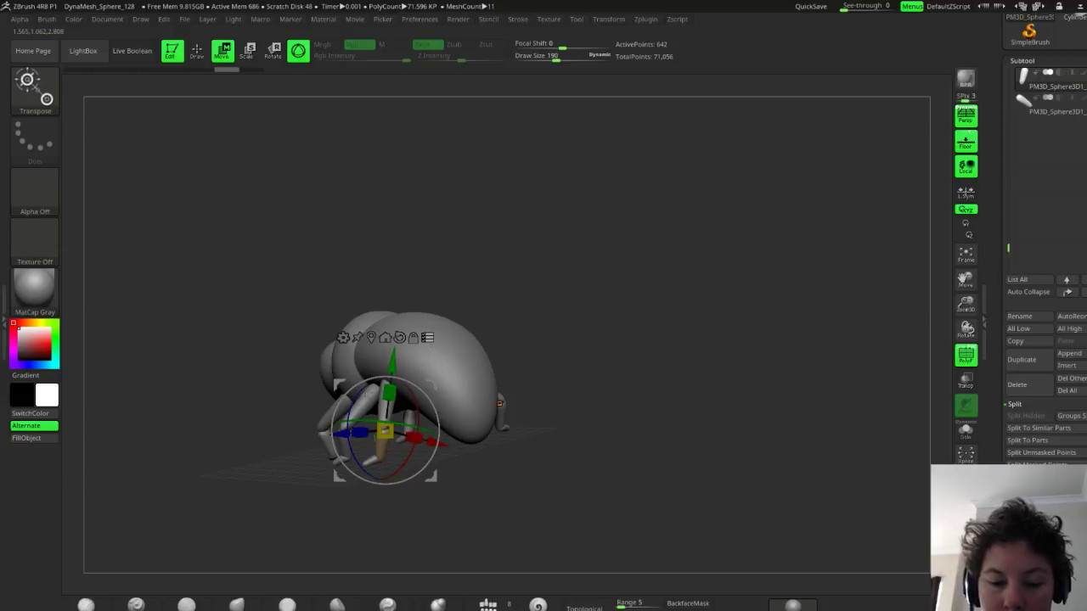
drag(360, 406, 367, 387)
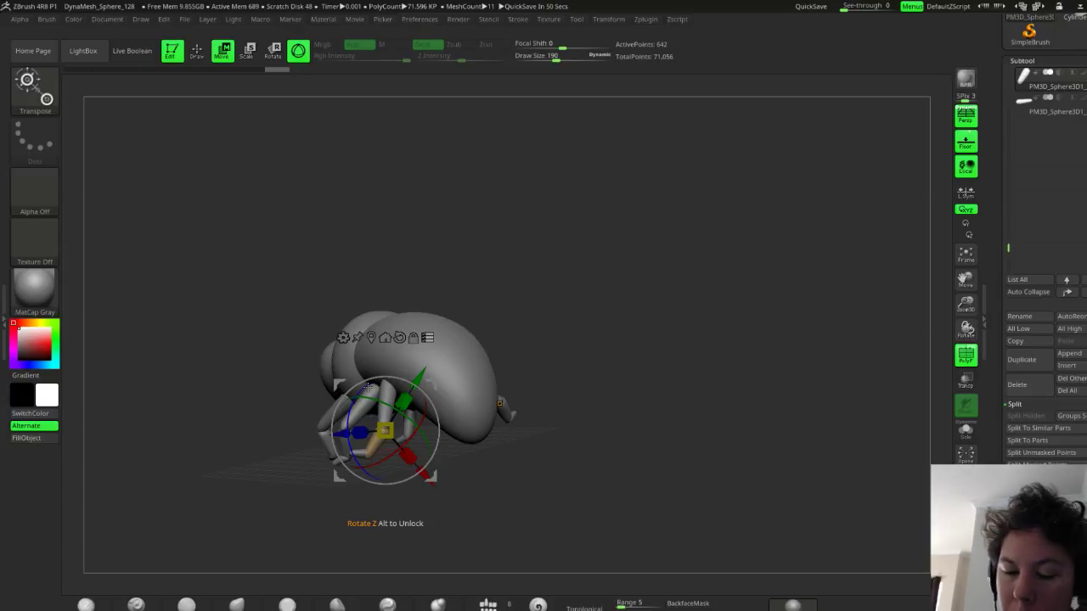
Move and angle the rear lower leg segment so that it joins the end of the upper leg segment
drag(495, 461, 487, 486)
drag(340, 463, 419, 440)
drag(537, 440, 427, 451)
drag(322, 458, 324, 460)
drag(509, 429, 474, 464)
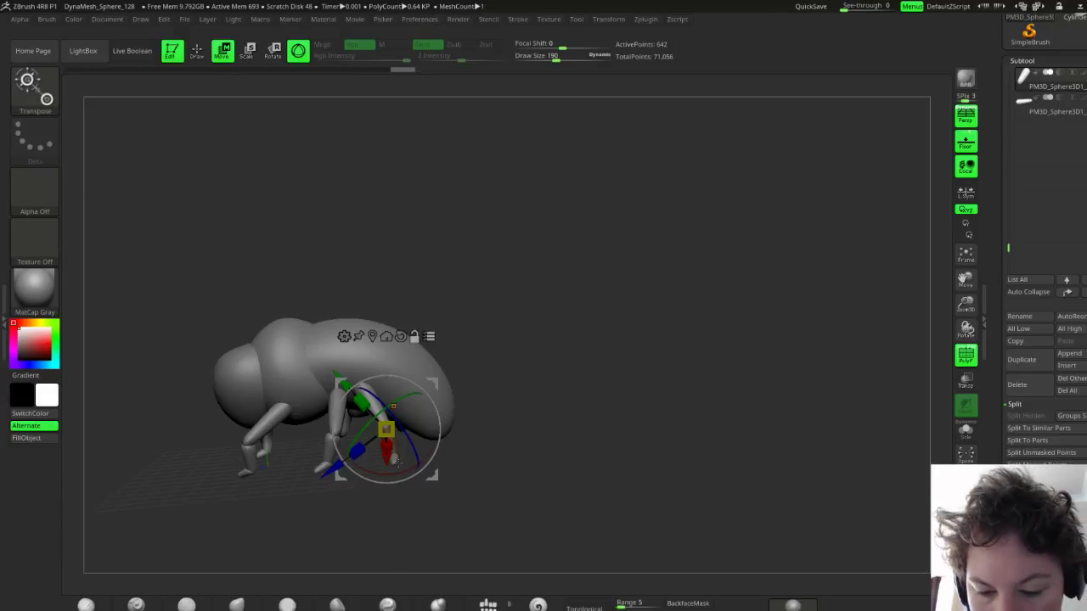
Select the rear foot subtool, centre the gizmo on it and shift the foot to the end of the lower leg
key(ctrl+z)
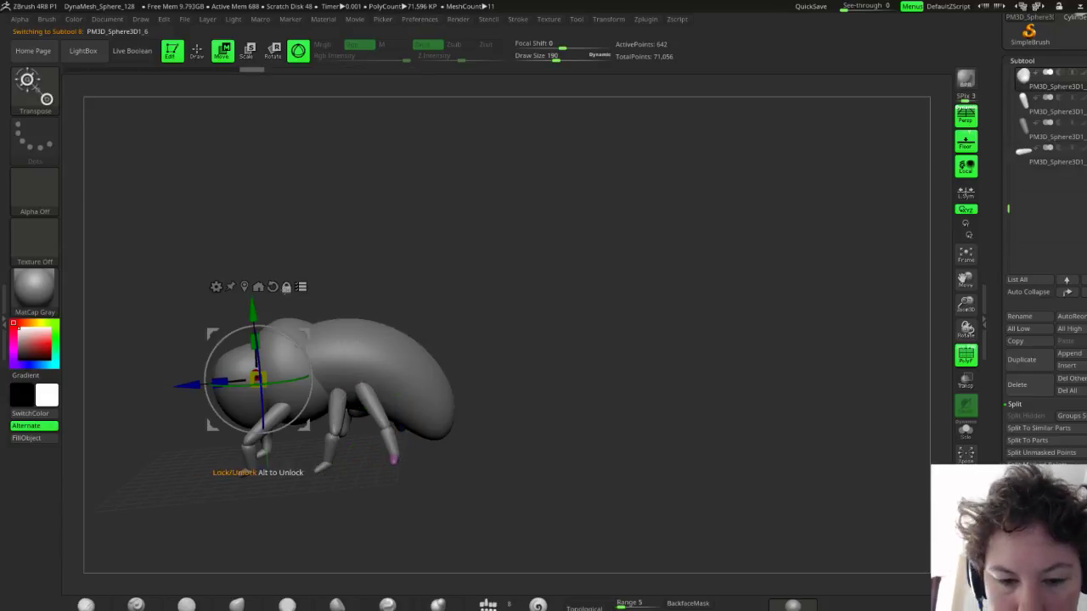
click(243, 287)
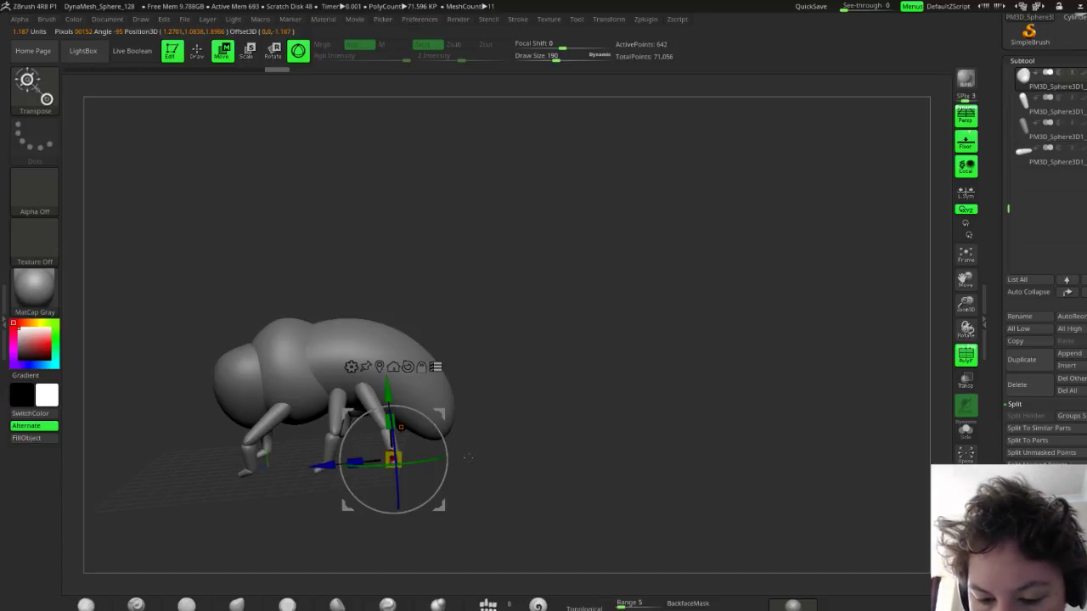
mouse_move(382, 475)
mouse_down()
mouse_move(434, 478)
mouse_move(403, 477)
mouse_up()
drag(439, 414, 445, 413)
drag(509, 492, 561, 491)
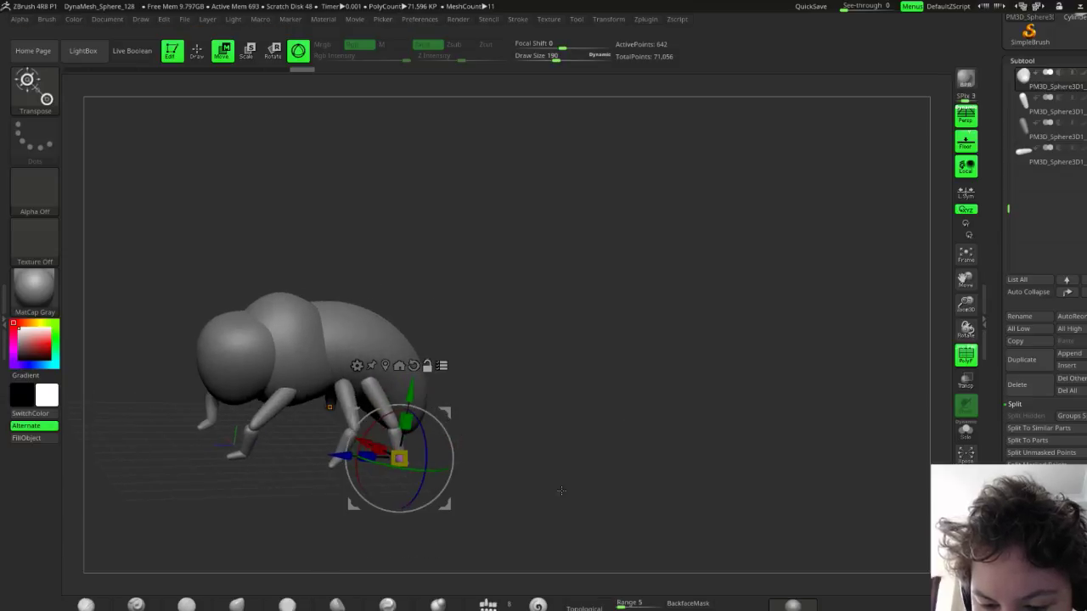
Reposition and reorient the unlocked gizmo on the rear foot and lock it there
alt+click(419, 465)
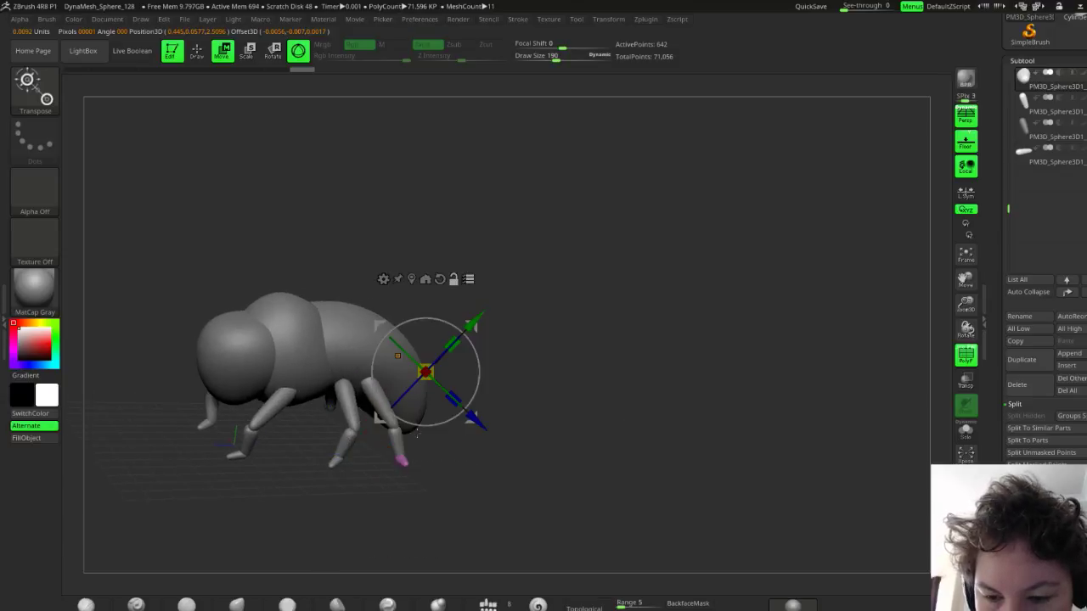
drag(414, 431, 426, 502)
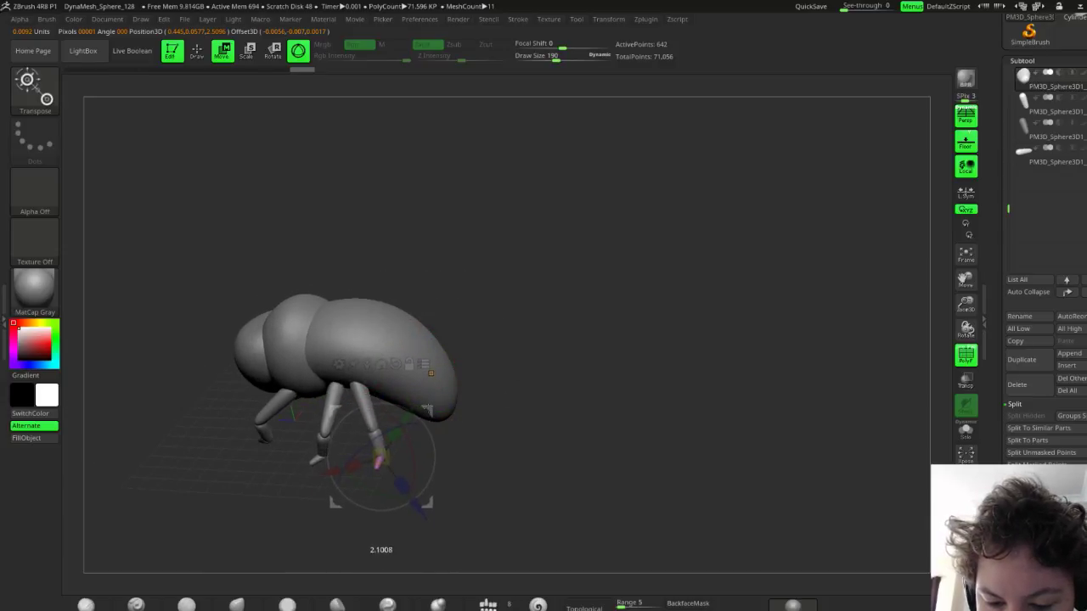
drag(378, 458, 422, 444)
drag(560, 452, 490, 450)
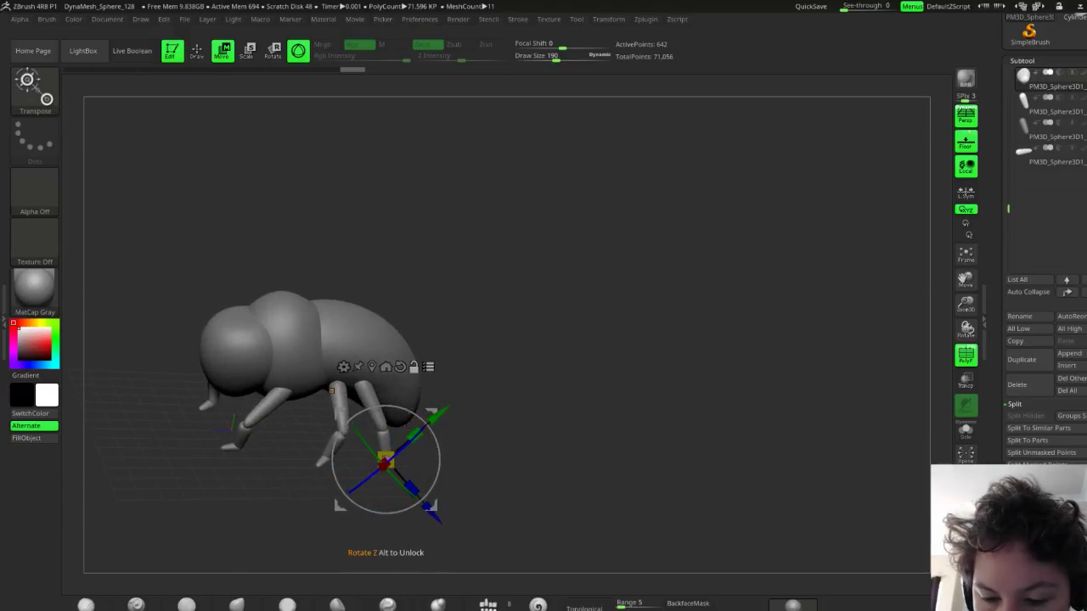
click(410, 374)
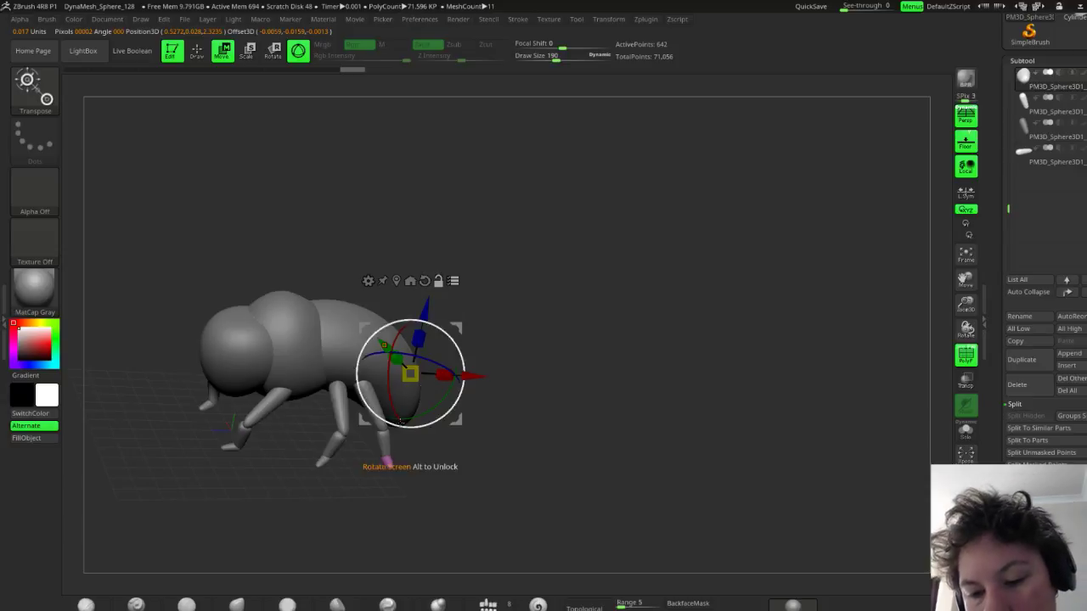
click(386, 464)
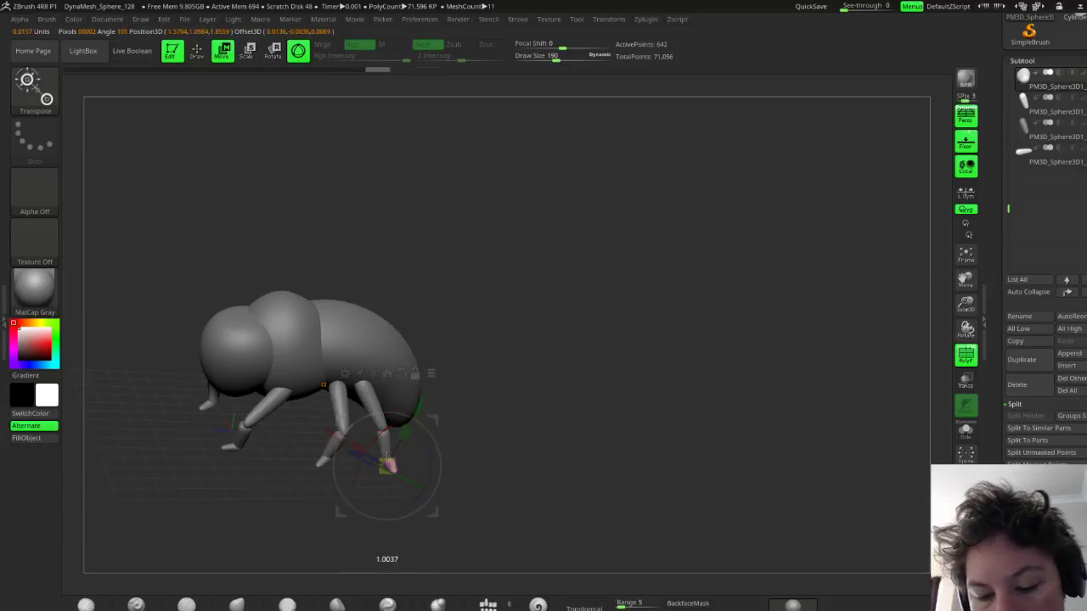
mouse_move(392, 476)
mouse_down()
mouse_move(411, 472)
mouse_move(399, 456)
mouse_up()
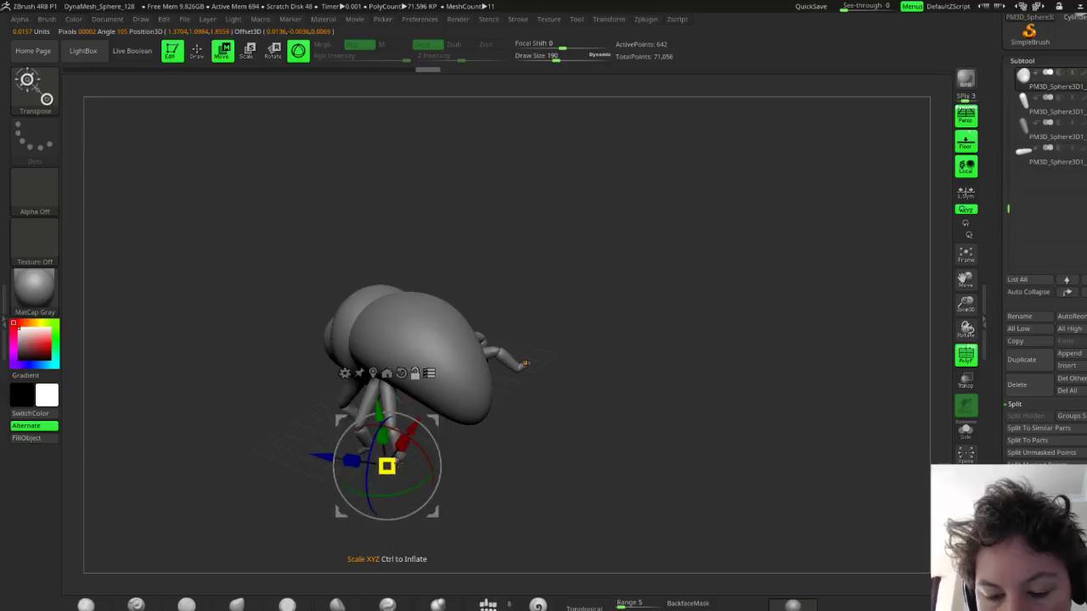
key(ctrl)
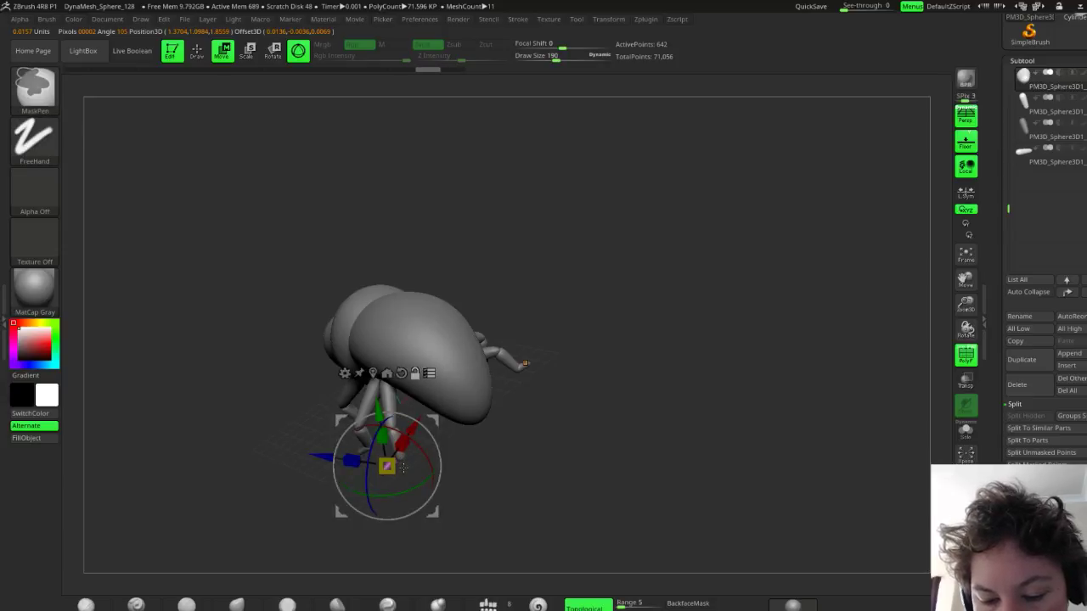
mouse_move(401, 466)
mouse_down()
mouse_move(456, 395)
mouse_move(469, 404)
mouse_up()
mouse_move(386, 466)
alt+mouse_down()
mouse_move(365, 453)
mouse_move(401, 460)
alt+mouse_up()
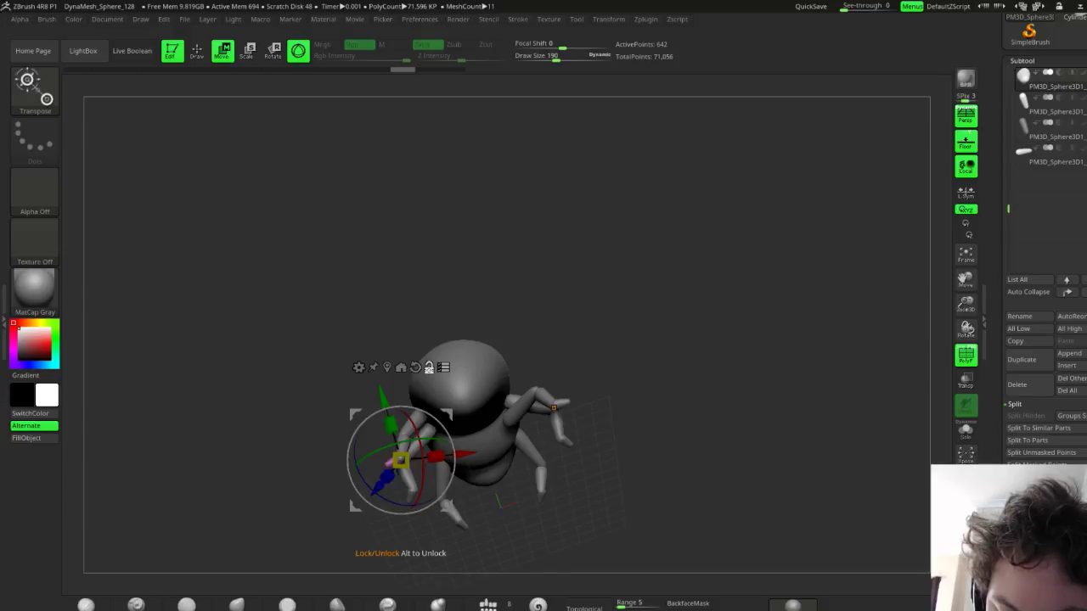
click(429, 367)
Rotate the rear foot so that it lines up with the lower leg and rests near the floor grid
drag(535, 420, 499, 486)
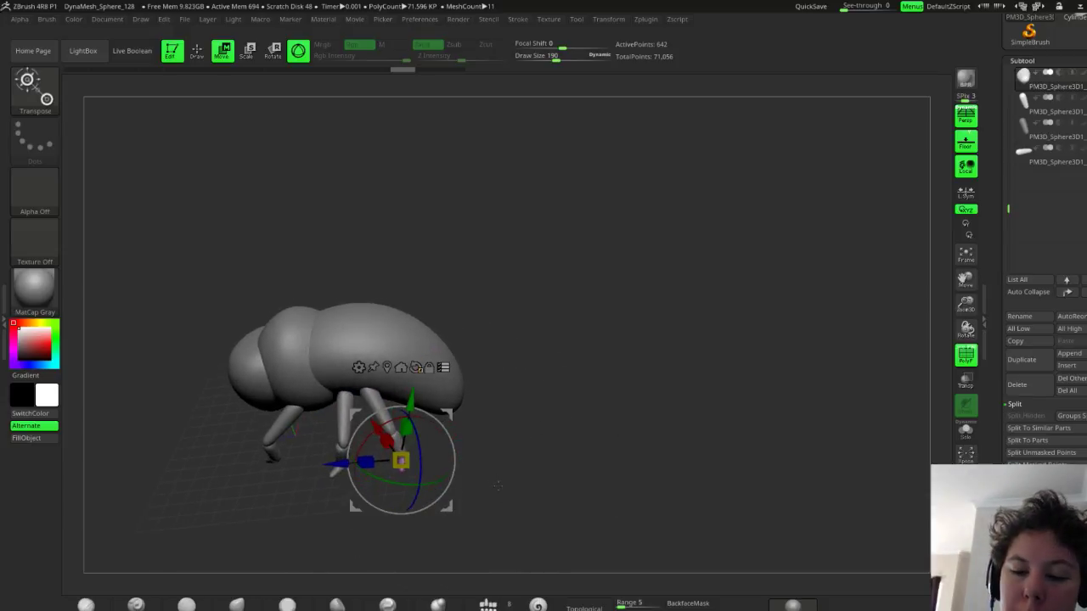
drag(504, 427, 389, 471)
drag(452, 446, 399, 473)
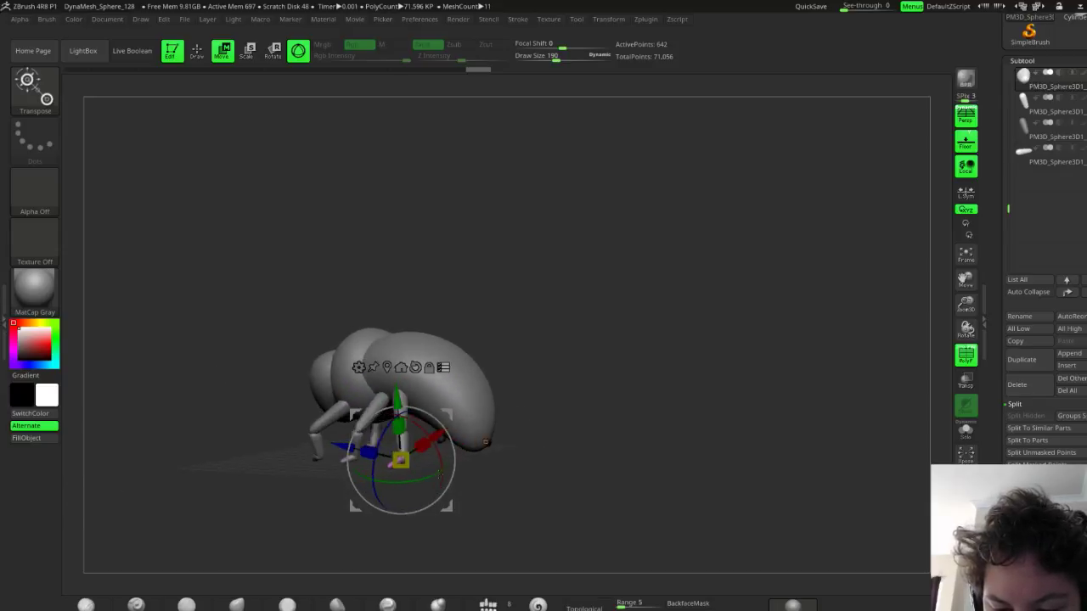
drag(486, 442, 495, 445)
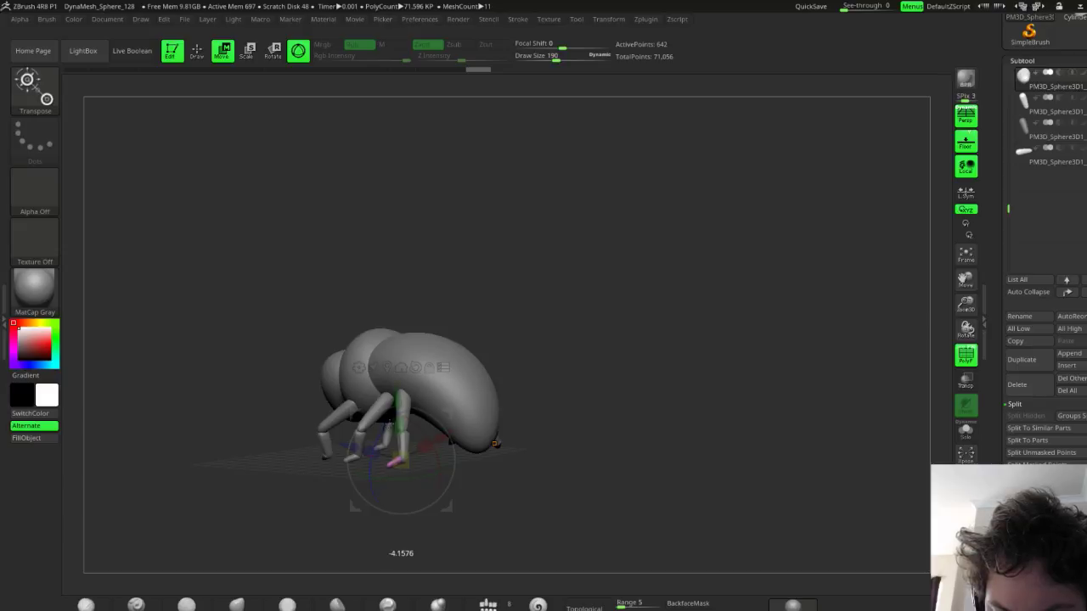
drag(390, 422, 391, 420)
drag(586, 480, 481, 473)
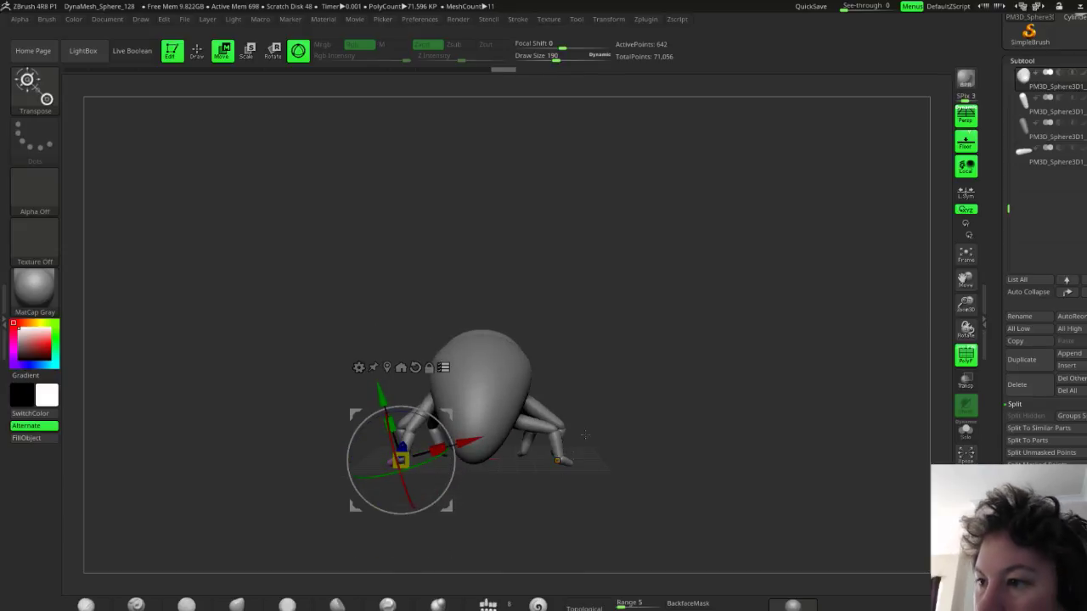
Turn off perspective, check the rear feet against the floor from behind, and return to Draw mode
click(966, 117)
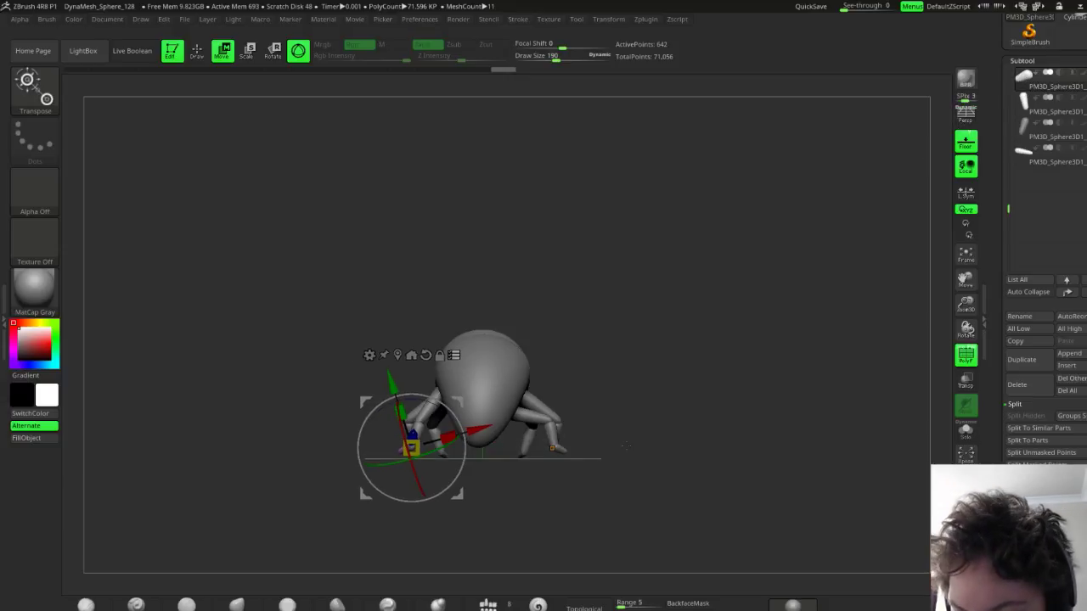
drag(622, 441, 653, 436)
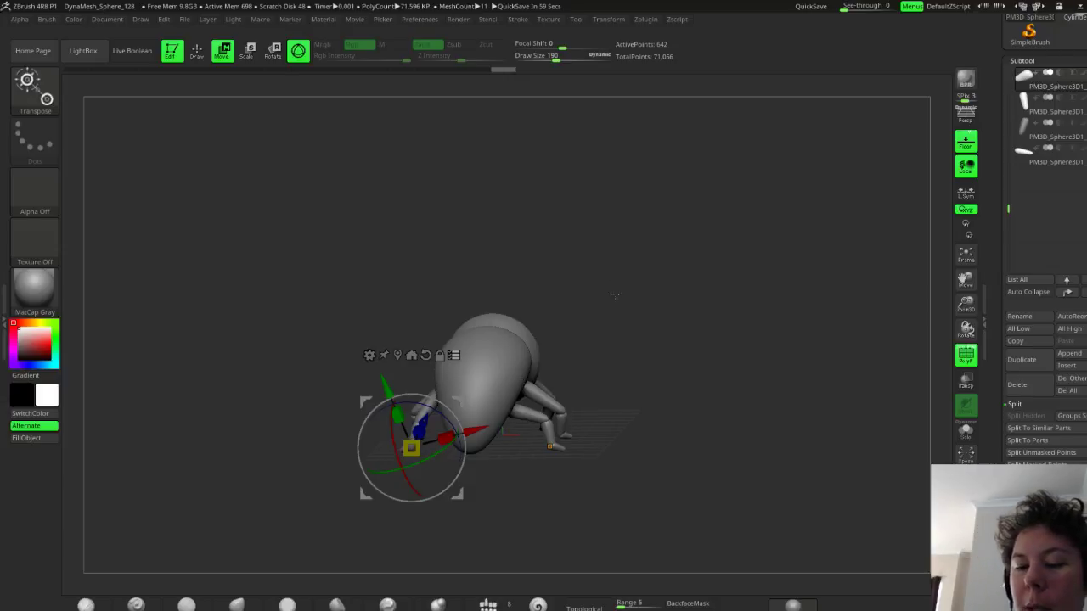
drag(614, 296, 718, 316)
drag(616, 416, 543, 416)
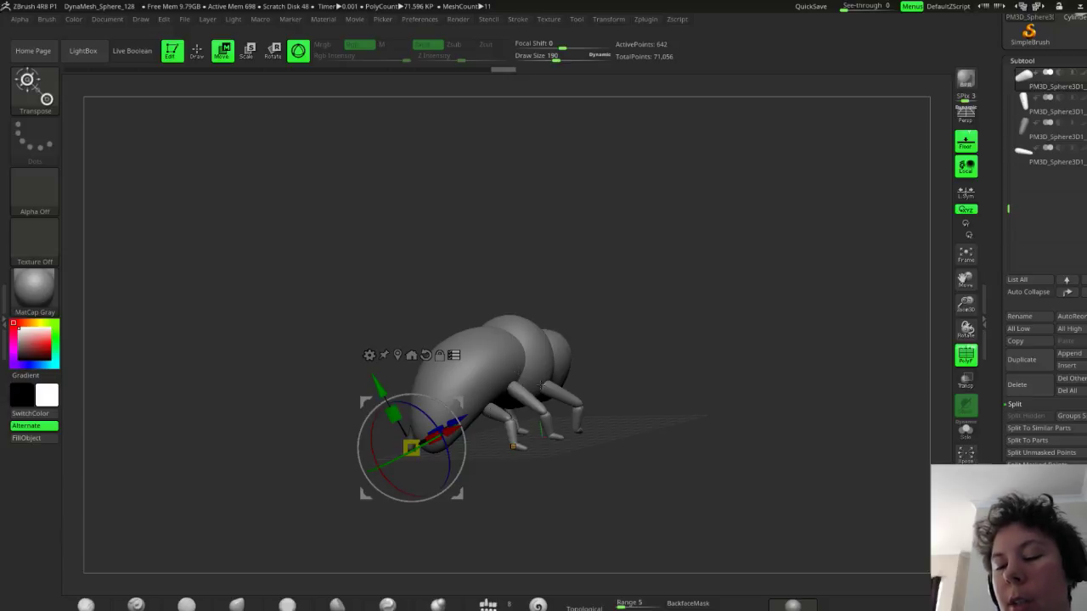
click(513, 446)
drag(692, 420, 615, 406)
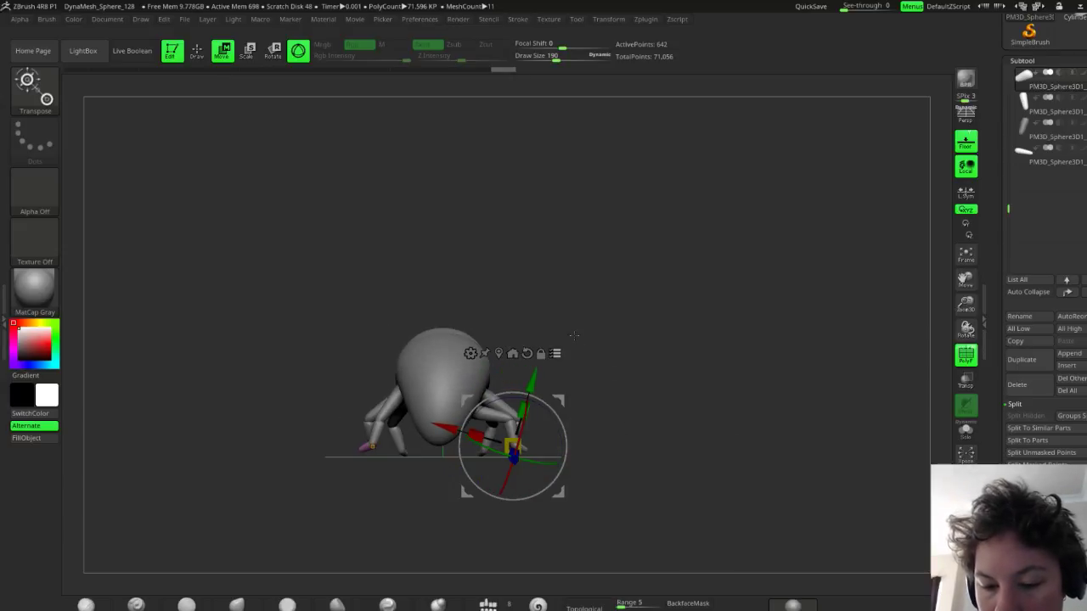
click(498, 353)
mouse_move(571, 406)
mouse_down()
mouse_move(634, 428)
mouse_move(637, 406)
mouse_move(561, 407)
mouse_move(667, 418)
mouse_move(612, 396)
mouse_move(581, 406)
mouse_move(615, 409)
mouse_move(604, 394)
mouse_move(614, 389)
mouse_move(600, 418)
mouse_move(612, 414)
mouse_move(600, 414)
mouse_up()
key(q)
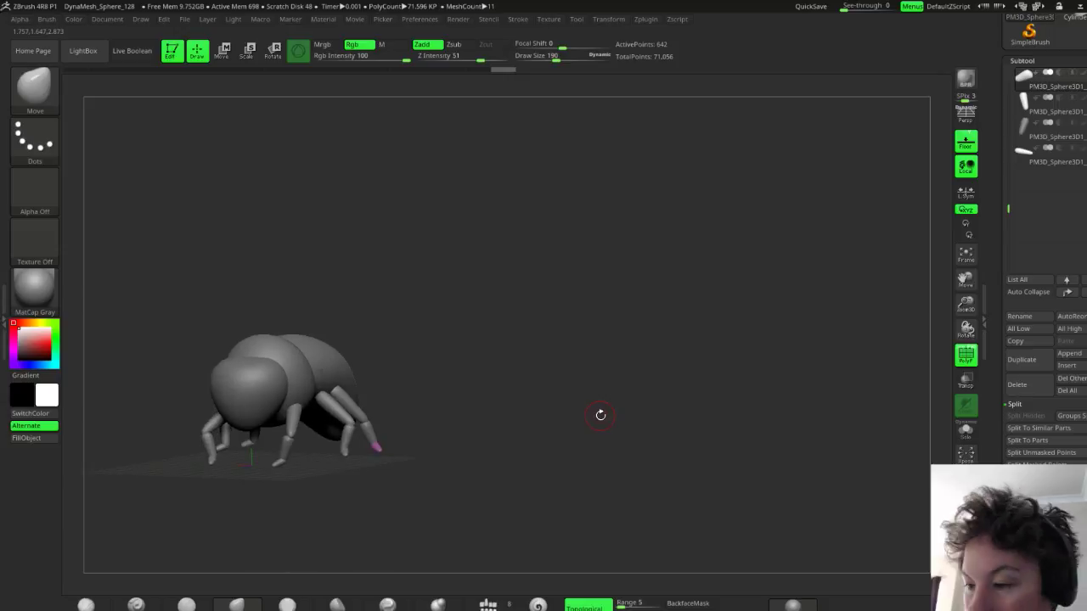
Examine the subtools PM3D_Sphere3D1_4 and PM3D_Sphere3D1_5 to identify which rear lower leg segment each one is
drag(997, 523, 996, 395)
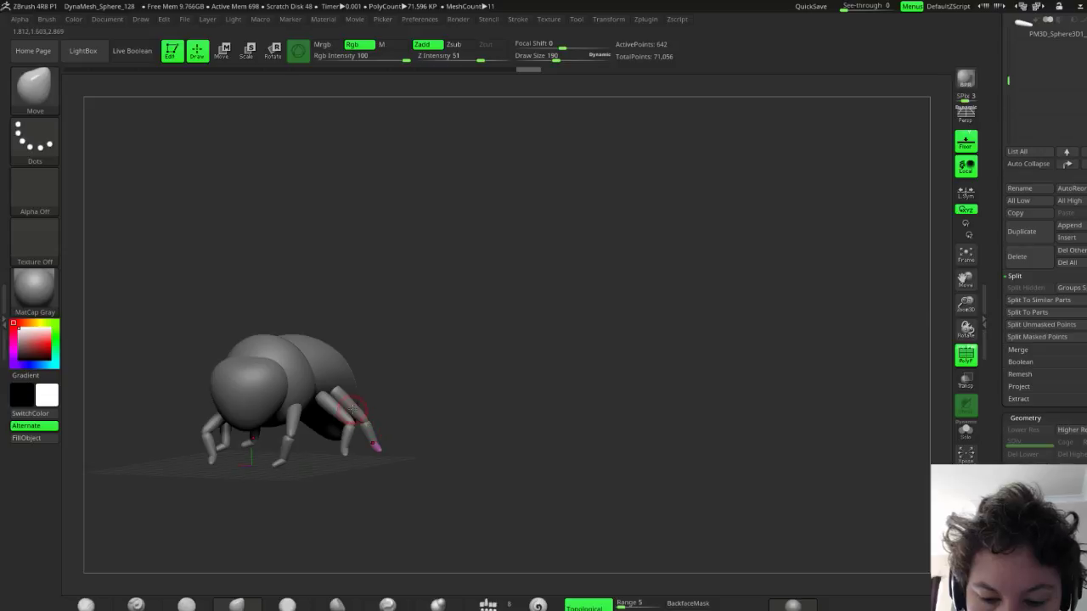
drag(1000, 21, 1000, 265)
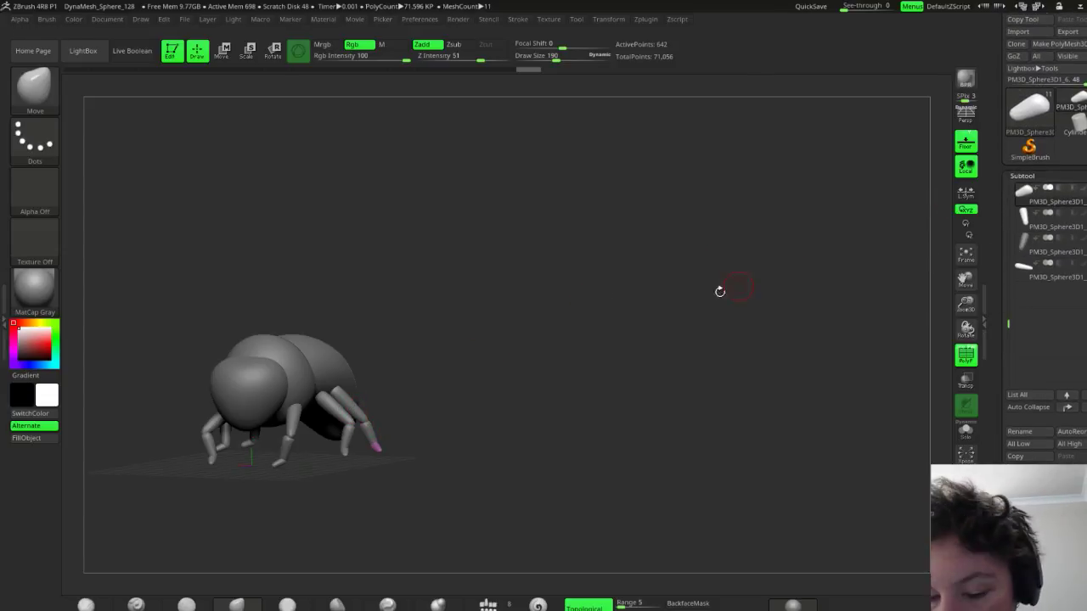
key(ctrl)
key(Down)
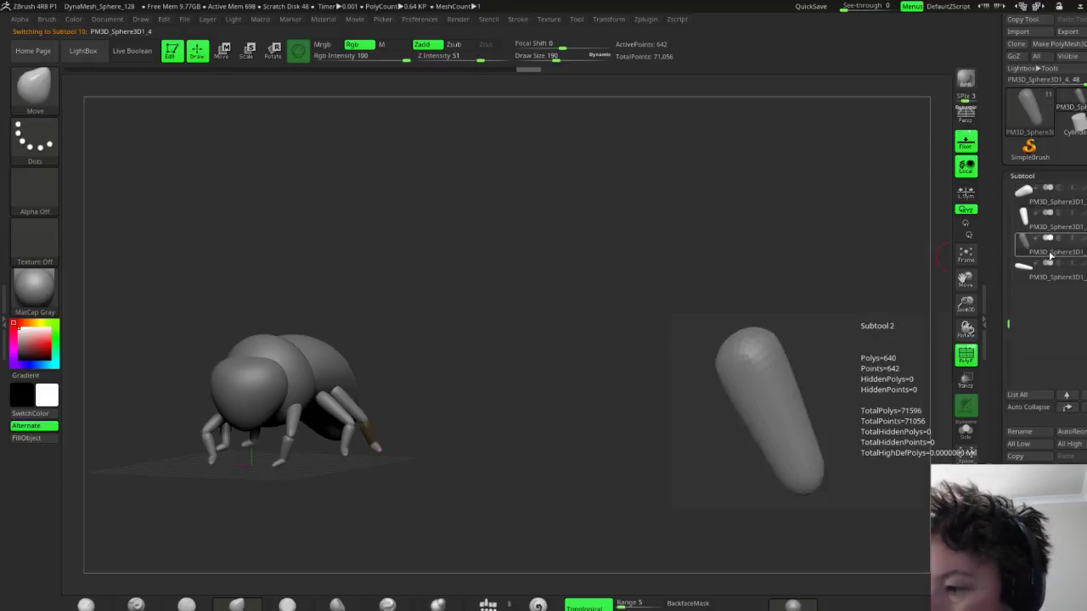
ctrl+drag(616, 342, 637, 370)
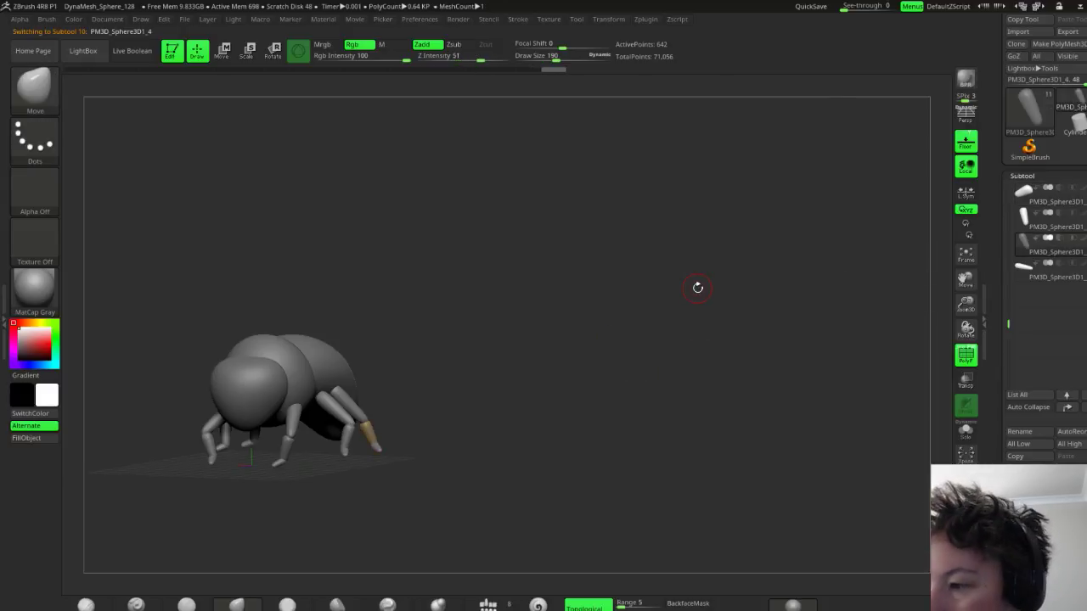
click(1045, 227)
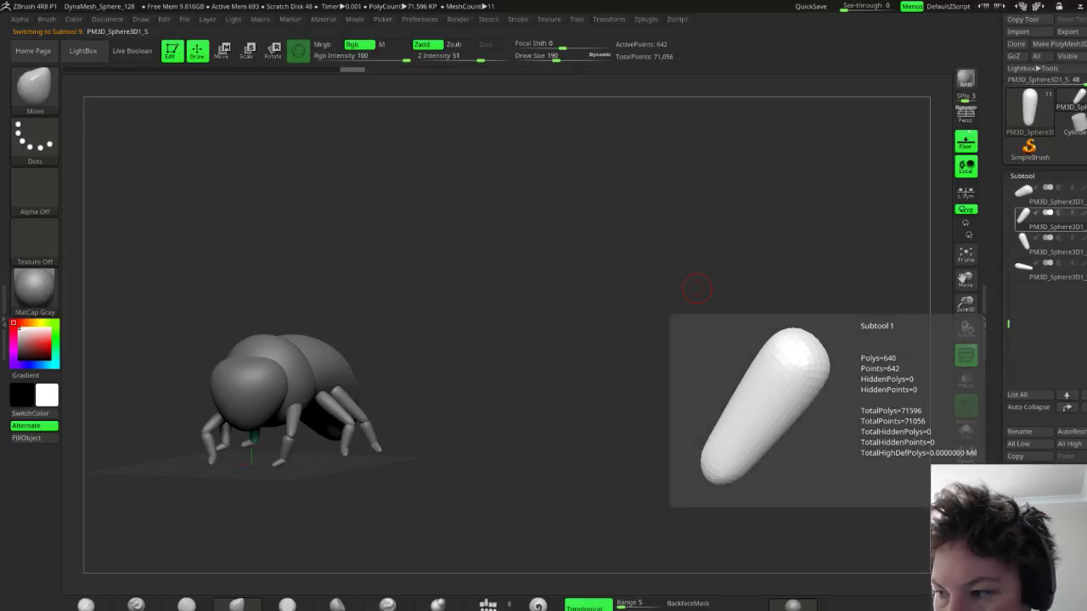
click(1074, 252)
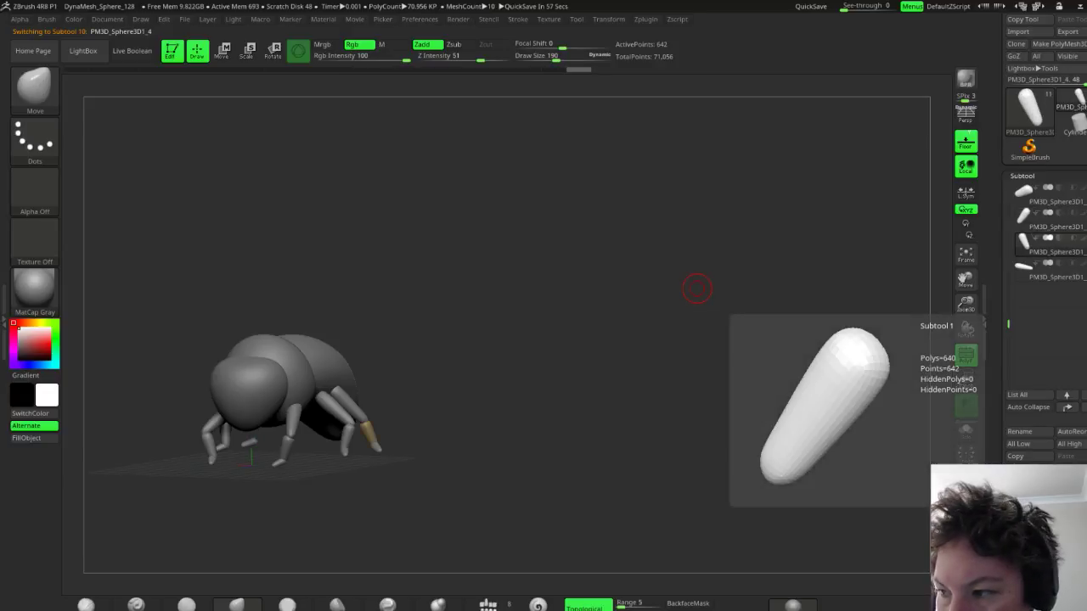
drag(569, 339, 671, 317)
click(1081, 214)
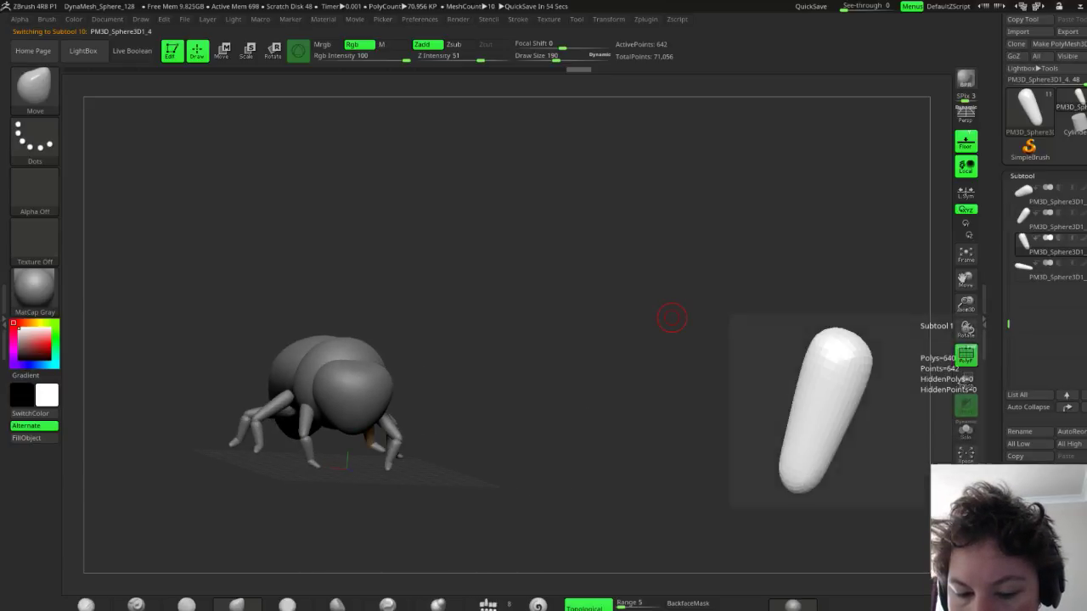
click(1071, 218)
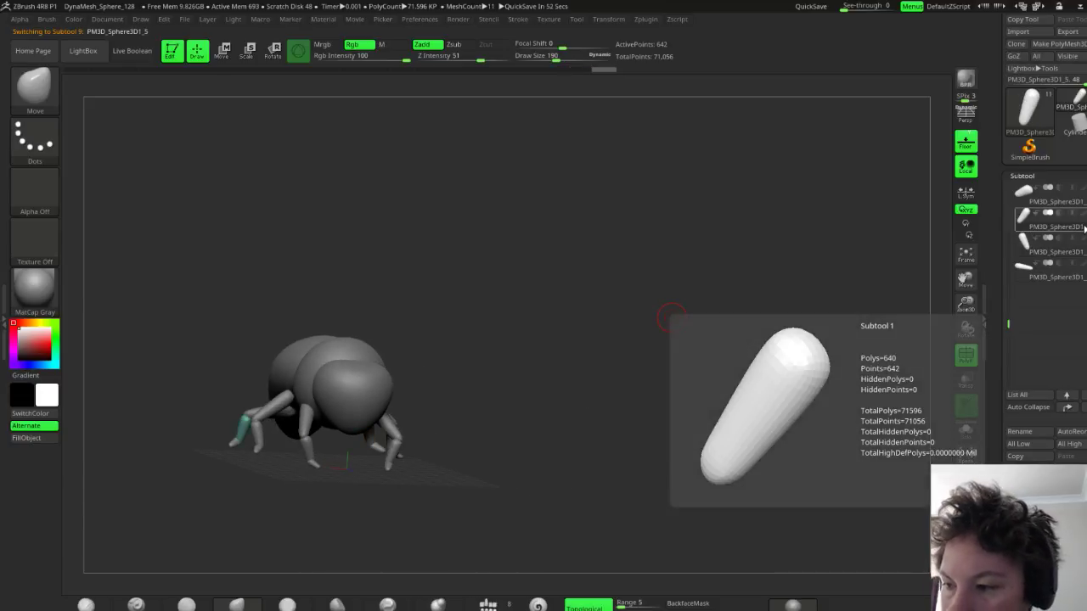
Delete the lower segment, upper segment and foot of the insect's right rear leg: subtools PM3D_Sphere3D1_5, PM3D_Sphere3D1_3 and PM3D_Sphere3D1_7
click(965, 406)
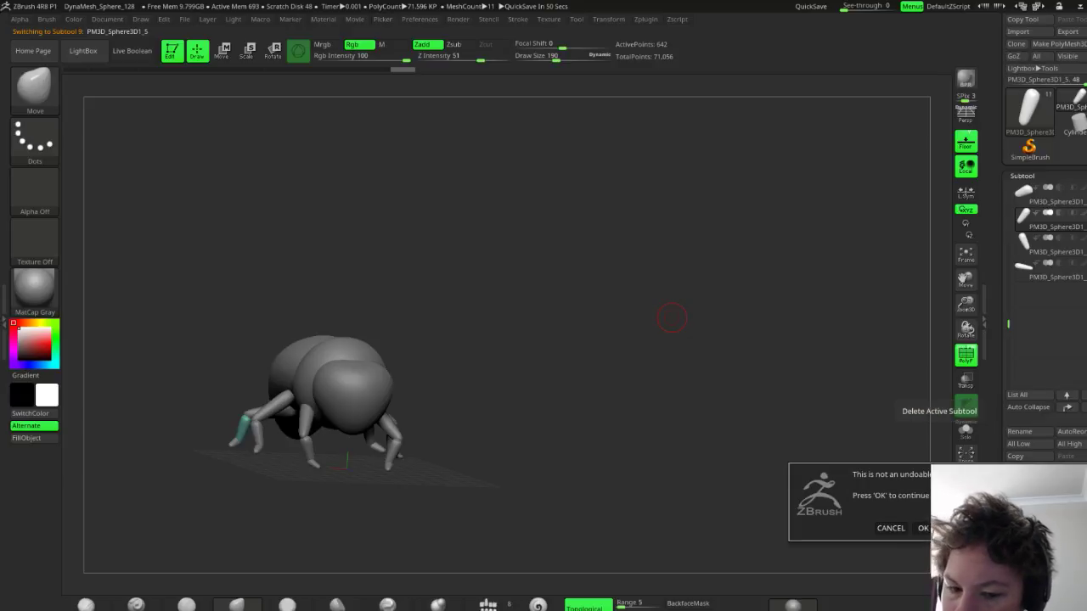
click(922, 528)
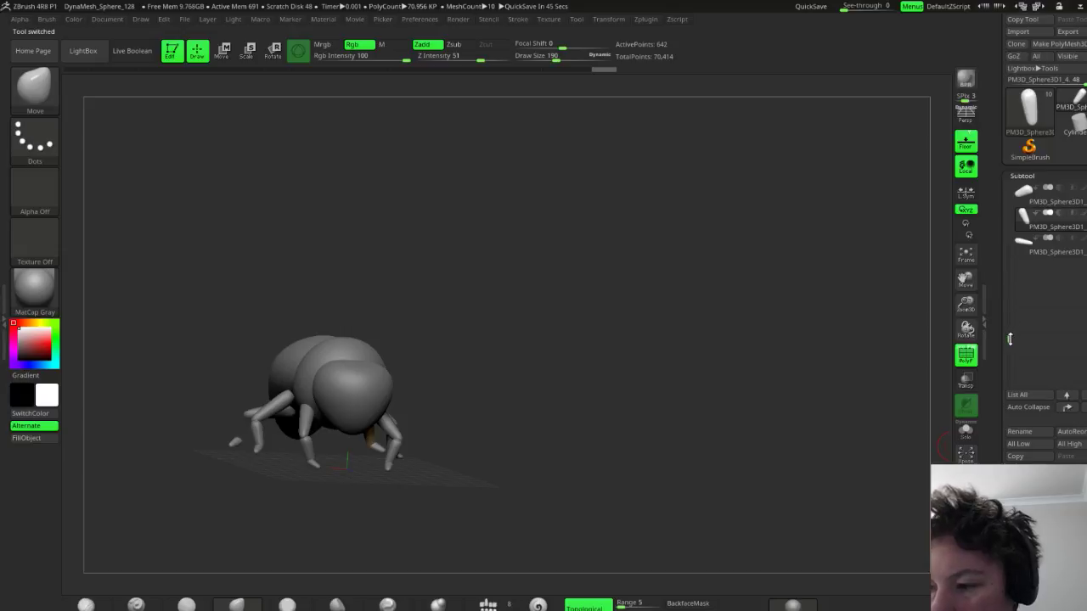
mouse_move(1010, 324)
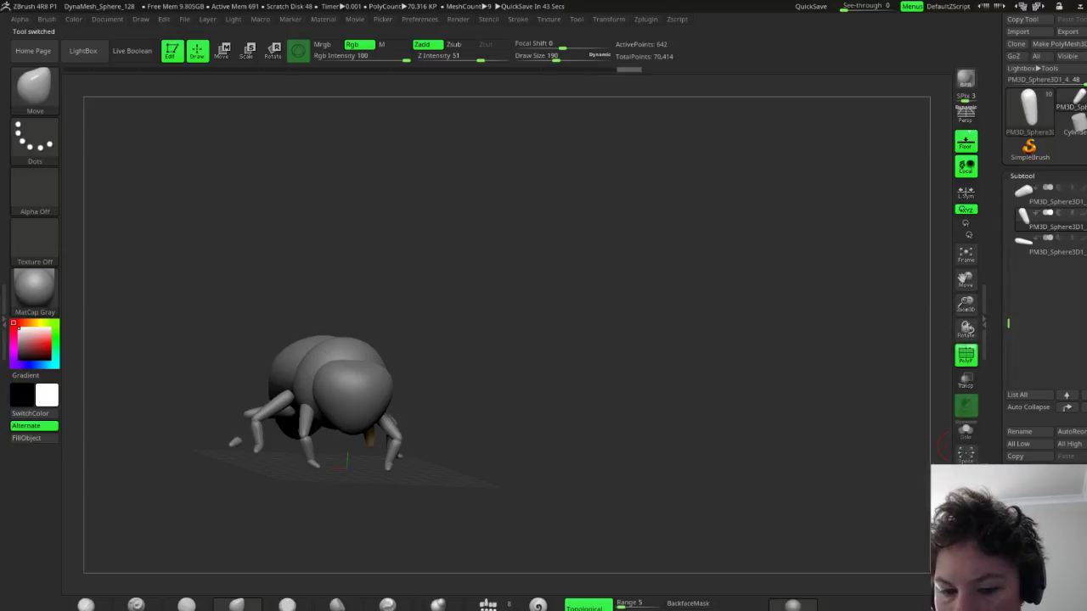
click(1069, 253)
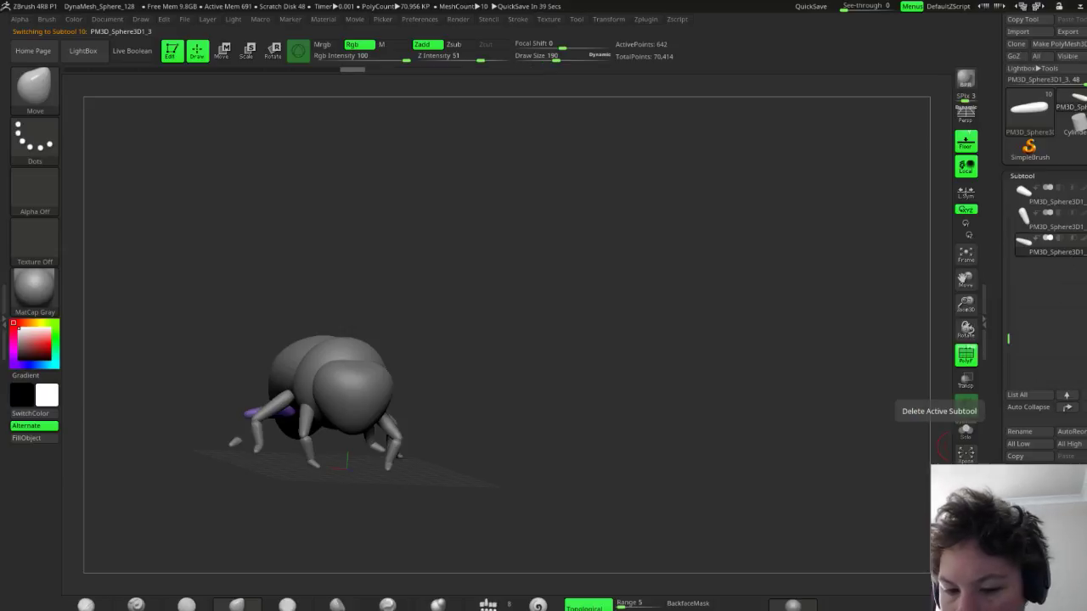
click(966, 406)
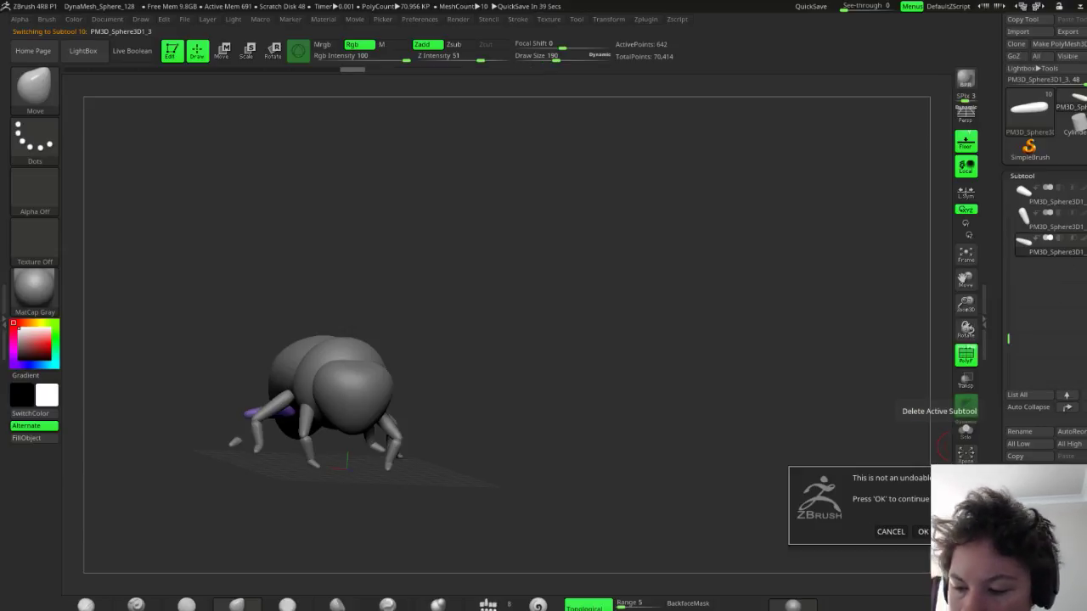
click(924, 532)
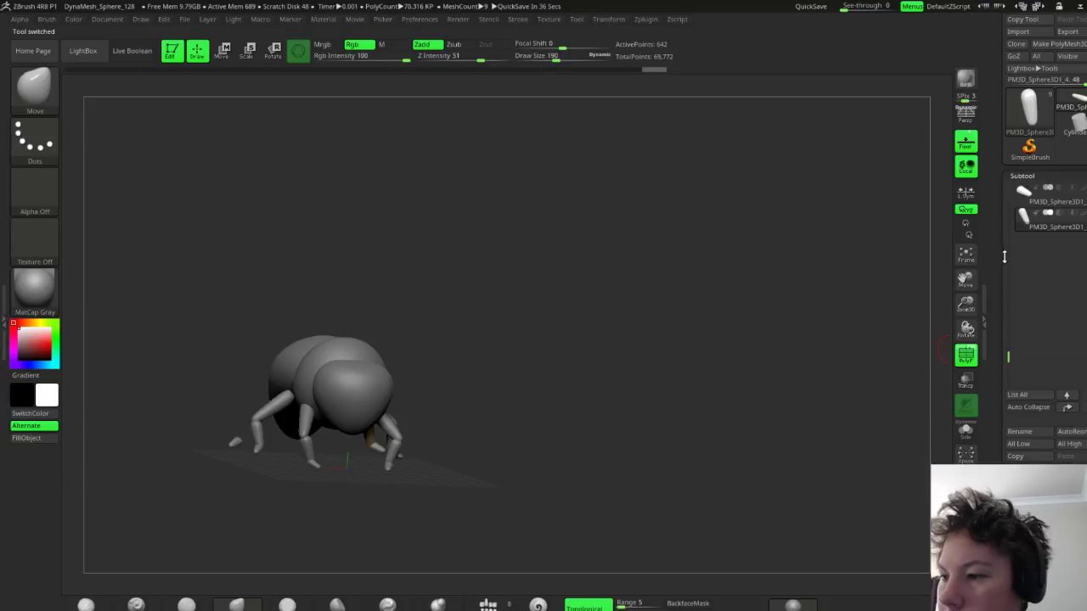
drag(1010, 349, 1009, 294)
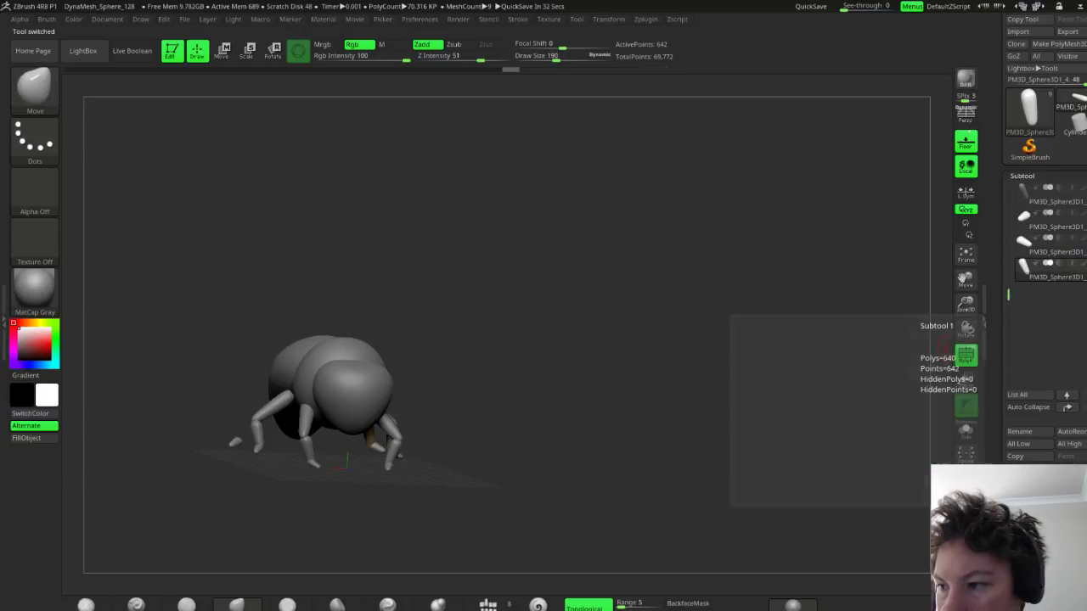
click(1053, 270)
click(1019, 493)
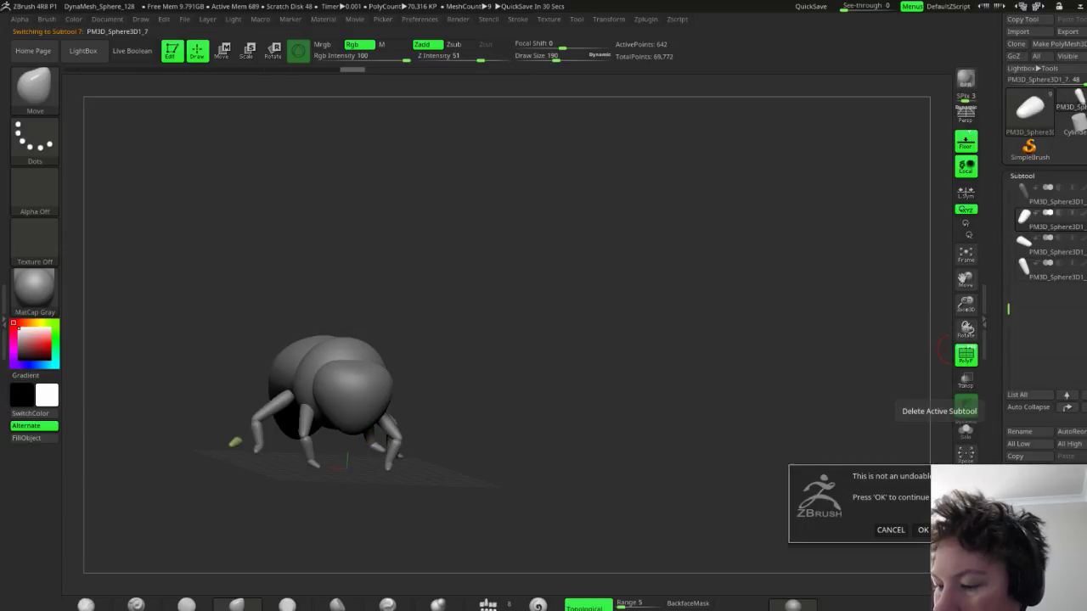
click(924, 528)
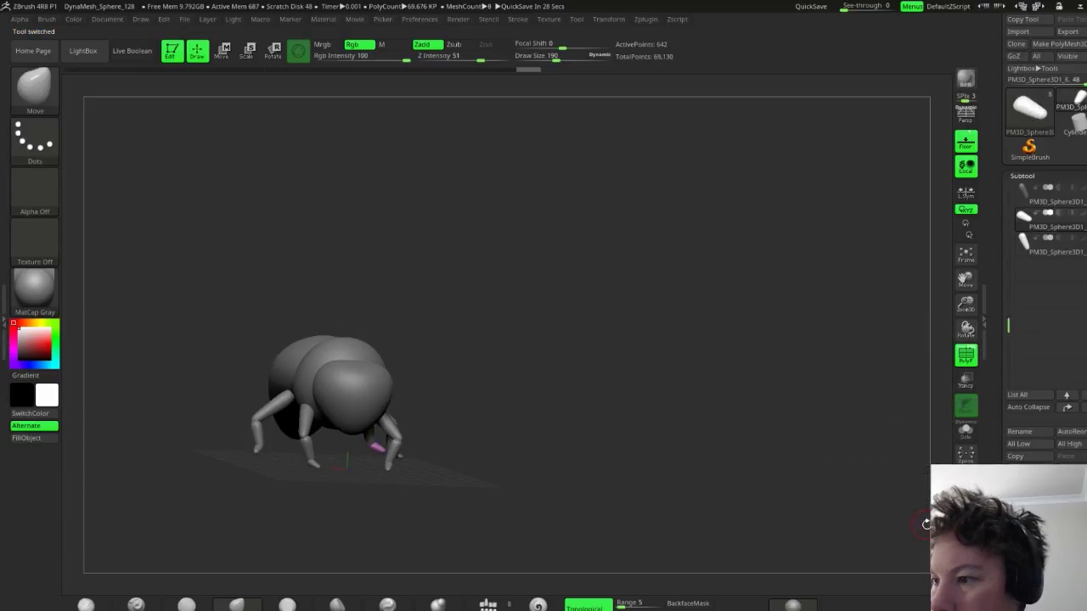
Merge the upper segment, foot and lower segment of the remaining rear leg into a single subtool
click(1049, 202)
drag(774, 359, 730, 364)
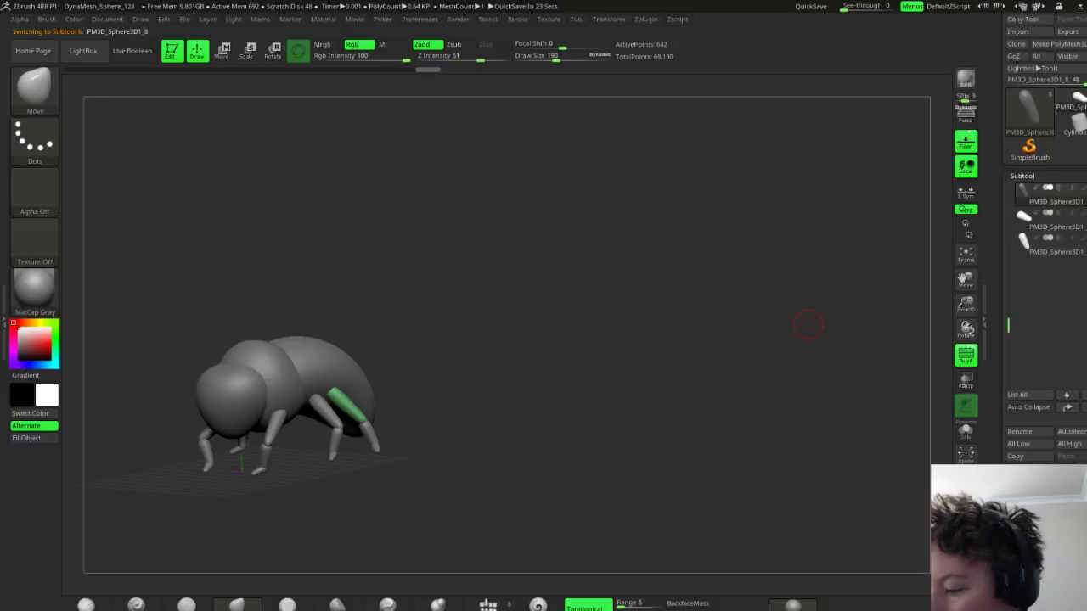
scroll(1044, 255, down, 2)
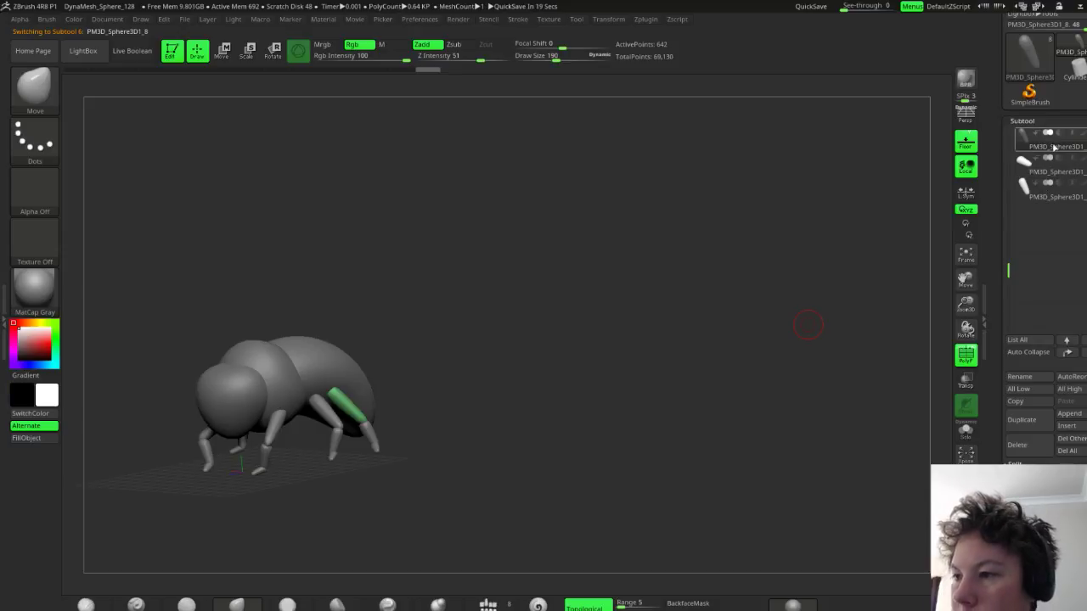
click(1055, 187)
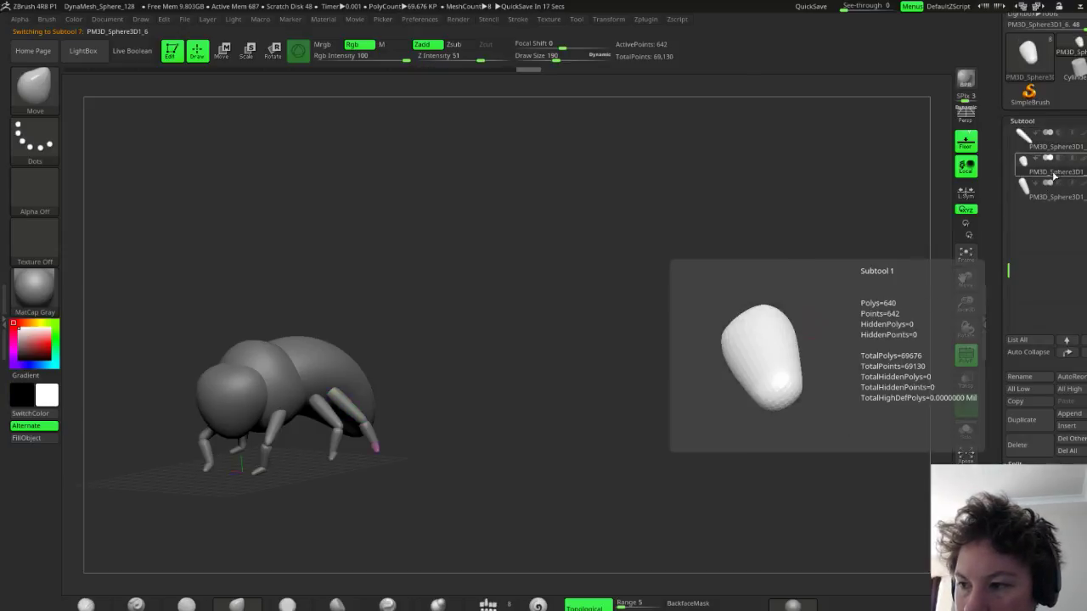
click(1053, 196)
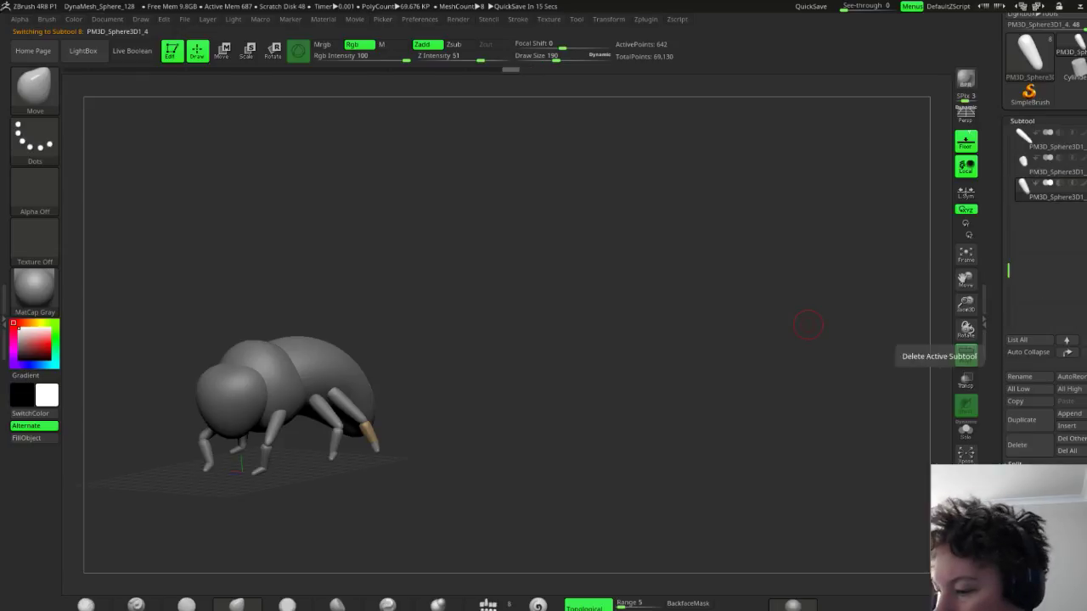
click(965, 355)
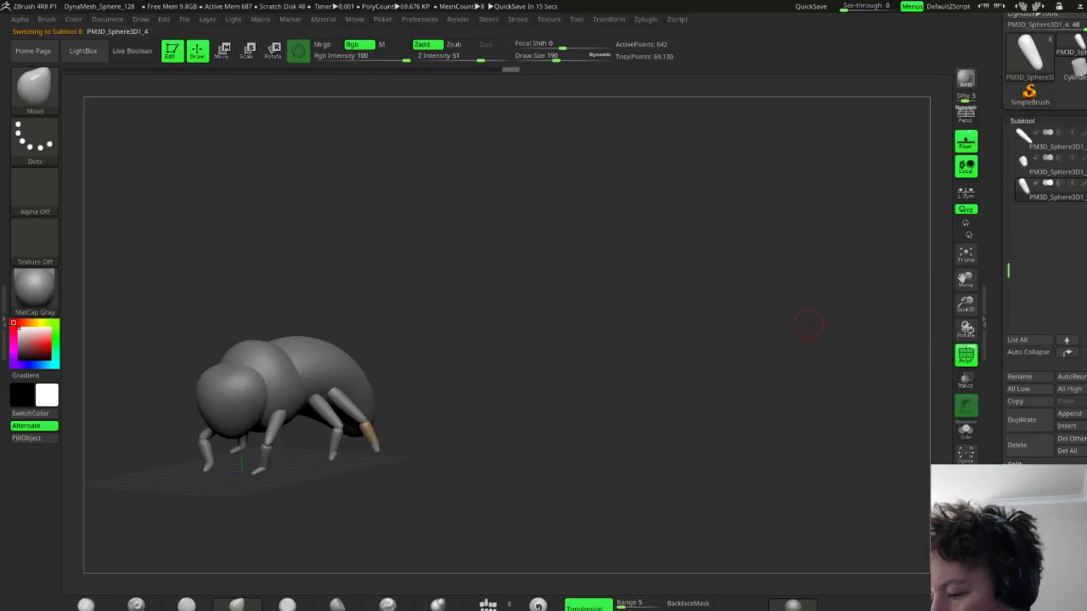
click(1053, 147)
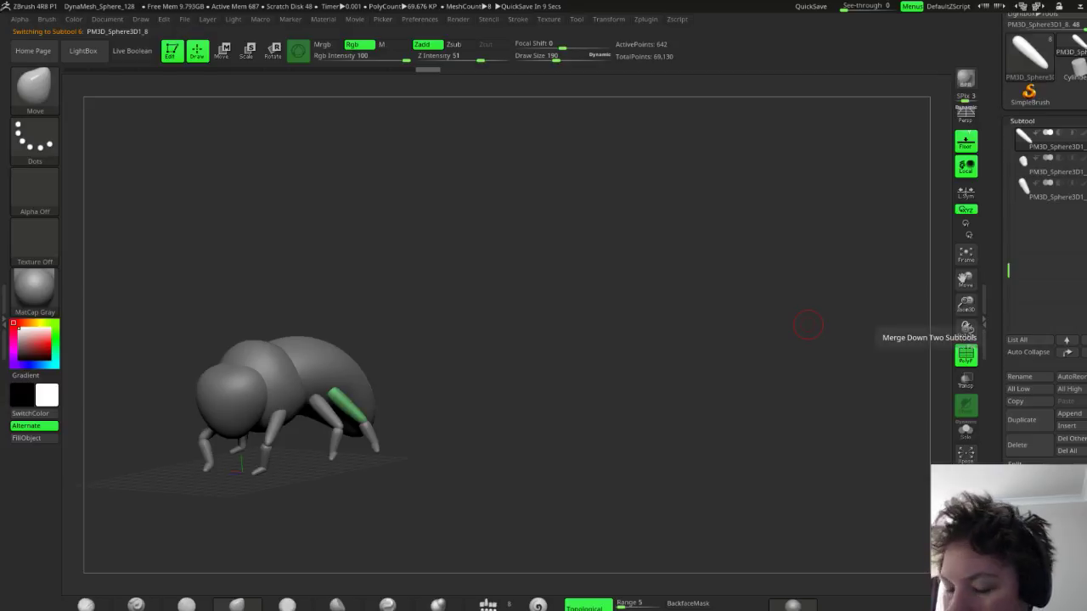
click(969, 333)
key(Return)
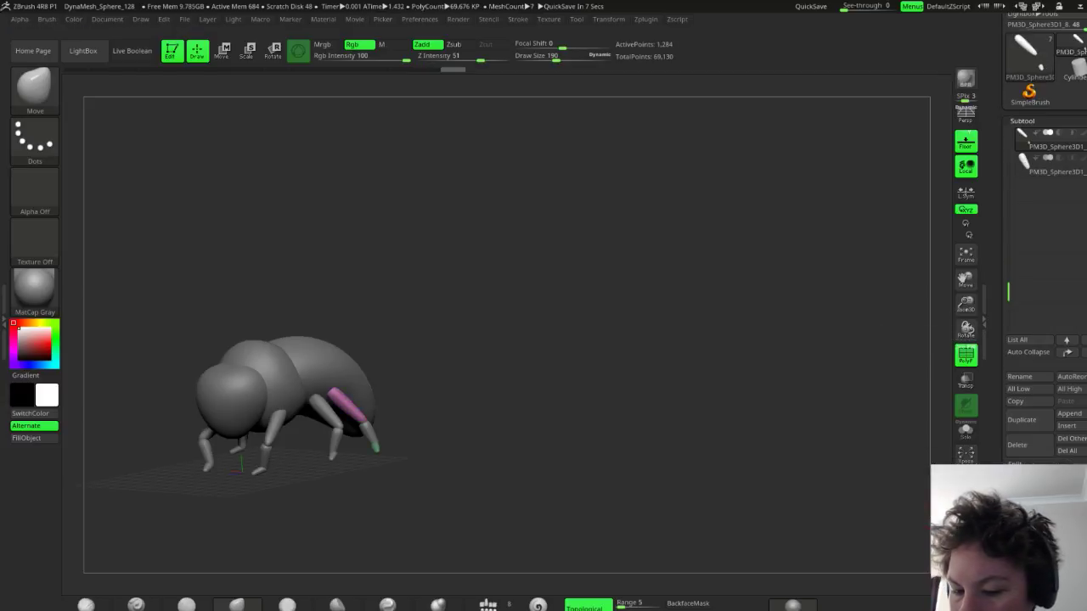
click(968, 332)
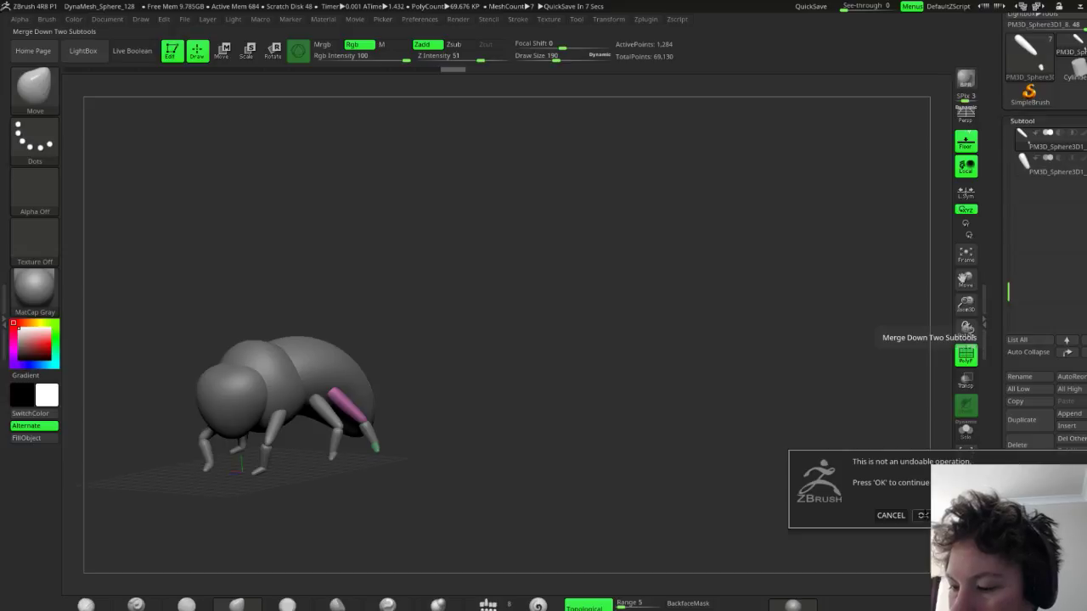
key(Return)
Try to mirror and weld the merged rear leg onto the opposite side of the body
drag(467, 417, 440, 436)
scroll(1027, 410, down, 10)
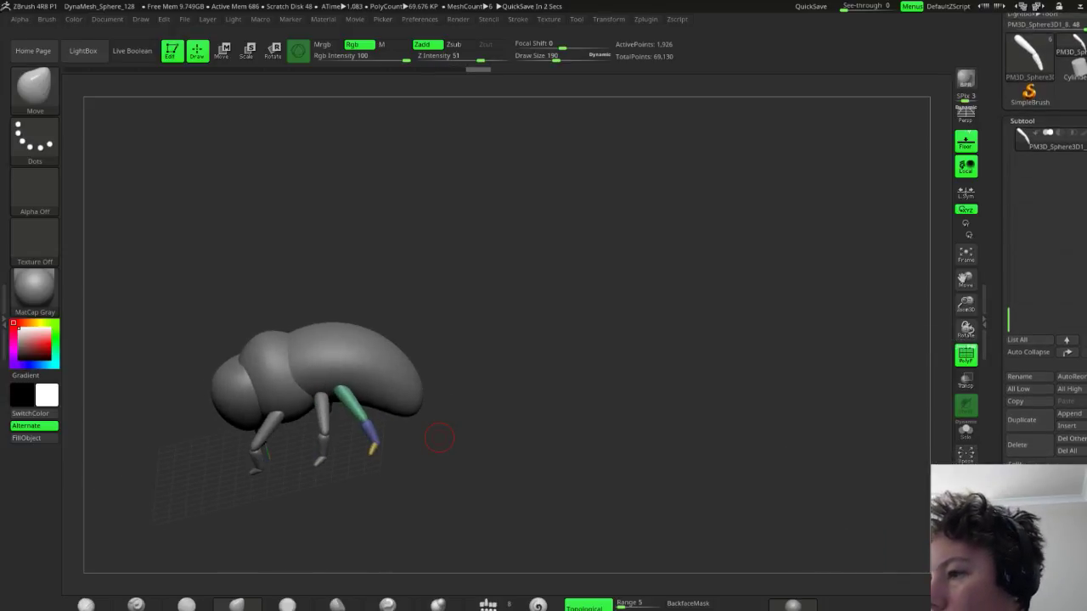
scroll(1027, 409, down, 1)
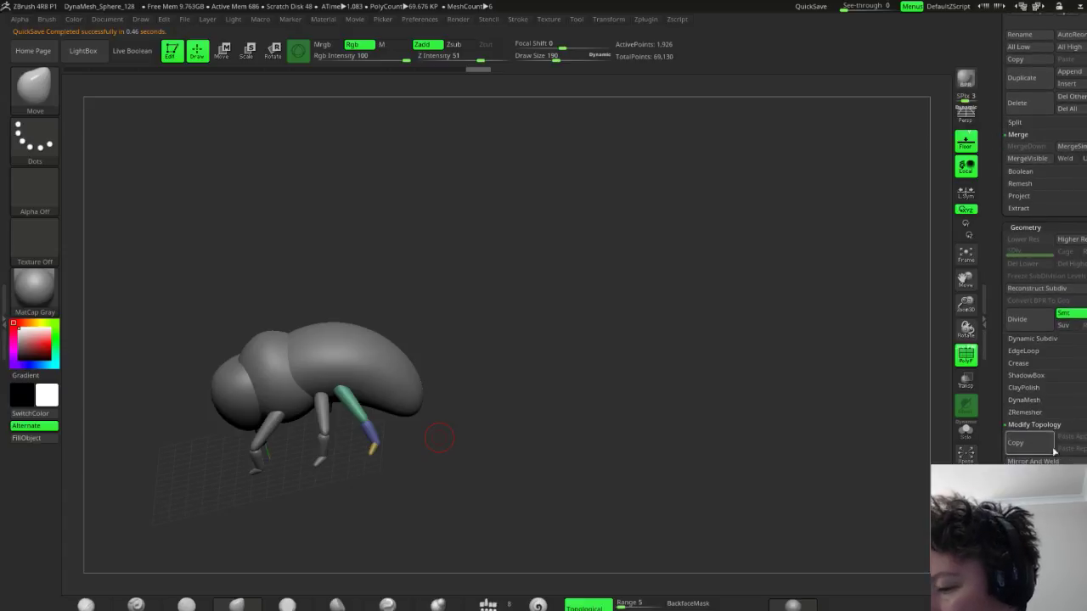
click(1051, 458)
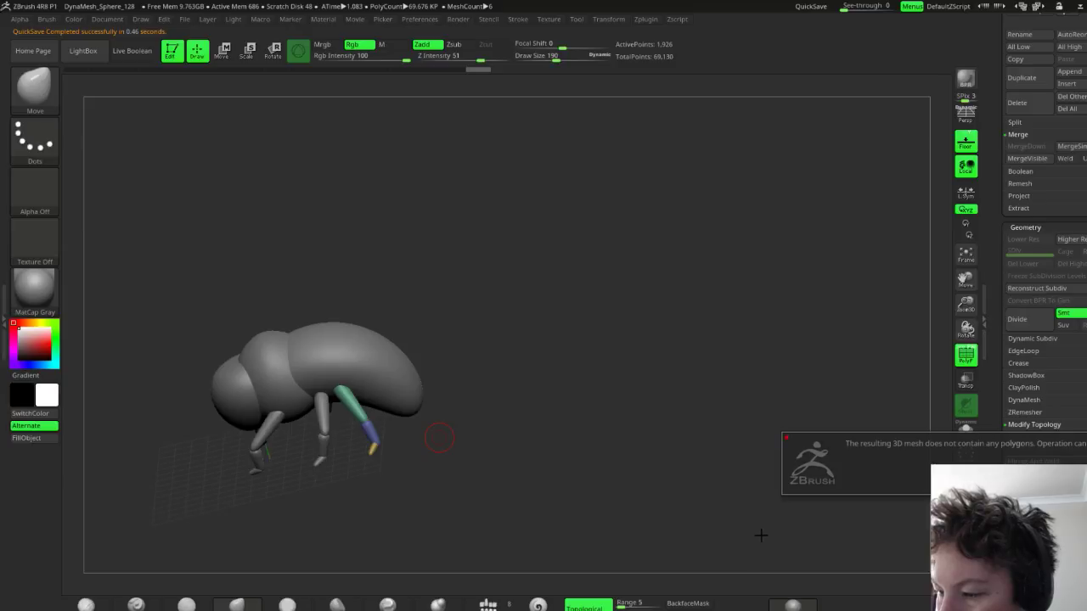
drag(733, 502, 771, 499)
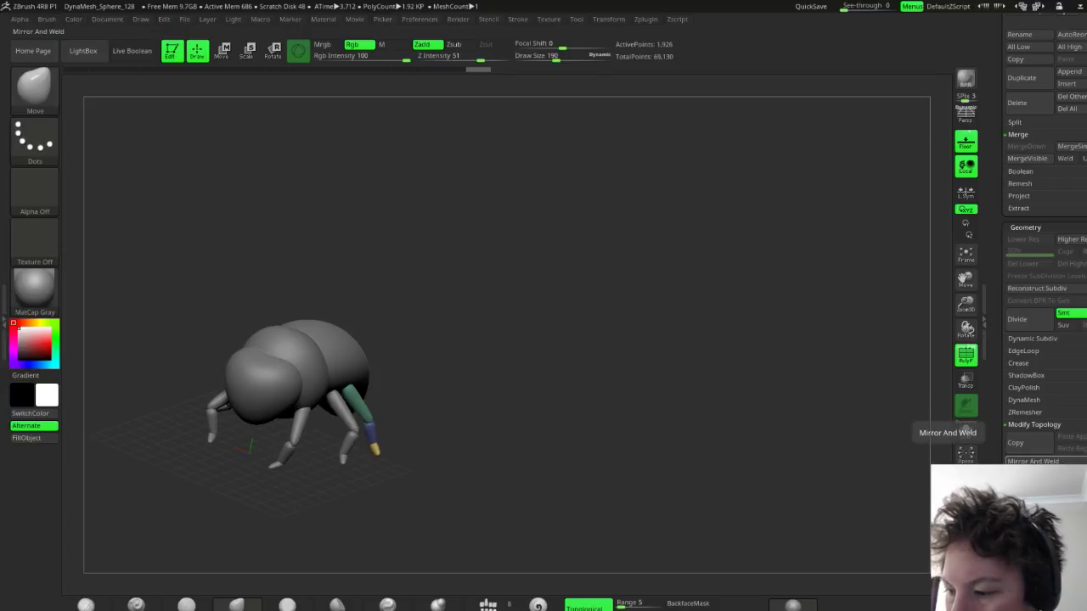
click(1008, 460)
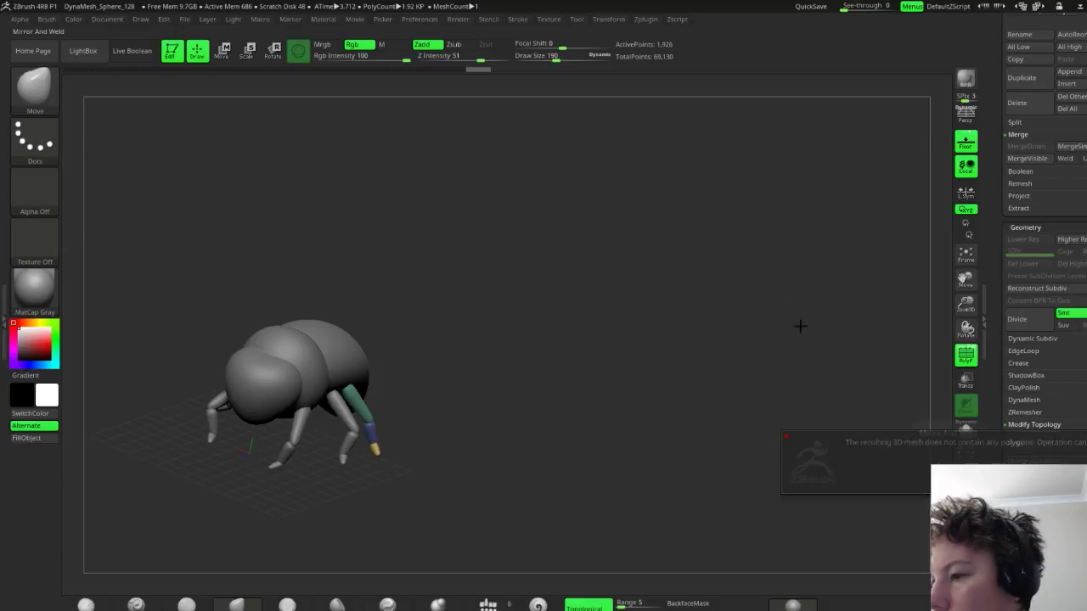
Examine the leg and body subtools one by one to check which part of the insect each contains
drag(999, 266, 999, 372)
scroll(1014, 356, up, 2)
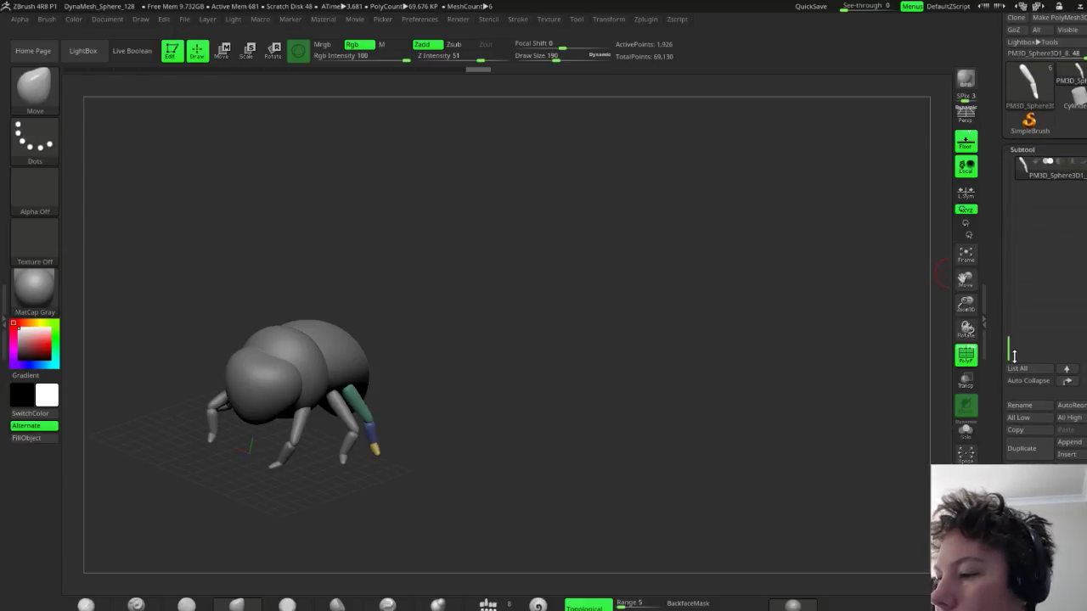
drag(1010, 321, 1002, 234)
click(1049, 242)
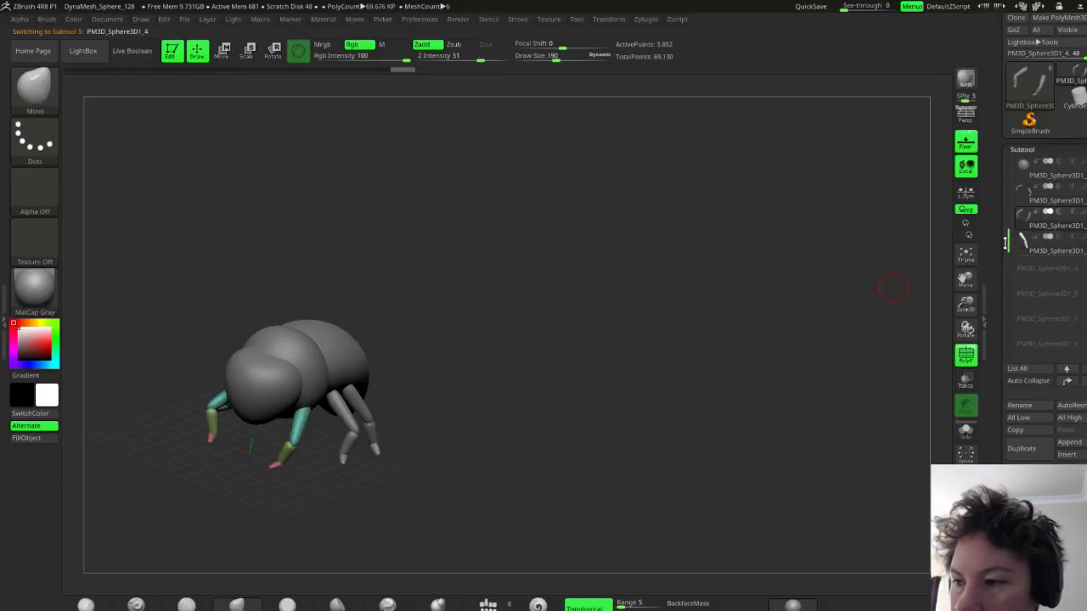
key(Up)
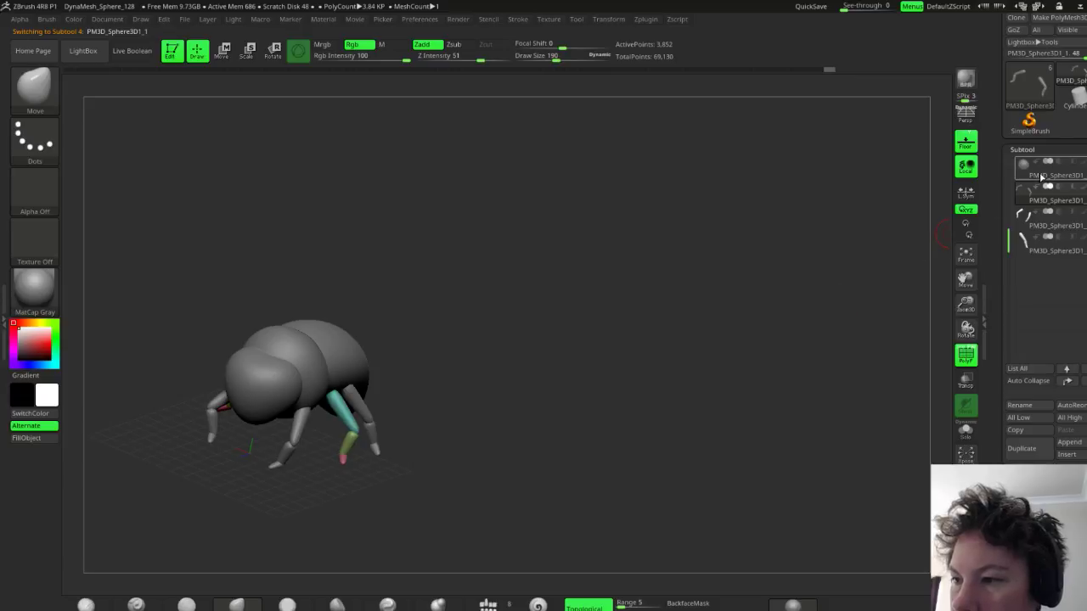
click(1042, 175)
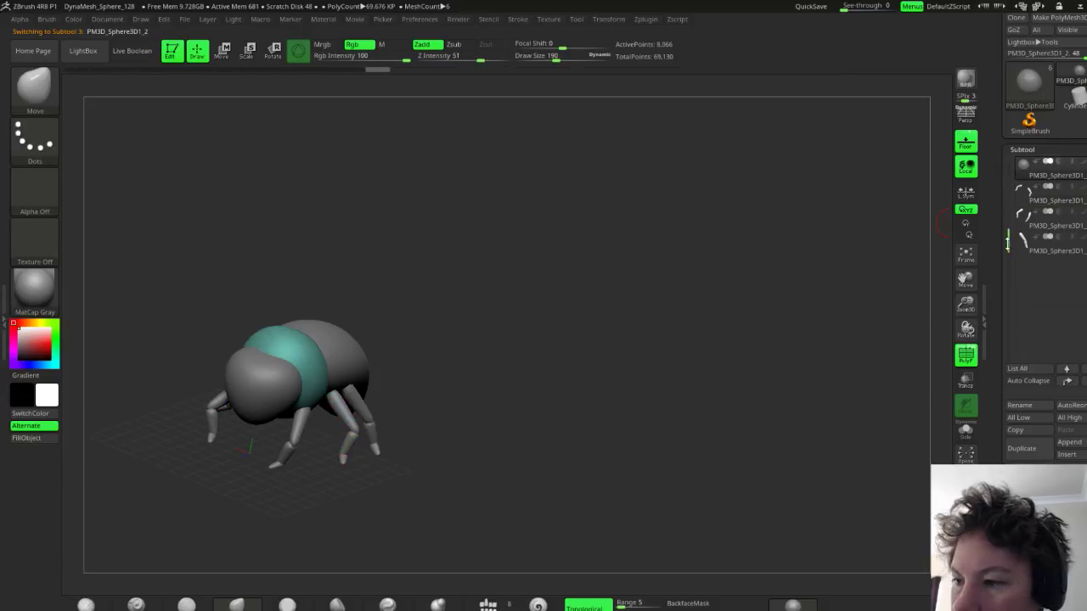
drag(1007, 242, 1008, 167)
click(1053, 195)
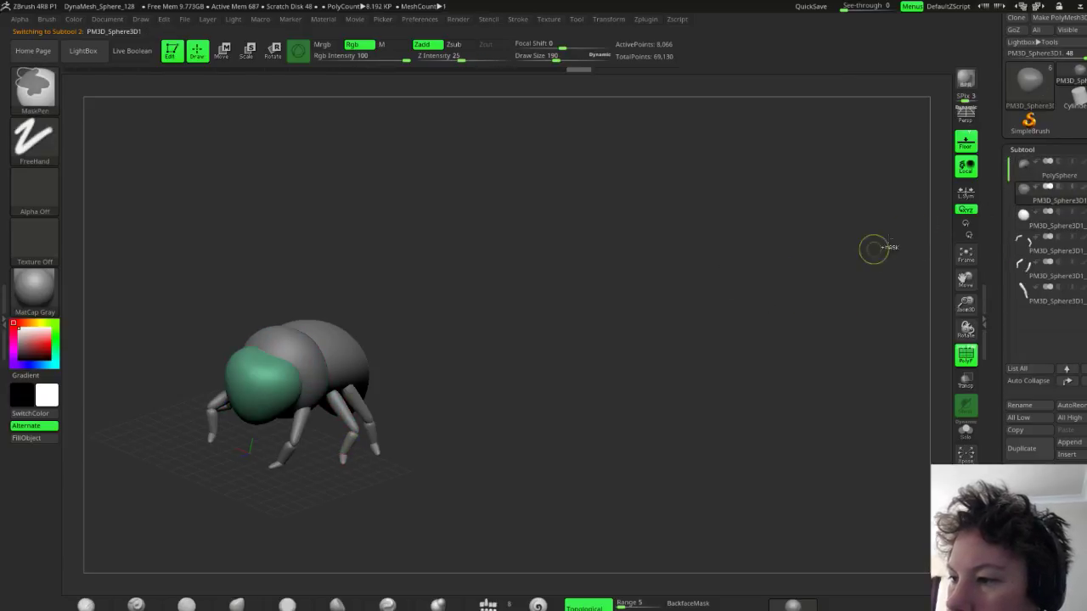
key(Up)
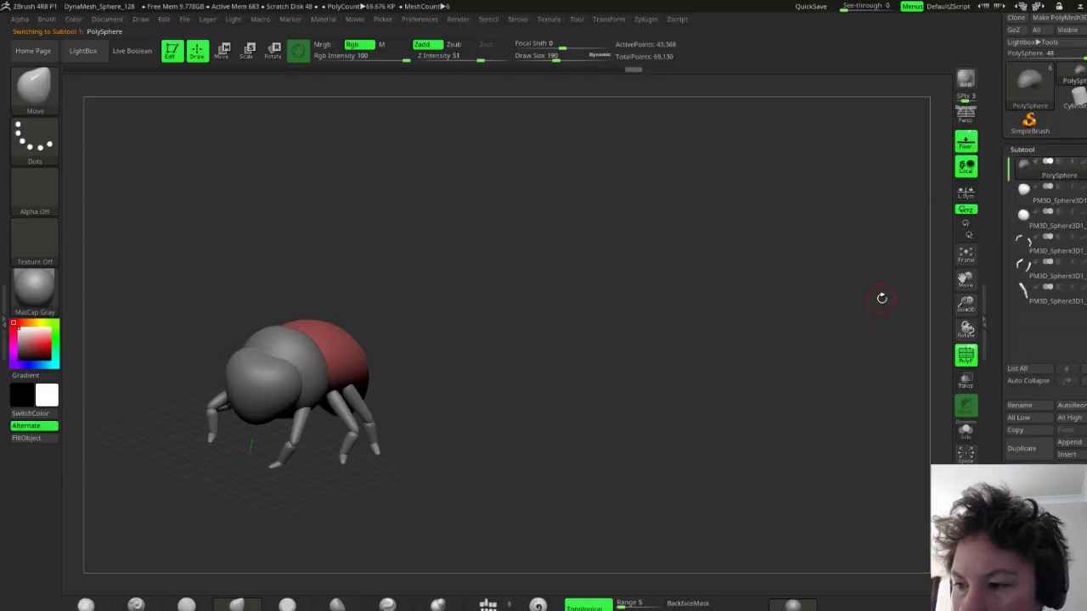
mouse_move(1035, 302)
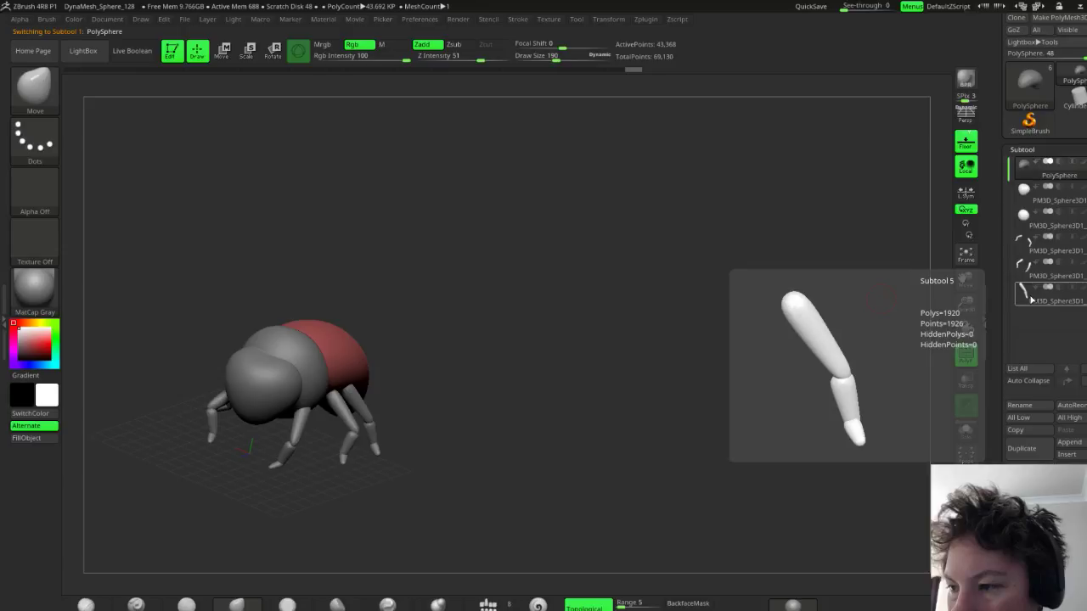
Flip the merged rear leg to the opposite side of the body, and mirror and weld it into a matching pair
click(1032, 300)
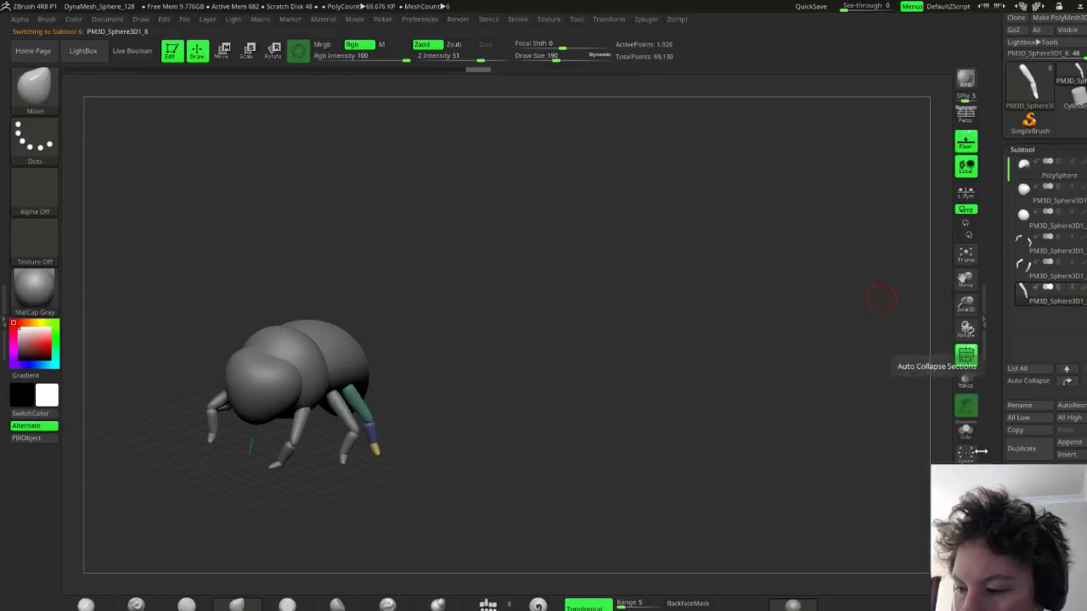
drag(987, 463, 996, 382)
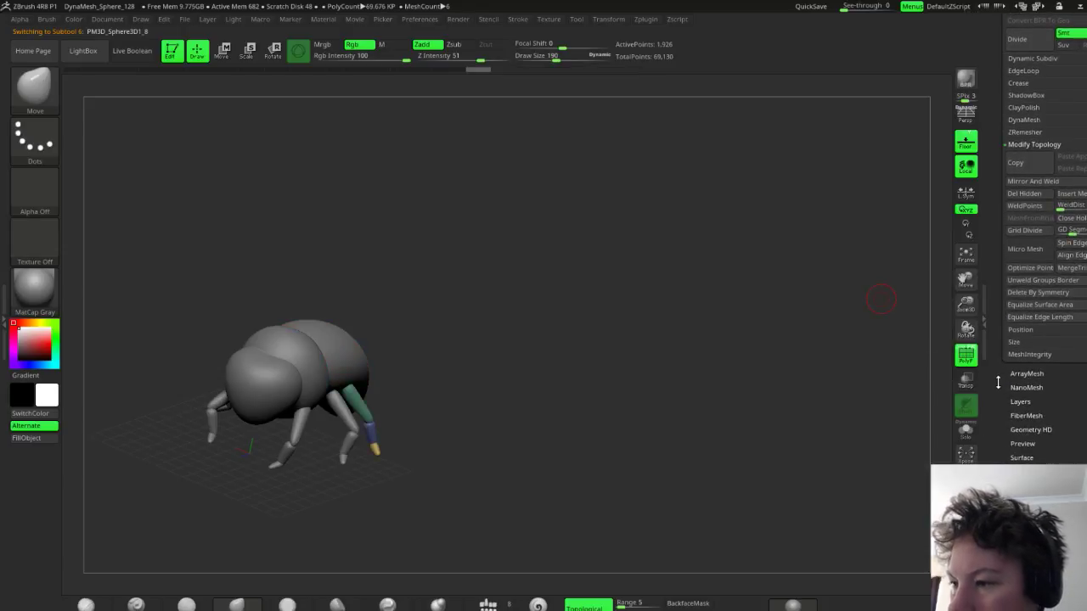
click(1026, 194)
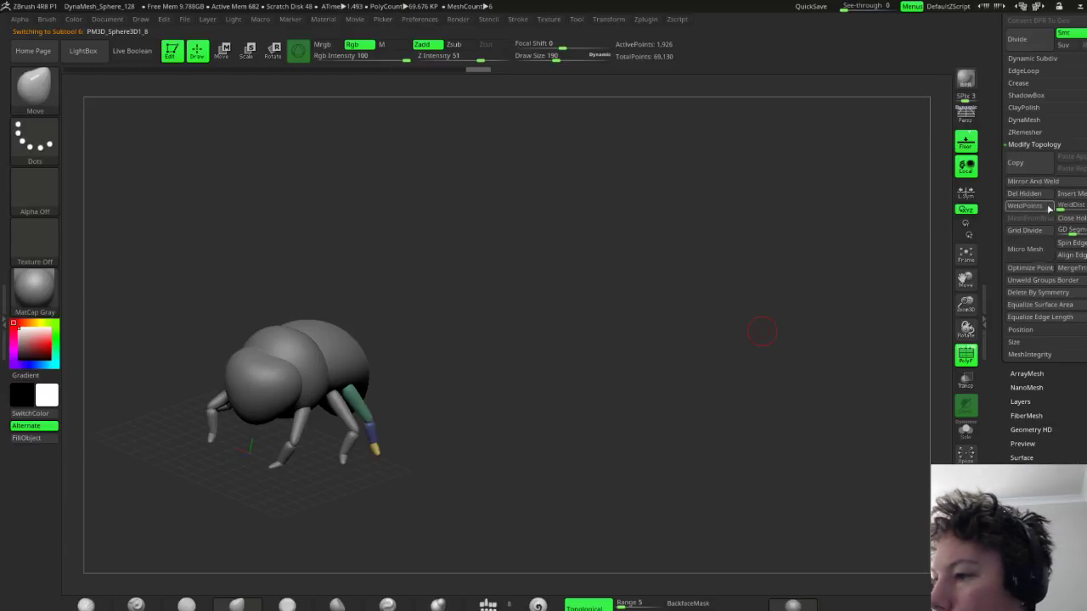
scroll(1003, 246, up, 2)
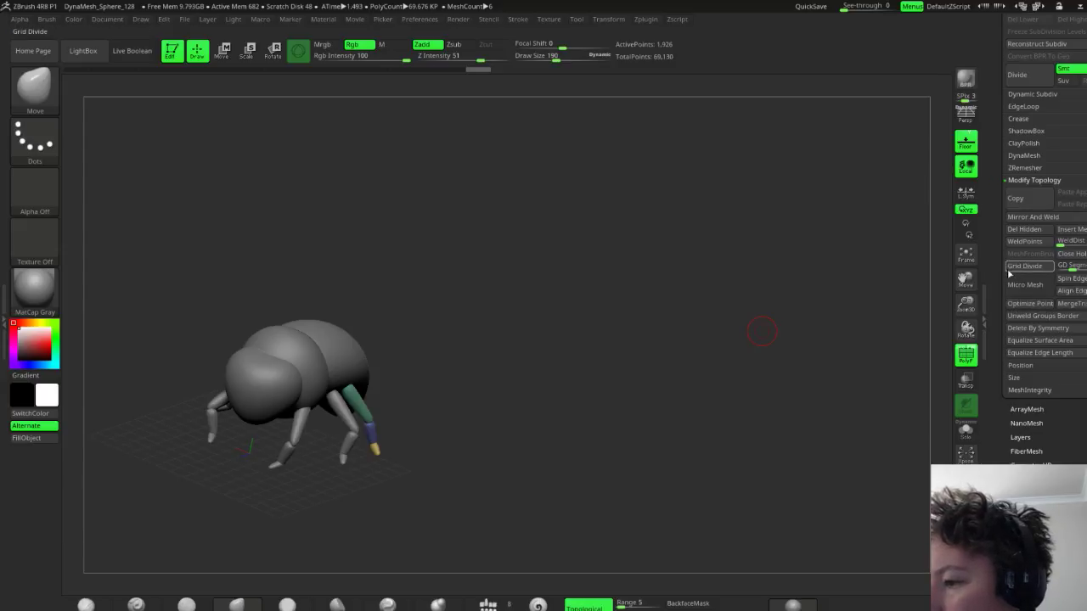
scroll(1002, 433, down, 6)
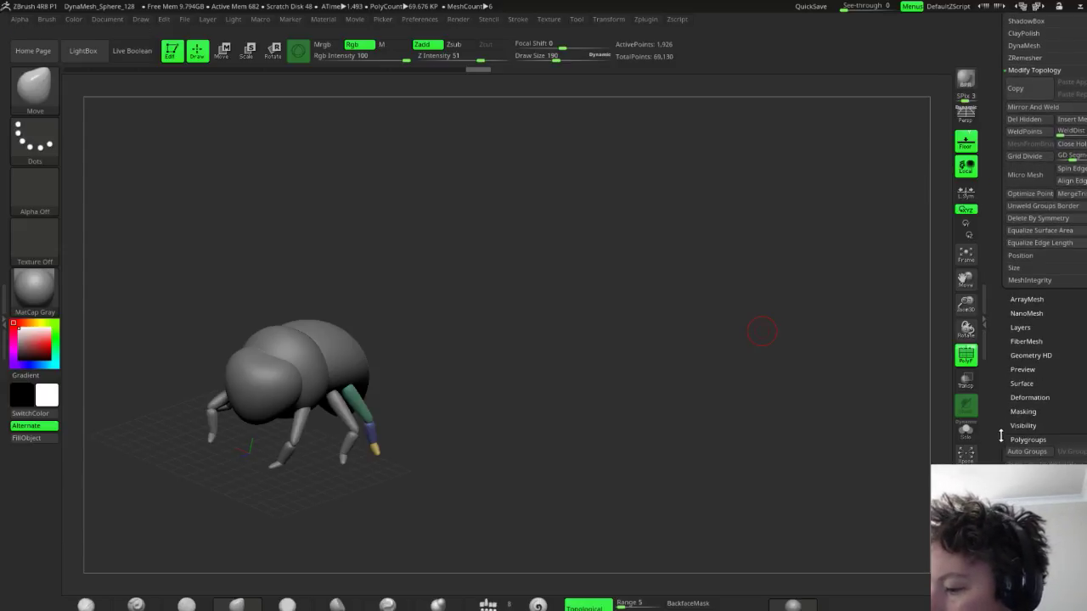
click(1028, 398)
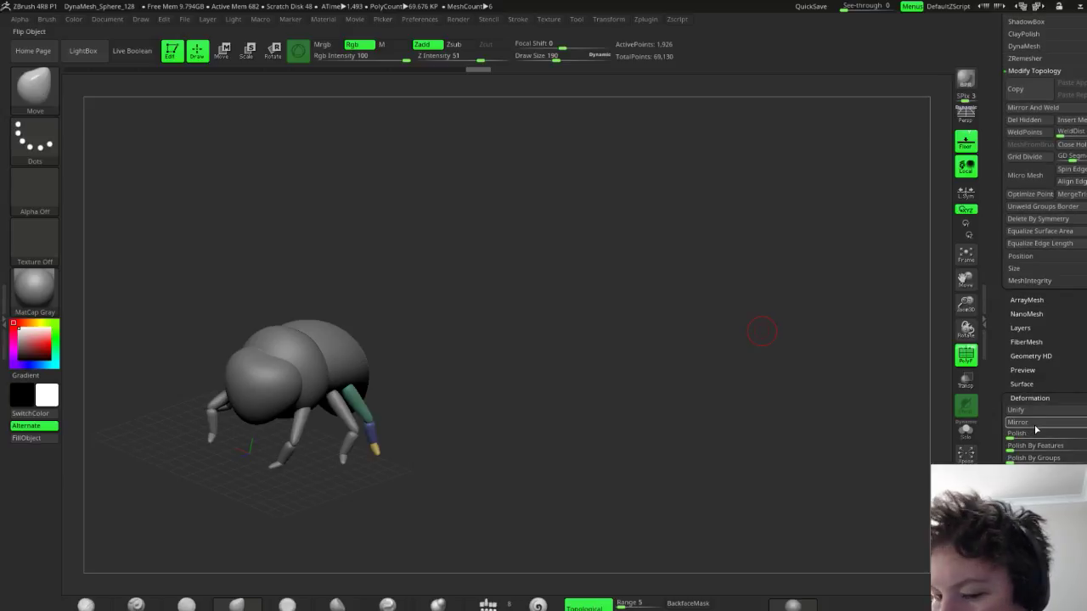
drag(565, 408, 504, 422)
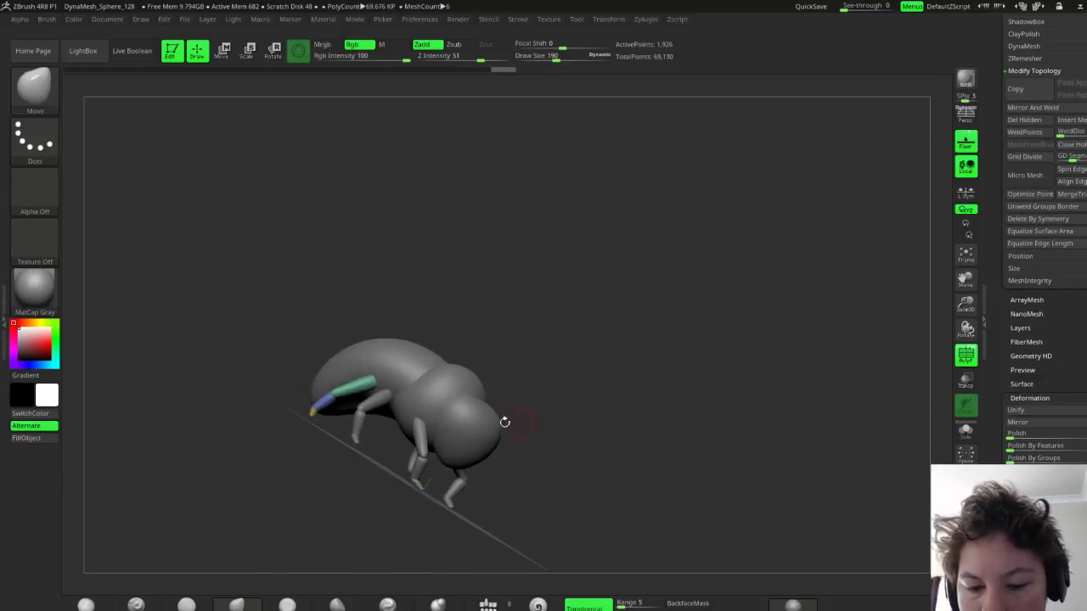
drag(680, 452, 698, 386)
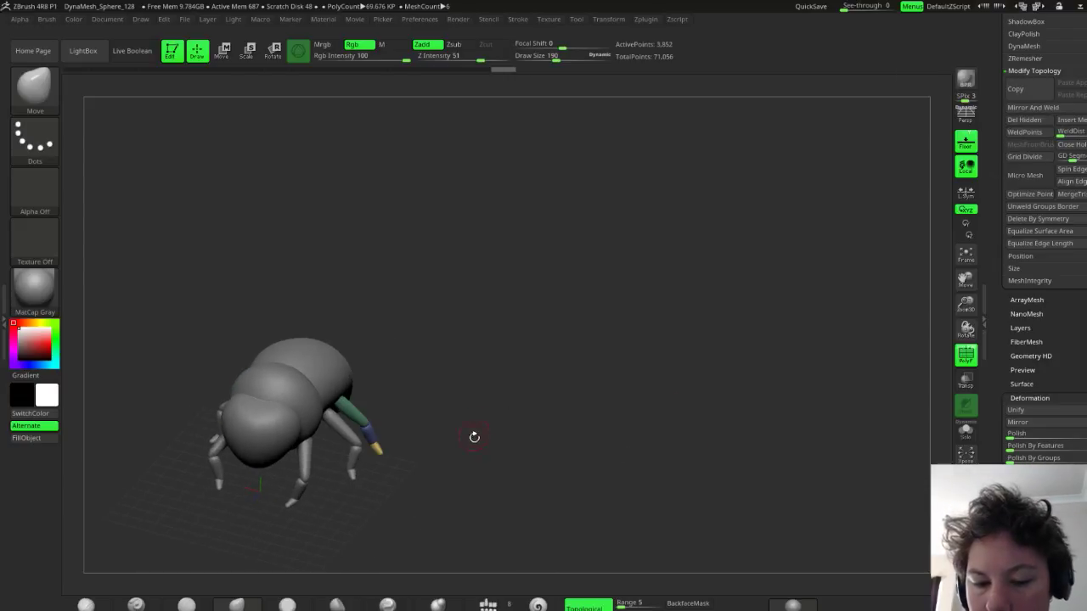
drag(473, 436, 505, 427)
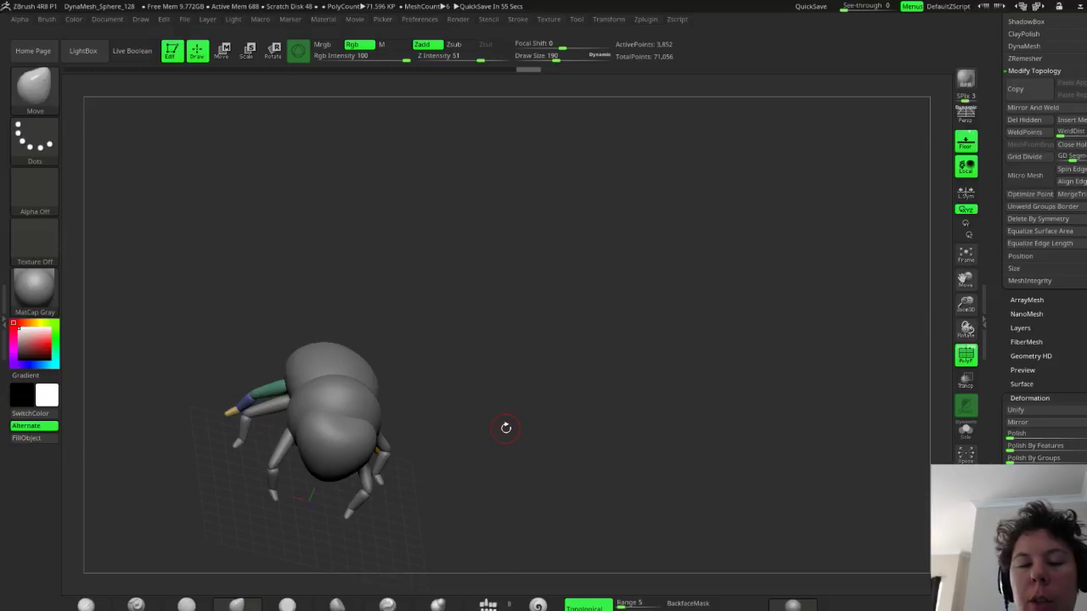
drag(505, 428, 424, 450)
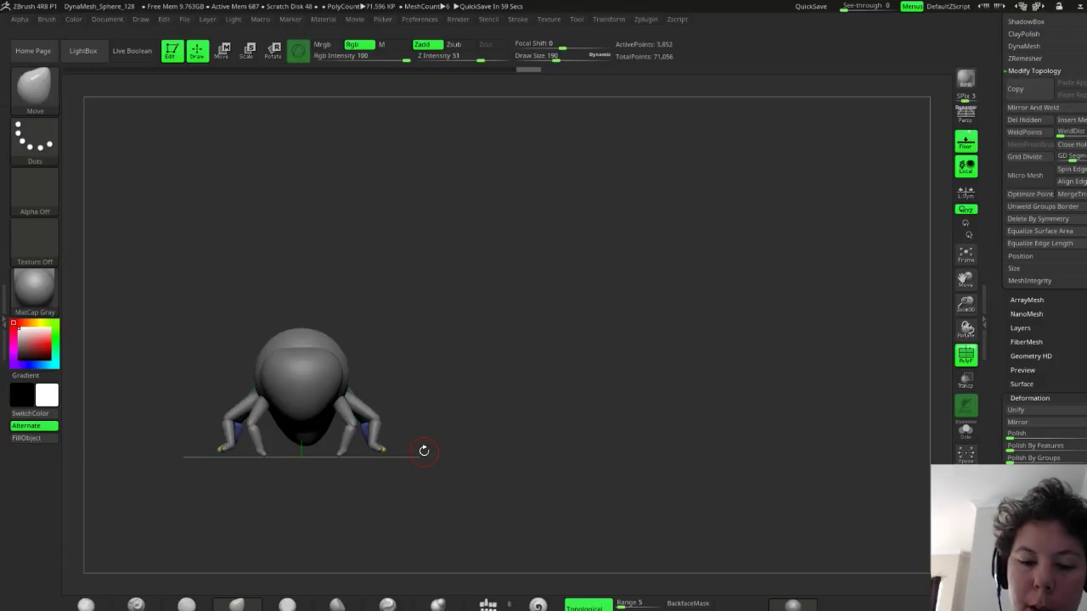
drag(432, 369, 534, 468)
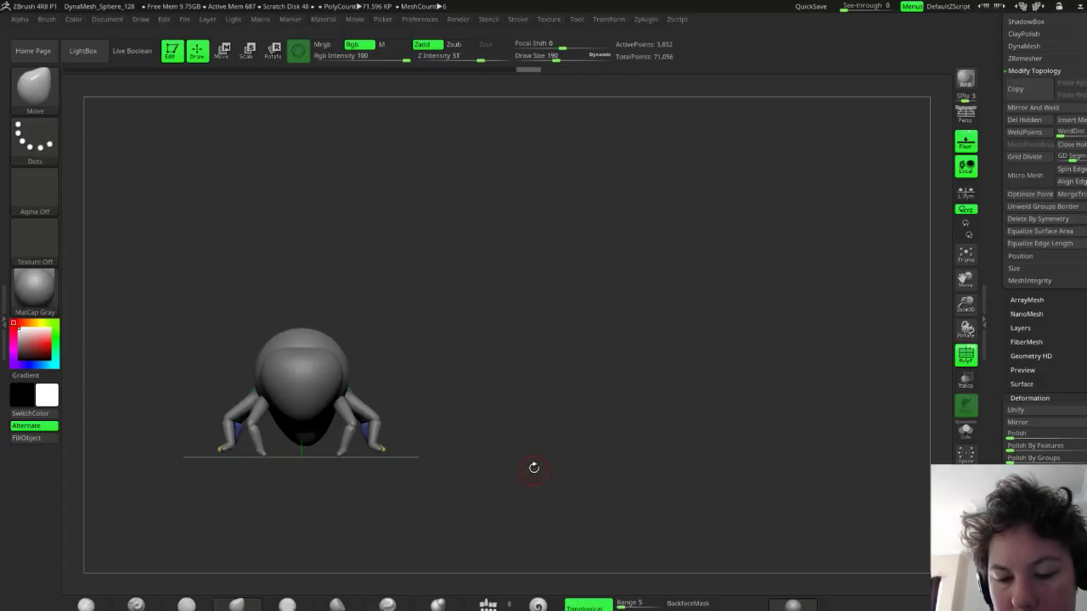
mouse_move(516, 411)
mouse_down()
mouse_move(506, 429)
mouse_move(586, 433)
mouse_move(580, 396)
mouse_move(526, 417)
mouse_move(483, 407)
mouse_move(509, 399)
mouse_move(577, 414)
mouse_move(545, 436)
mouse_move(497, 416)
mouse_up()
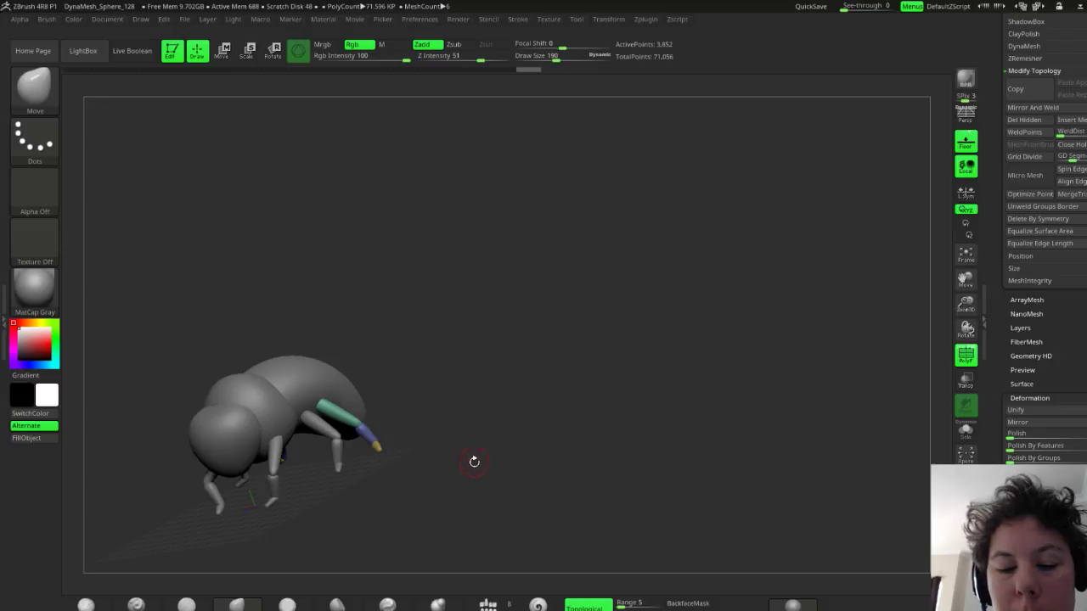
drag(473, 461, 548, 437)
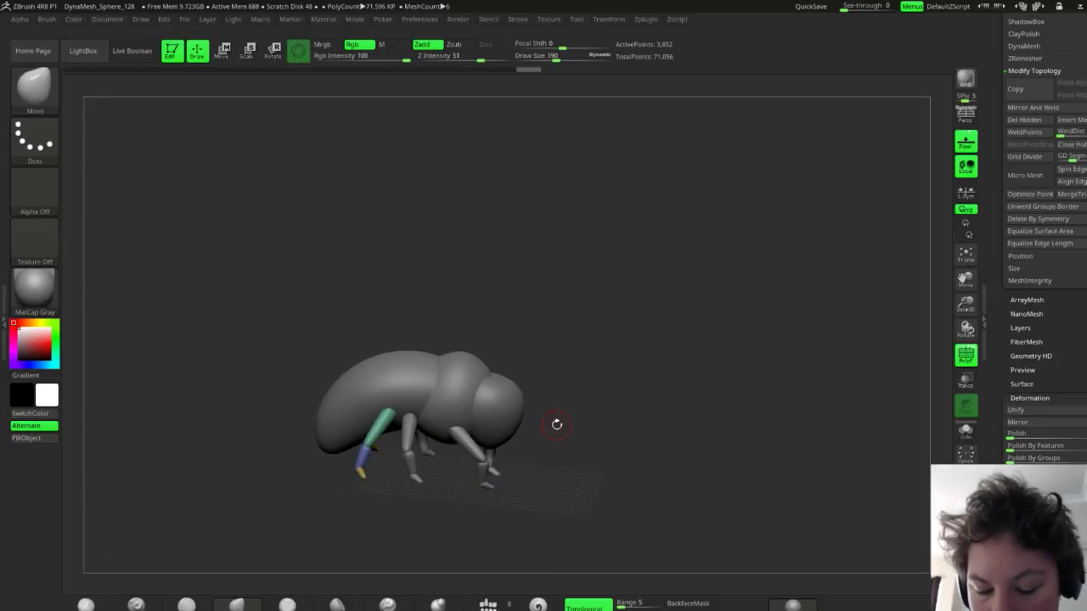
Insert a symmetrical pair of Appendage meshes on the front of the head with the SO_IMM brush as antenna bases
click(486, 602)
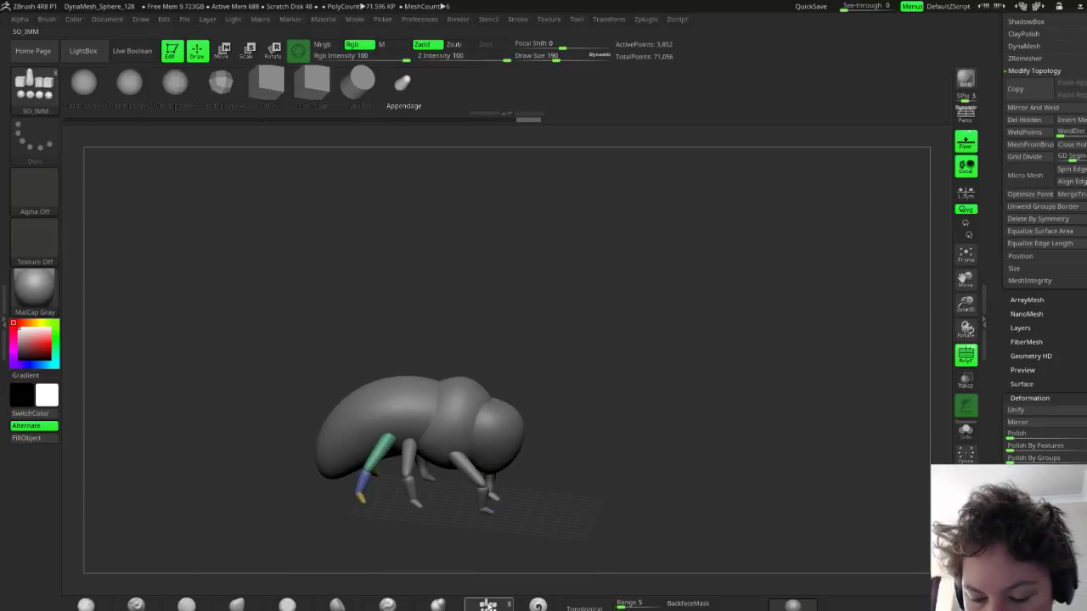
alt+click(507, 434)
drag(569, 415, 538, 409)
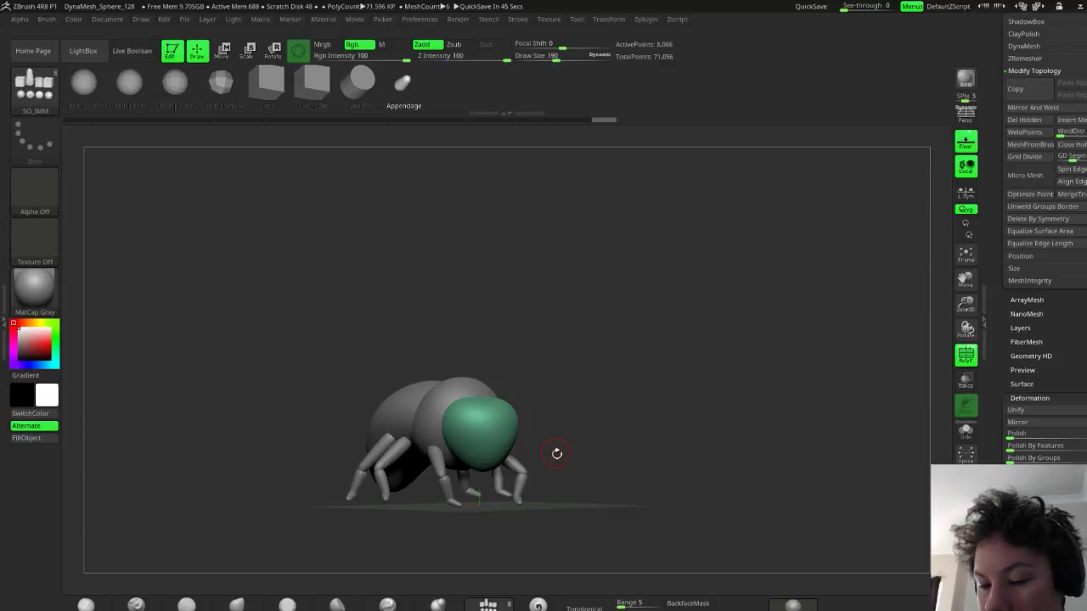
drag(557, 454, 503, 415)
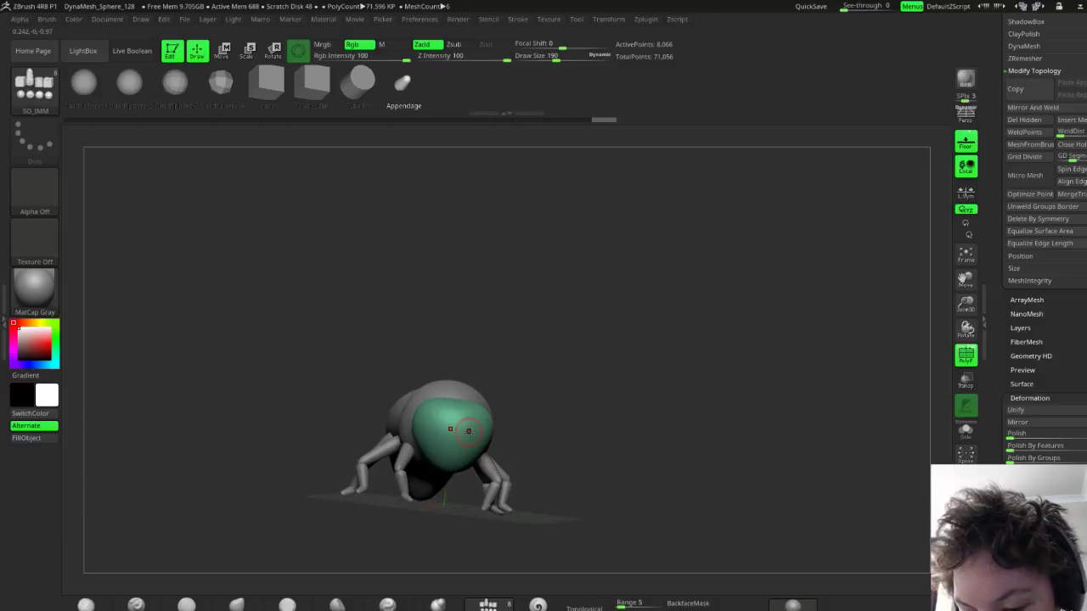
drag(475, 425, 550, 400)
key(w)
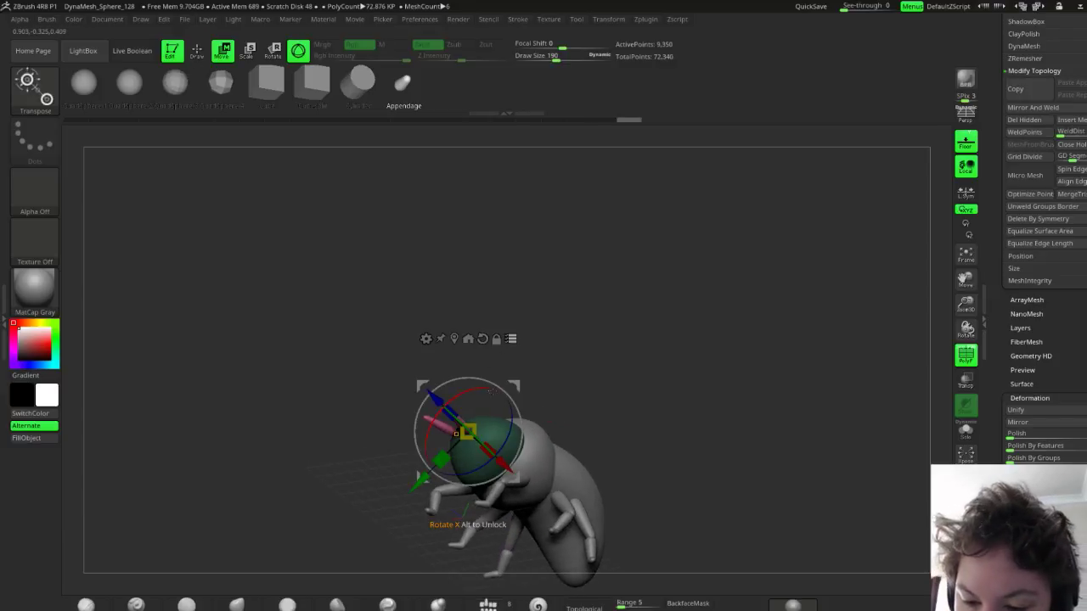
drag(546, 376, 631, 376)
drag(499, 400, 512, 389)
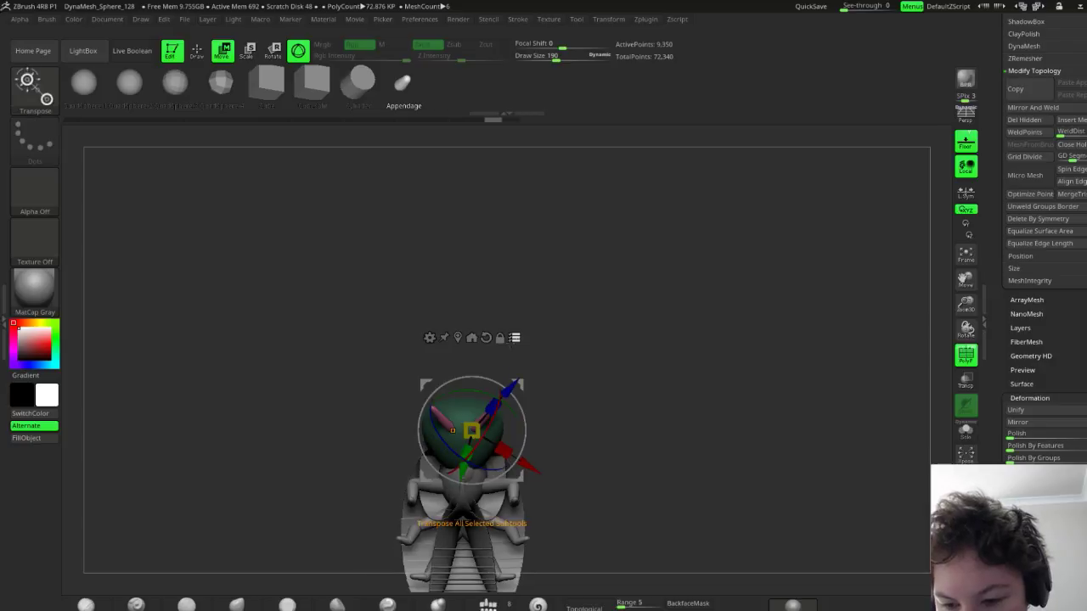
key(ctrl+z)
key(ctrl+z)
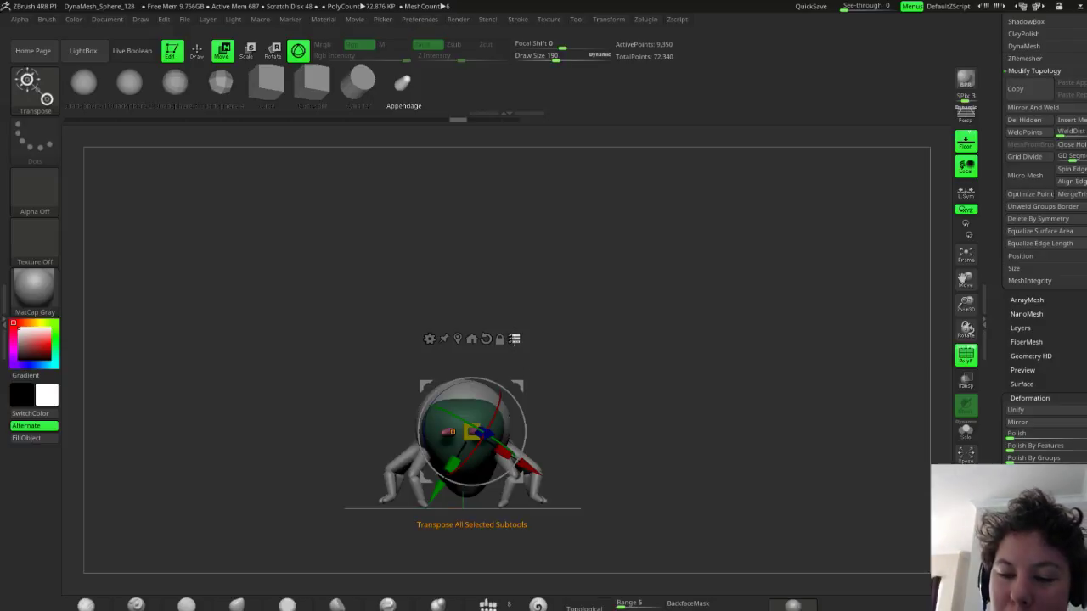
Turn off transposing of all selected subtools and rotate the antenna bases to point upward from the head
click(515, 340)
drag(631, 363, 633, 400)
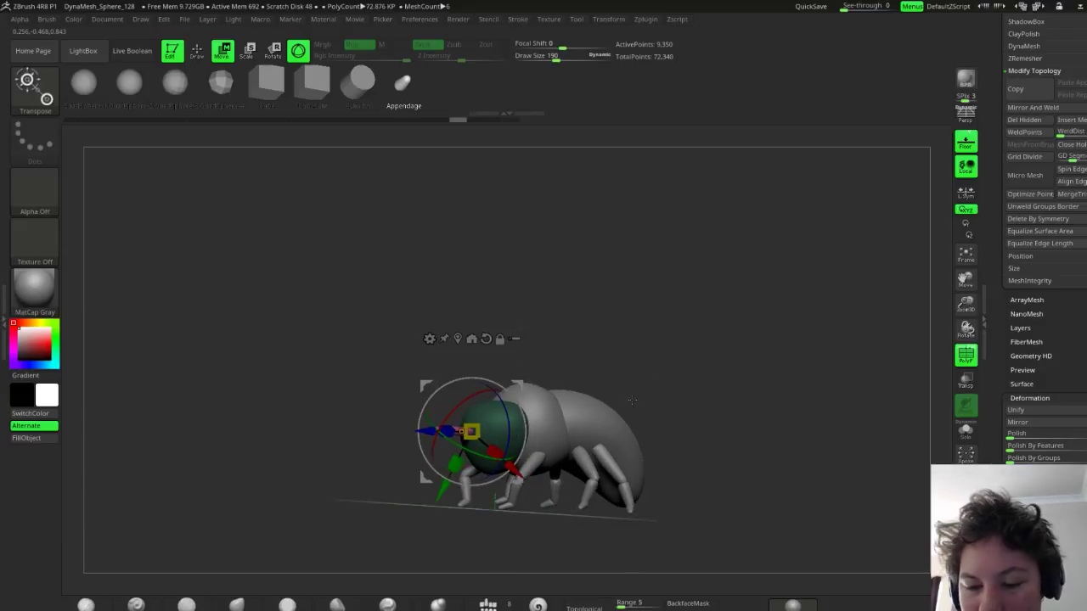
drag(487, 414, 524, 460)
drag(607, 400, 558, 403)
Shift the antenna bases slightly on the head and fine-tune their angle
drag(456, 379, 459, 387)
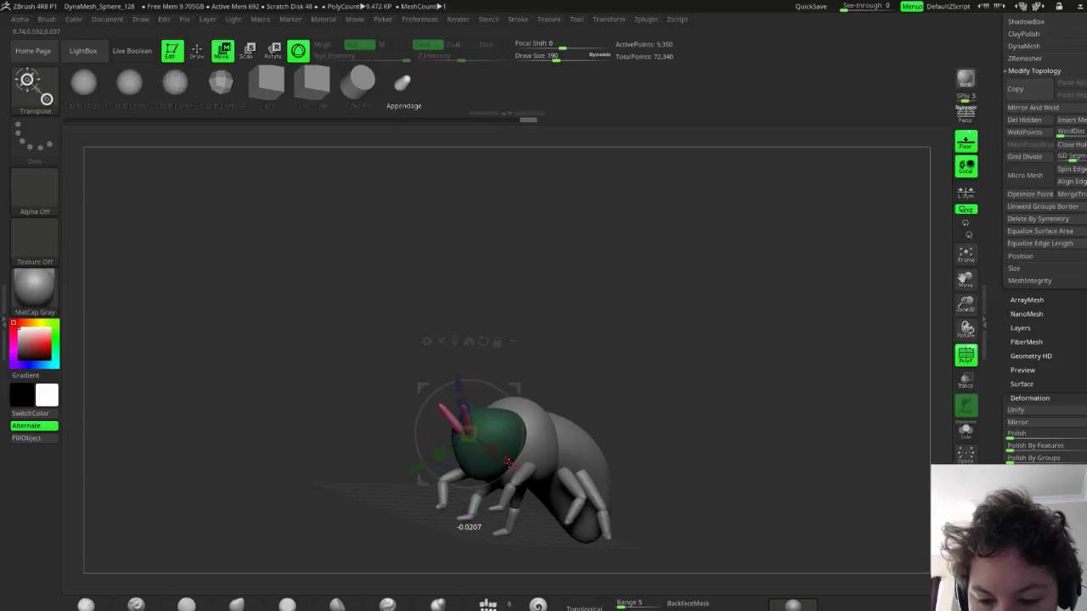
drag(507, 462, 509, 459)
drag(611, 392, 632, 386)
drag(483, 407, 493, 409)
drag(611, 391, 551, 391)
drag(654, 452, 632, 463)
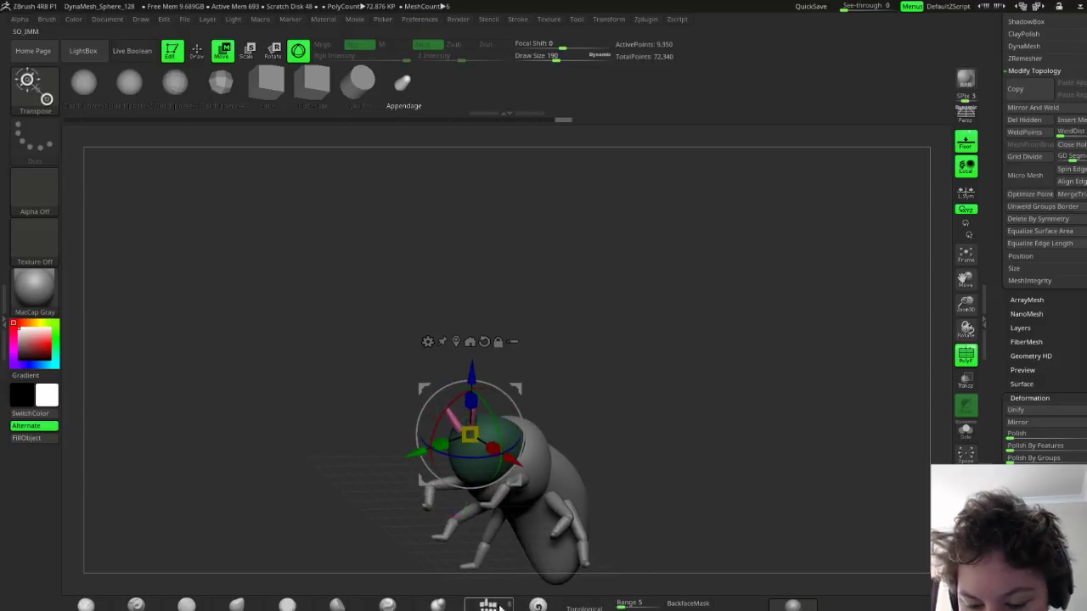
Insert a second pair of Appendage meshes at the ends of the antenna bases as tip segments
key(q)
drag(544, 365, 509, 393)
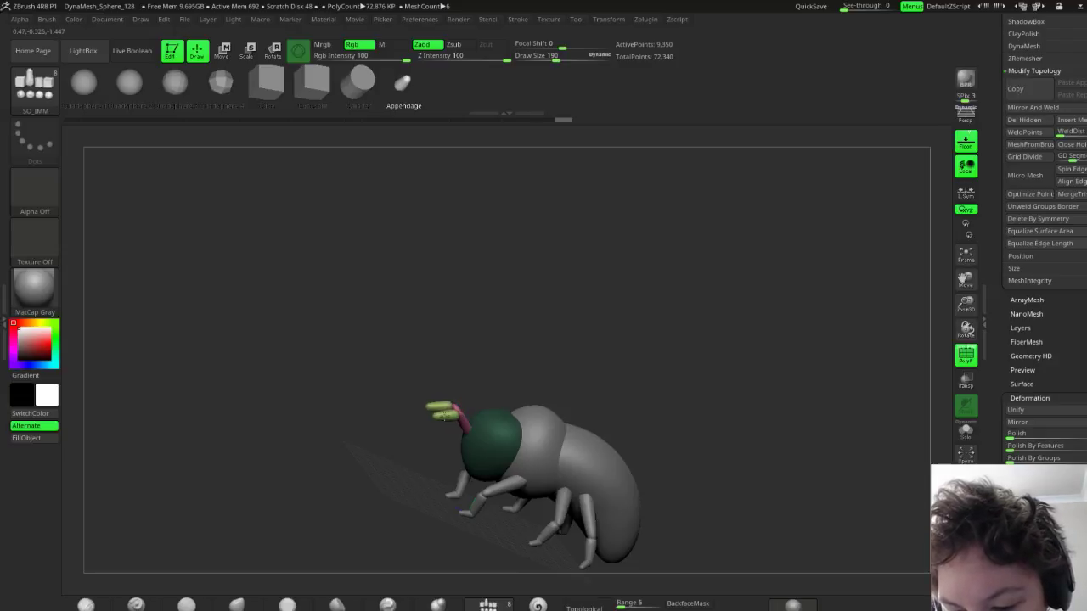
mouse_move(612, 396)
mouse_down()
mouse_move(626, 405)
mouse_move(541, 441)
mouse_move(573, 435)
mouse_move(602, 402)
mouse_move(560, 408)
mouse_up()
Move and rotate the antenna tip segments so they join the bases and bend forward
key(w)
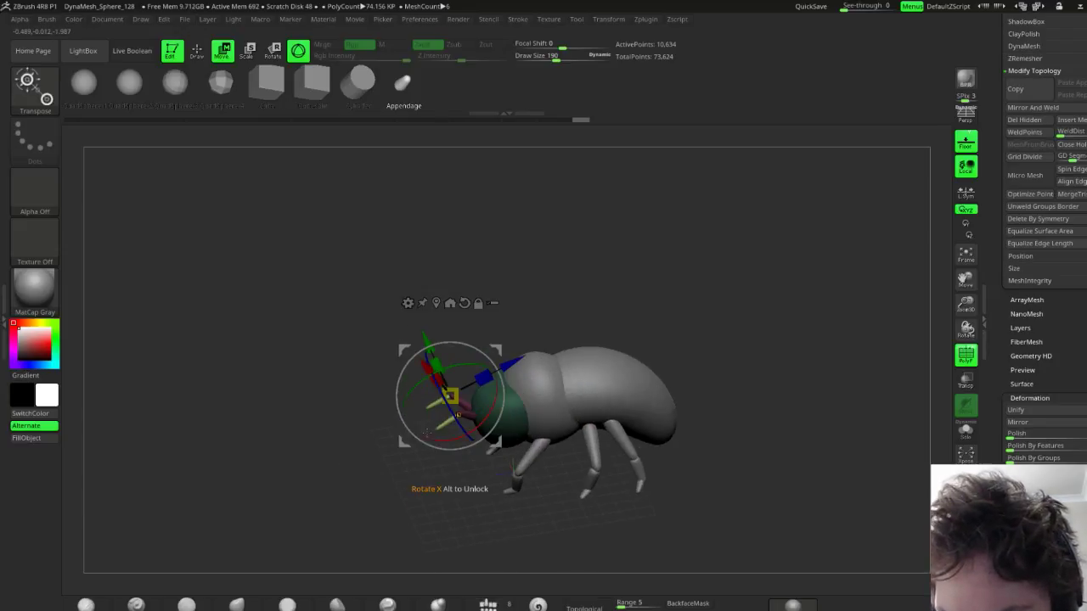
drag(450, 396, 452, 396)
mouse_move(460, 437)
mouse_down()
mouse_move(461, 414)
mouse_move(449, 439)
mouse_up()
drag(646, 391, 775, 389)
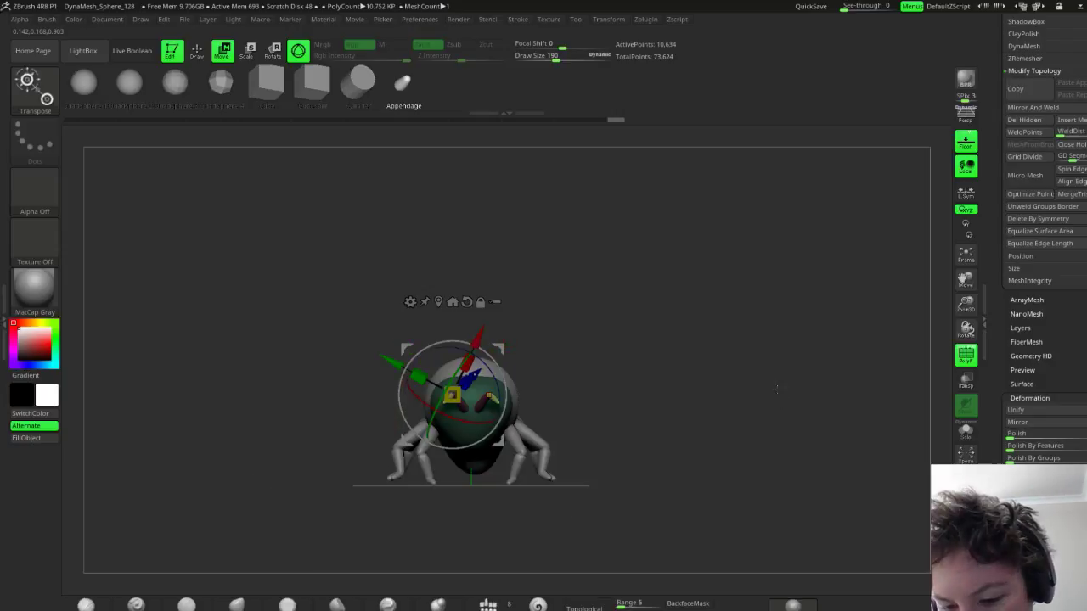
mouse_move(703, 370)
mouse_down()
mouse_move(701, 388)
mouse_move(631, 403)
mouse_move(728, 391)
mouse_move(718, 391)
mouse_up()
key(q)
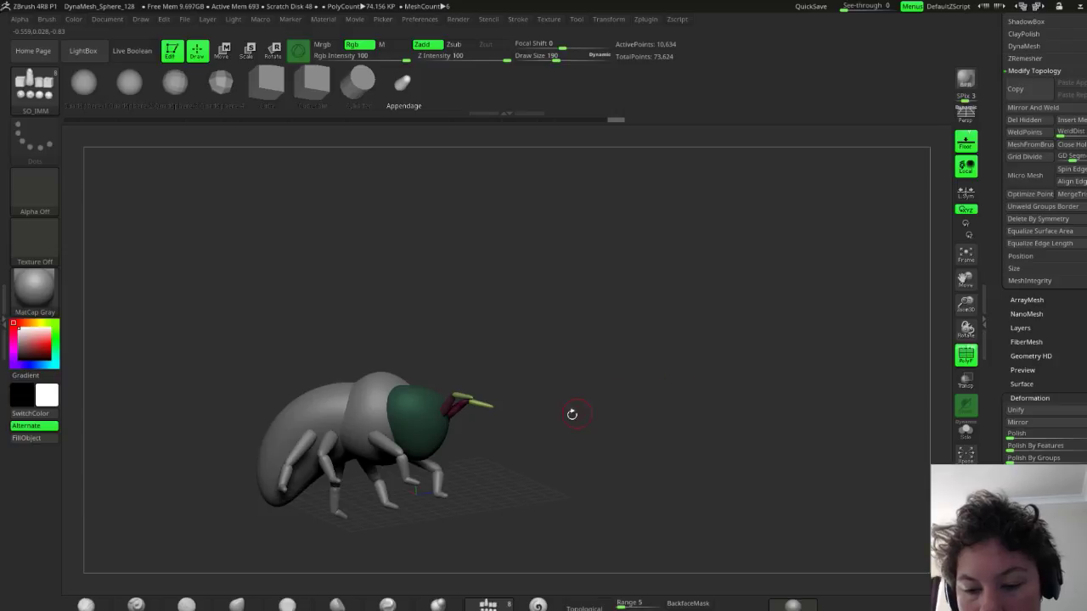
Nudge the antenna tip segments about 0.03 along the gizmo's green axis to align them with the bases
drag(572, 413, 540, 410)
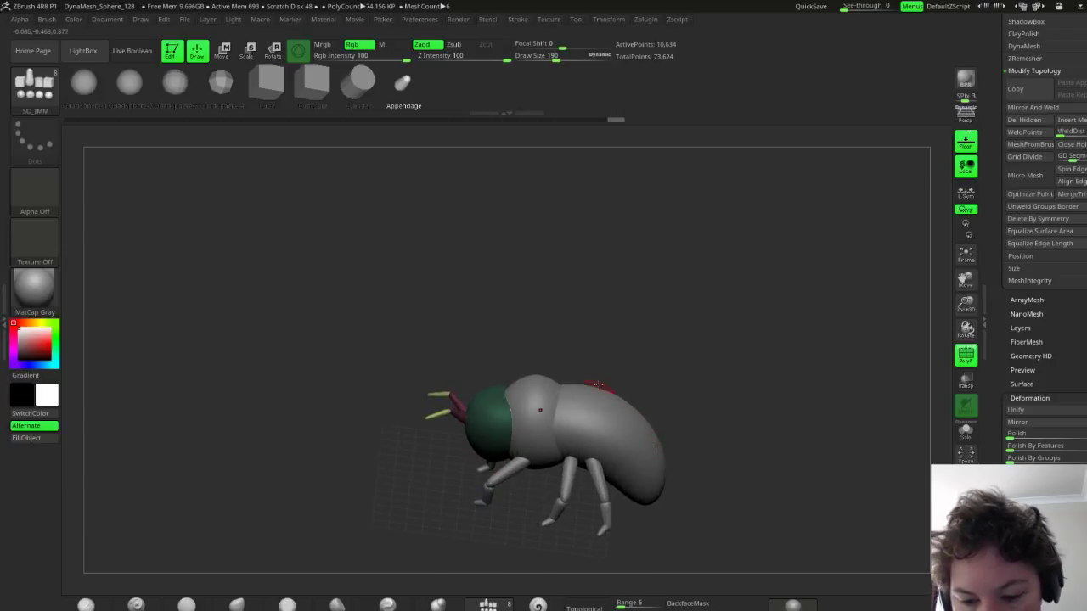
drag(641, 385, 687, 418)
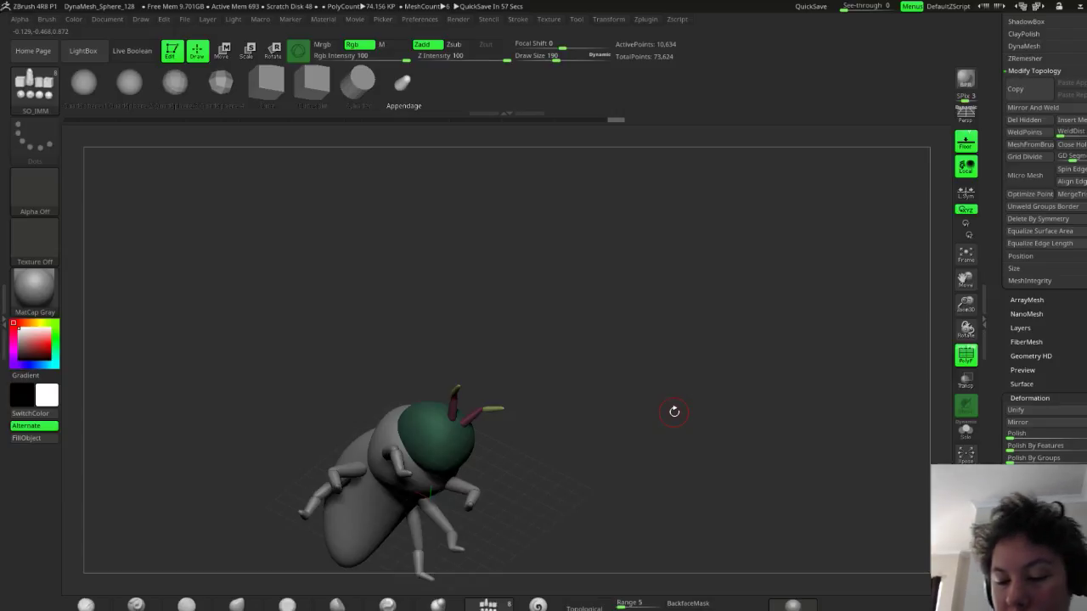
drag(535, 423, 565, 488)
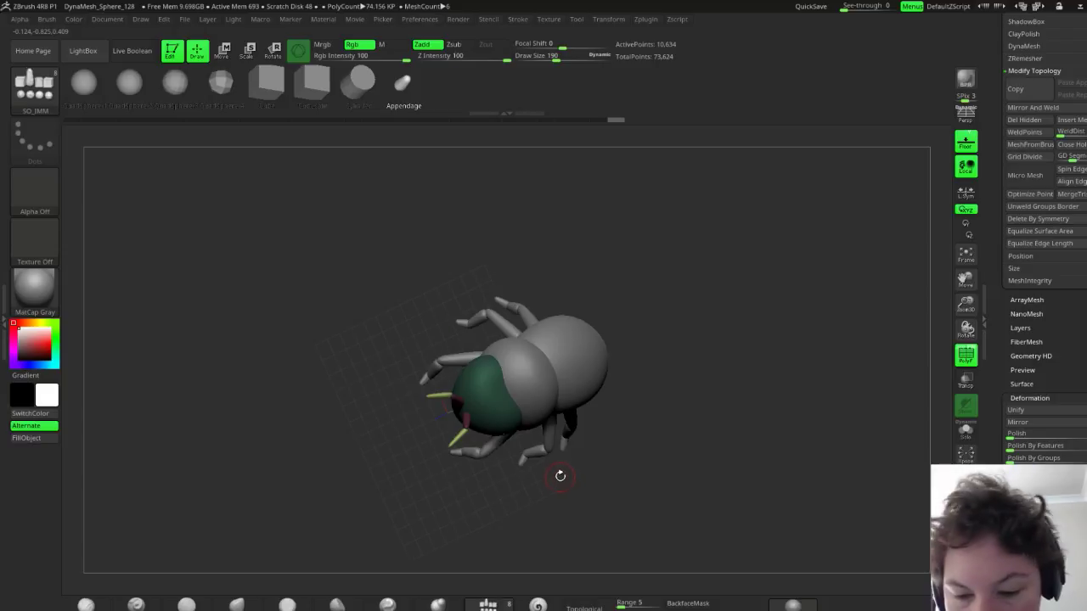
key(w)
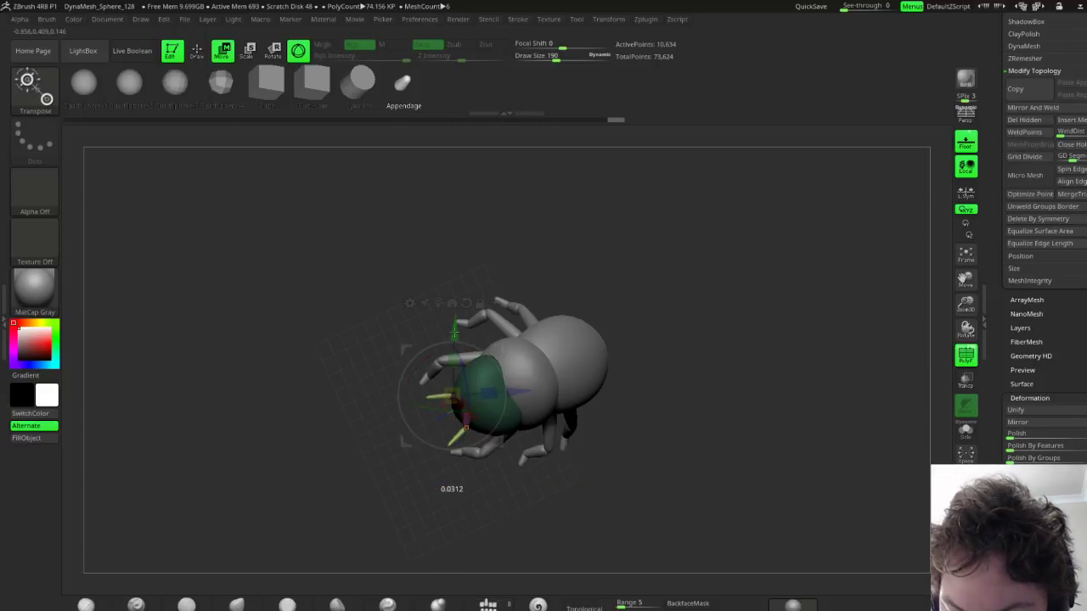
drag(453, 332, 455, 328)
drag(382, 465, 502, 363)
mouse_move(561, 400)
mouse_down()
mouse_move(508, 397)
mouse_move(578, 366)
mouse_move(569, 381)
mouse_move(651, 391)
mouse_move(603, 476)
mouse_move(611, 421)
mouse_up()
key(q)
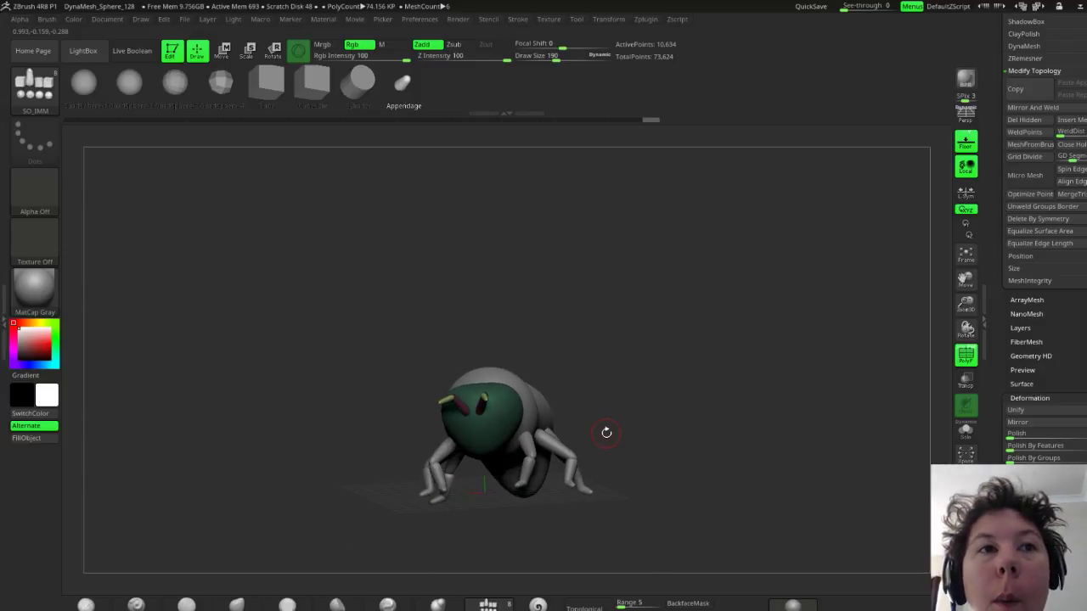
drag(648, 437, 609, 436)
drag(603, 422, 666, 387)
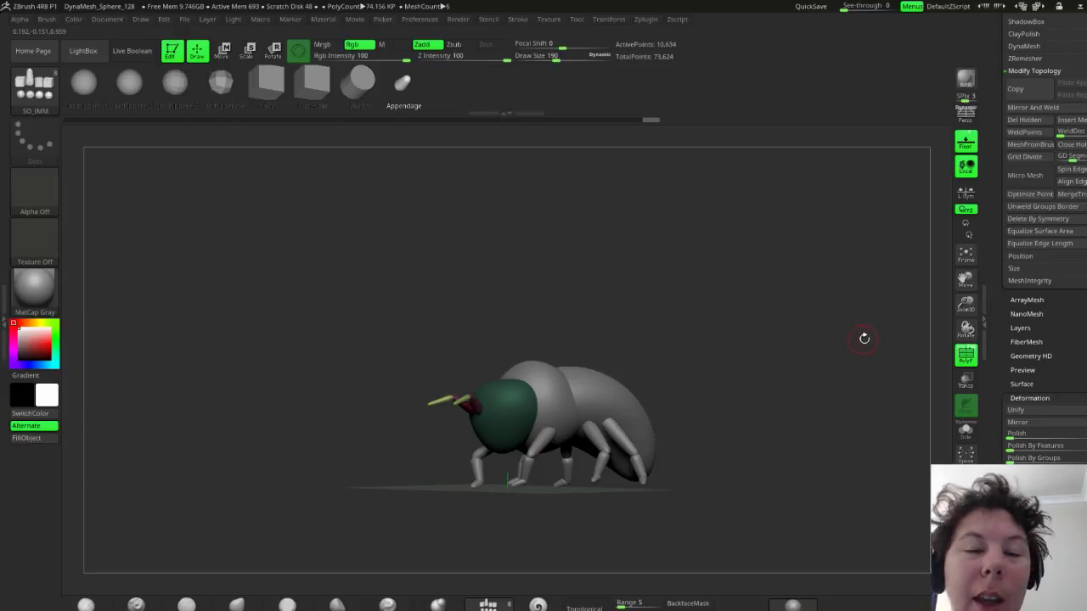
scroll(1003, 266, up, 5)
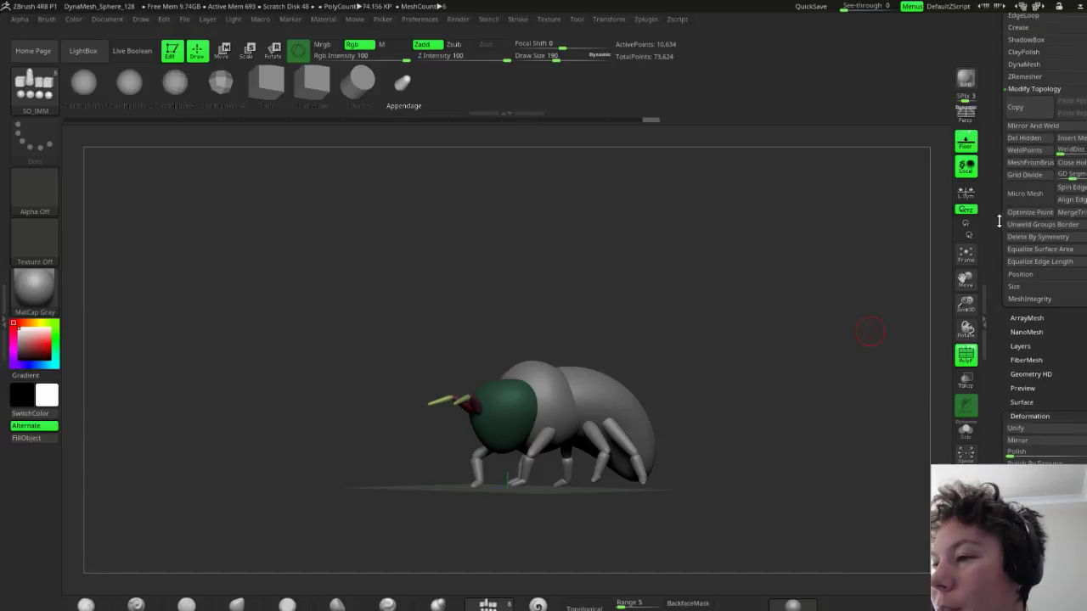
scroll(1003, 266, up, 4)
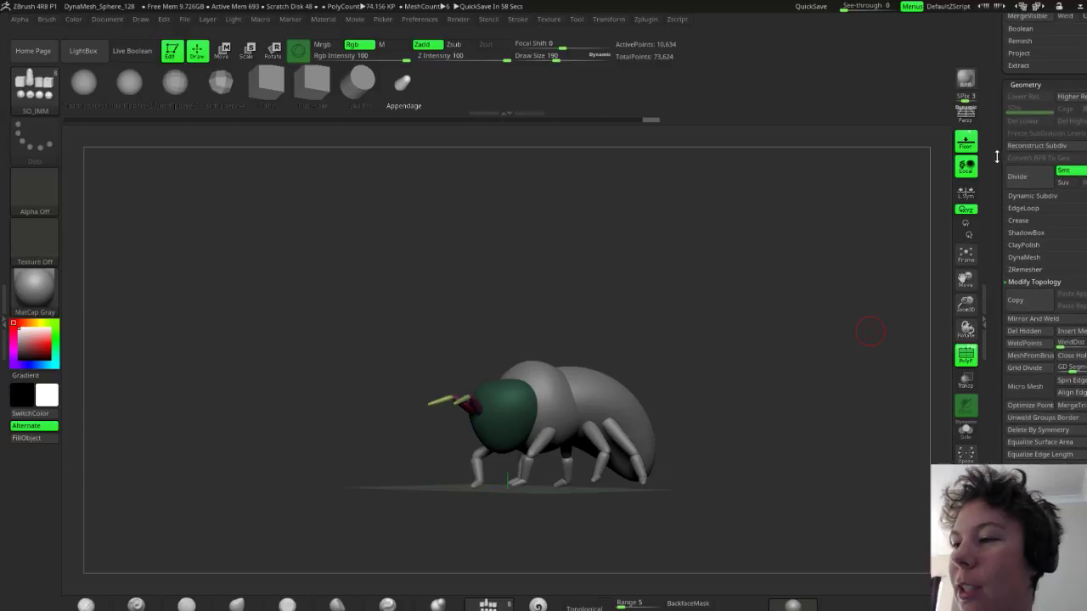
drag(997, 144, 998, 183)
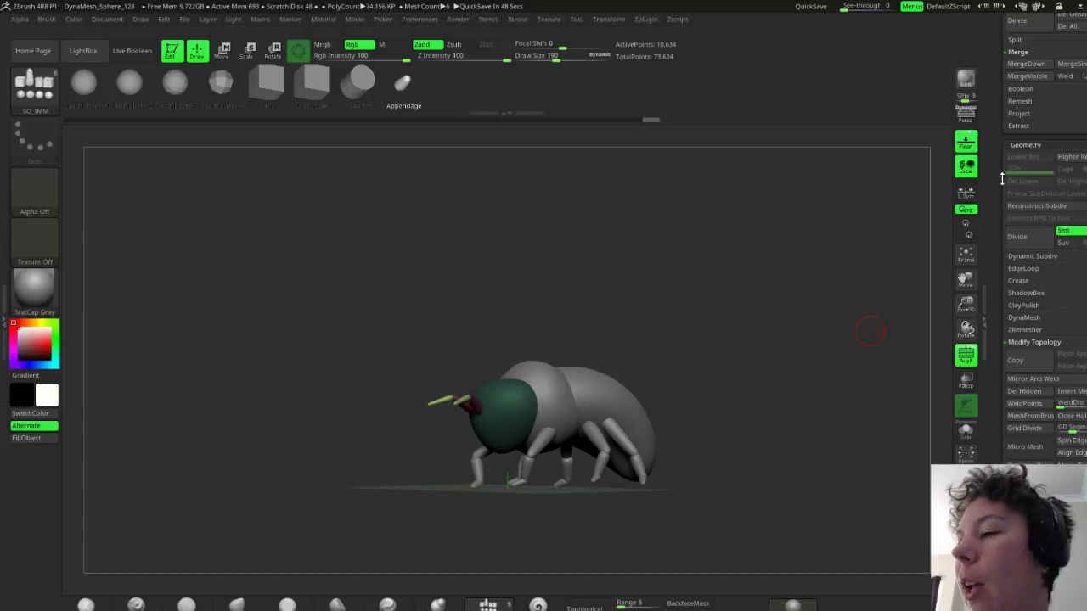
scroll(1000, 176, up, 3)
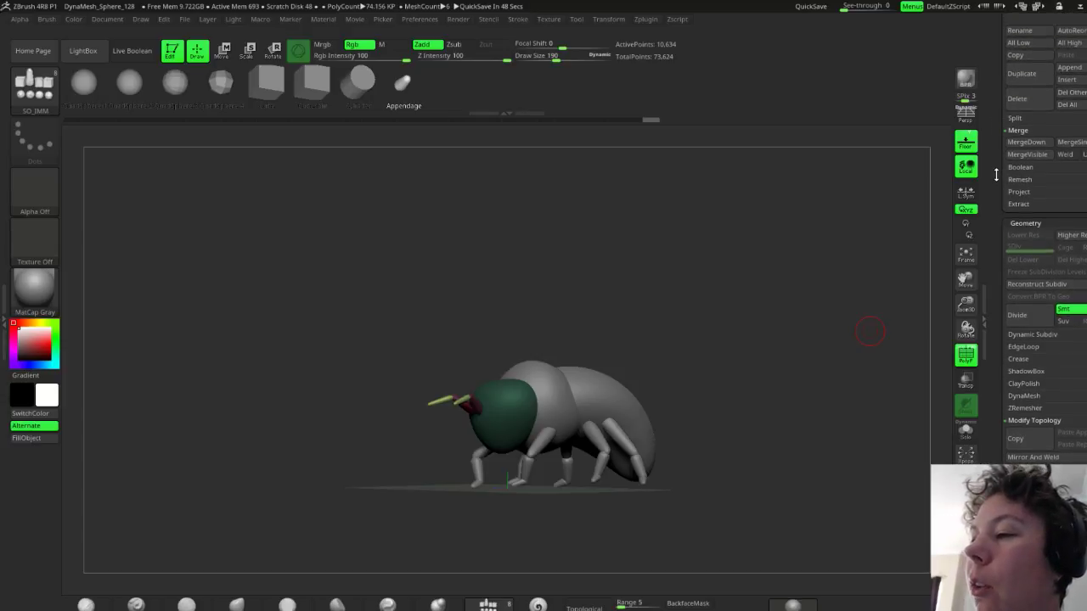
scroll(998, 174, up, 1)
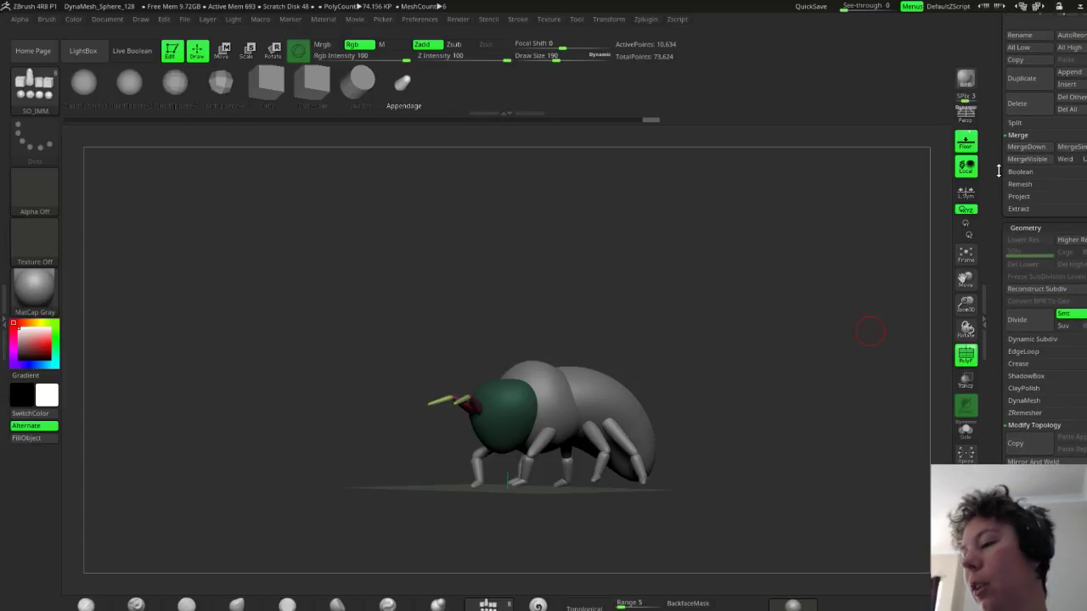
scroll(998, 156, down, 2)
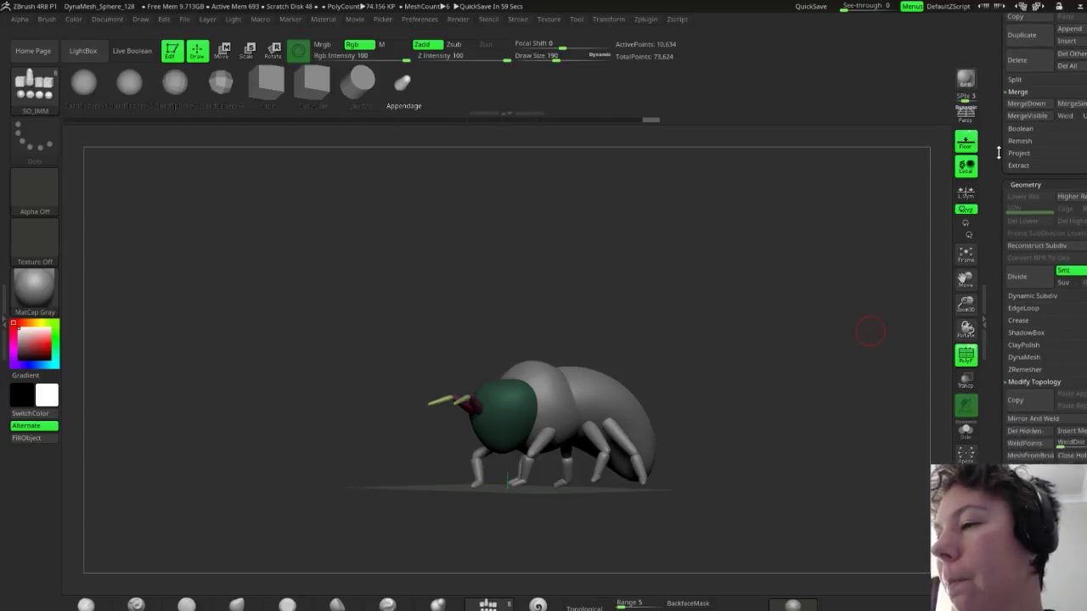
scroll(999, 153, down, 4)
scroll(999, 192, down, 1)
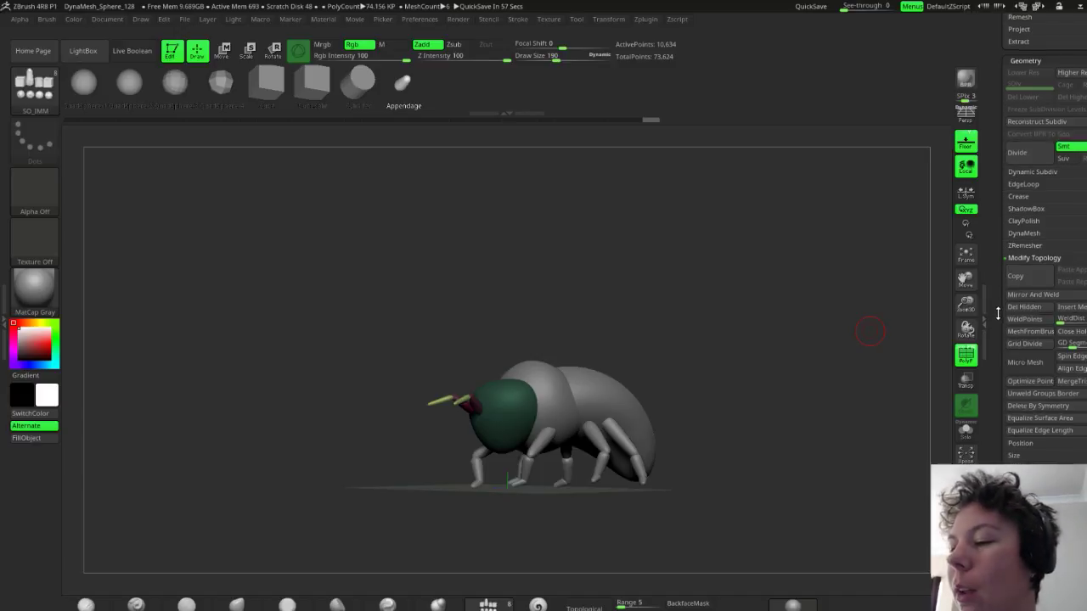
scroll(999, 289, down, 1)
scroll(999, 284, down, 1)
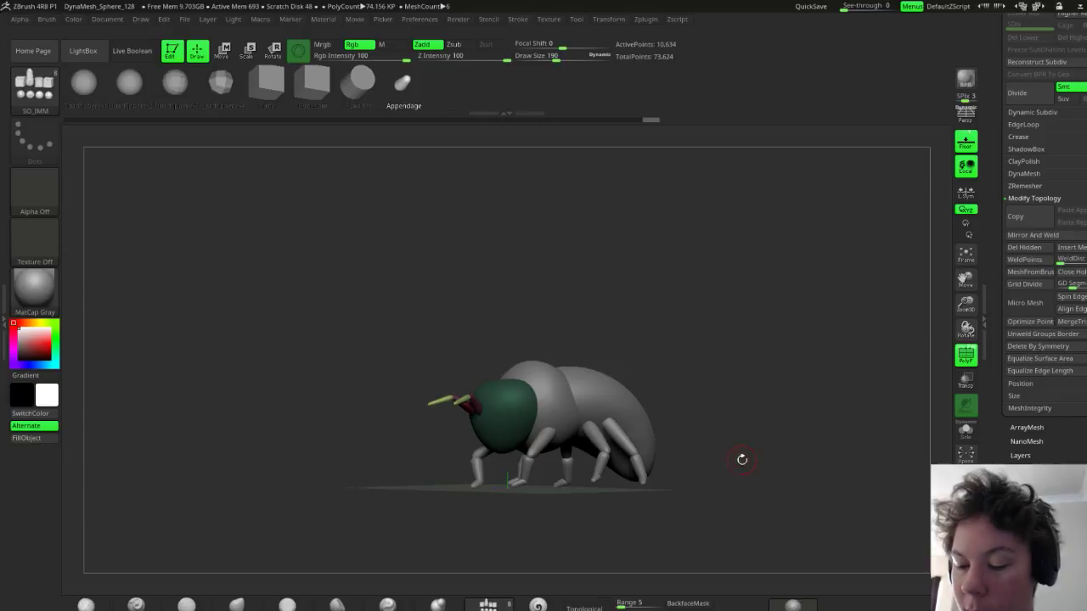
mouse_move(740, 458)
mouse_down()
mouse_move(695, 478)
mouse_move(727, 470)
mouse_up()
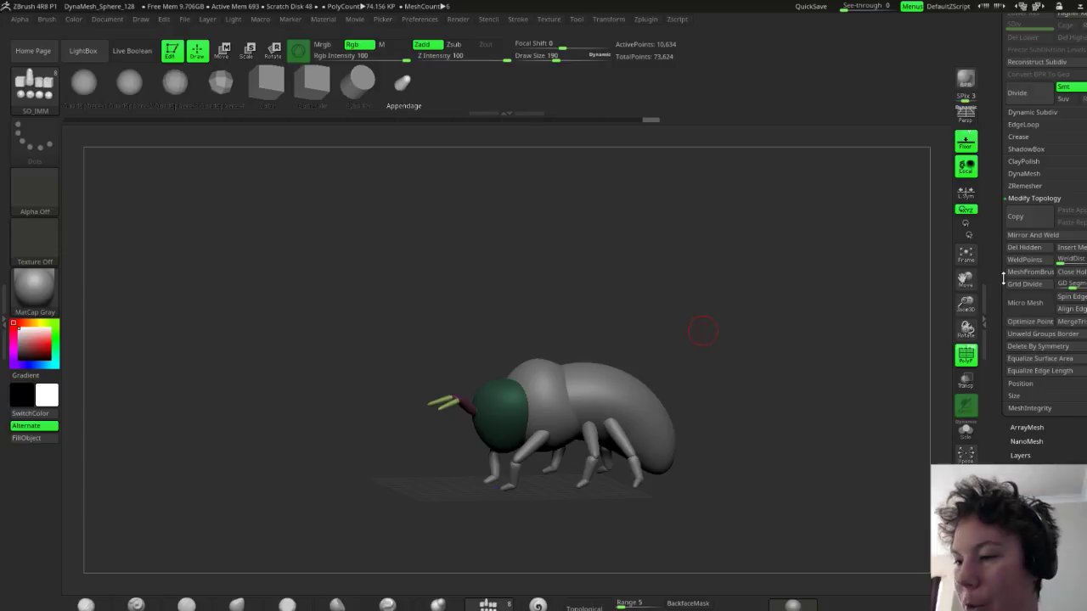
scroll(998, 283, down, 3)
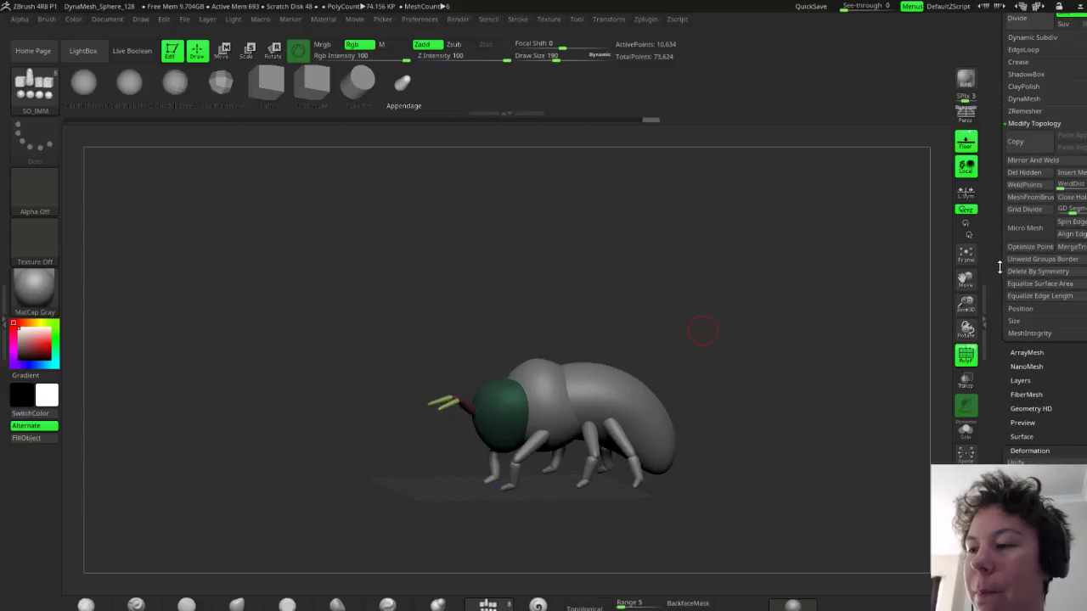
scroll(999, 270, down, 1)
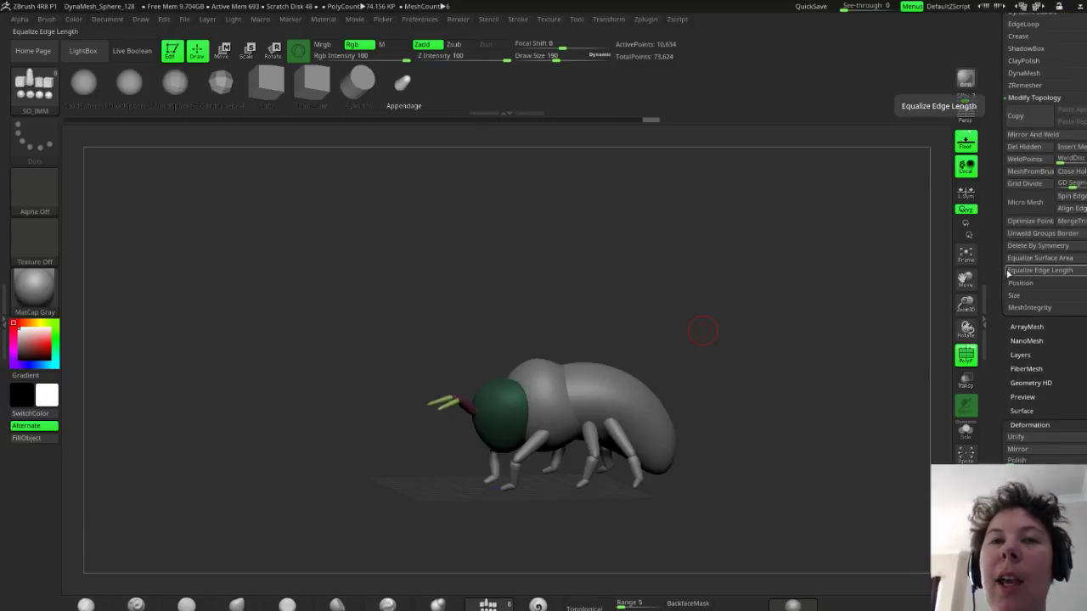
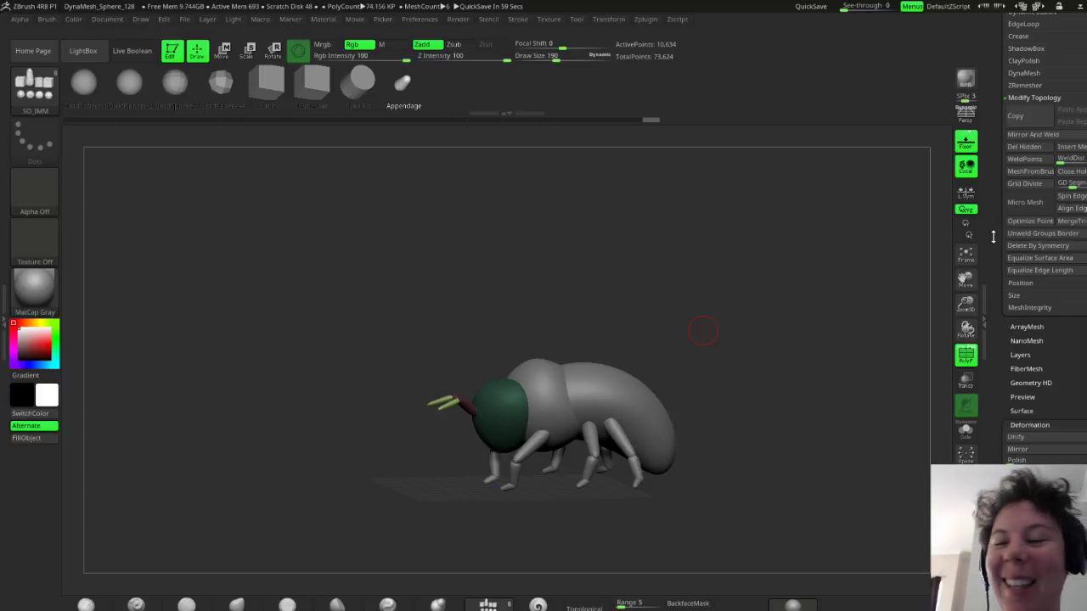
drag(998, 429, 1000, 406)
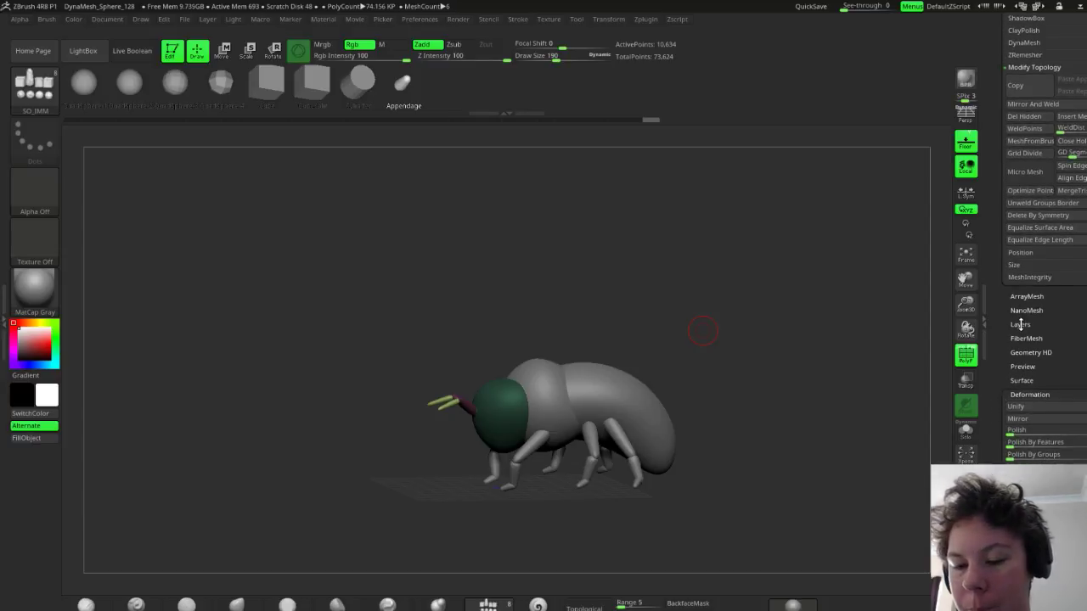
Select the subtool that holds the head and antennae and clear its mask
drag(992, 240, 1002, 383)
scroll(1001, 384, up, 5)
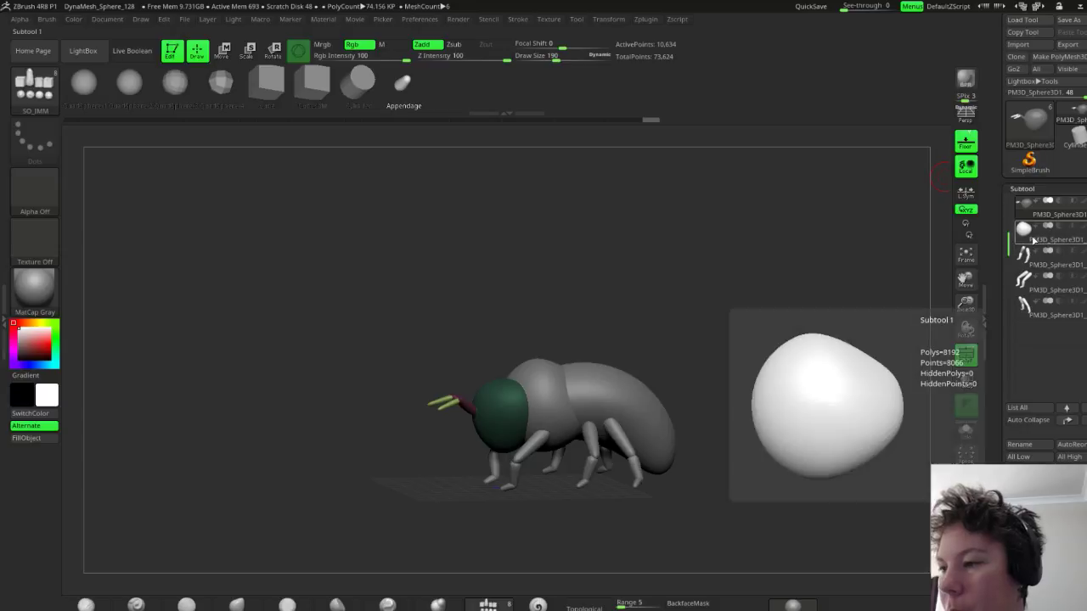
drag(1008, 242, 1008, 214)
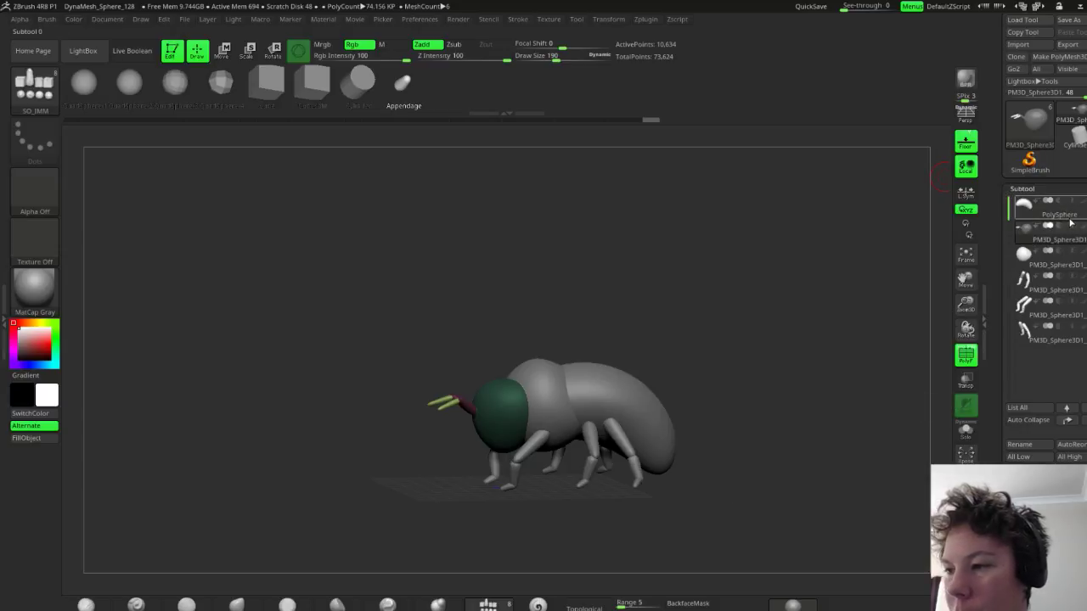
mouse_move(1072, 219)
click(1061, 265)
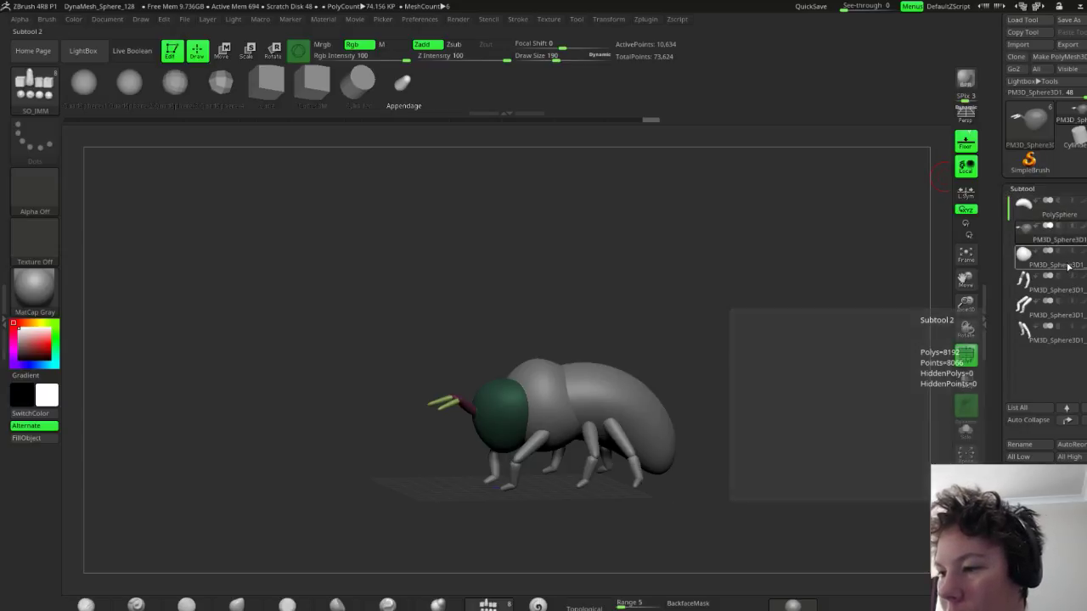
click(1059, 241)
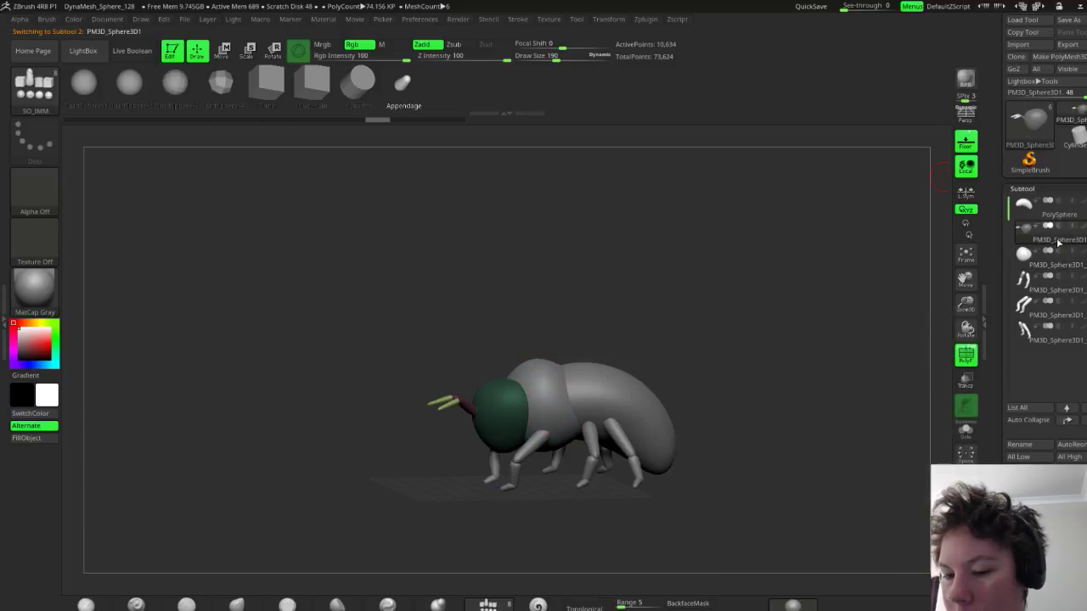
mouse_move(1048, 327)
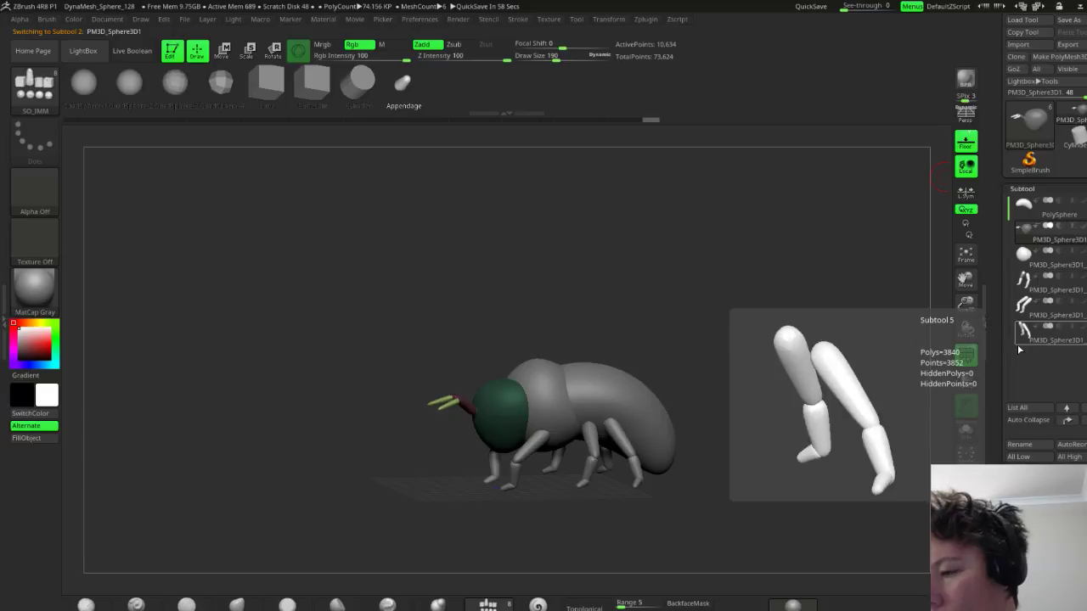
mouse_move(1048, 248)
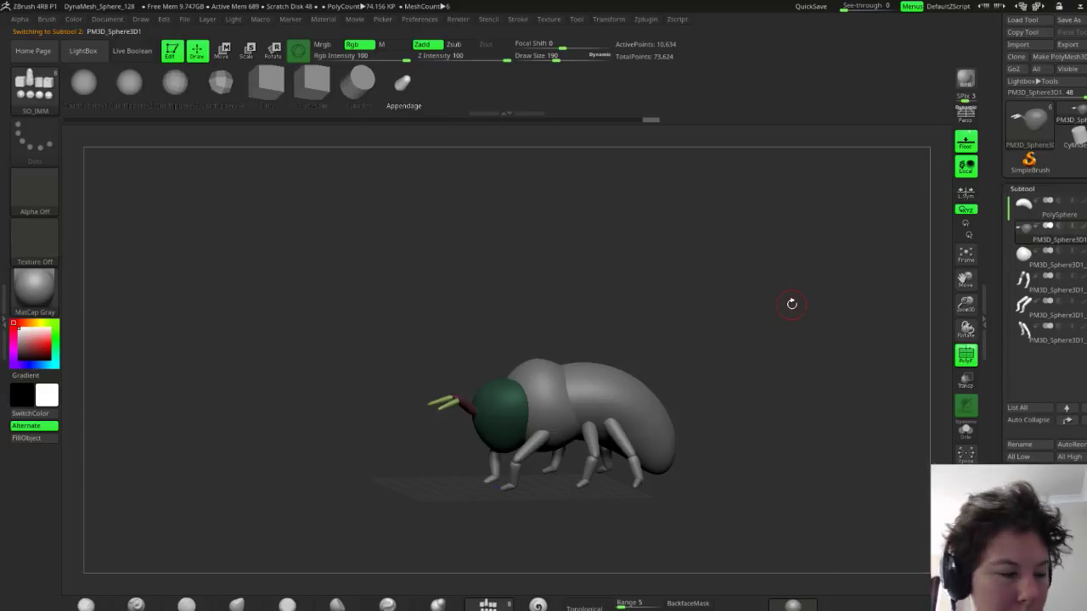
ctrl+click(791, 304)
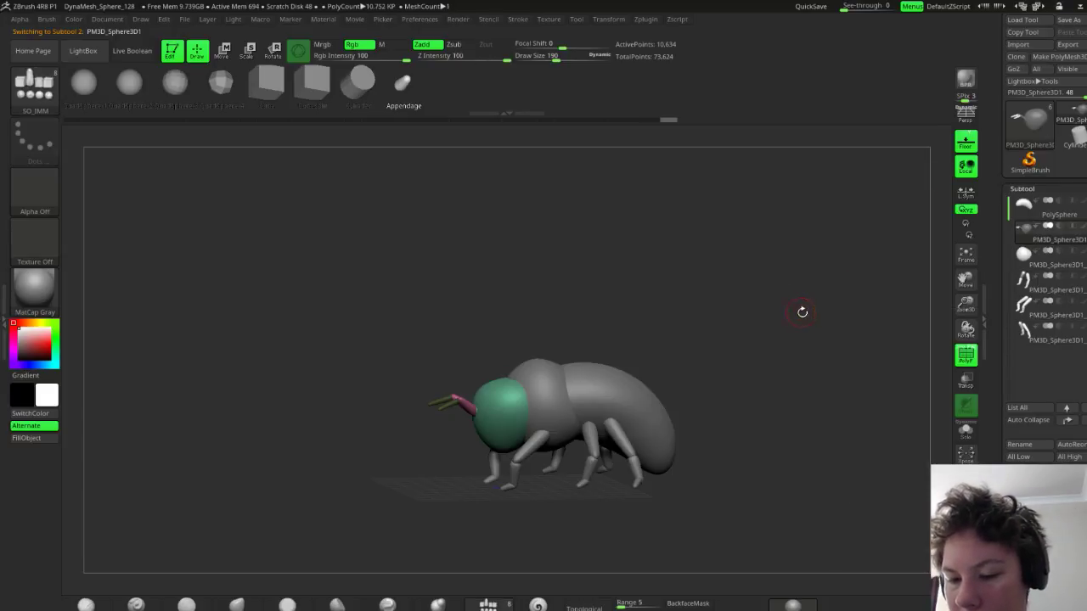
ctrl+click(801, 311)
ctrl+drag(800, 311, 858, 376)
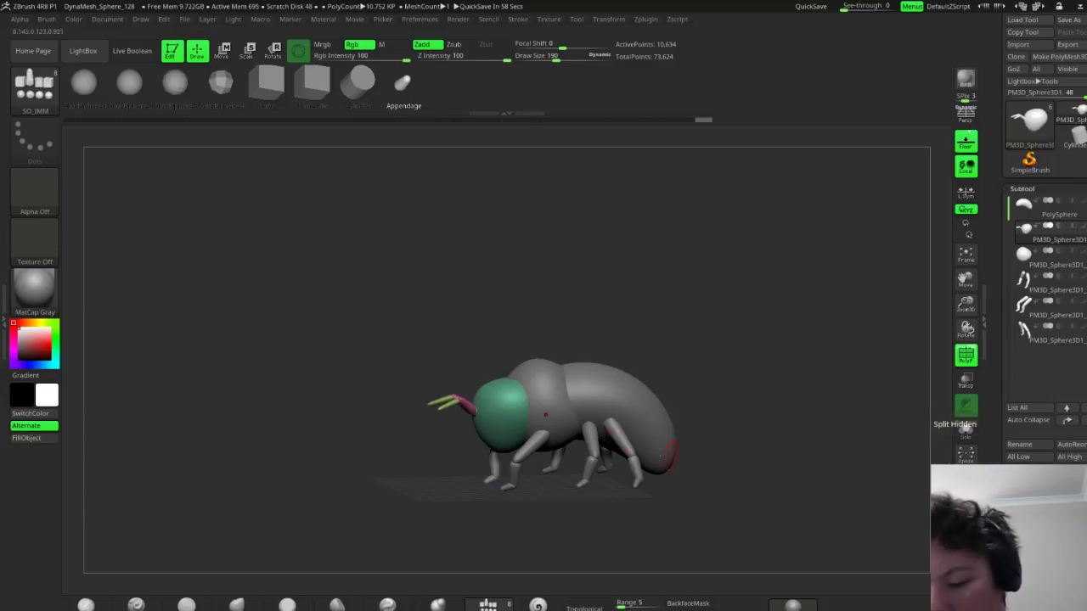
key(ctrl)
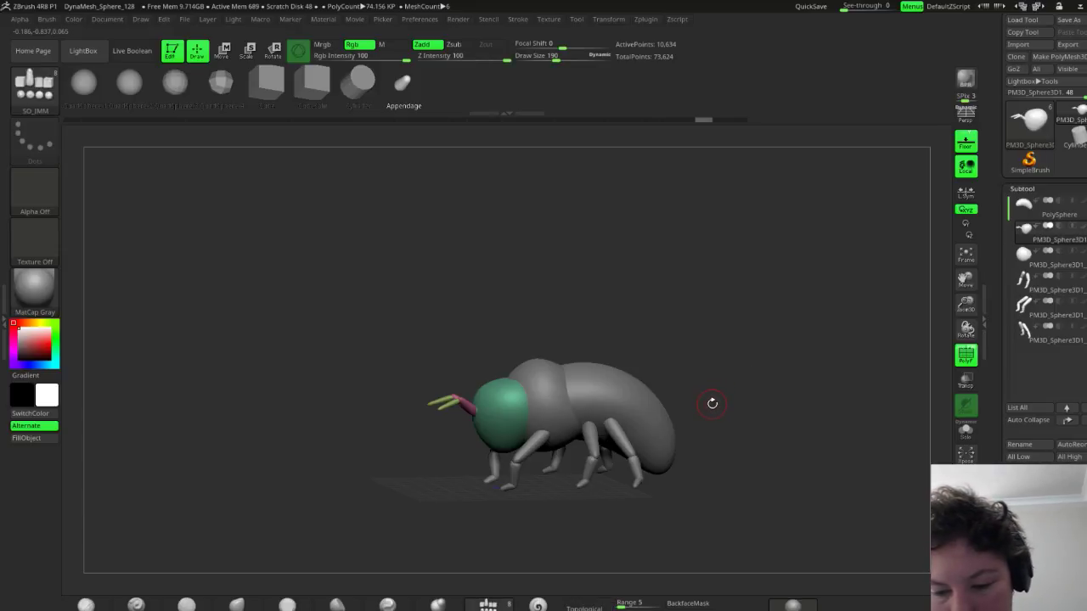
Isolate and mask the head, show the antennae again, invert the mask and group all antenna segments into one polygroup
ctrl+shift+click(495, 415)
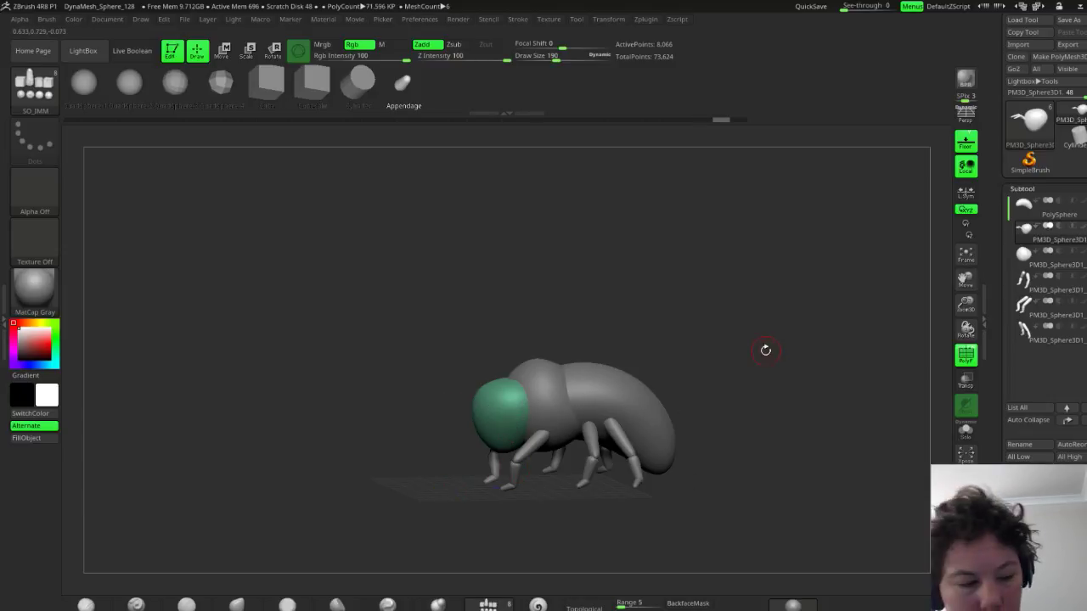
ctrl+click(756, 379)
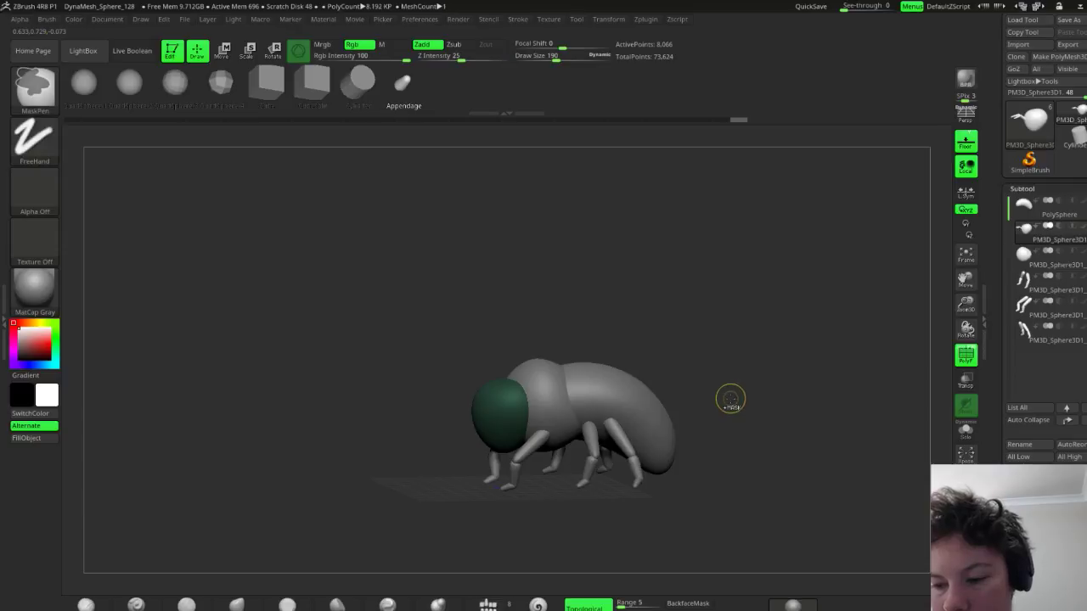
ctrl+shift+click(731, 399)
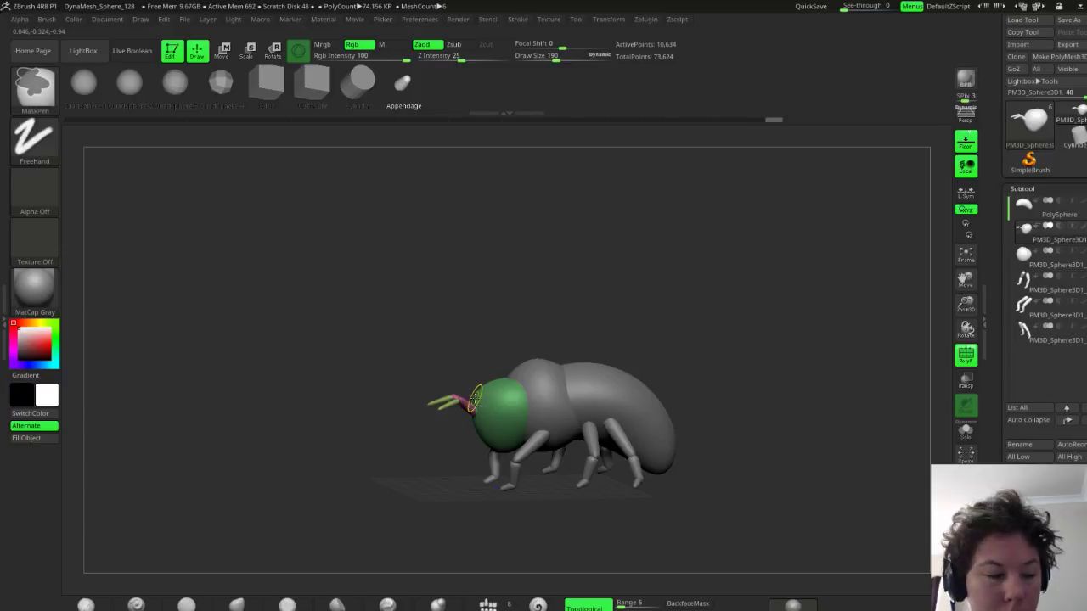
key(ctrl)
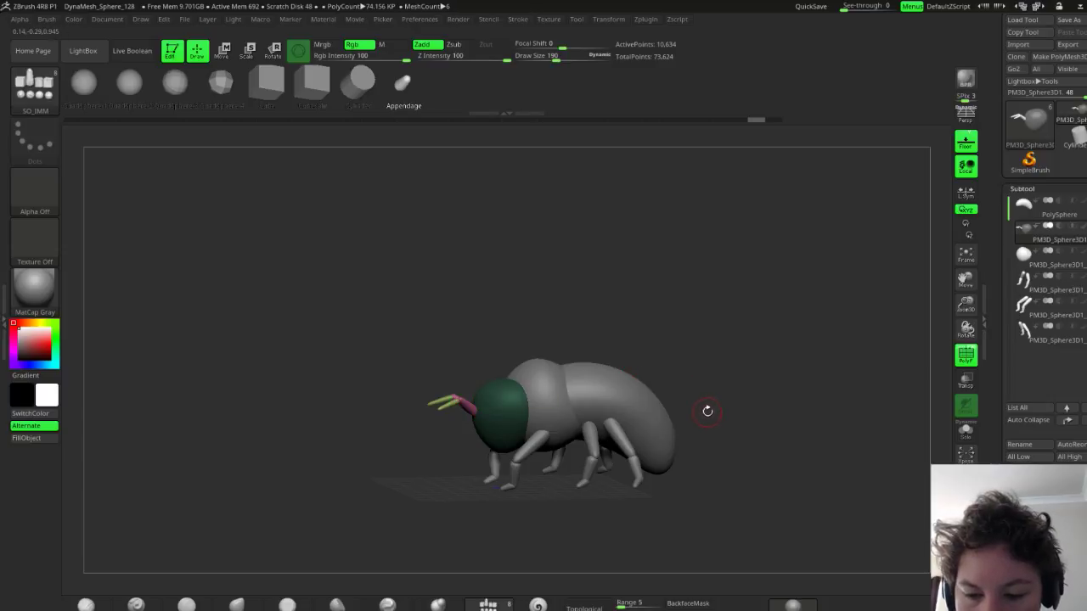
ctrl+click(747, 401)
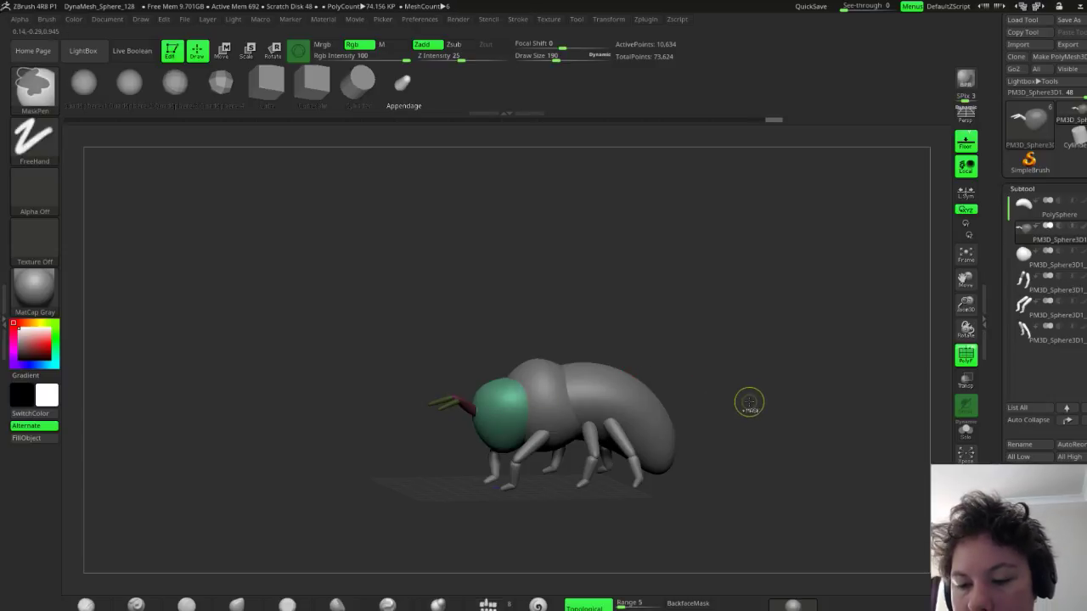
ctrl+click(481, 429)
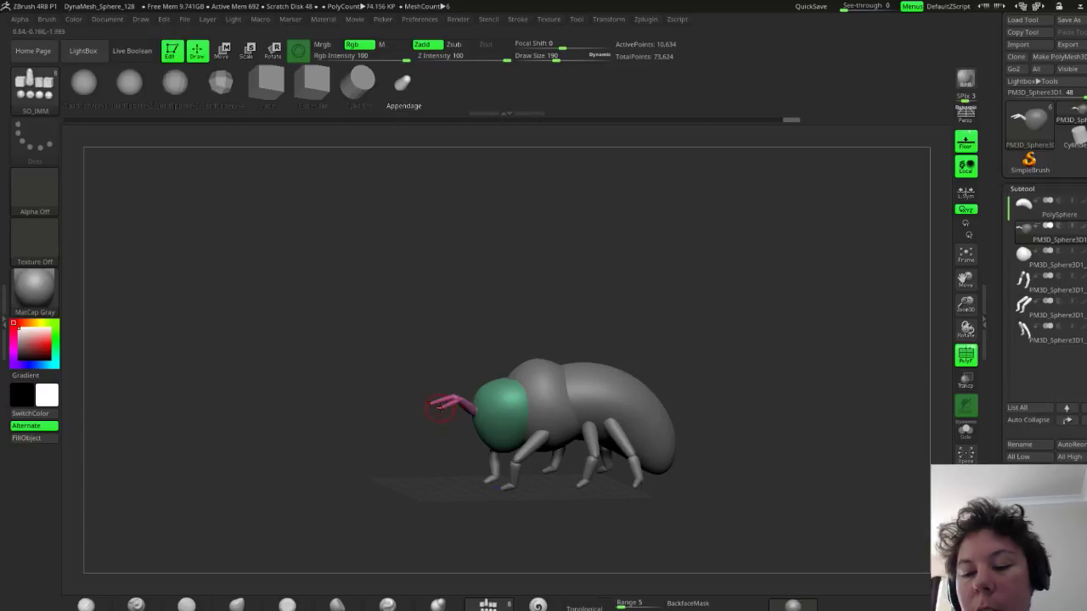
Split the head and the antennae into separate subtools by their polygroups
drag(645, 323, 584, 355)
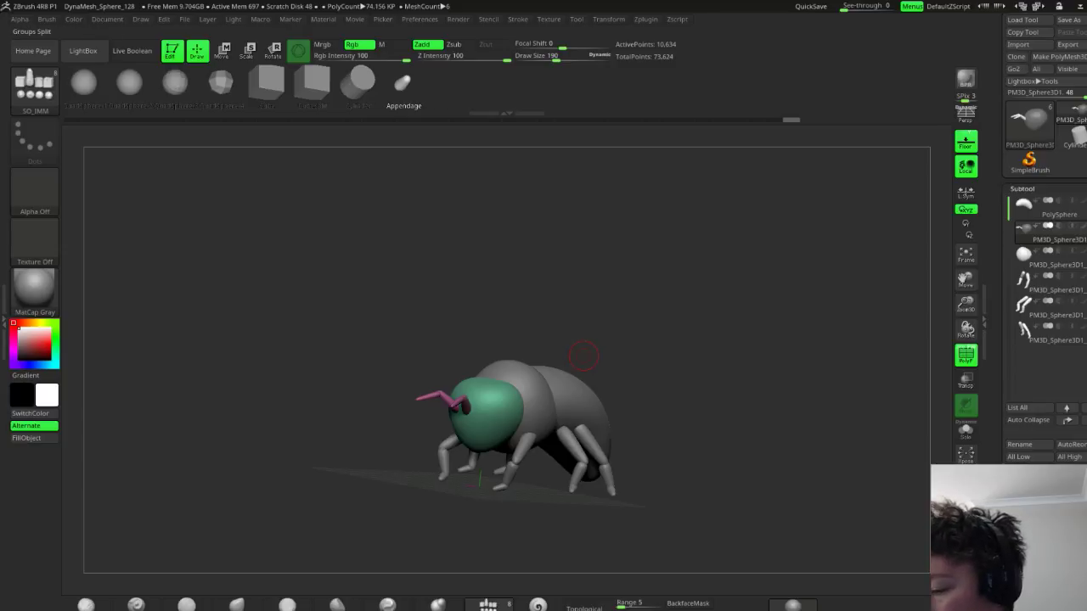
key(Delete)
key(Return)
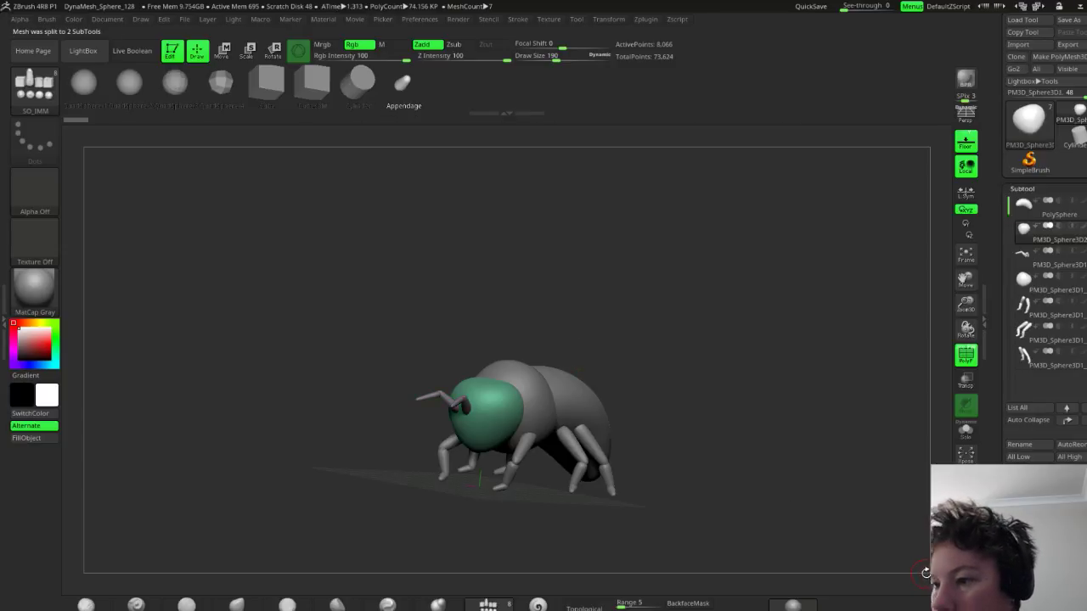
Rename the separated head subtool as Head
mouse_move(753, 442)
mouse_down()
mouse_move(726, 445)
mouse_move(736, 436)
mouse_up()
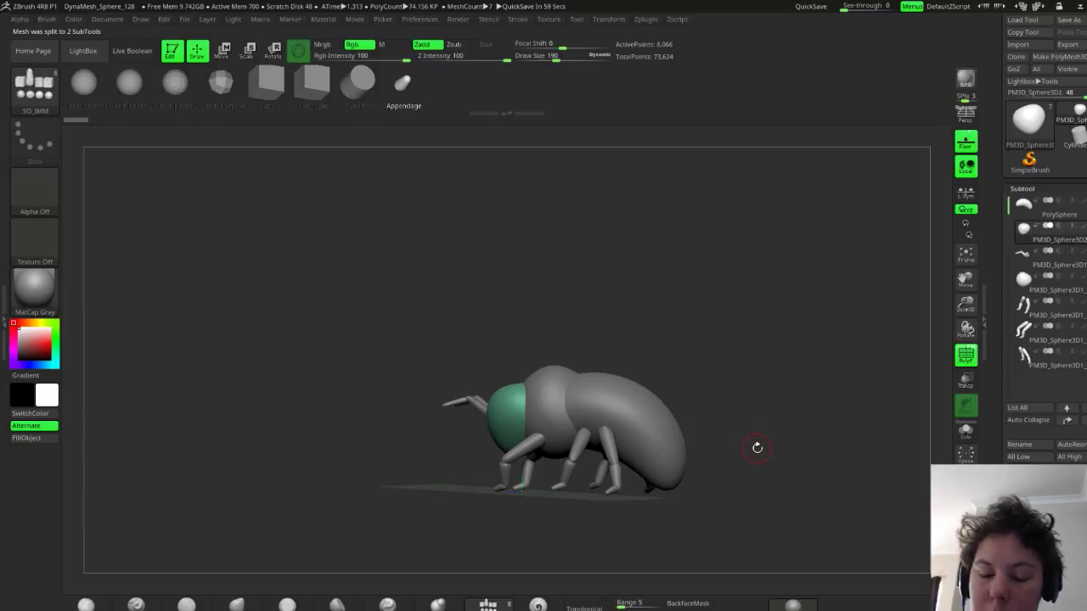
drag(759, 413, 757, 347)
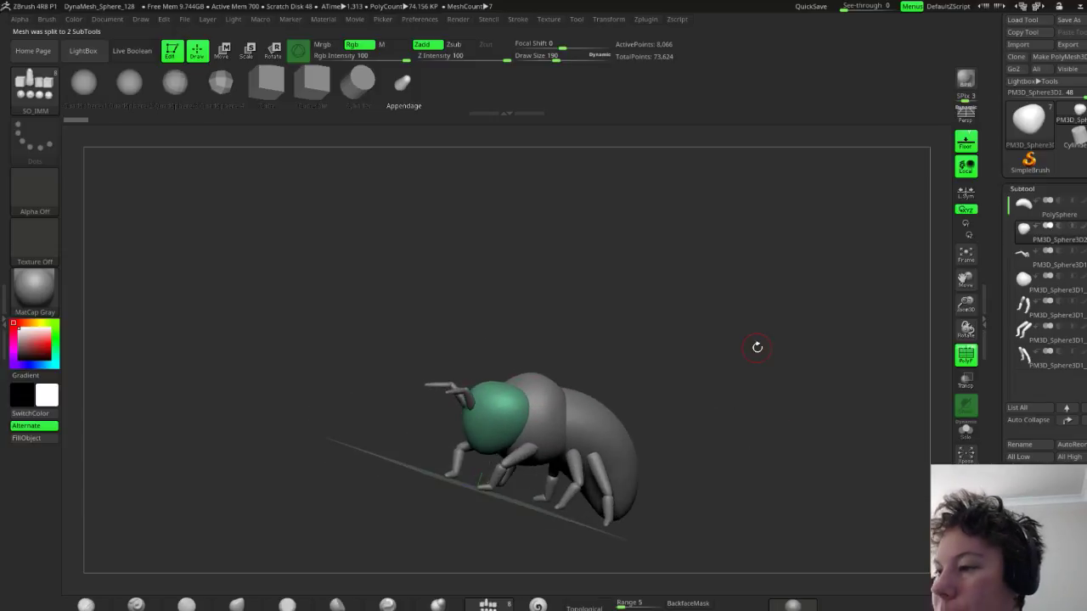
click(1020, 444)
text(head)
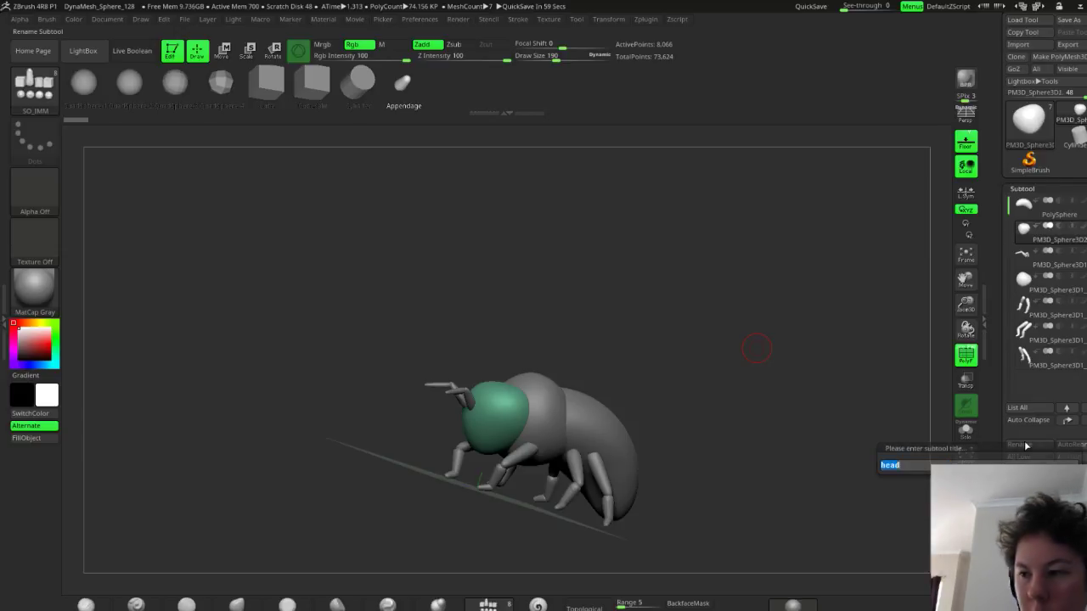
key(Return)
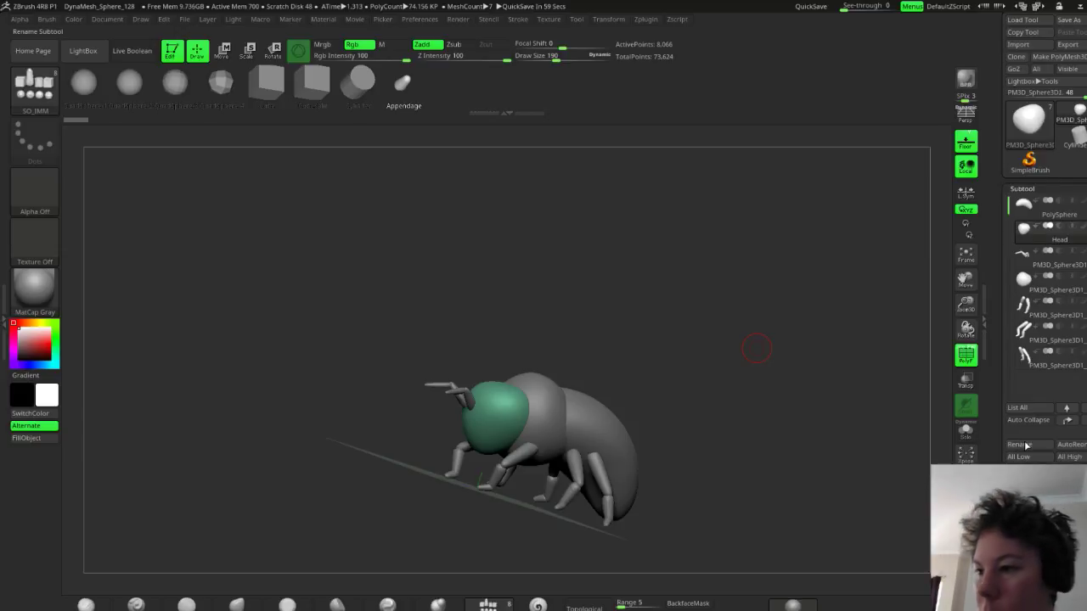
Rename the curved abdomen subtool, PolySphere, as Tail
click(1053, 208)
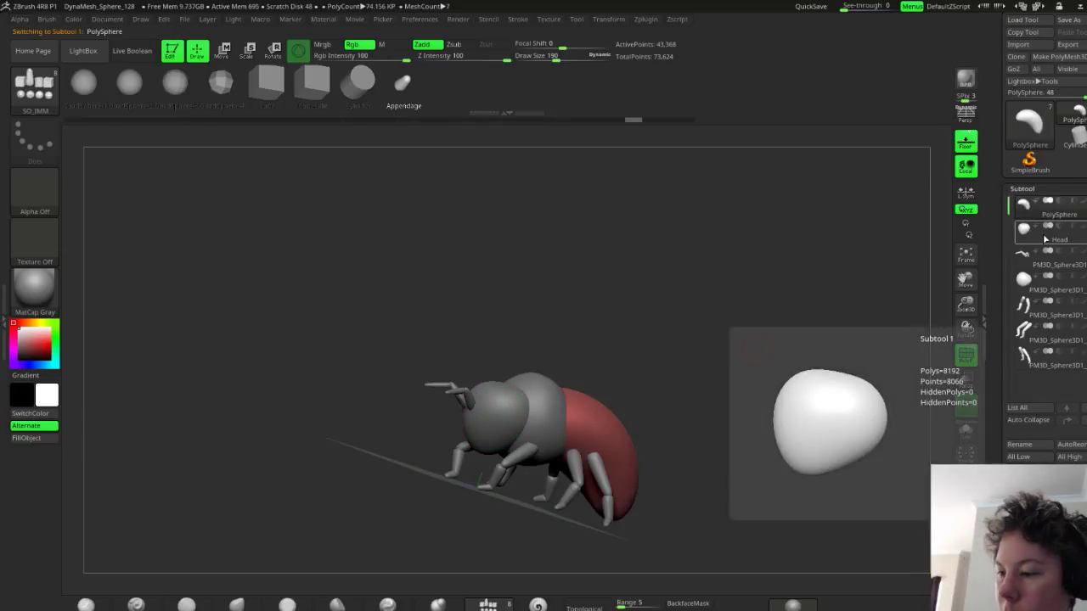
click(1020, 445)
text(tail)
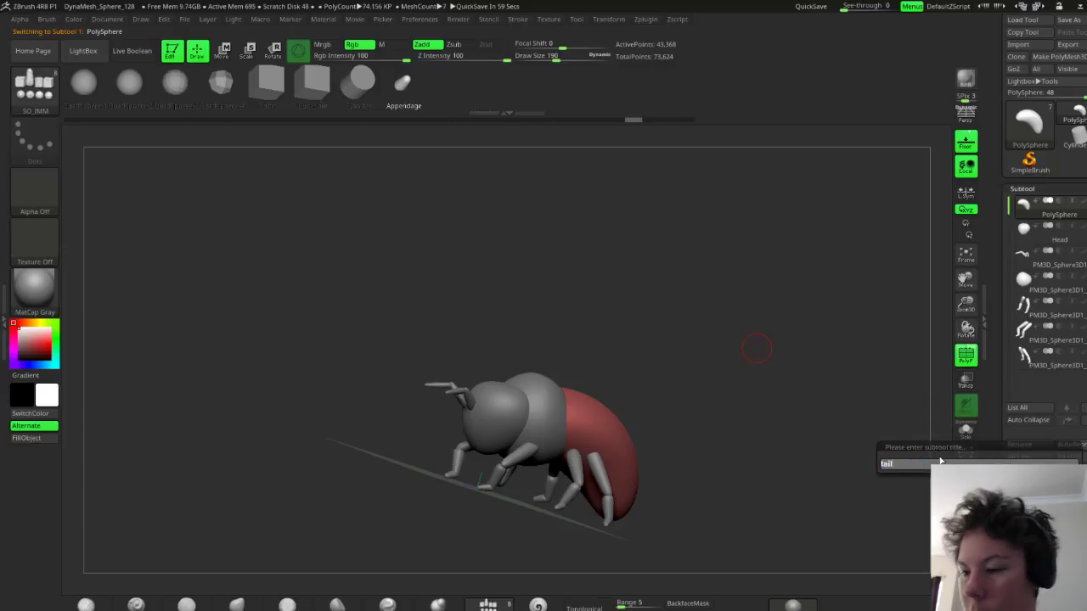
key(Return)
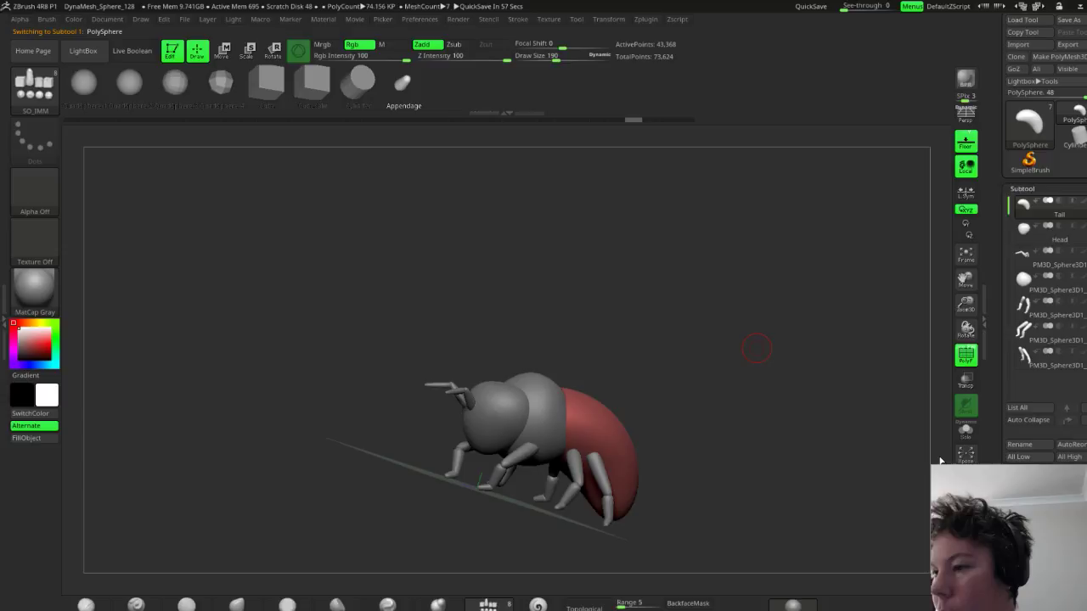
Select the antennae subtool and rename it as Feelers
click(1053, 255)
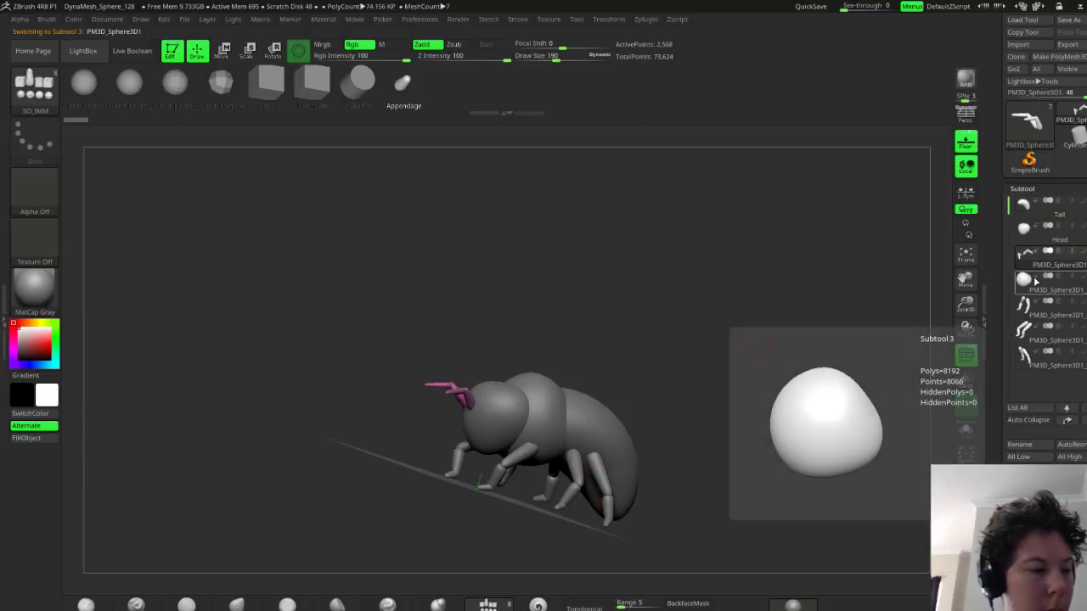
key(f)
key(e)
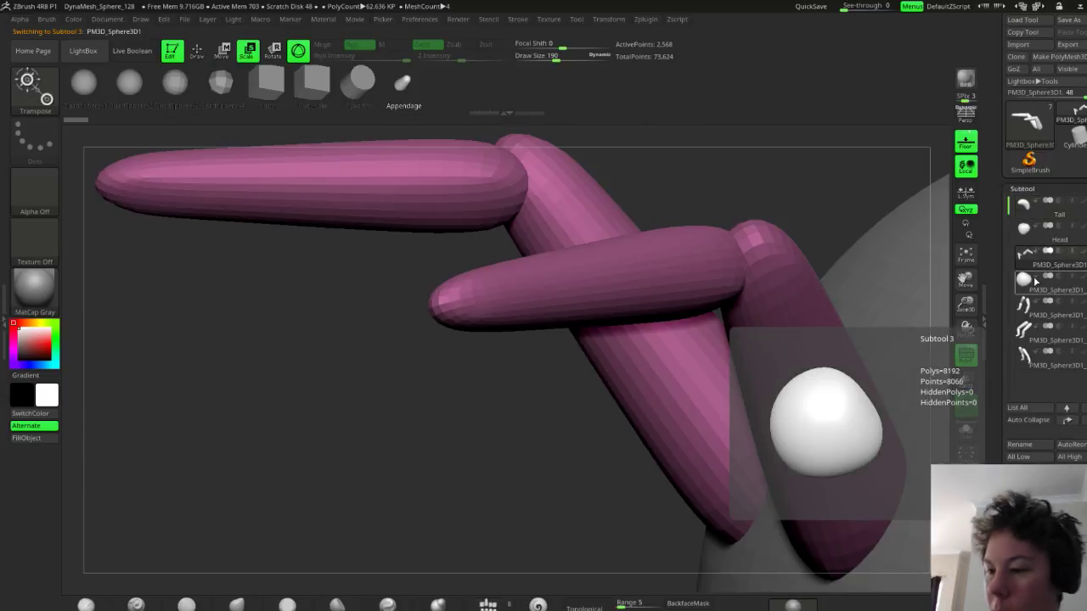
key(r)
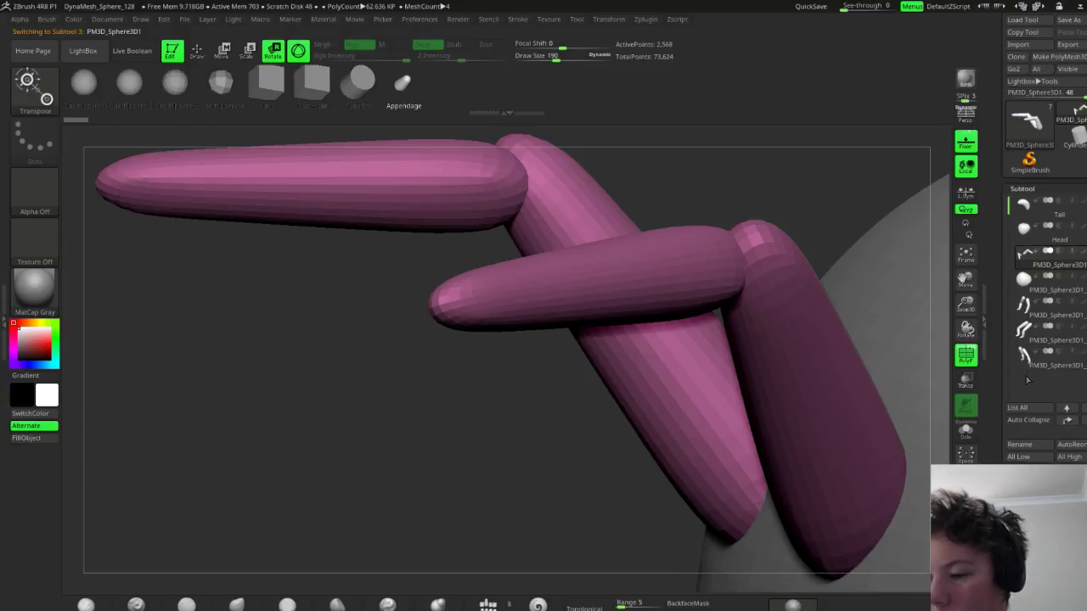
key(f)
key(f)
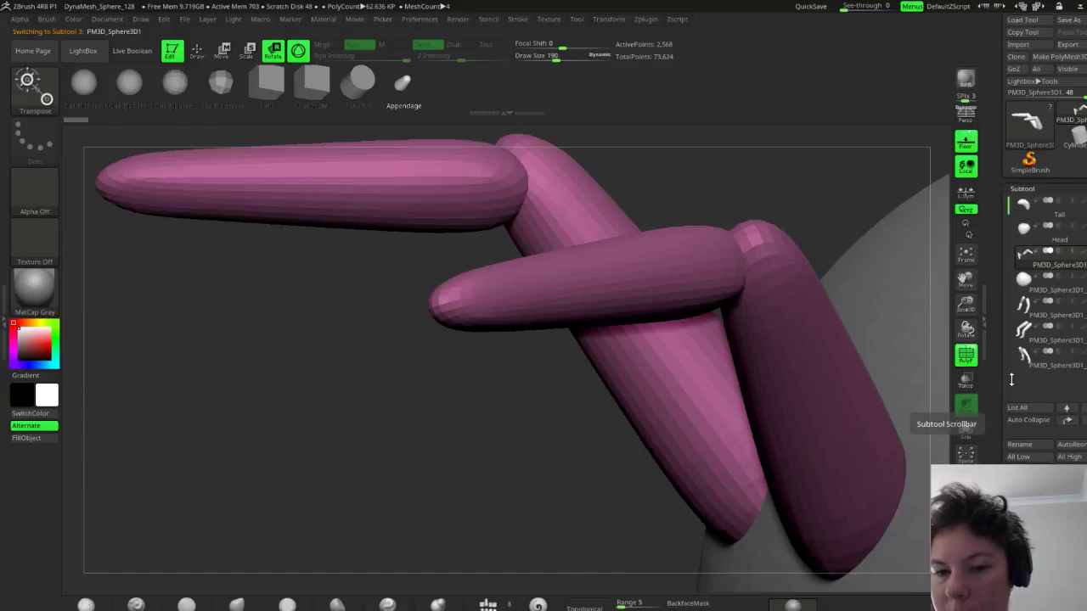
key(f)
mouse_move(1052, 316)
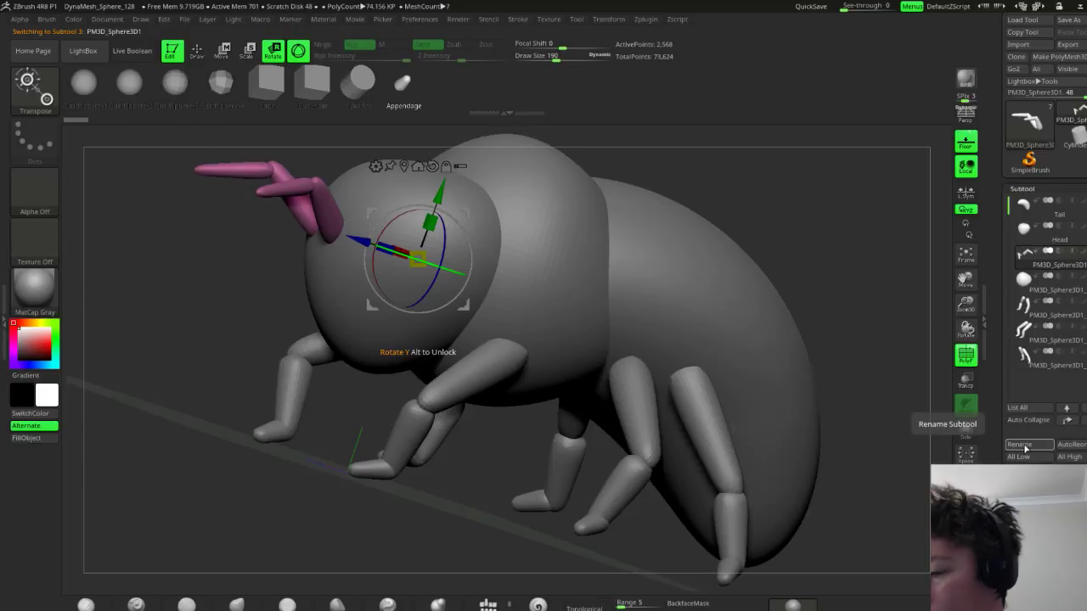
click(1029, 444)
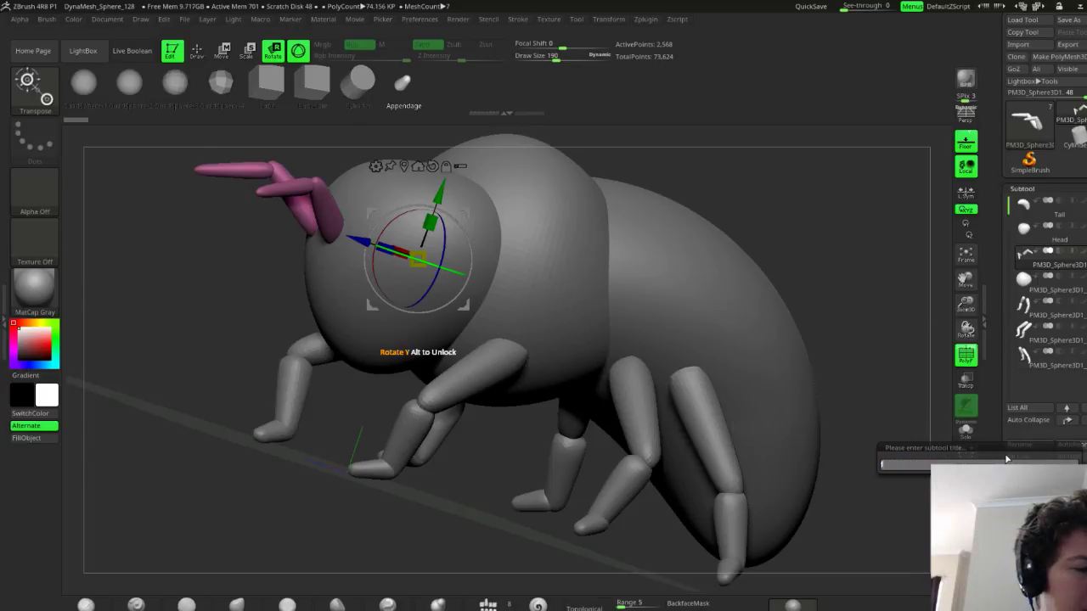
text(feelers)
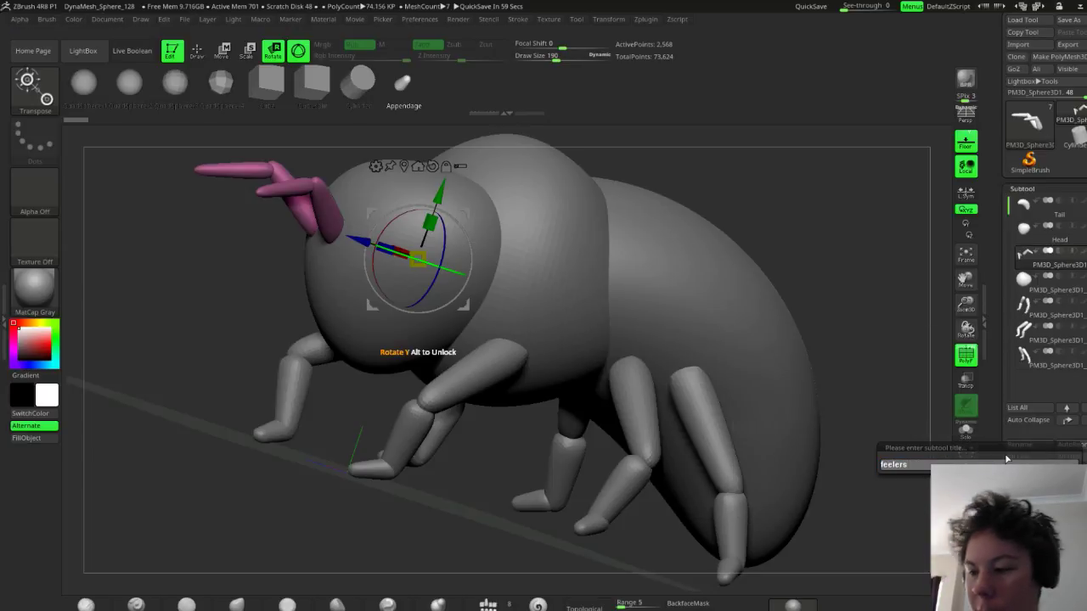
key(Return)
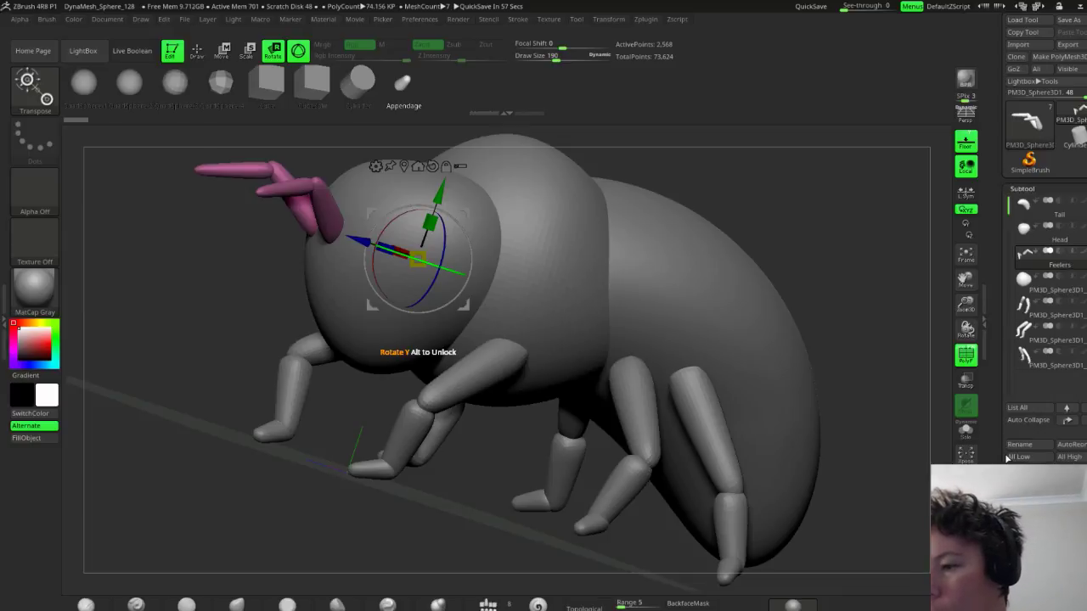
Select the rounded thorax subtool between the head and tail and rename it as Body
click(1055, 287)
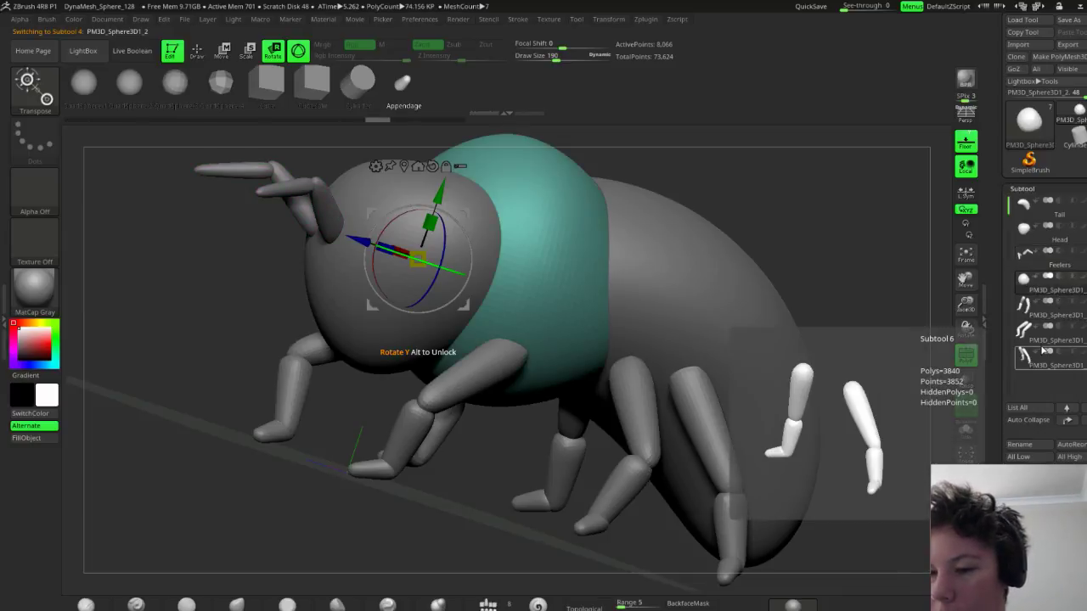
mouse_move(813, 299)
mouse_down()
mouse_move(680, 348)
mouse_move(818, 293)
mouse_move(798, 301)
mouse_move(849, 307)
mouse_move(826, 310)
mouse_up()
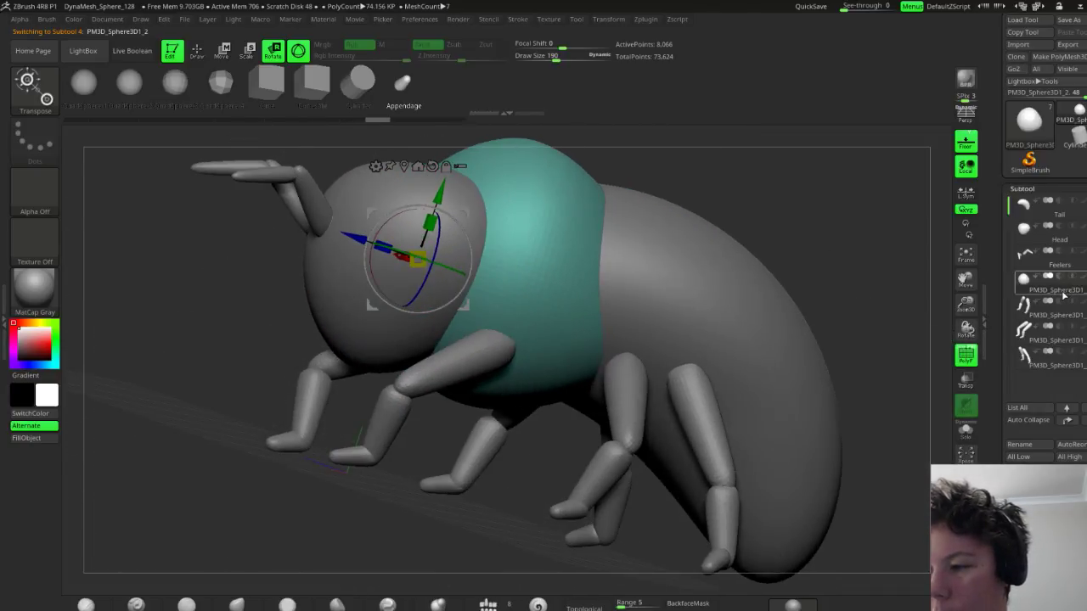
mouse_move(1063, 295)
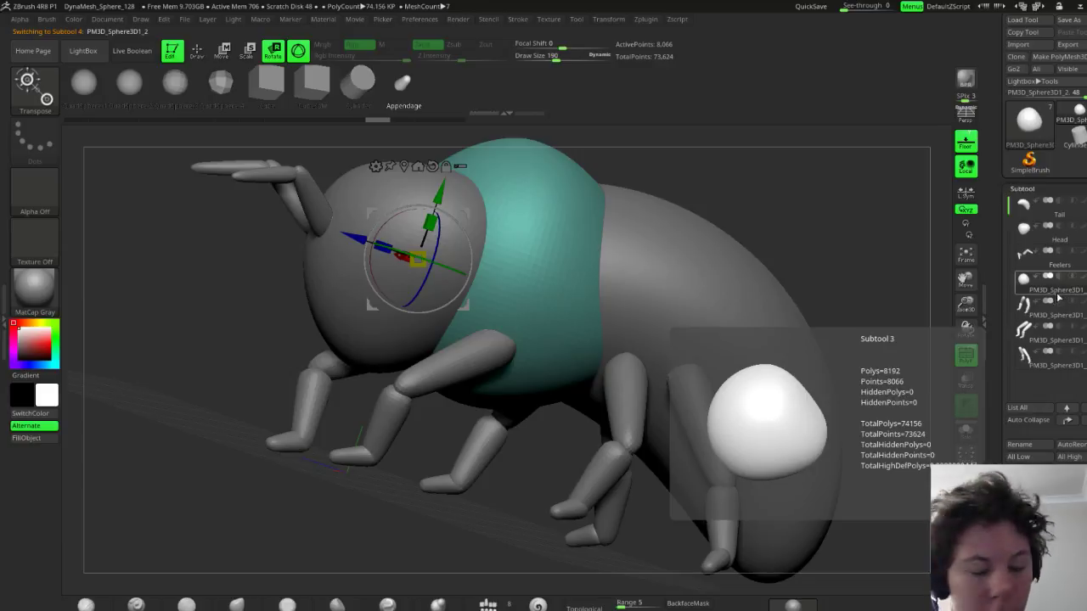
click(1019, 444)
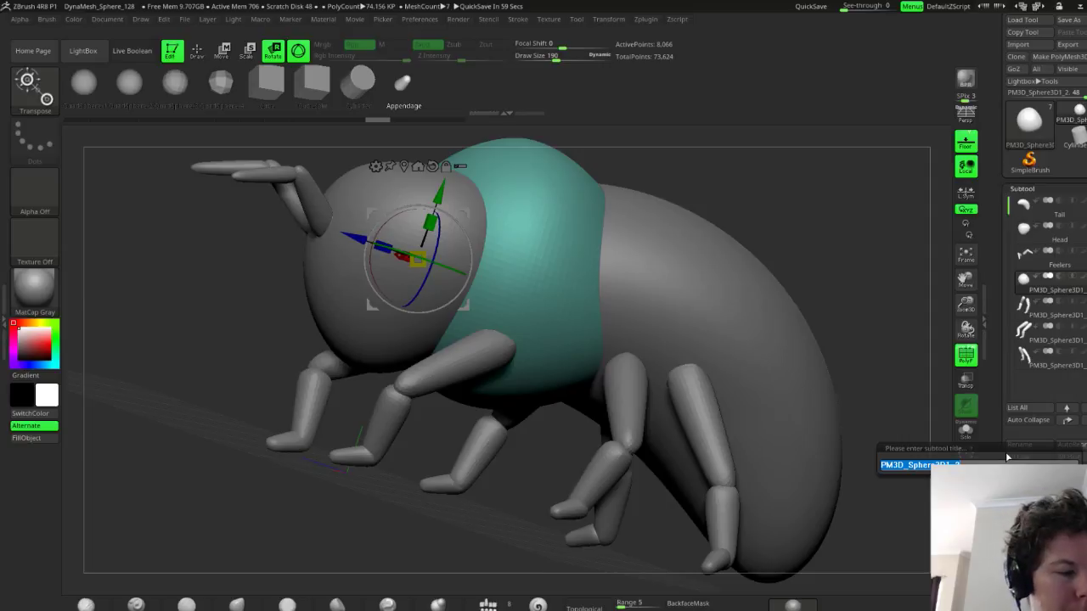
text(b)
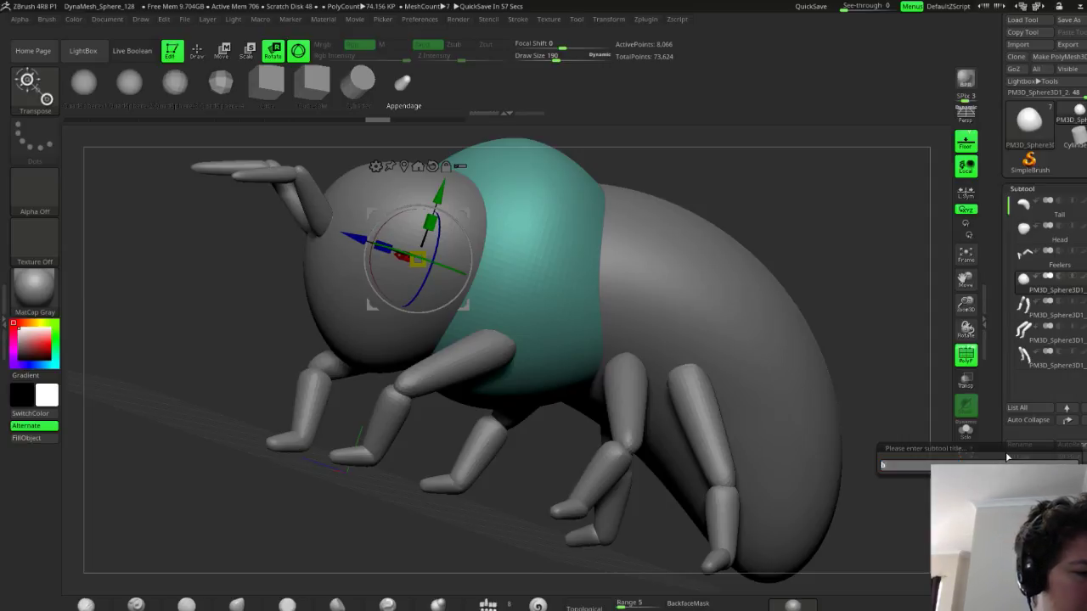
text(ody)
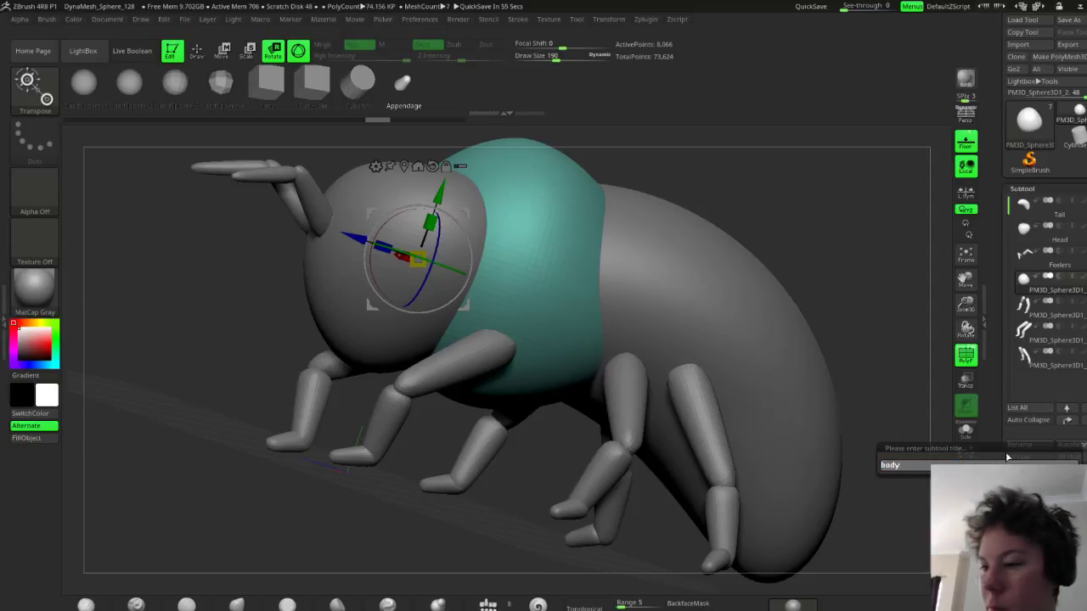
key(Return)
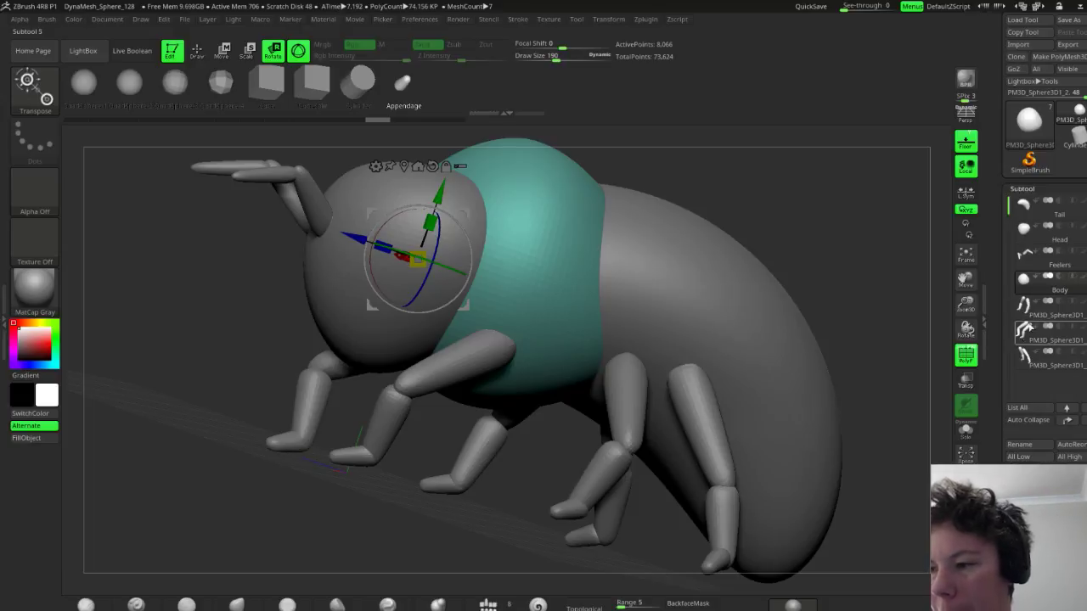
Select the subtool holding the middle pair of legs and rename it as Mid legs
click(1062, 322)
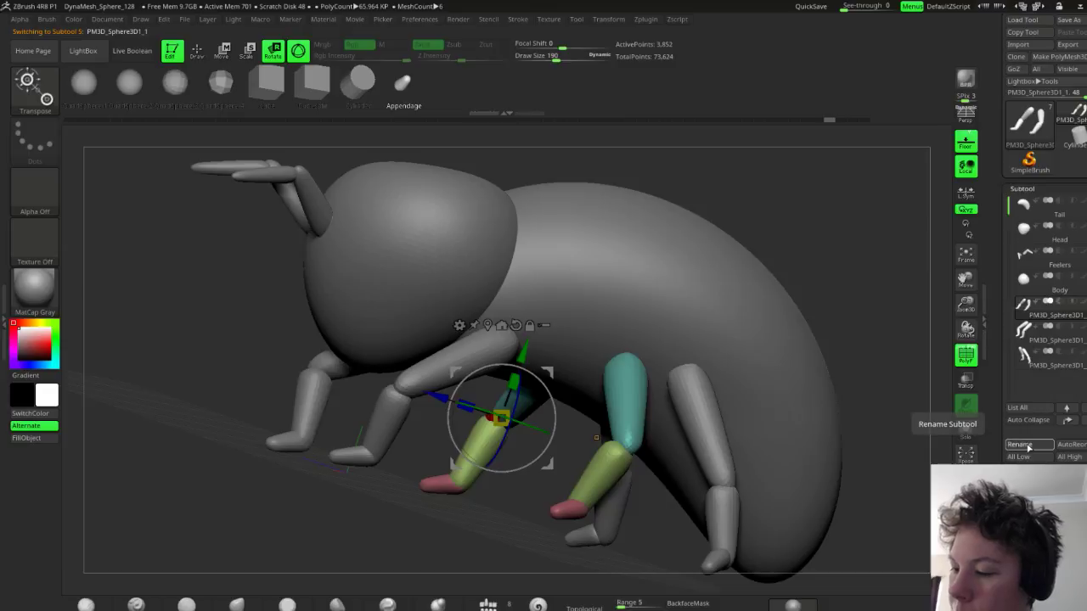
click(1020, 447)
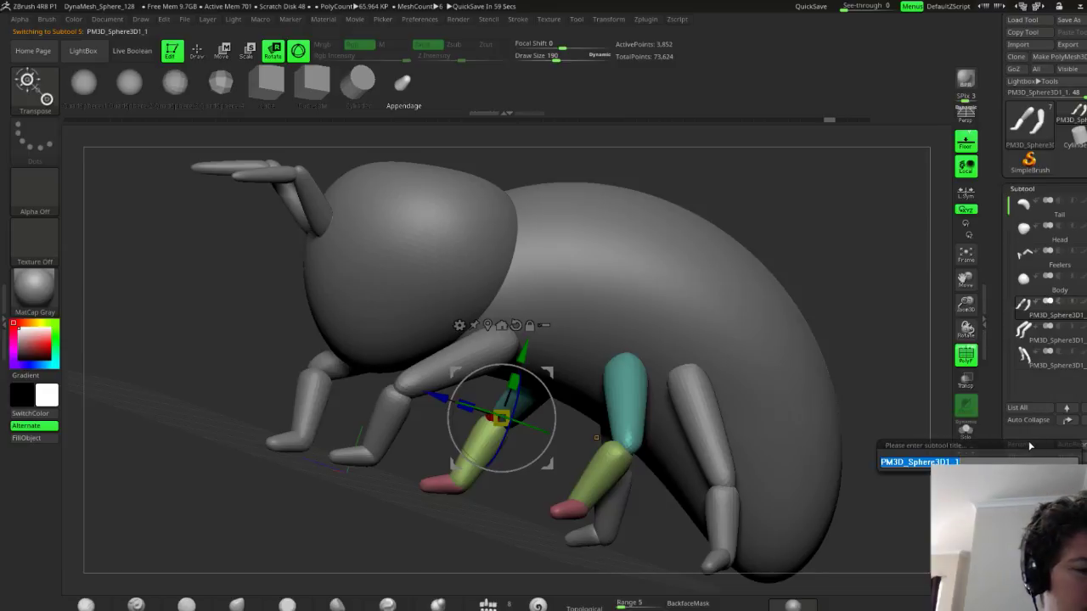
text(mid le)
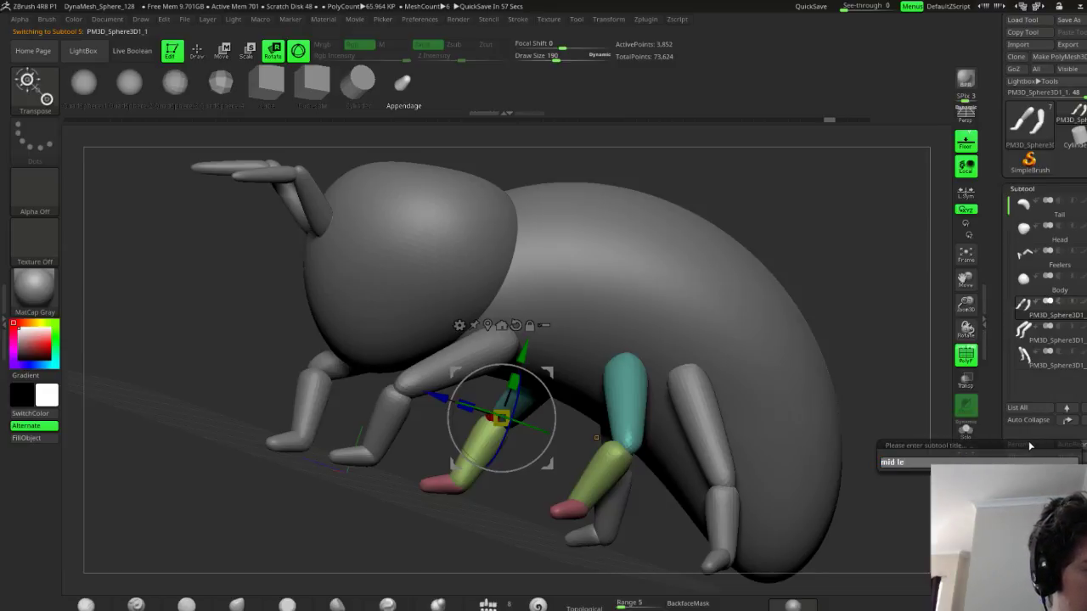
text(gs)
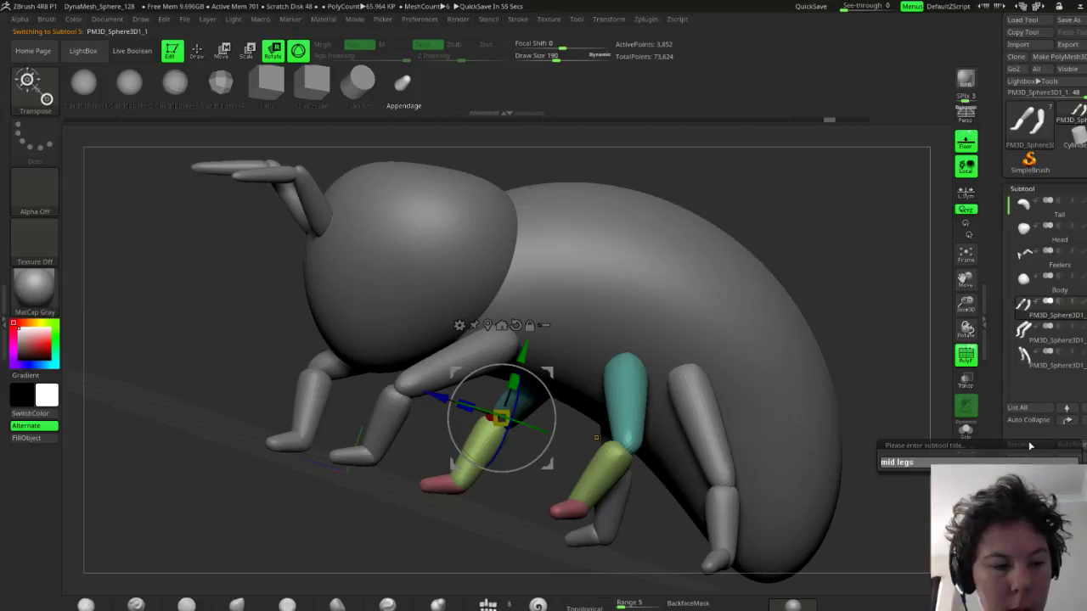
key(Return)
Select the subtool holding the foremost pair of legs and rename it as Front legs
click(1025, 353)
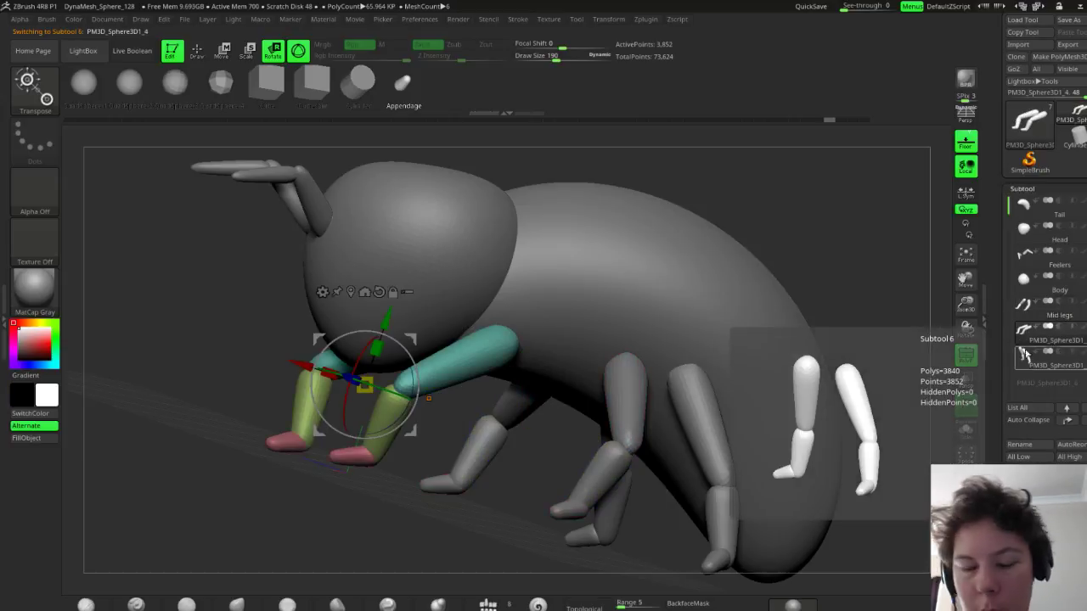
click(1020, 445)
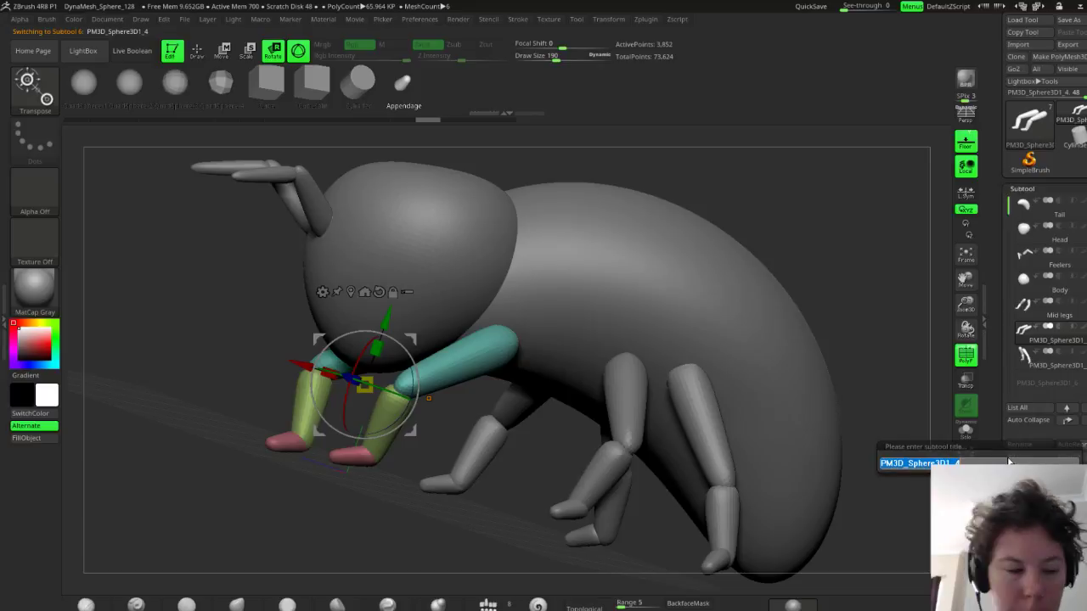
text(front)
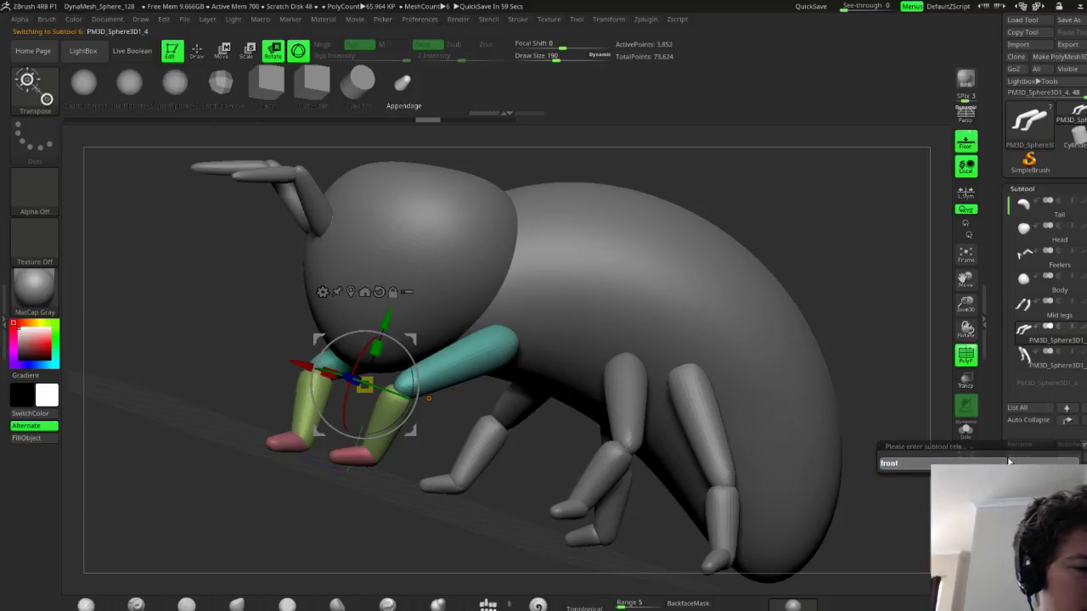
text( legs)
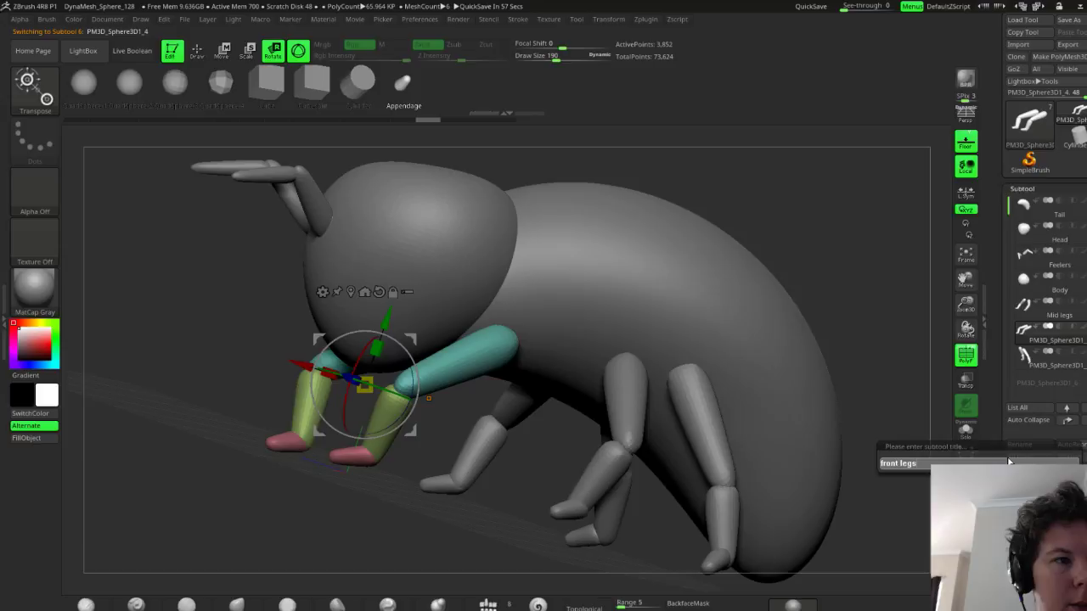
key(Return)
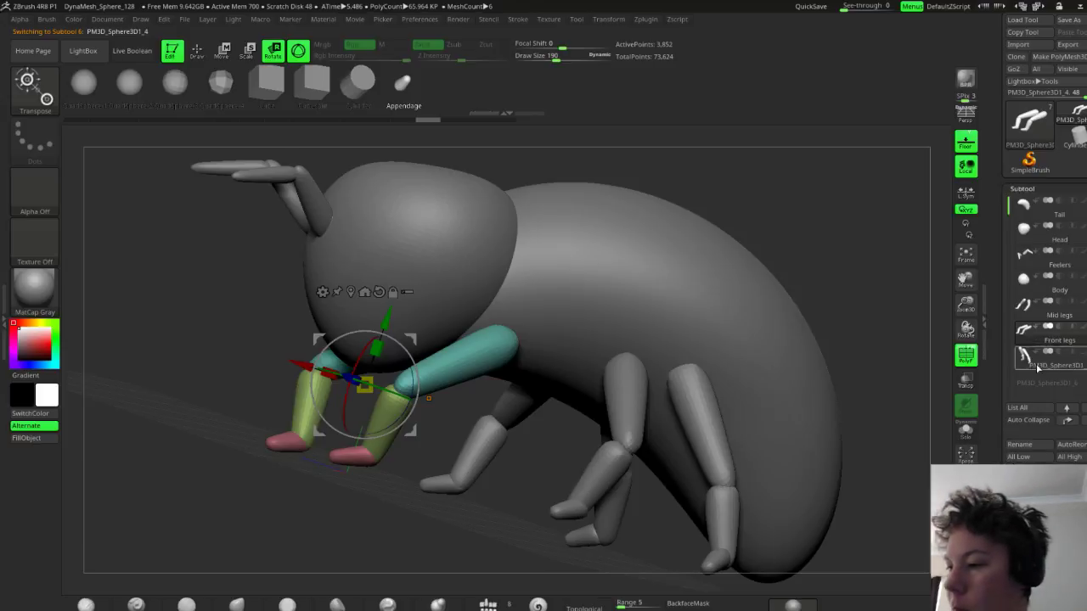
Select the last subtool, the rear pair of legs, and rename it as Back legs
key(Down)
click(1032, 447)
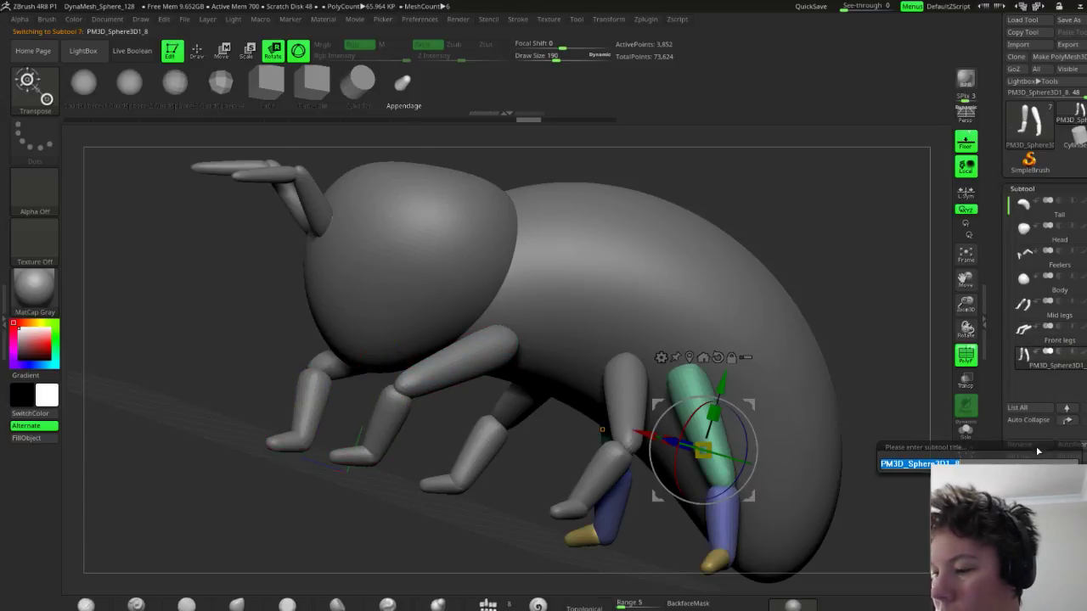
text(back legs)
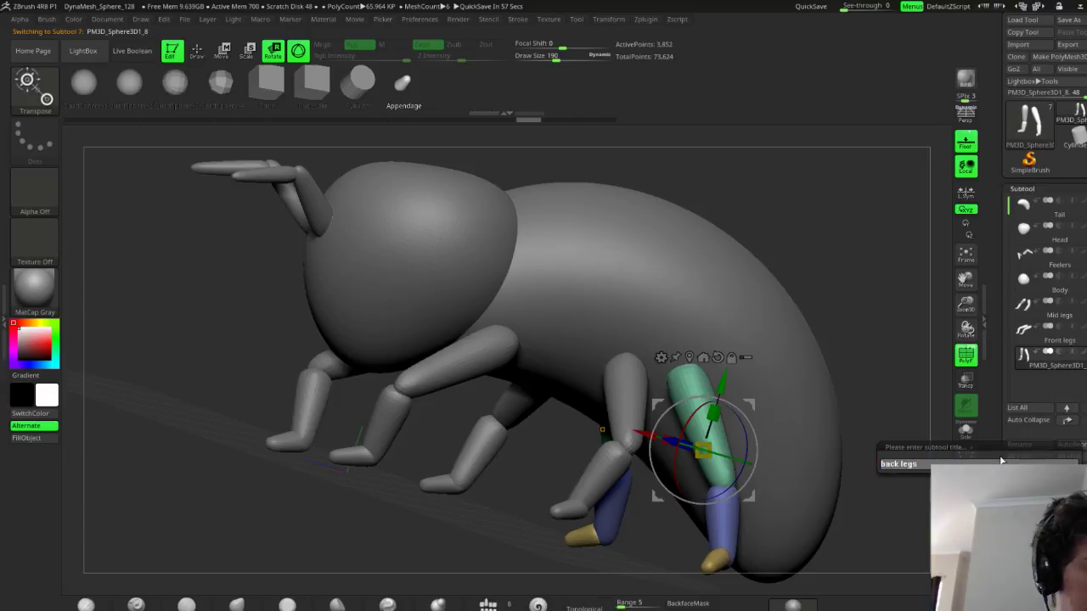
key(Return)
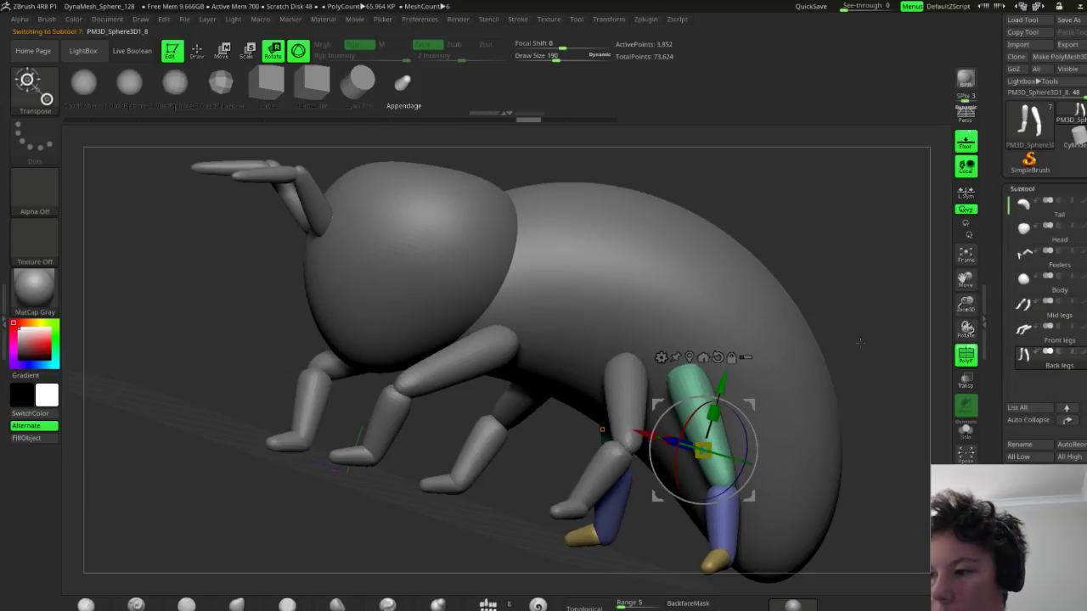
Make the Body subtool active and switch from Rotate back to Draw mode
drag(903, 285, 771, 422)
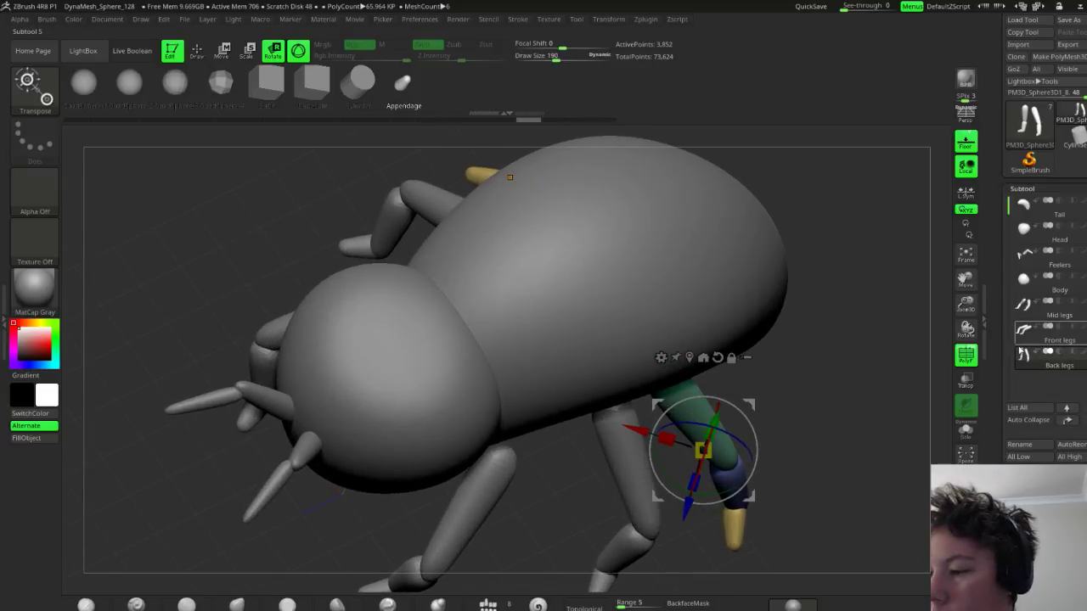
click(1057, 289)
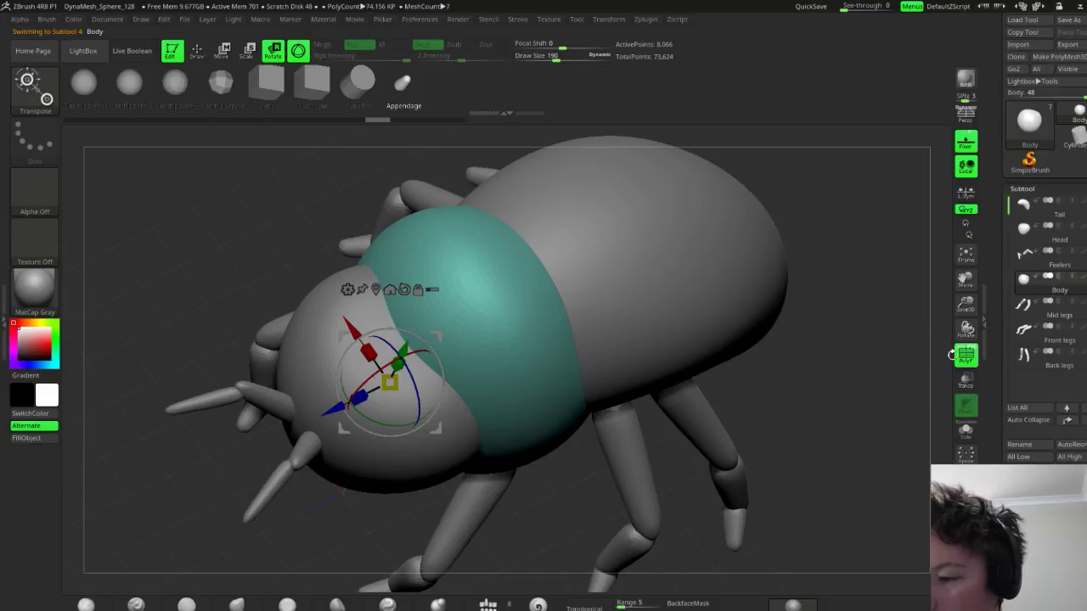
drag(904, 356, 911, 286)
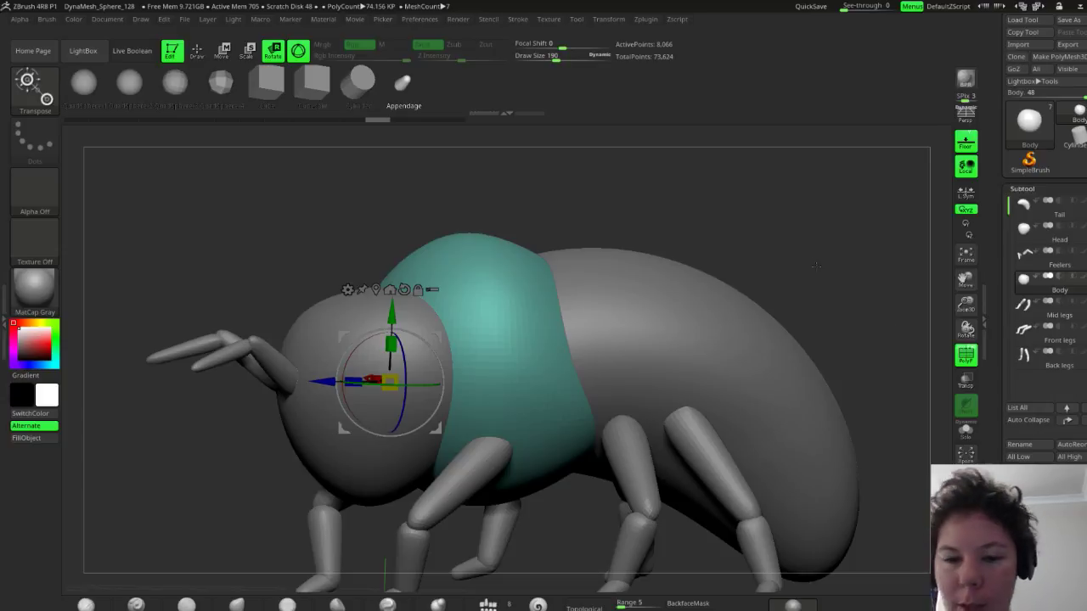
drag(817, 265, 809, 286)
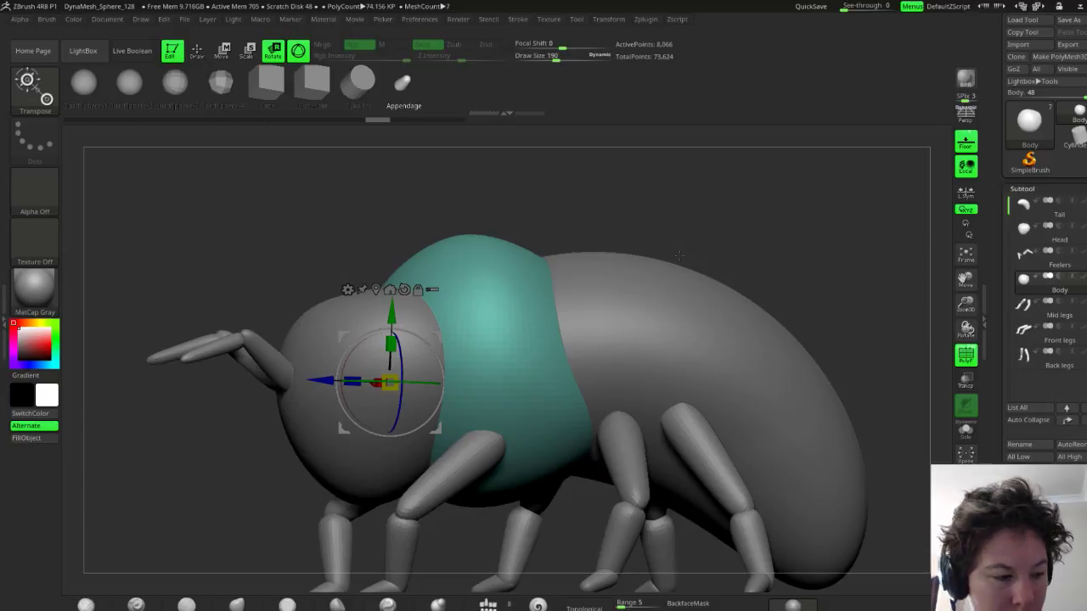
mouse_move(966, 303)
mouse_down()
mouse_move(917, 365)
mouse_move(841, 425)
mouse_move(744, 368)
mouse_move(764, 306)
mouse_move(783, 316)
mouse_move(771, 307)
mouse_move(903, 219)
mouse_up()
key(q)
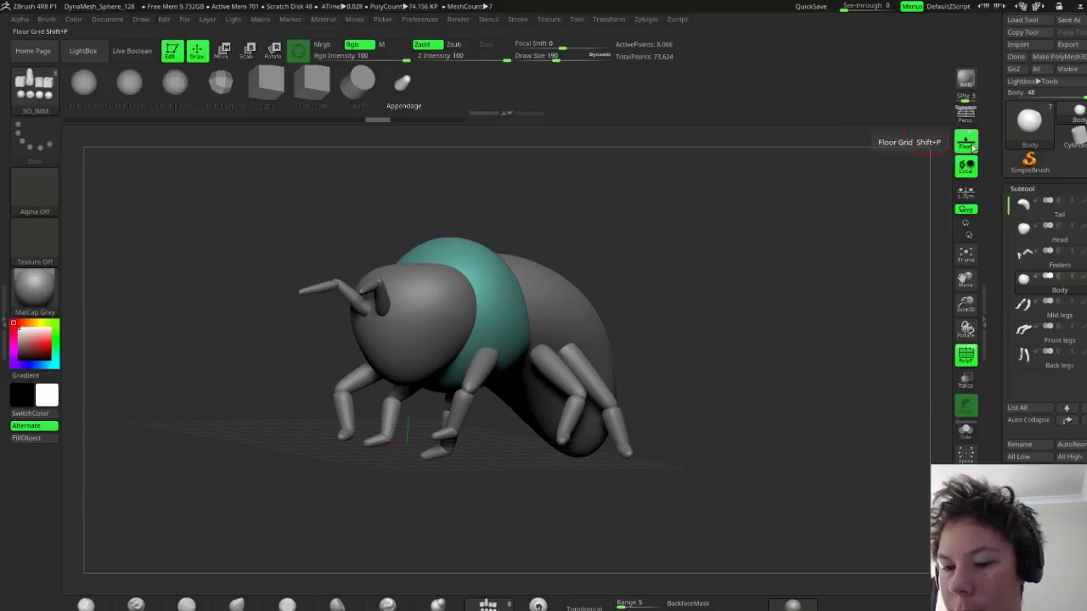
Hide the floor grid and compare the insect with perspective distortion on and off, leaving perspective off
click(965, 119)
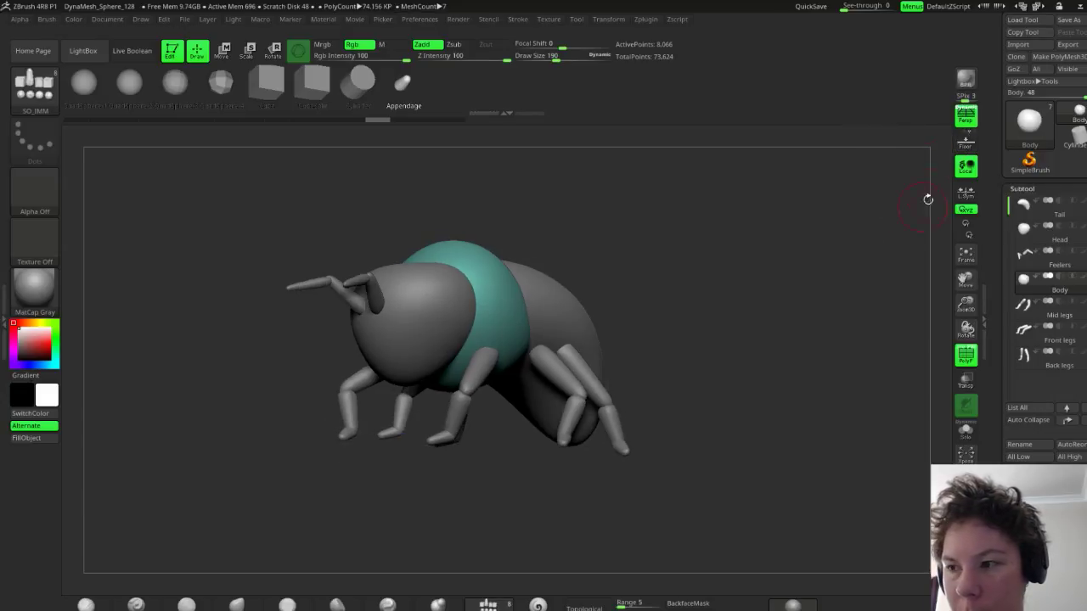
click(966, 119)
click(965, 119)
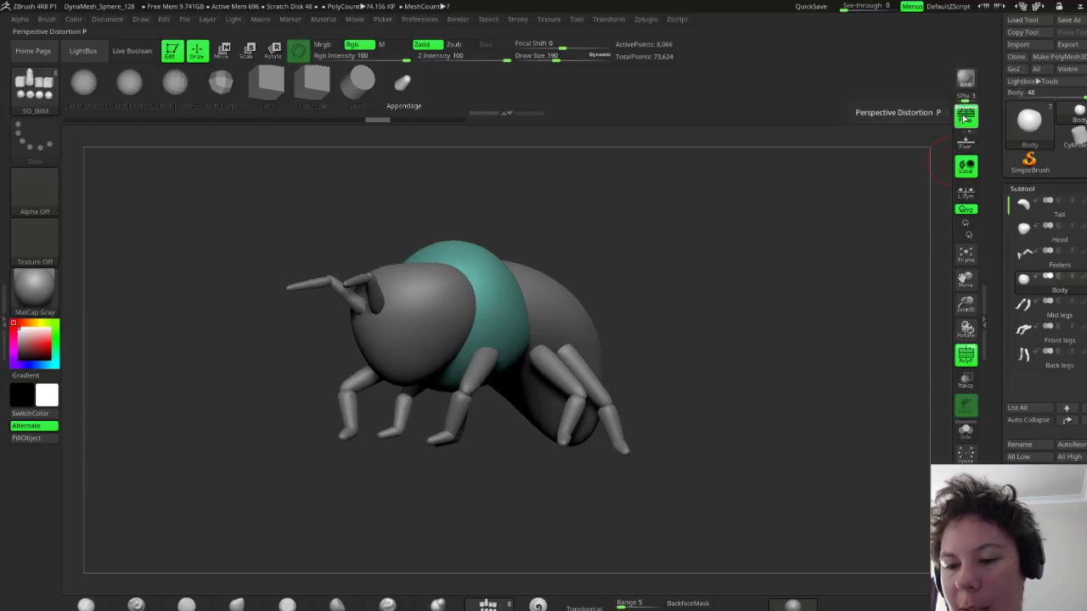
click(965, 119)
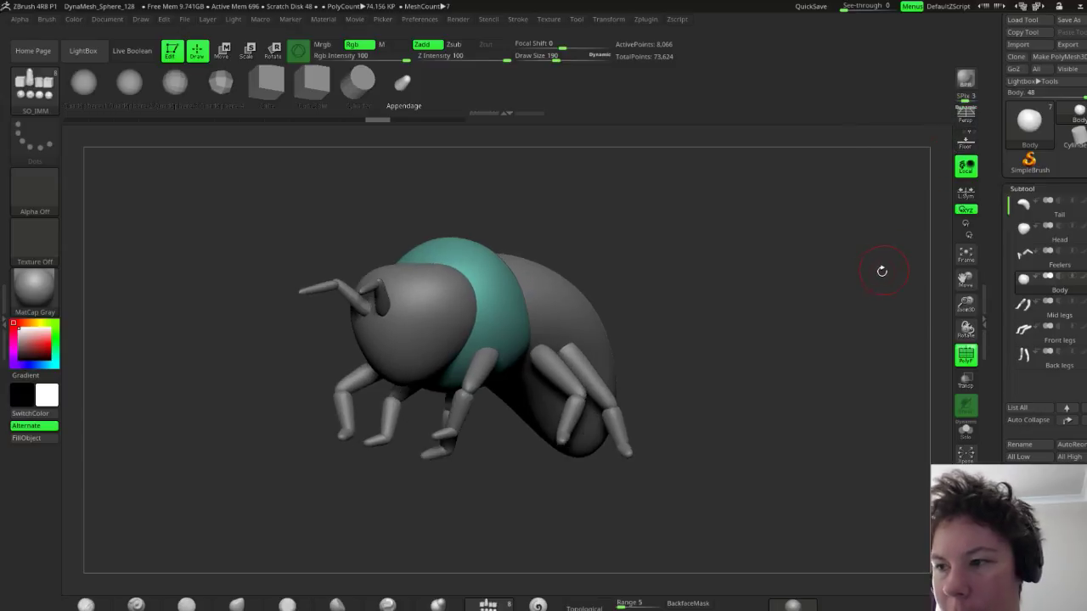
Check the insect in three-quarter view with perspective distortion switched on and back off
mouse_move(798, 269)
mouse_down()
mouse_move(857, 270)
mouse_move(798, 267)
mouse_up()
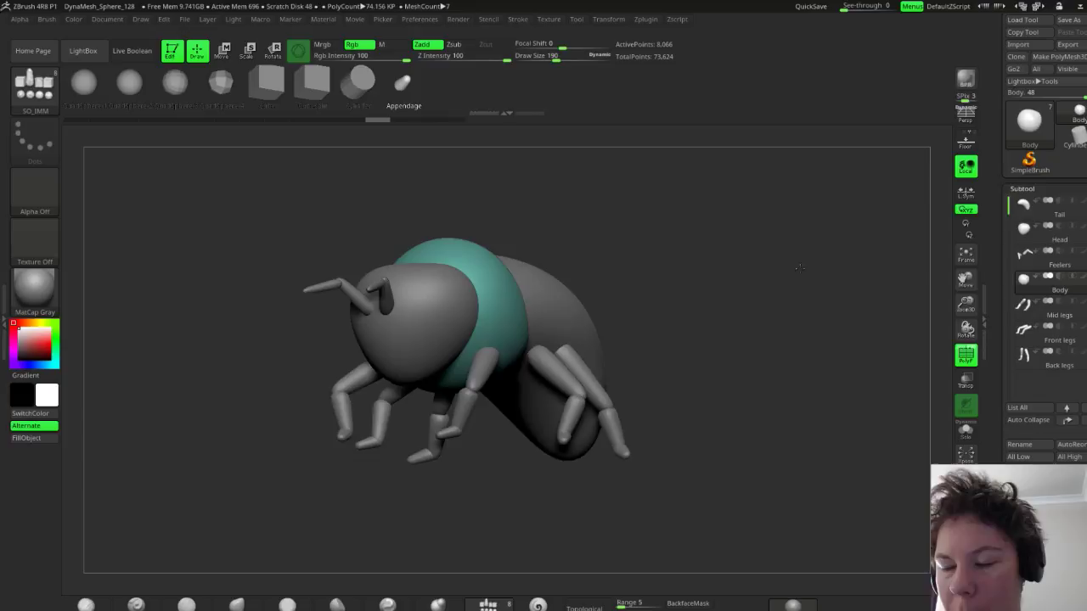
click(965, 117)
mouse_move(869, 260)
mouse_down()
mouse_move(922, 255)
mouse_move(876, 251)
mouse_up()
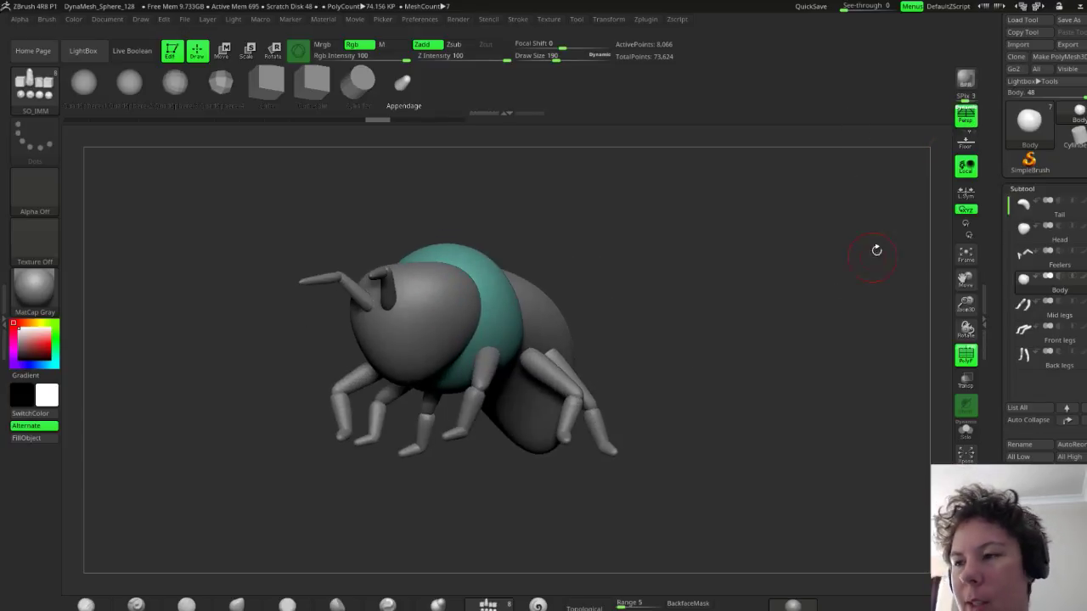
click(956, 119)
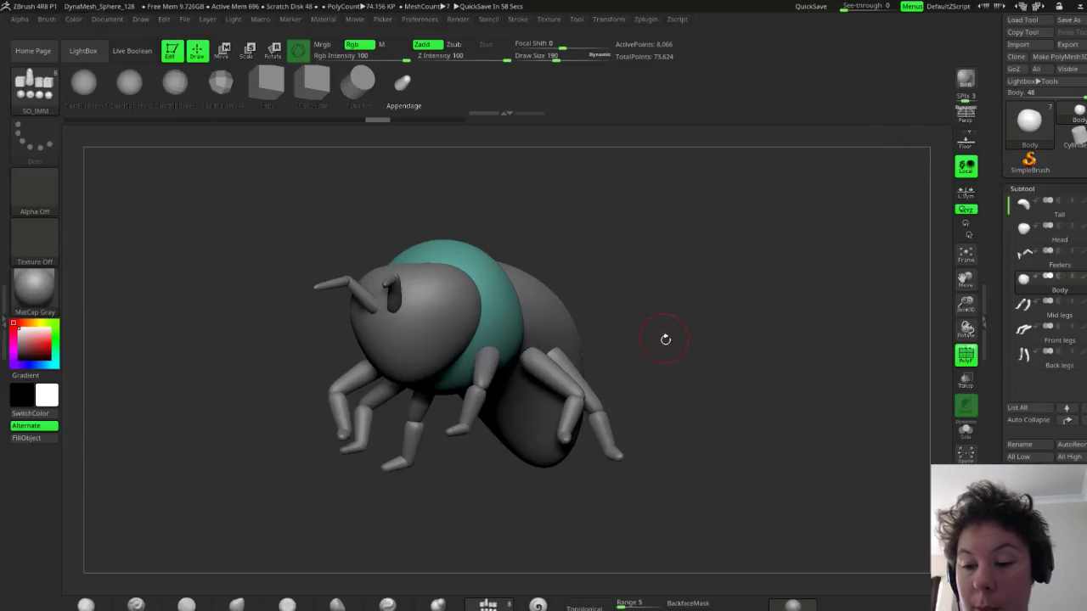
mouse_move(666, 339)
mouse_down()
mouse_move(705, 341)
mouse_move(673, 345)
mouse_up()
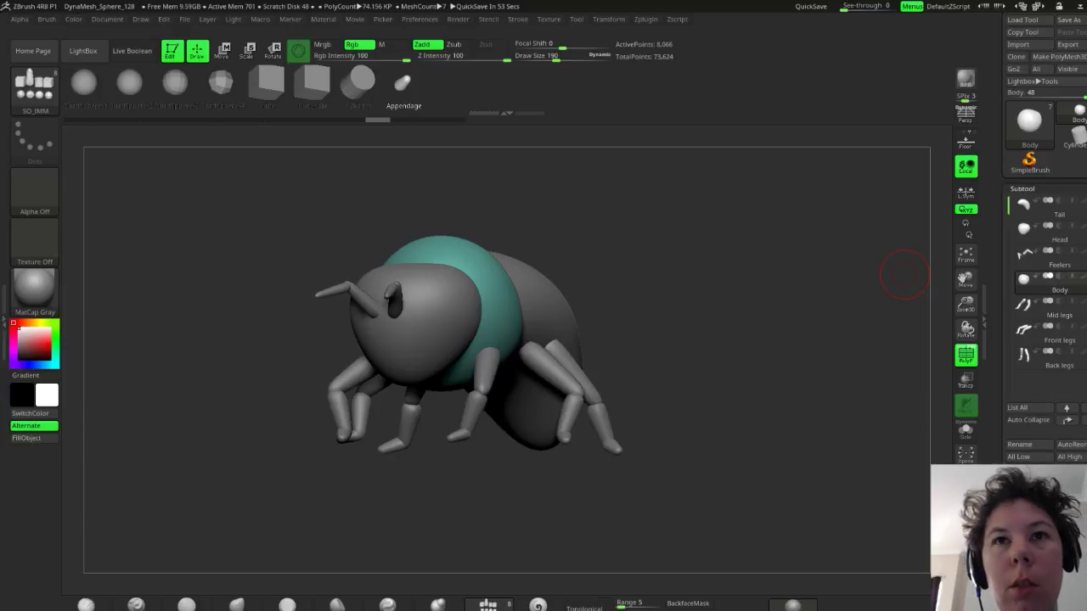
Switch to Paint, add red cheeks and pink on the mouth of the coffee mug beside the BRB Making Coffee note, and minimise the window
mouse_move(682, 376)
mouse_down()
mouse_move(308, 114)
mouse_move(395, 79)
mouse_up()
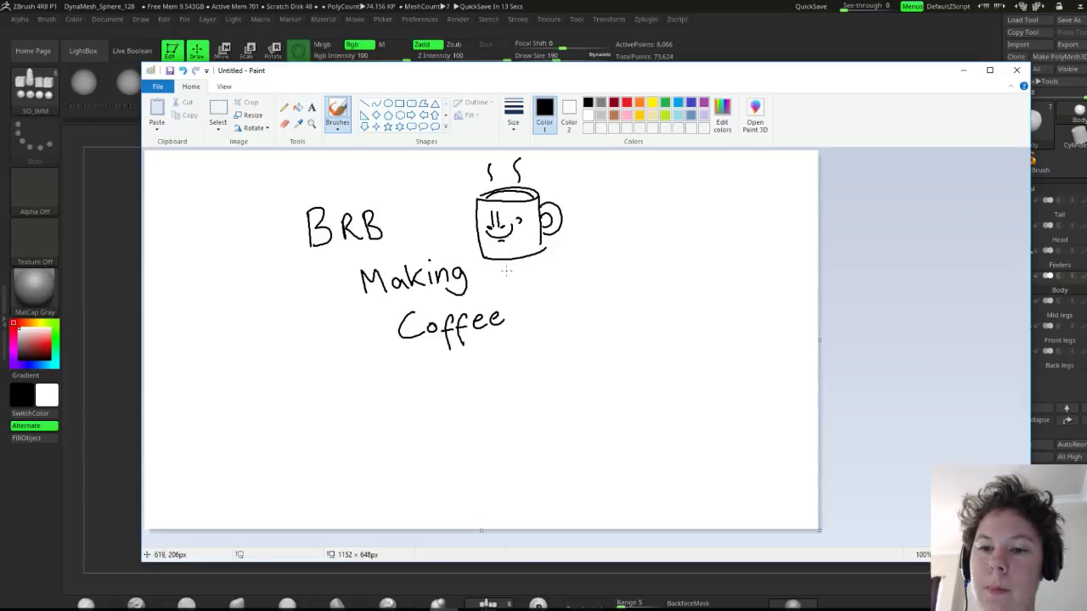
click(626, 102)
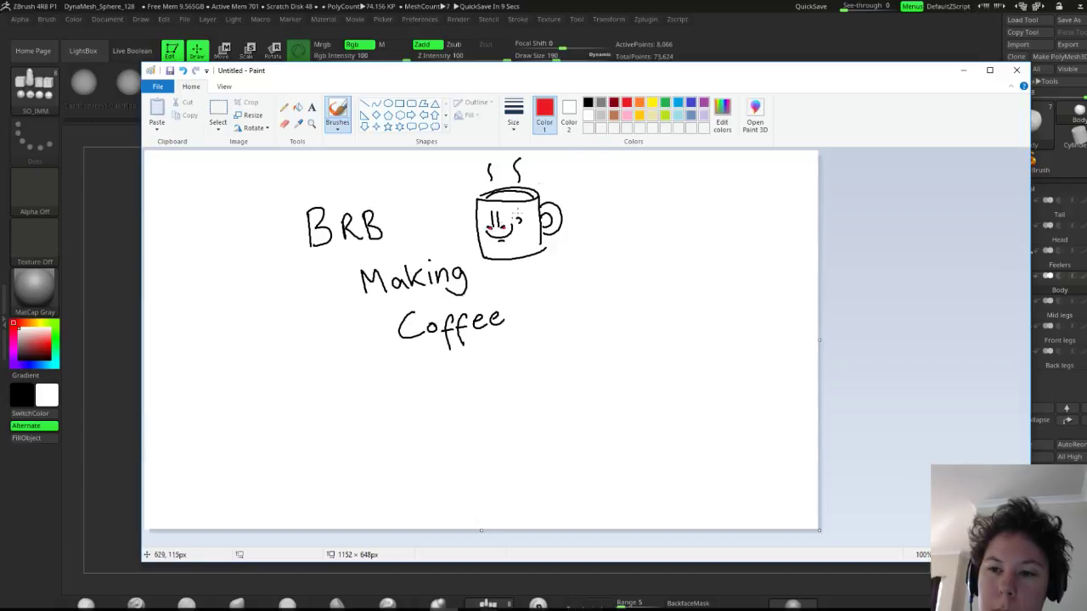
click(627, 115)
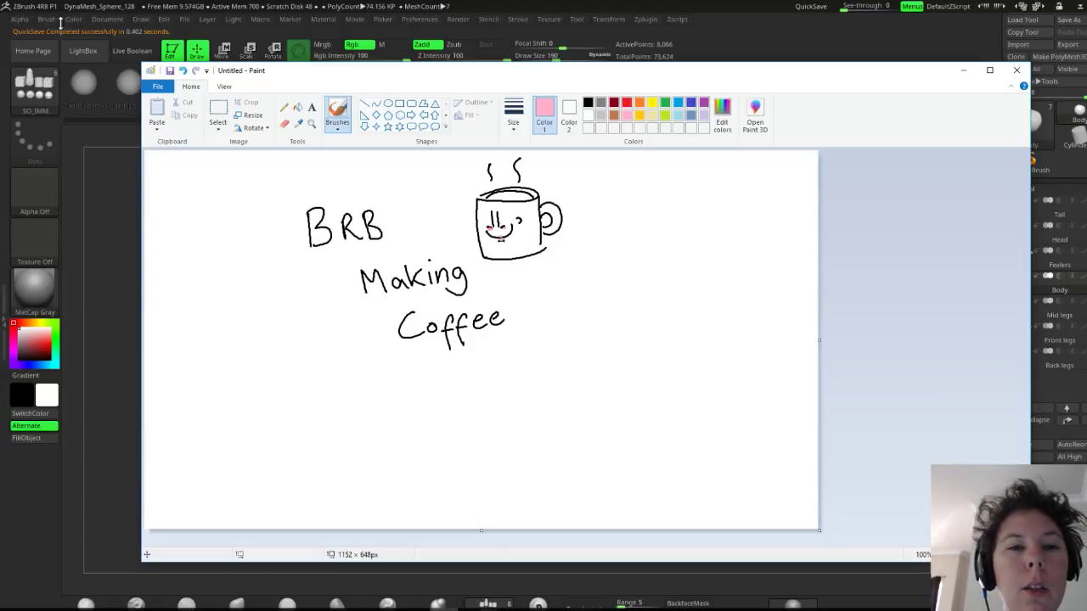
click(962, 69)
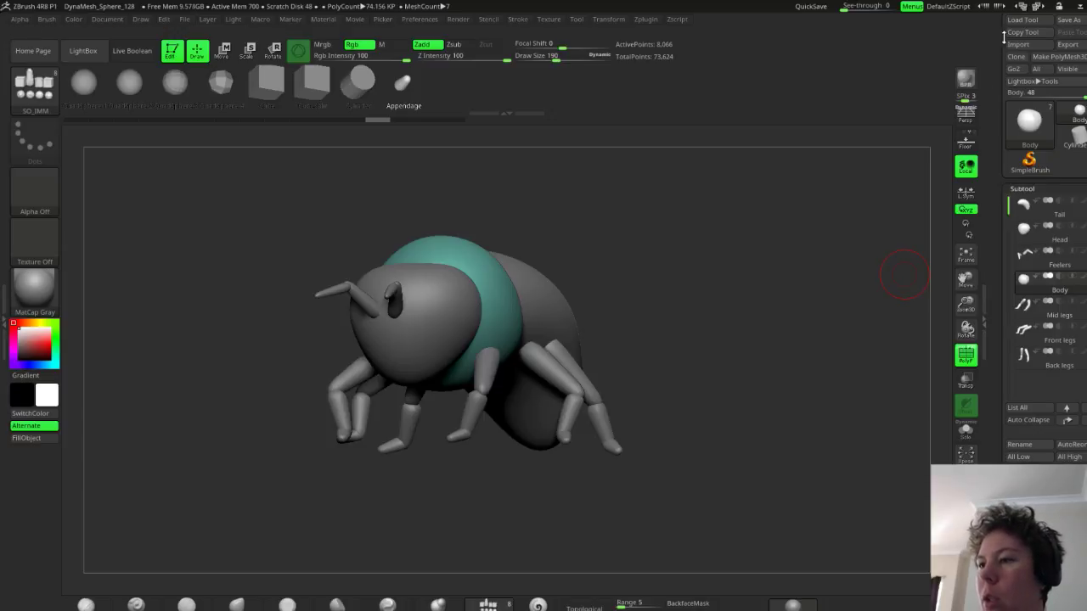
Compare the insect's proportions from the front and three-quarter view with perspective distortion on and off, leaving perspective off
click(969, 121)
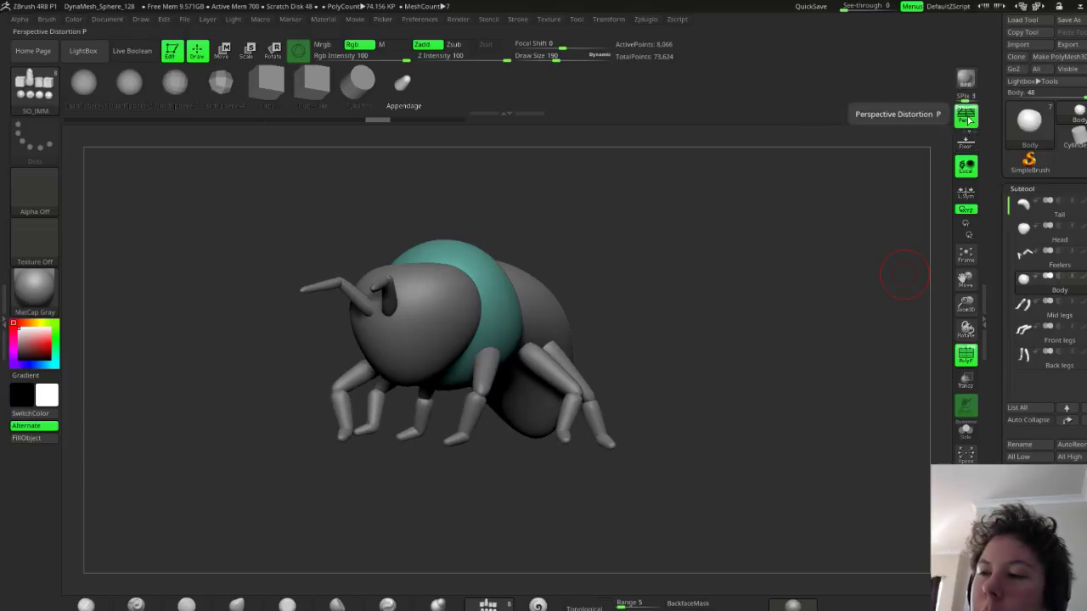
click(969, 122)
click(968, 121)
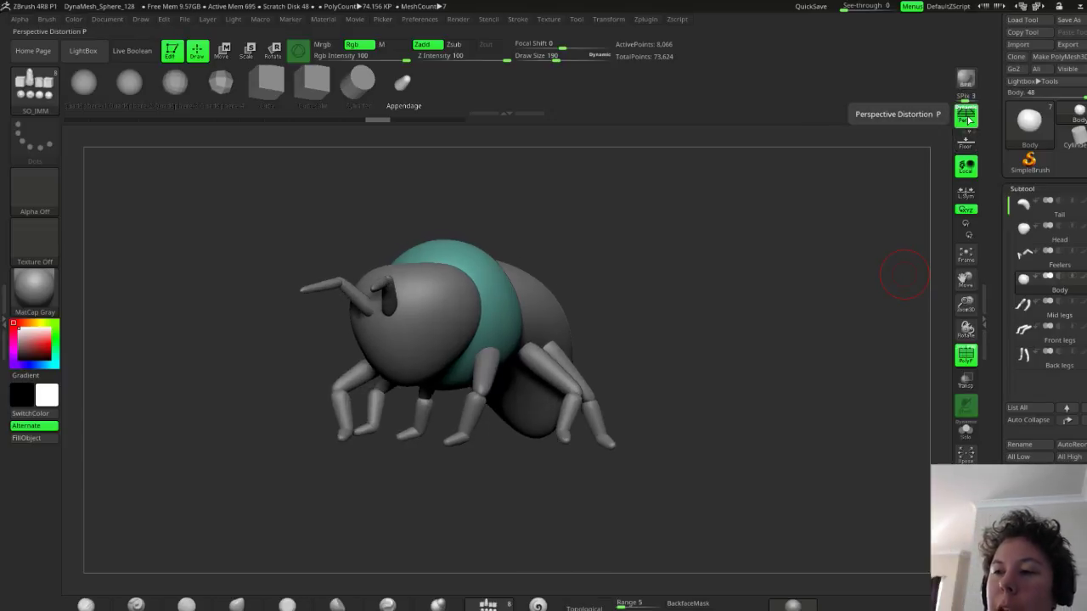
click(967, 120)
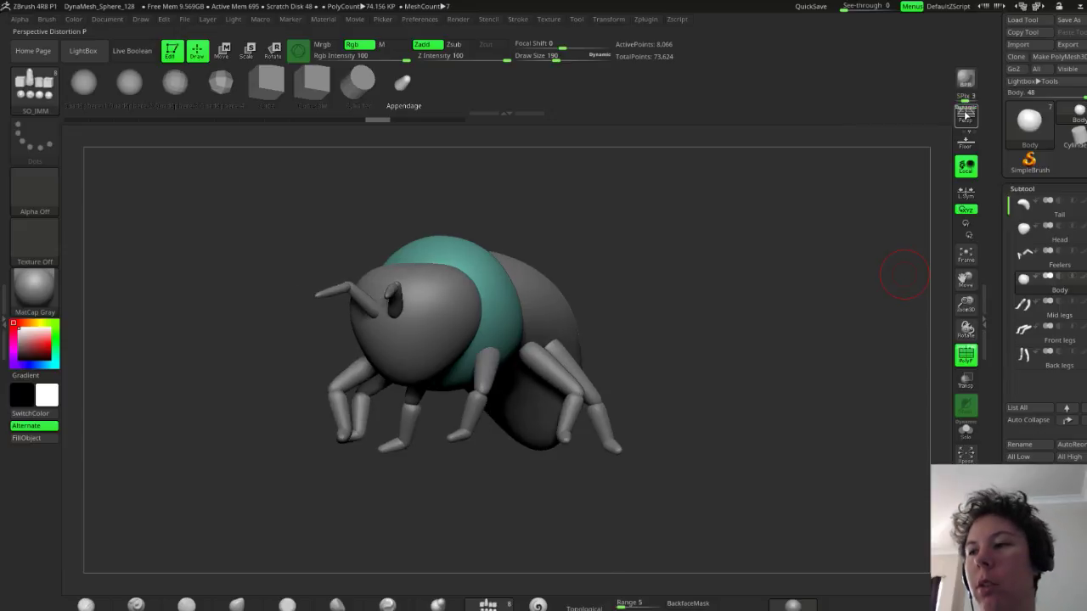
click(967, 117)
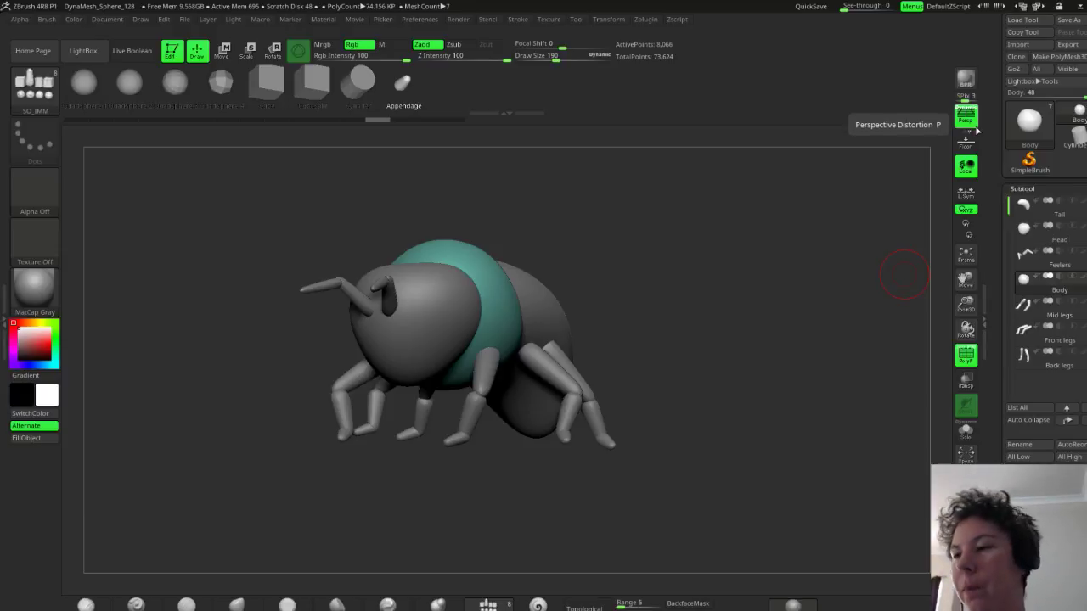
drag(636, 322, 660, 364)
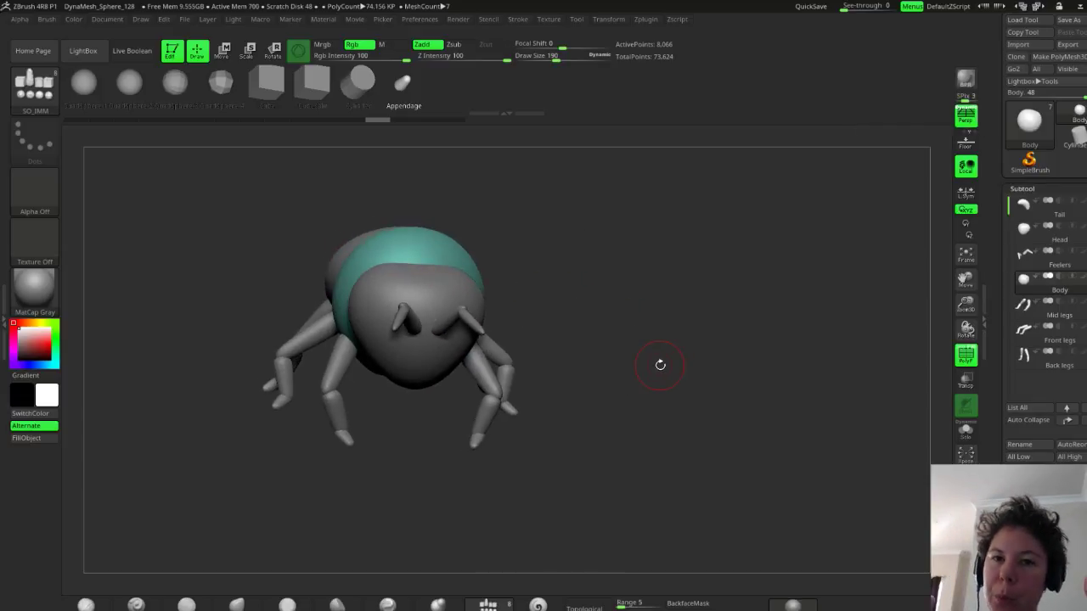
drag(599, 354, 603, 325)
drag(696, 383, 728, 383)
click(965, 119)
drag(706, 348, 713, 334)
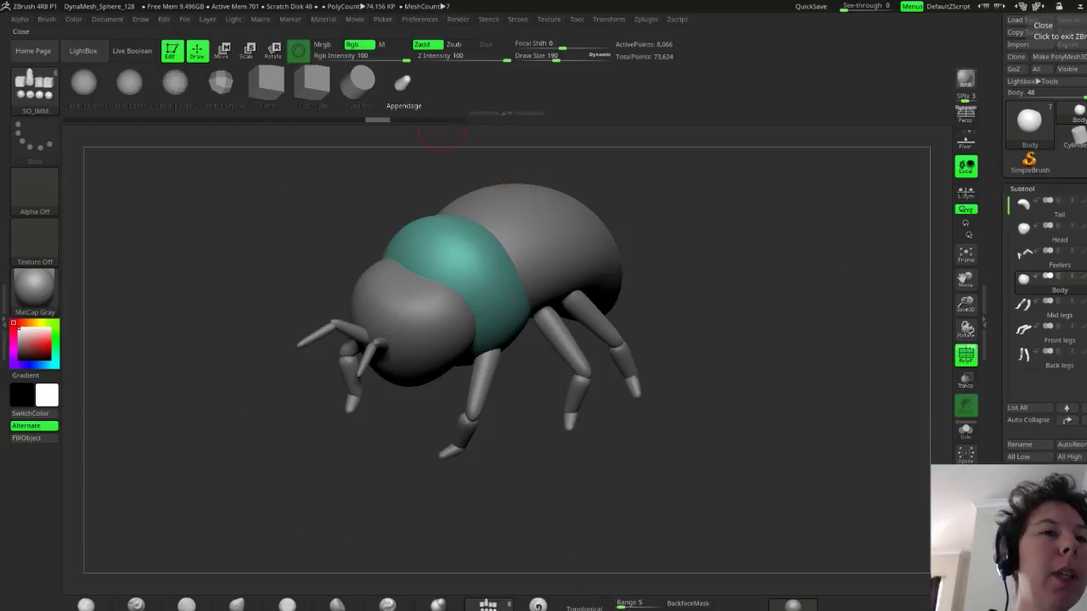
Switch to Paint, shrink its window around the BRB Making Coffee note and park it beside the insect, minimising it when the break ends
key(alt+Tab)
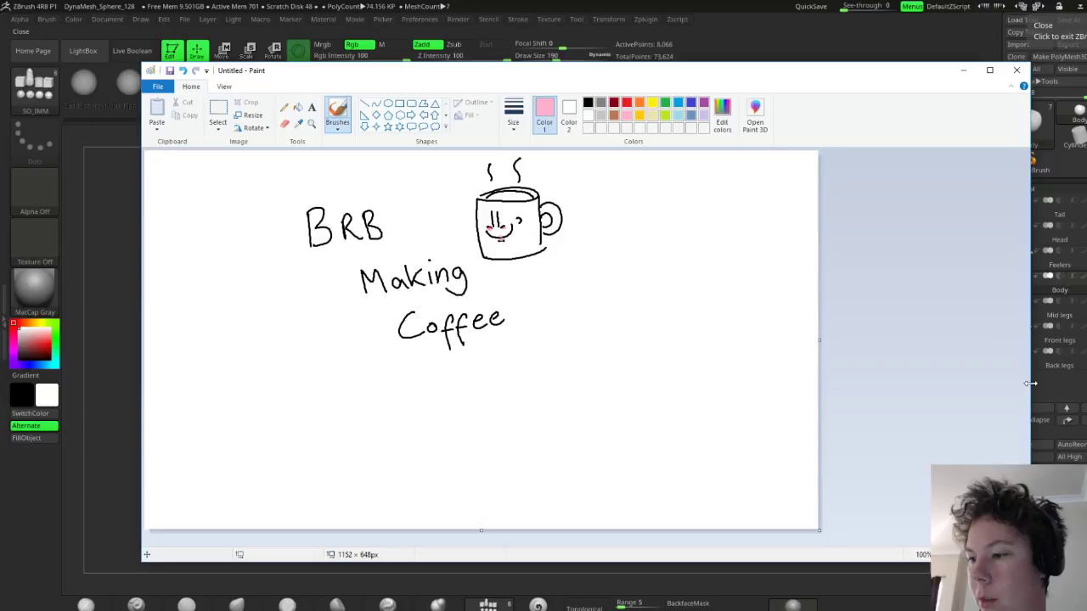
mouse_move(1026, 389)
mouse_down()
mouse_move(687, 398)
mouse_move(620, 367)
mouse_up()
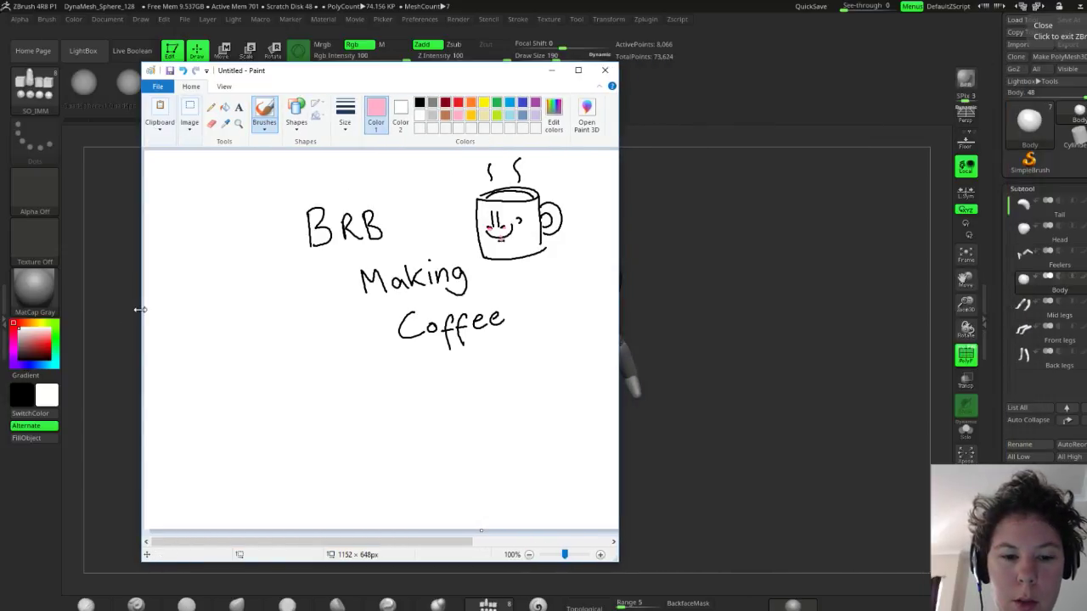
drag(141, 309, 360, 296)
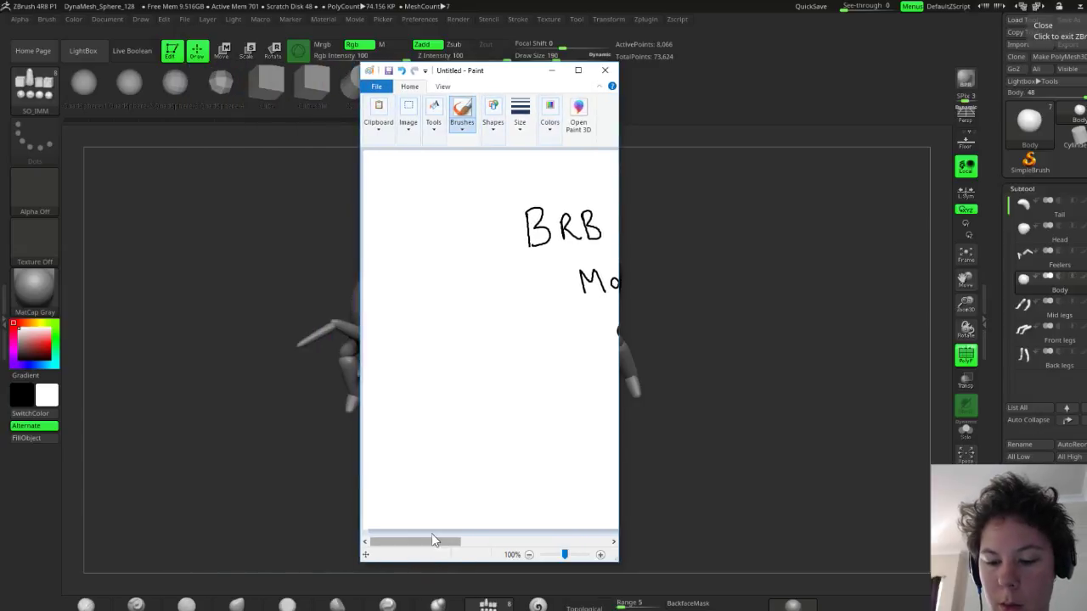
mouse_move(432, 535)
mouse_down()
mouse_move(491, 535)
mouse_move(502, 400)
mouse_up()
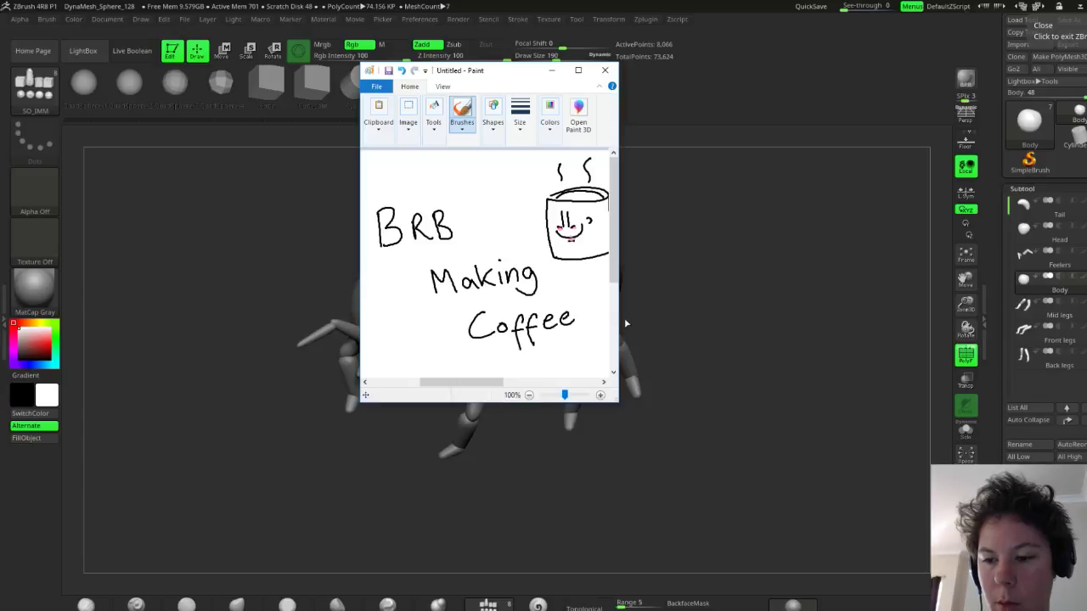
mouse_move(614, 242)
mouse_down()
mouse_move(615, 324)
mouse_move(643, 318)
mouse_move(656, 332)
mouse_move(651, 247)
mouse_up()
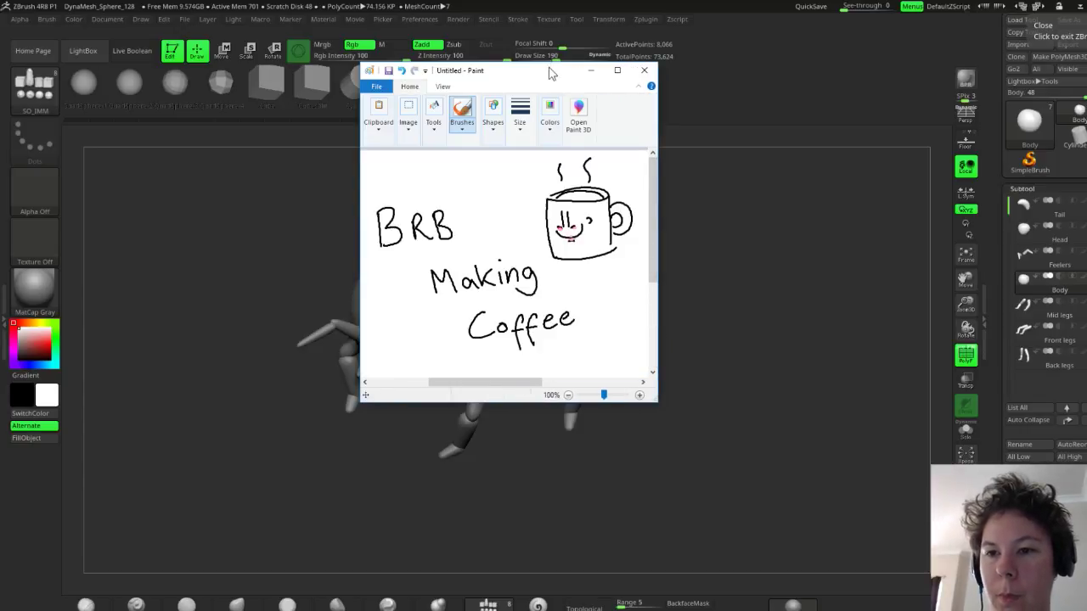
mouse_move(552, 73)
mouse_down()
mouse_move(847, 99)
mouse_move(825, 55)
mouse_up()
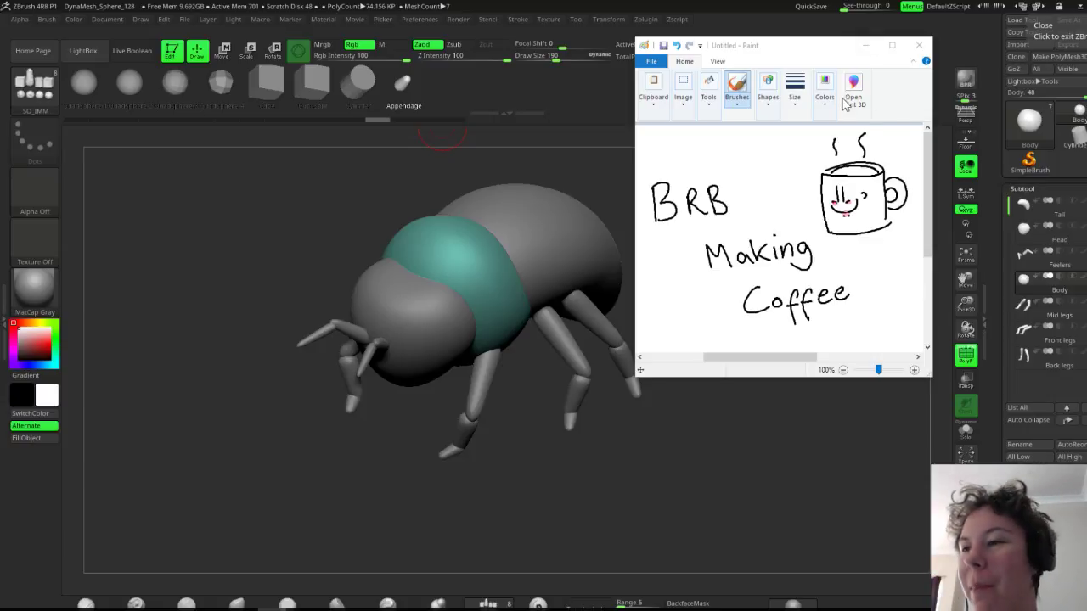
click(865, 45)
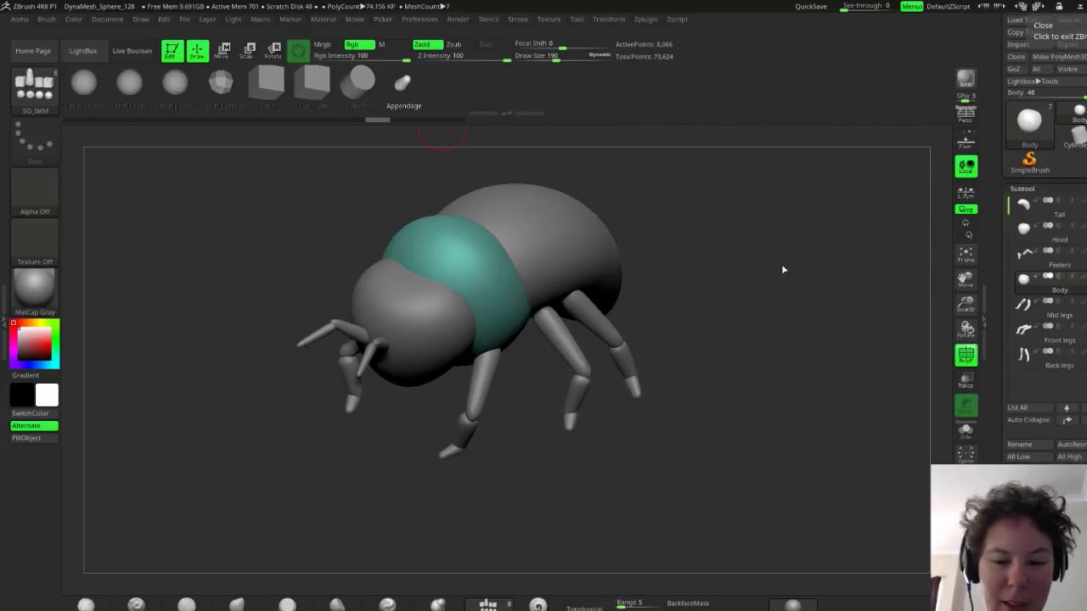
drag(783, 270, 766, 293)
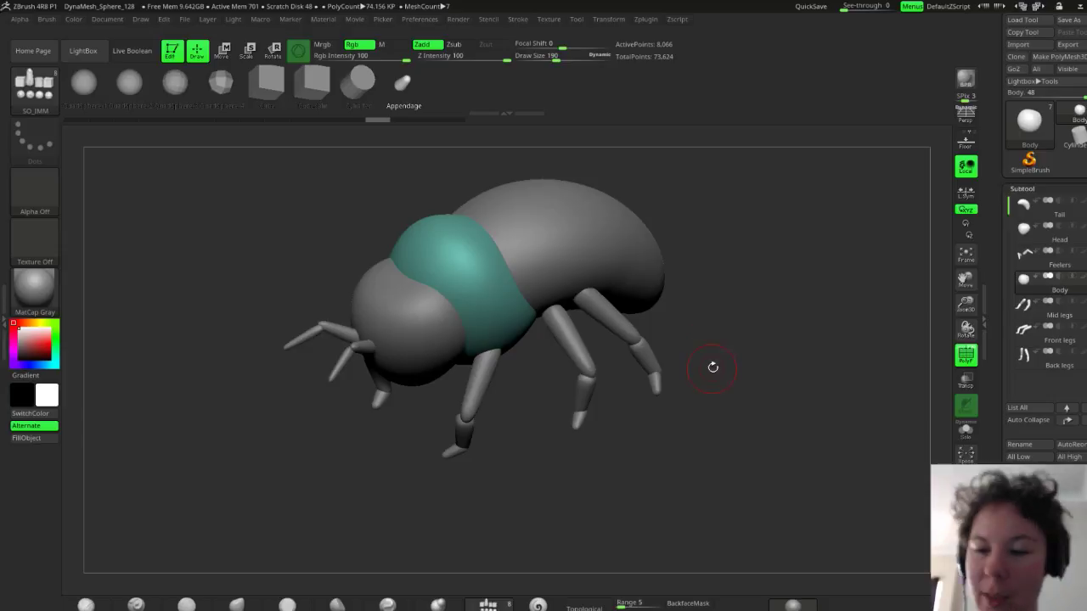
drag(711, 366, 735, 416)
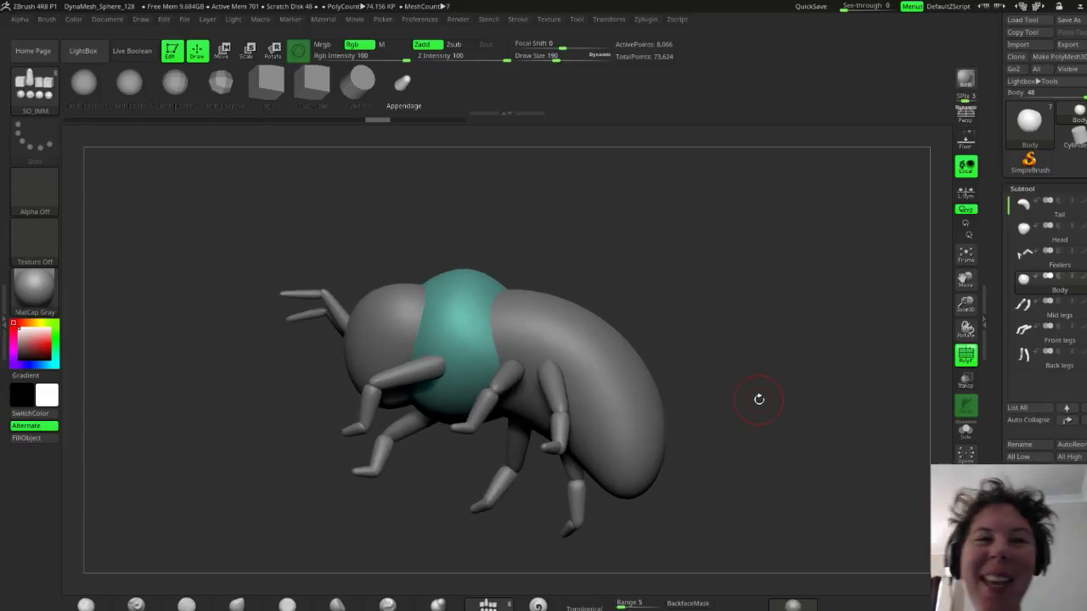
drag(708, 376, 660, 376)
drag(718, 444, 764, 427)
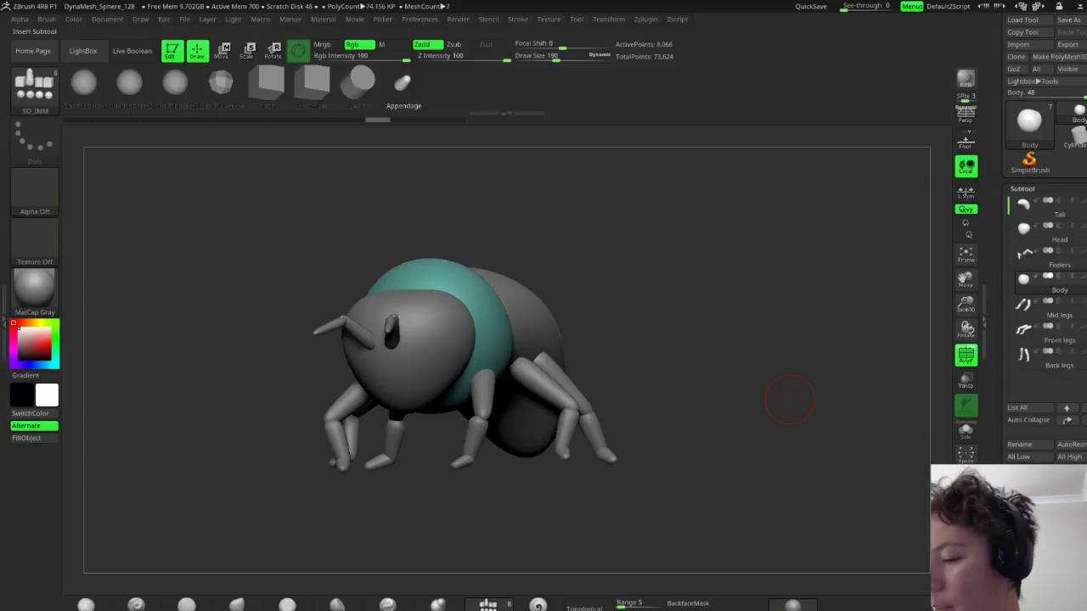
click(965, 405)
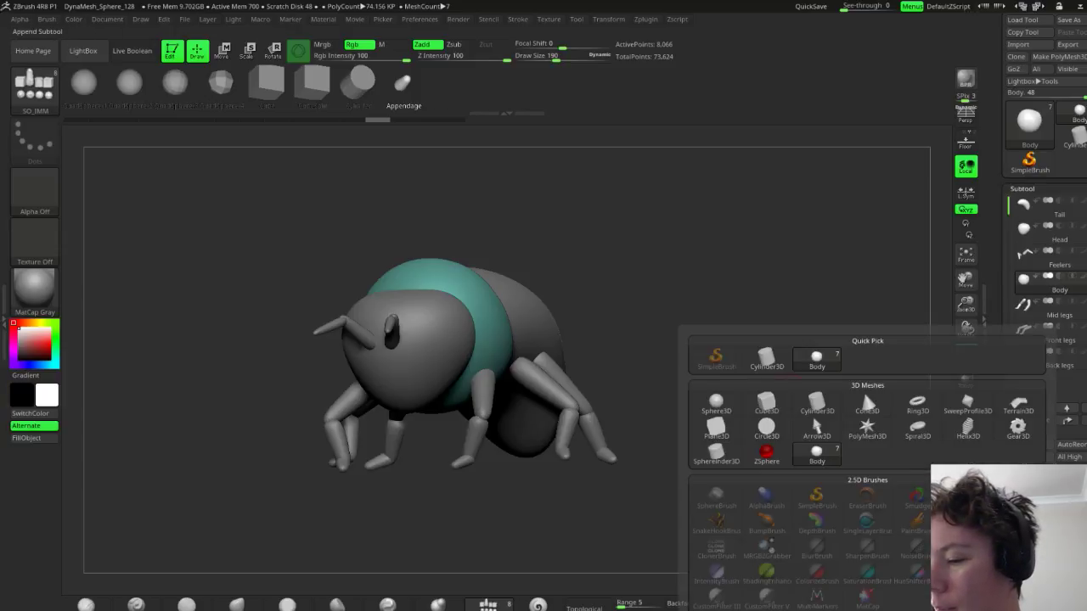
click(722, 411)
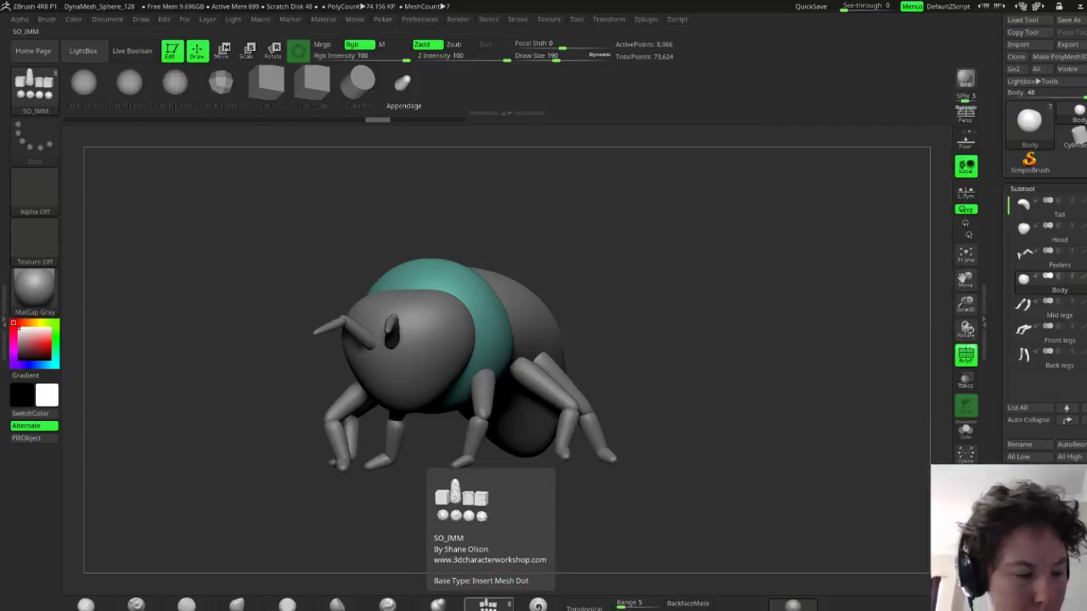
Choose QuadSphere-1 as the mesh inserted by the SO_IMM brush
click(489, 604)
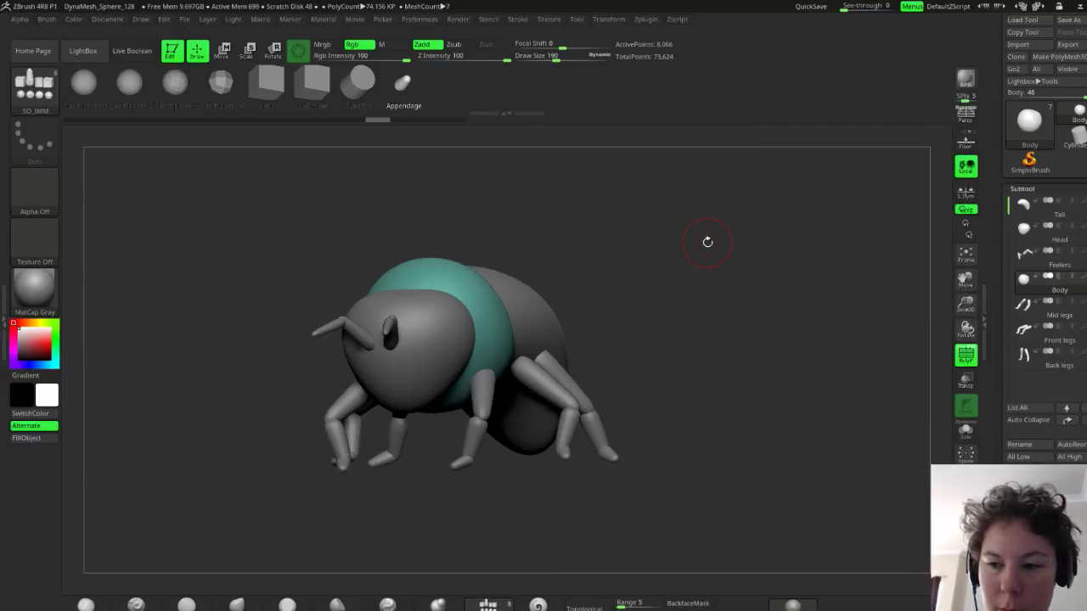
key(m)
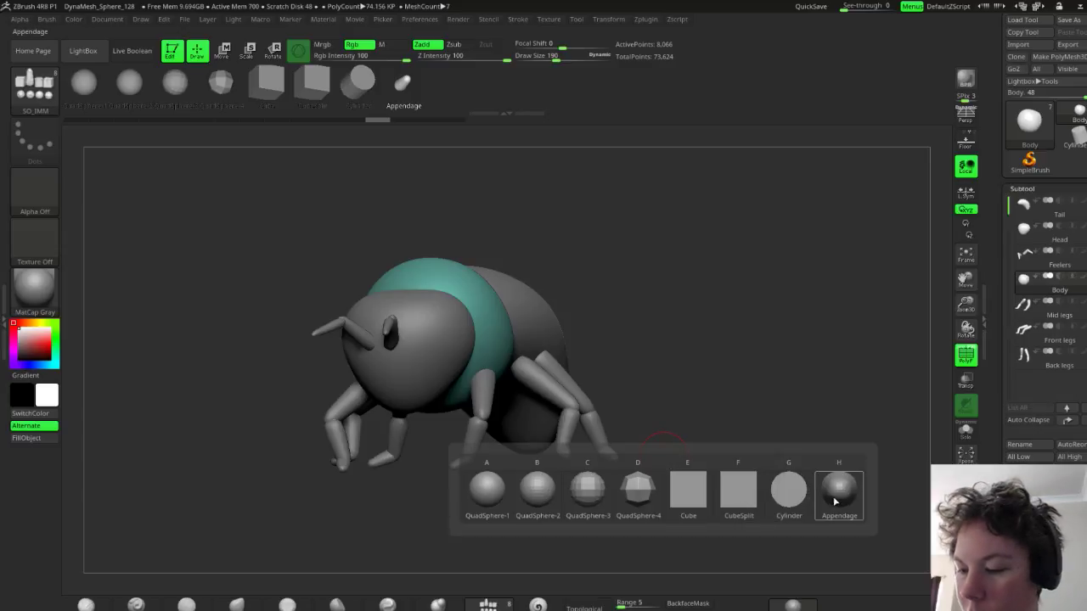
mouse_move(719, 501)
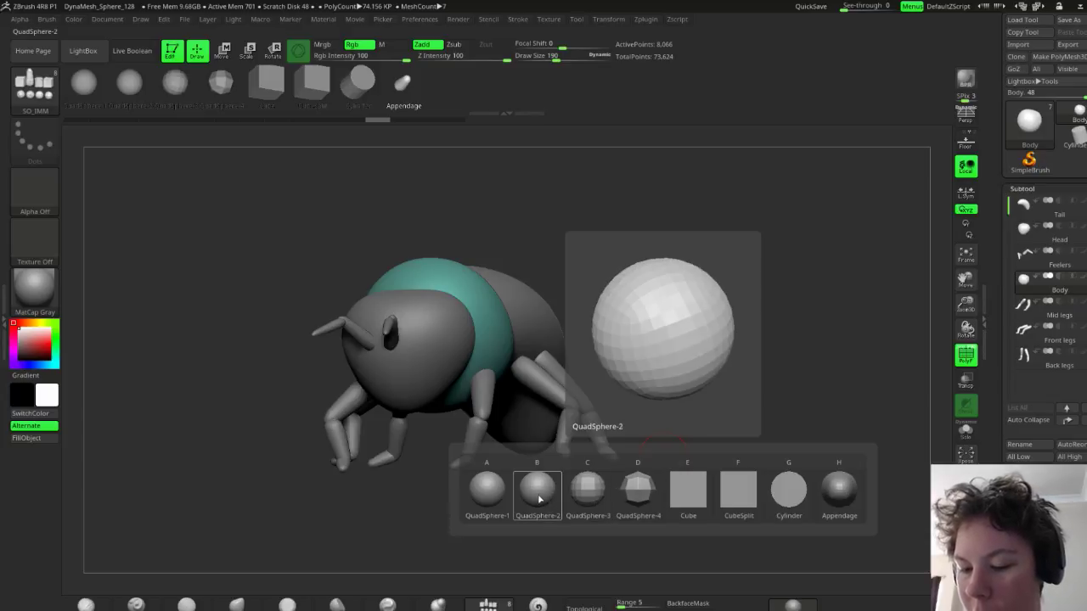
click(495, 497)
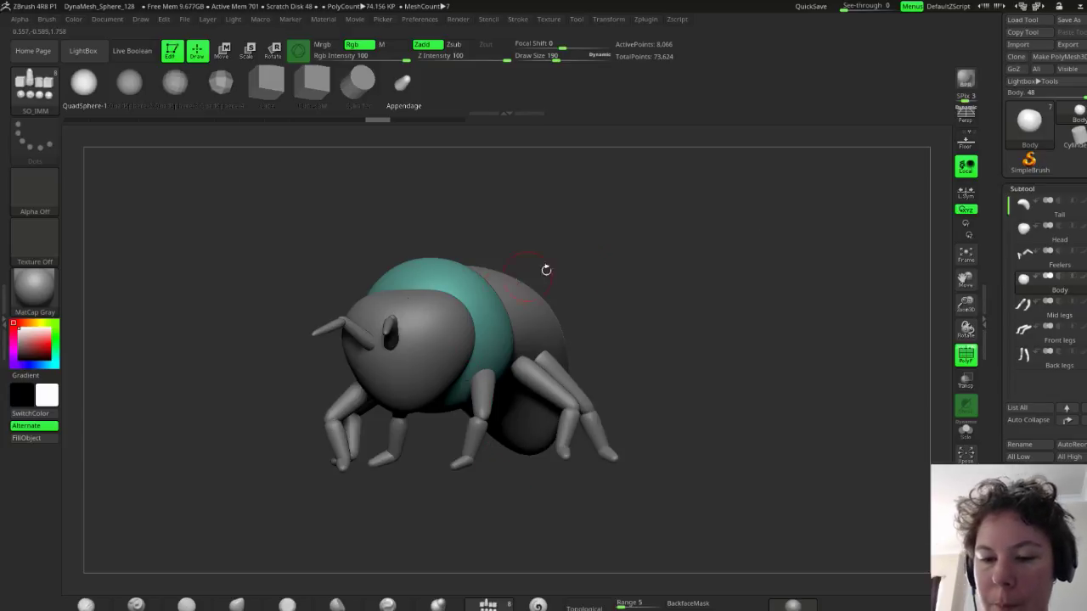
Insert a mirrored pair of QuadSphere-1 eyes on the front of the insect's head, just below the feelers
drag(546, 271, 624, 279)
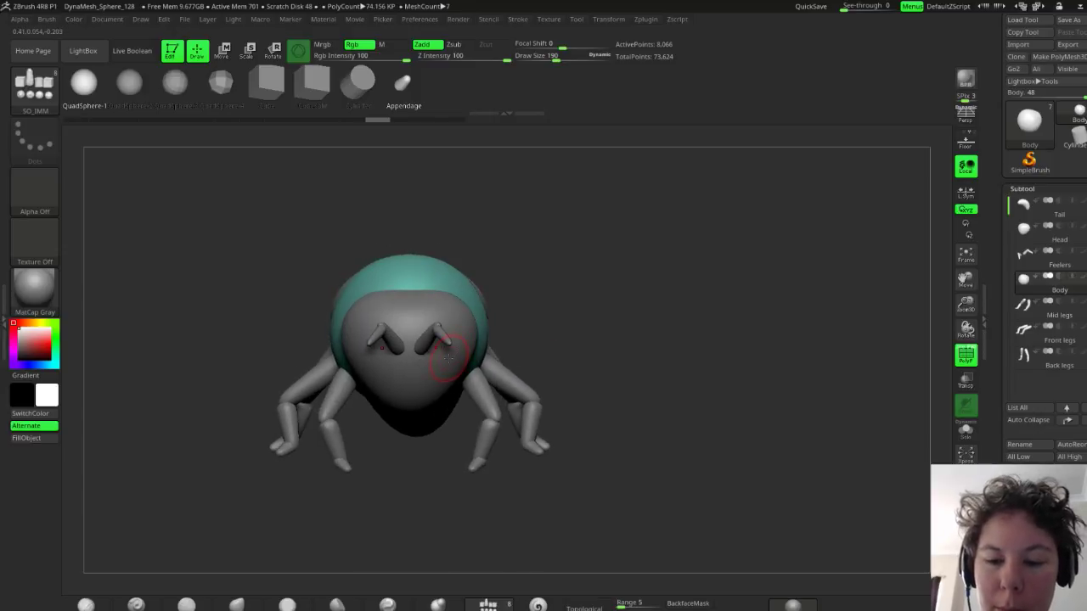
mouse_move(609, 326)
mouse_down()
mouse_move(577, 329)
mouse_move(606, 322)
mouse_up()
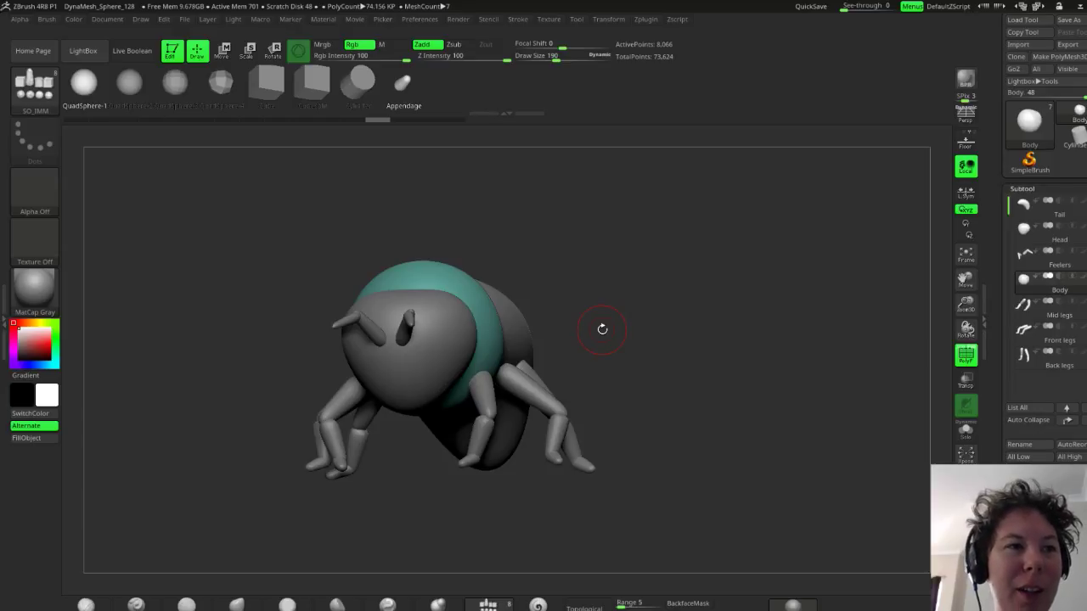
drag(626, 359, 661, 298)
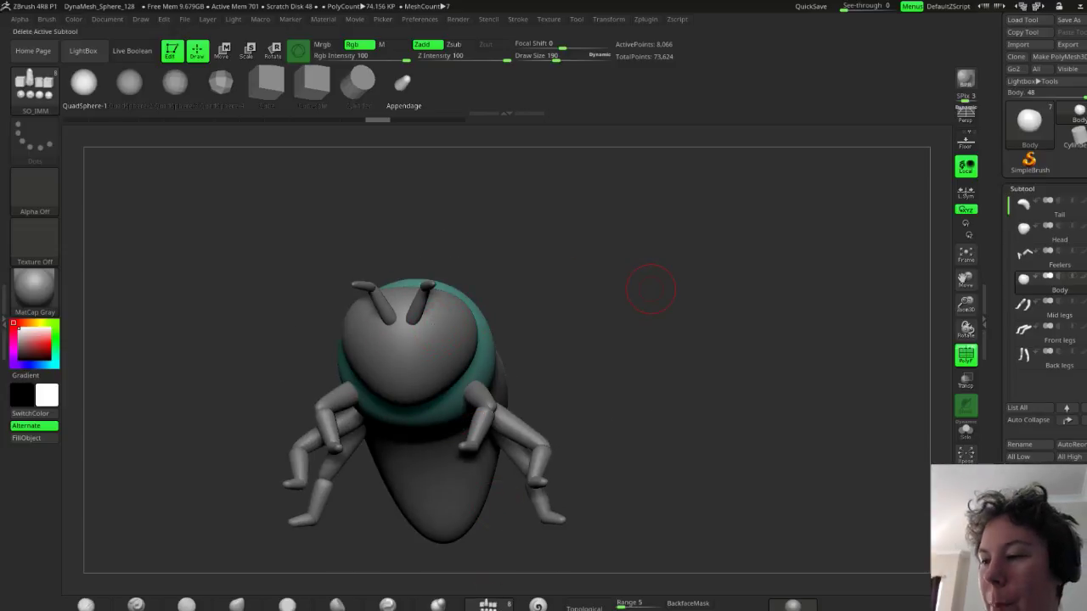
drag(554, 289, 539, 344)
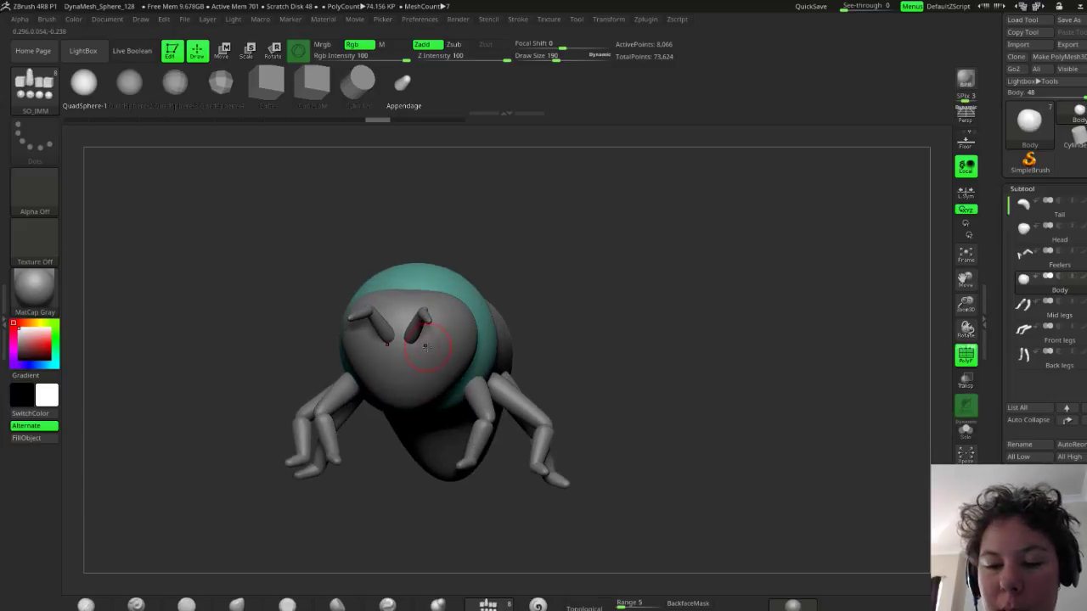
drag(424, 346, 441, 374)
drag(633, 342, 598, 347)
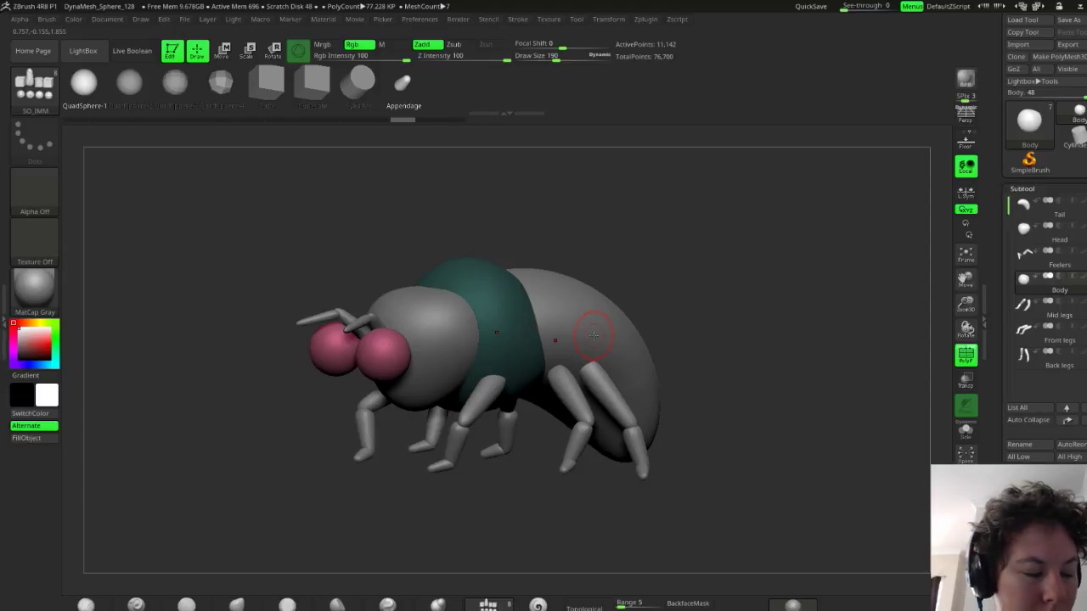
Move the mirrored pair of eyes back into the sides of the head so they sit partly embedded below the feelers
key(w)
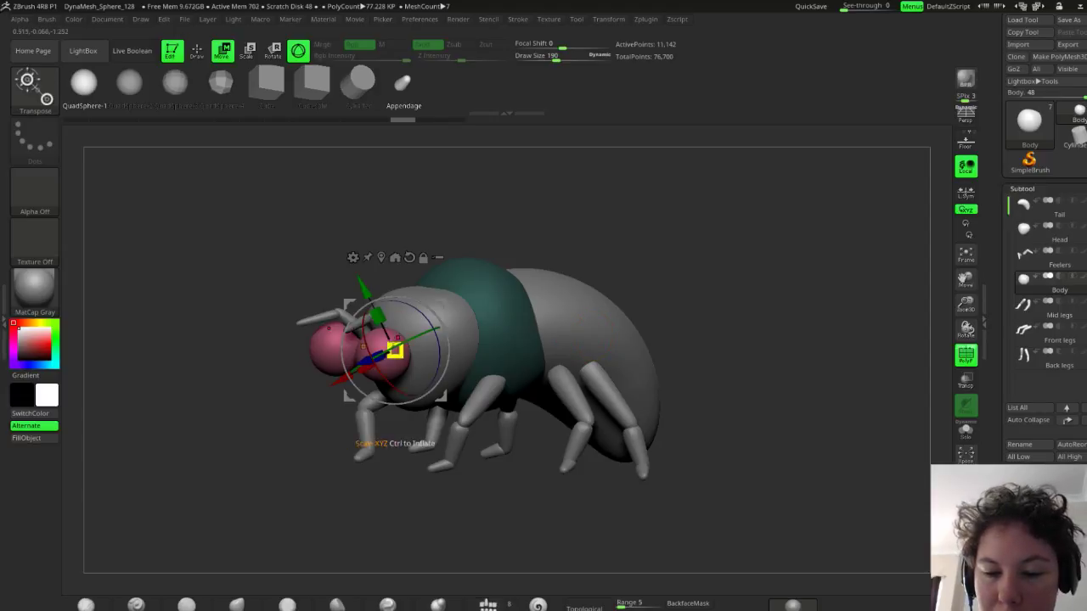
drag(363, 363, 408, 347)
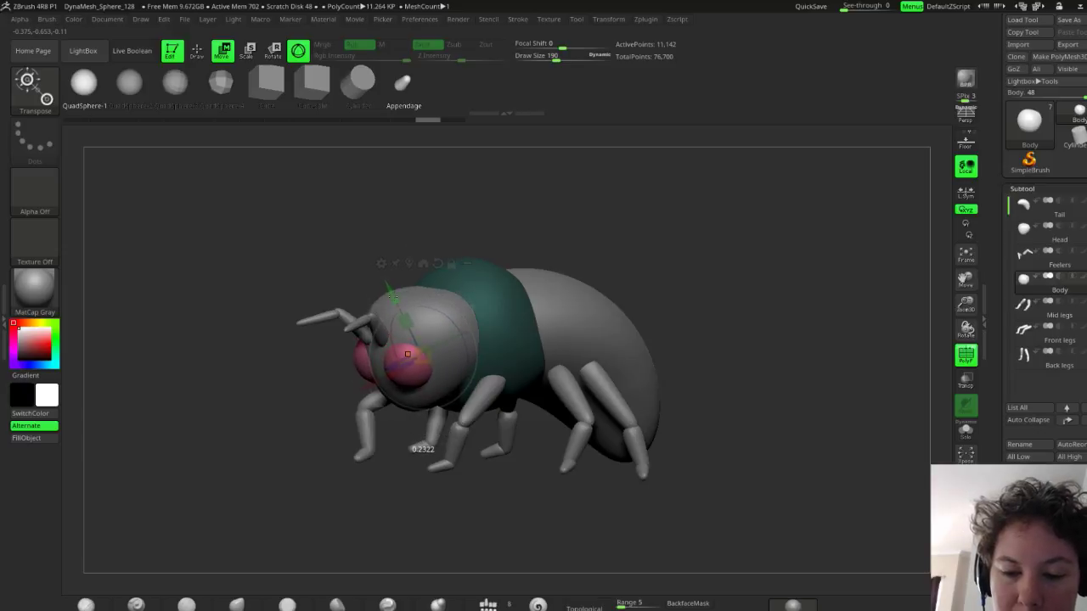
drag(561, 314, 718, 263)
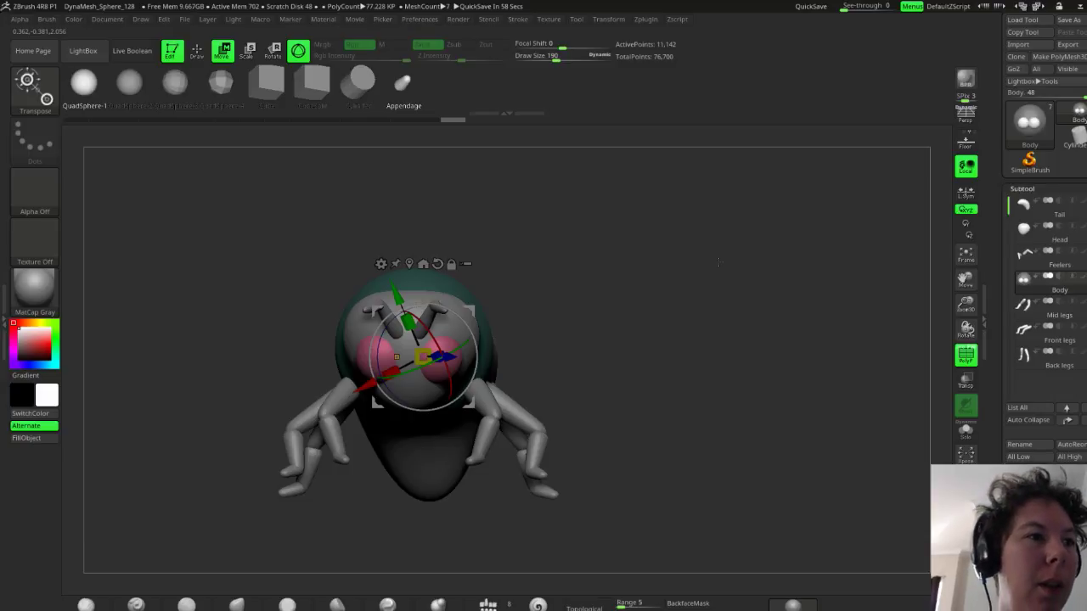
drag(541, 261, 569, 341)
drag(584, 387, 571, 361)
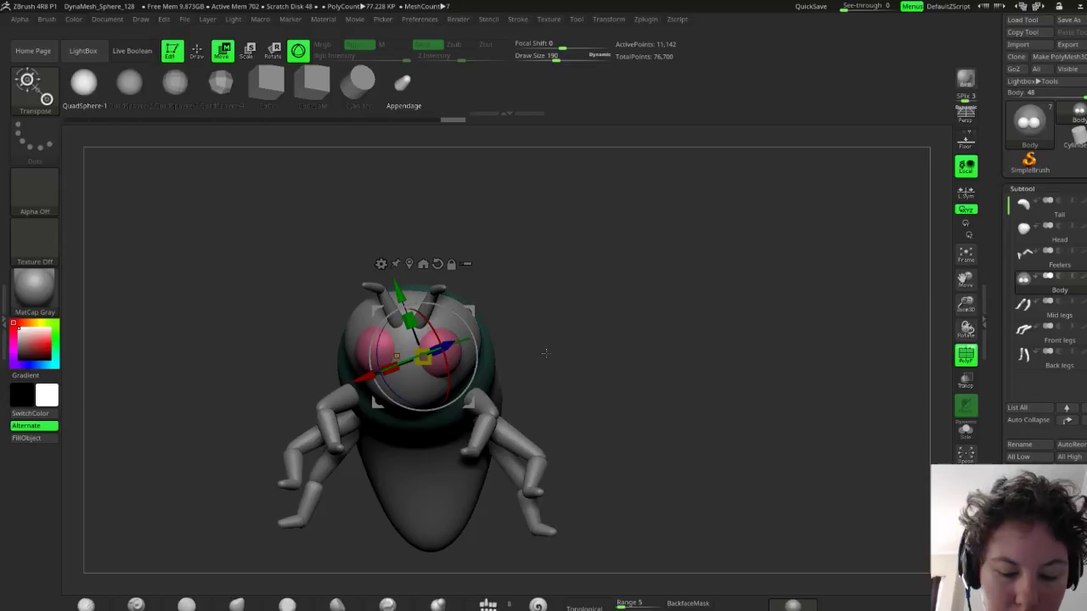
Reshape the eyes with the Move brush into upright ovals that taper towards the bottom, smoothing their surface
key(q)
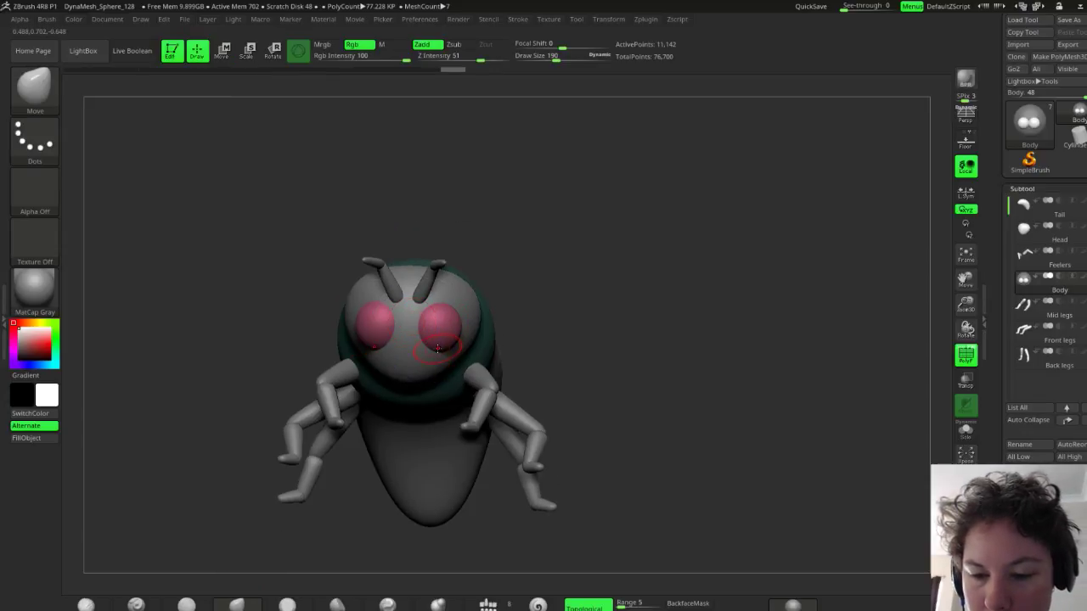
mouse_move(574, 309)
mouse_down()
mouse_move(576, 321)
mouse_move(446, 292)
mouse_up()
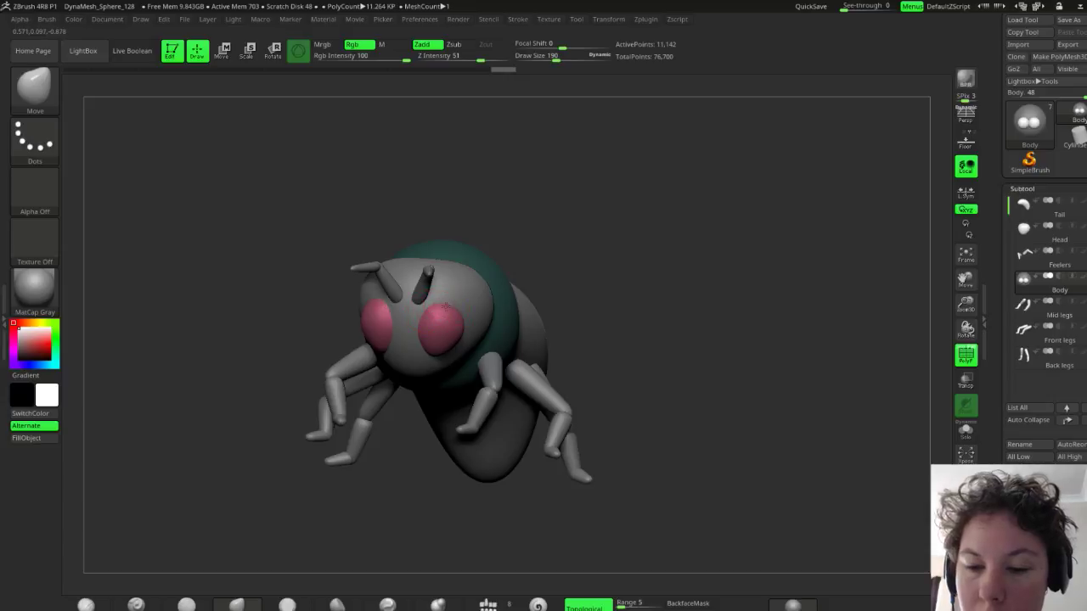
drag(633, 310, 501, 318)
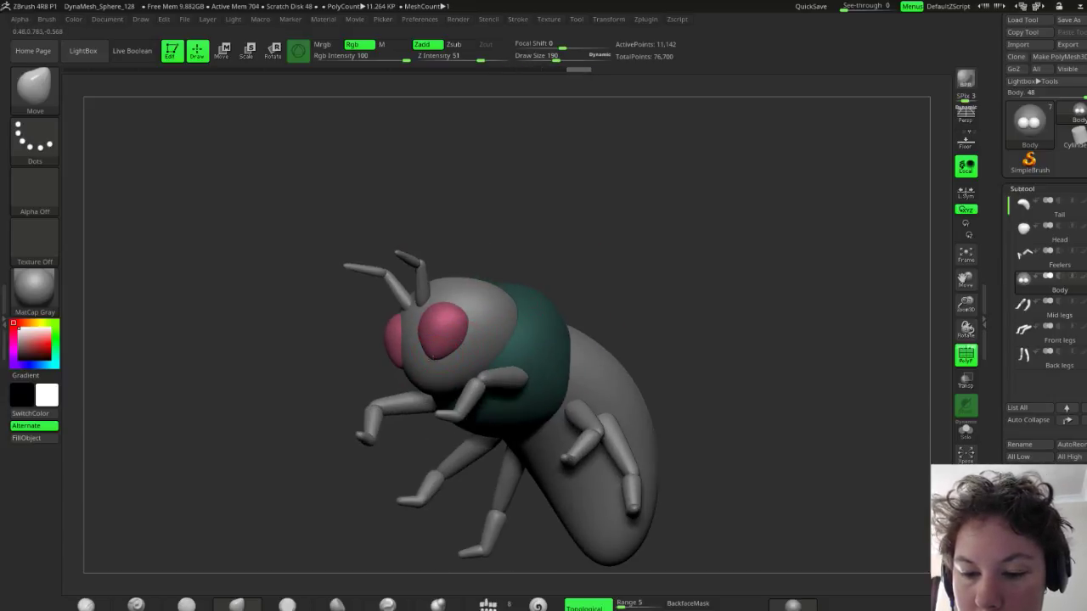
drag(577, 261, 459, 304)
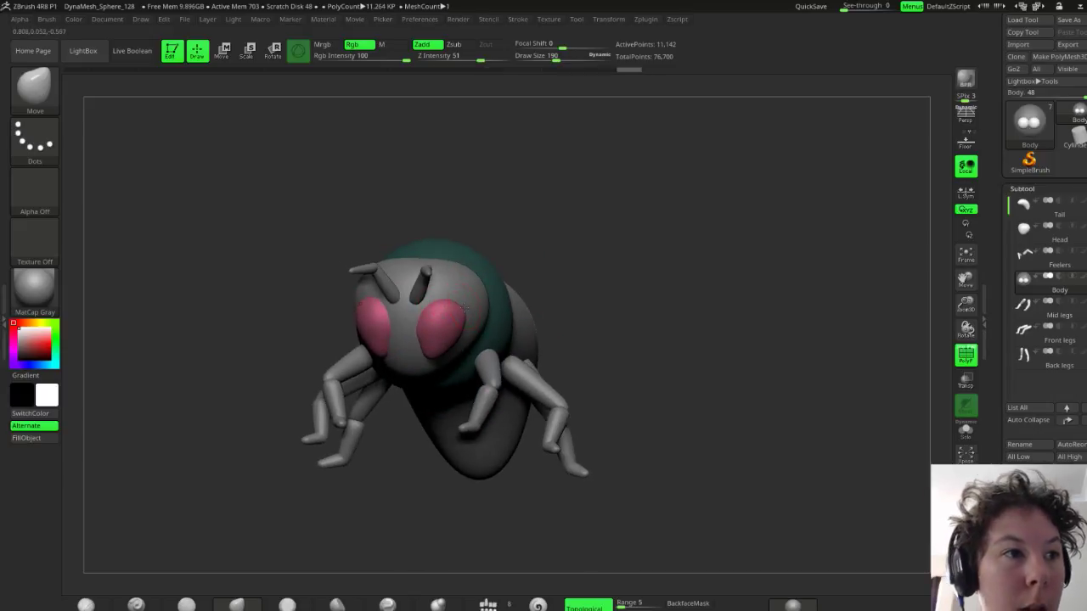
drag(643, 296, 656, 311)
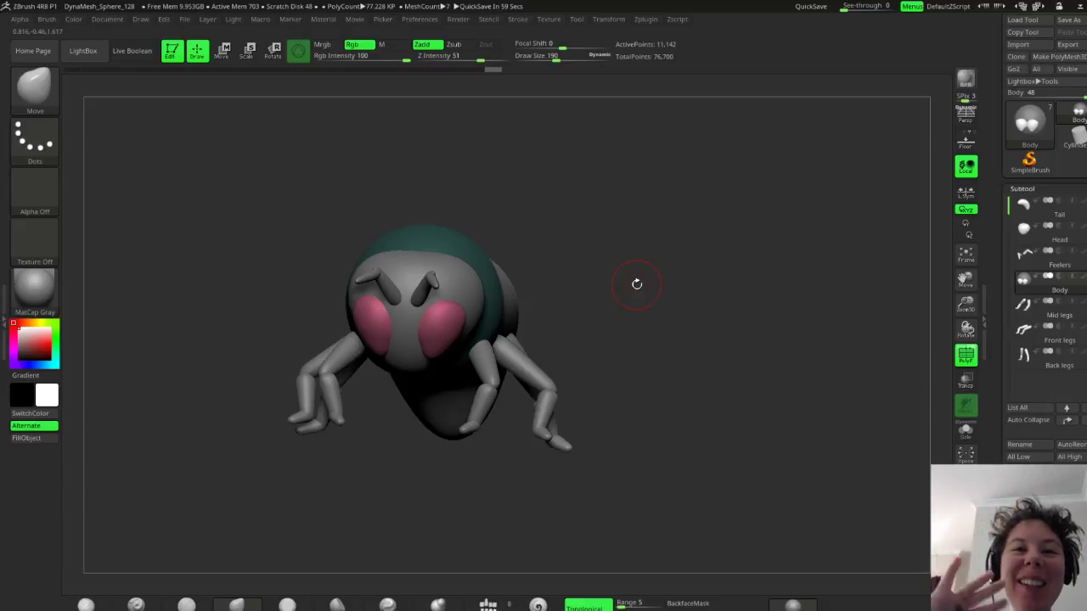
mouse_move(637, 284)
mouse_down()
mouse_move(603, 359)
mouse_move(617, 333)
mouse_move(607, 347)
mouse_move(509, 327)
mouse_up()
key(shift)
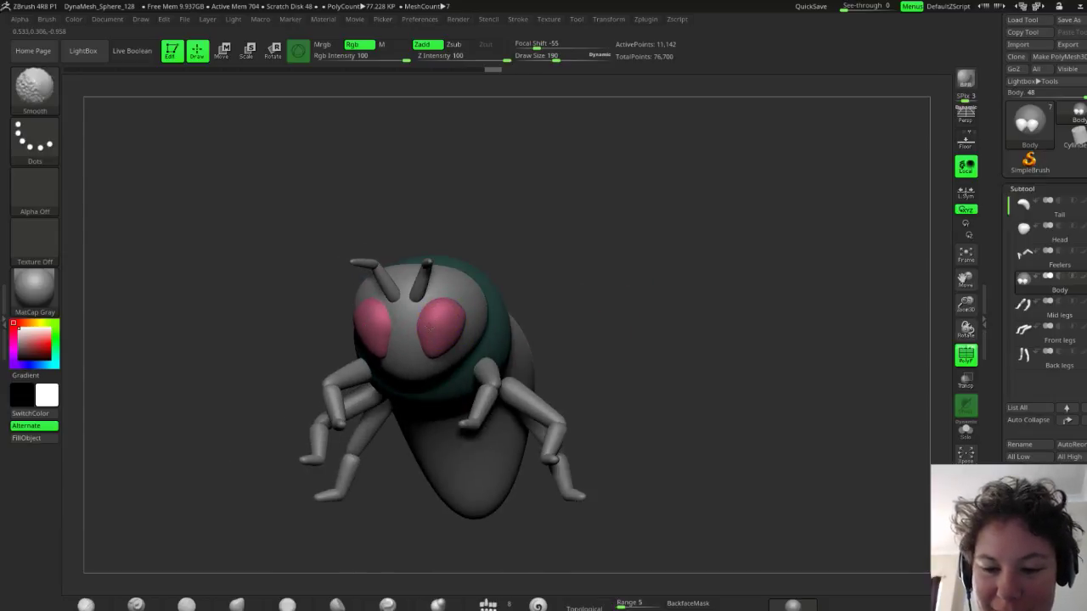
mouse_move(677, 311)
mouse_down()
mouse_move(666, 323)
mouse_move(476, 305)
mouse_up()
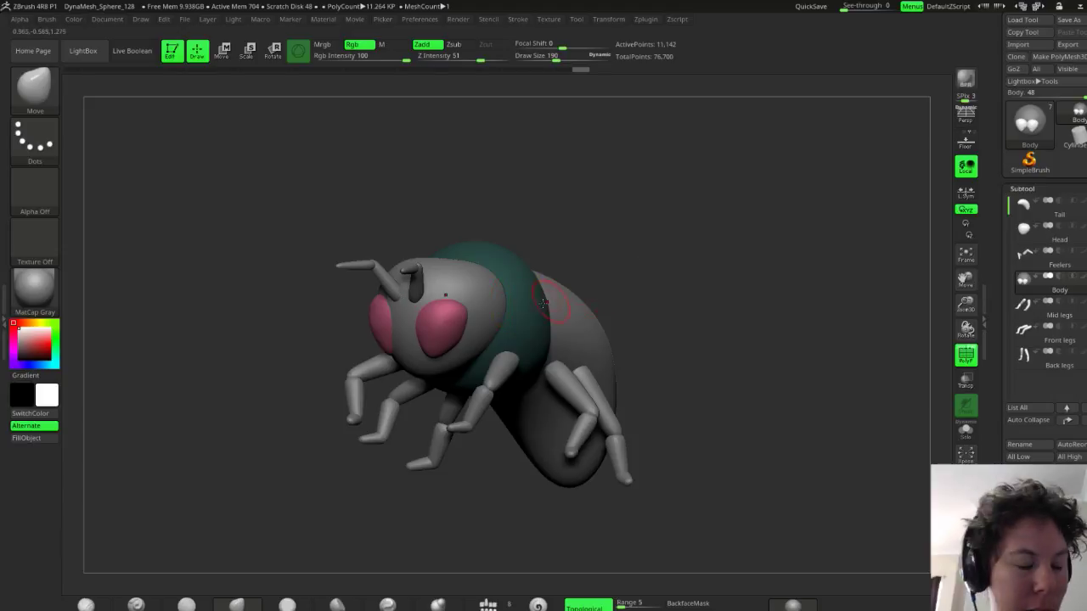
Rotate the eyes slightly and refine them with the Move brush into larger ovals slanting outwards along the head
key(w)
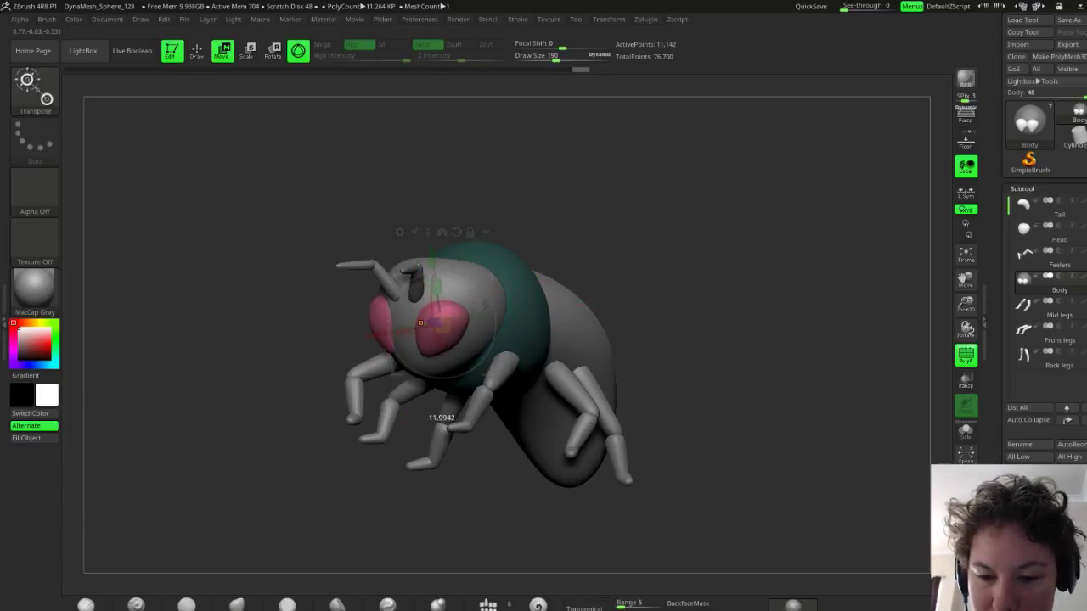
drag(435, 332, 435, 334)
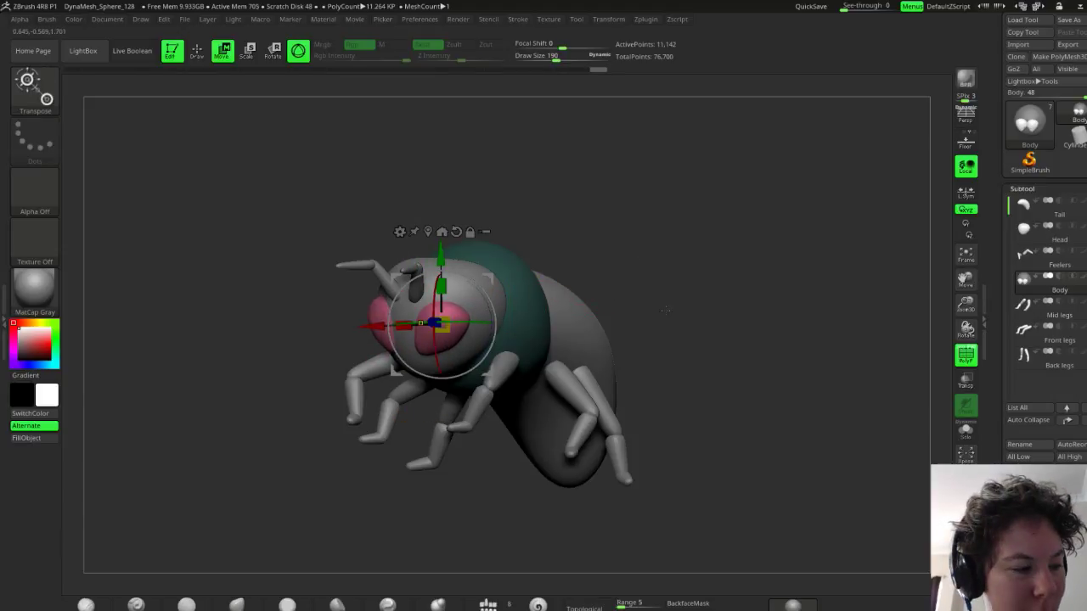
key(q)
mouse_move(651, 310)
mouse_down()
mouse_move(641, 307)
mouse_move(654, 303)
mouse_move(449, 339)
mouse_move(467, 294)
mouse_up()
key(shift)
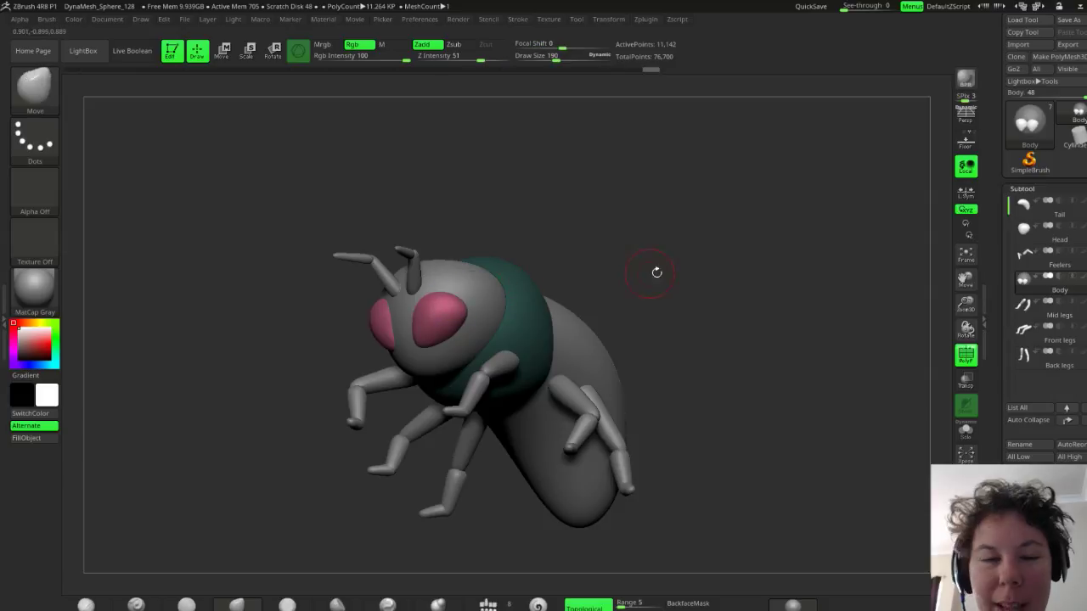
drag(660, 286, 669, 252)
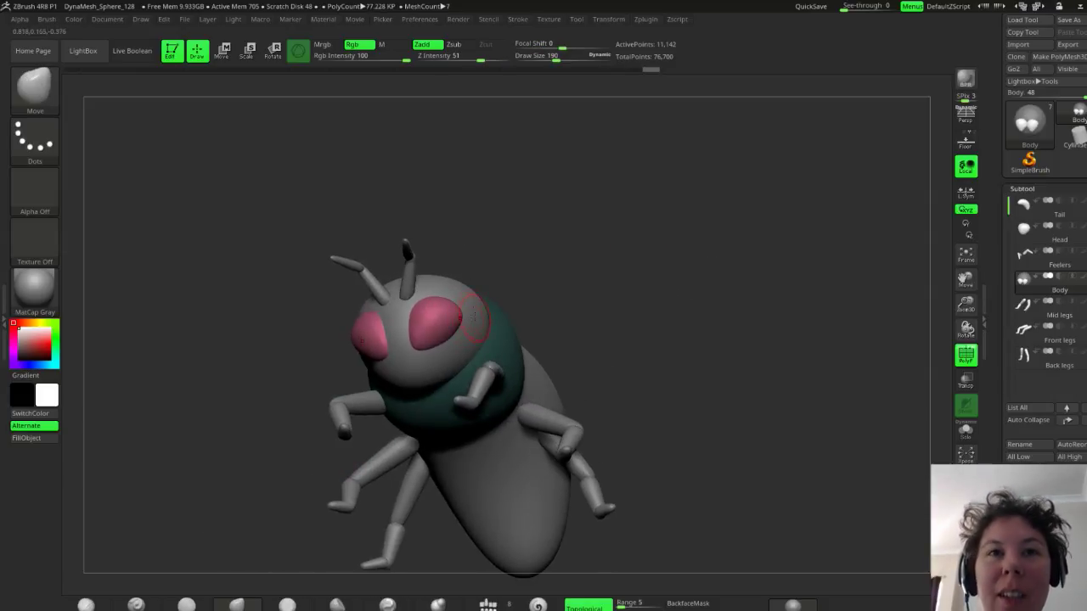
drag(471, 275, 549, 285)
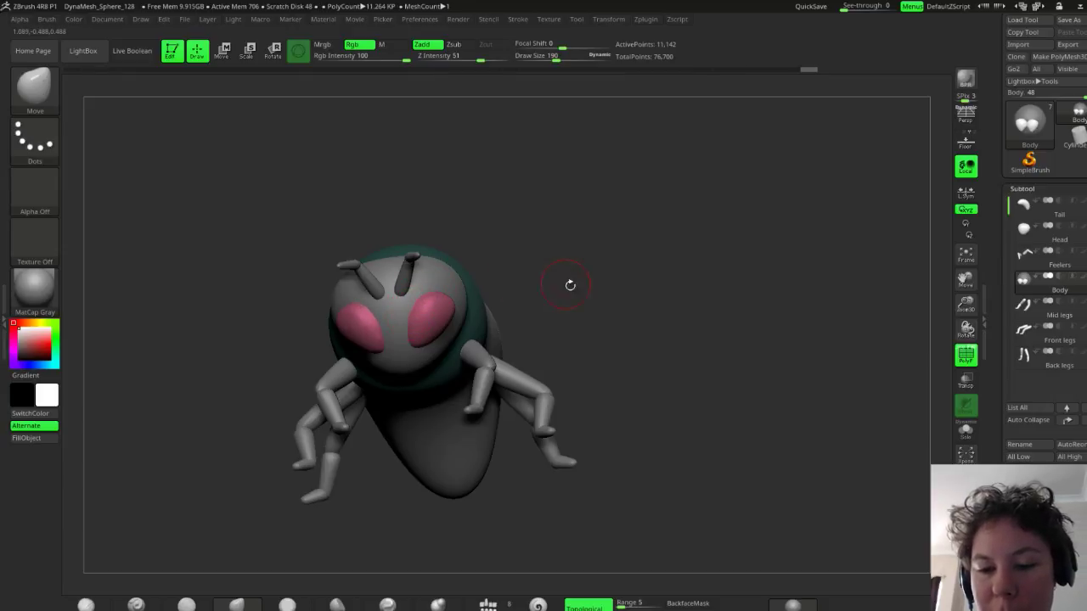
drag(568, 283, 549, 274)
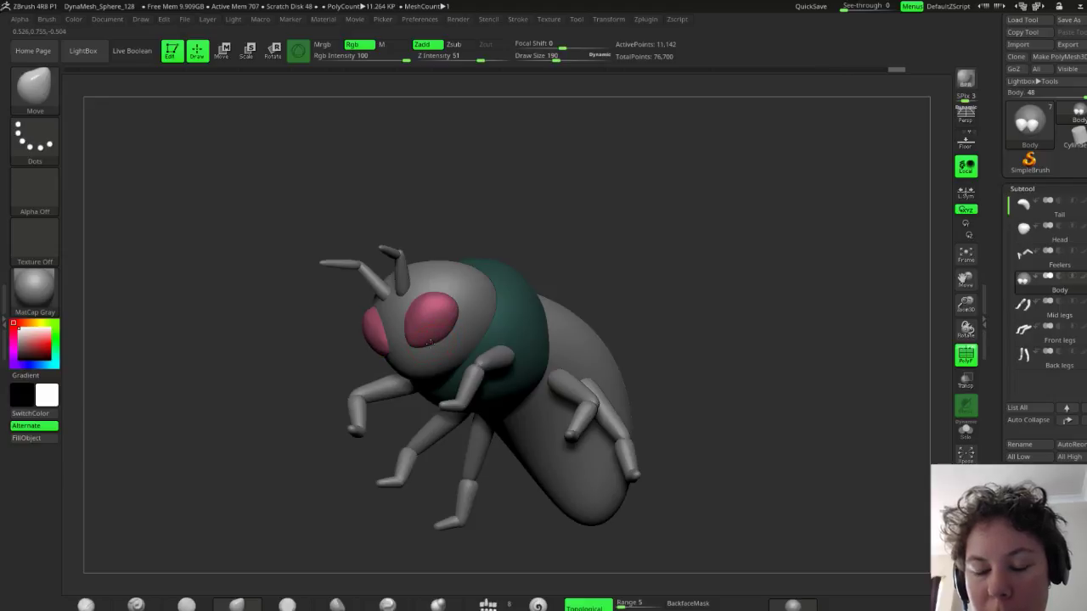
Examine the insect and its new eyes from the front, three-quarter and side views
drag(561, 282, 634, 298)
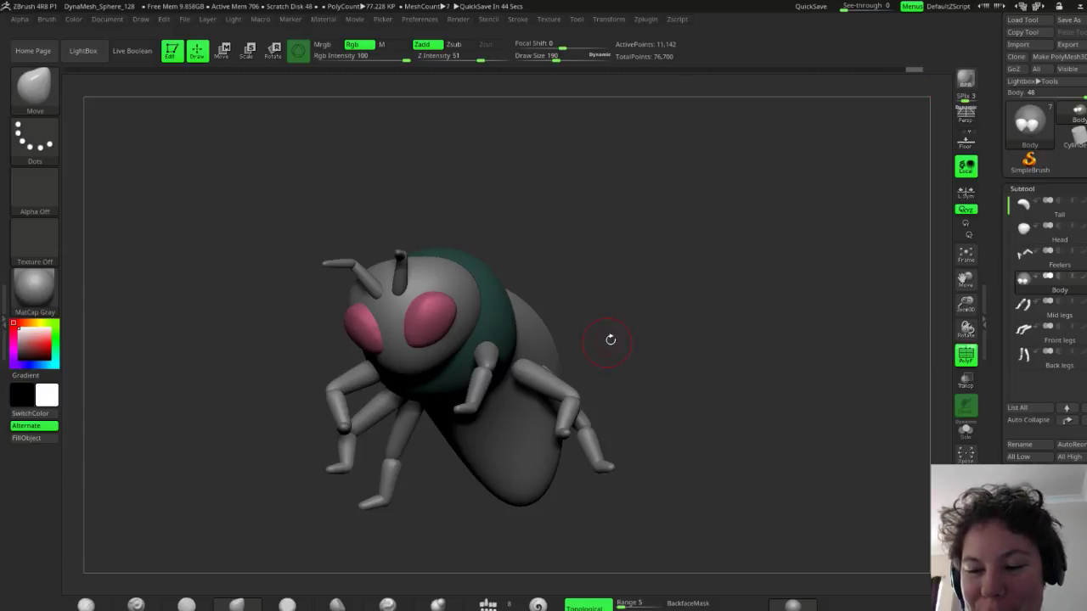
drag(609, 340, 646, 345)
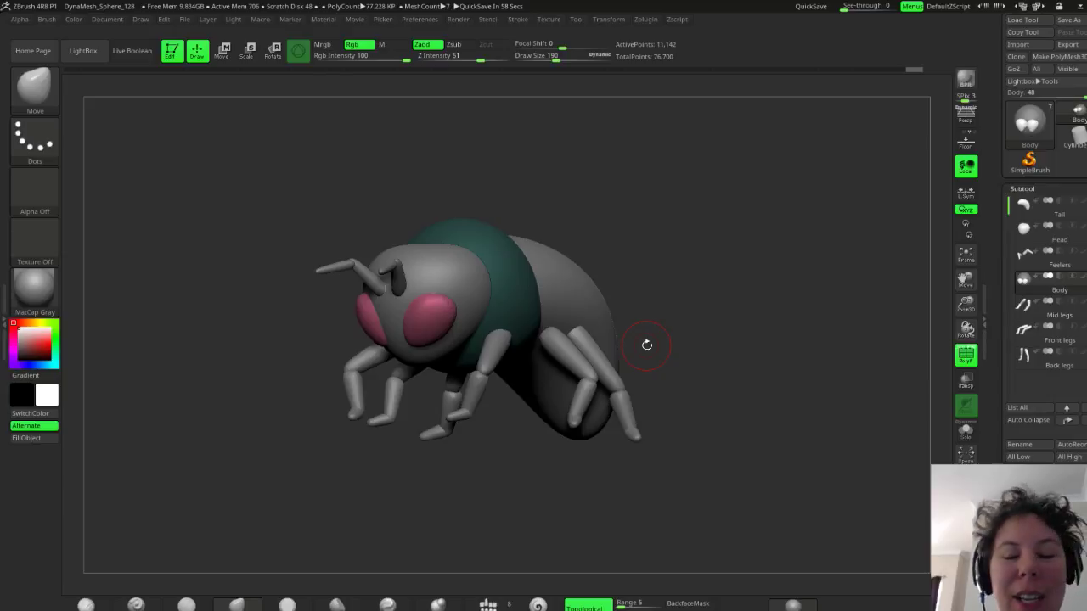
drag(711, 319, 651, 350)
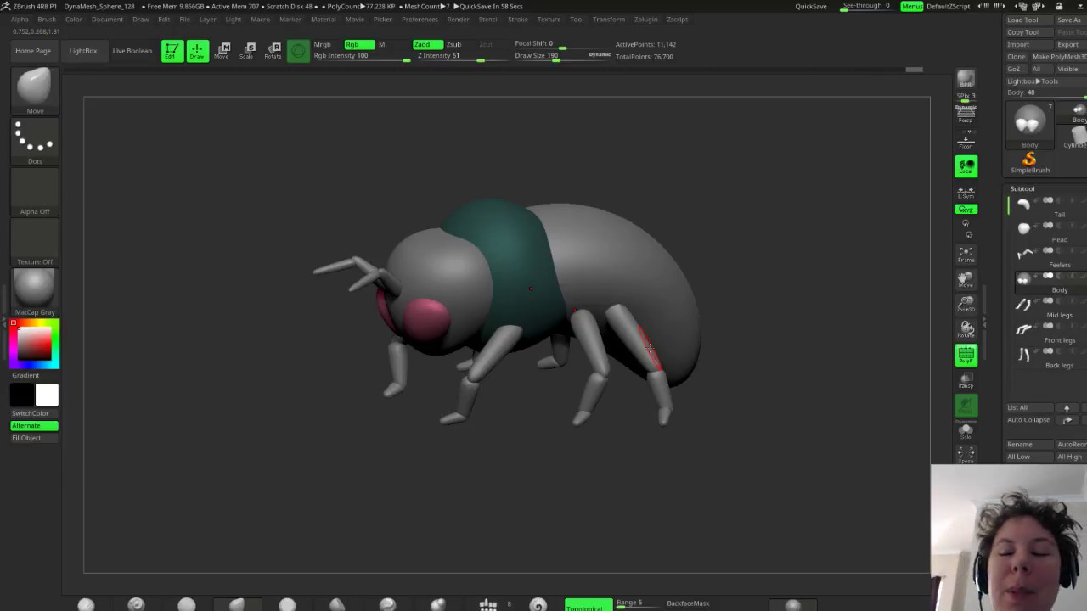
drag(706, 267, 739, 260)
drag(621, 317, 710, 296)
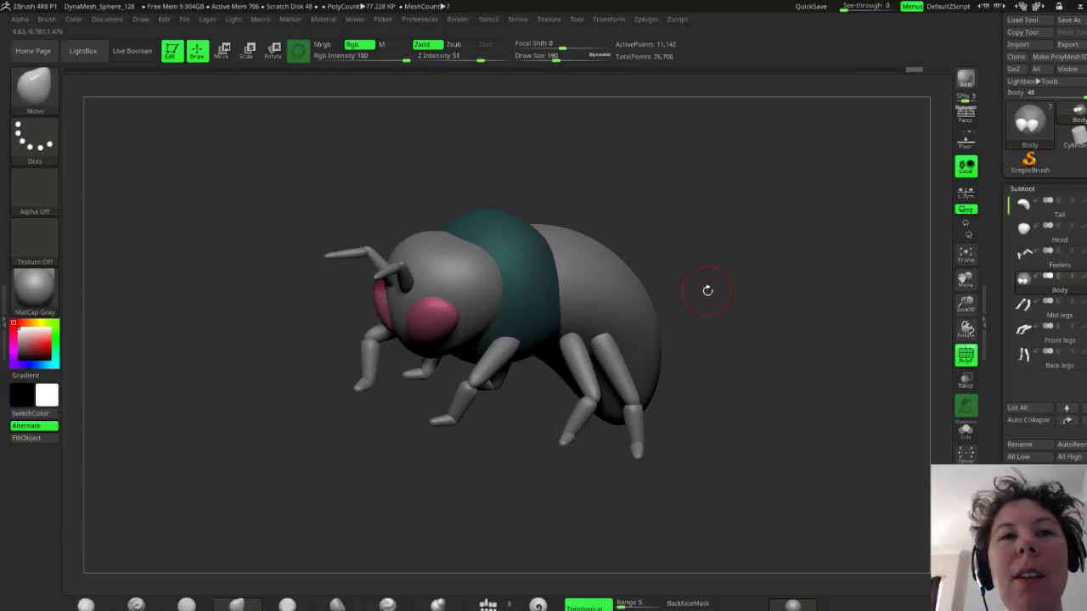
drag(725, 317, 706, 305)
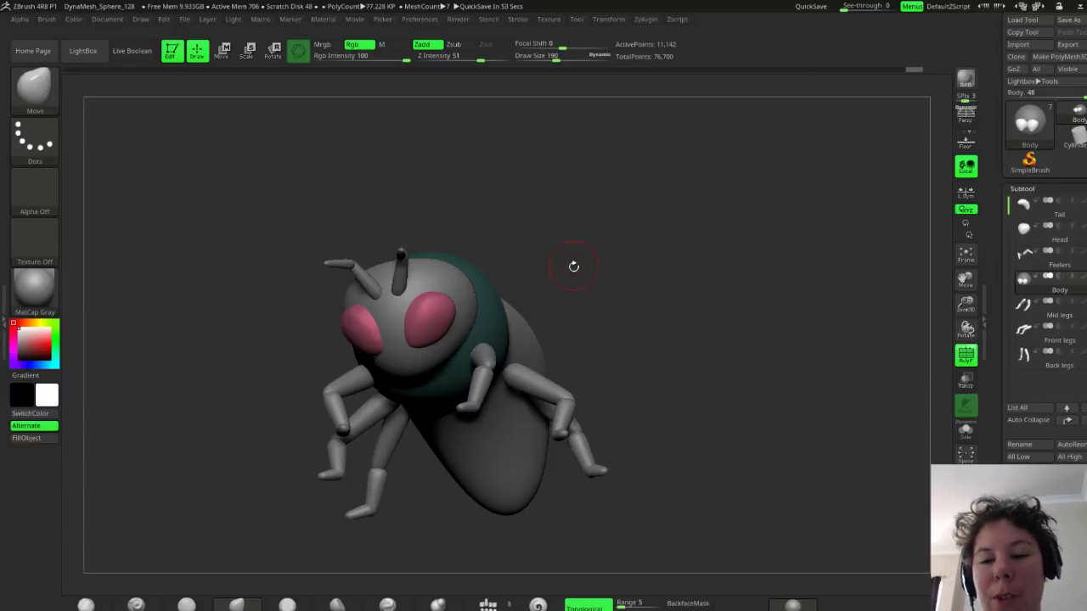
drag(572, 266, 710, 289)
mouse_move(615, 332)
mouse_down()
mouse_move(626, 298)
mouse_move(620, 329)
mouse_move(634, 315)
mouse_move(662, 315)
mouse_move(670, 289)
mouse_move(660, 311)
mouse_move(610, 333)
mouse_up()
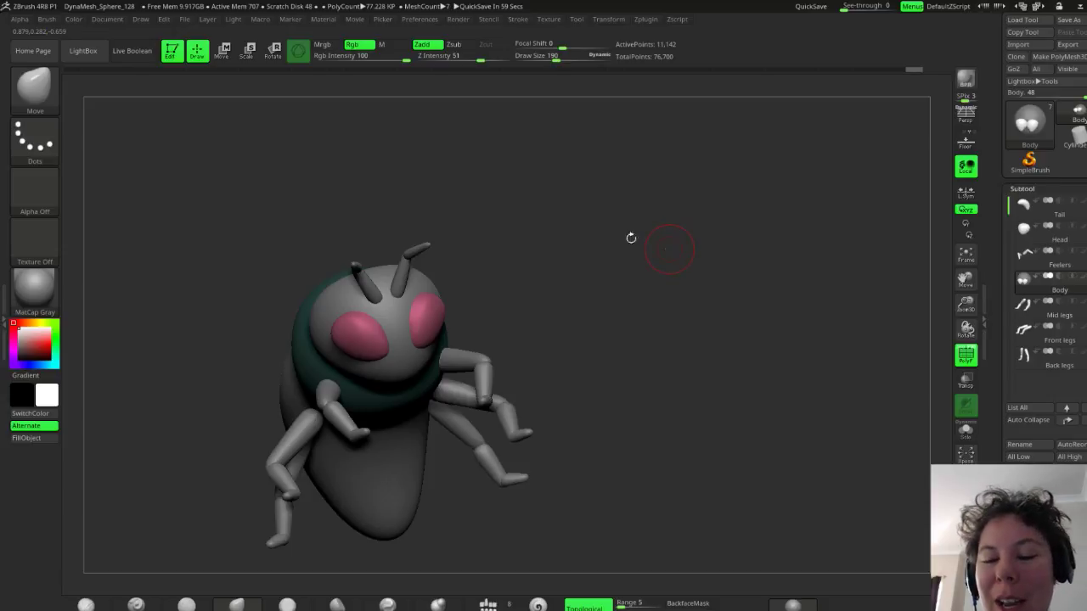
Refine the outer and upper edges of the eyes with the Move brush and smooth them against the head
mouse_move(592, 349)
mouse_down()
mouse_move(670, 310)
mouse_move(679, 342)
mouse_move(699, 323)
mouse_move(643, 342)
mouse_move(590, 329)
mouse_up()
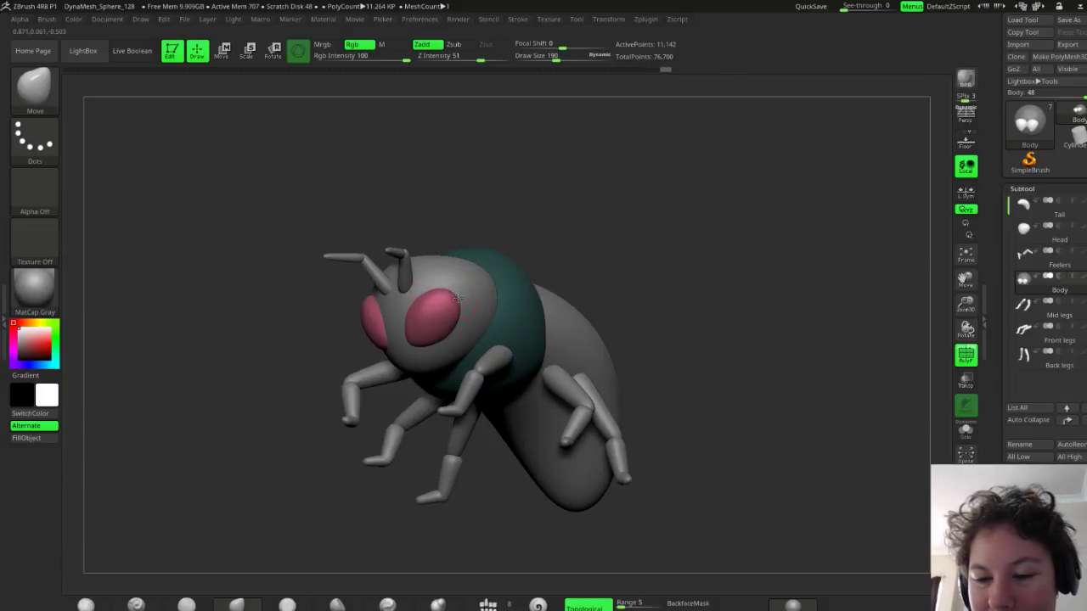
drag(614, 303, 458, 298)
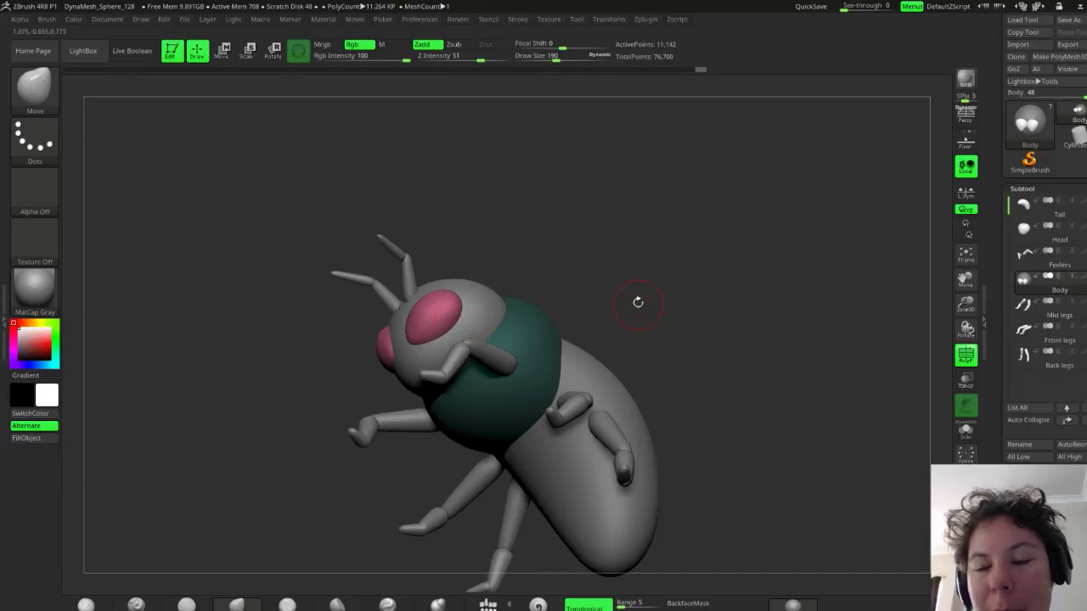
drag(638, 302, 649, 306)
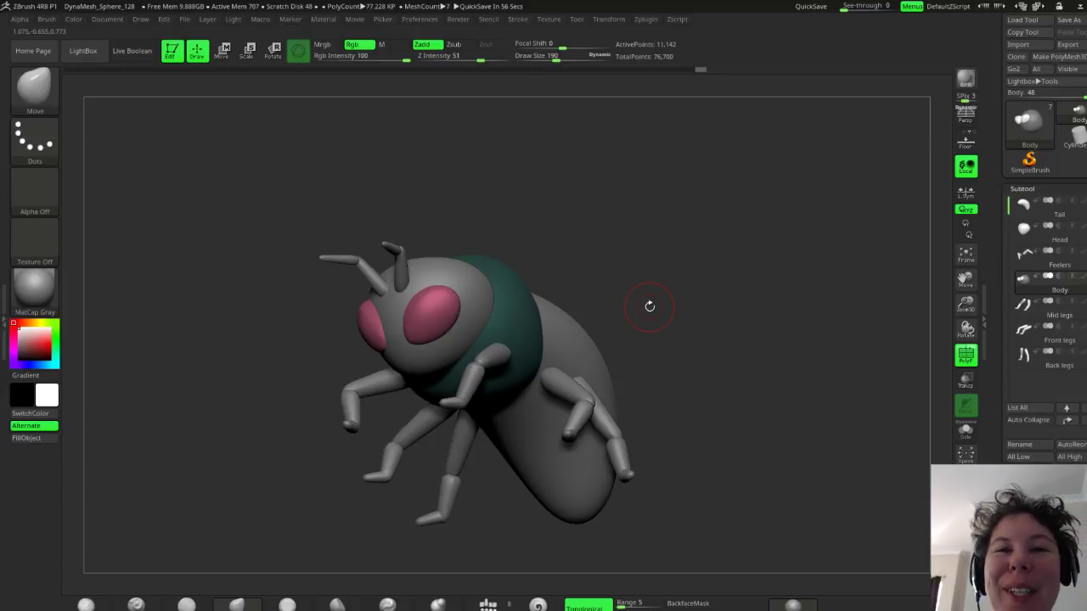
drag(594, 271, 597, 236)
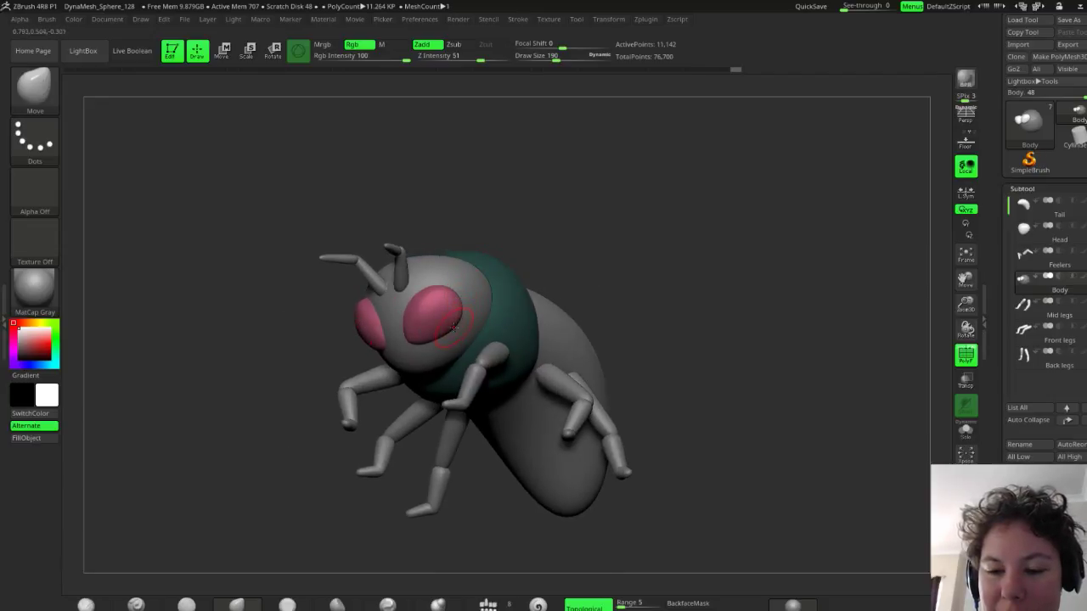
key(shift)
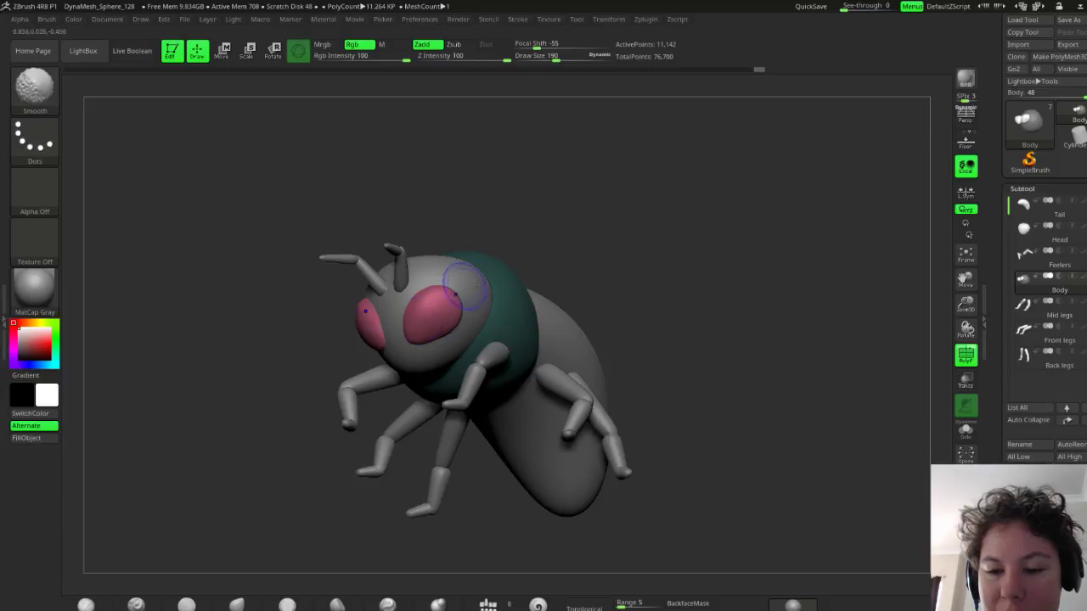
mouse_move(591, 289)
mouse_down()
mouse_move(641, 263)
mouse_move(560, 280)
mouse_move(598, 272)
mouse_up()
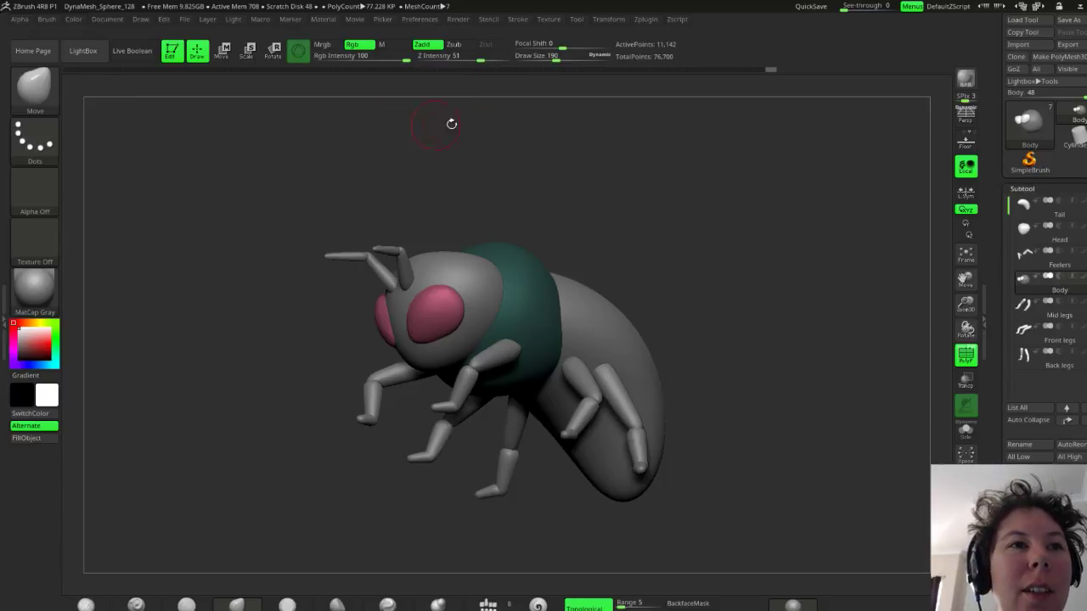
Reshape the outline of the eyes with the Move brush, pulling in their inner edges and rounding them against the sides of the head
drag(594, 252, 622, 263)
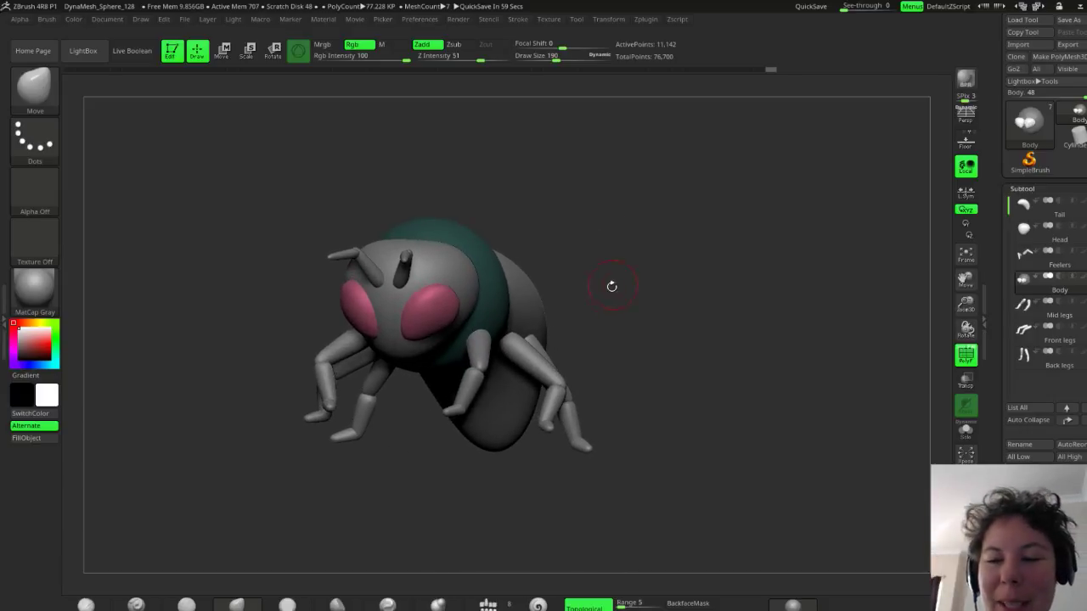
drag(611, 286, 636, 278)
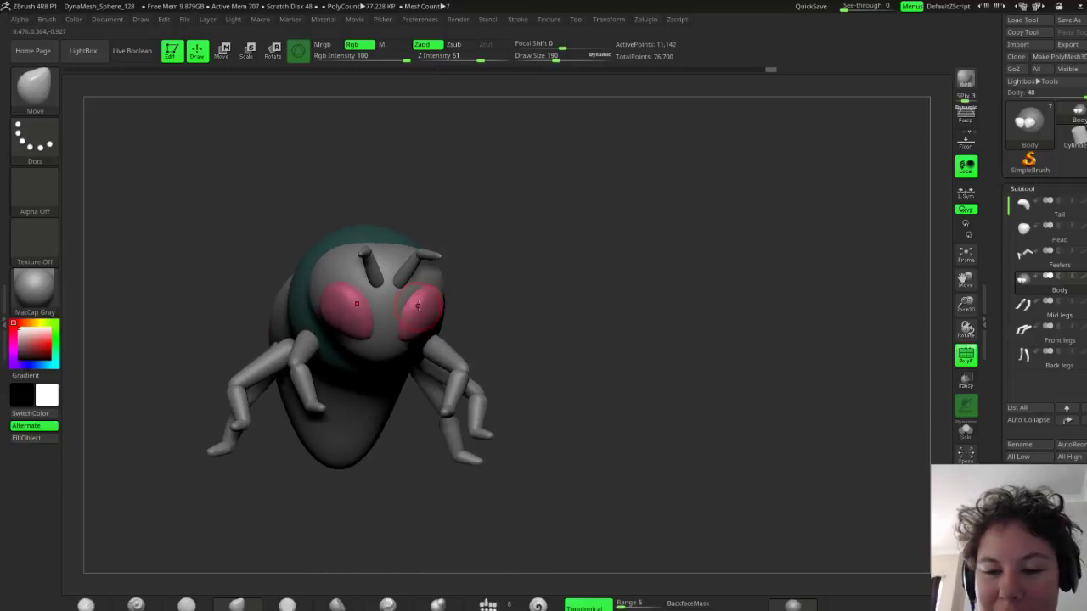
drag(548, 278, 512, 259)
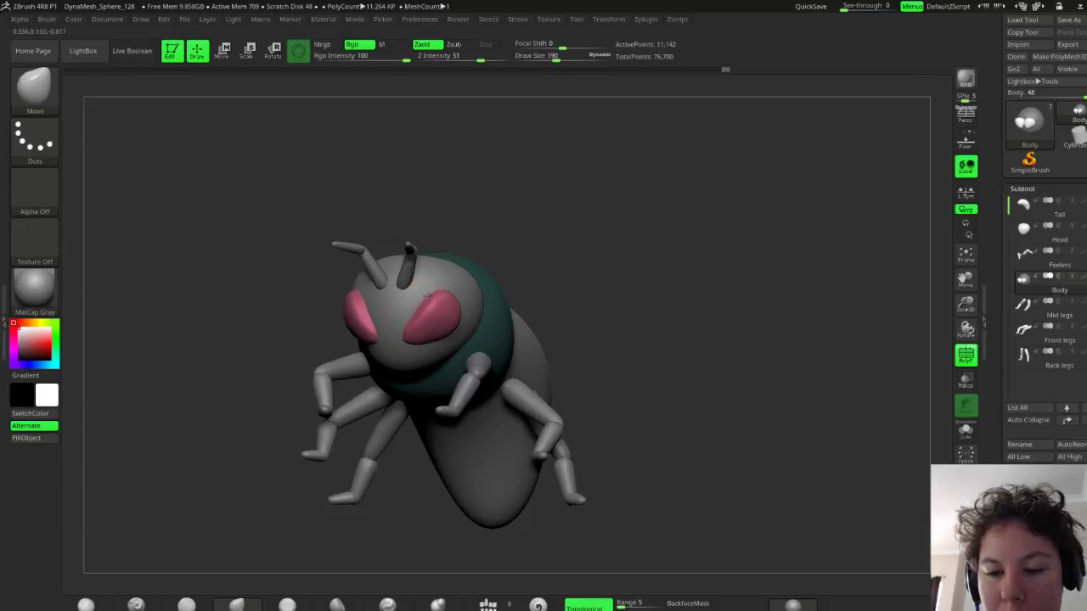
drag(603, 310, 458, 321)
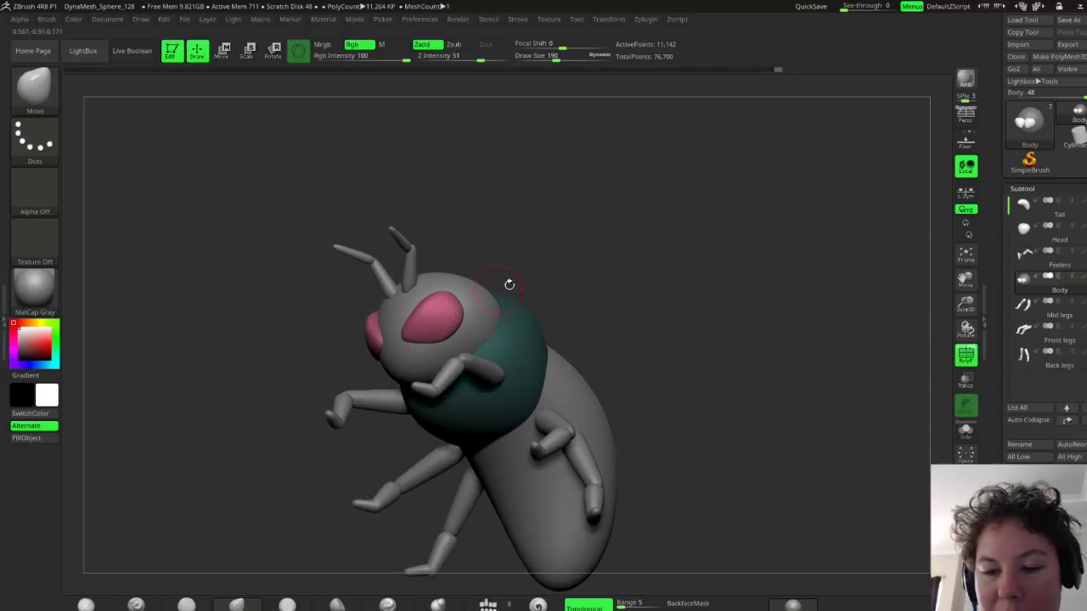
drag(510, 283, 425, 295)
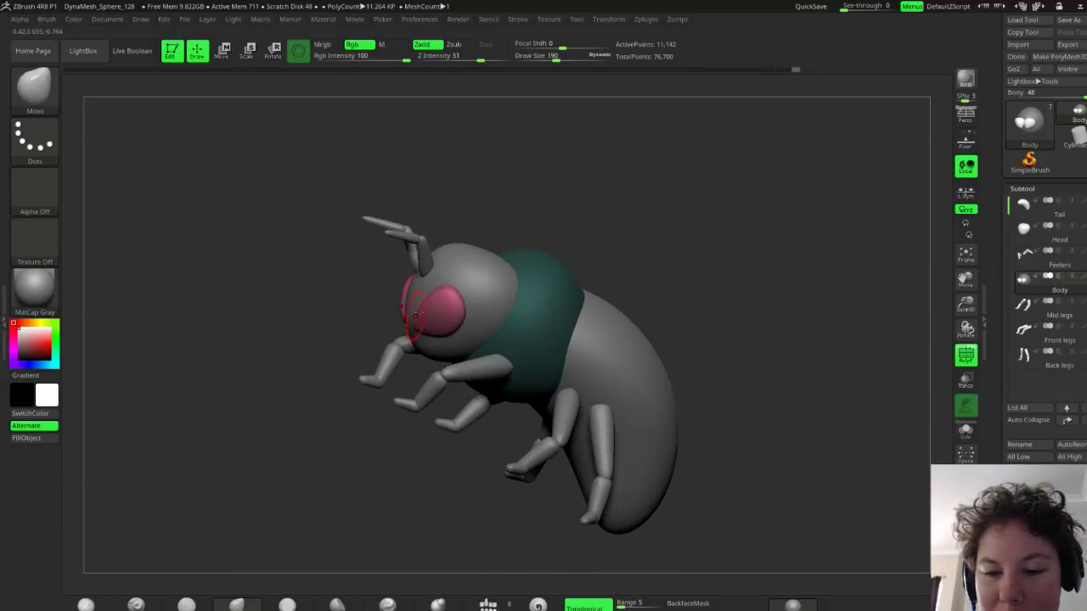
mouse_move(620, 288)
mouse_down()
mouse_move(702, 285)
mouse_move(678, 290)
mouse_move(704, 295)
mouse_move(675, 280)
mouse_move(652, 241)
mouse_move(612, 267)
mouse_move(631, 291)
mouse_up()
Rotate the eyes in the front view so they stand more upright on the head
key(w)
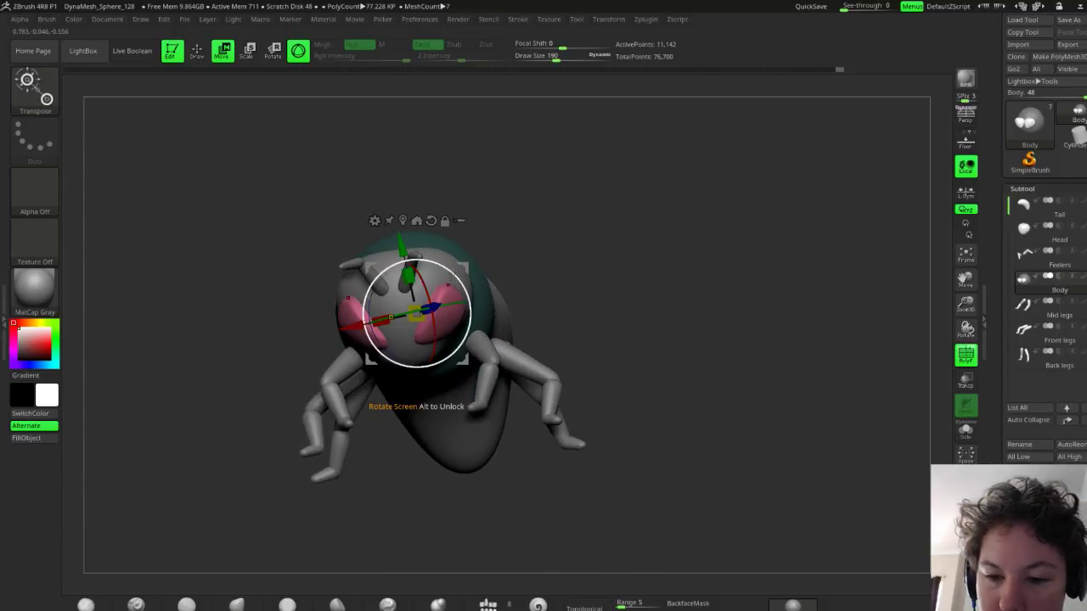
drag(455, 276, 442, 264)
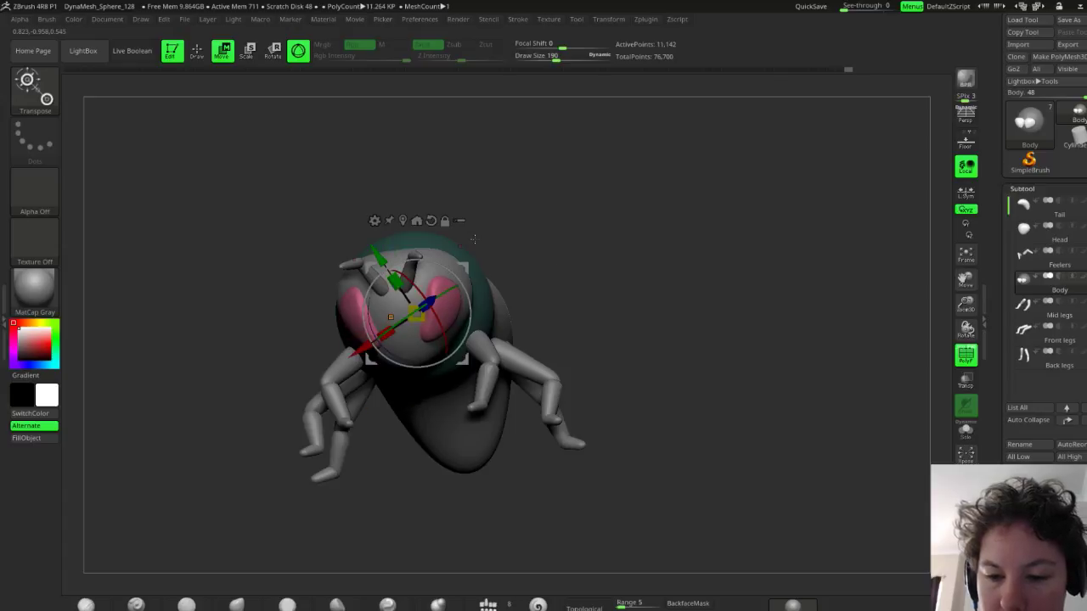
drag(624, 255, 565, 282)
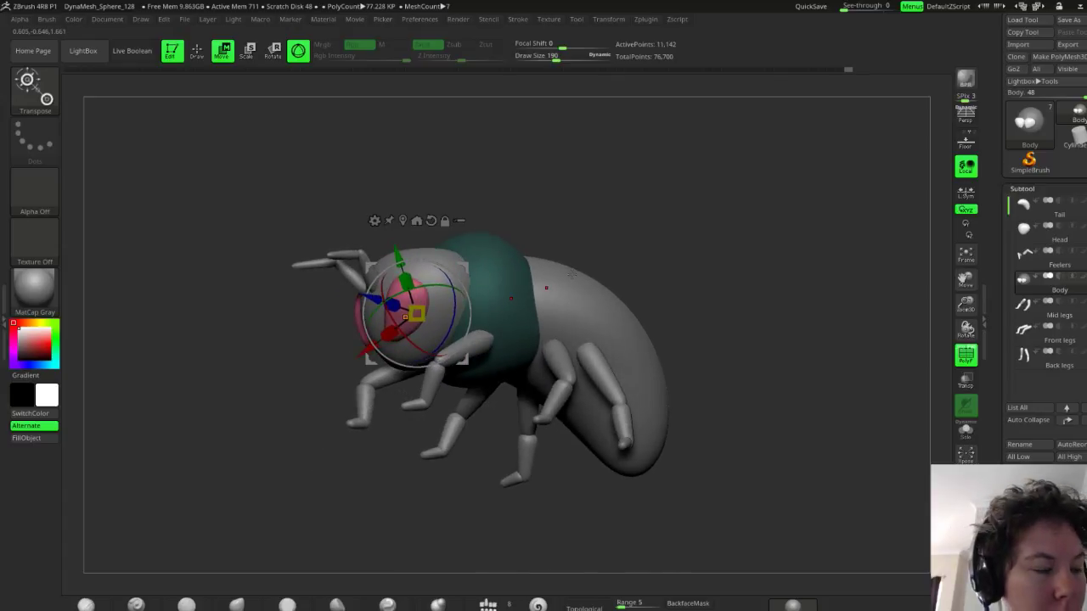
Refine the lower tips and rear edges of the rotated eyes with the Move brush
key(q)
mouse_move(633, 249)
mouse_down()
mouse_move(645, 250)
mouse_move(599, 273)
mouse_move(671, 277)
mouse_move(604, 297)
mouse_move(497, 250)
mouse_up()
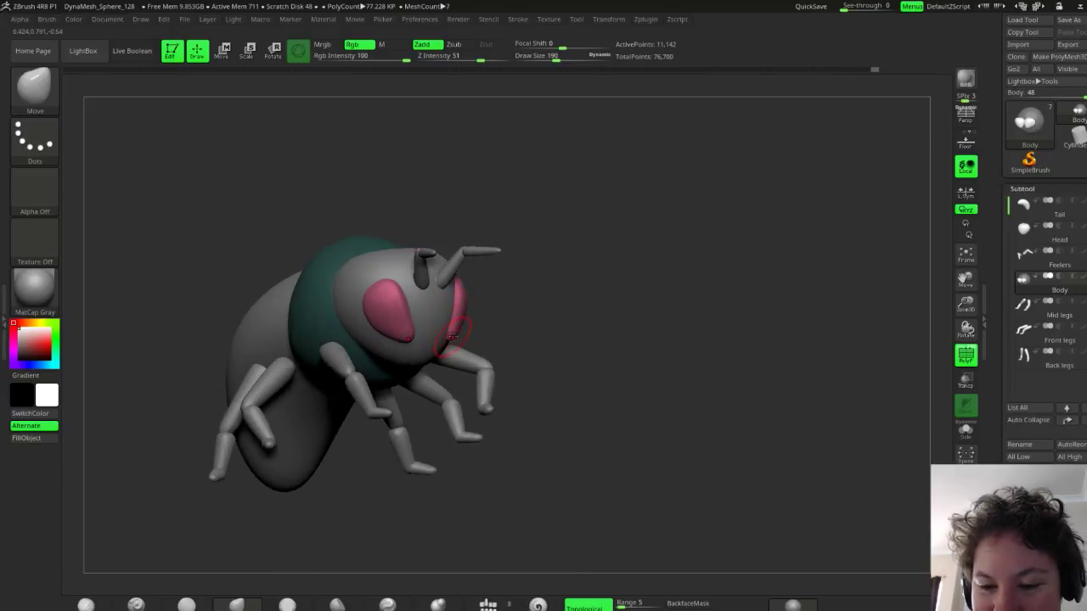
drag(563, 323, 474, 327)
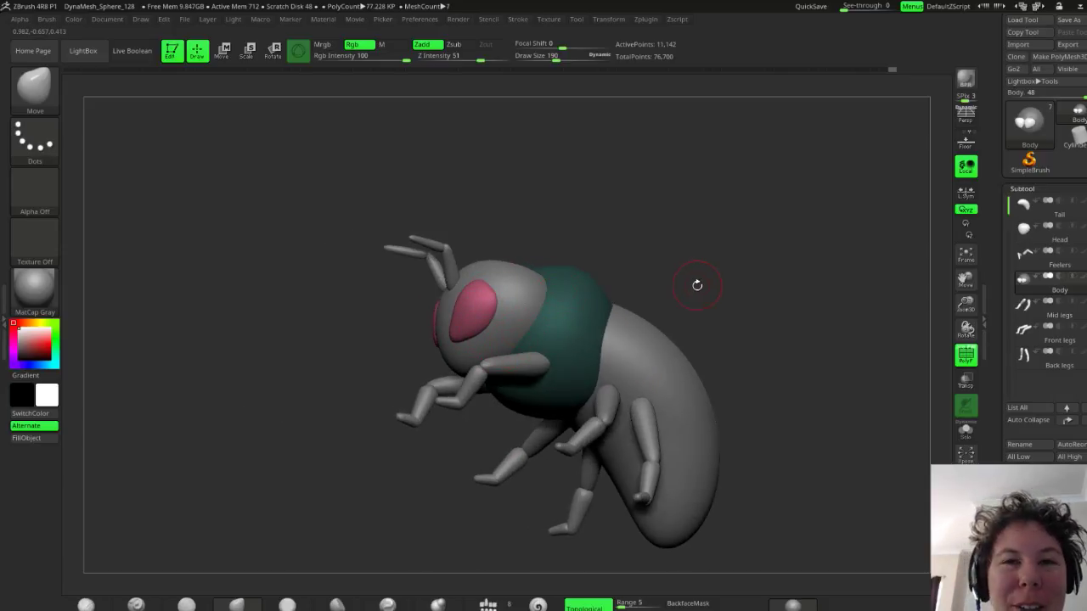
mouse_move(688, 289)
mouse_down()
mouse_move(669, 251)
mouse_move(674, 277)
mouse_up()
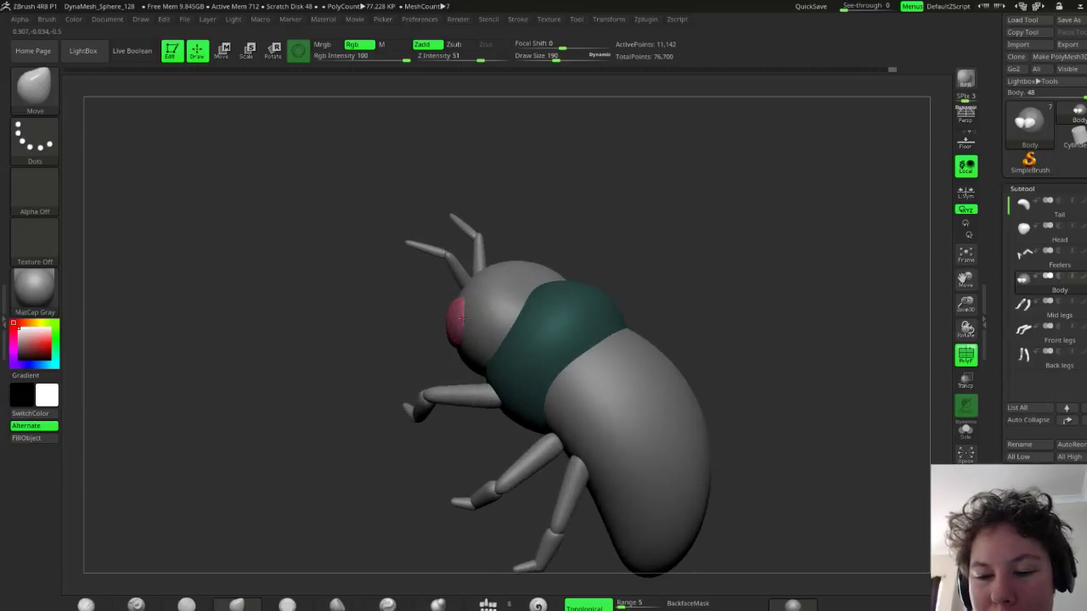
drag(462, 318, 461, 305)
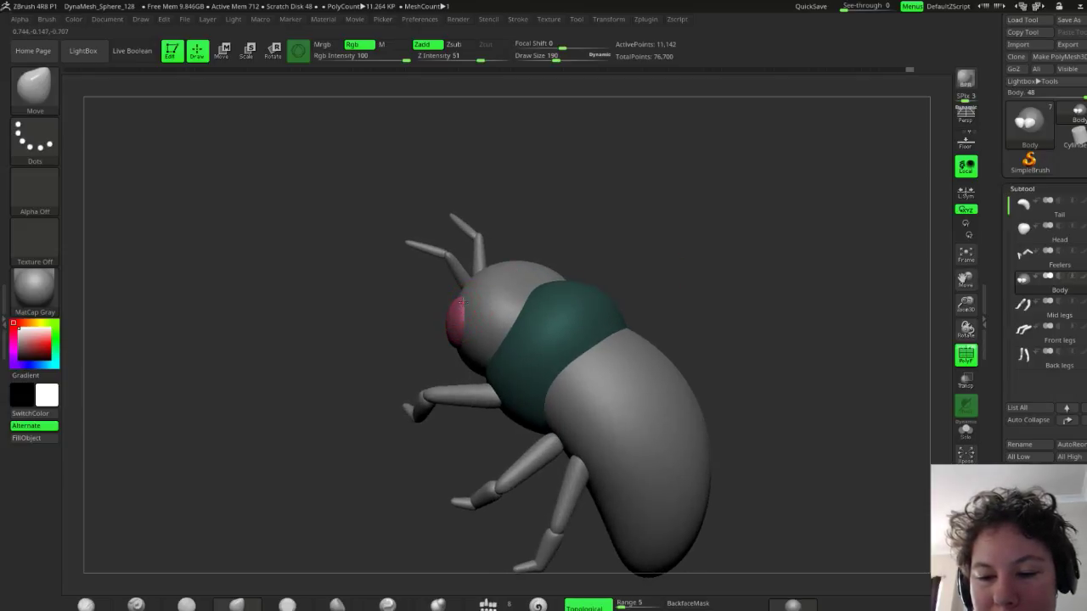
drag(640, 275, 629, 247)
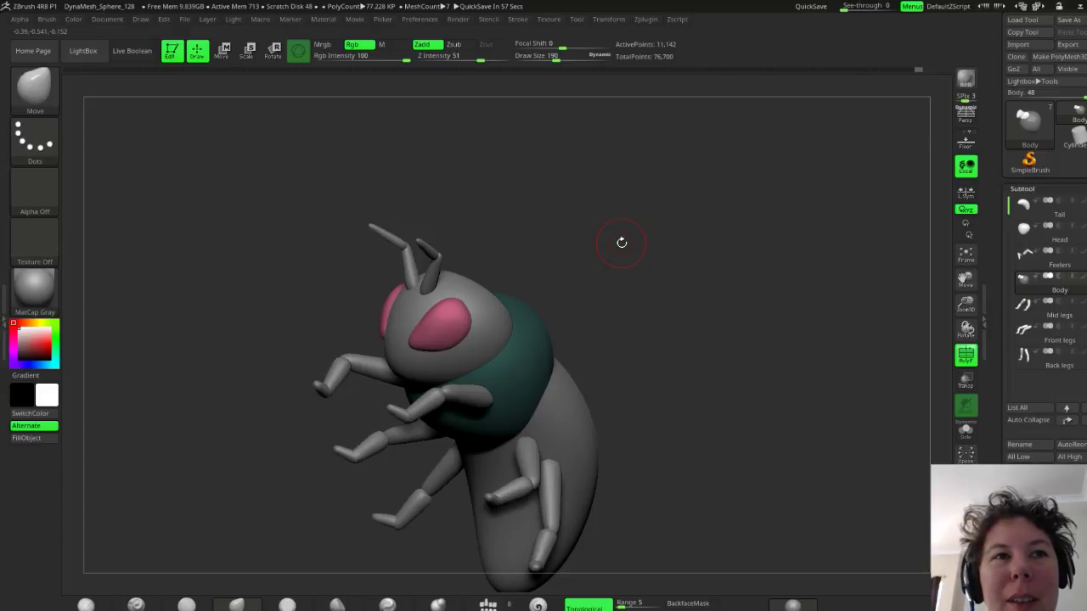
Adjust the rear edges of the eyes with the Move brush so they follow the curve of the head in side view
mouse_move(527, 245)
mouse_down()
mouse_move(630, 221)
mouse_move(660, 277)
mouse_move(391, 424)
mouse_move(420, 413)
mouse_up()
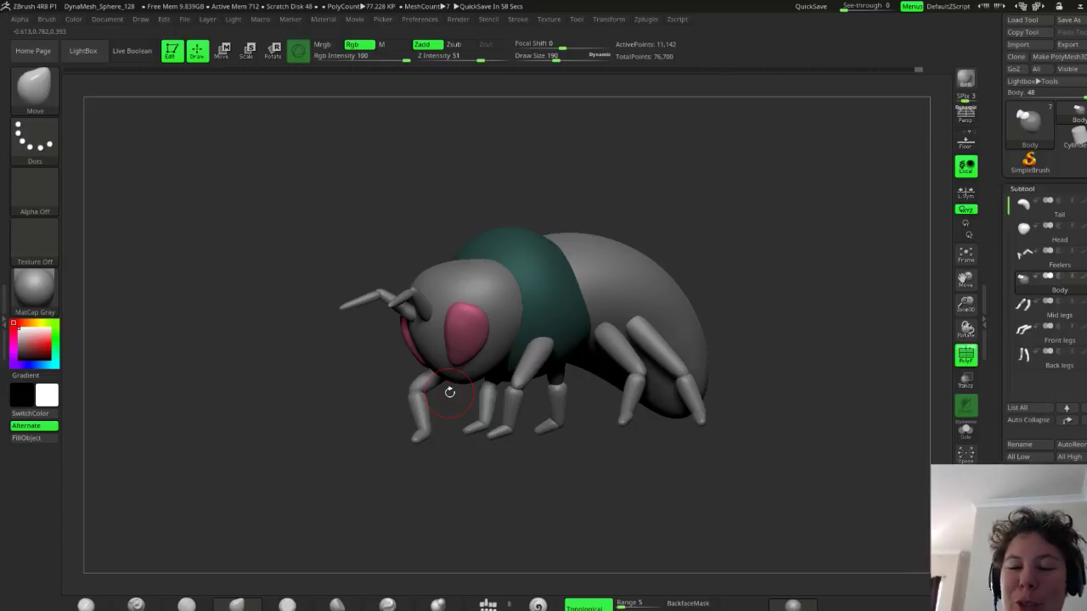
mouse_move(665, 237)
mouse_down()
mouse_move(677, 241)
mouse_move(653, 234)
mouse_move(670, 235)
mouse_up()
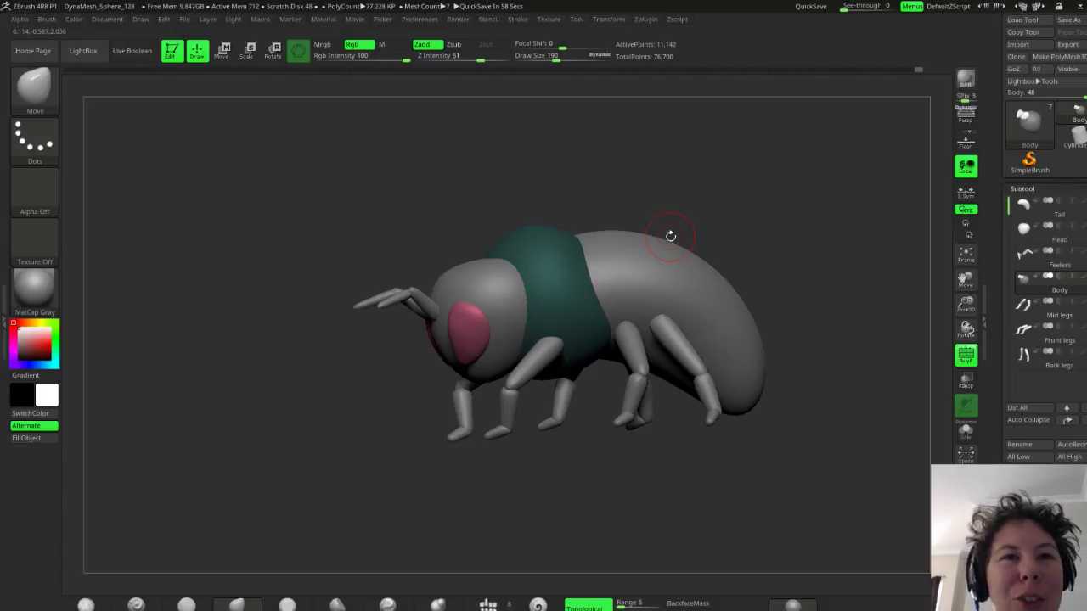
drag(780, 274, 803, 249)
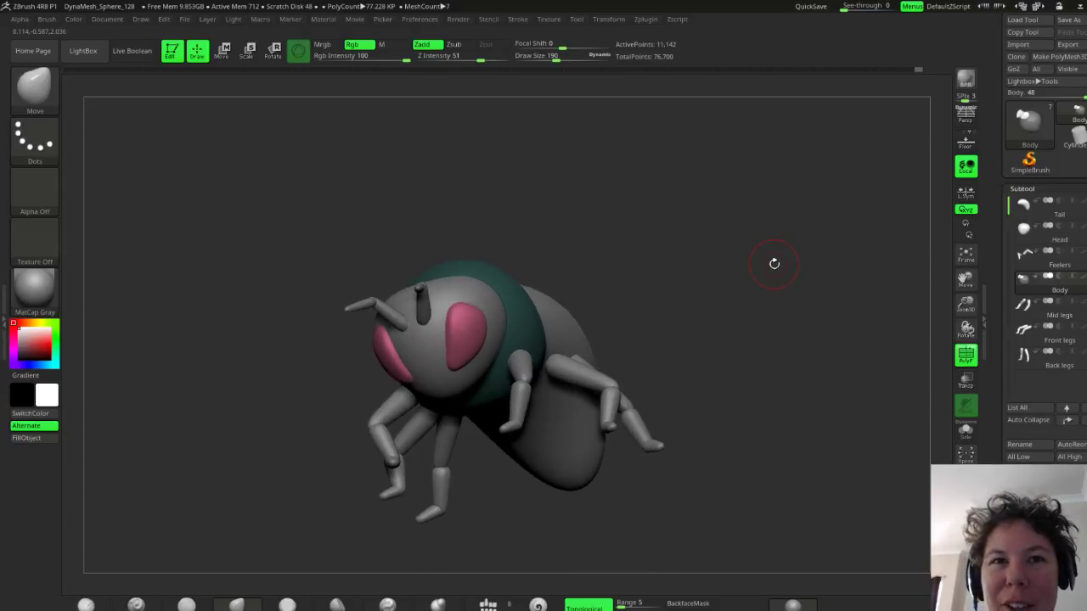
drag(662, 272, 765, 314)
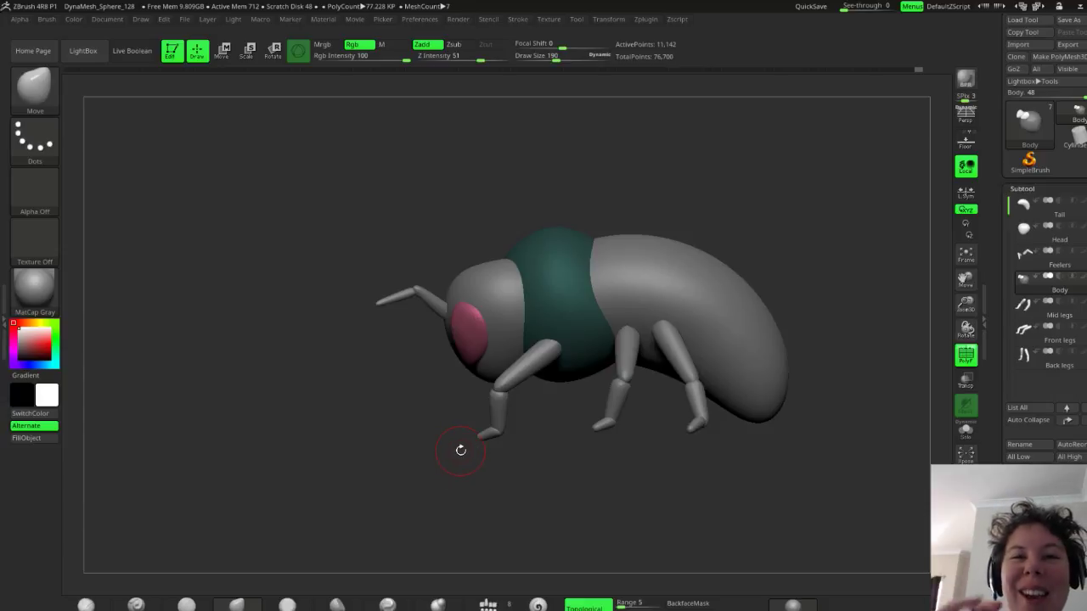
drag(546, 177, 608, 166)
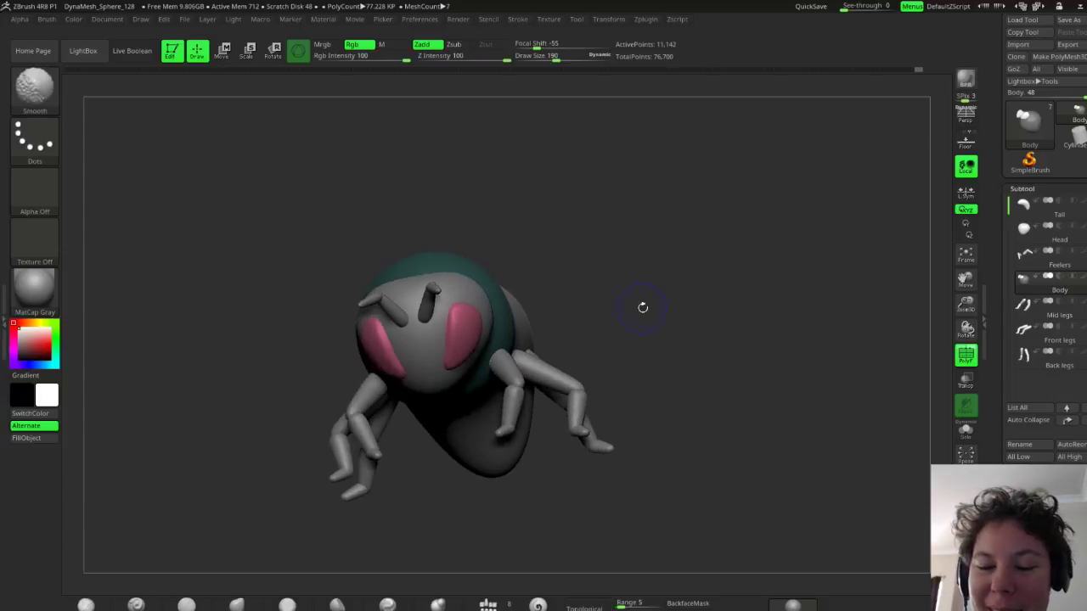
mouse_move(643, 305)
mouse_down()
mouse_move(655, 299)
mouse_move(624, 339)
mouse_move(651, 243)
mouse_move(644, 304)
mouse_up()
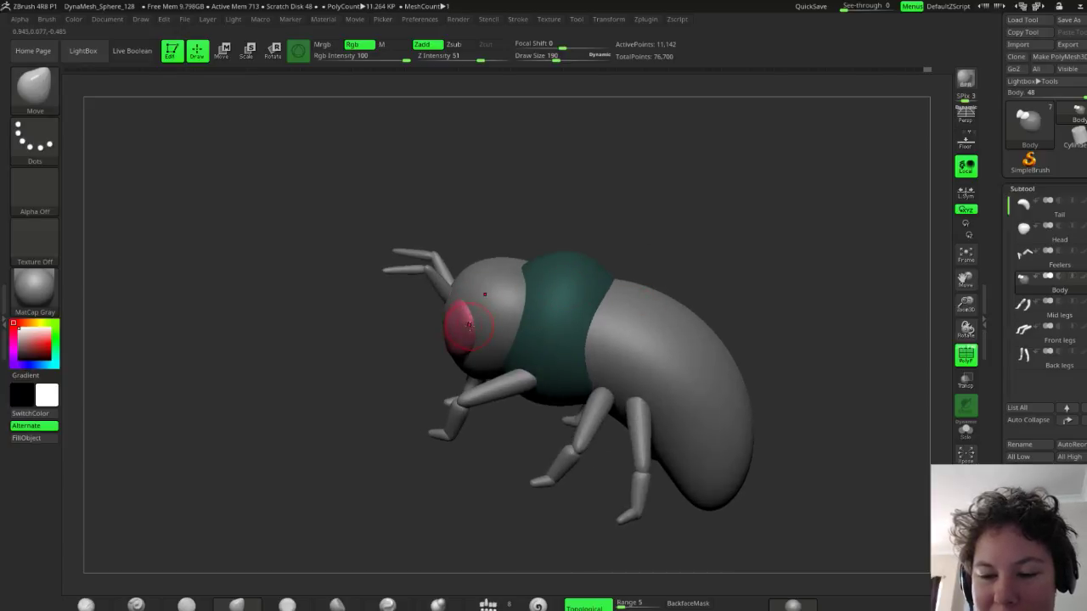
drag(666, 200, 654, 268)
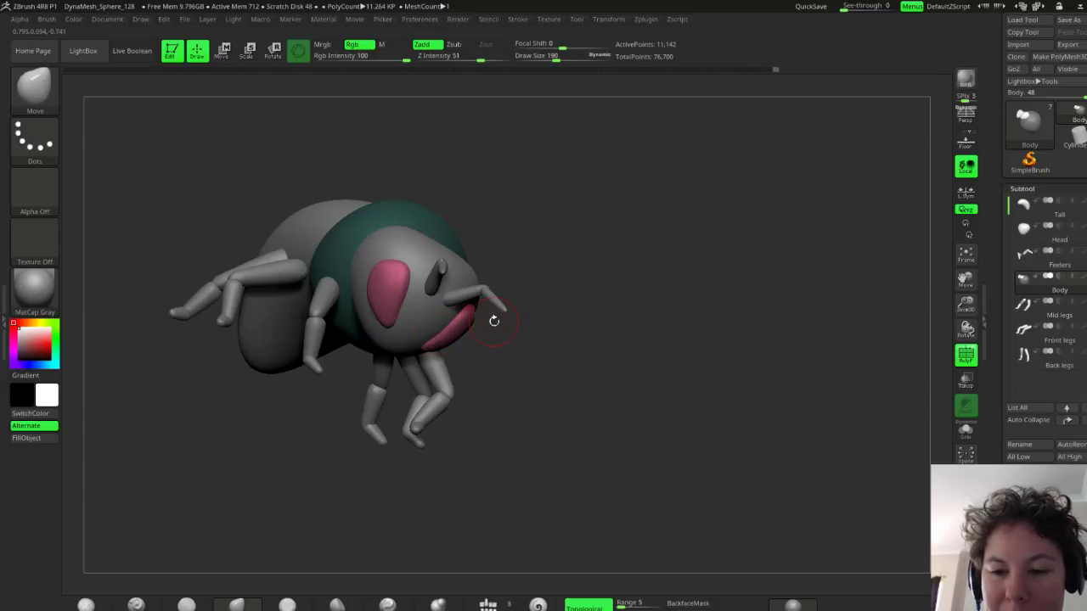
Move the eyes slightly higher on the head with the gizmo
drag(493, 317, 616, 253)
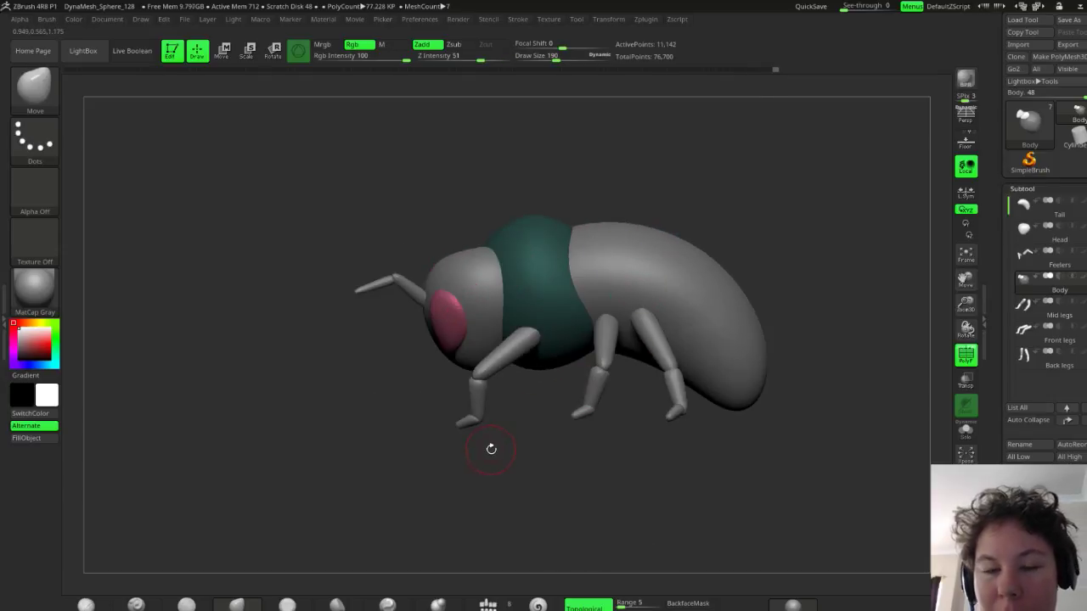
drag(419, 418, 406, 442)
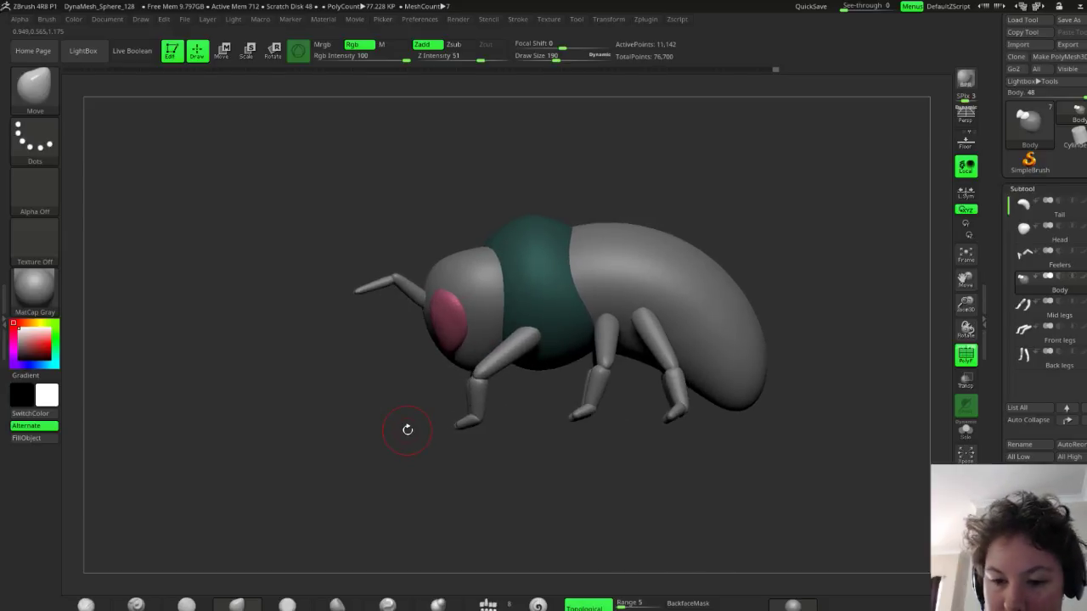
drag(529, 471, 612, 300)
key(w)
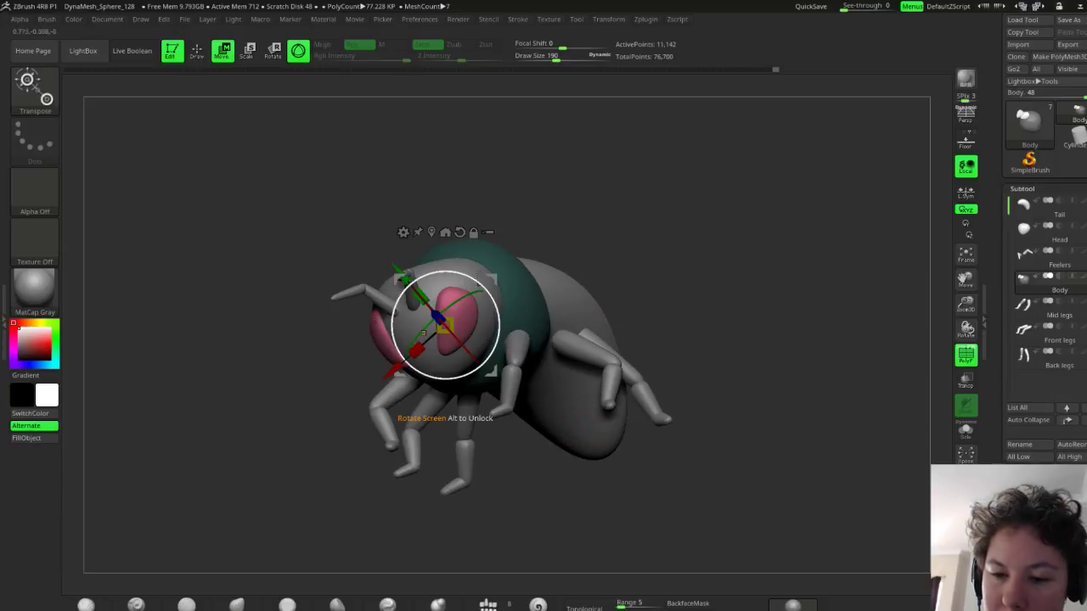
drag(491, 278, 490, 266)
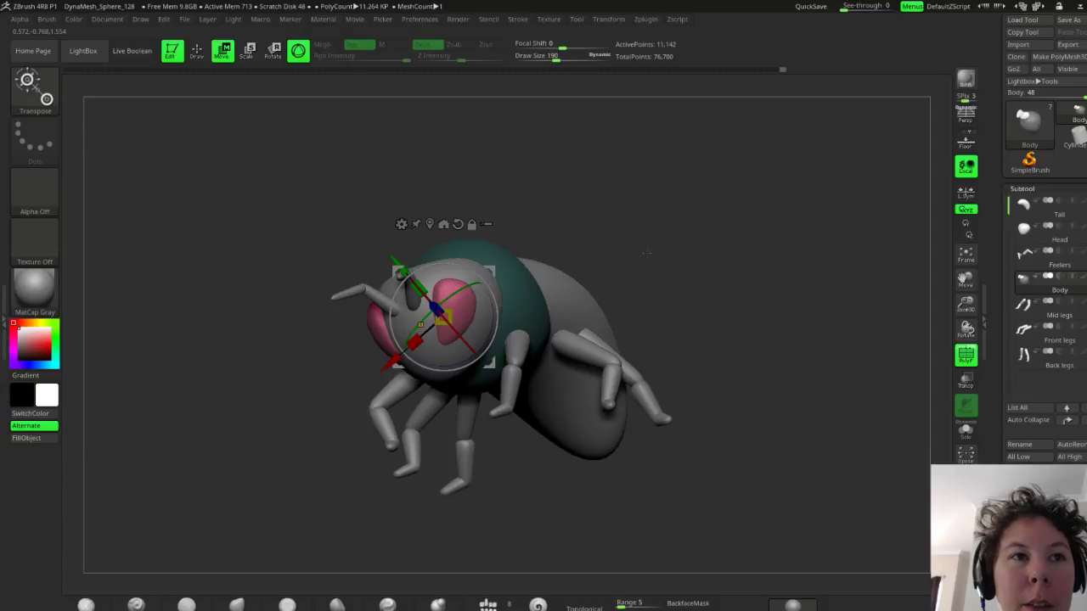
drag(643, 263, 649, 291)
mouse_move(444, 322)
mouse_down()
mouse_move(472, 285)
mouse_move(459, 321)
mouse_up()
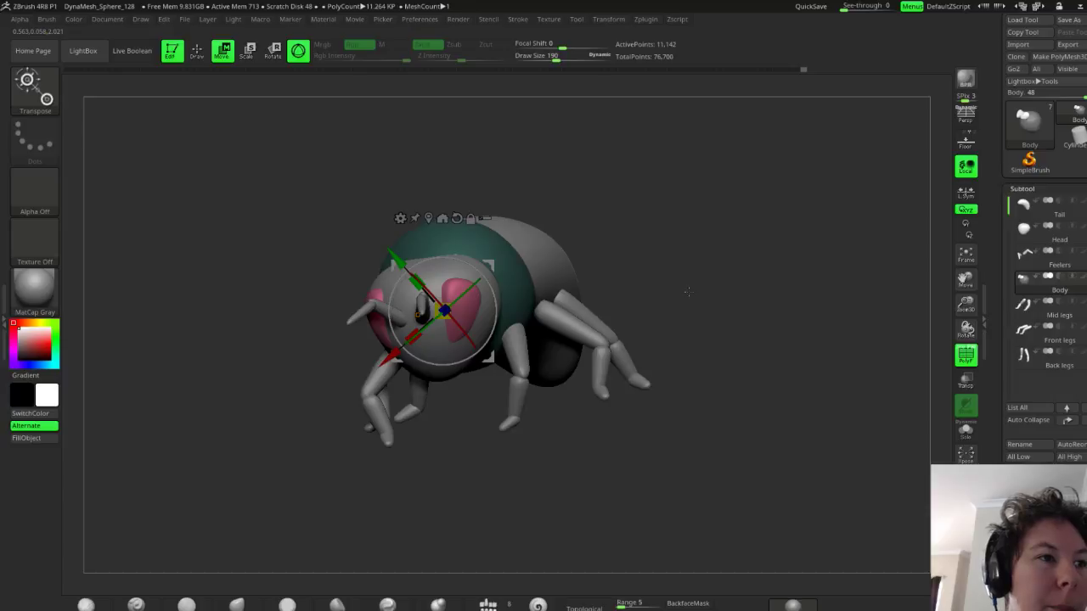
Rotate the raised eyes about the gizmo's Y axis to align them with the surface of the head
mouse_move(688, 291)
mouse_down()
mouse_move(685, 282)
mouse_move(675, 291)
mouse_up()
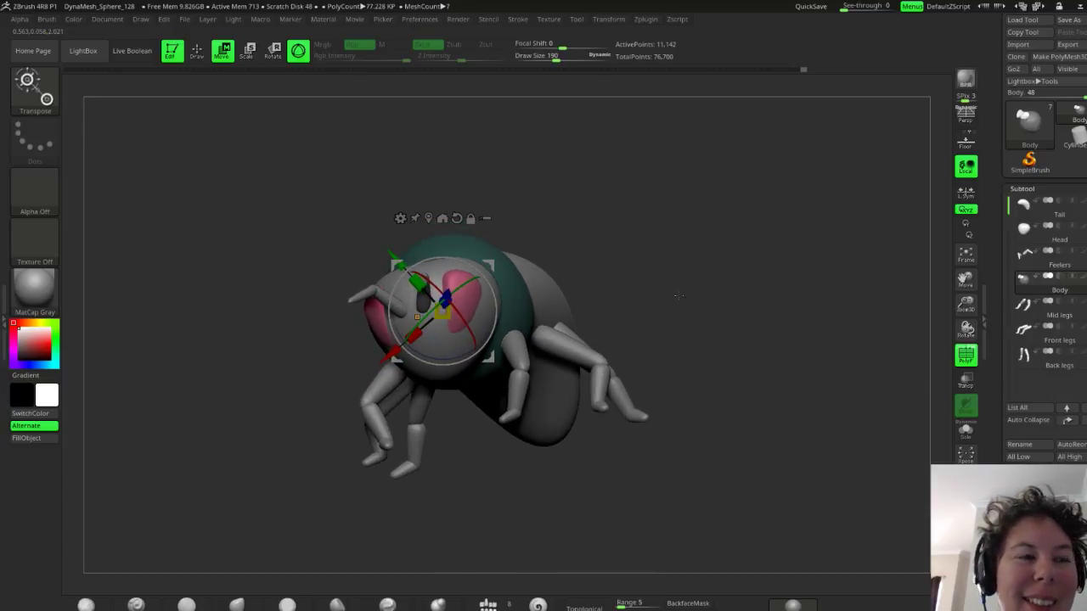
drag(678, 295, 510, 316)
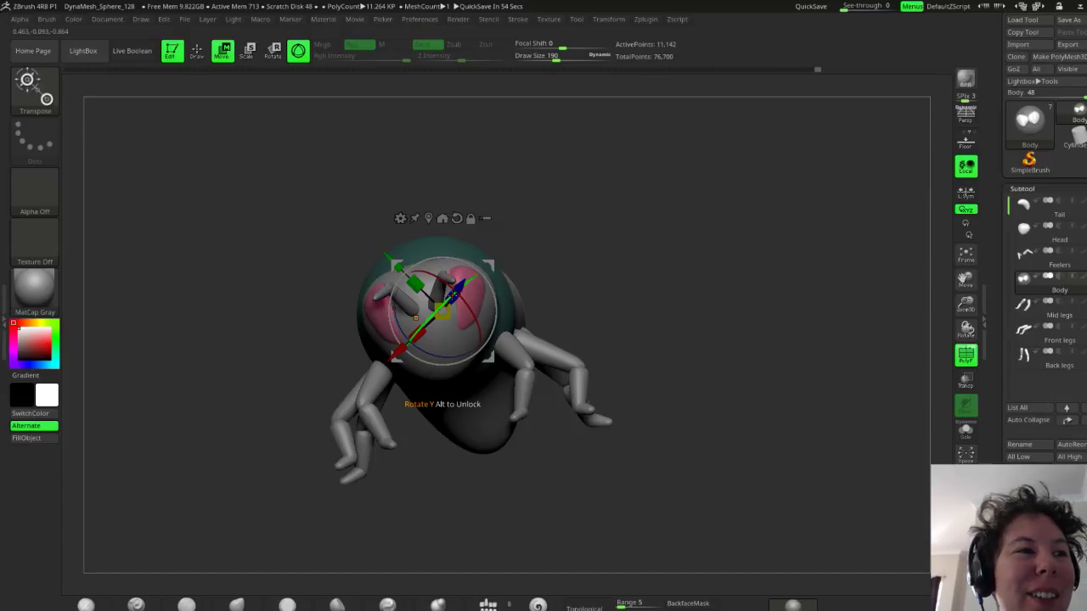
drag(456, 292, 624, 302)
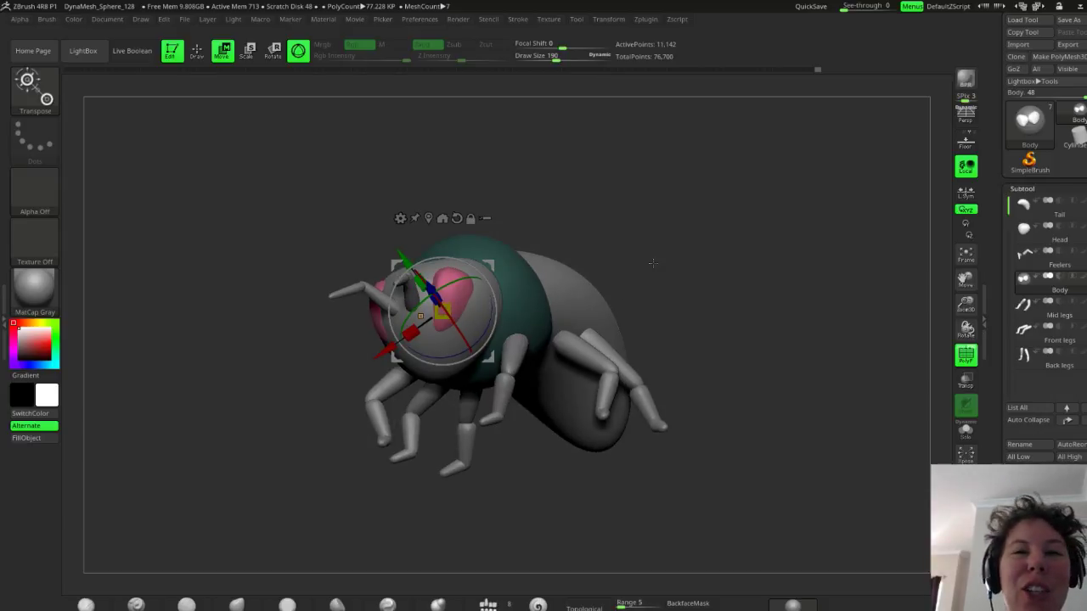
drag(652, 264, 679, 268)
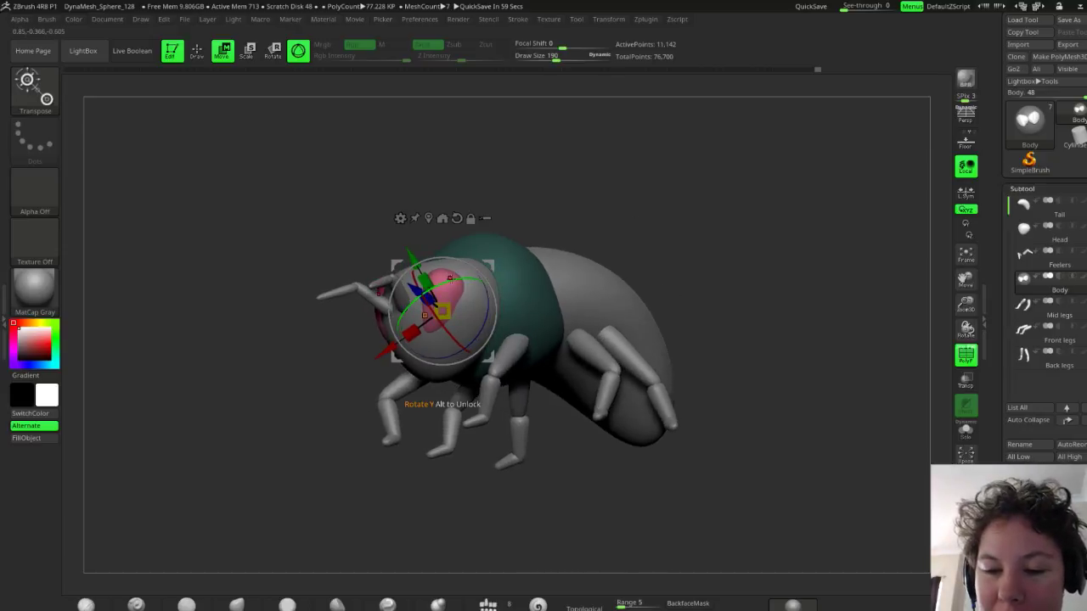
drag(449, 277, 448, 340)
drag(692, 281, 722, 282)
Shape the raised eyes with the Move brush into ovals that are wide above and tapered towards the lower end
key(q)
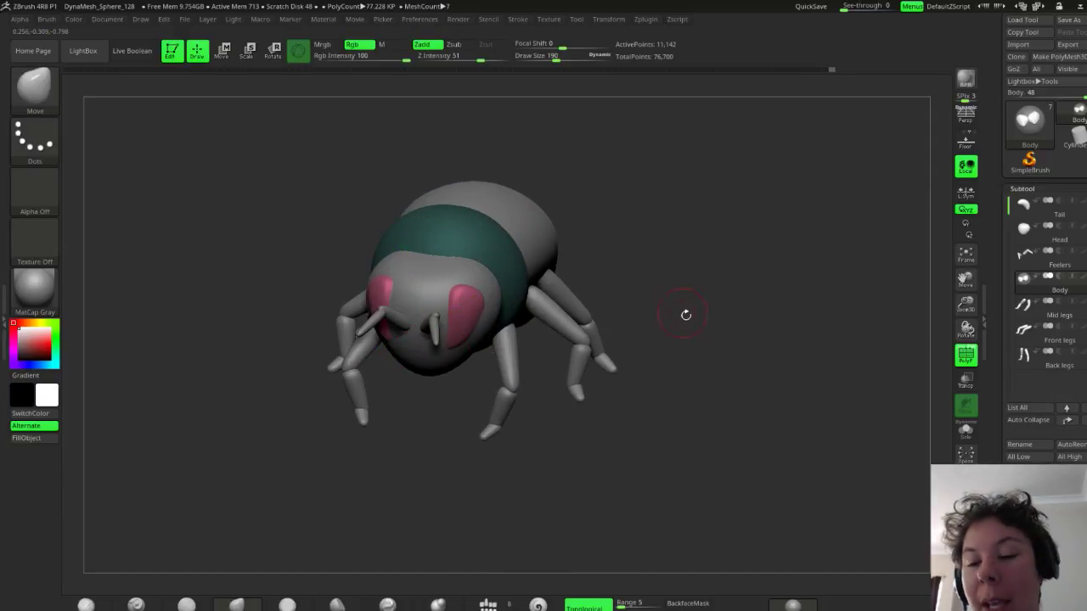
drag(686, 315, 472, 308)
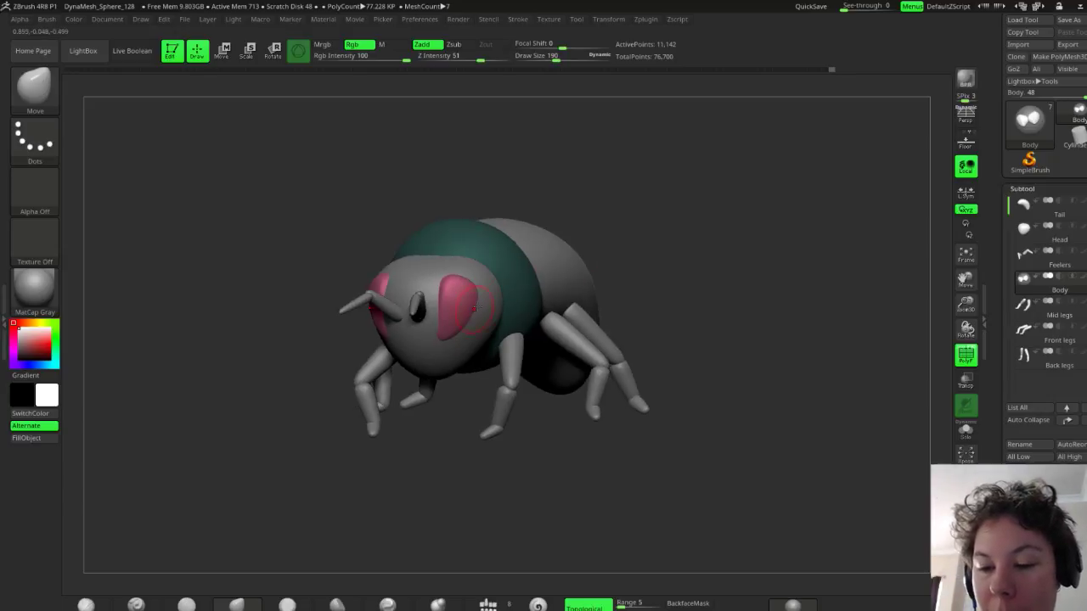
drag(475, 459, 442, 349)
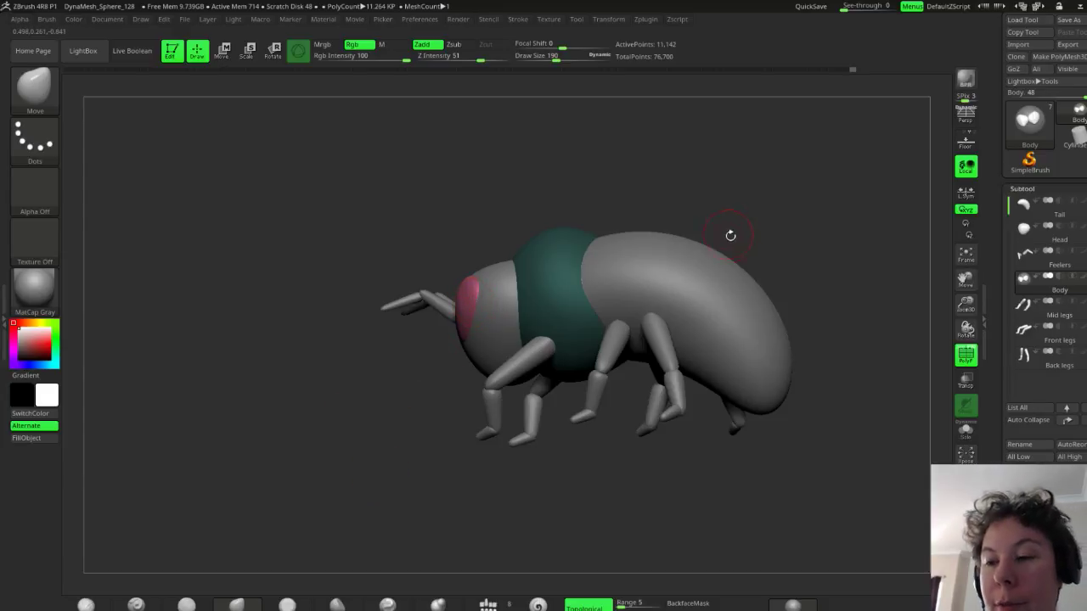
drag(730, 236, 654, 317)
drag(676, 322, 607, 267)
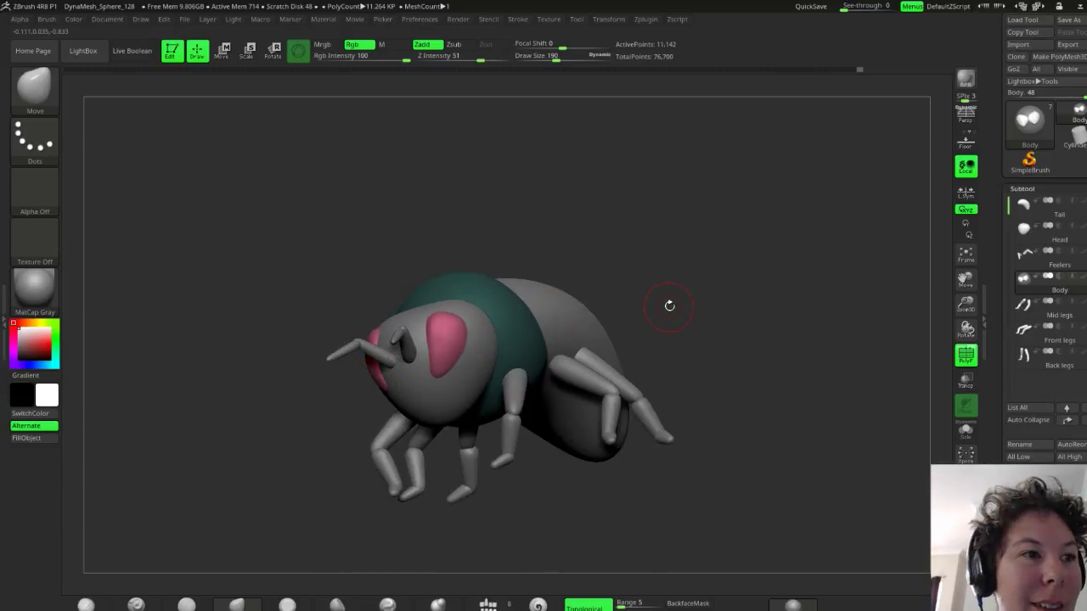
drag(670, 305, 680, 302)
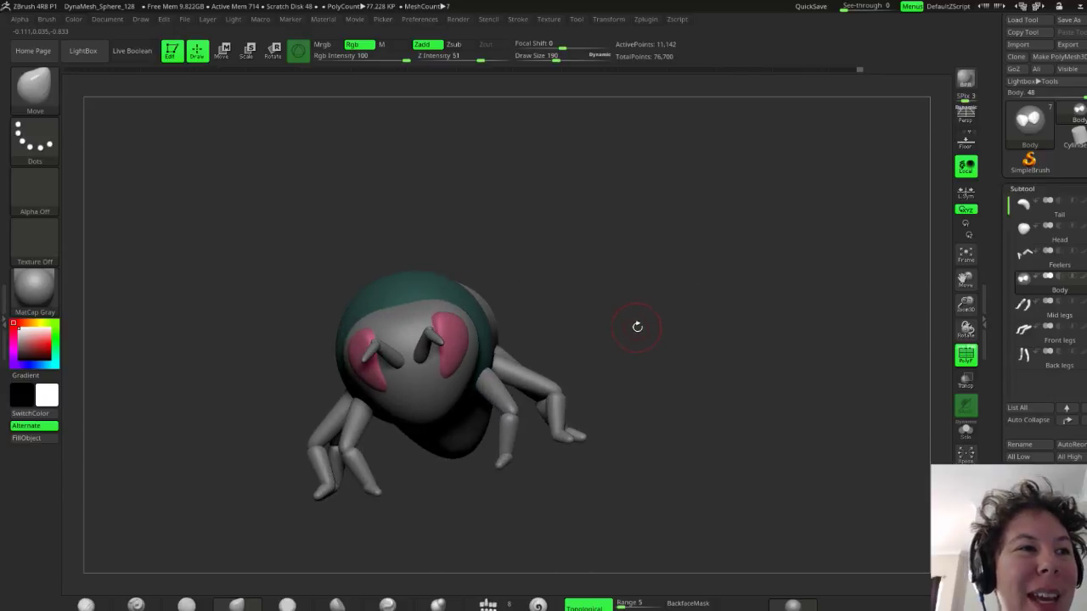
drag(634, 334, 677, 327)
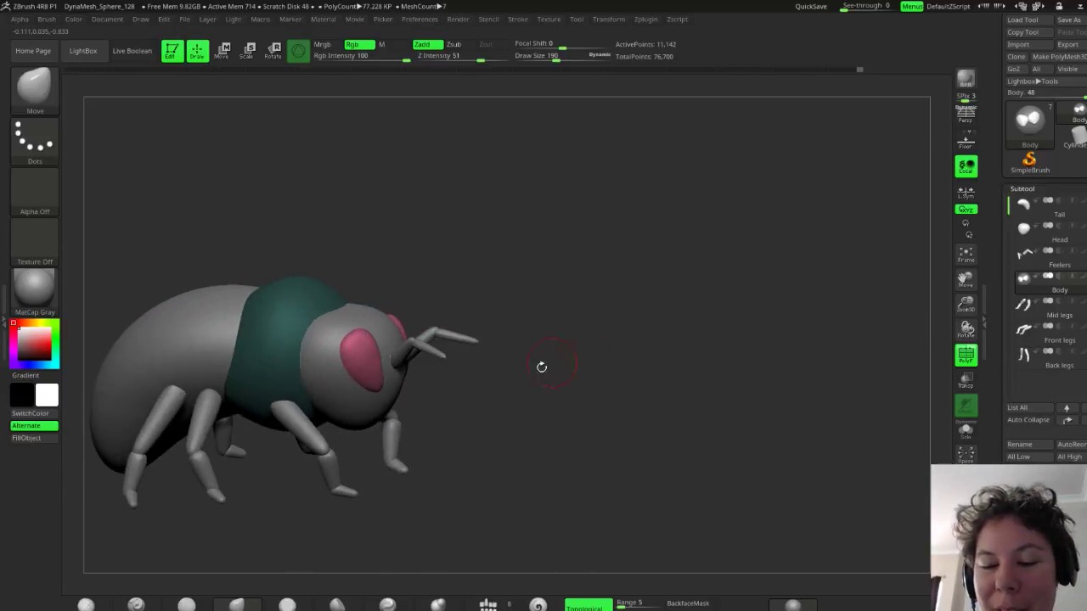
Adjust the placement of the eyes on the head slightly with the gizmo, working from the front view
drag(541, 367, 473, 374)
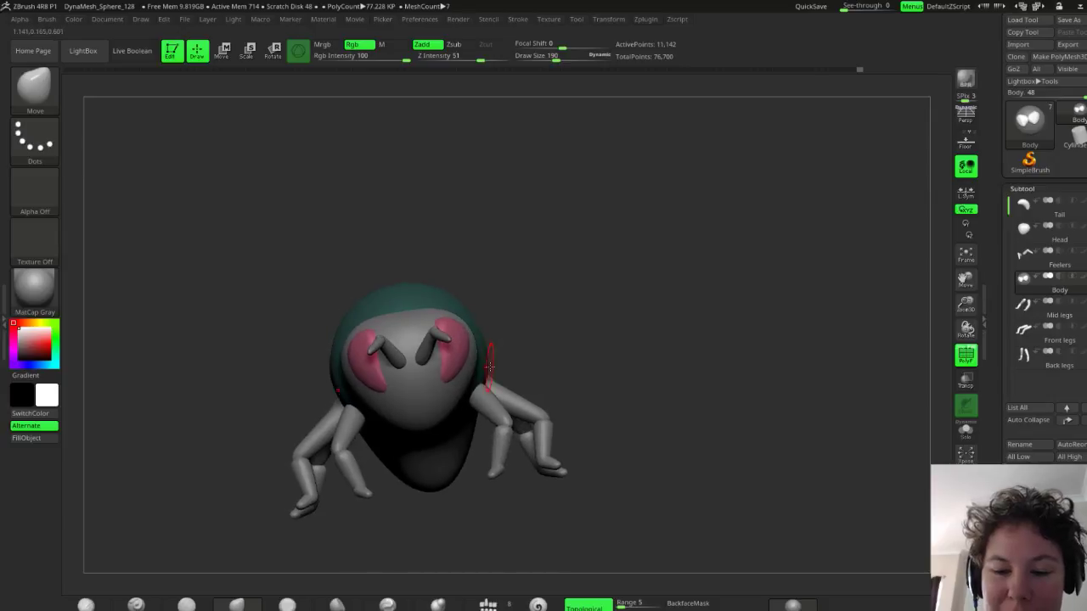
key(w)
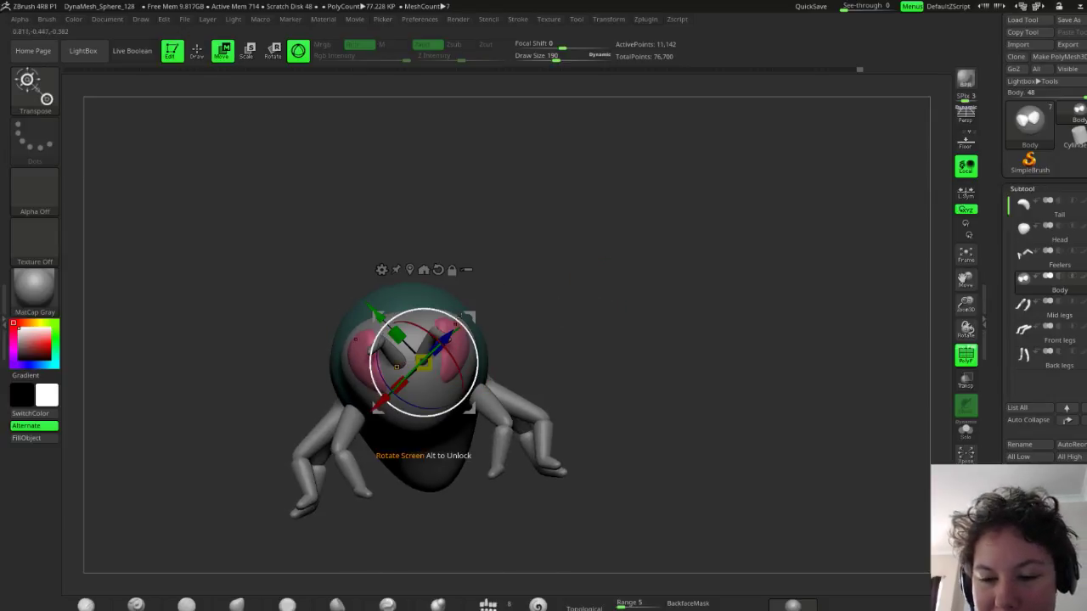
drag(469, 322, 473, 325)
mouse_move(632, 327)
mouse_down()
mouse_move(638, 296)
mouse_move(645, 332)
mouse_move(622, 343)
mouse_up()
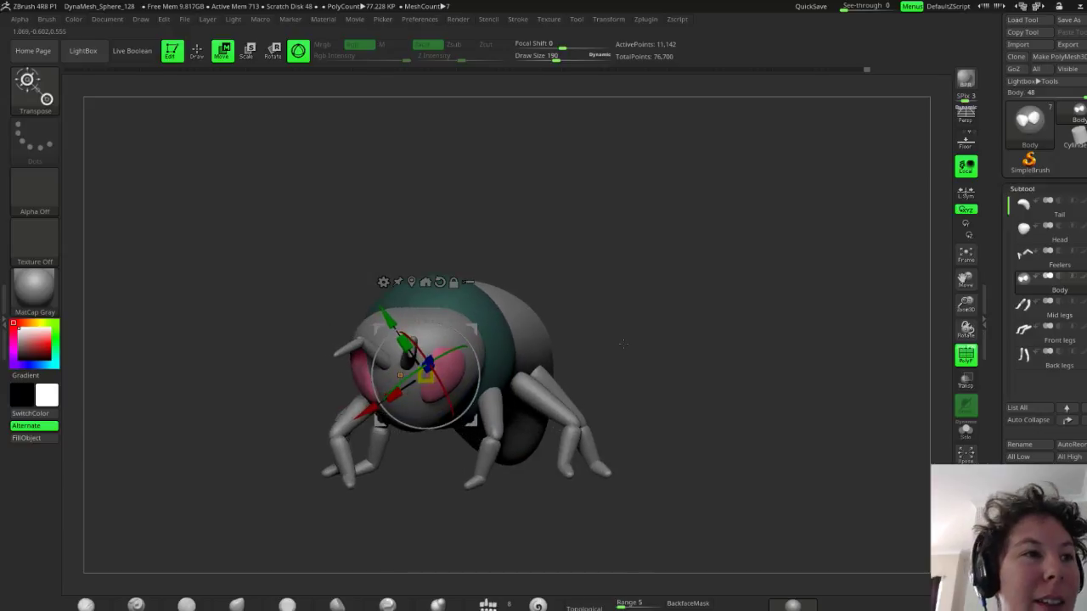
key(q)
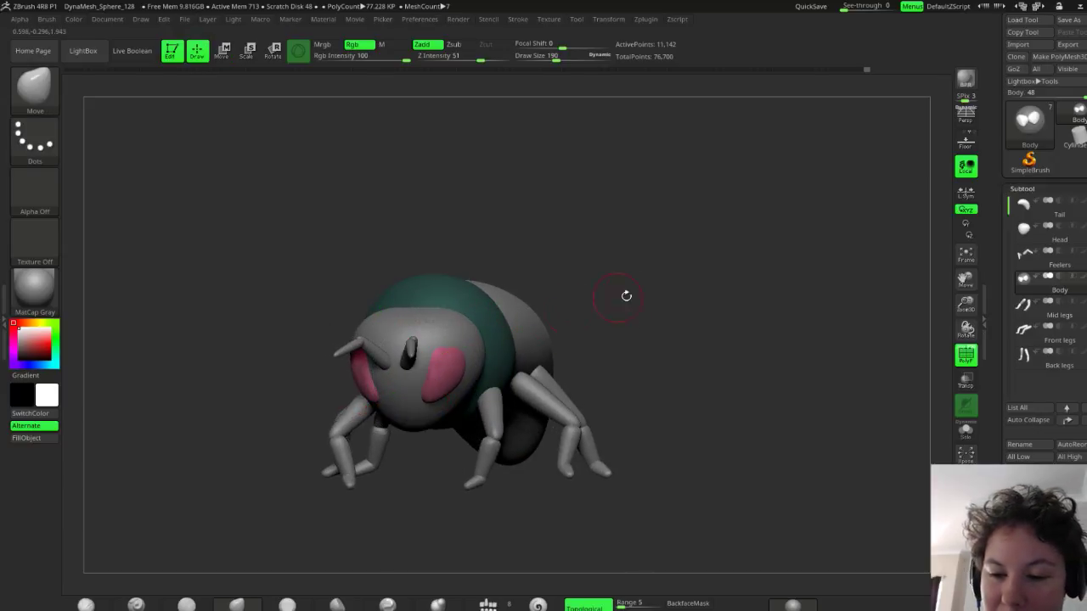
Reshape the eyes with the Move brush and smooth the middle of their surfaces
mouse_move(626, 297)
mouse_down()
mouse_move(392, 459)
mouse_move(392, 399)
mouse_up()
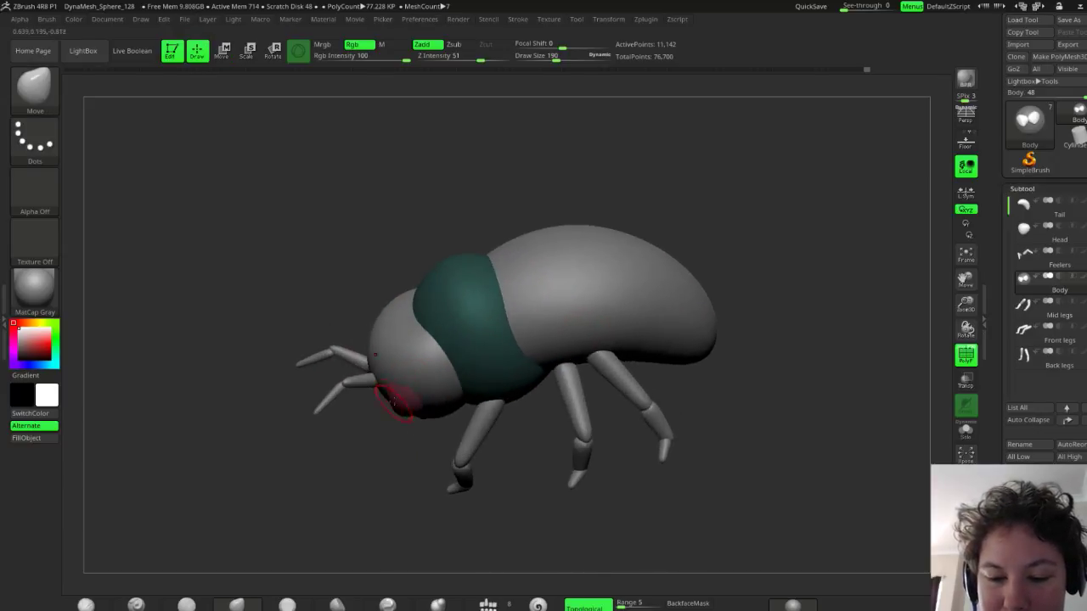
mouse_move(420, 509)
mouse_down()
mouse_move(496, 396)
mouse_move(384, 392)
mouse_move(423, 374)
mouse_move(460, 329)
mouse_up()
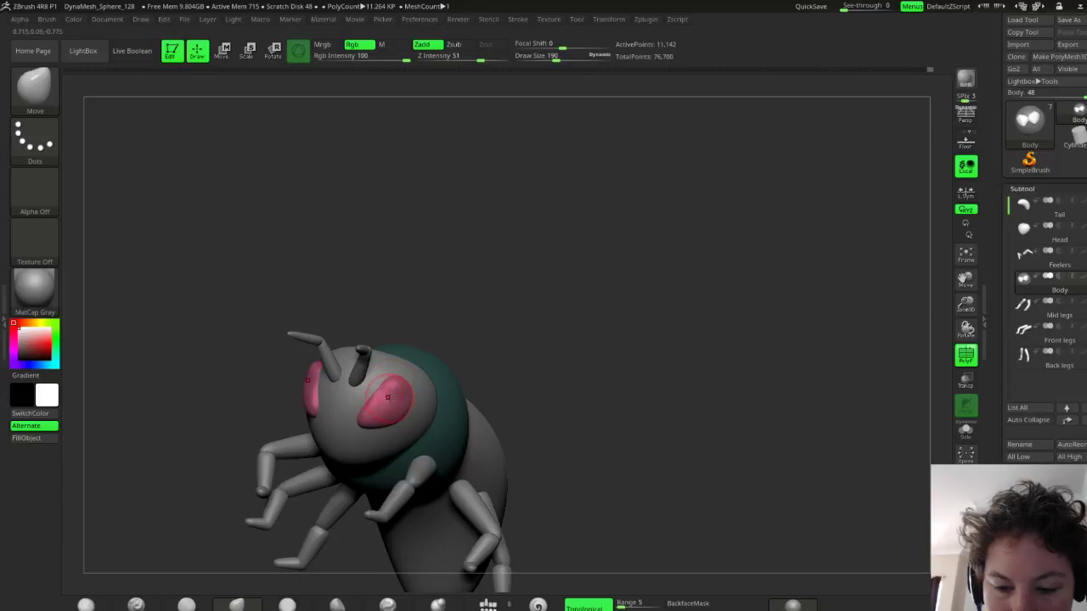
mouse_move(390, 393)
shift+mouse_down()
mouse_move(368, 416)
mouse_move(386, 404)
shift+mouse_up()
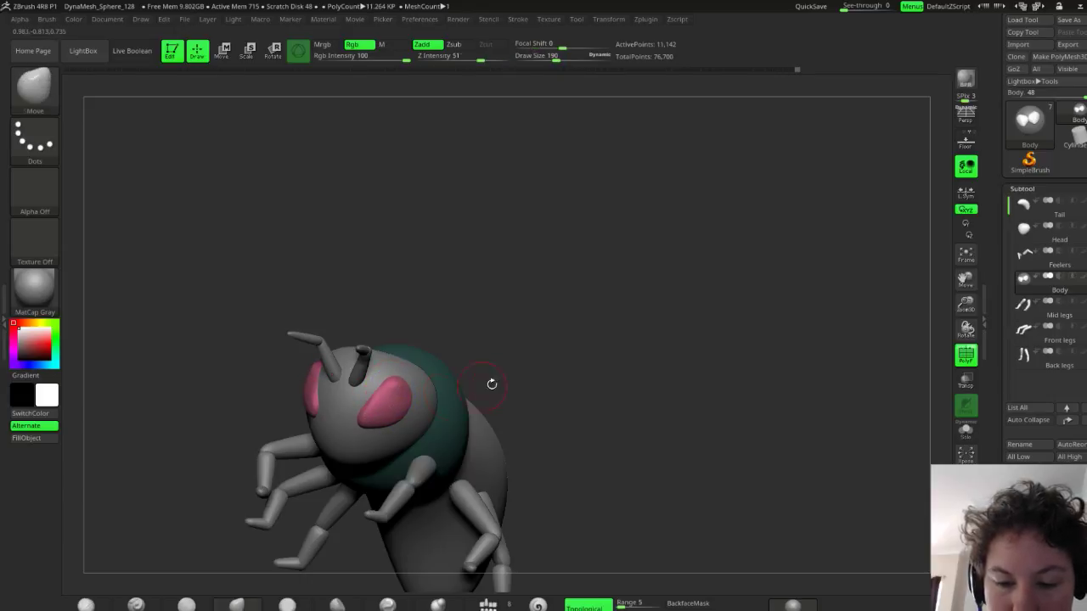
drag(551, 374, 554, 341)
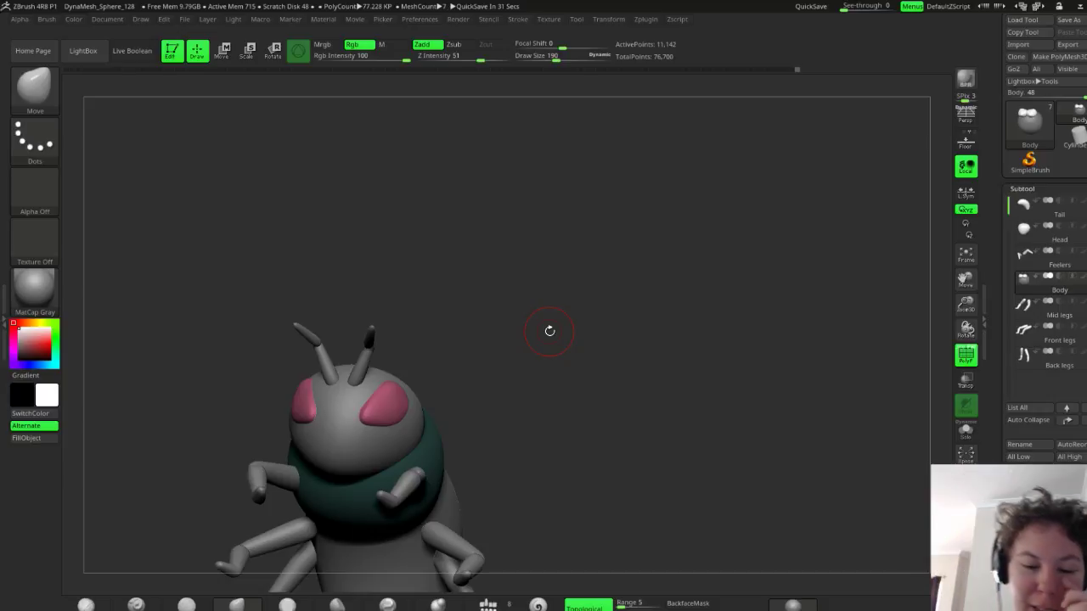
drag(532, 361, 408, 405)
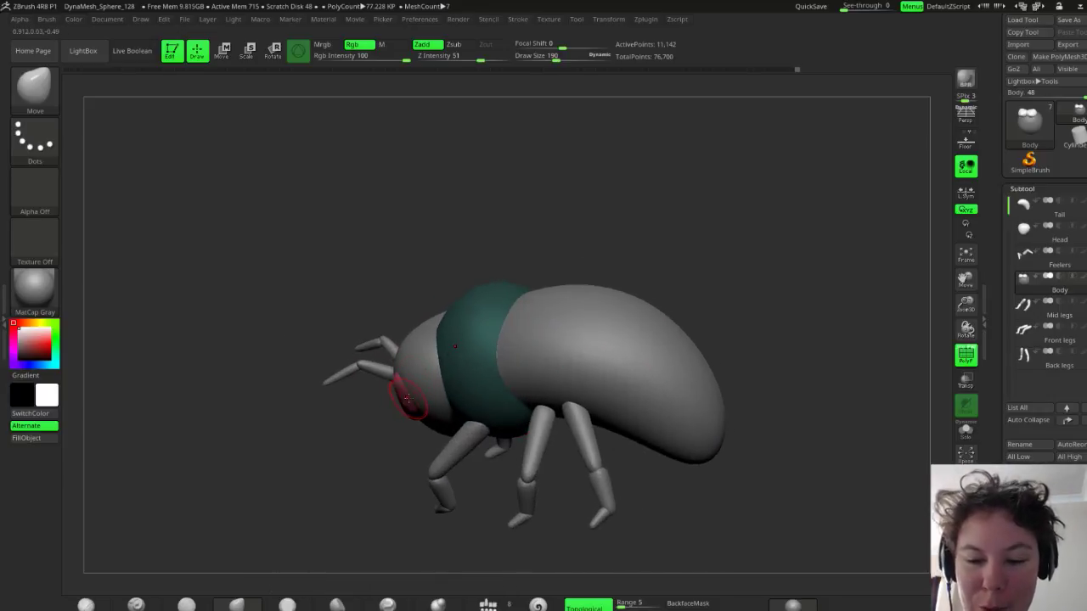
Refine the outline of the eyes with the Move brush so they form clean ovals from the side, above and below
drag(586, 310, 629, 306)
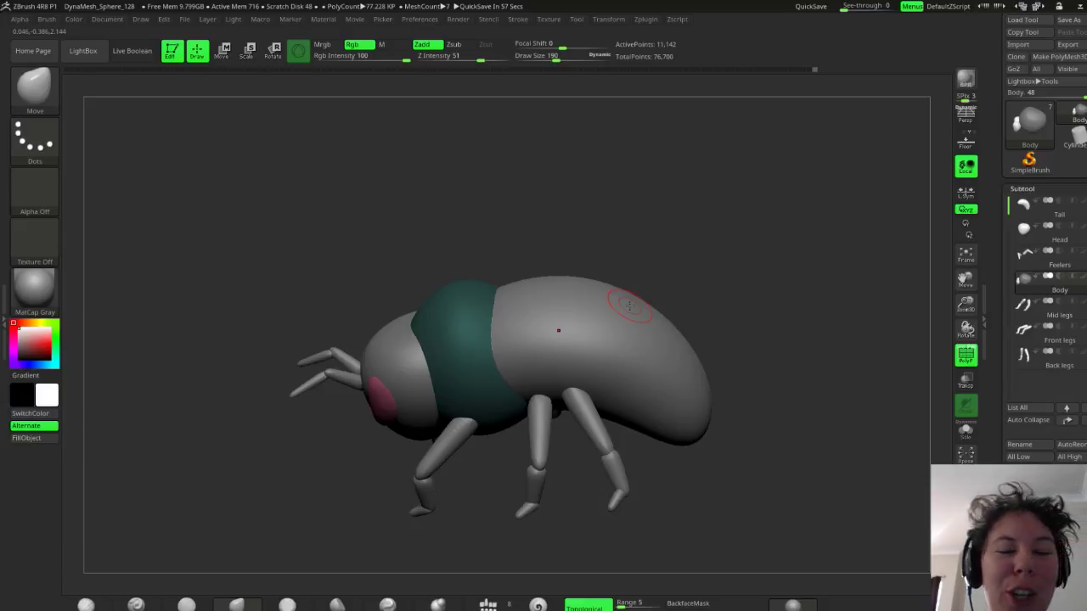
drag(649, 259, 669, 282)
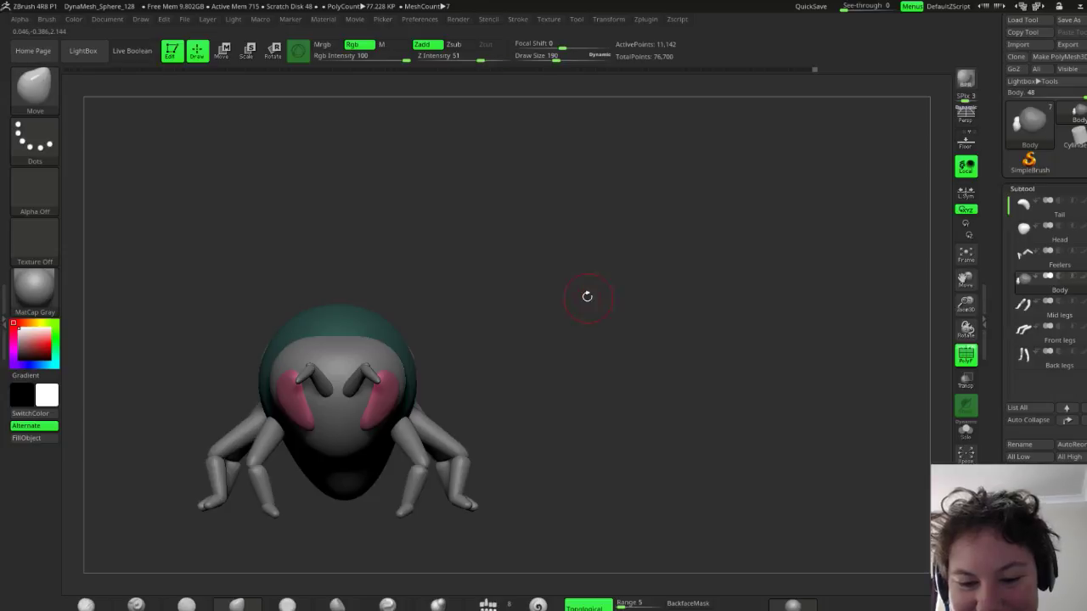
drag(585, 296, 547, 337)
drag(512, 220, 495, 294)
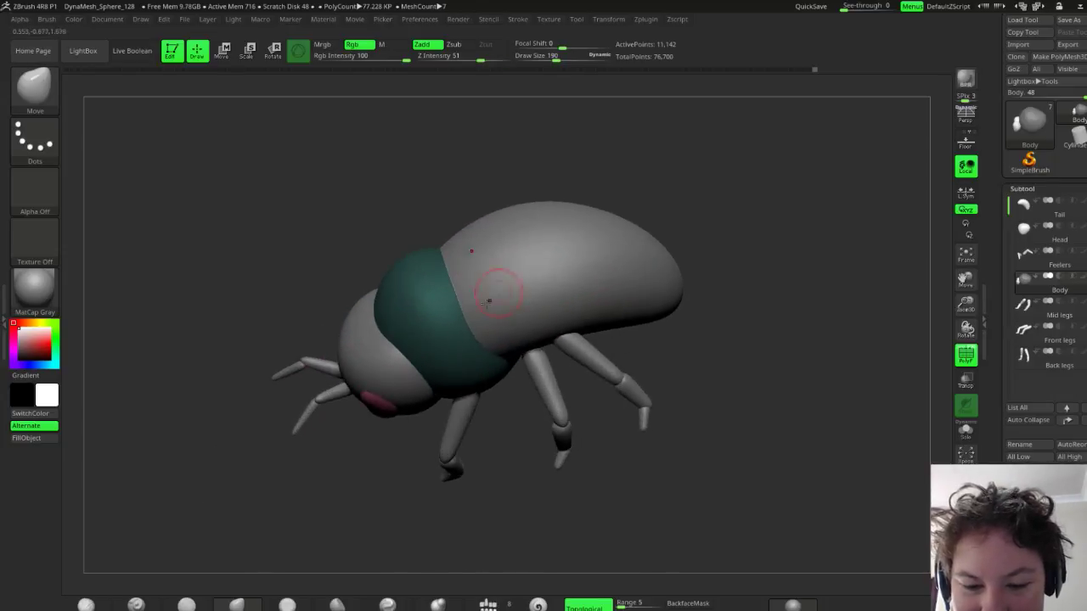
drag(316, 443, 371, 428)
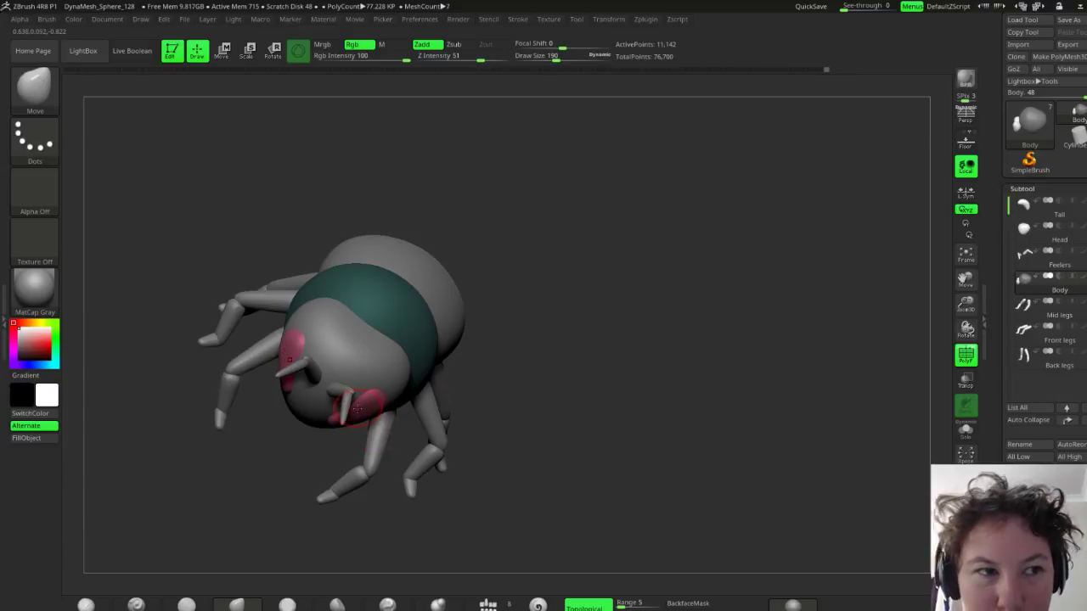
drag(510, 346, 546, 284)
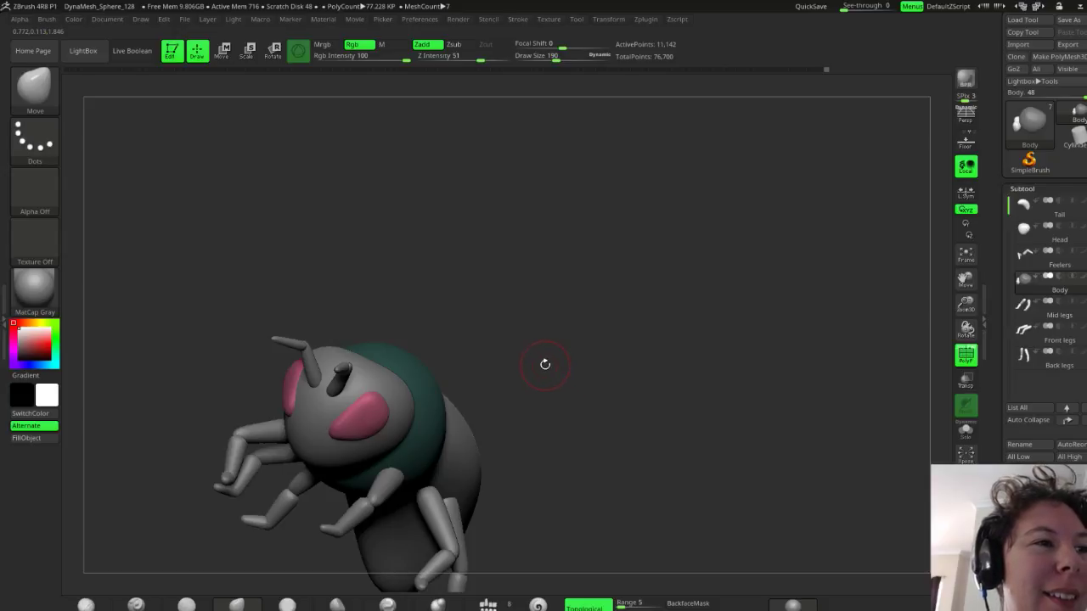
drag(552, 388, 528, 361)
drag(327, 509, 335, 440)
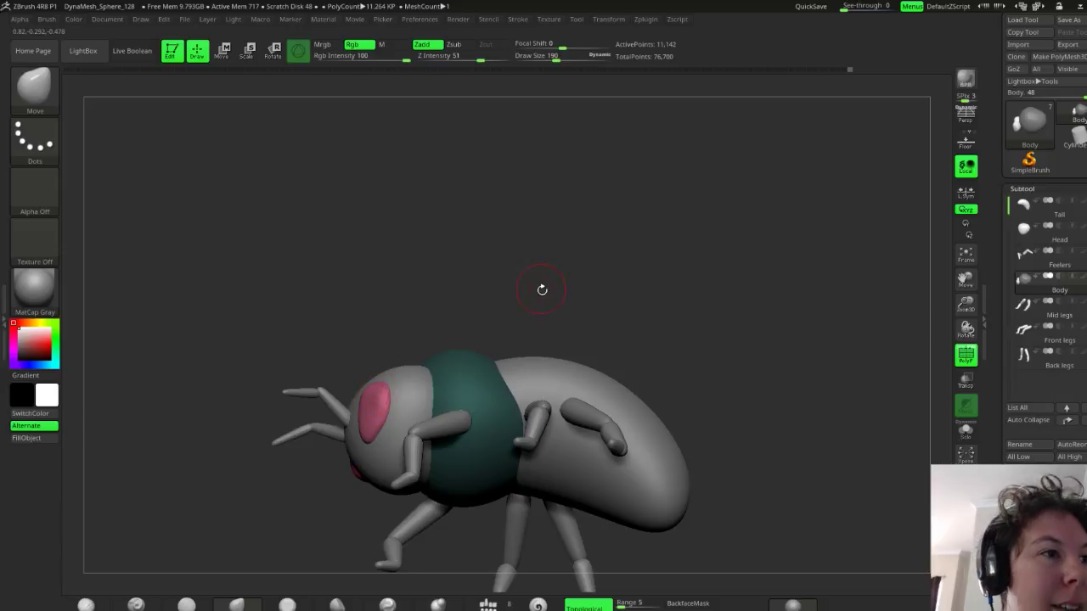
Adjust how the eyes sit on the head with the Move brush and smooth their upper ends
mouse_move(538, 291)
mouse_down()
mouse_move(581, 306)
mouse_move(543, 305)
mouse_up()
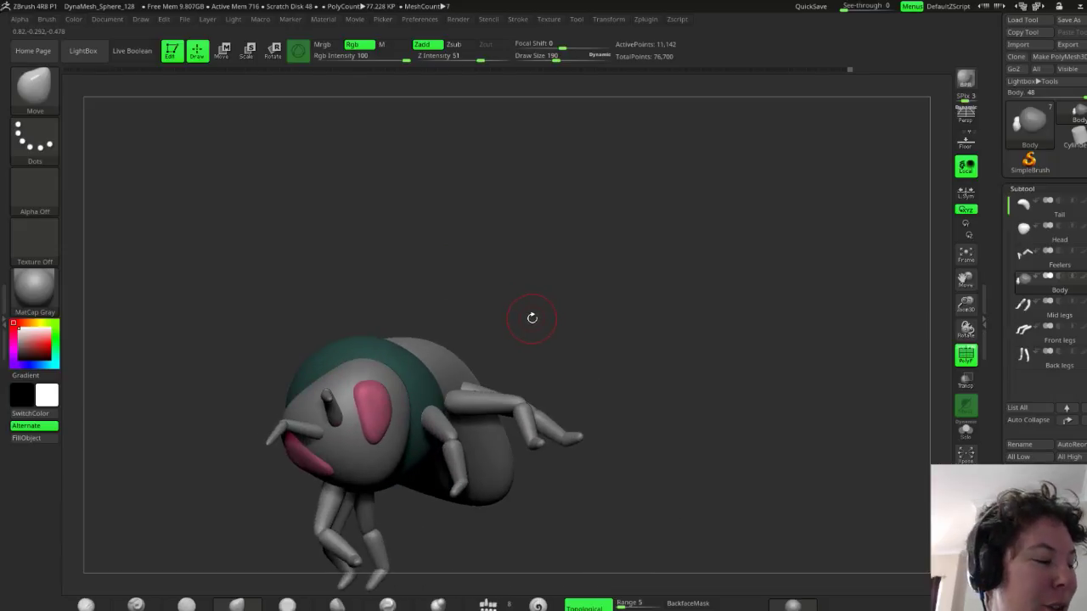
mouse_move(531, 318)
mouse_down()
mouse_move(548, 316)
mouse_move(526, 332)
mouse_up()
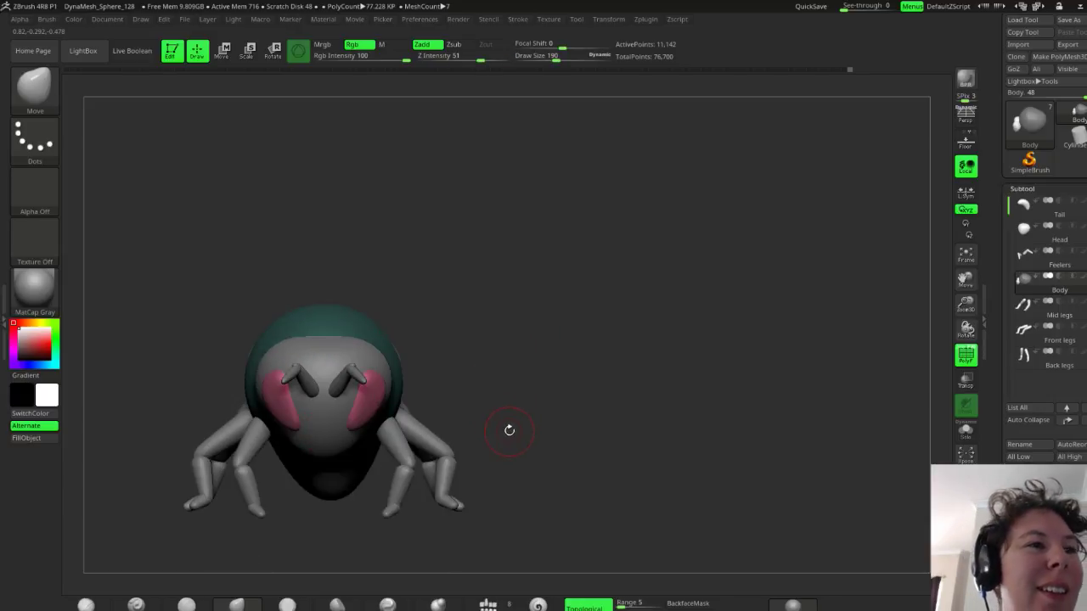
mouse_move(497, 388)
mouse_down()
mouse_move(499, 377)
mouse_move(397, 393)
mouse_move(467, 389)
mouse_move(425, 392)
mouse_move(475, 386)
mouse_move(382, 382)
mouse_up()
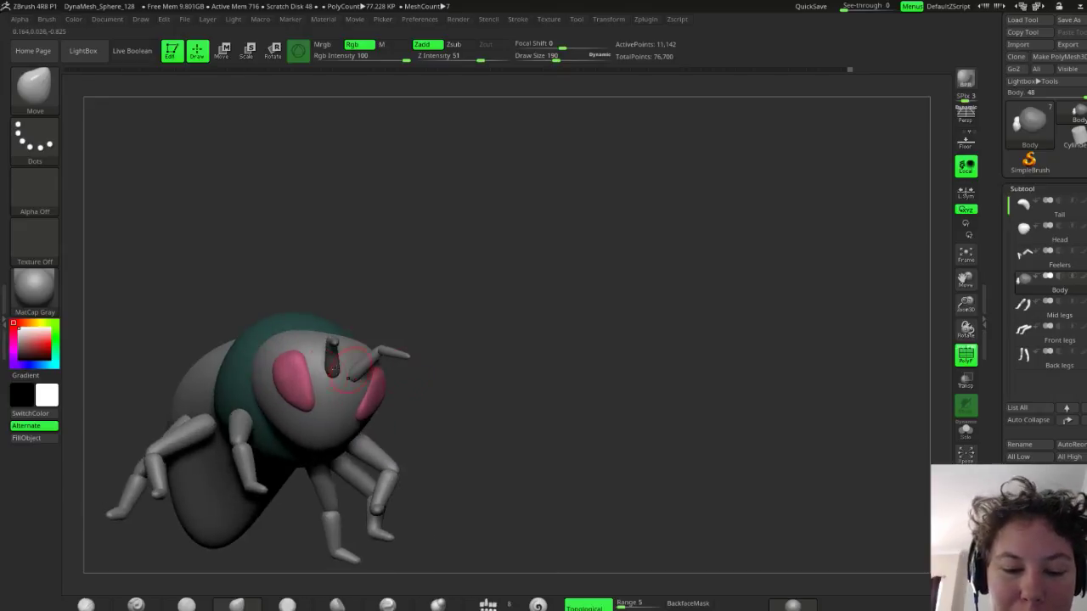
drag(468, 360, 437, 382)
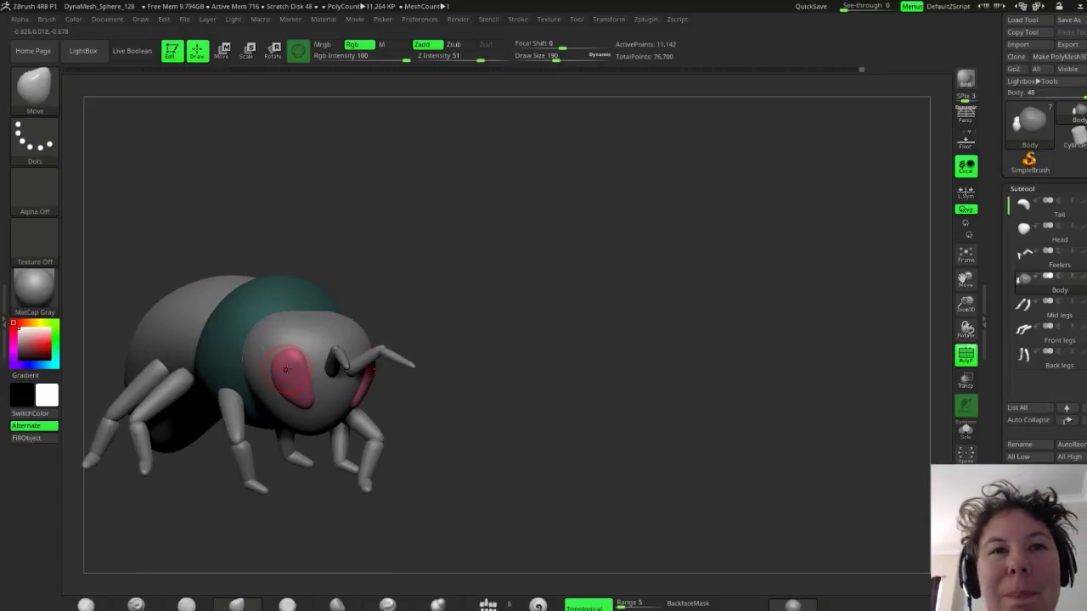
drag(556, 360, 524, 352)
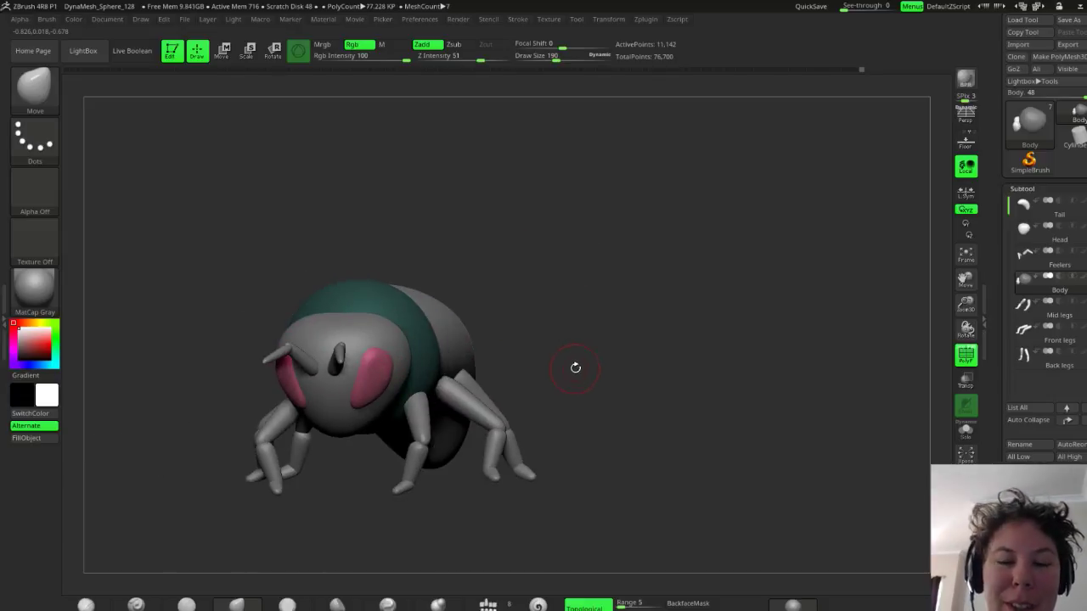
drag(575, 368, 546, 339)
key(shift)
mouse_move(370, 362)
shift+mouse_down()
mouse_move(352, 393)
mouse_move(363, 359)
shift+mouse_up()
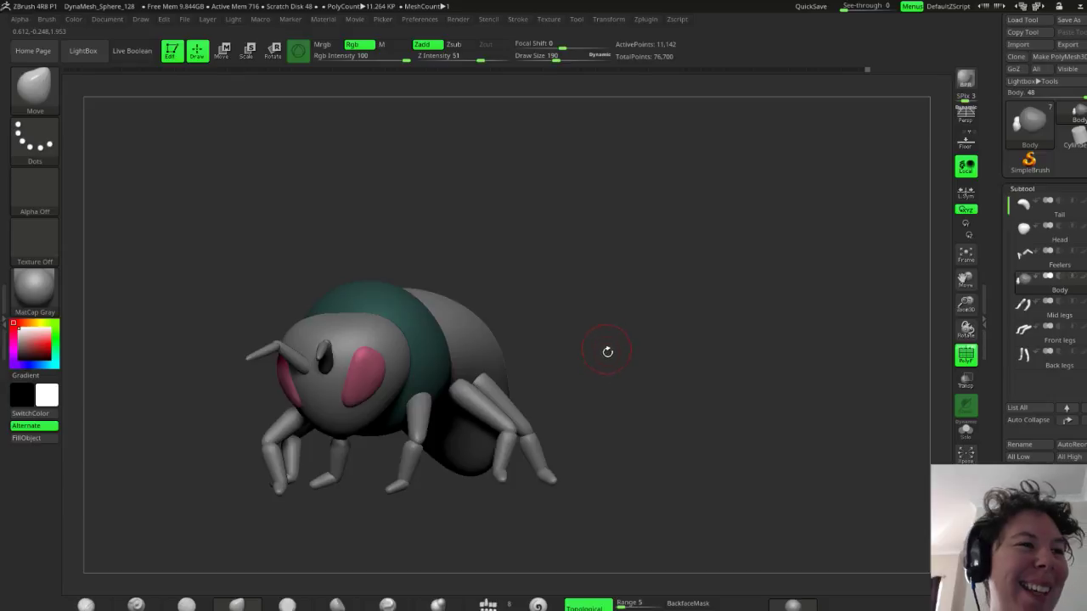
Rework the outer edges of the eyes with the Move brush in three-quarter view and smooth them
drag(622, 361, 615, 358)
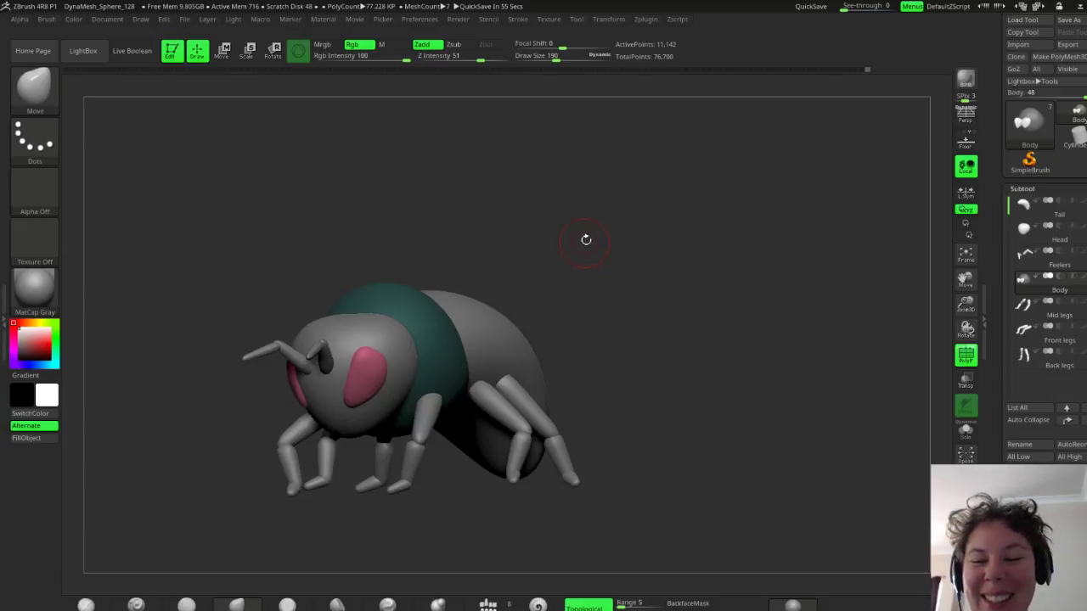
drag(589, 332, 384, 389)
drag(318, 444, 442, 434)
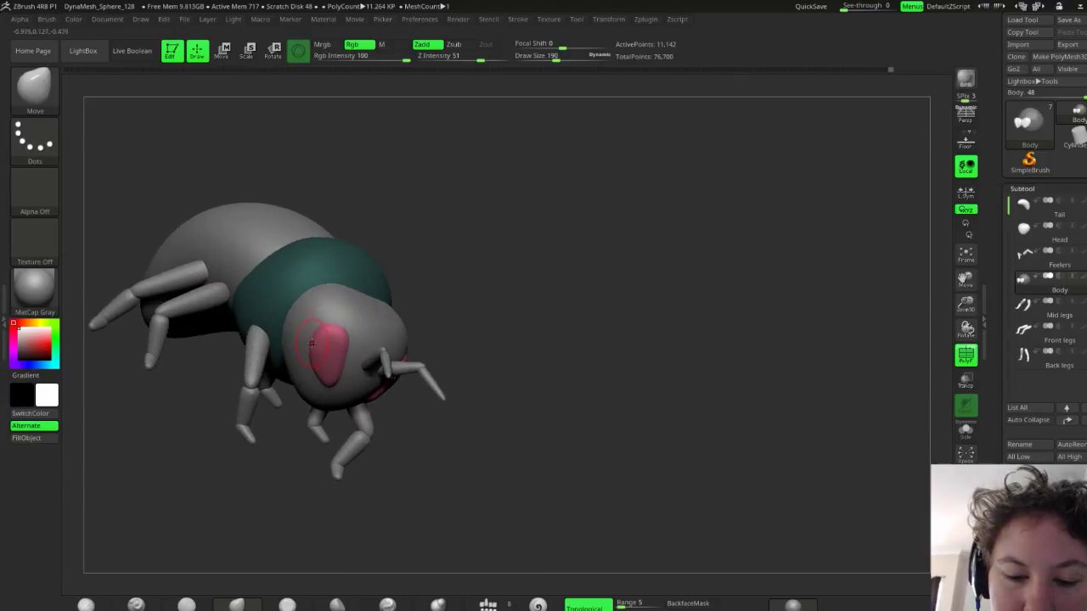
mouse_move(509, 370)
mouse_down()
mouse_move(501, 361)
mouse_move(515, 350)
mouse_move(586, 355)
mouse_move(535, 360)
mouse_move(556, 352)
mouse_up()
key(shift)
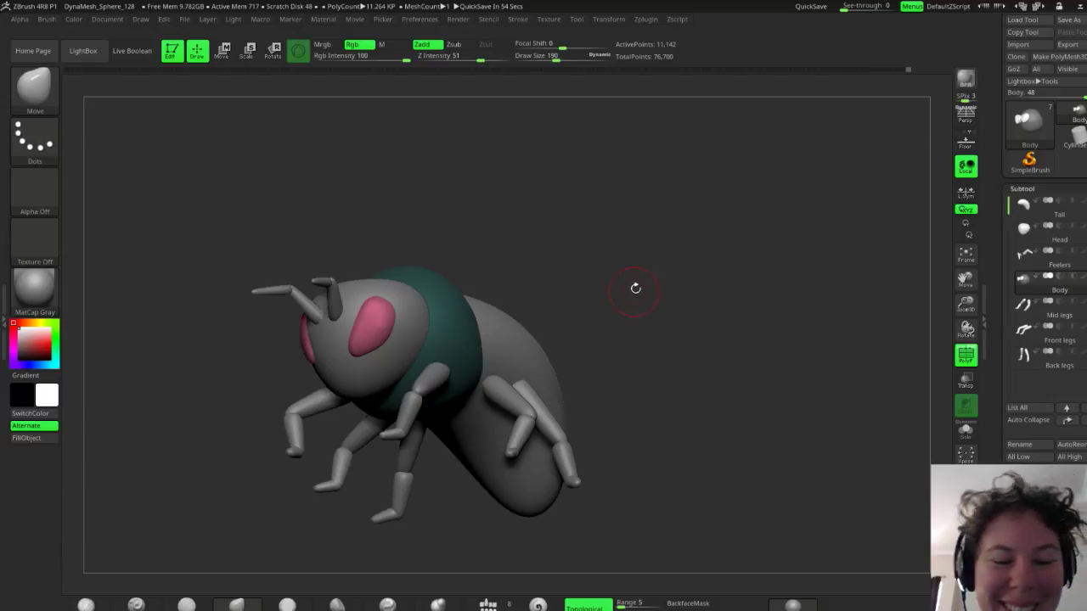
Examine the whole insect from the front, side and top to judge its proportions and the shape of the eyes
mouse_move(617, 349)
mouse_down()
mouse_move(651, 368)
mouse_move(586, 357)
mouse_move(628, 363)
mouse_up()
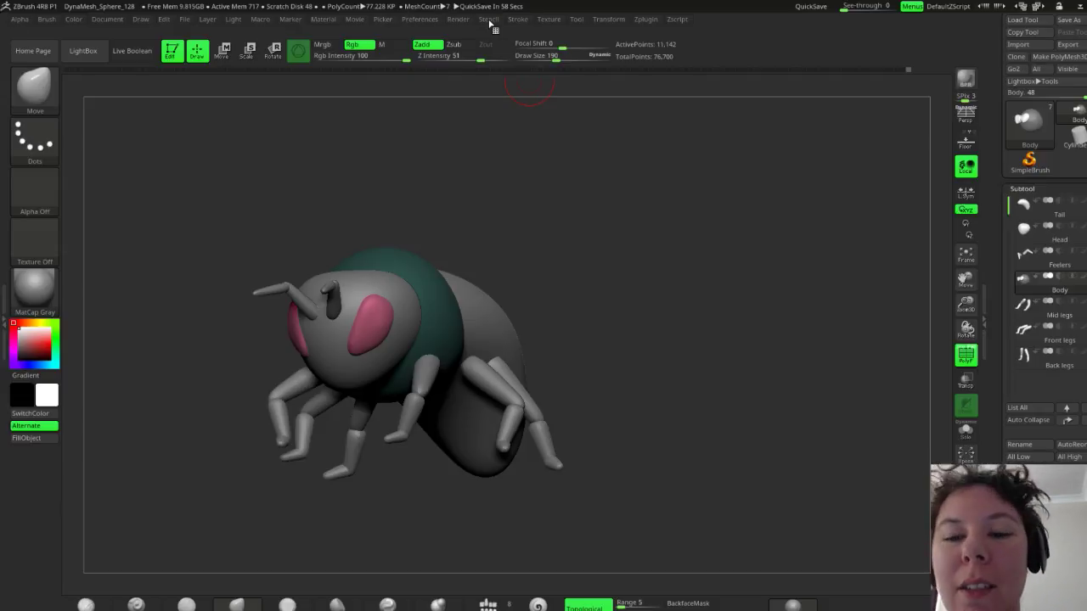
drag(633, 349, 684, 381)
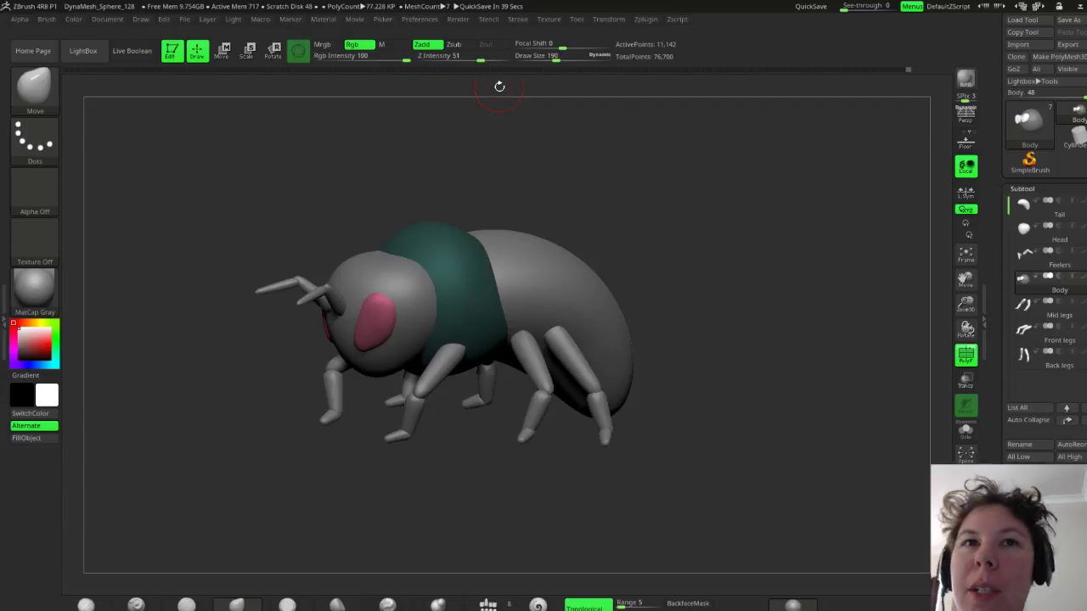
drag(708, 255, 717, 365)
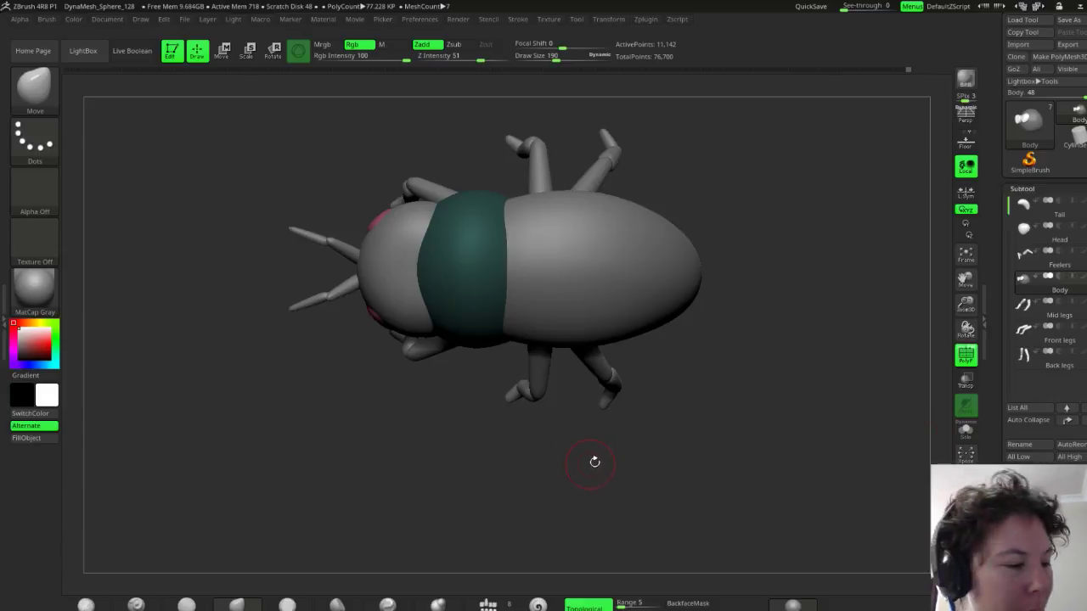
key(shift)
mouse_move(657, 447)
mouse_down()
mouse_move(679, 438)
mouse_move(663, 411)
mouse_move(691, 381)
mouse_move(718, 396)
mouse_up()
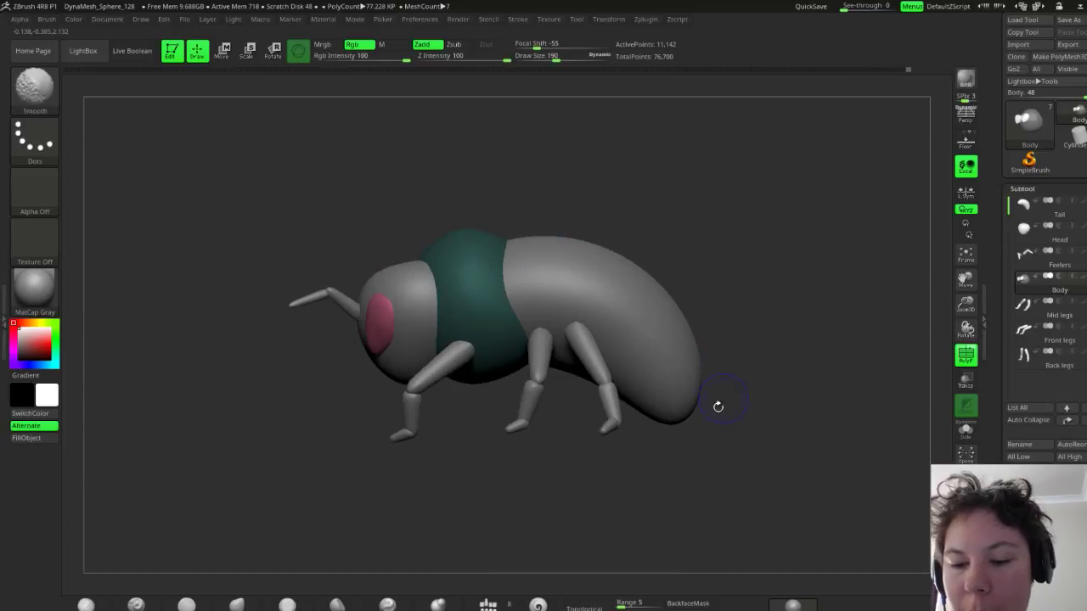
drag(573, 489, 600, 476)
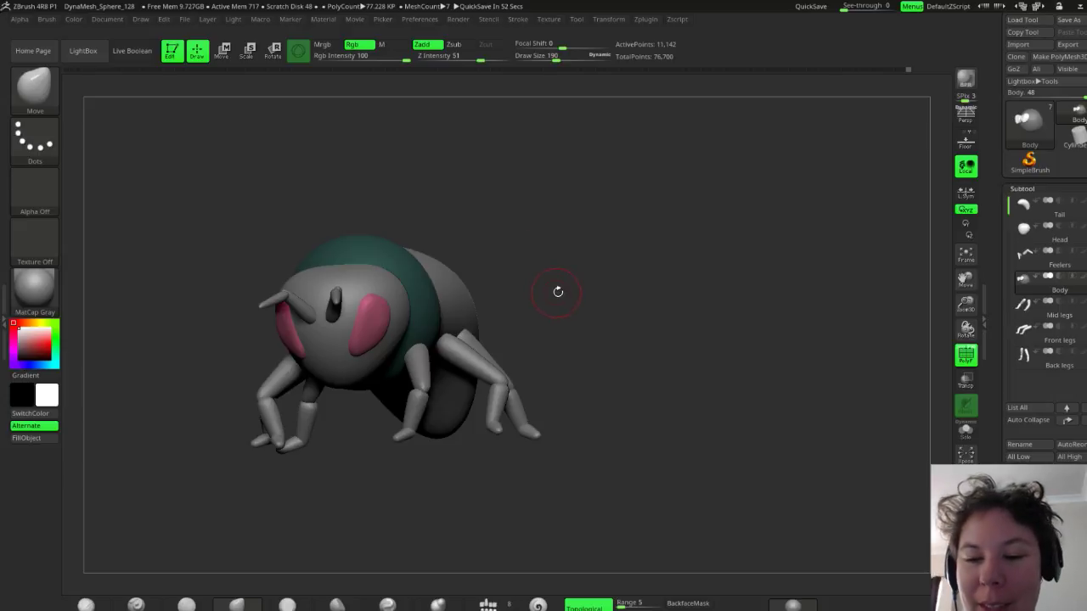
drag(558, 291, 764, 321)
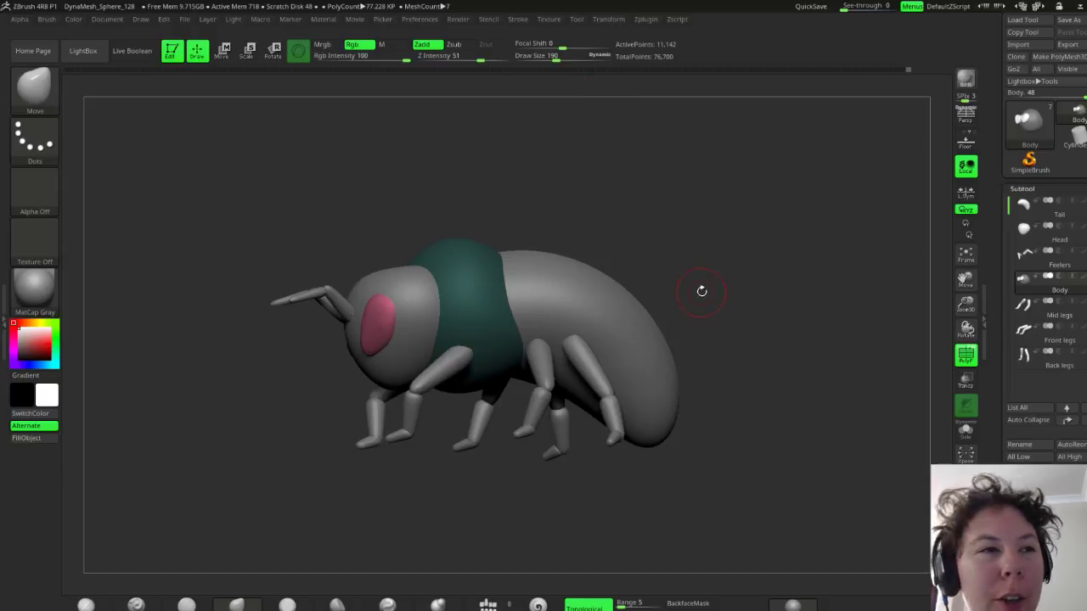
drag(701, 291, 654, 369)
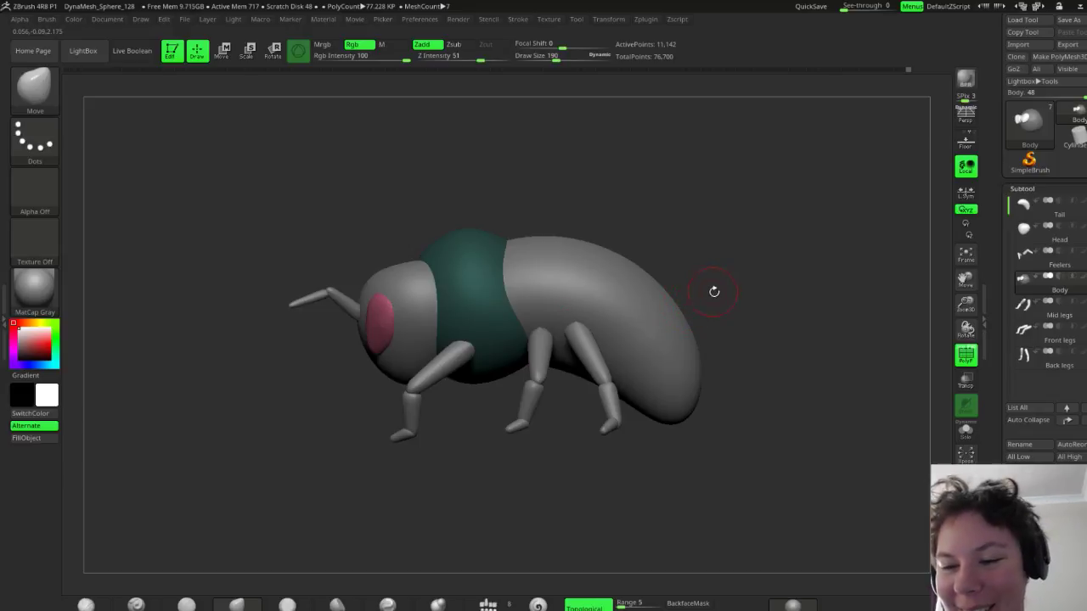
mouse_move(716, 294)
mouse_down()
mouse_move(762, 304)
mouse_move(719, 286)
mouse_up()
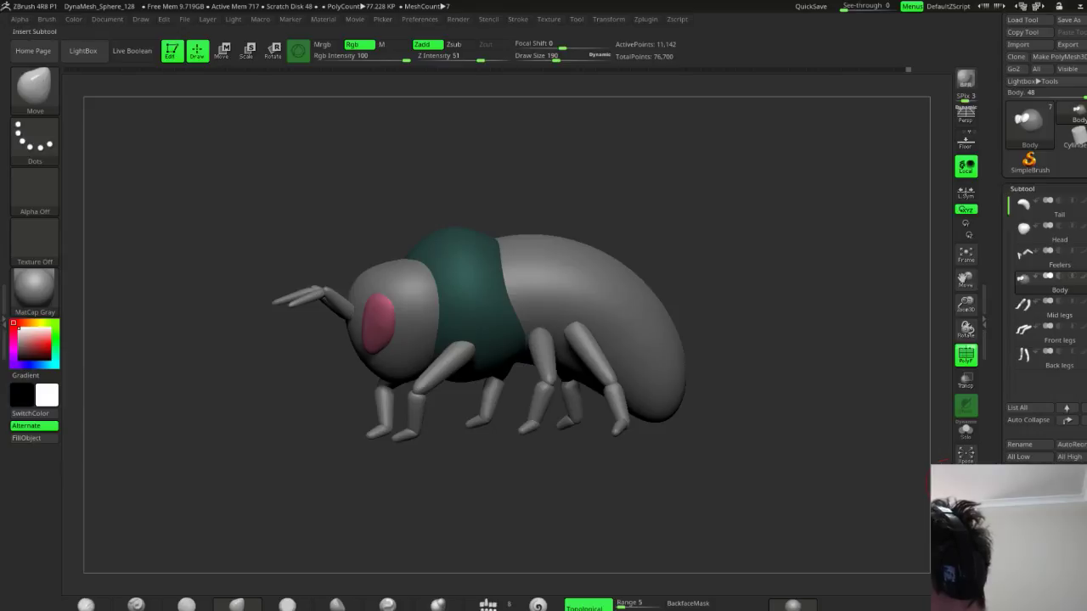
Append a Cylinder3D as a new subtool of the insect and enable the Move gizmo
click(1032, 493)
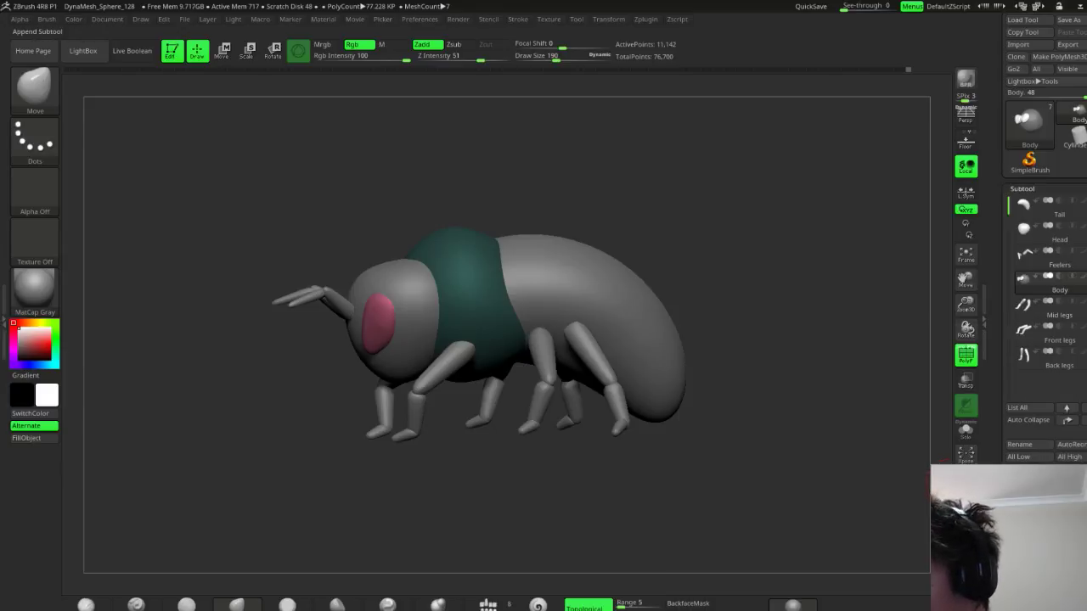
click(1032, 493)
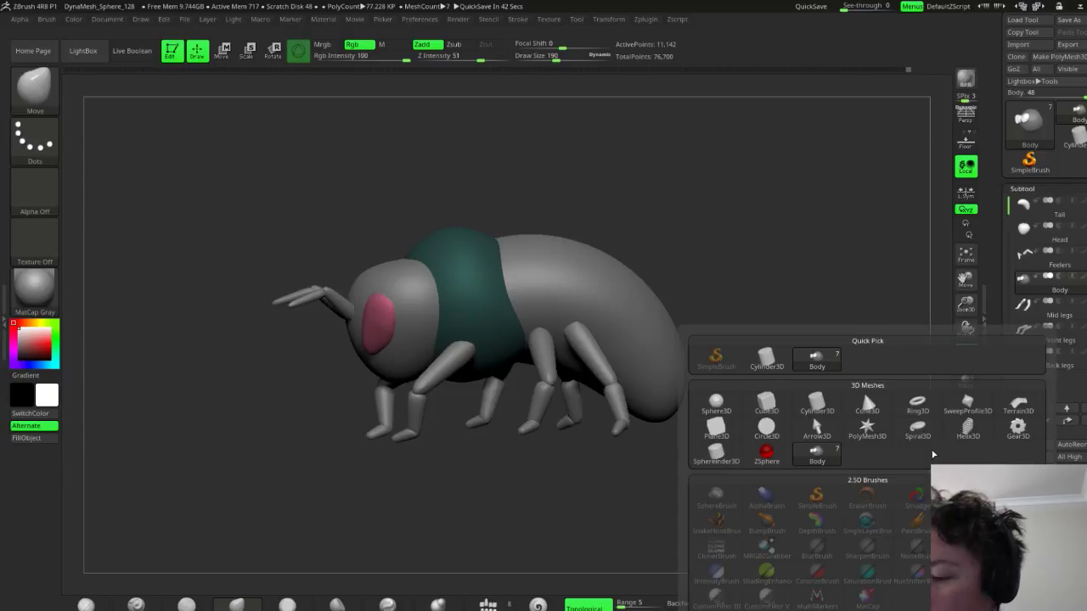
mouse_move(820, 410)
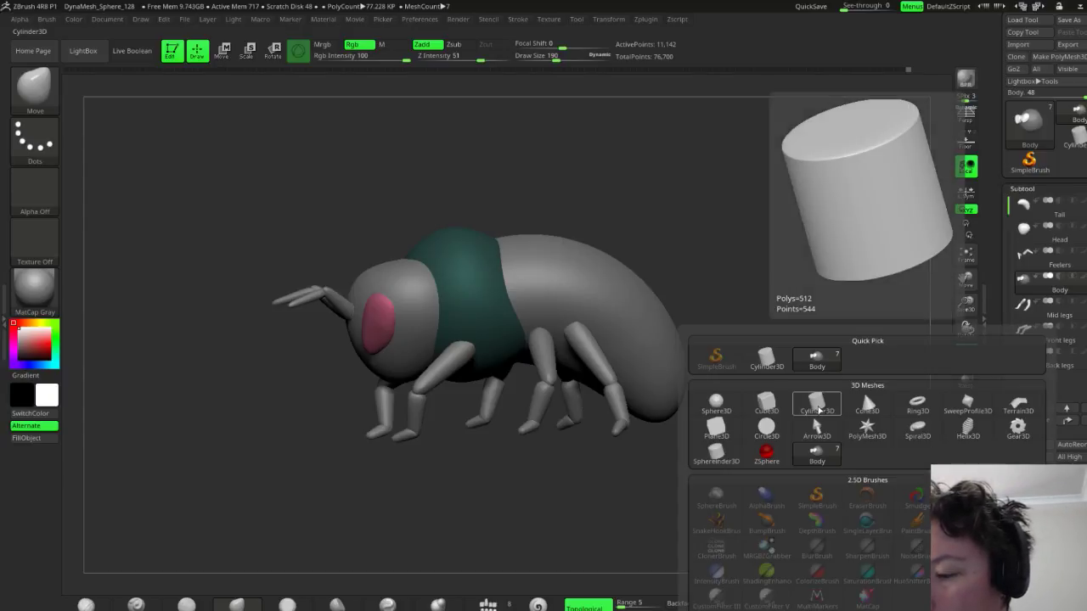
click(819, 410)
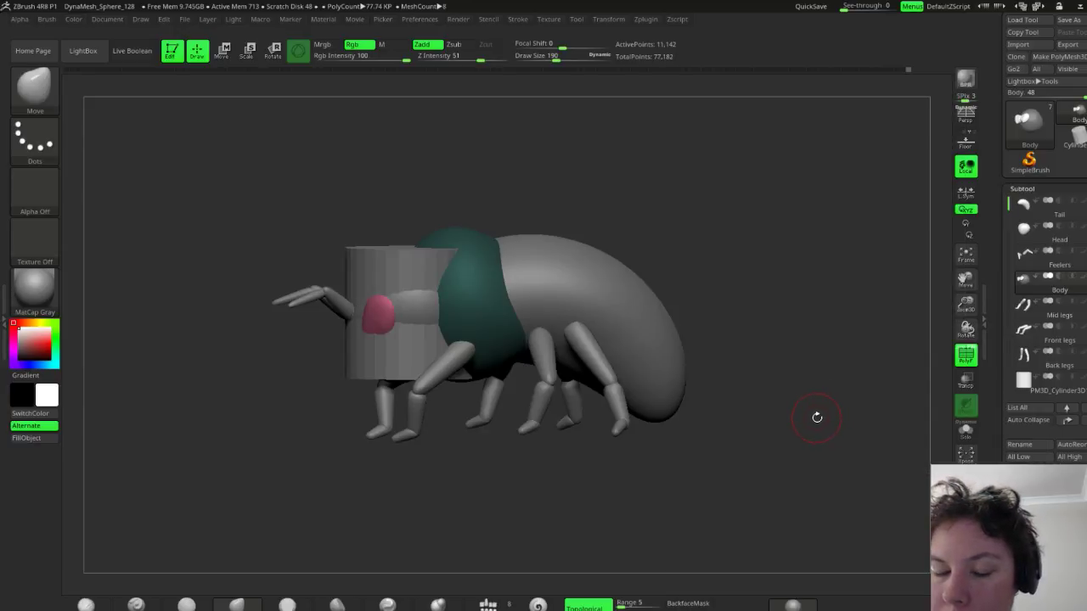
key(w)
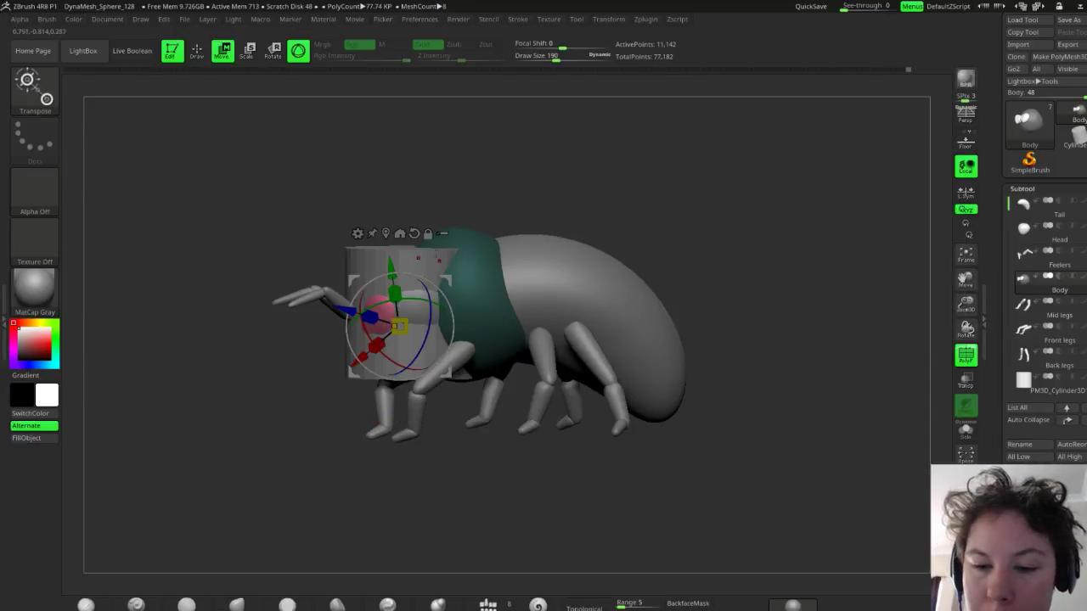
drag(464, 297, 659, 248)
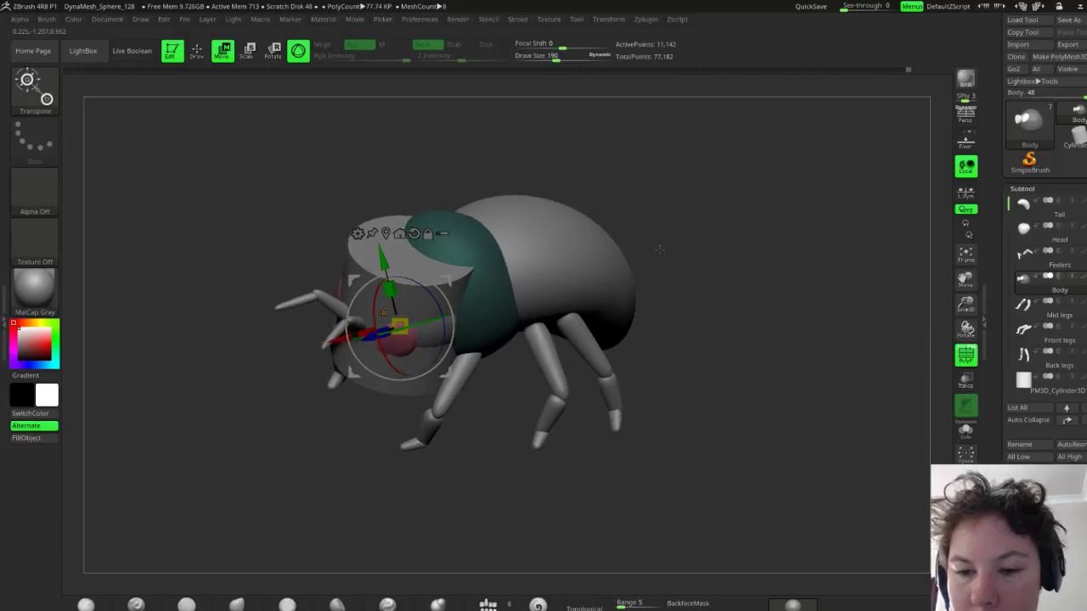
drag(384, 254, 368, 146)
key(ctrl+z)
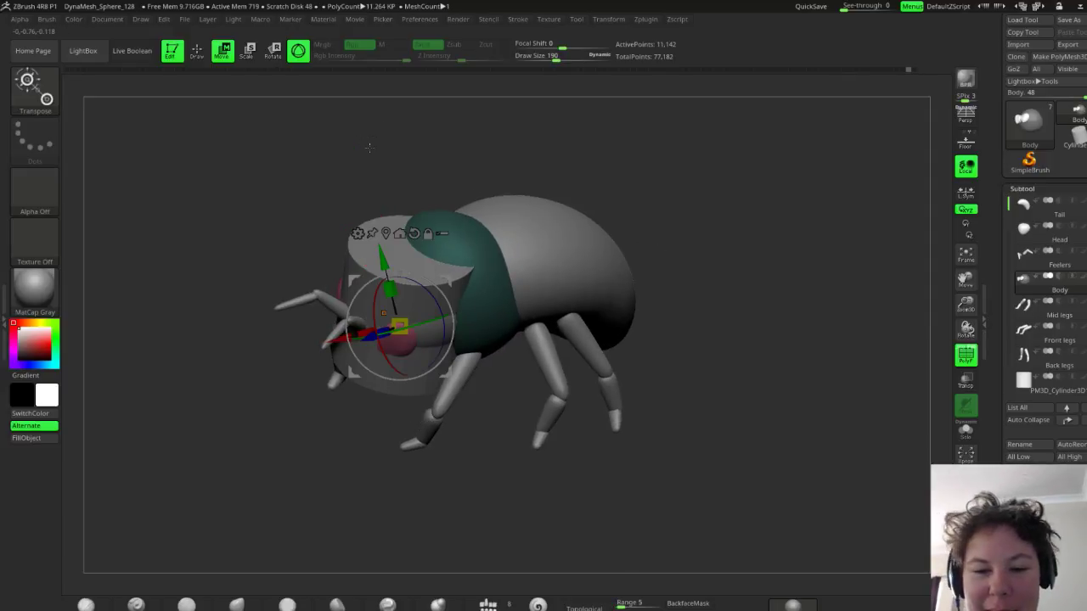
Select the appended cylinder subtool and raise it above the insect's head
mouse_move(735, 296)
mouse_down()
mouse_move(756, 299)
mouse_move(738, 299)
mouse_up()
click(1024, 383)
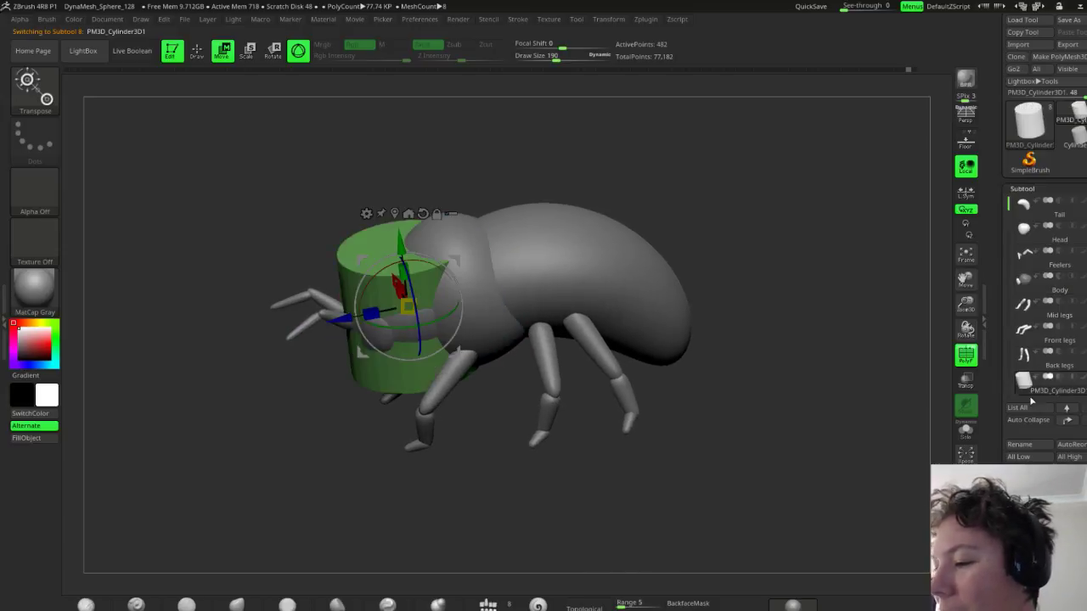
drag(398, 177, 407, 108)
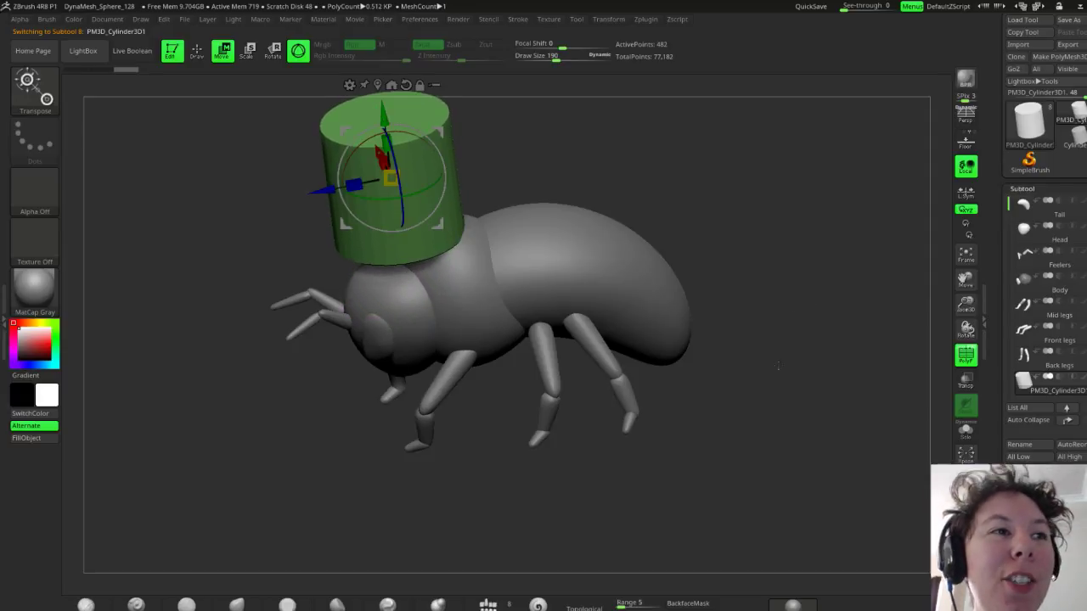
Flatten the cylinder into a thin disc and stretch it along the body into a long oval above the back
drag(778, 371, 552, 223)
drag(628, 216, 393, 176)
drag(445, 130, 447, 185)
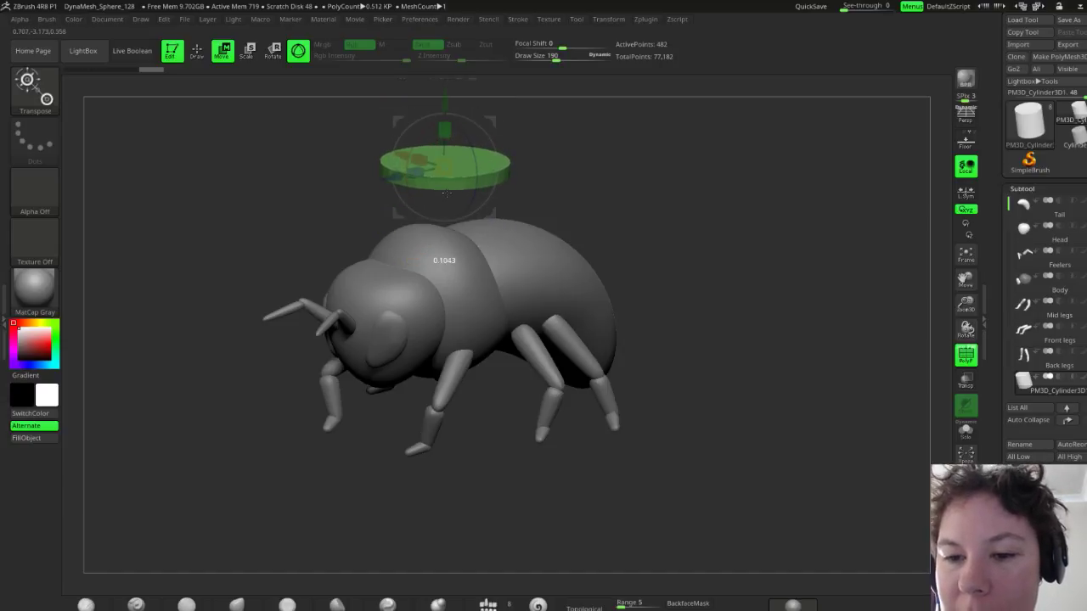
drag(528, 160, 345, 197)
drag(624, 160, 671, 267)
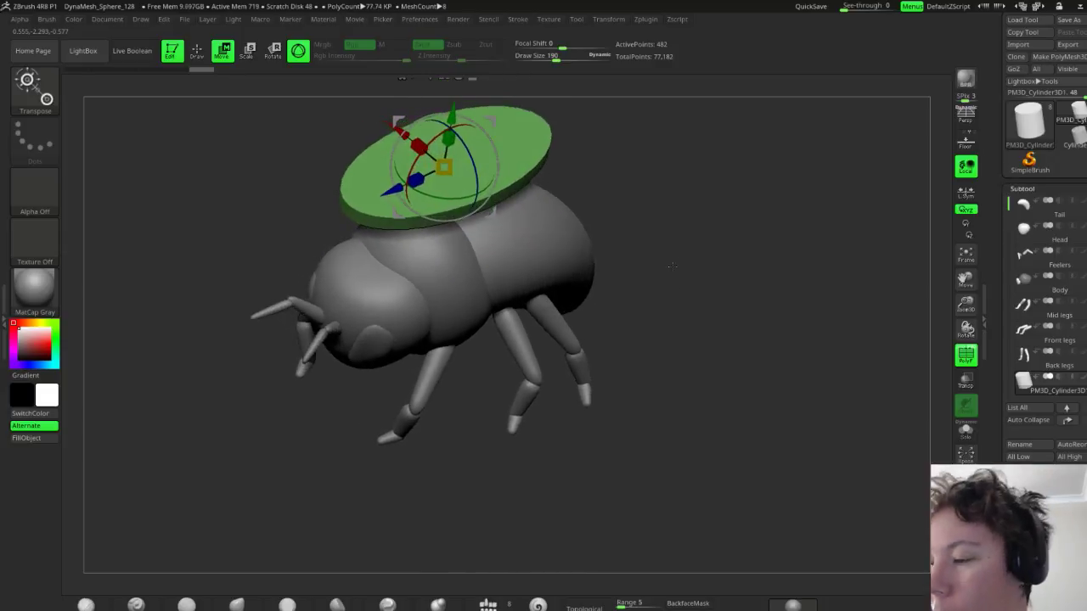
Bring up the disc's Geometry settings and return to sculpting with the Move brush
scroll(999, 395, down, 10)
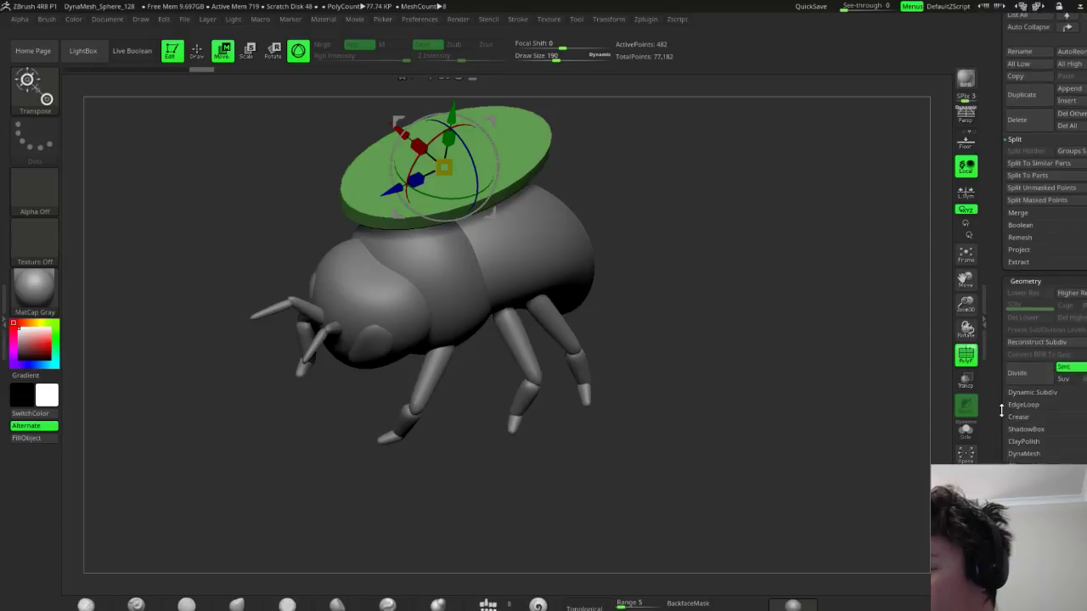
scroll(999, 395, down, 1)
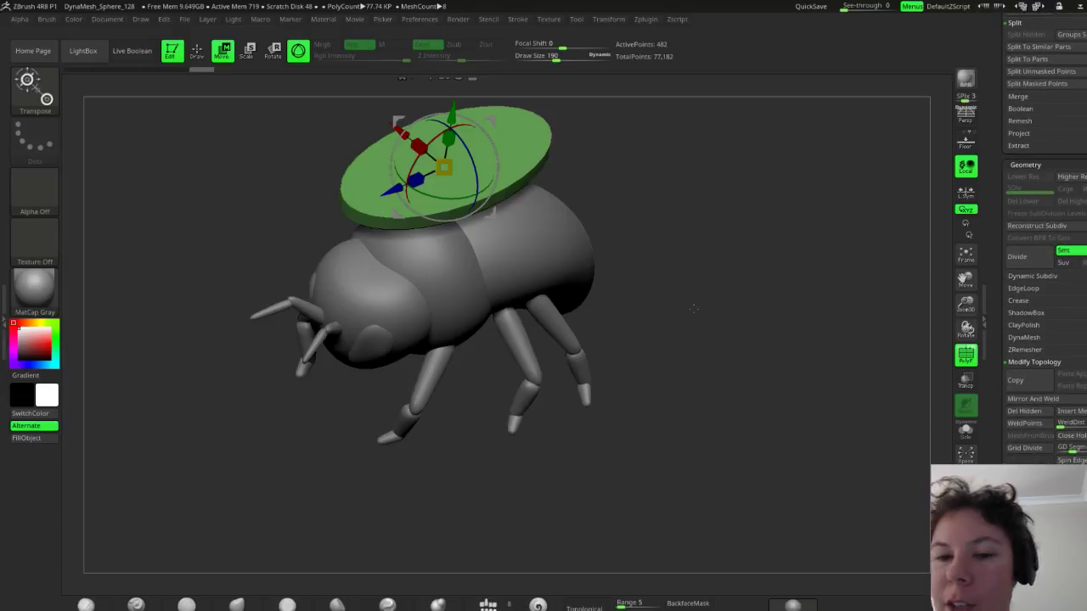
mouse_move(693, 308)
mouse_down()
mouse_move(671, 293)
mouse_move(693, 270)
mouse_up()
key(q)
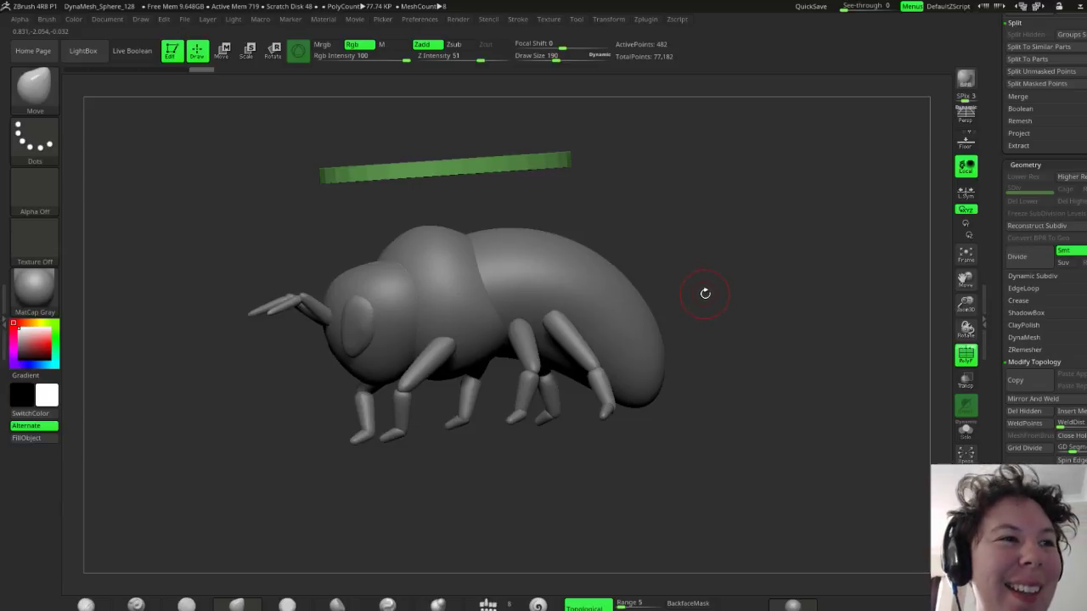
Try to reshape the rear and near edges of the undivided disc with the Move brush, and undo the strokes
mouse_move(738, 308)
mouse_down()
mouse_move(755, 345)
mouse_move(749, 300)
mouse_up()
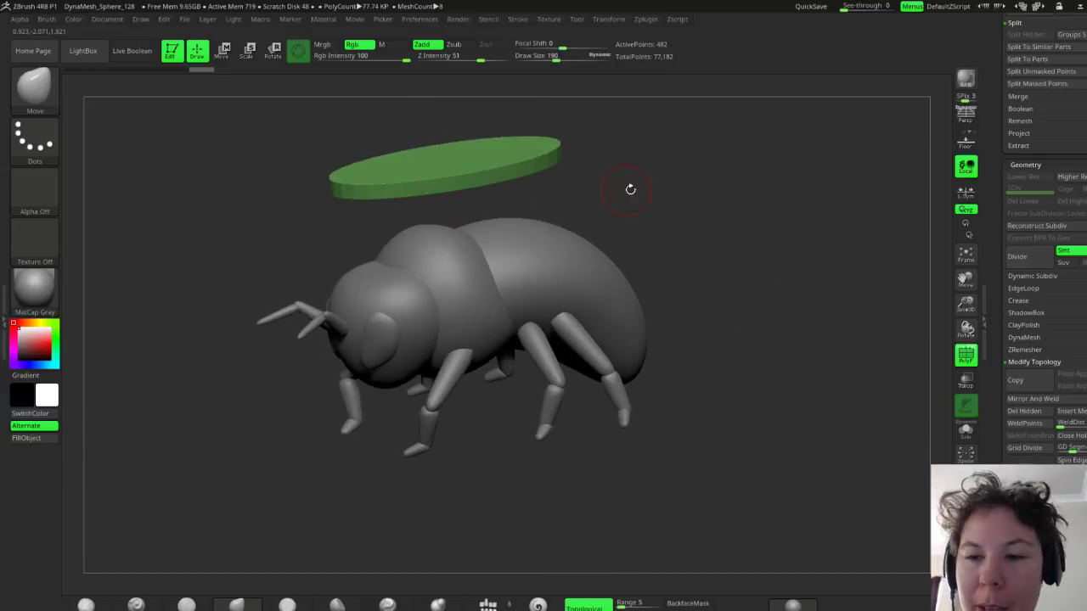
mouse_move(630, 188)
mouse_down()
mouse_move(641, 225)
mouse_move(645, 202)
mouse_up()
key(shift)
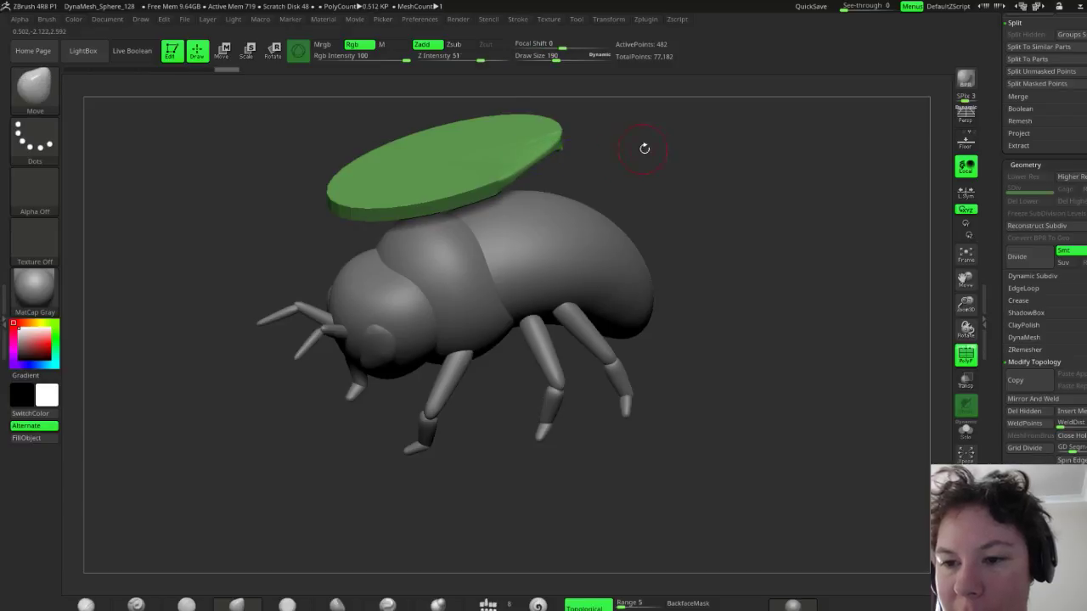
mouse_move(642, 148)
mouse_down()
mouse_move(650, 233)
mouse_move(674, 174)
mouse_move(675, 113)
mouse_move(651, 134)
mouse_up()
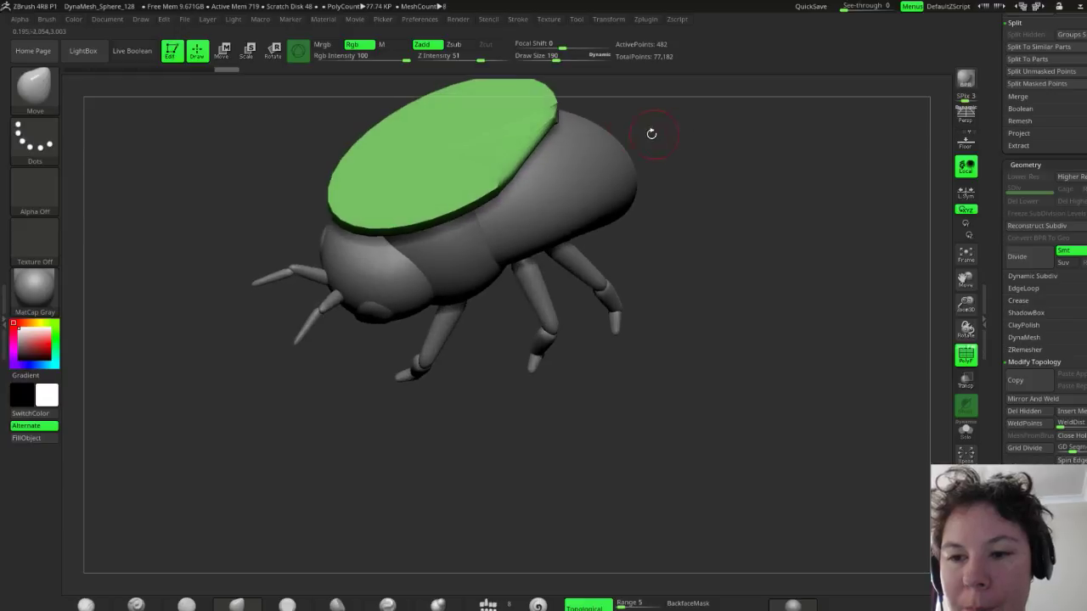
key(b)
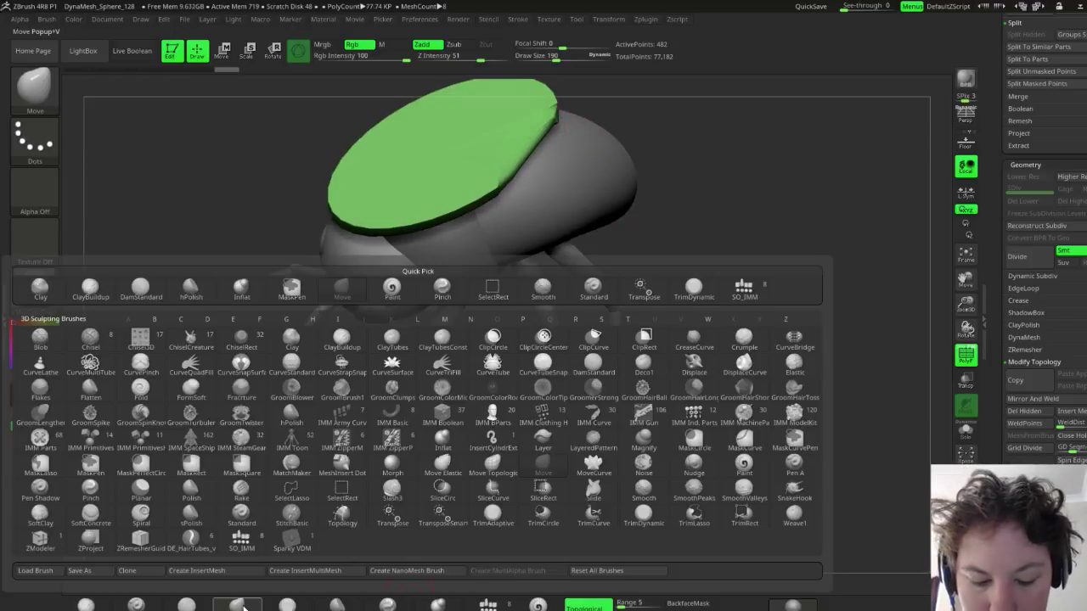
drag(404, 233, 422, 297)
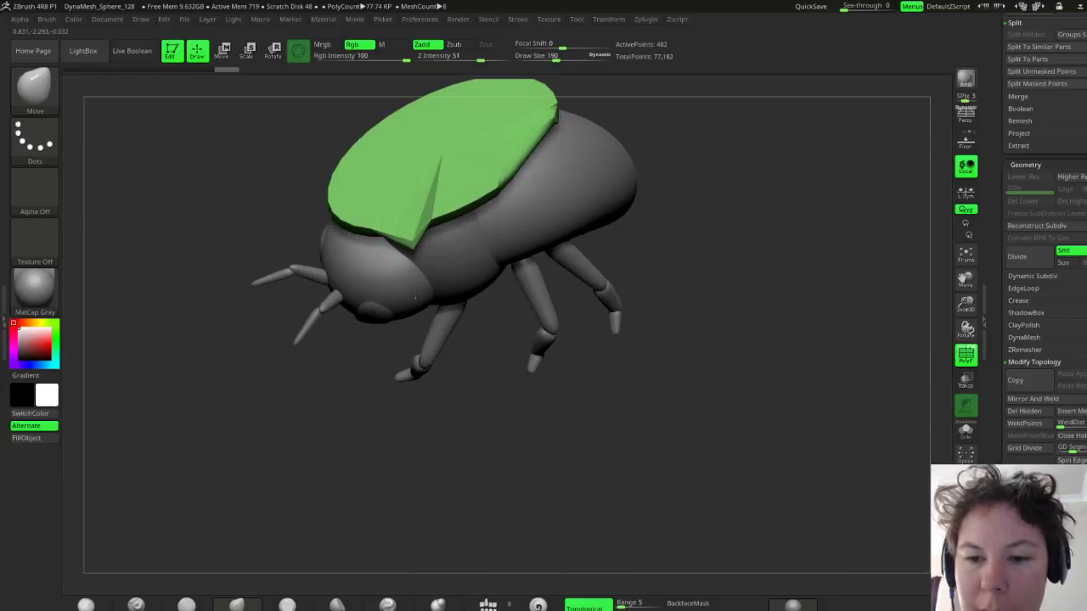
mouse_move(693, 310)
mouse_down()
mouse_move(688, 219)
mouse_move(686, 246)
mouse_up()
key(ctrl+z)
key(ctrl+z)
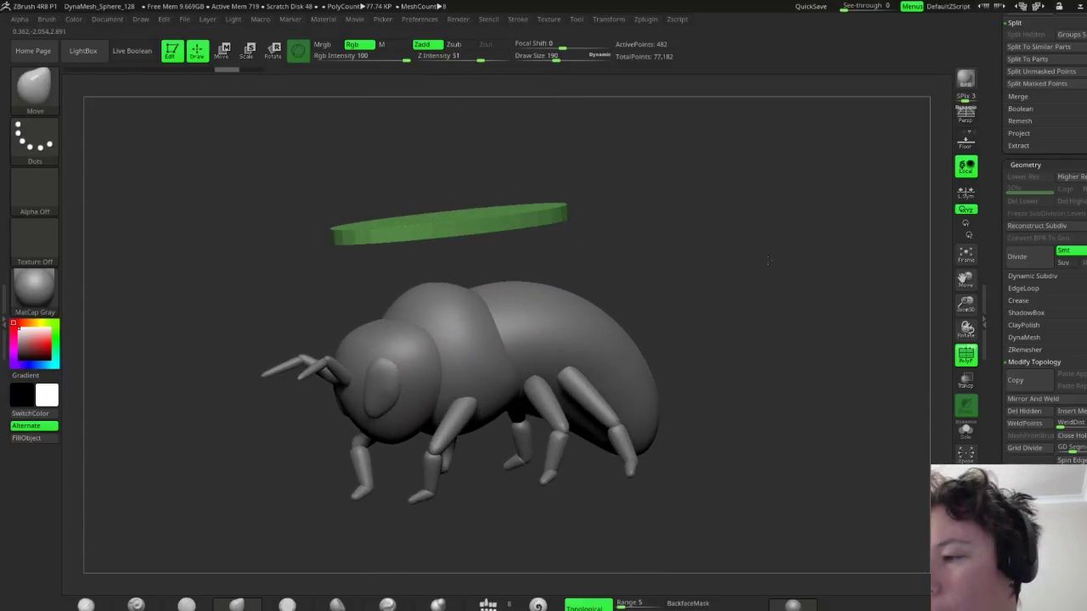
Convert the oval disc to a DynaMesh at resolution 128
drag(768, 261, 767, 303)
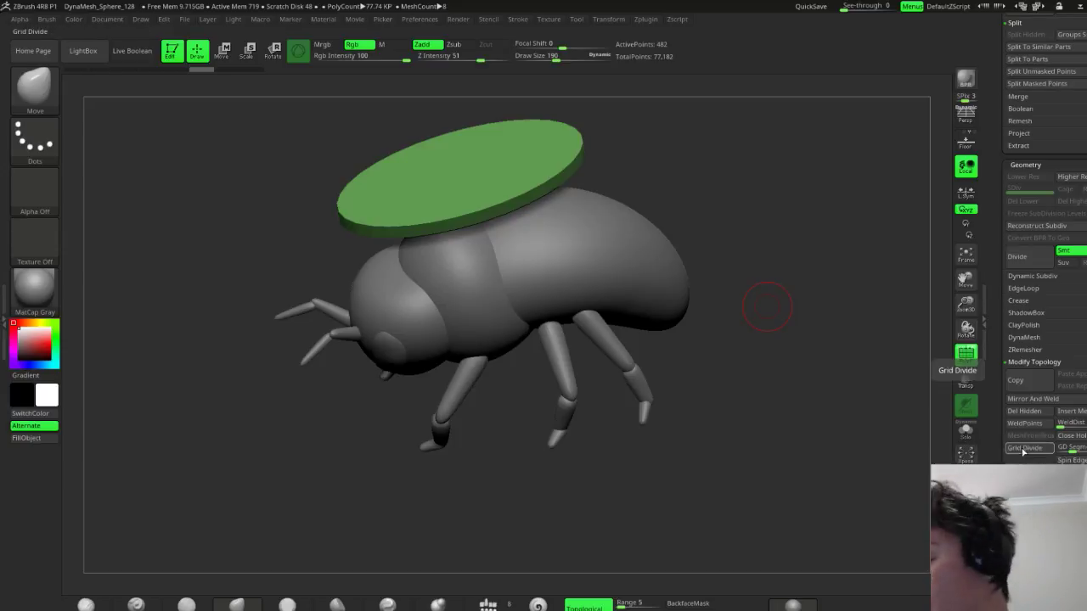
scroll(1045, 271, down, 2)
scroll(998, 459, down, 1)
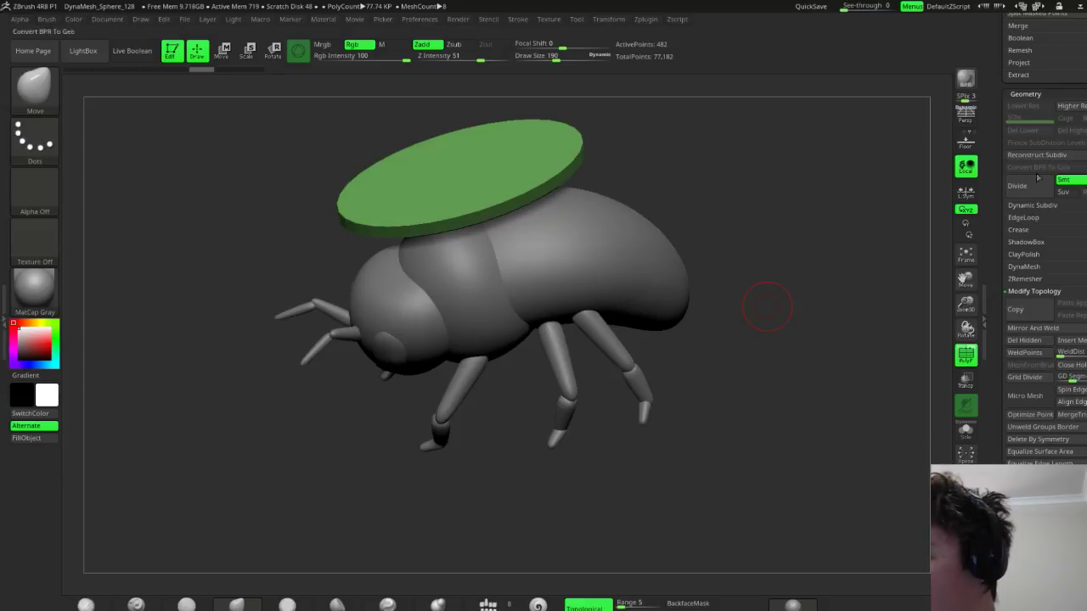
click(1025, 267)
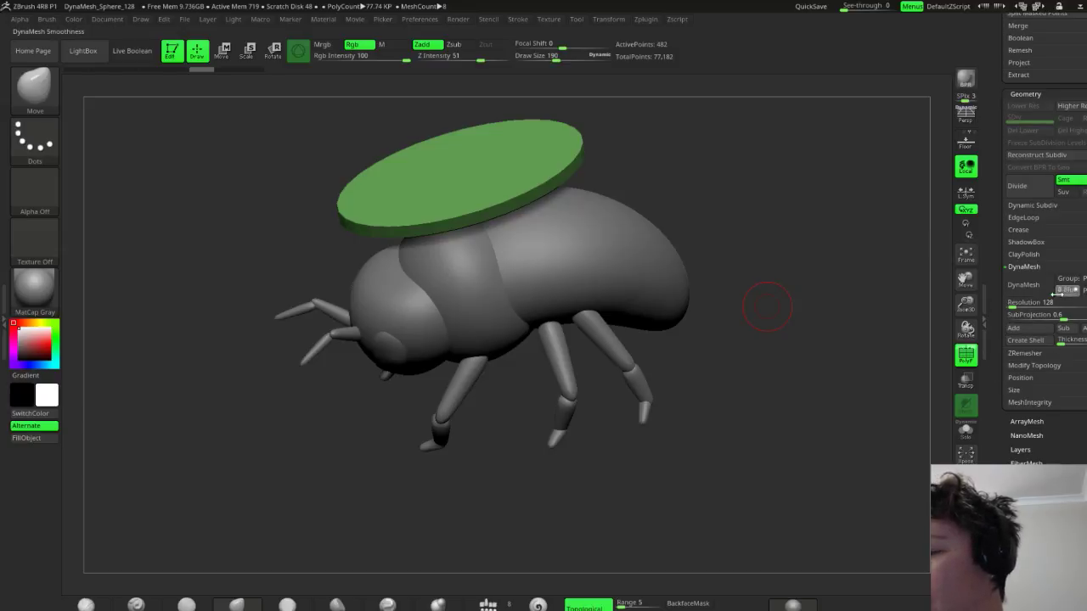
click(1024, 285)
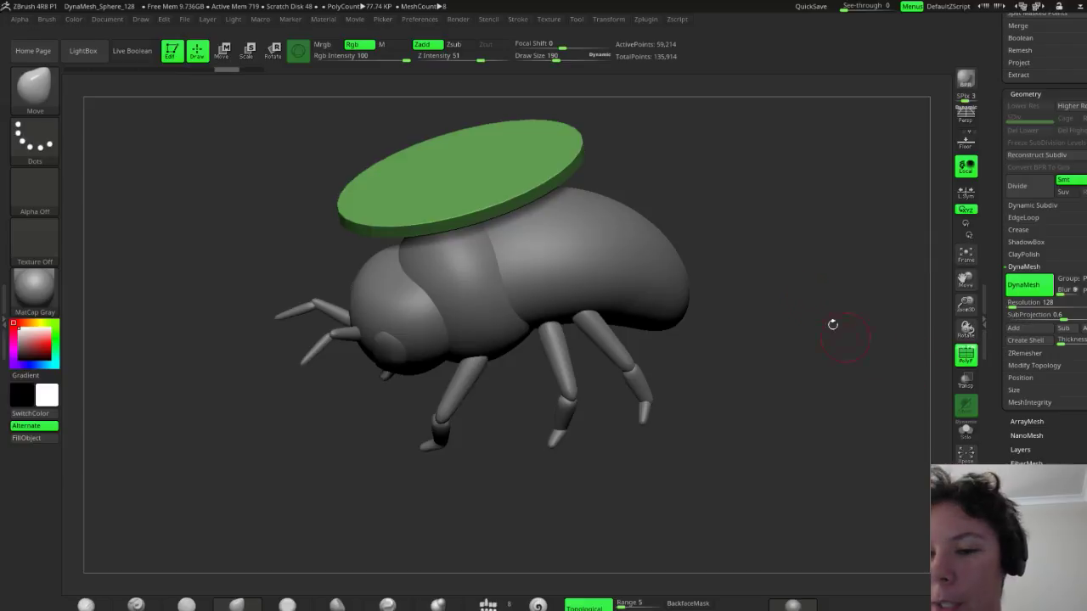
Smooth the rim of the disc all the way around to round off its hard edges
key(shift)
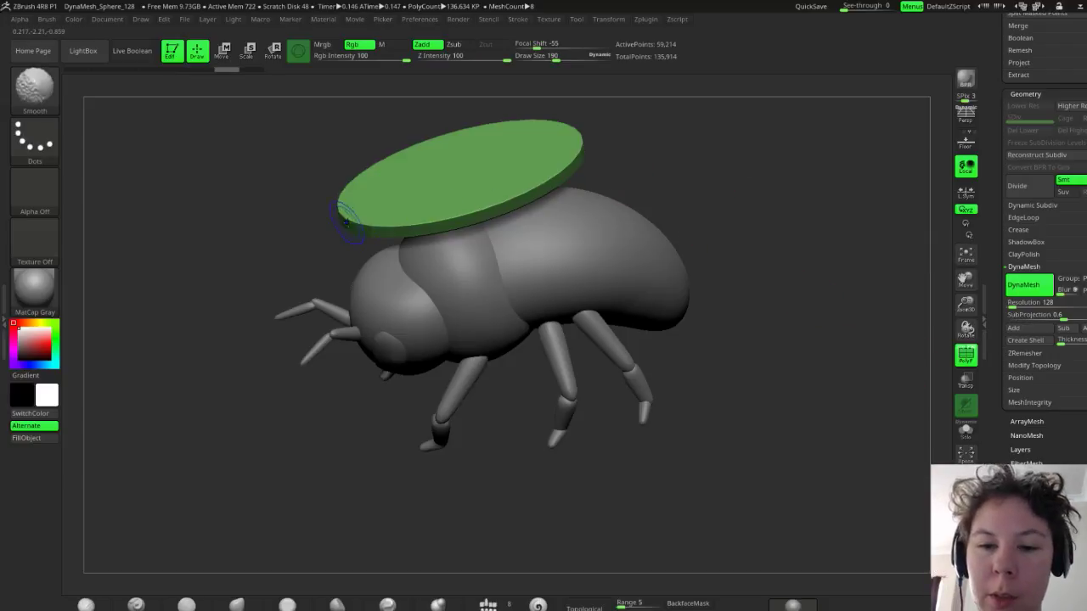
mouse_move(346, 222)
shift+mouse_down()
mouse_move(446, 219)
mouse_move(548, 185)
shift+mouse_up()
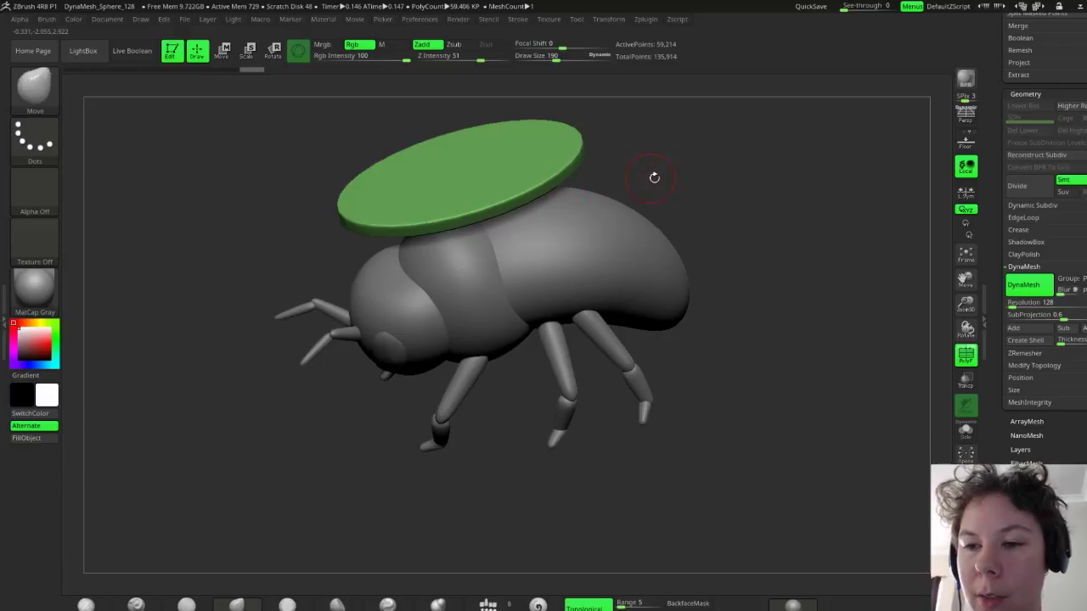
drag(653, 177, 360, 228)
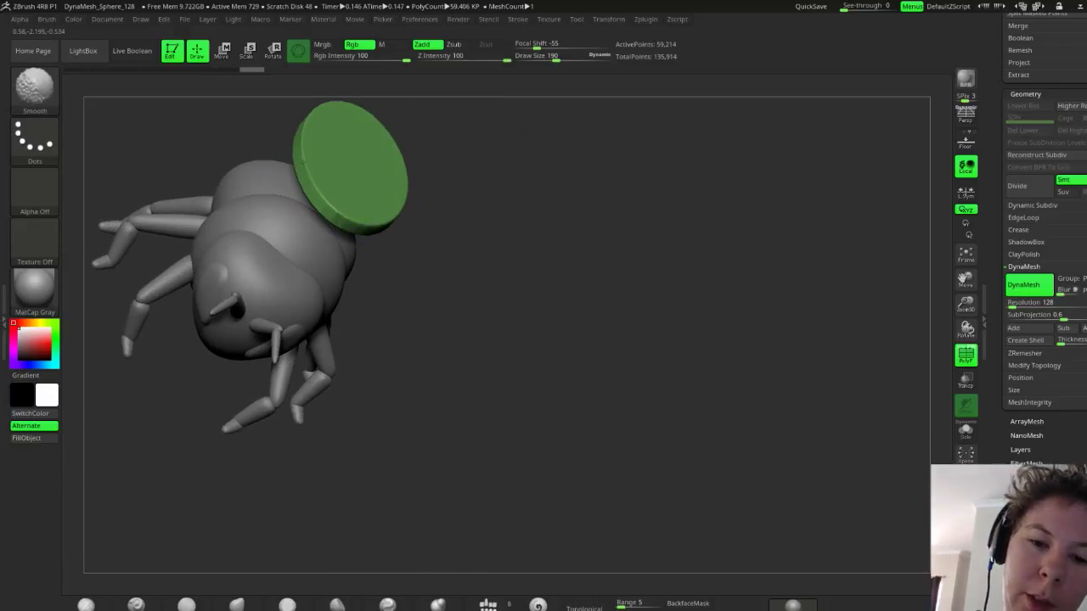
mouse_move(306, 99)
mouse_down()
mouse_move(501, 166)
mouse_move(594, 175)
mouse_move(587, 272)
mouse_move(489, 262)
mouse_up()
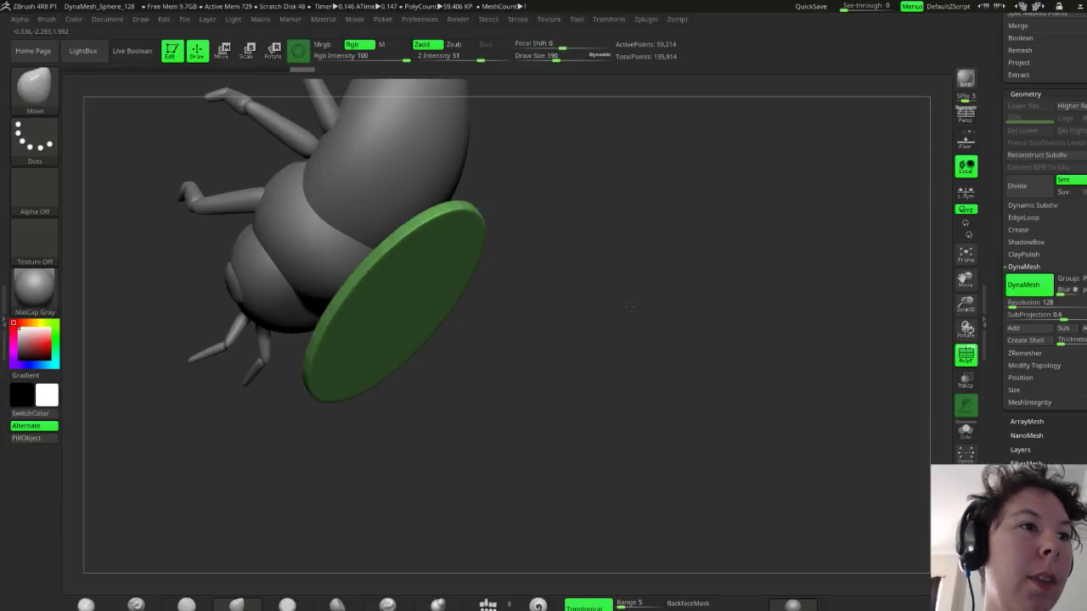
drag(629, 308, 624, 332)
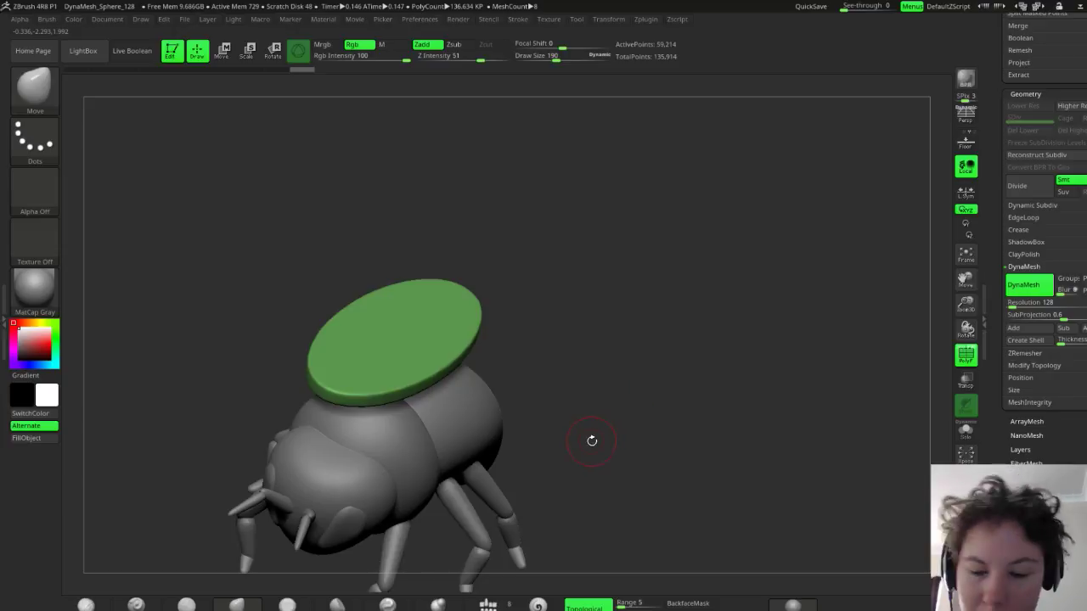
Enlarge the Move brush to draw size 608 and push the disc's edge inward beside the thorax into a concave curve
mouse_move(592, 441)
mouse_down()
mouse_move(574, 306)
mouse_move(590, 343)
mouse_move(548, 346)
mouse_move(532, 395)
mouse_move(483, 306)
mouse_up()
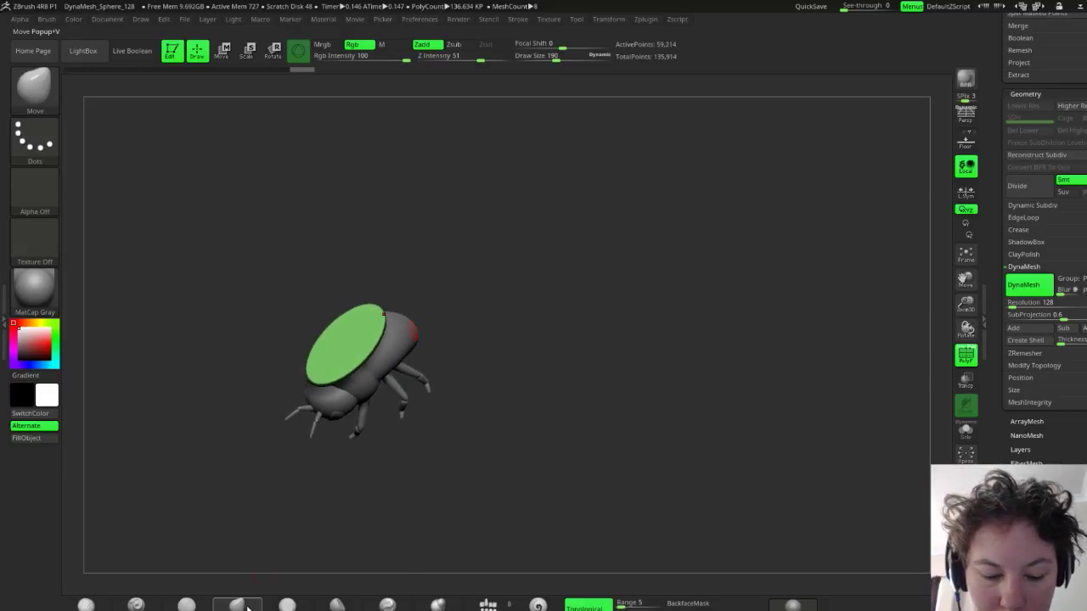
key(s)
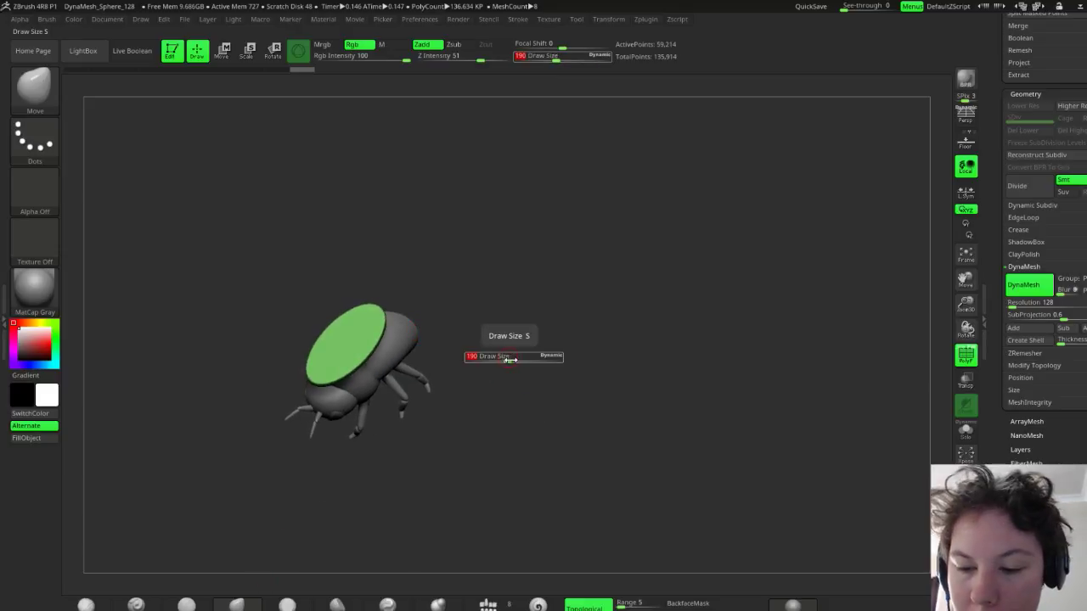
drag(530, 367, 549, 363)
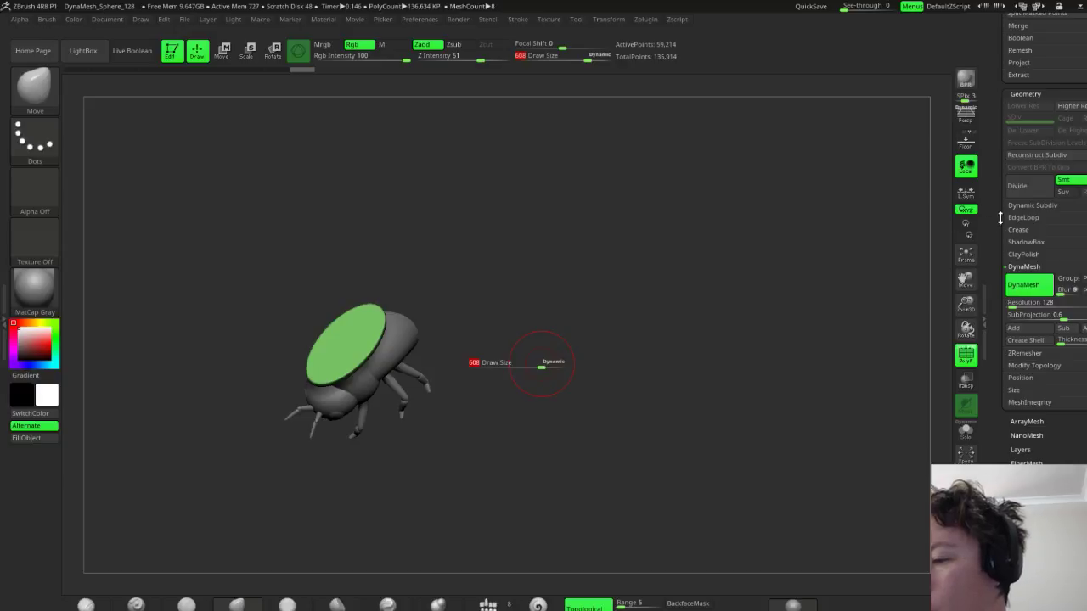
drag(965, 306, 1080, 222)
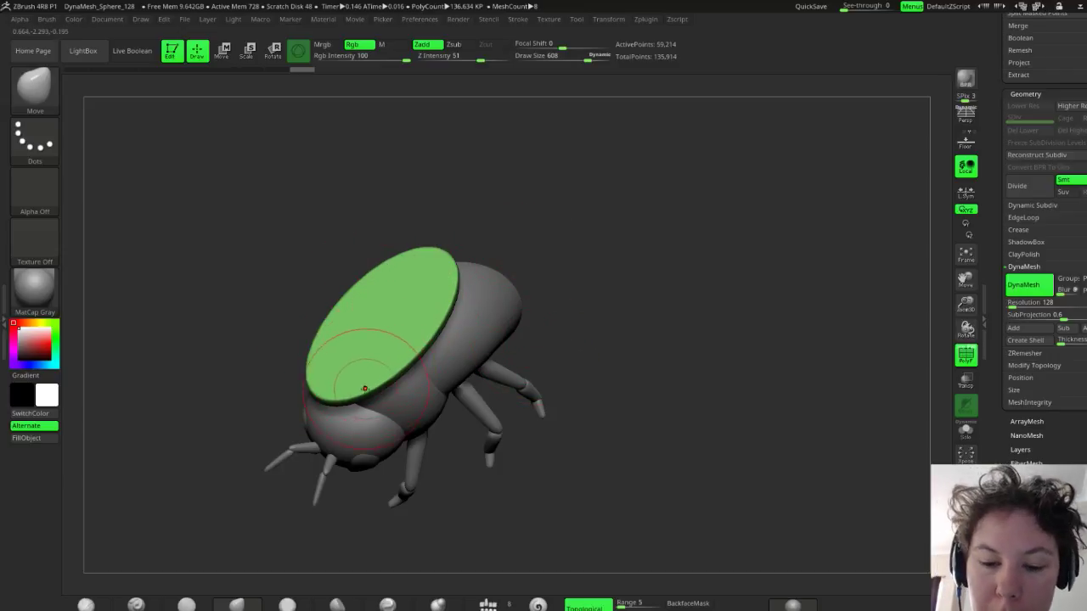
drag(360, 391, 352, 388)
drag(416, 366, 400, 355)
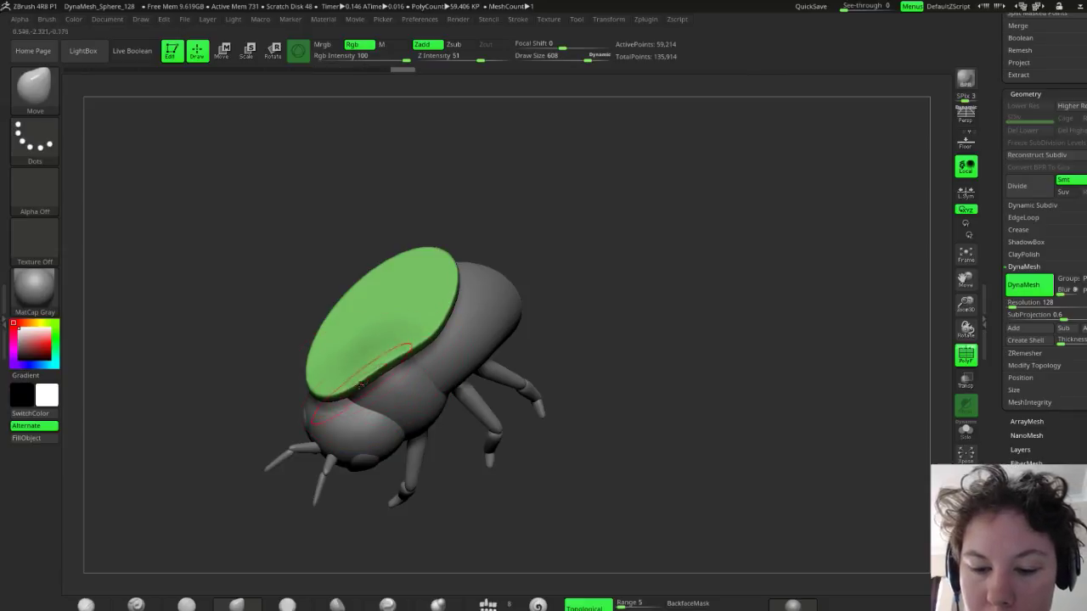
mouse_move(348, 382)
mouse_down()
mouse_move(332, 387)
mouse_move(393, 350)
mouse_up()
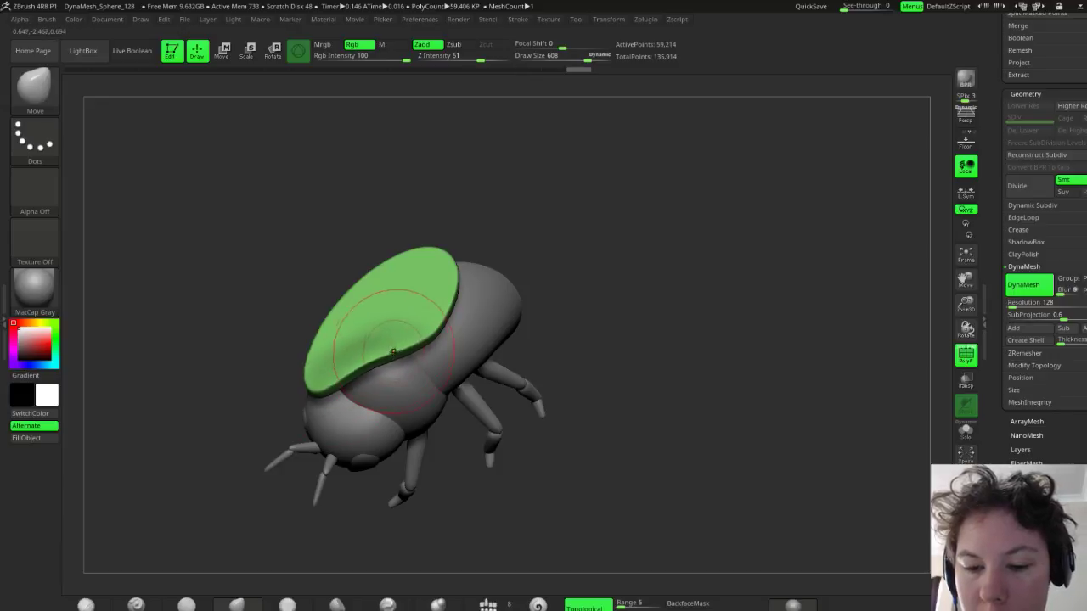
drag(448, 314, 451, 307)
Try to straighten the bend in the wing's side profile with the Move brush, and undo the stroke
mouse_move(580, 284)
mouse_down()
mouse_move(597, 218)
mouse_move(589, 243)
mouse_move(548, 283)
mouse_move(514, 250)
mouse_up()
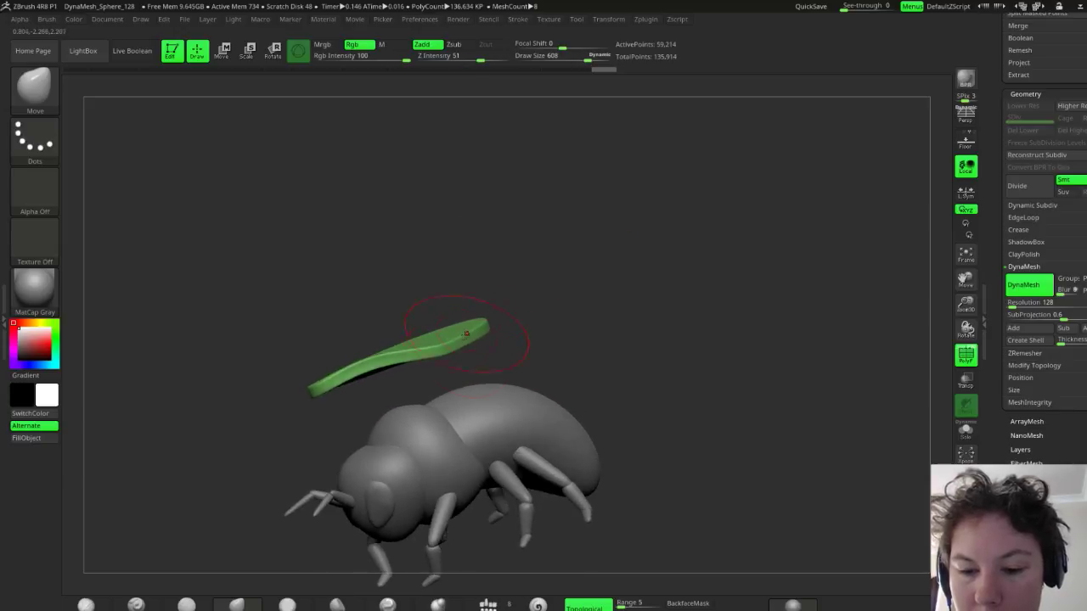
drag(456, 341, 449, 342)
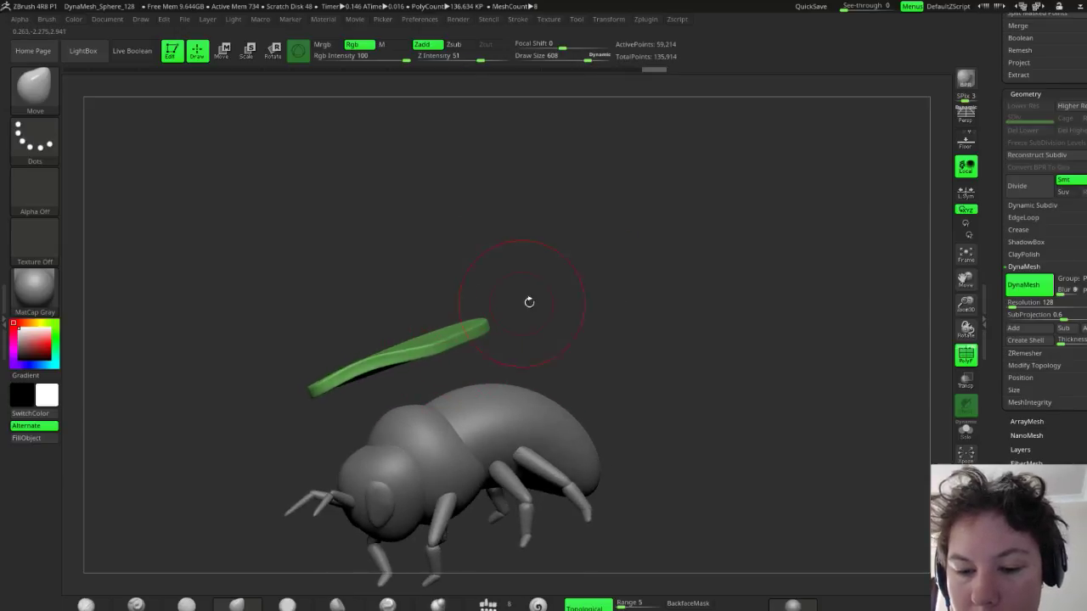
drag(527, 303, 548, 326)
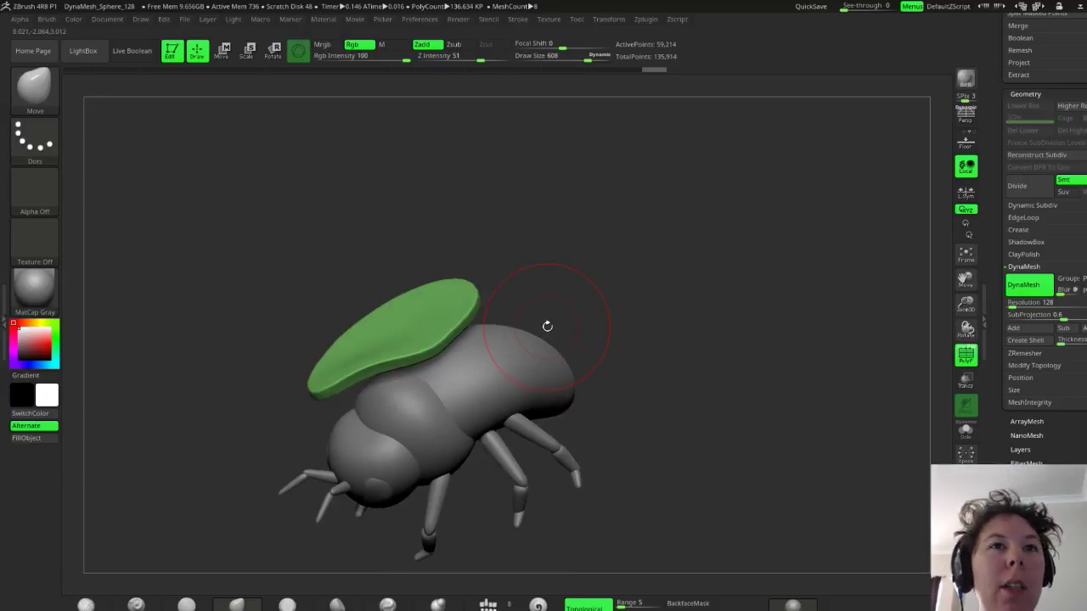
drag(586, 253, 490, 316)
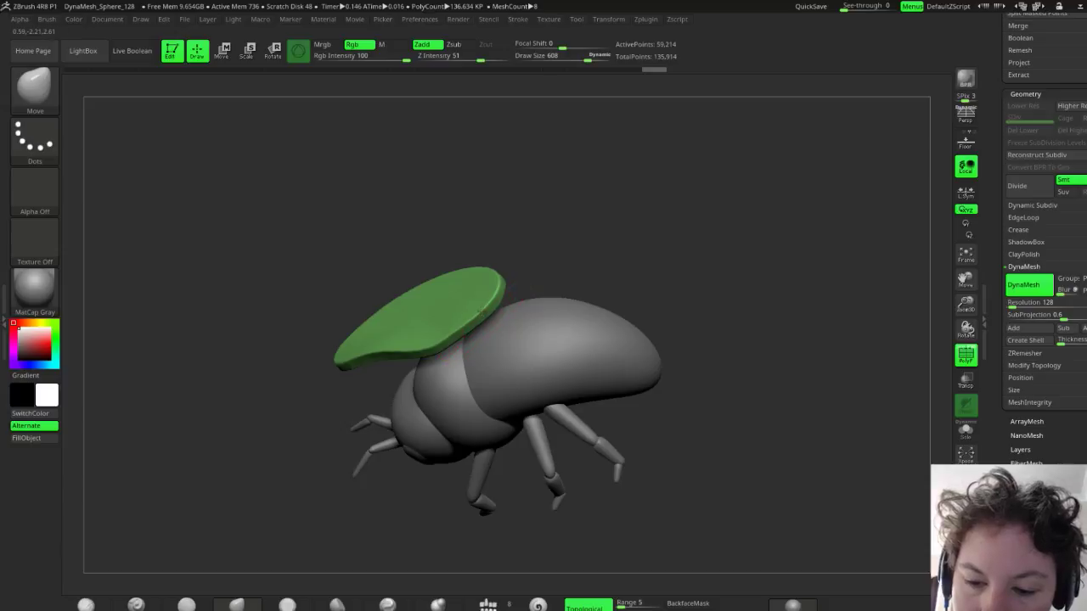
key(ctrl+z)
Extend the wing's rear end outward with the Move brush, round off its tip and refine the adjoining side edges
mouse_move(552, 255)
mouse_down()
mouse_move(530, 281)
mouse_move(494, 274)
mouse_move(587, 256)
mouse_move(586, 290)
mouse_up()
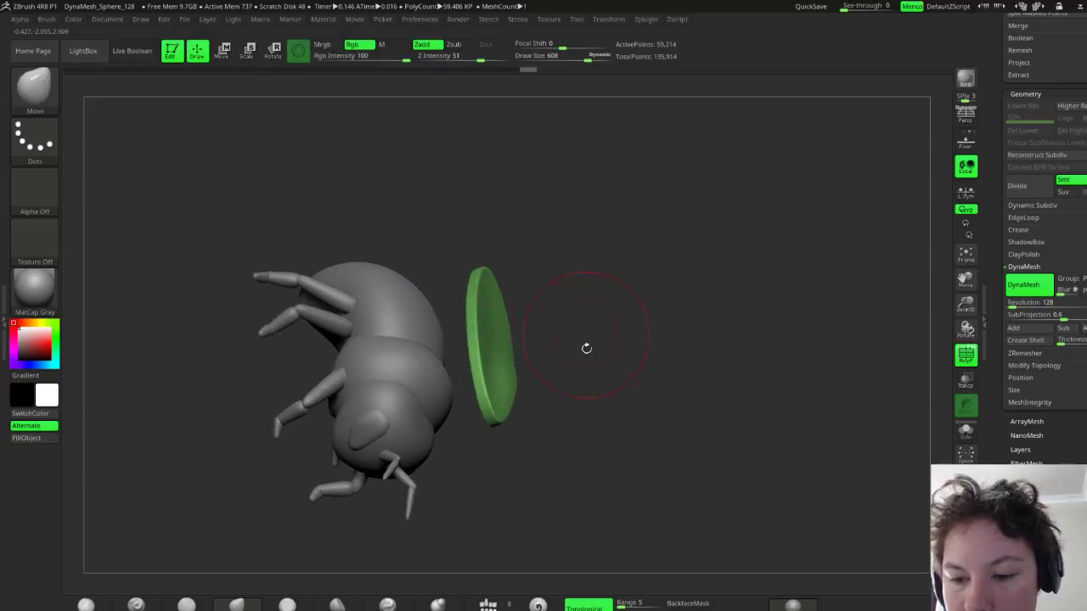
mouse_move(586, 349)
mouse_down()
mouse_move(613, 413)
mouse_move(569, 306)
mouse_move(591, 276)
mouse_move(517, 280)
mouse_up()
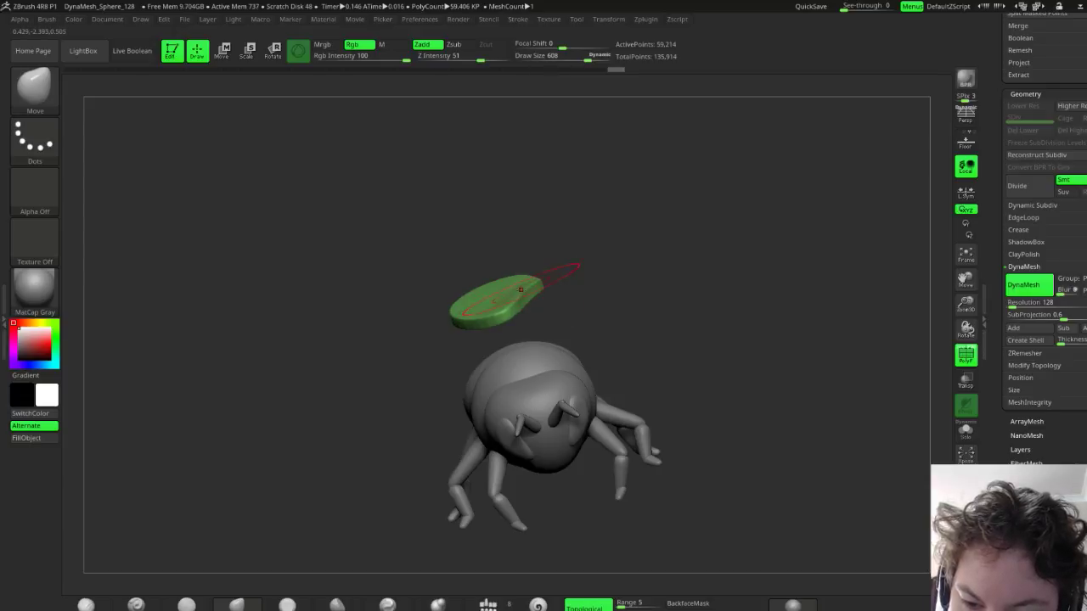
mouse_move(461, 286)
mouse_down()
mouse_move(621, 329)
mouse_move(605, 336)
mouse_up()
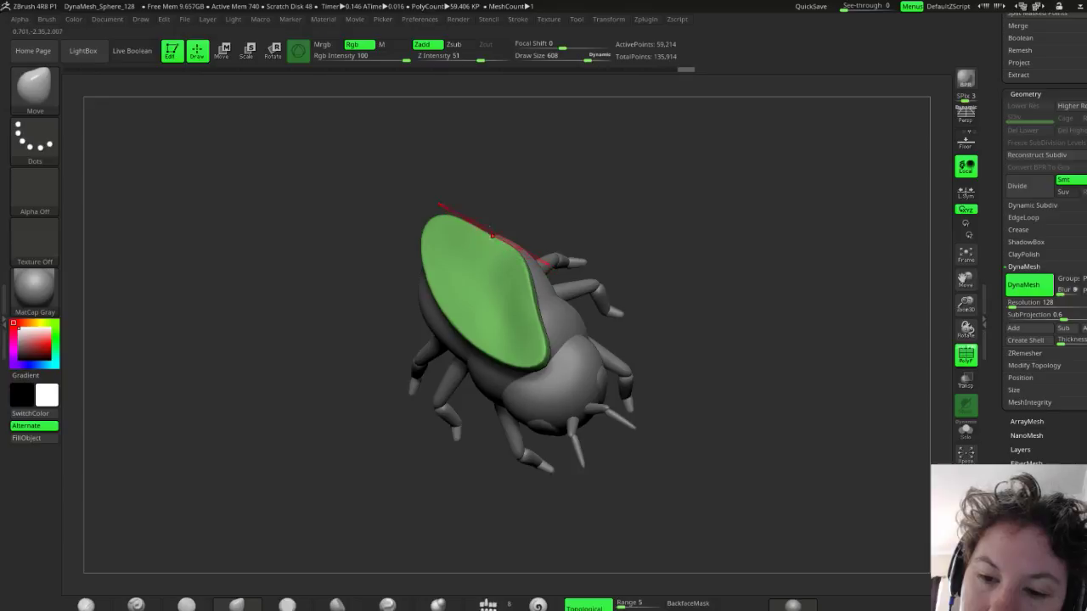
drag(442, 219, 428, 191)
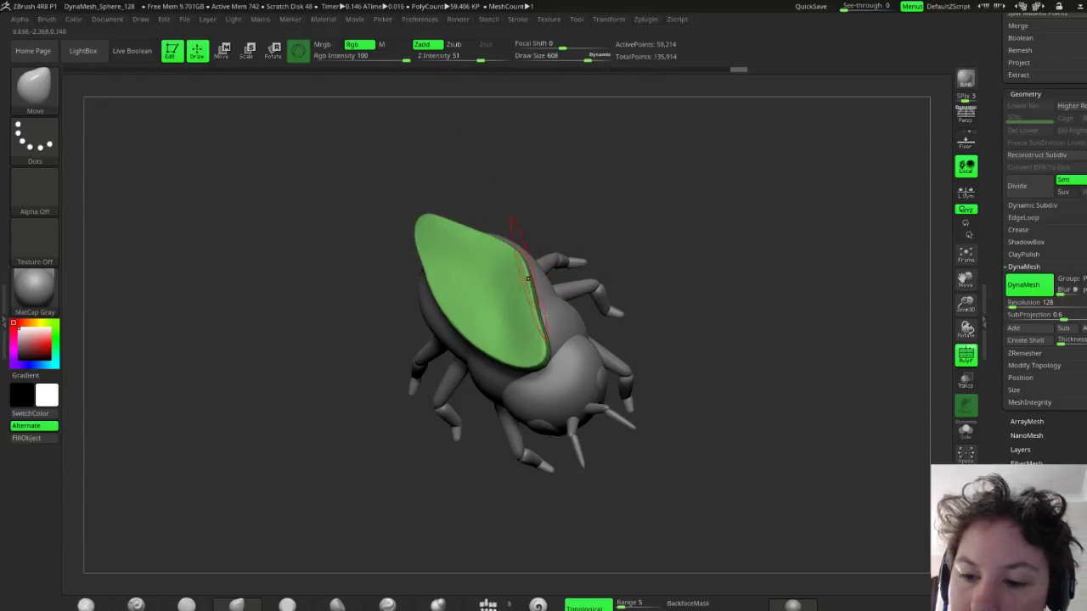
drag(533, 299, 530, 292)
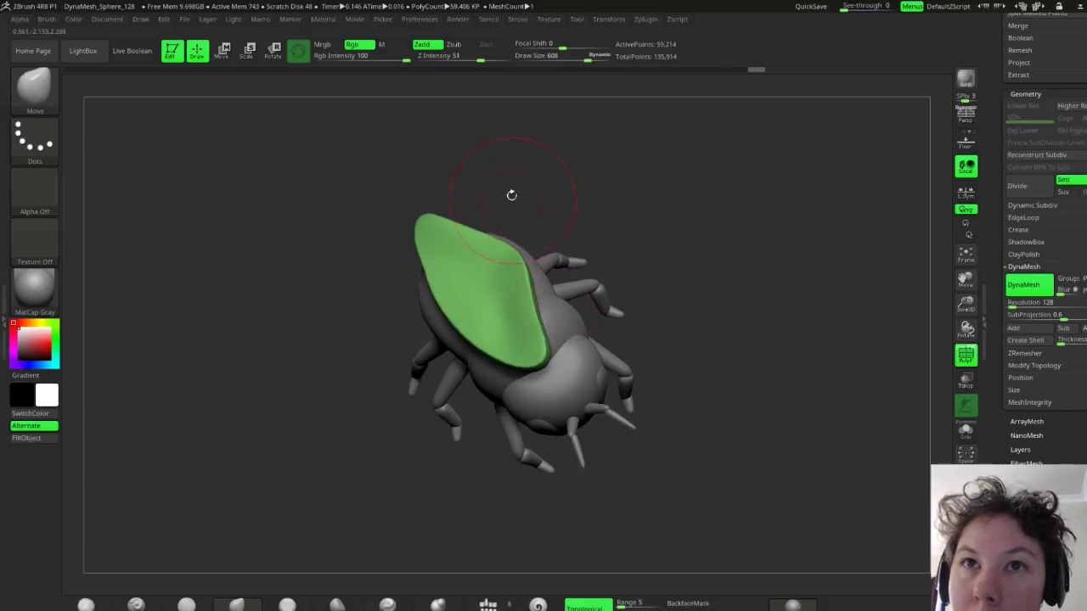
drag(452, 222, 461, 202)
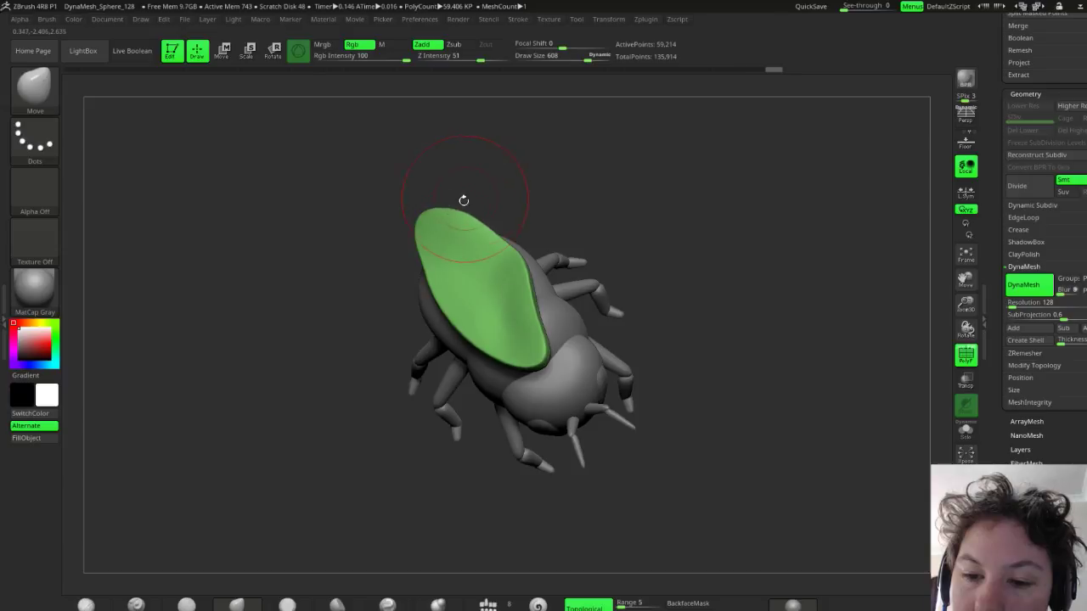
drag(419, 255, 427, 252)
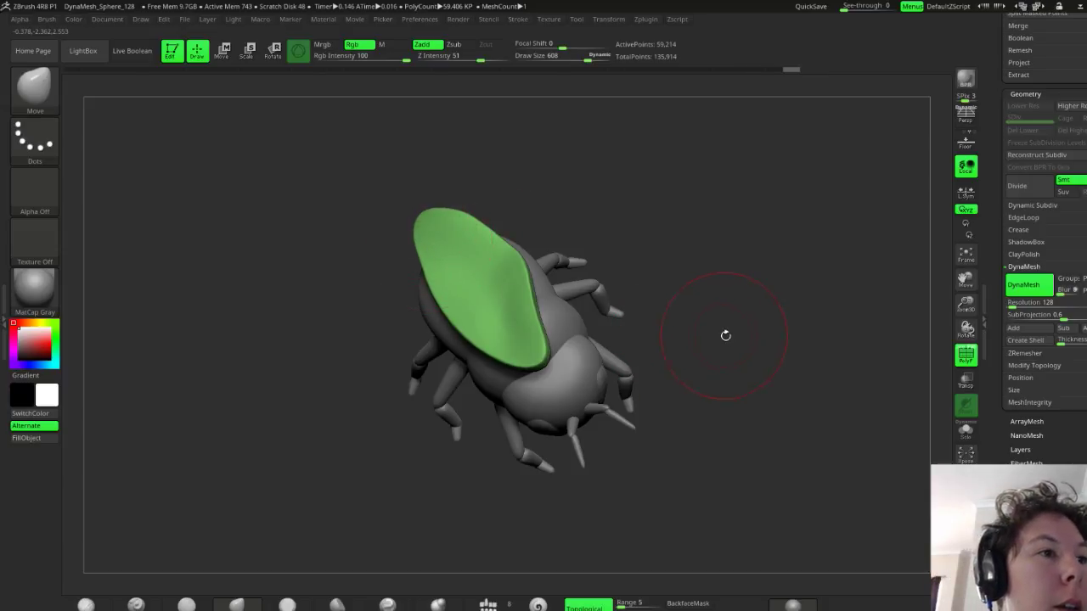
Fill out the wing's edge near the rear tip with the Move brush, checking the outline from above and the front
drag(739, 357, 771, 352)
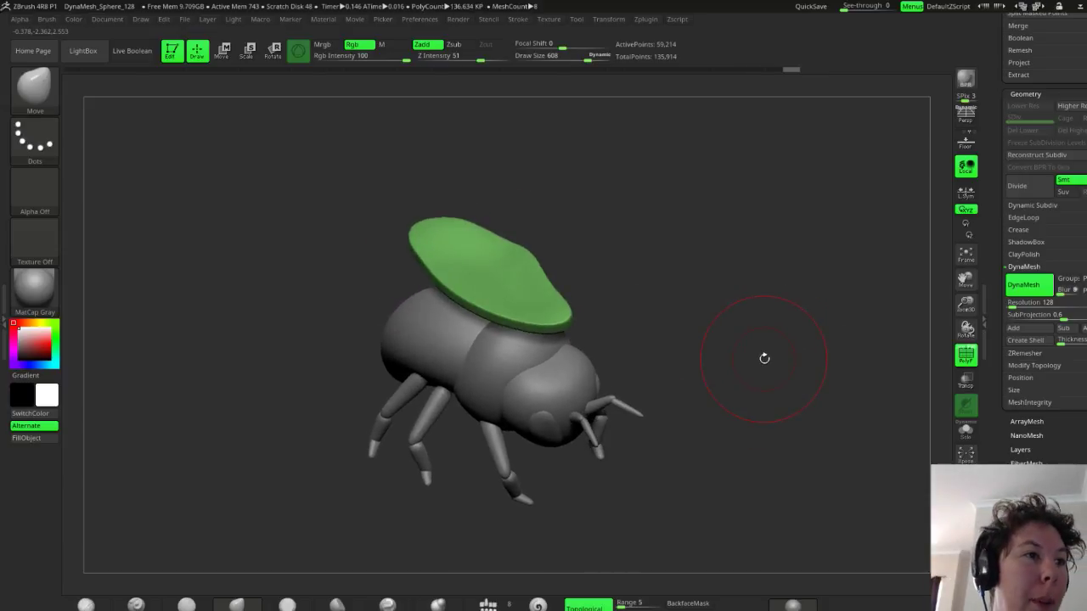
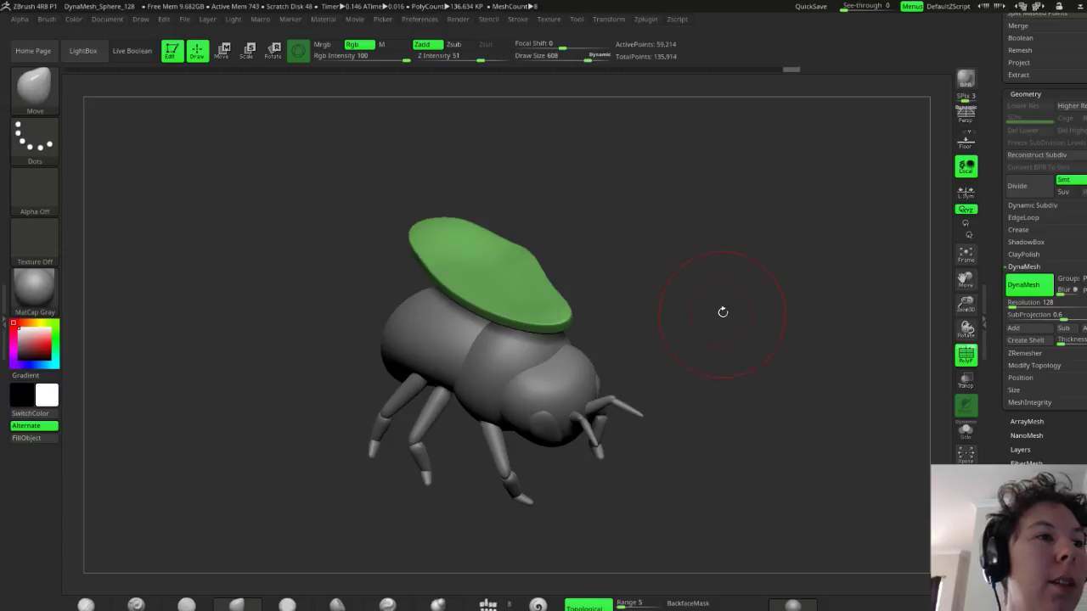
mouse_move(654, 292)
mouse_down()
mouse_move(612, 340)
mouse_move(633, 374)
mouse_move(618, 361)
mouse_up()
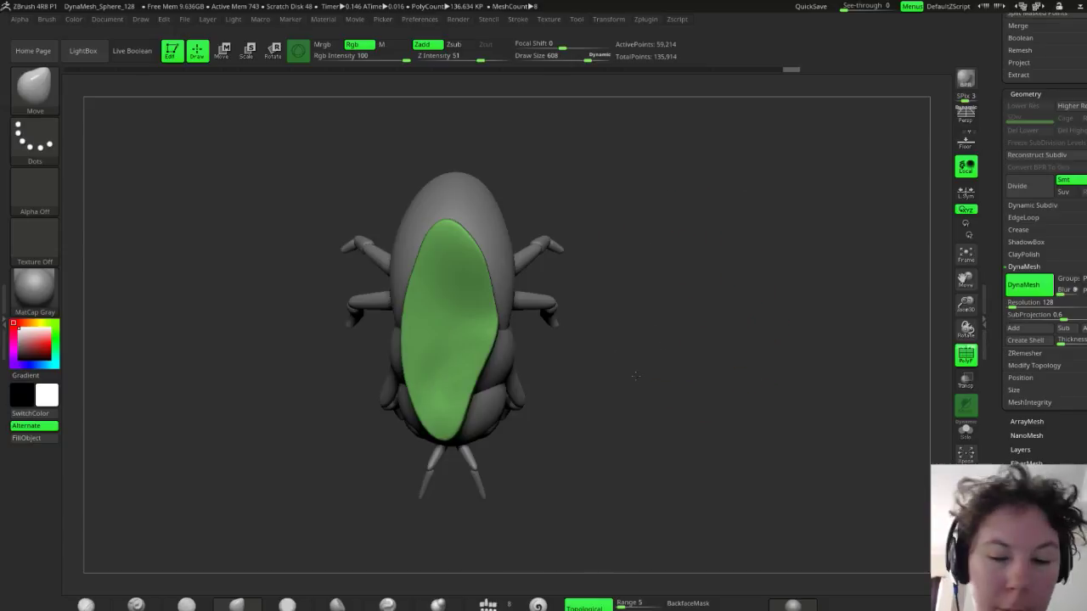
drag(584, 409, 606, 359)
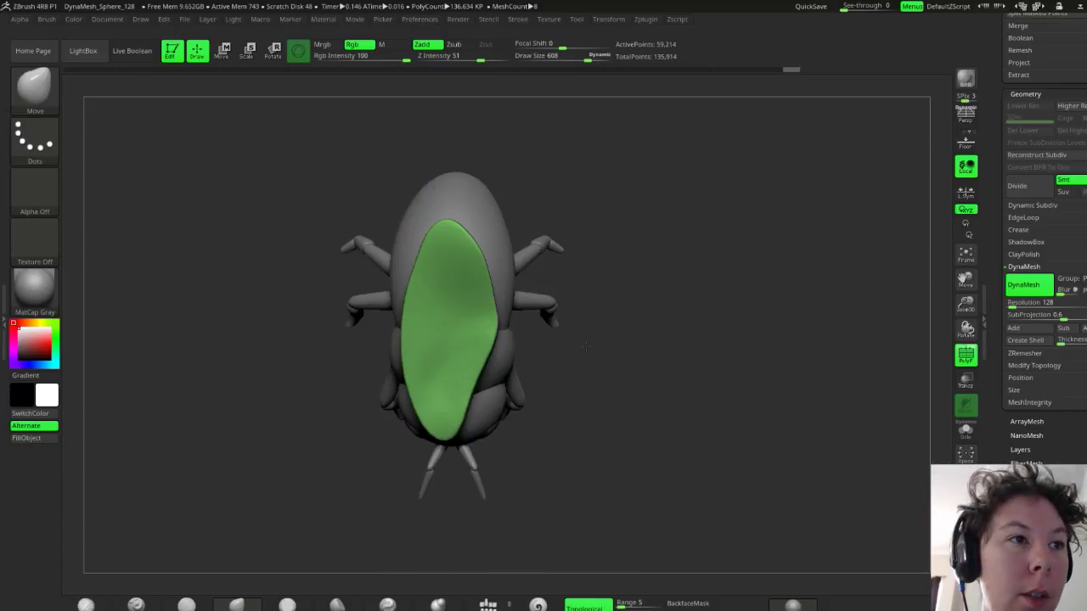
drag(623, 417, 611, 424)
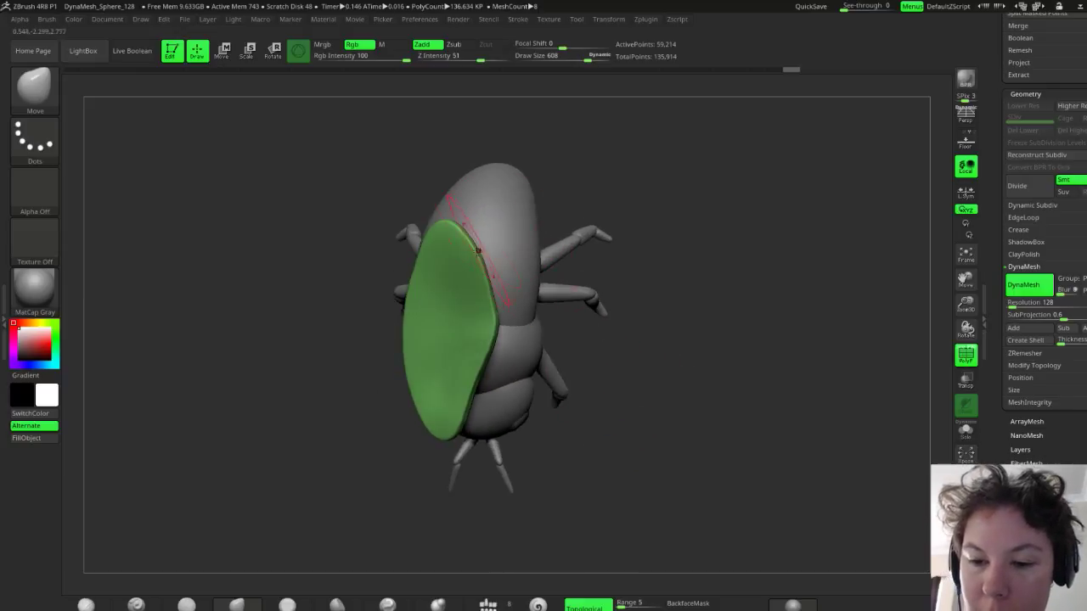
drag(473, 244, 479, 238)
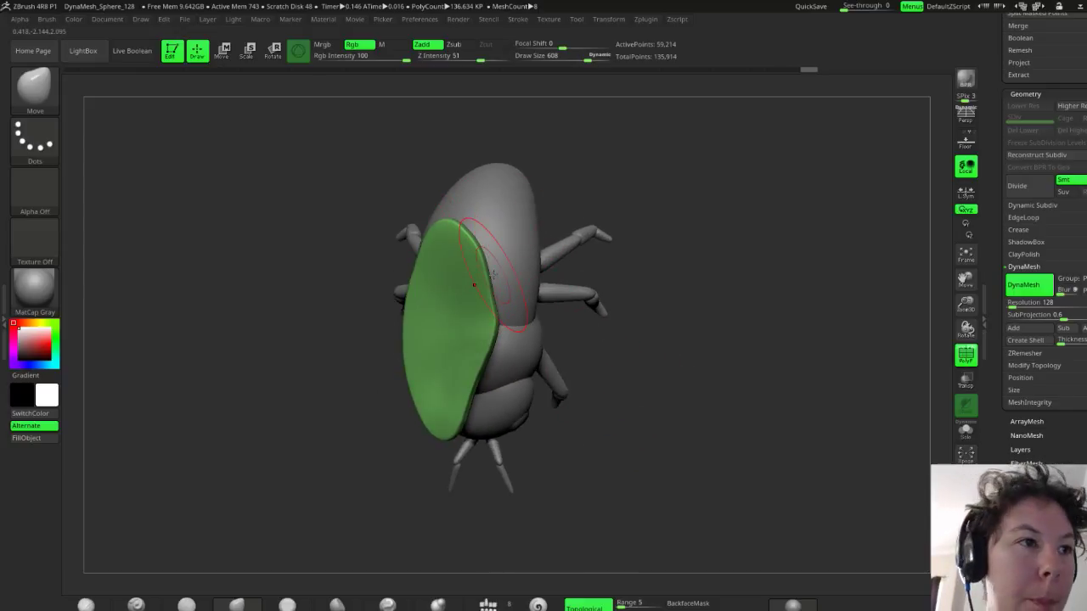
drag(611, 400, 646, 332)
mouse_move(651, 391)
mouse_down()
mouse_move(611, 342)
mouse_move(613, 366)
mouse_up()
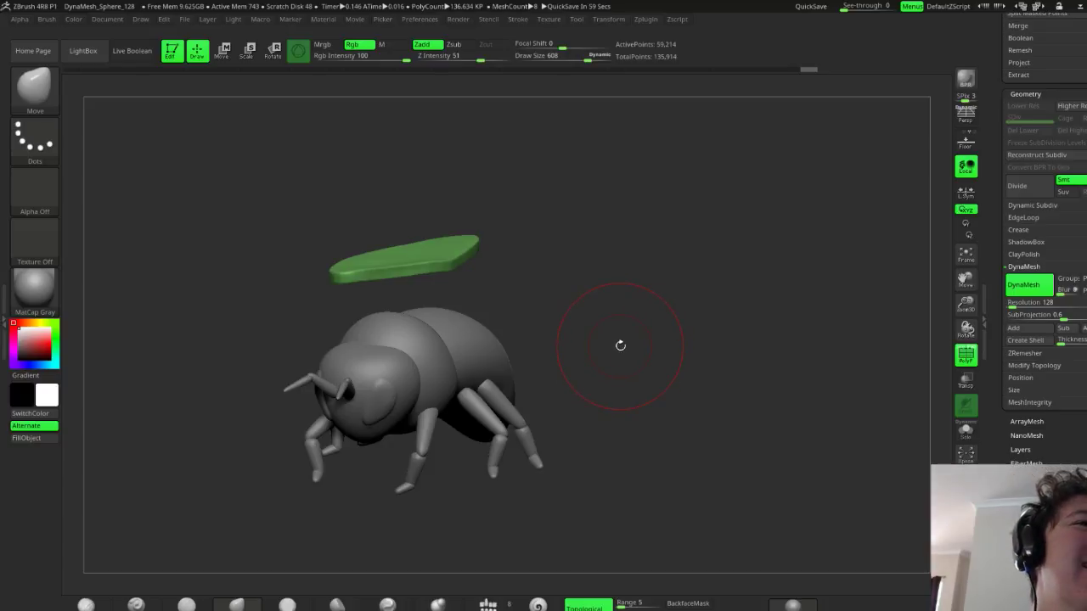
drag(553, 276, 514, 325)
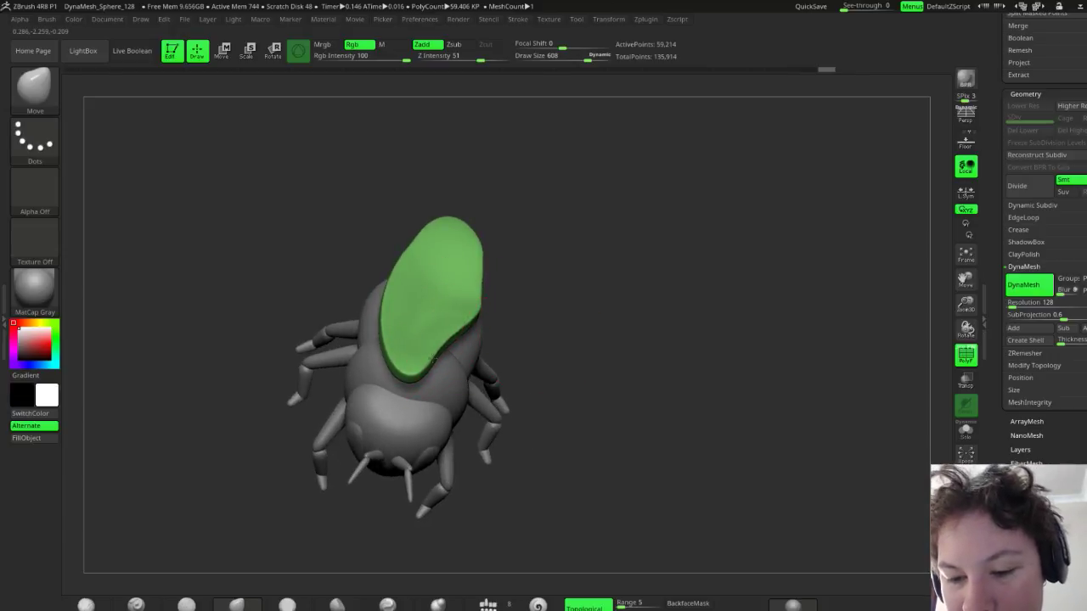
Examine the green wing's outline, thickness and placement above the bee's body from the front, side and top
mouse_move(585, 288)
mouse_down()
mouse_move(595, 315)
mouse_move(536, 268)
mouse_up()
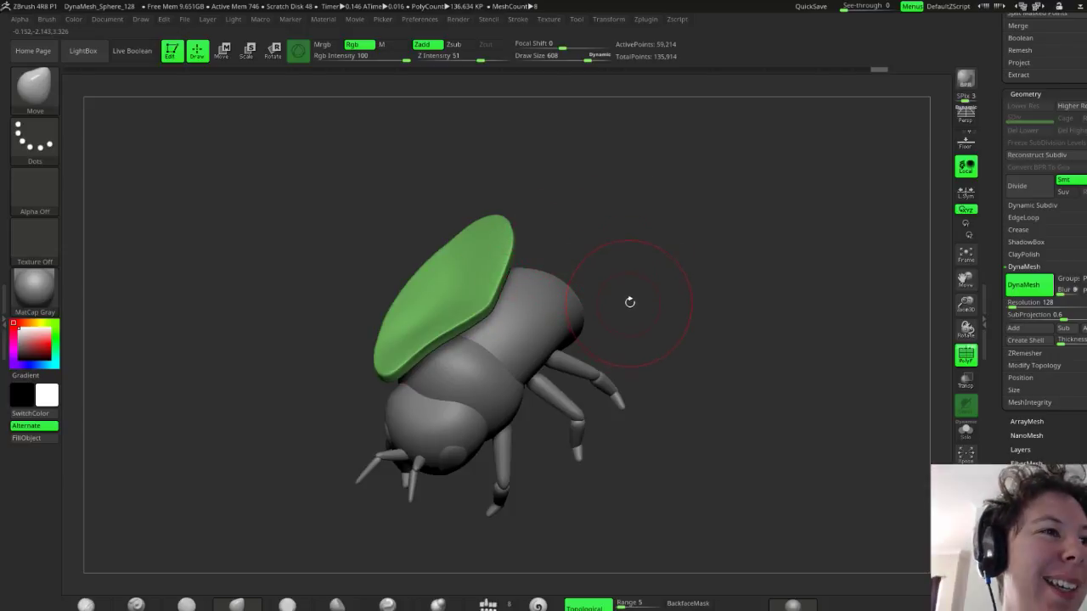
drag(665, 332, 665, 315)
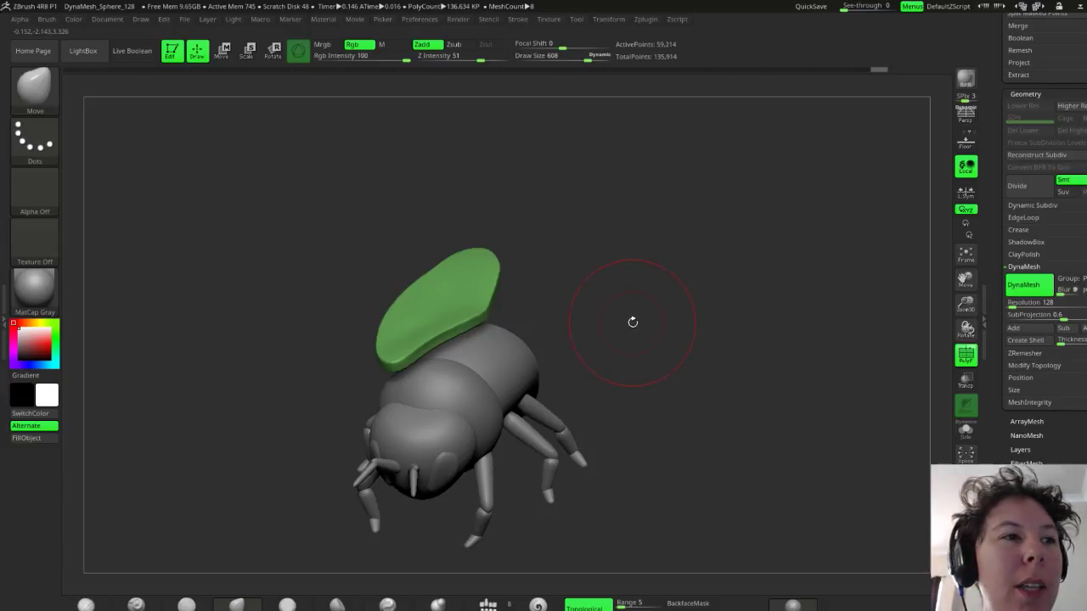
mouse_move(619, 279)
mouse_down()
mouse_move(594, 255)
mouse_move(631, 284)
mouse_up()
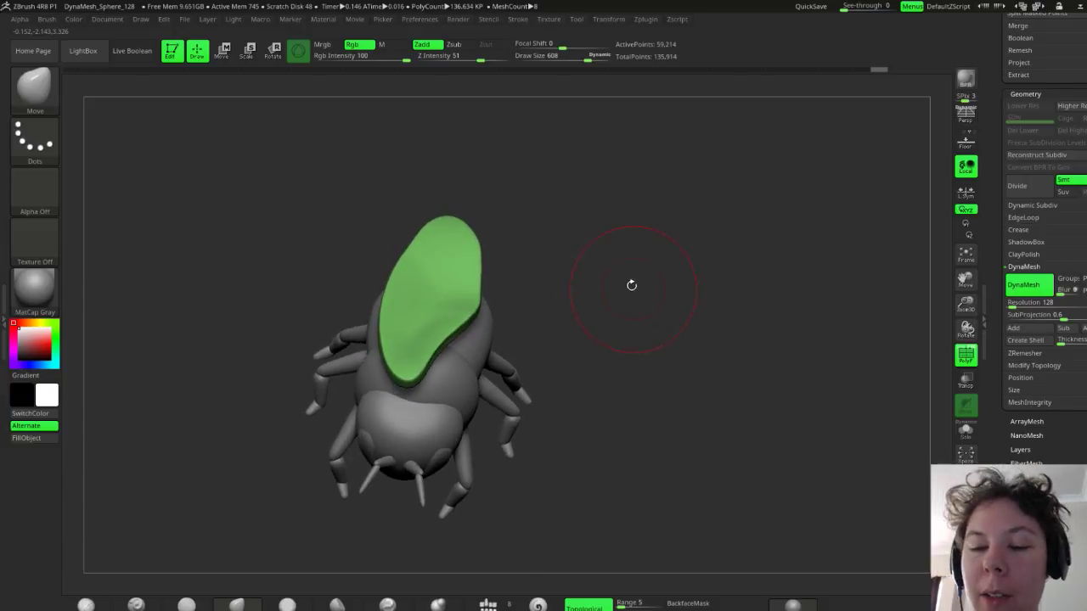
drag(579, 324, 580, 368)
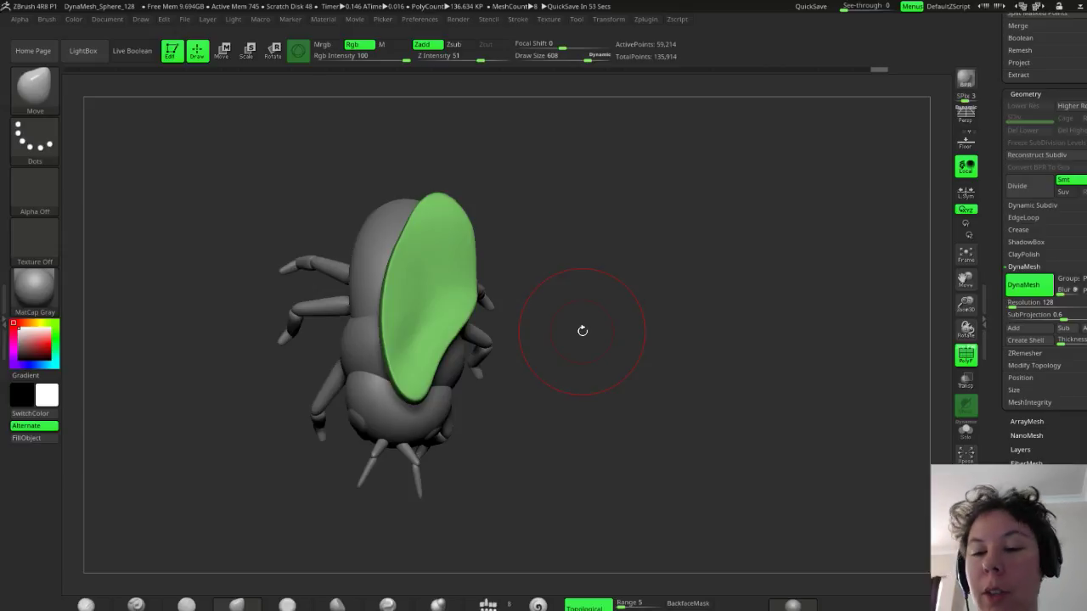
drag(577, 291, 610, 322)
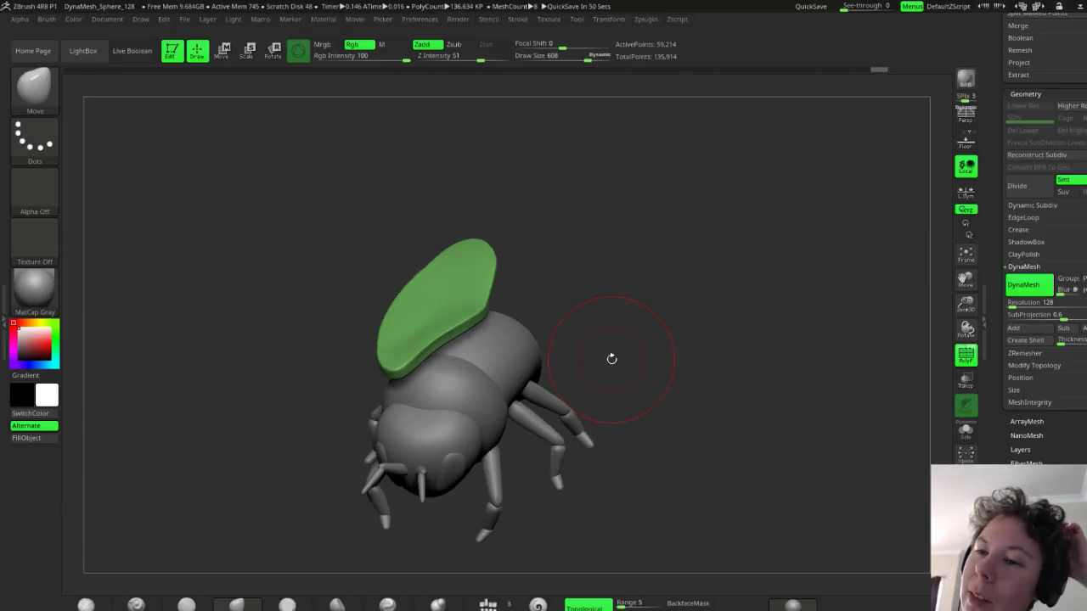
drag(609, 286, 614, 309)
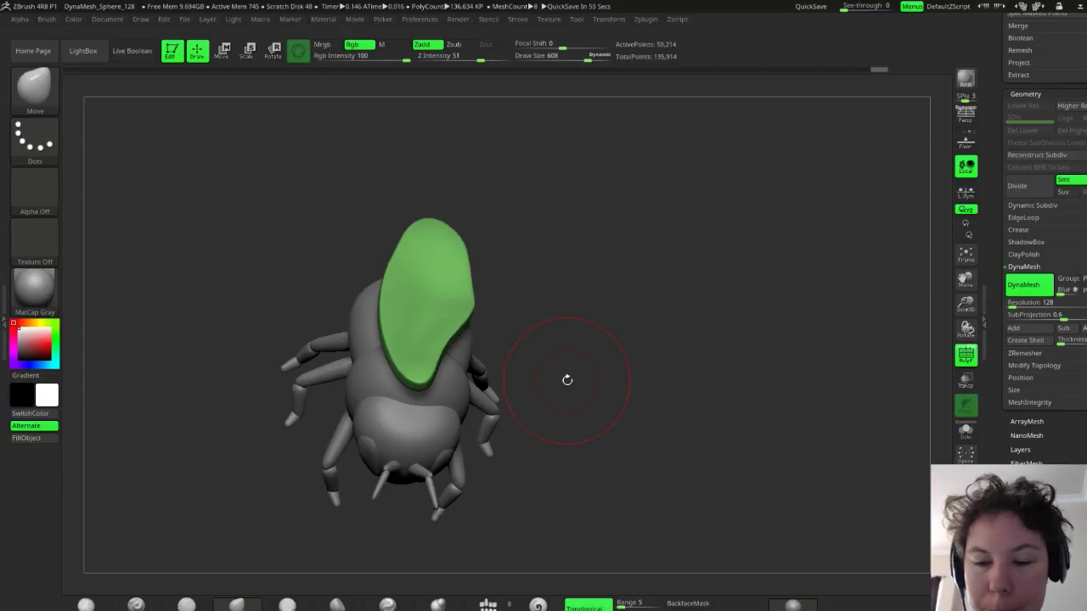
mouse_move(573, 325)
mouse_down()
mouse_move(567, 281)
mouse_move(558, 335)
mouse_up()
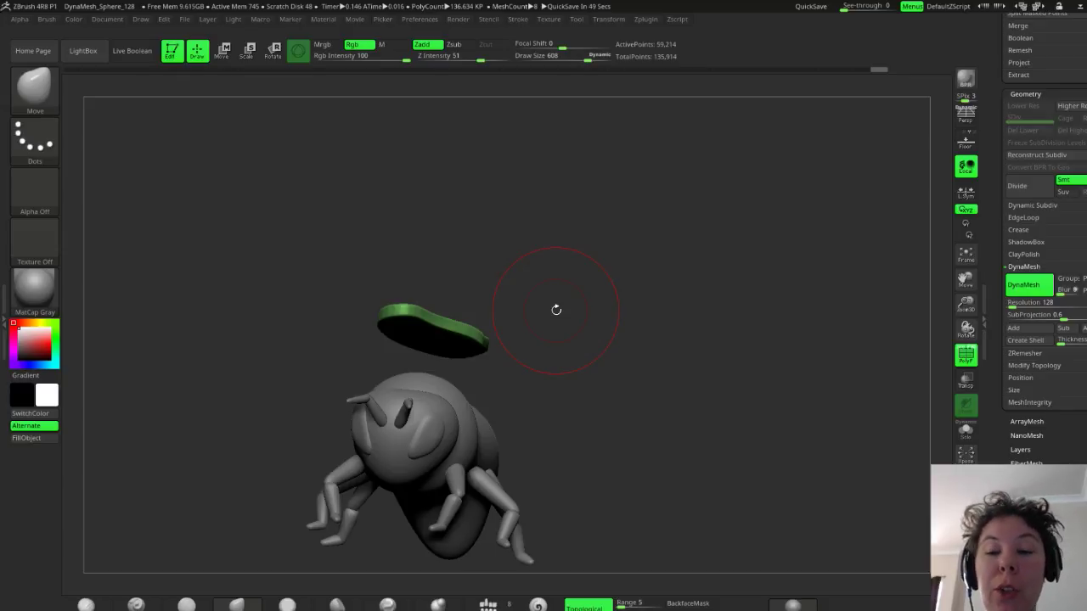
mouse_move(596, 285)
mouse_down()
mouse_move(589, 357)
mouse_move(608, 349)
mouse_move(548, 255)
mouse_up()
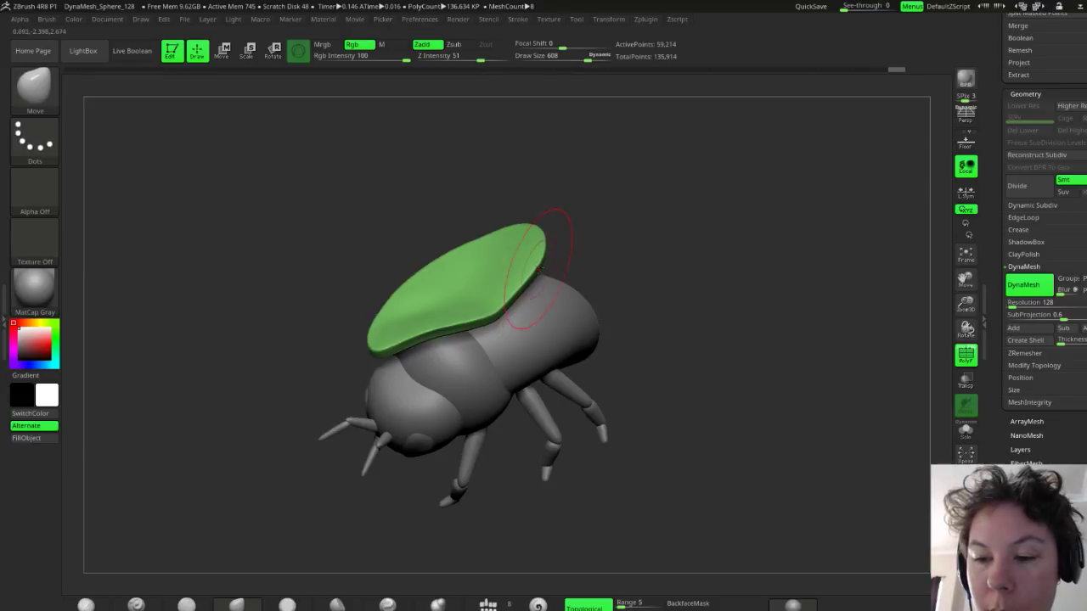
drag(682, 322, 675, 301)
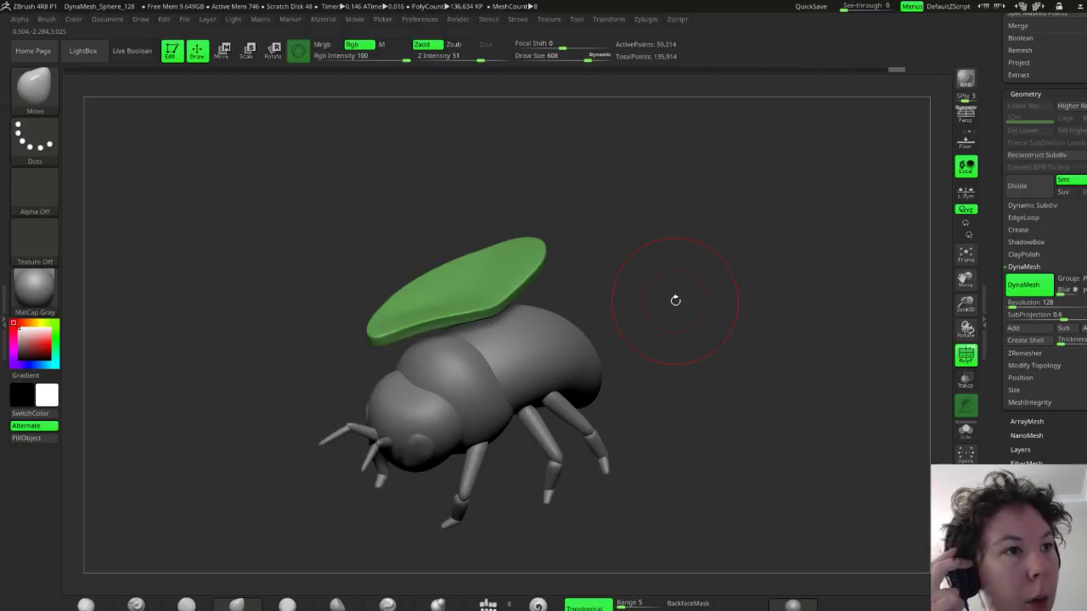
drag(609, 284, 633, 316)
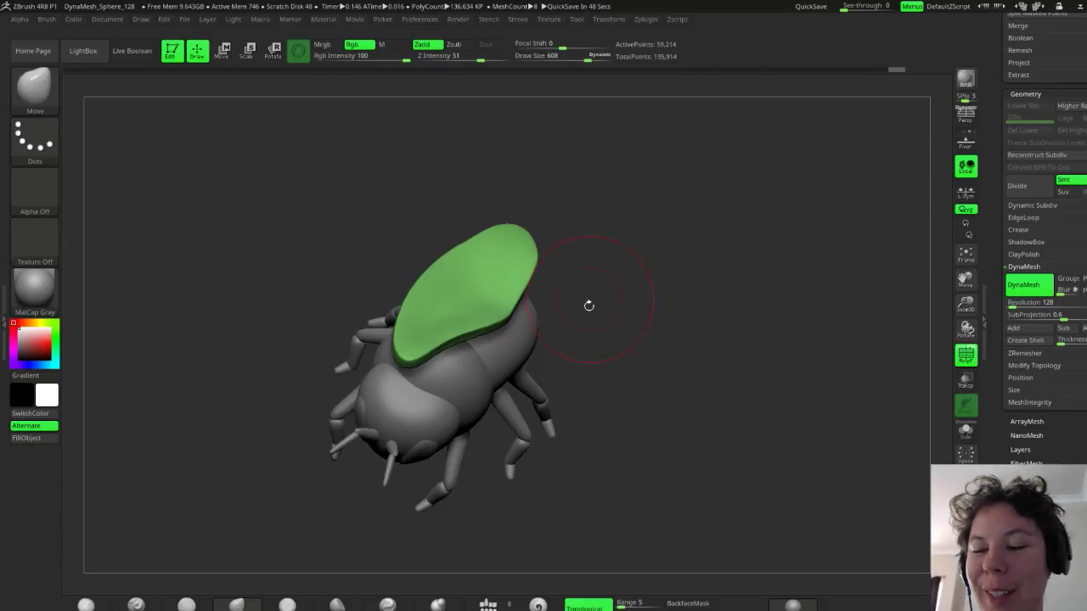
drag(600, 318, 613, 339)
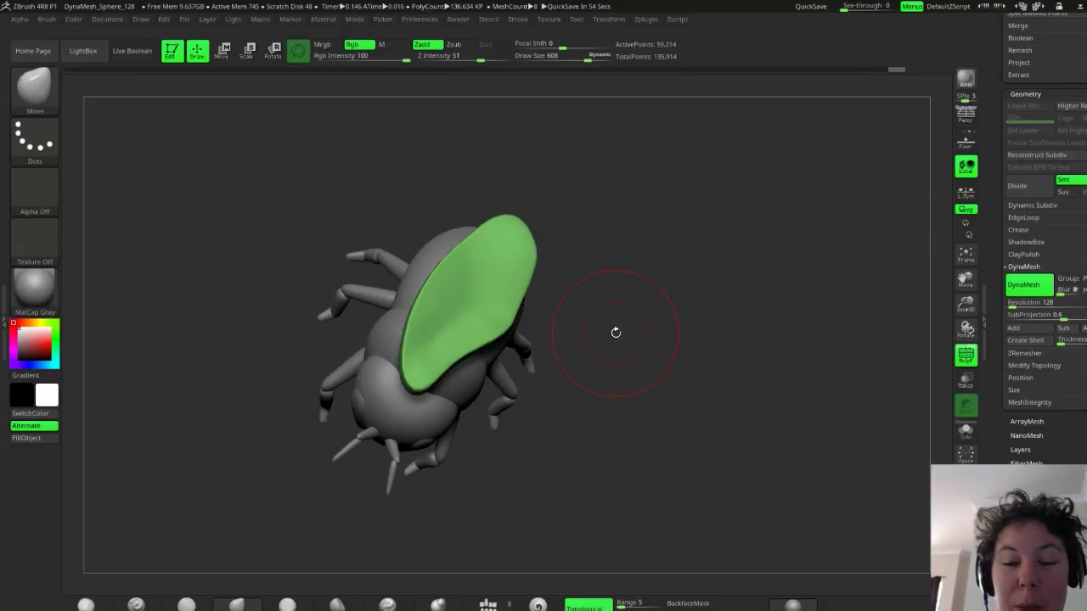
mouse_move(600, 394)
mouse_down()
mouse_move(585, 362)
mouse_move(599, 308)
mouse_move(604, 321)
mouse_up()
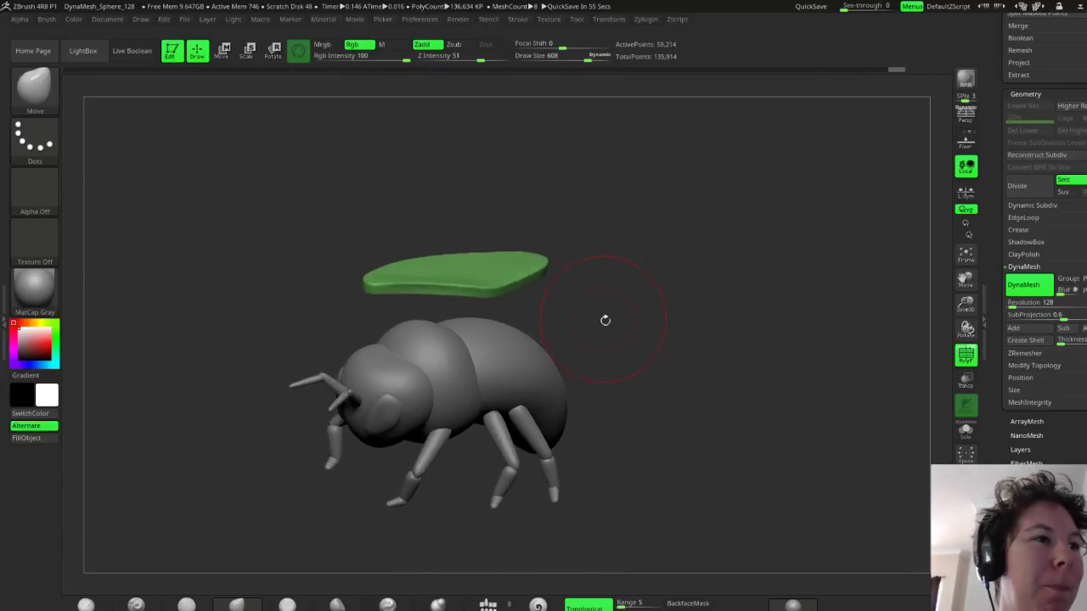
drag(636, 369, 626, 351)
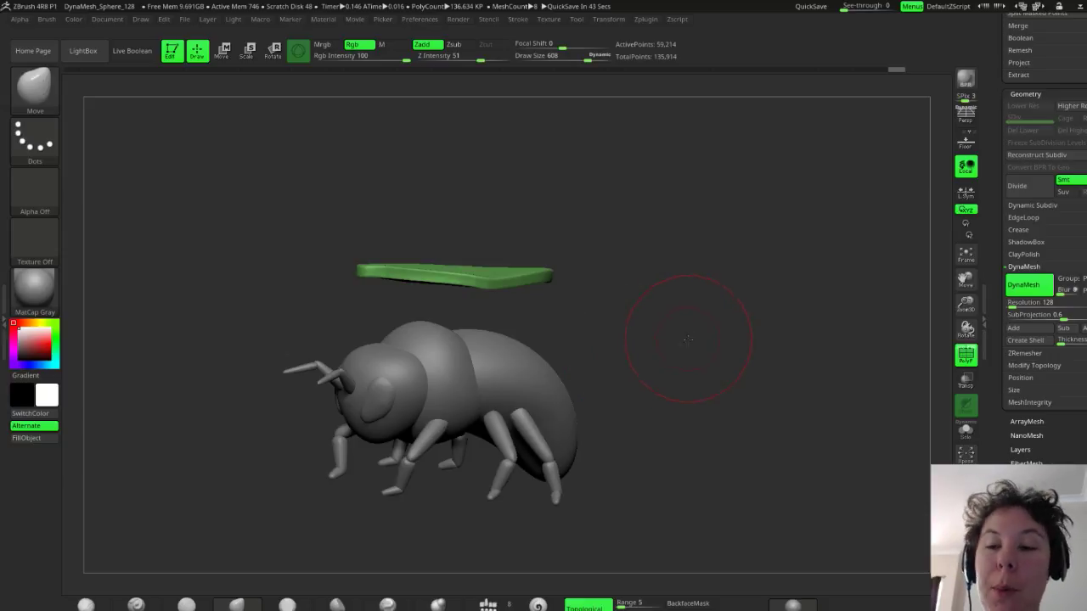
drag(681, 340, 706, 405)
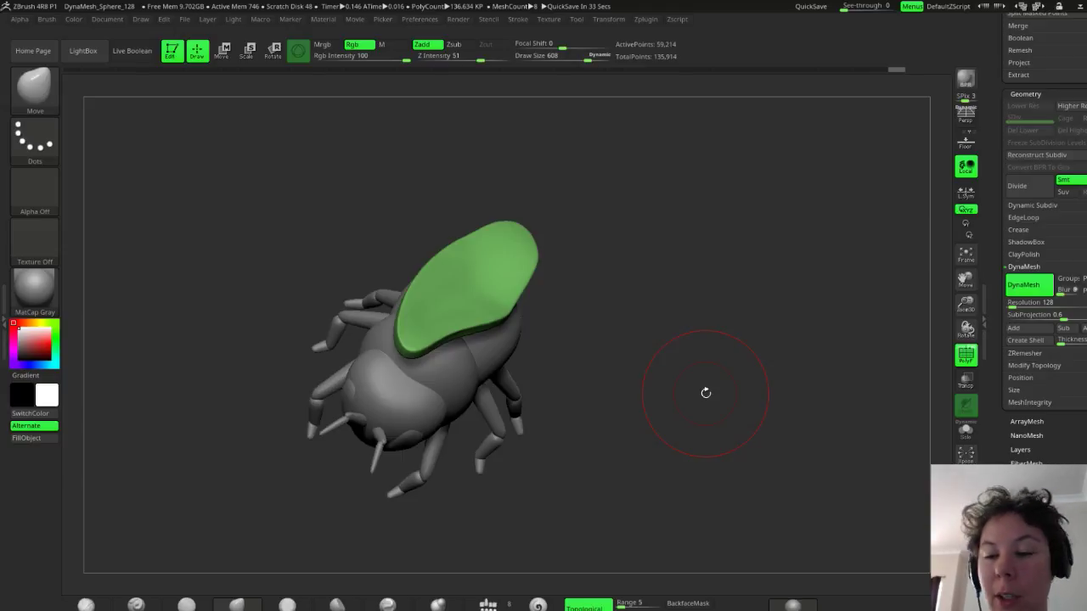
drag(594, 371, 653, 358)
drag(651, 300, 643, 334)
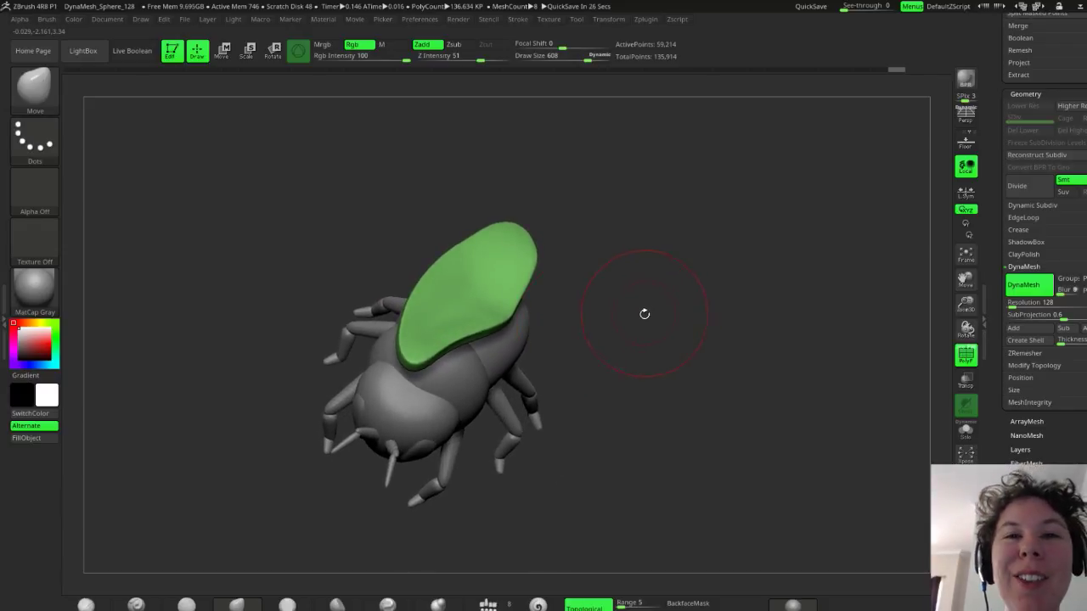
drag(602, 286, 589, 274)
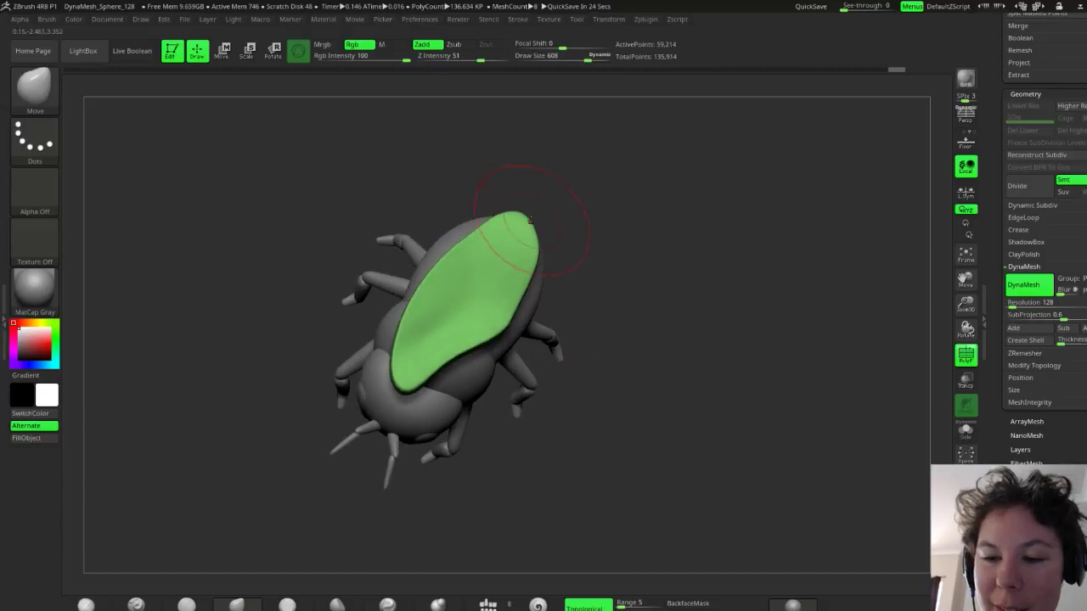
Lower the wing onto the bee's back, shift it to one side of the body and adjust its tilt with the Move gizmo
mouse_move(621, 311)
mouse_down()
mouse_move(645, 289)
mouse_move(455, 433)
mouse_move(456, 453)
mouse_up()
key(w)
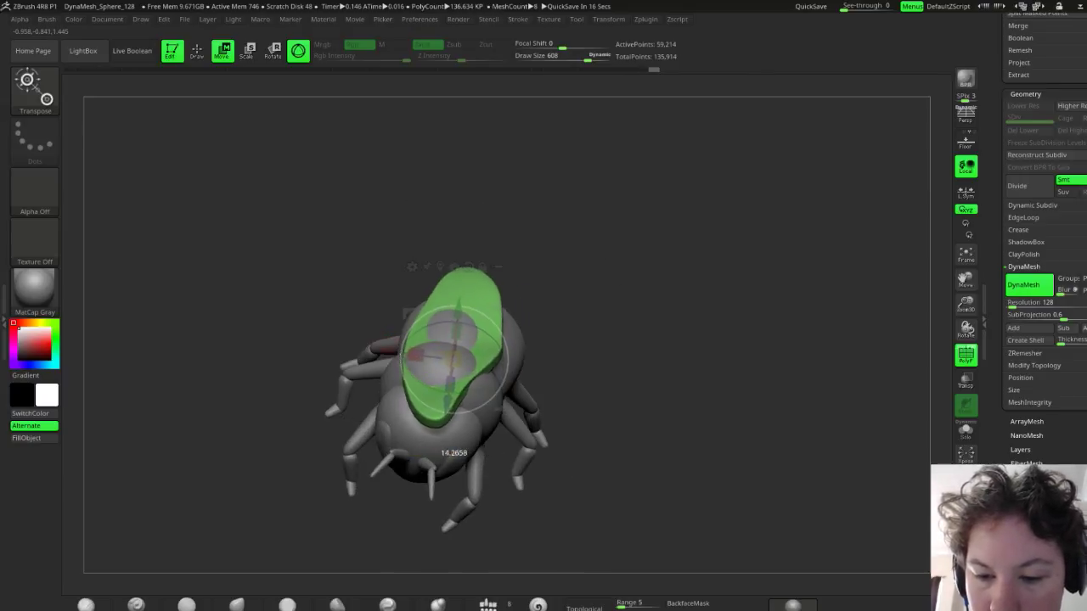
drag(645, 383, 556, 365)
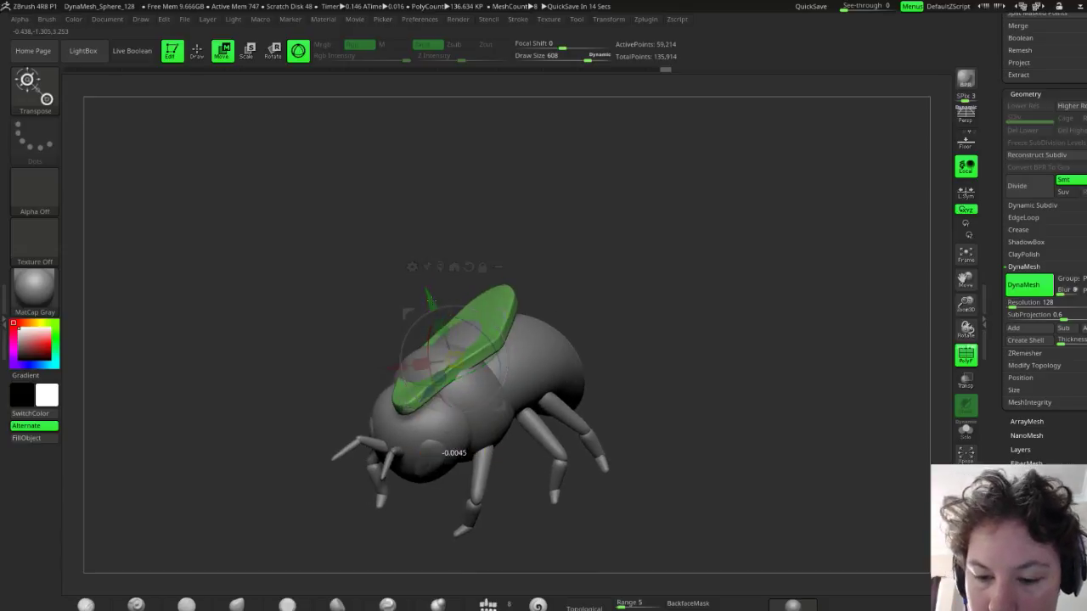
drag(464, 453, 475, 392)
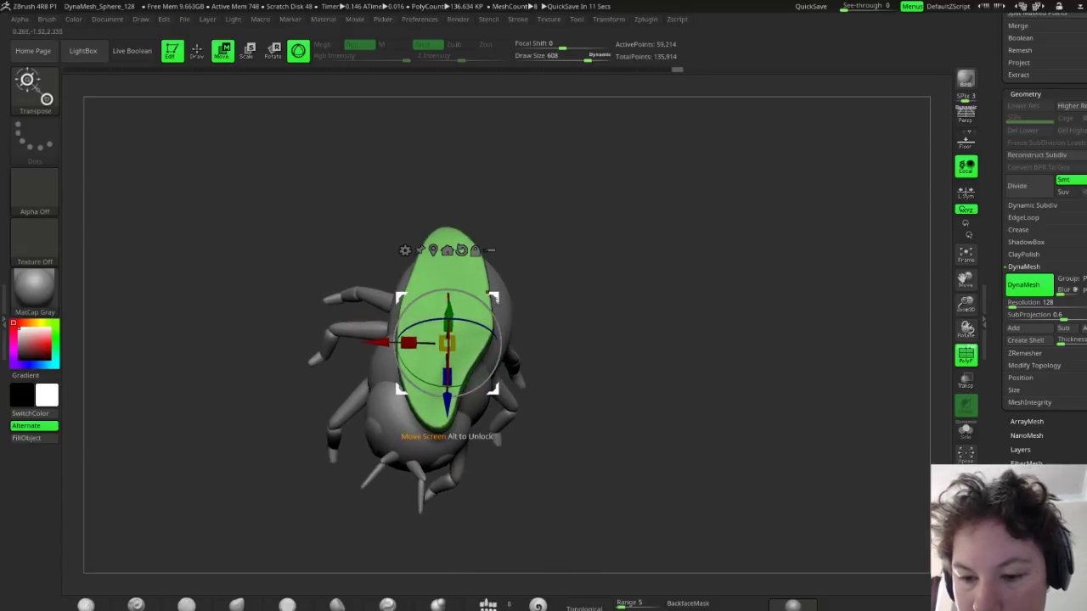
drag(448, 342, 423, 314)
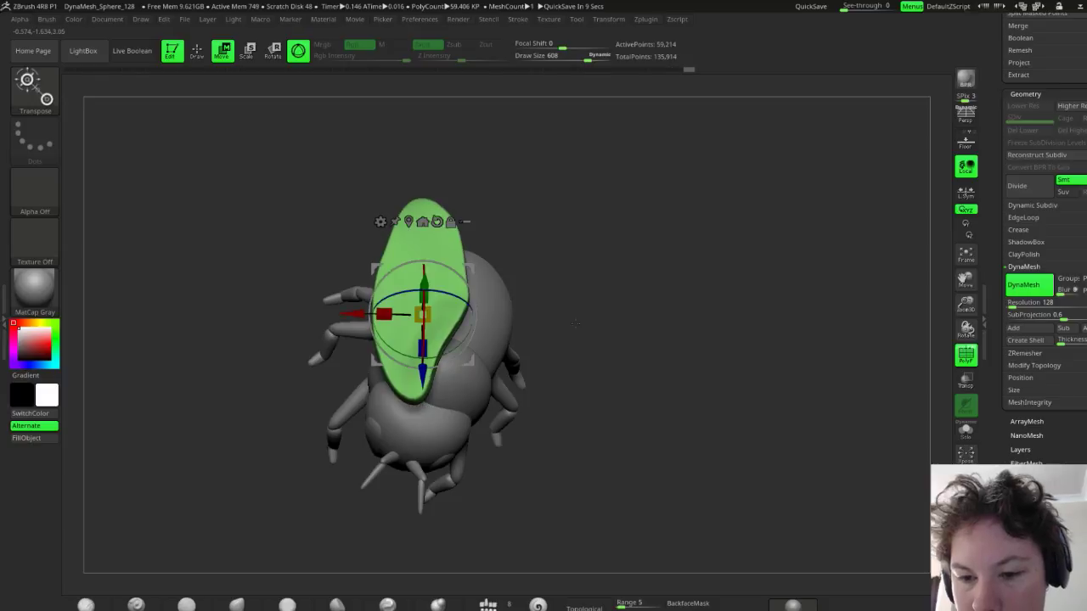
drag(575, 324, 433, 261)
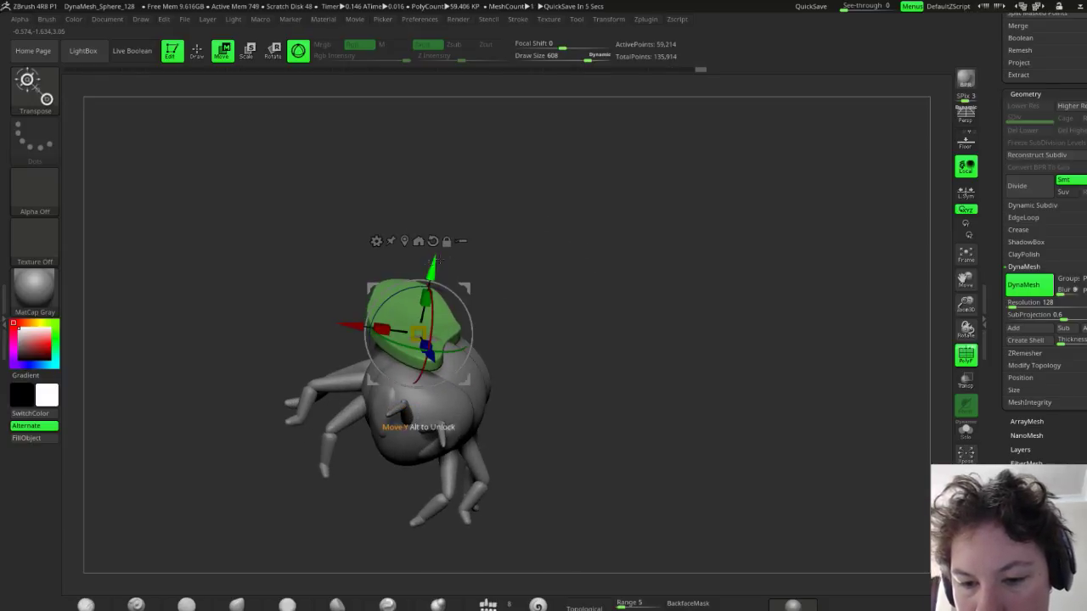
drag(460, 298, 457, 287)
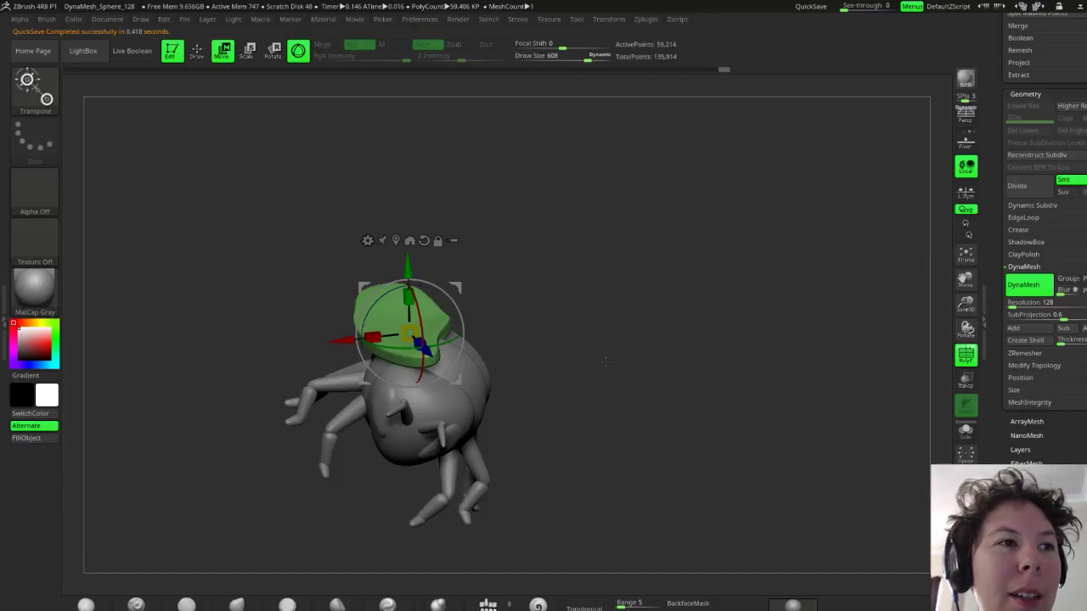
Lift the wing clear of the bee's body and rotate it so it angles outward along the side of the abdomen
mouse_move(607, 360)
mouse_down()
mouse_move(594, 363)
mouse_move(608, 365)
mouse_up()
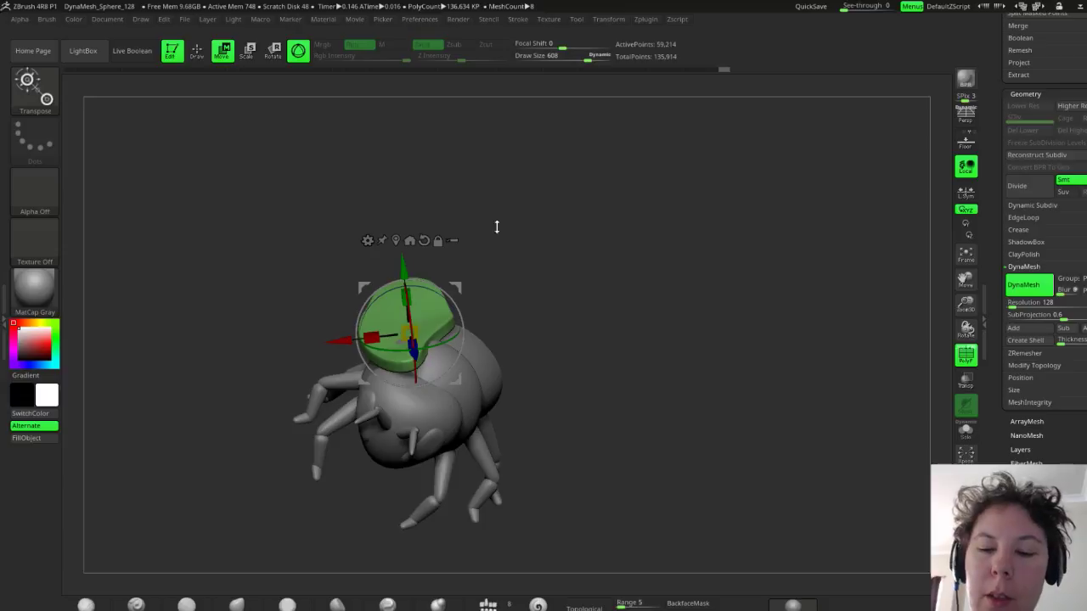
drag(585, 370, 642, 333)
drag(466, 260, 624, 340)
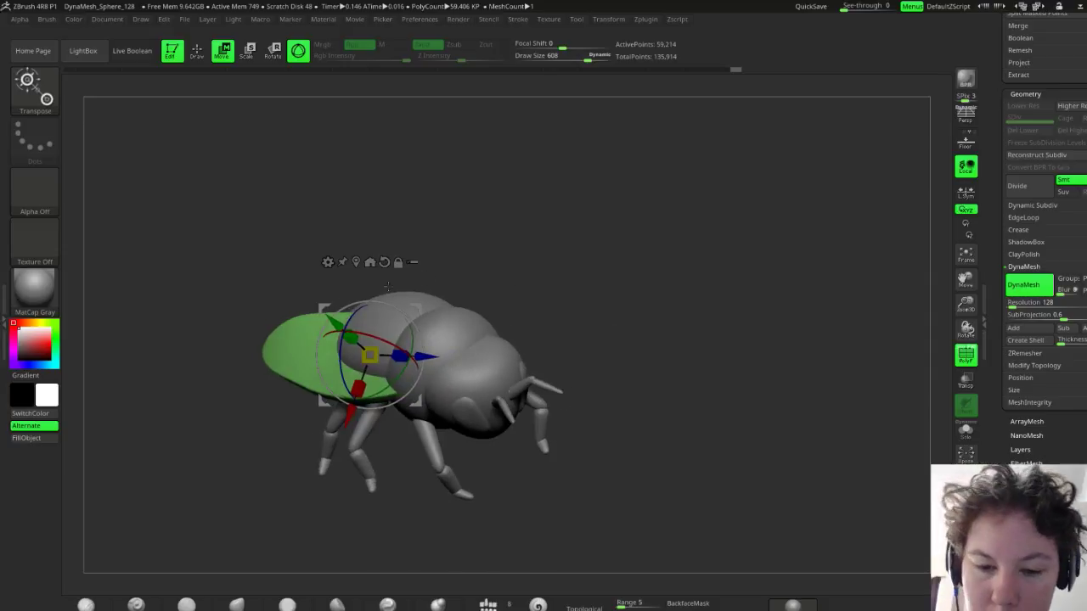
drag(338, 317, 326, 306)
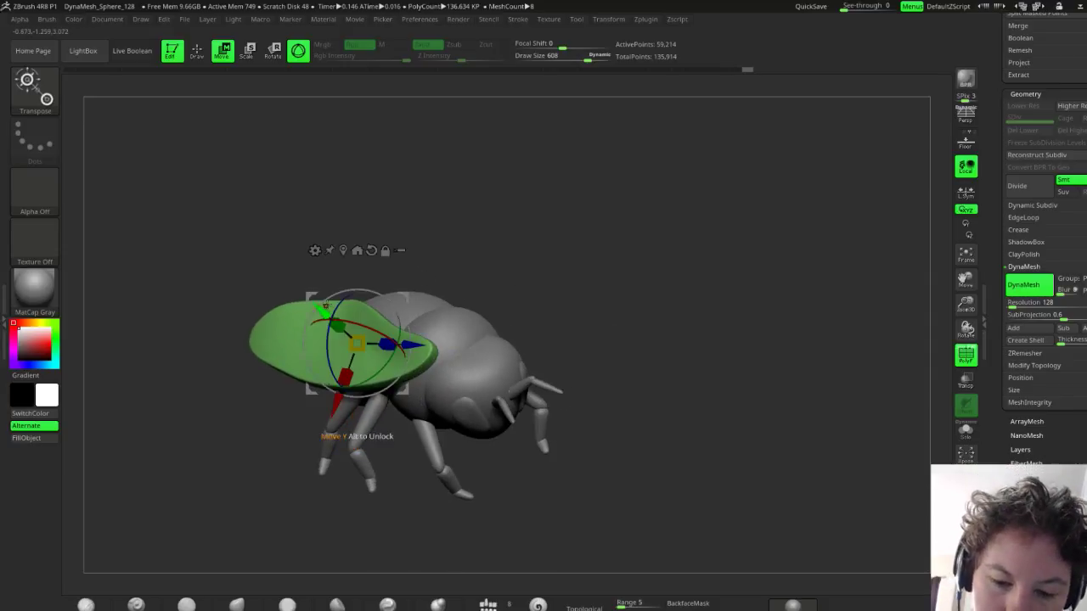
drag(460, 265, 543, 243)
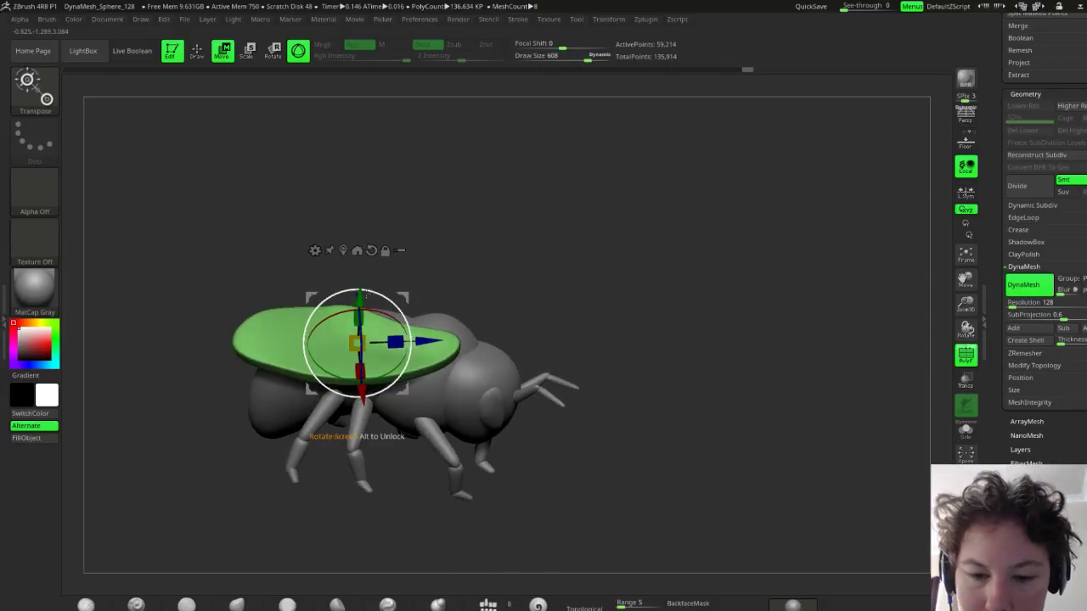
drag(358, 299, 358, 302)
drag(642, 254, 533, 248)
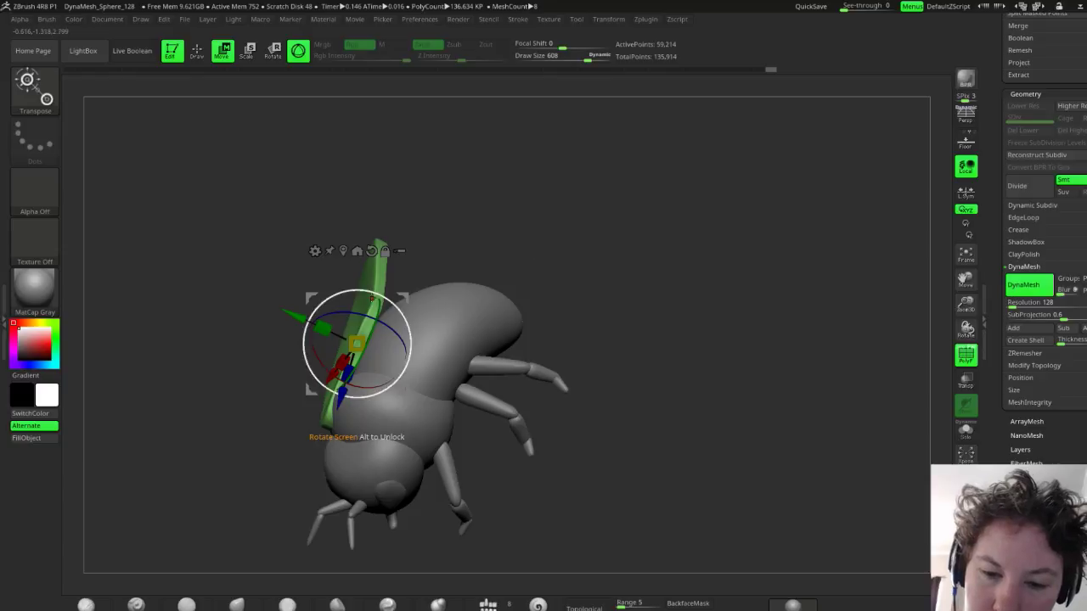
drag(378, 294, 385, 296)
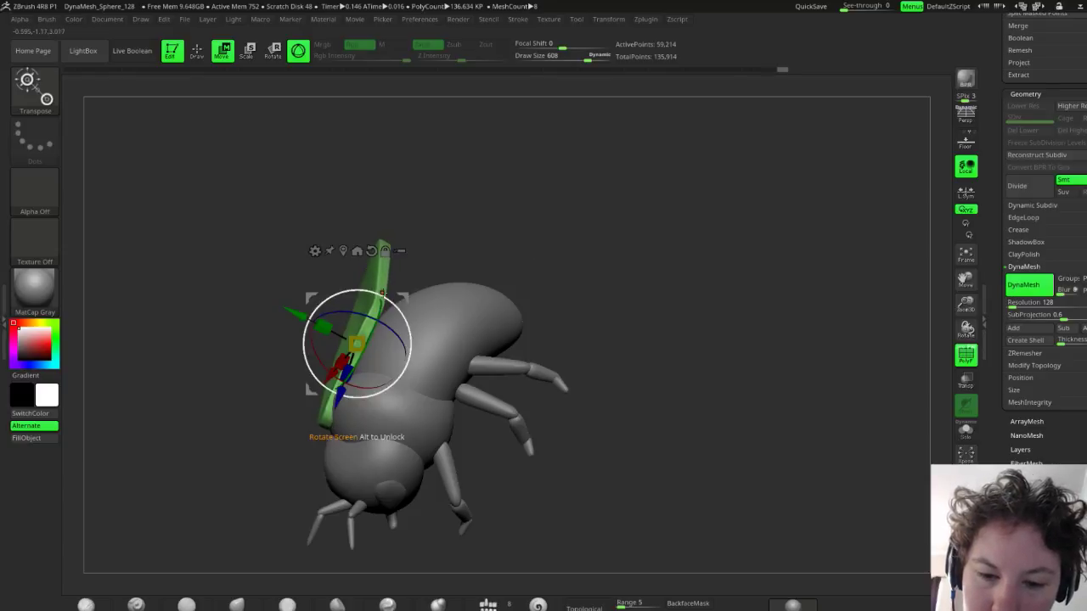
Mirror the wing to the opposite side of the bee with Mirror And Weld
drag(563, 265, 611, 251)
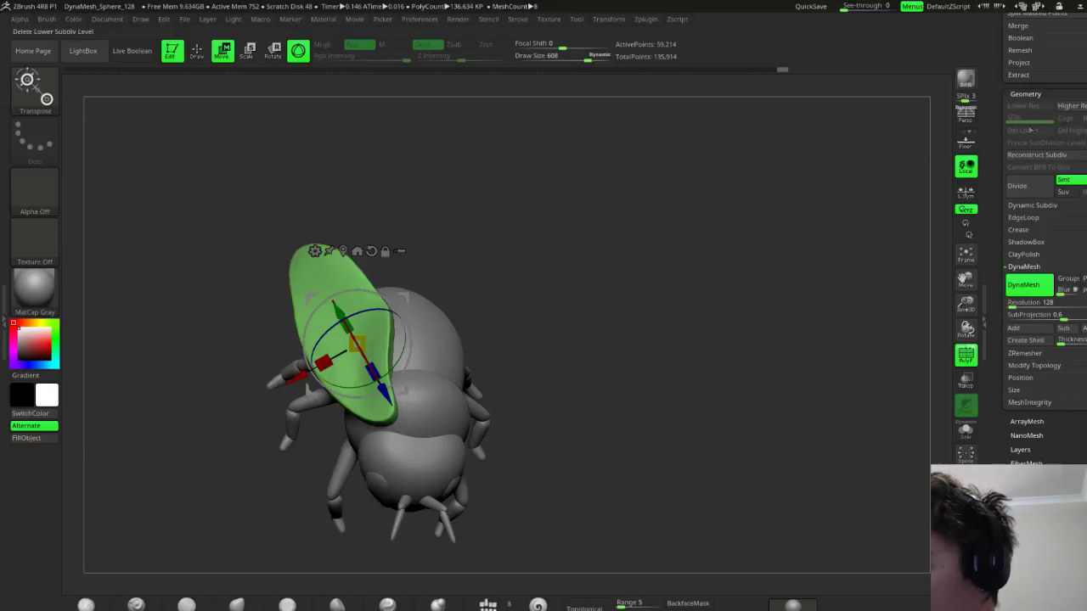
click(1035, 367)
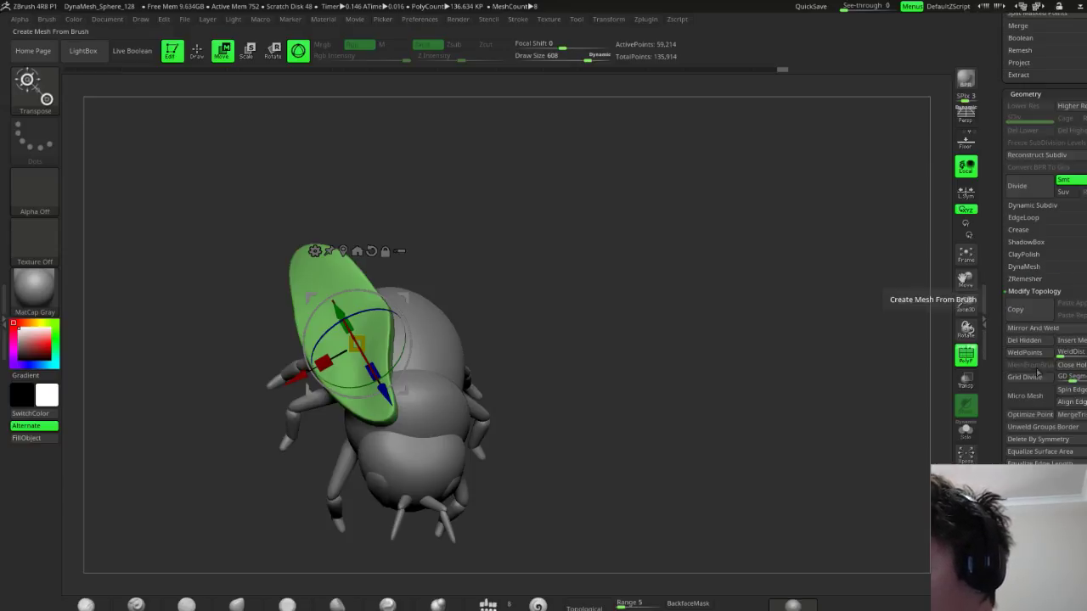
click(1050, 329)
drag(636, 396, 608, 319)
Reshape the wing's rear end and lower edge around the bee's abdomen with the Move brush
key(q)
drag(708, 381, 660, 383)
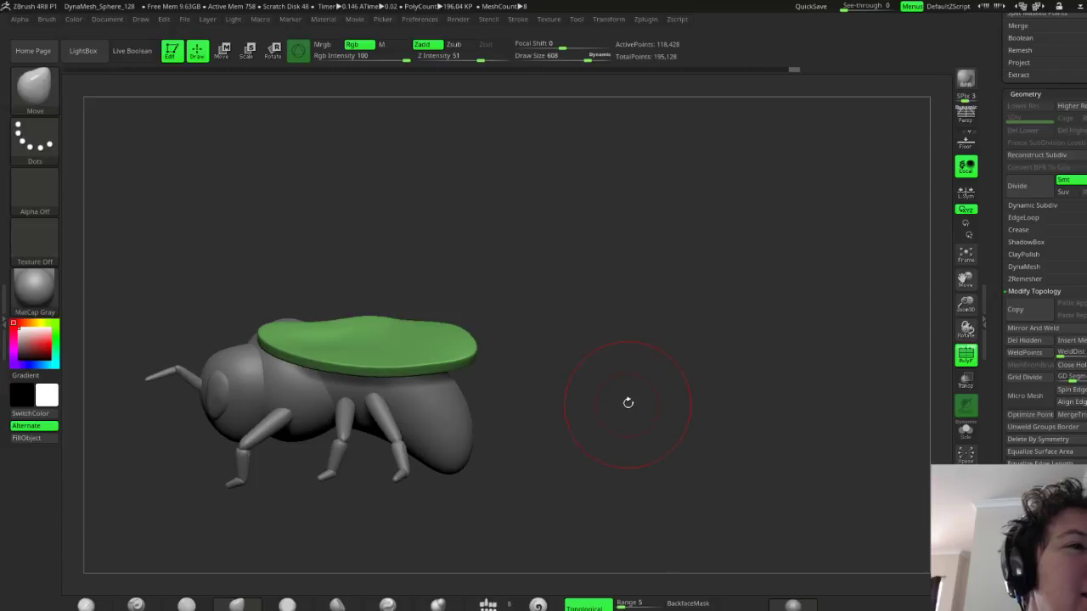
drag(633, 400, 611, 433)
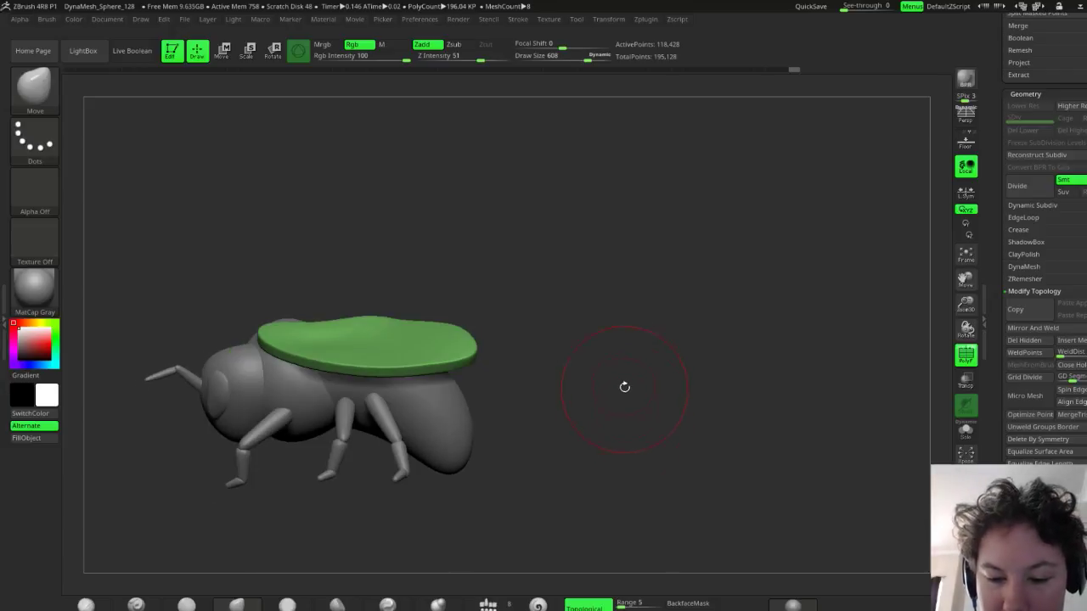
drag(623, 383, 615, 408)
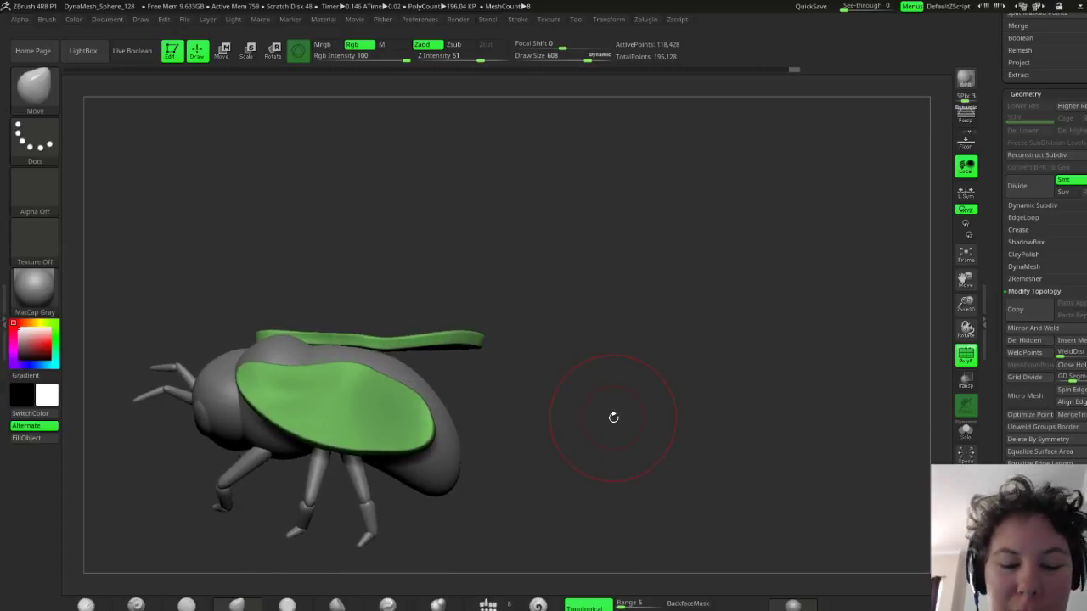
mouse_move(613, 417)
mouse_down()
mouse_move(634, 382)
mouse_move(611, 405)
mouse_move(650, 405)
mouse_move(575, 433)
mouse_move(601, 421)
mouse_move(611, 335)
mouse_move(603, 385)
mouse_move(545, 367)
mouse_move(558, 407)
mouse_move(566, 328)
mouse_up()
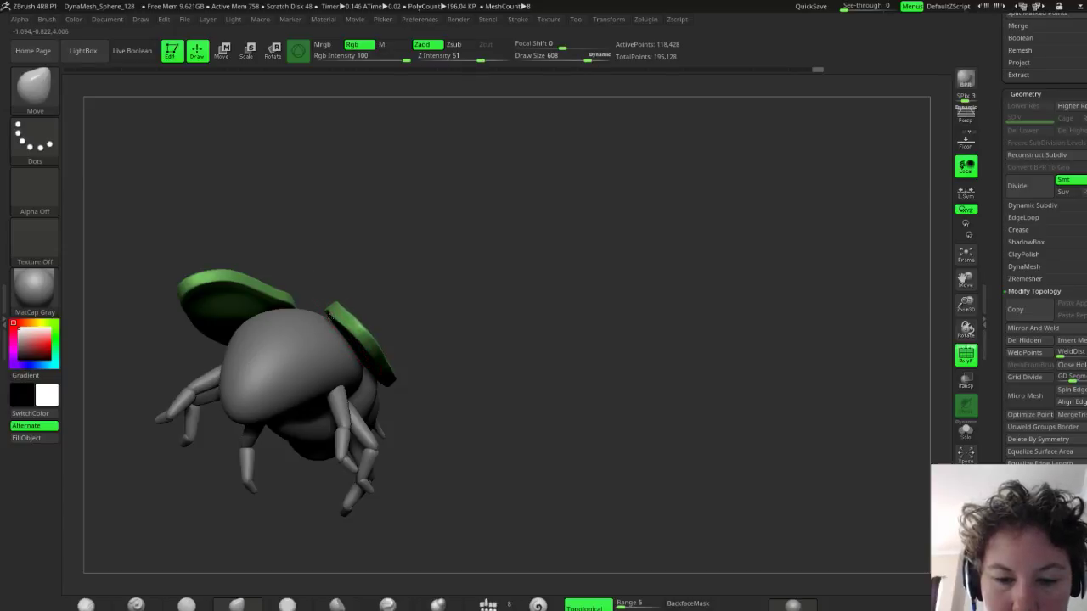
mouse_move(432, 326)
mouse_down()
mouse_move(365, 352)
mouse_move(462, 348)
mouse_move(434, 321)
mouse_up()
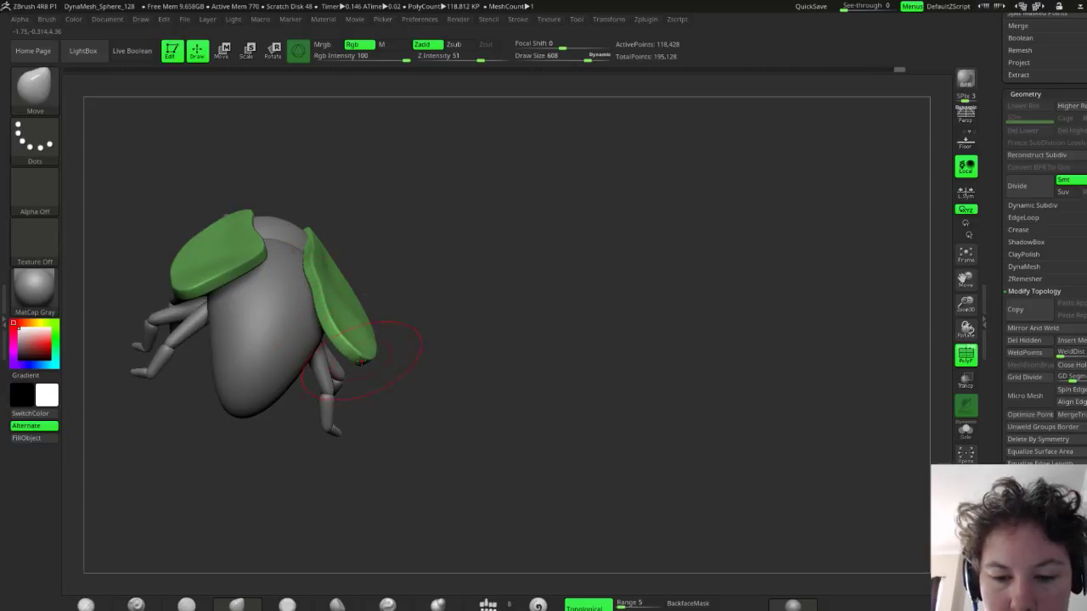
drag(416, 357, 415, 349)
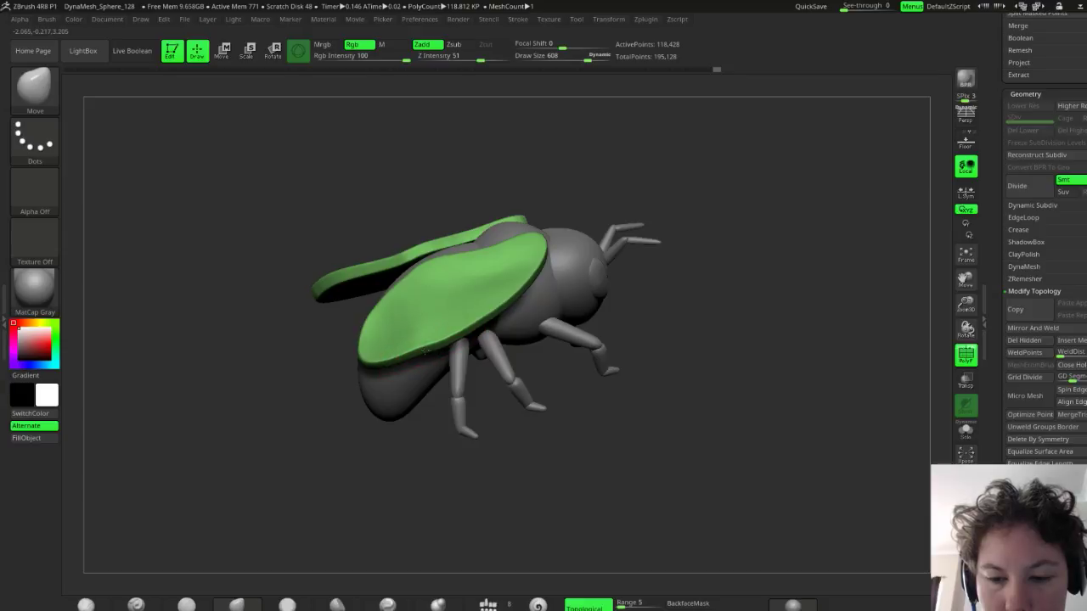
drag(626, 364, 568, 340)
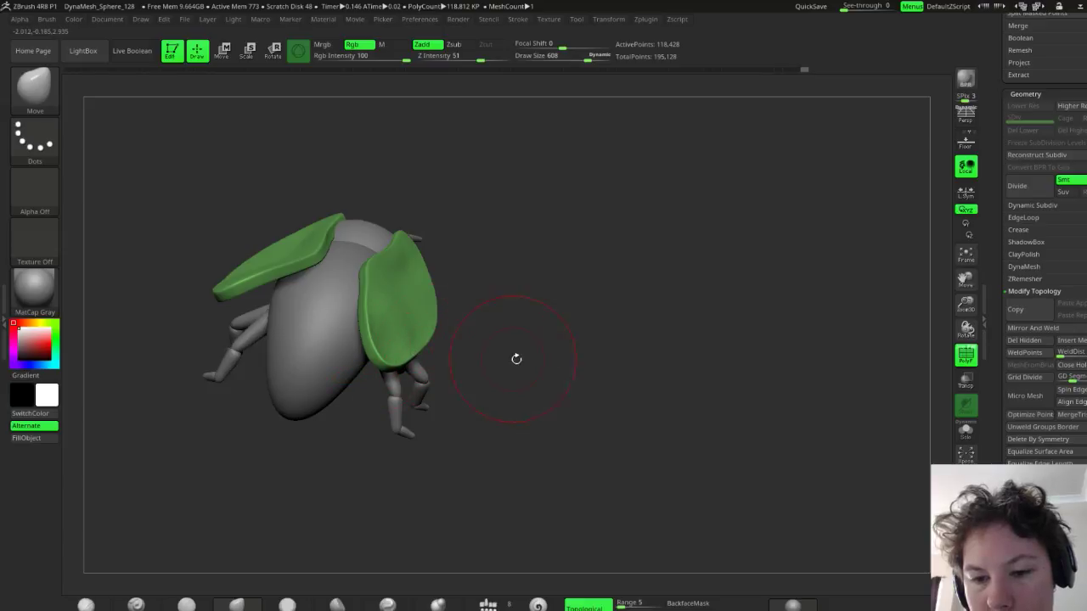
drag(514, 357, 567, 353)
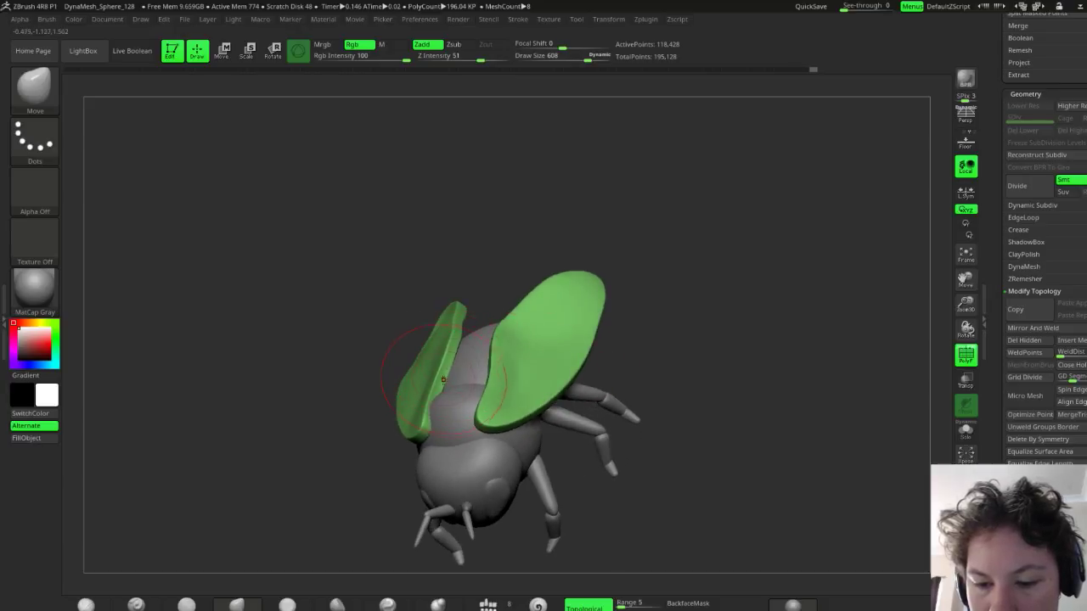
Refine the wing's outline and front end with the Move brush and copy the shape to the opposite wing with Mirror And Weld
drag(613, 367, 682, 408)
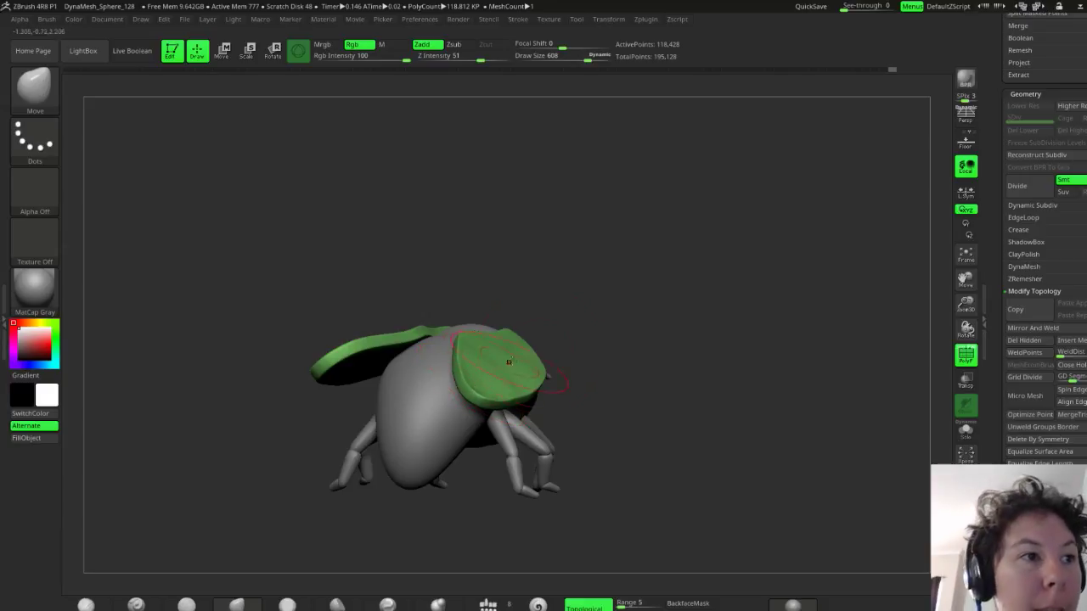
drag(680, 353, 654, 370)
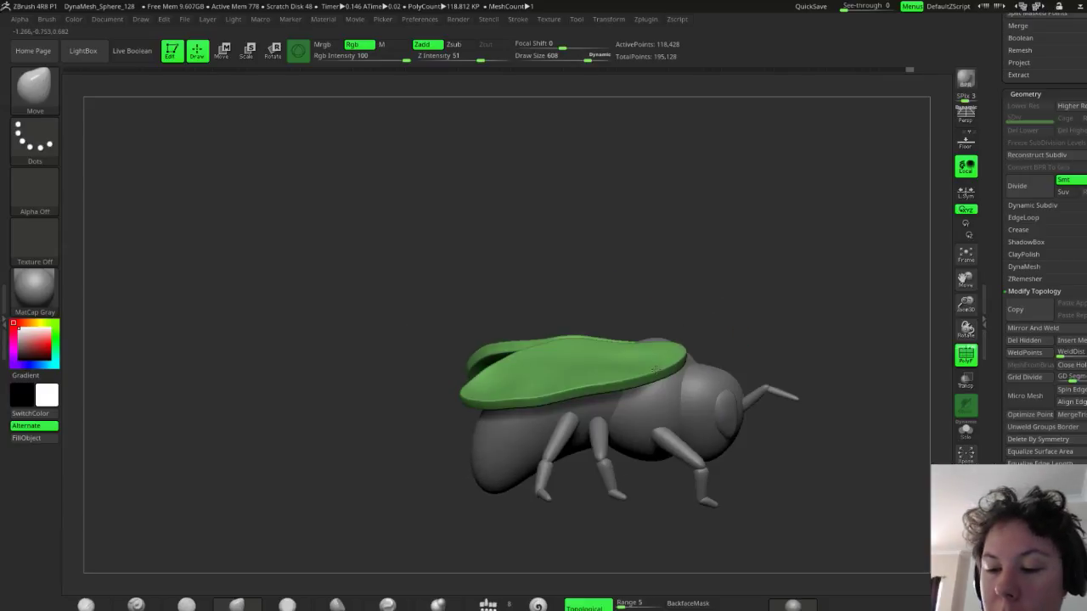
mouse_move(791, 340)
mouse_down()
mouse_move(735, 378)
mouse_move(701, 381)
mouse_move(762, 356)
mouse_move(747, 352)
mouse_up()
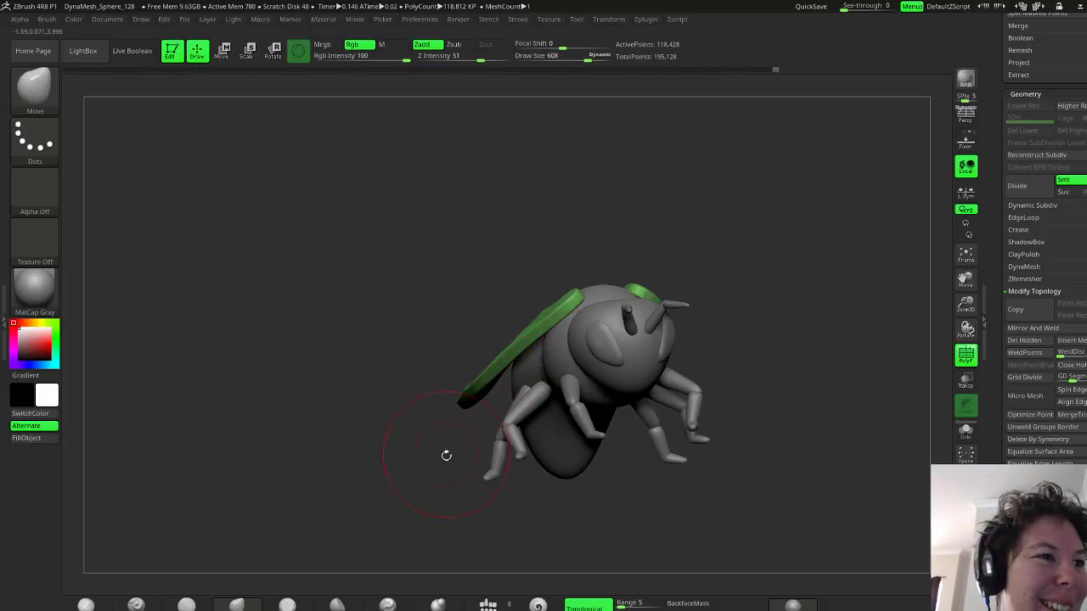
mouse_move(756, 323)
mouse_down()
mouse_move(756, 424)
mouse_move(759, 408)
mouse_up()
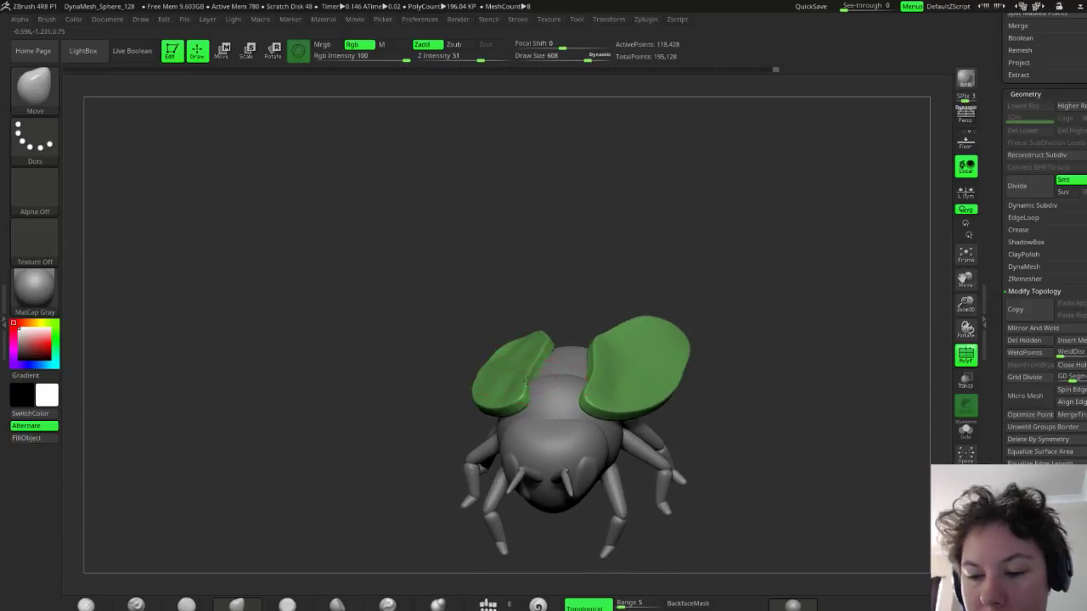
drag(747, 365, 715, 367)
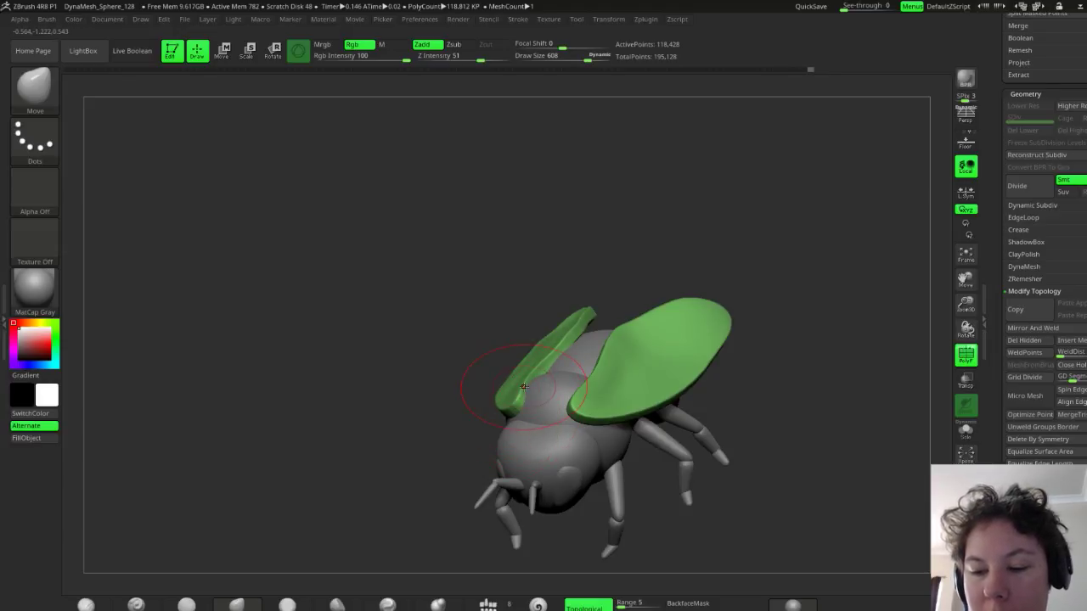
drag(524, 386, 694, 415)
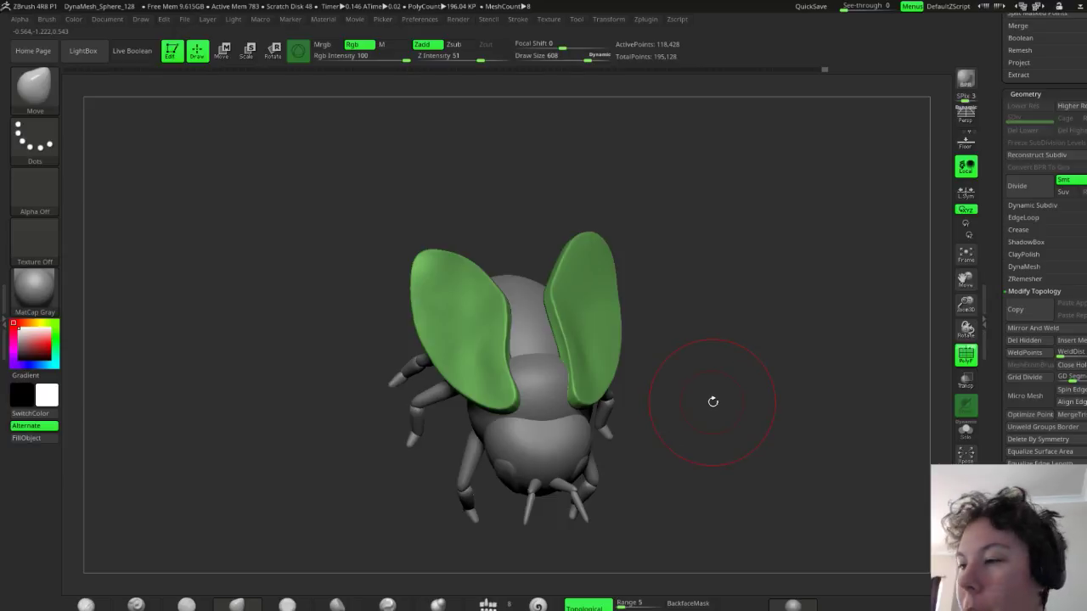
click(1032, 327)
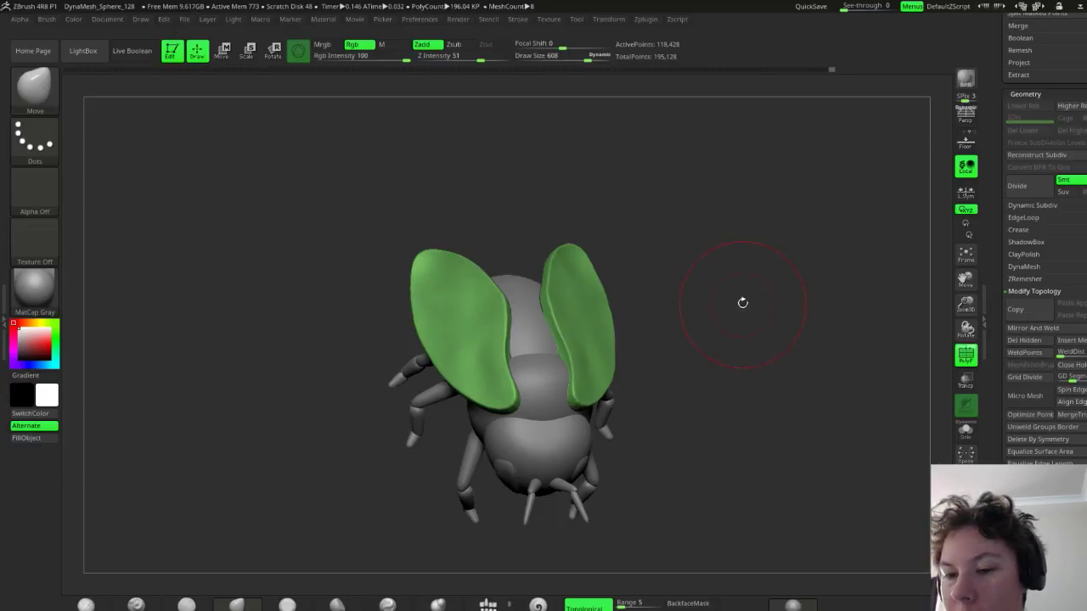
Smooth the uneven upper surfaces of both wings symmetrically with the Smooth brush
drag(742, 301, 679, 334)
drag(584, 398, 631, 426)
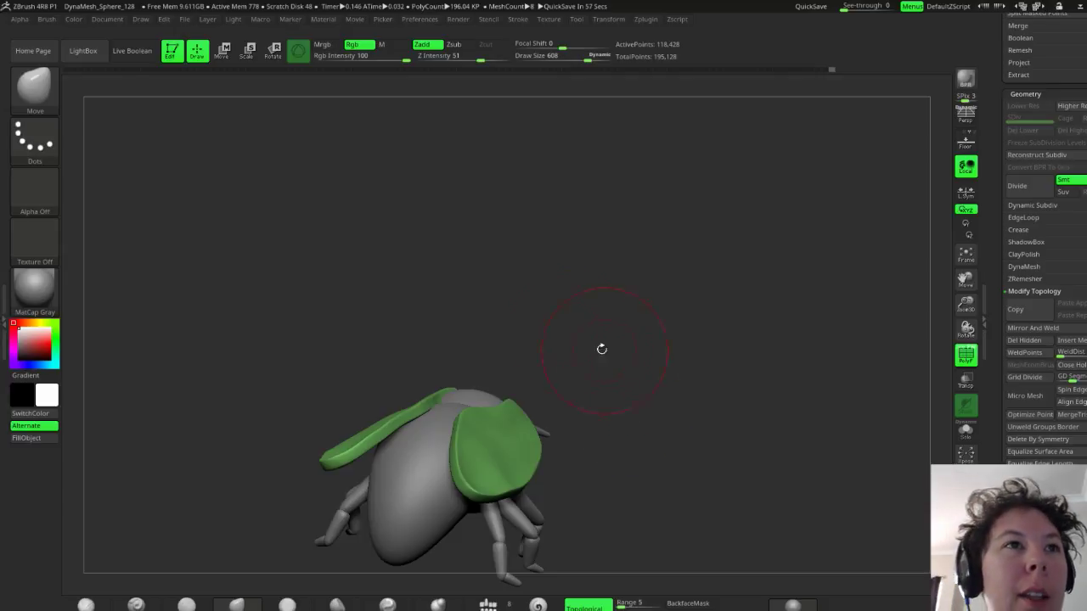
drag(561, 332, 544, 295)
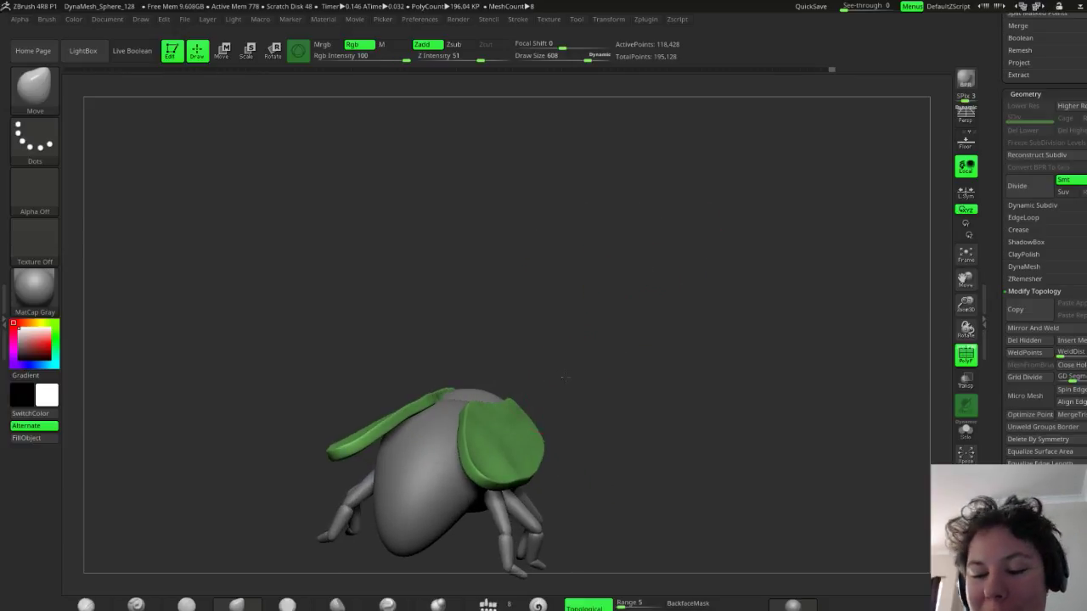
drag(564, 377, 643, 233)
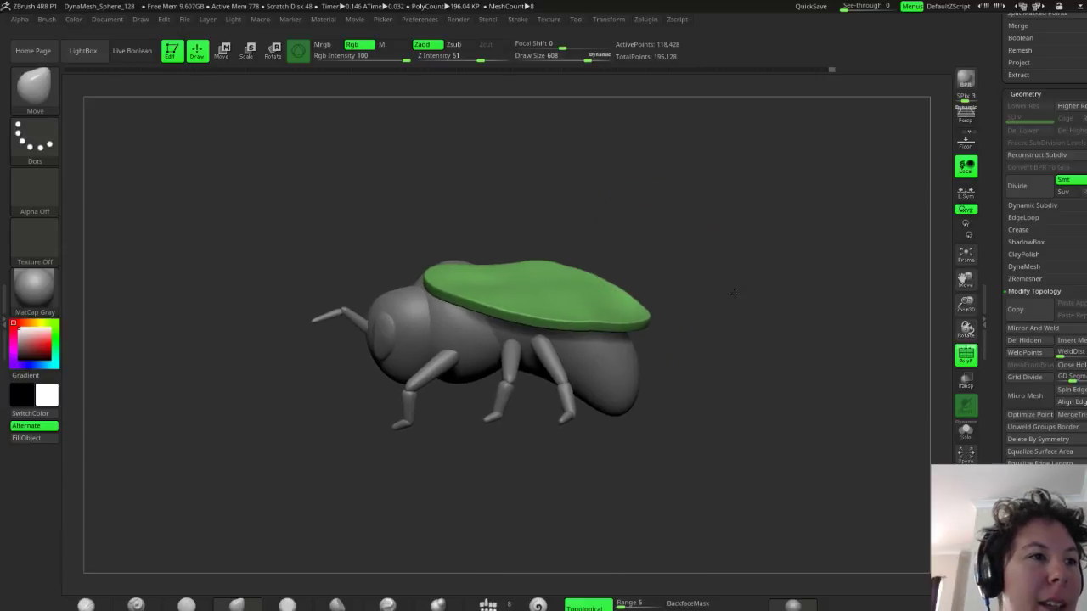
drag(735, 293, 735, 318)
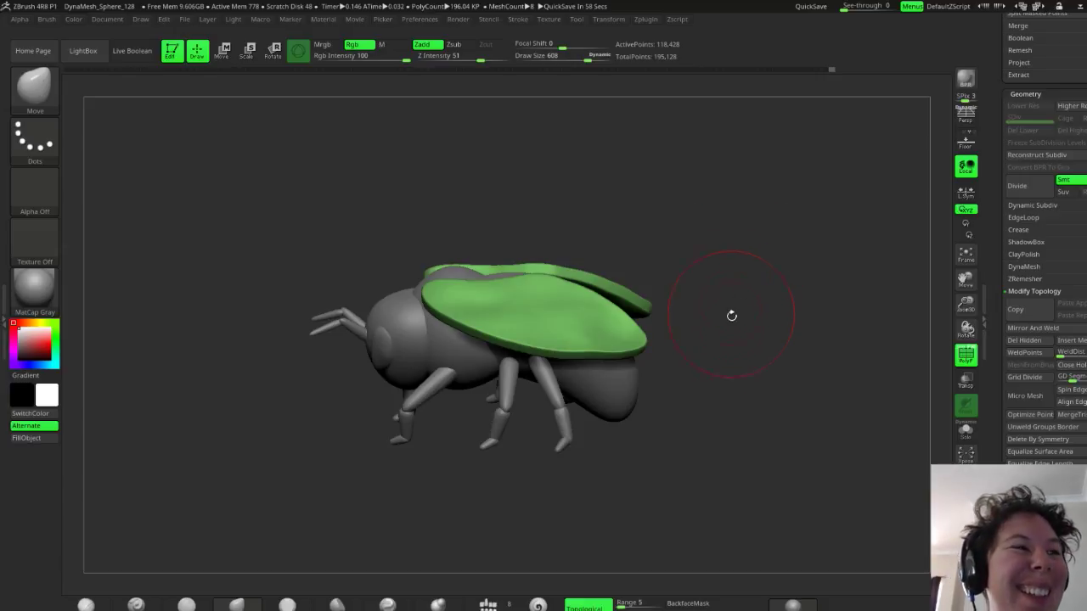
drag(737, 327, 507, 307)
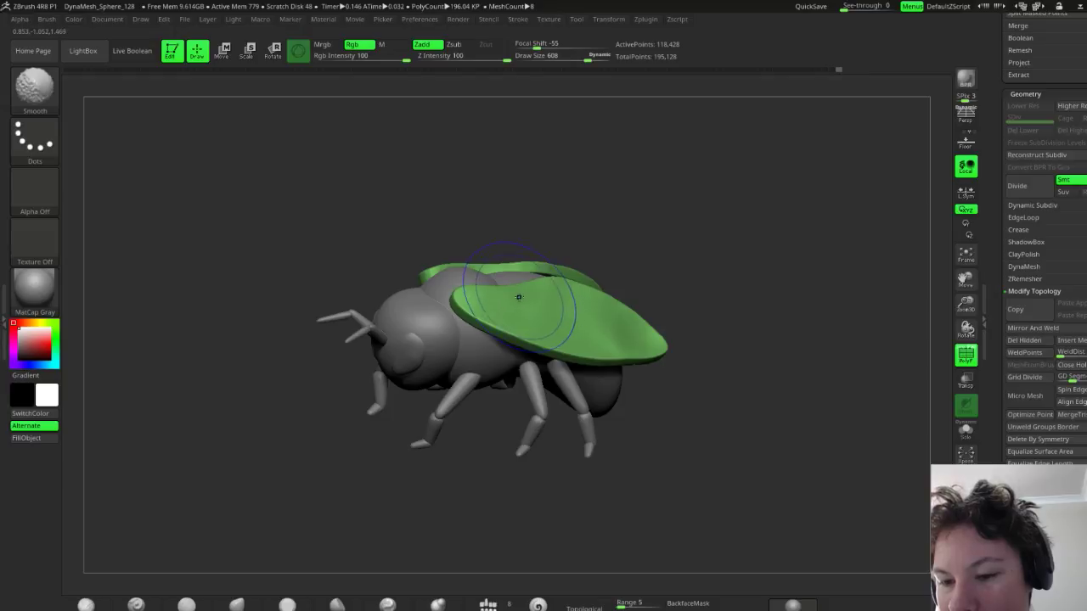
key(ctrl)
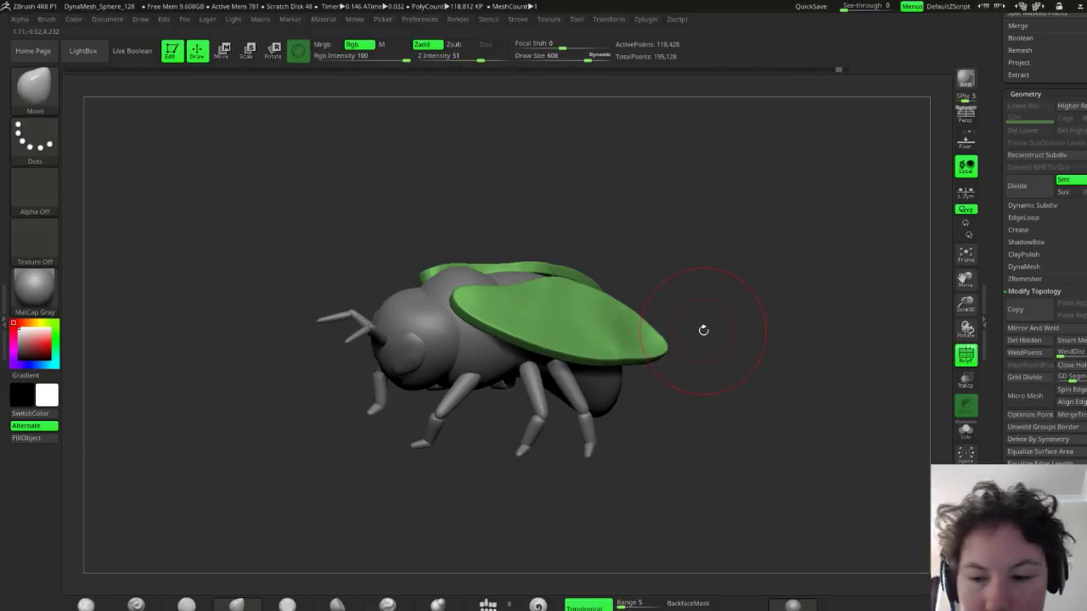
key(shift)
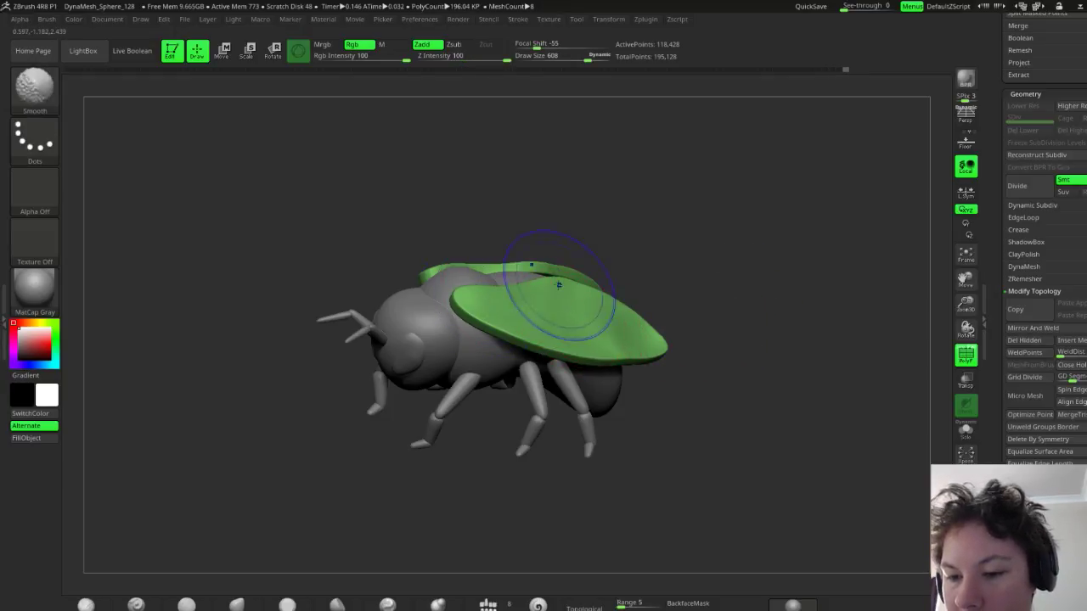
mouse_move(636, 330)
shift+mouse_down()
mouse_move(480, 315)
mouse_move(597, 346)
shift+mouse_up()
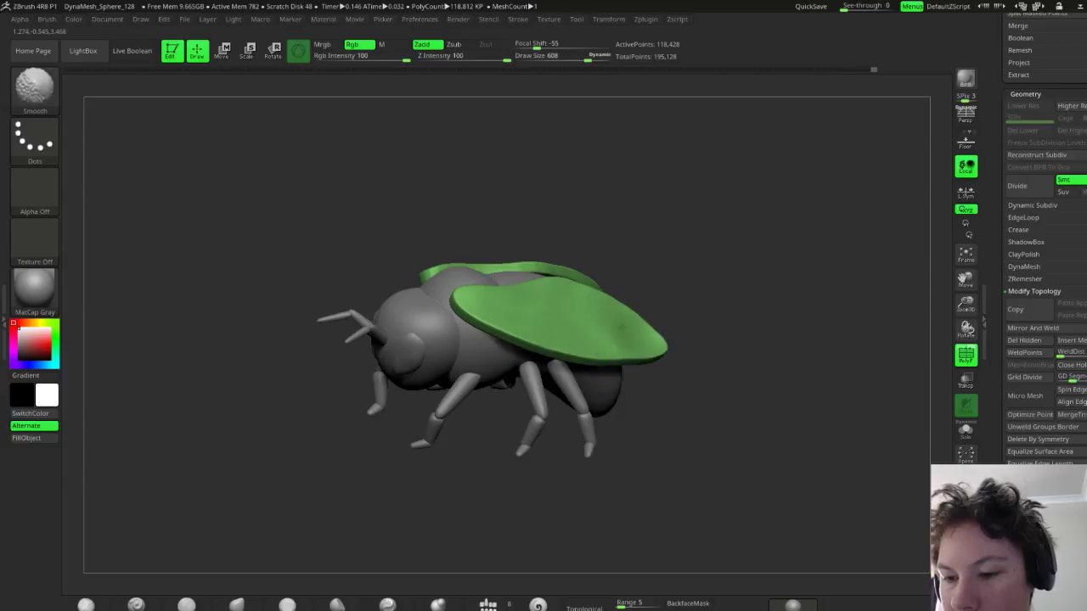
Reshape the inner edges of both wings with the Move brush and shift the wings closer together with the Move gizmo
drag(646, 307, 772, 369)
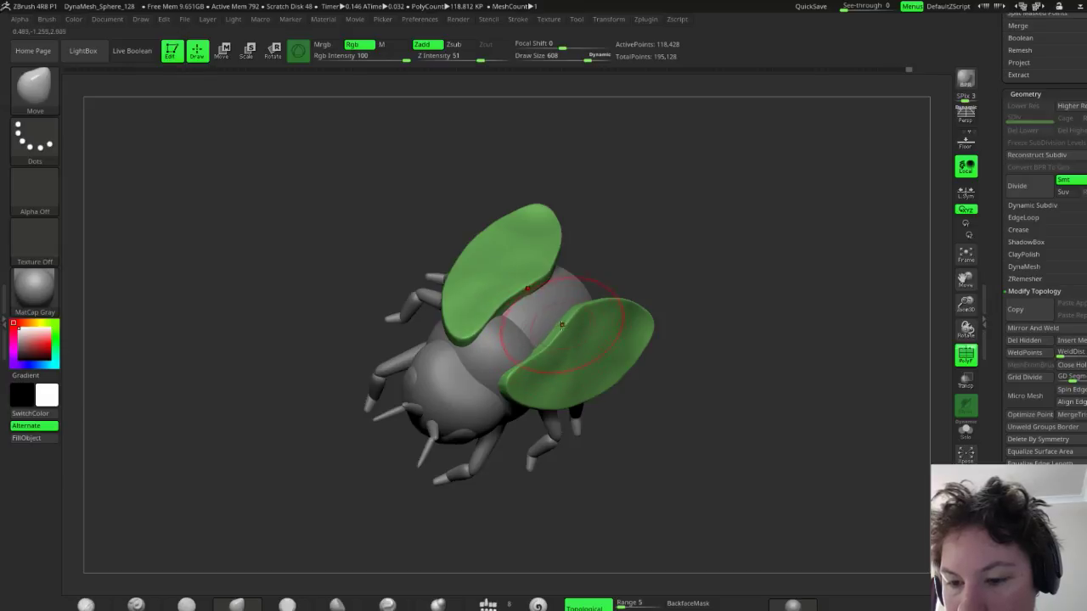
key(w)
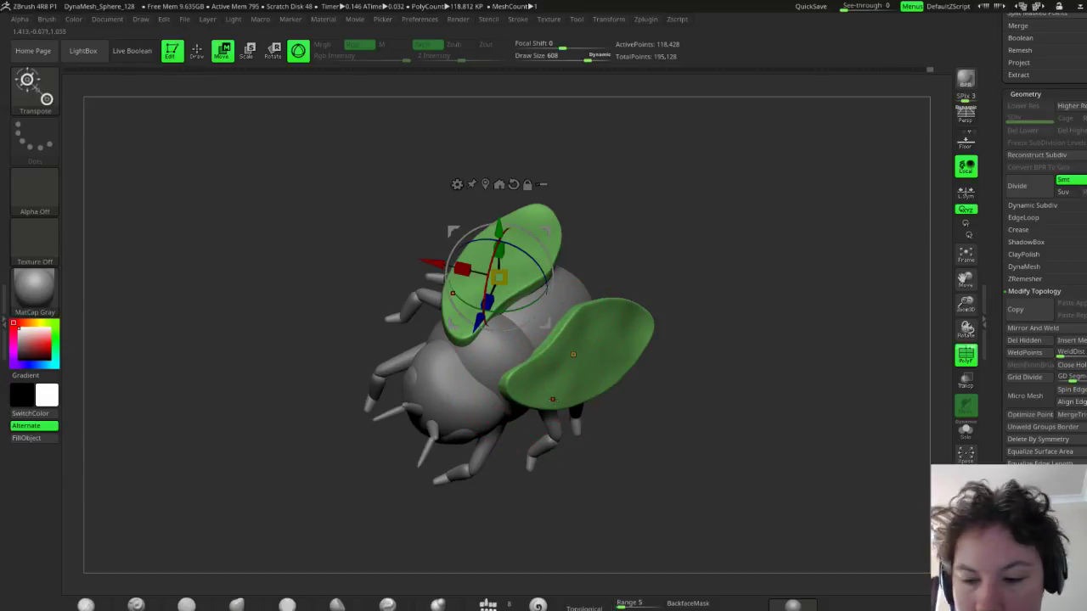
drag(499, 277, 501, 287)
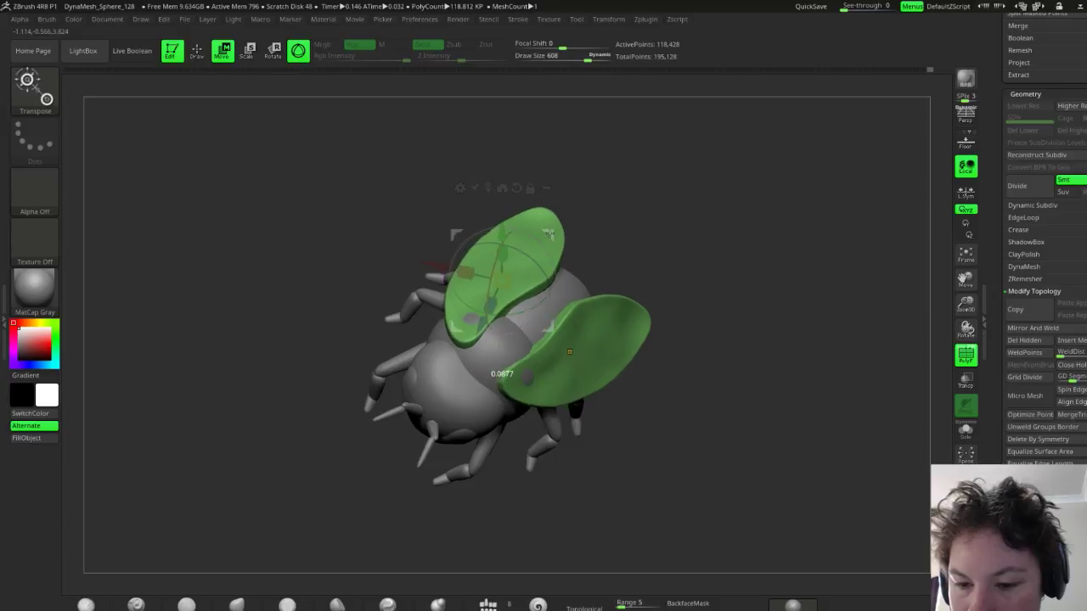
drag(654, 255, 717, 258)
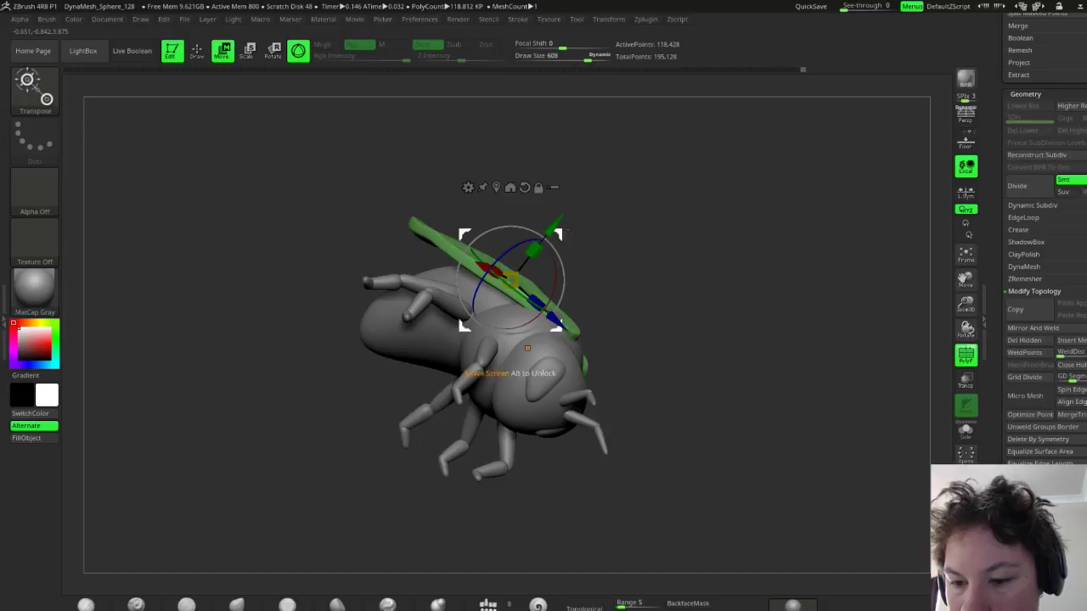
drag(527, 349, 740, 307)
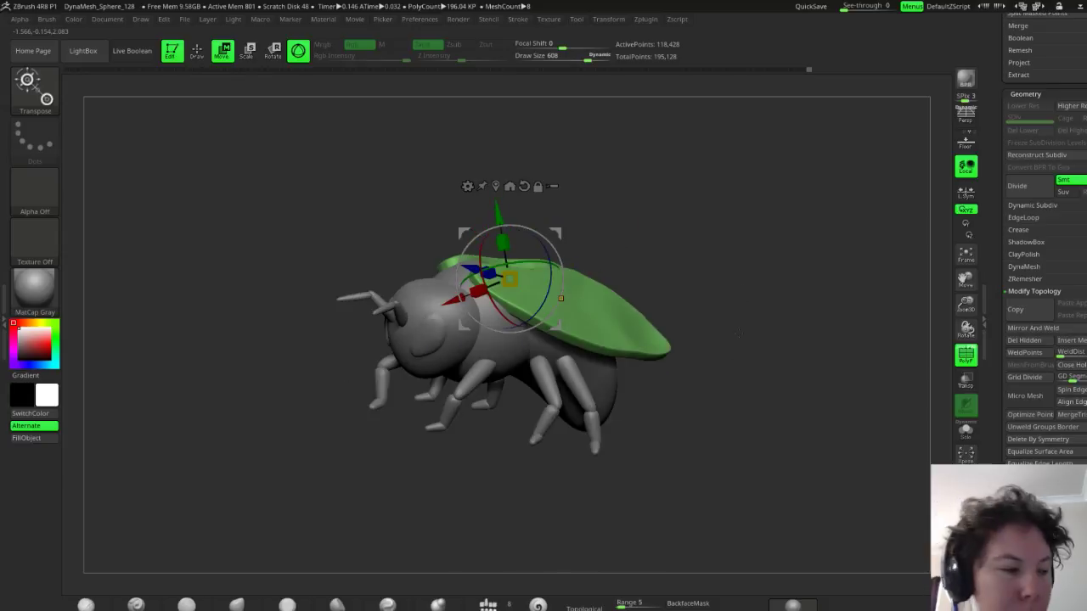
key(Tab)
key(Tab)
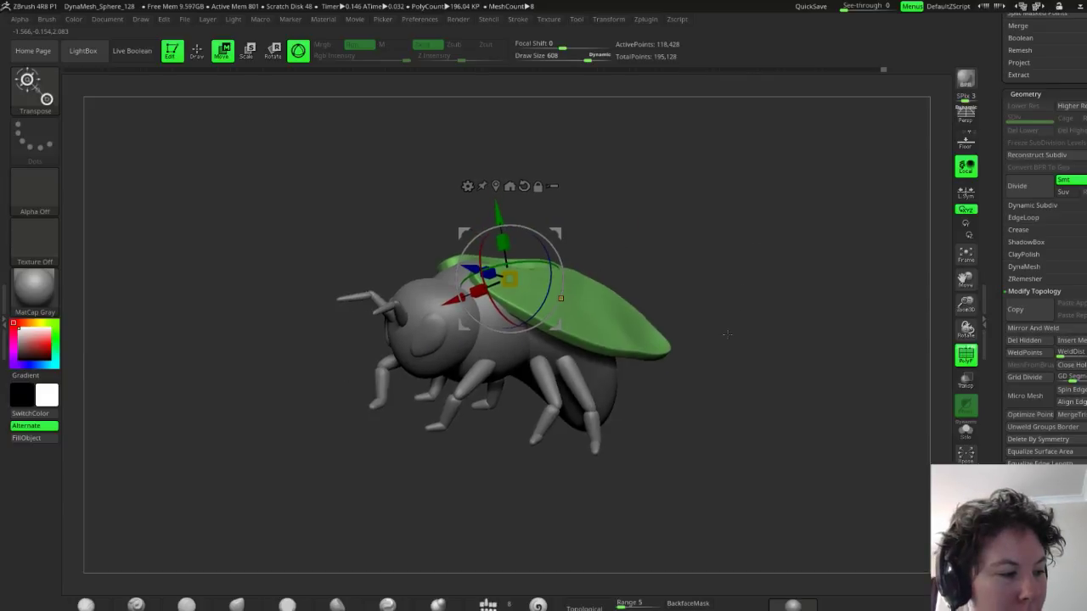
key(Tab)
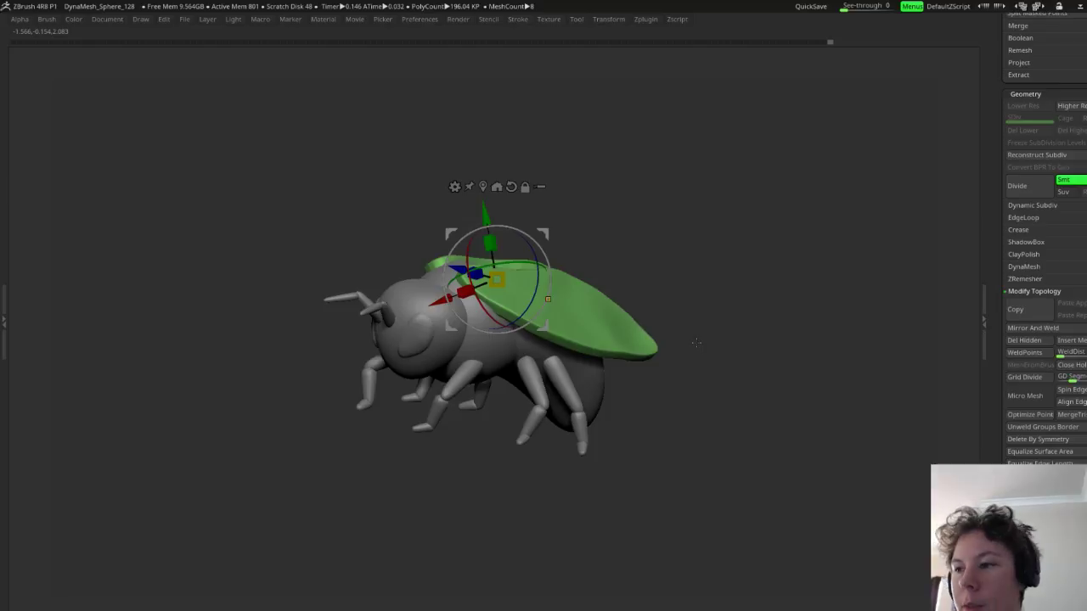
key(Tab)
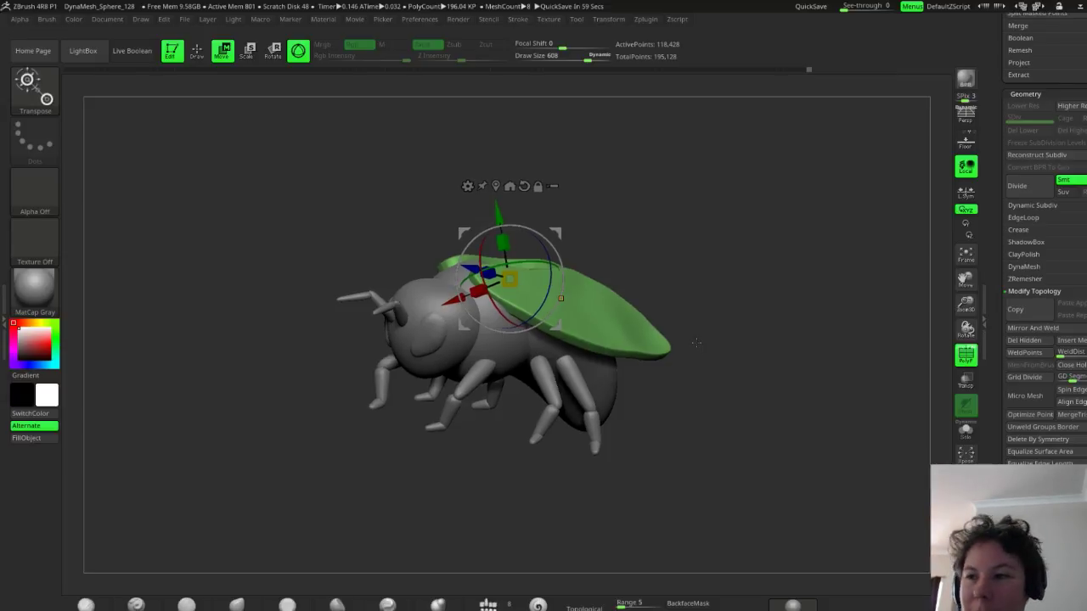
key(Tab)
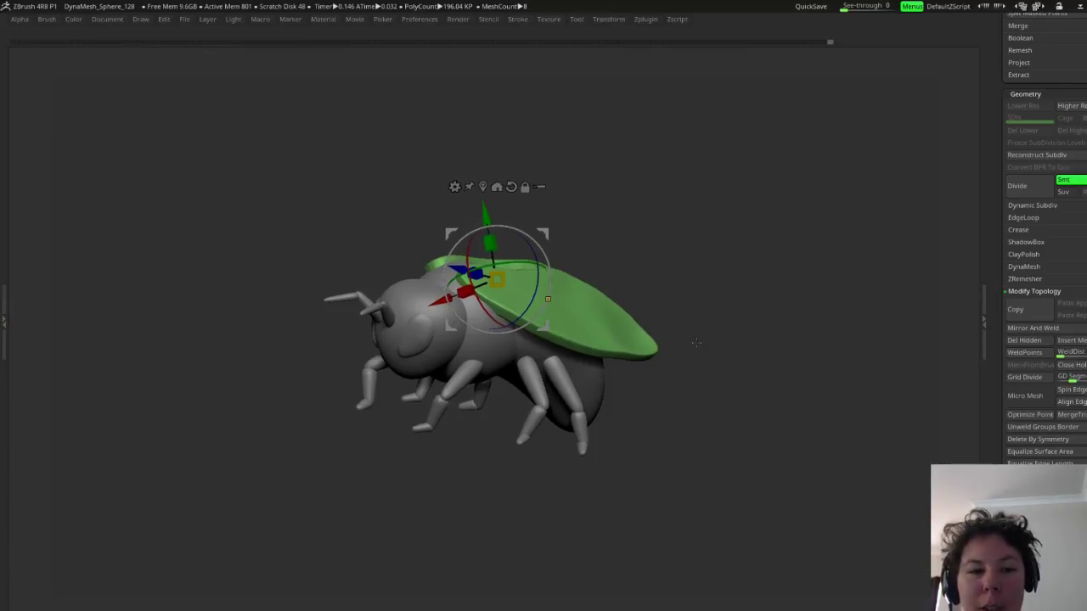
key(Tab)
key(Tab)
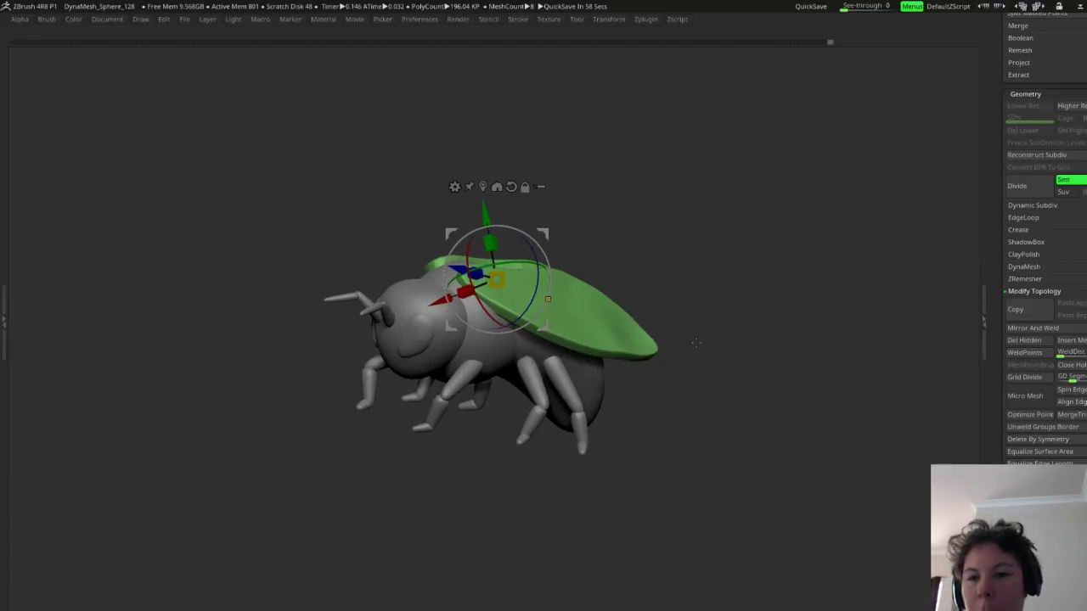
key(Tab)
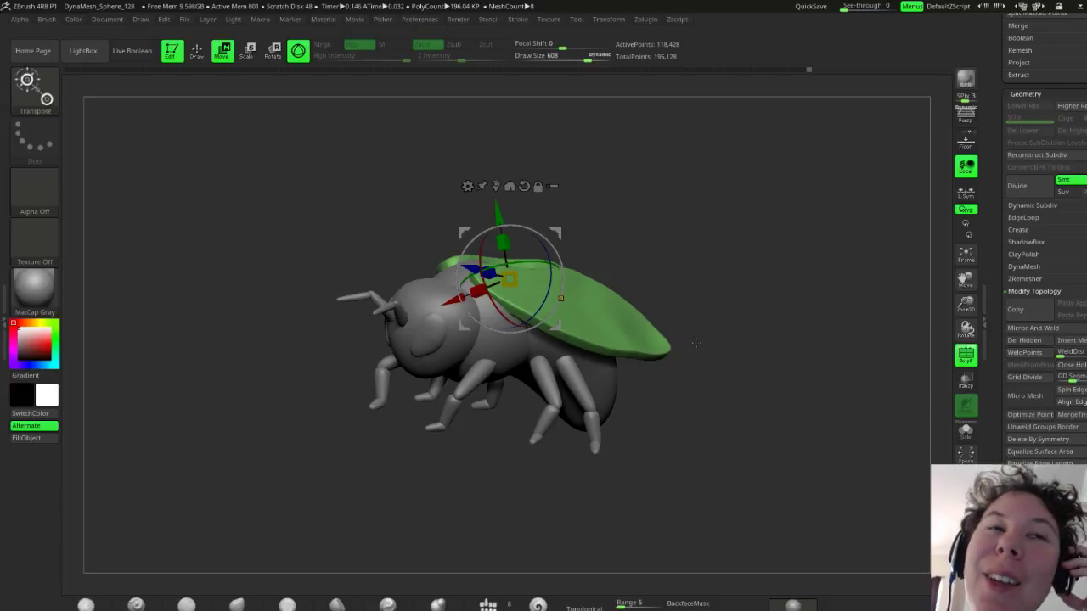
Return to the Move brush, turn off the PolyFrame display and check the wings from both sides
drag(716, 290, 712, 363)
key(q)
drag(727, 324, 675, 307)
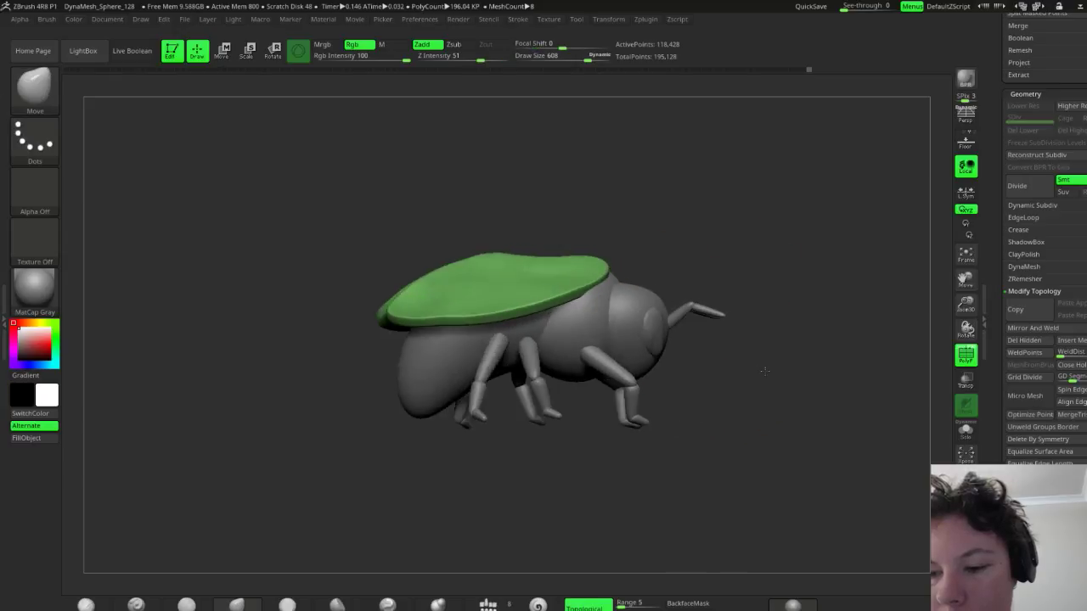
drag(753, 410, 775, 384)
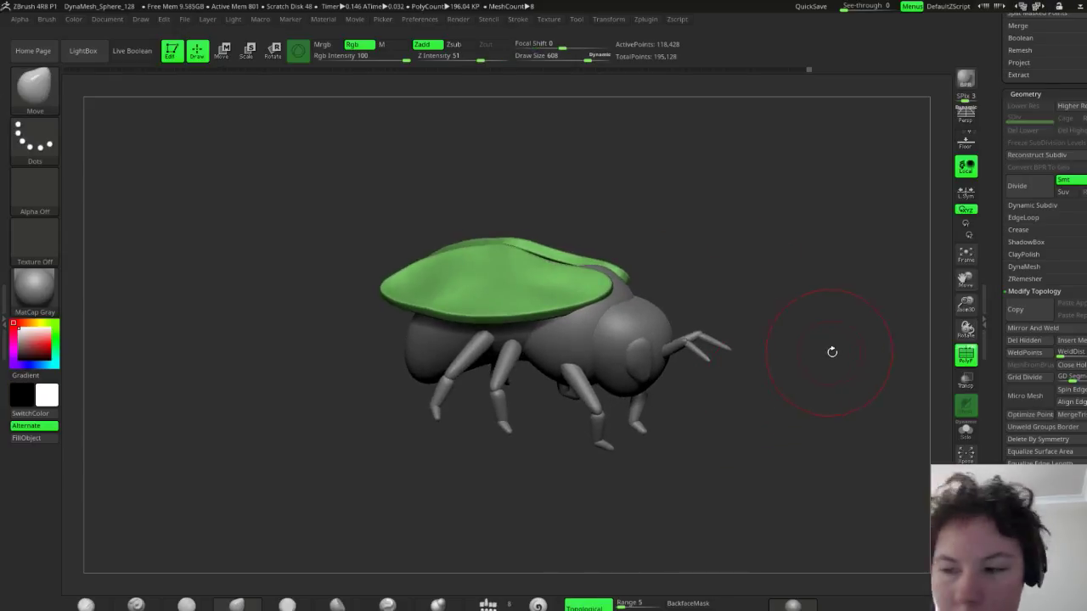
click(965, 357)
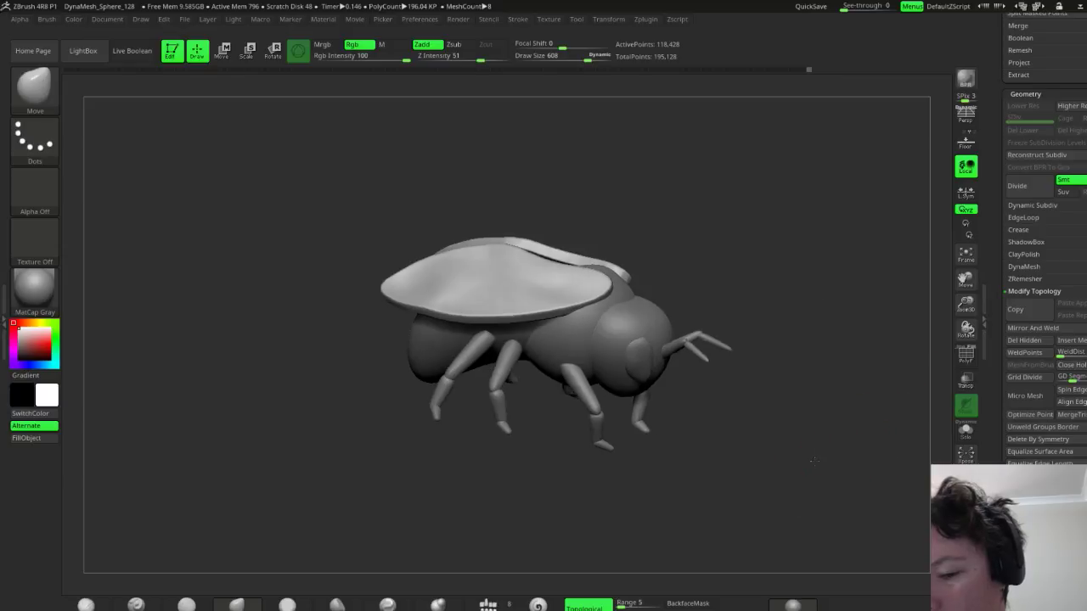
drag(764, 399, 727, 439)
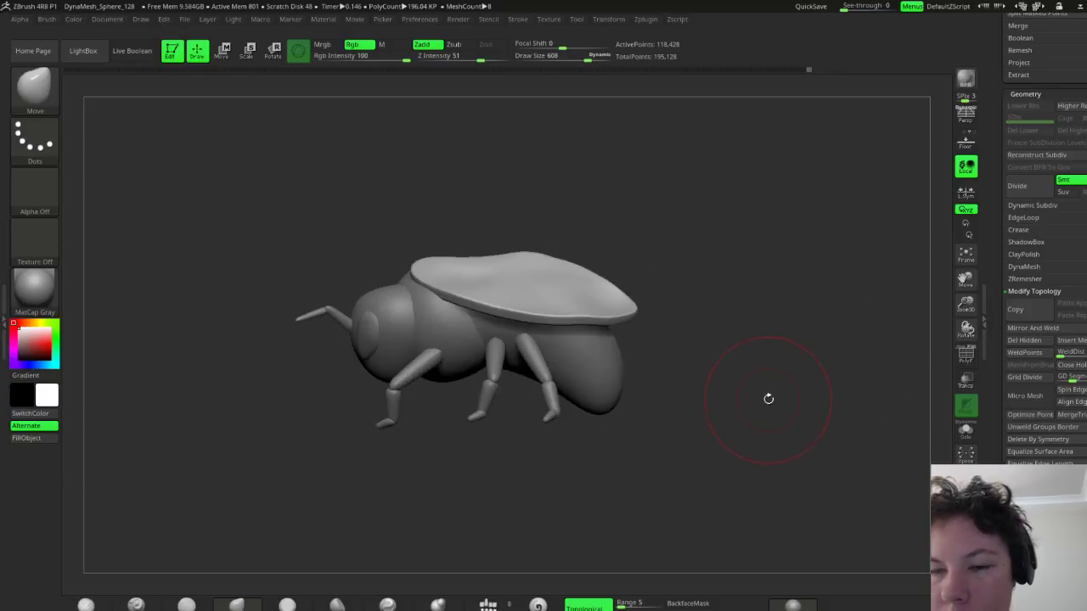
drag(763, 388, 858, 397)
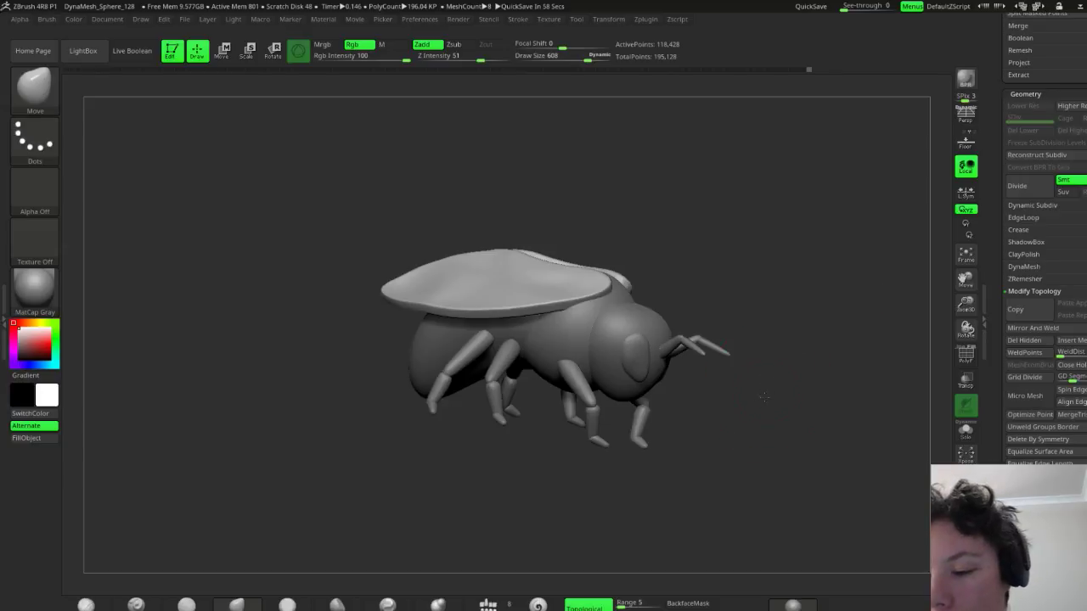
Rotate both wings outward symmetrically with the gizmo, lift their rear ends and shift them forward onto the thorax
drag(764, 397, 774, 362)
key(w)
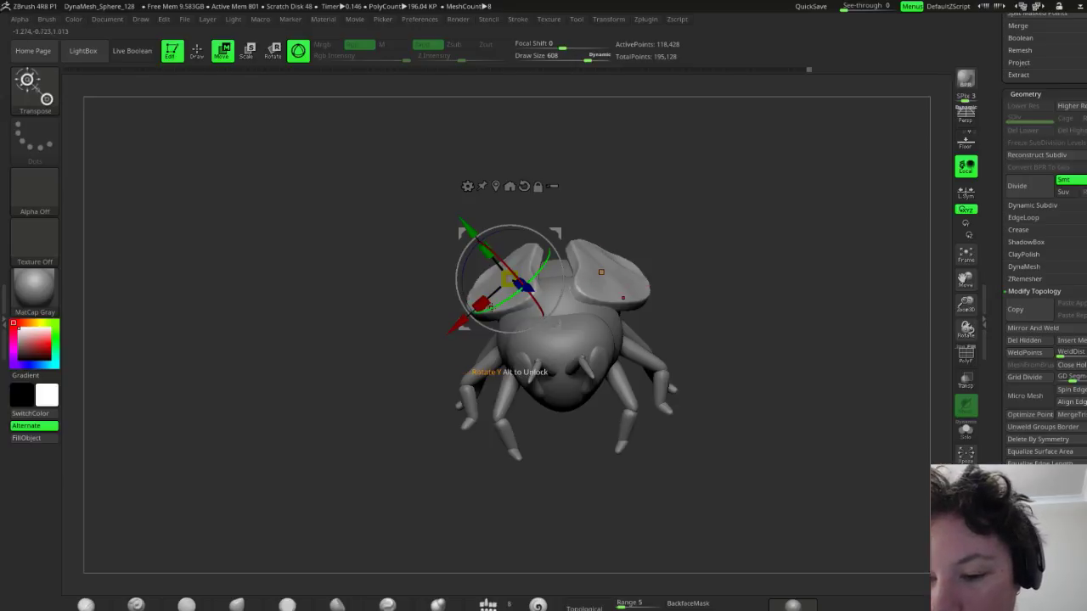
drag(491, 304, 525, 270)
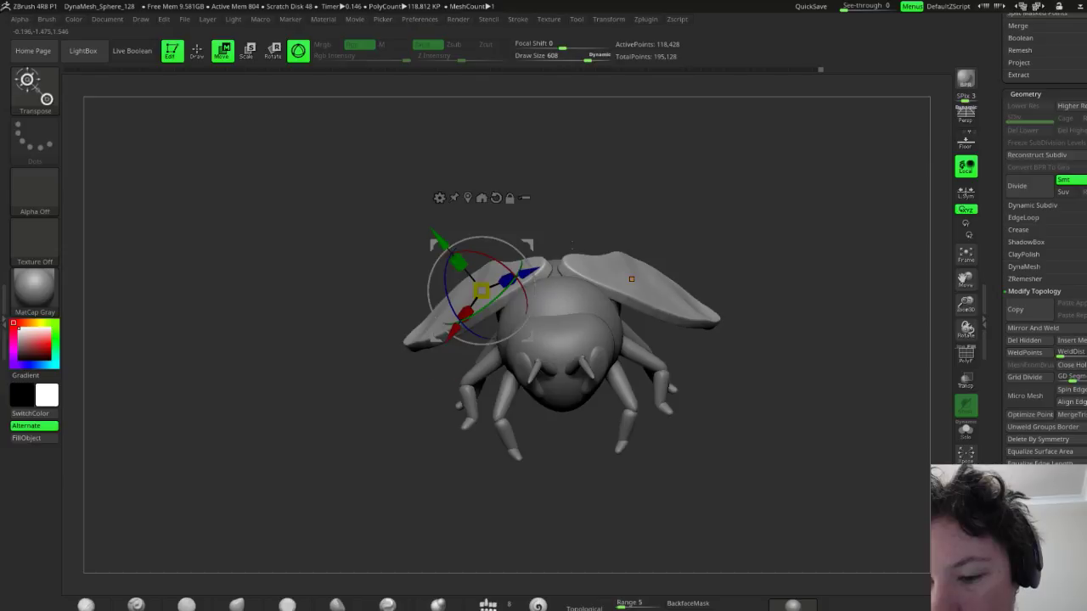
drag(785, 235, 800, 285)
drag(479, 268, 533, 251)
drag(630, 272, 504, 357)
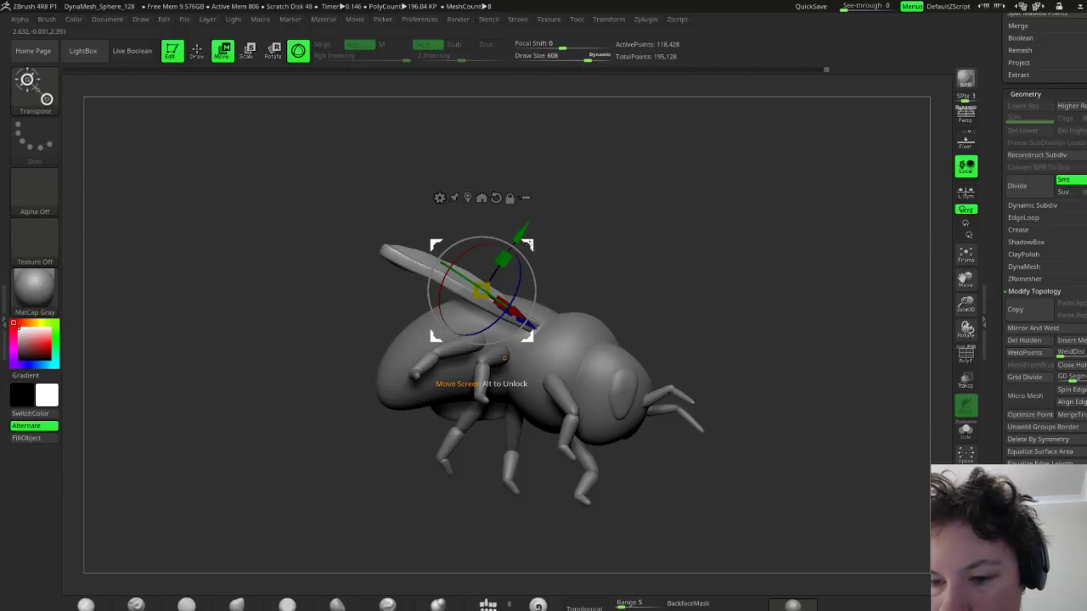
drag(481, 292, 536, 307)
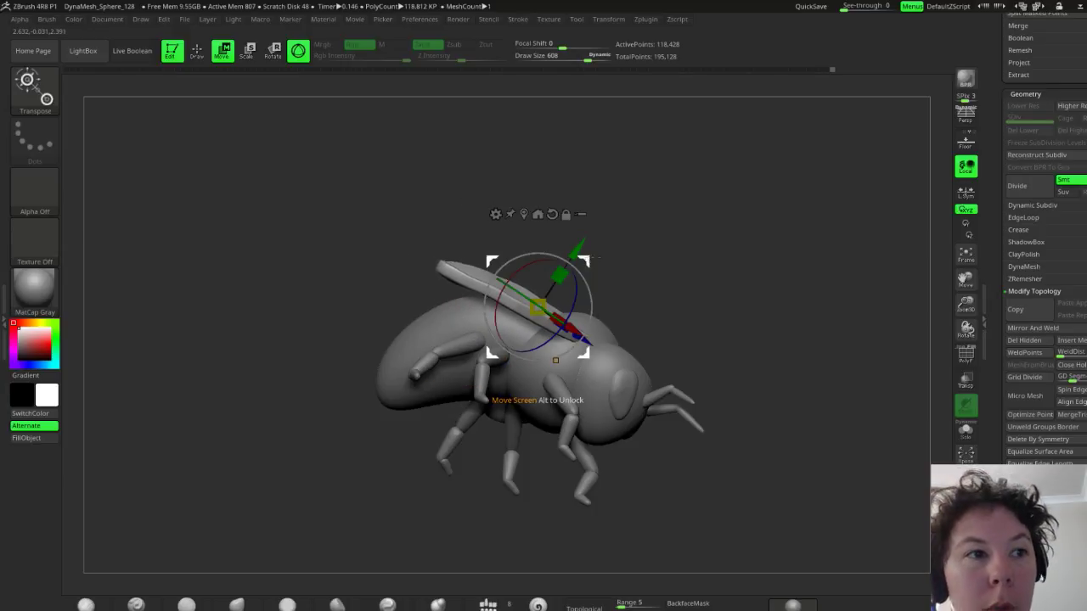
Raise both wings slightly above the thorax and adjust their tilt with the gizmo
drag(784, 291, 758, 295)
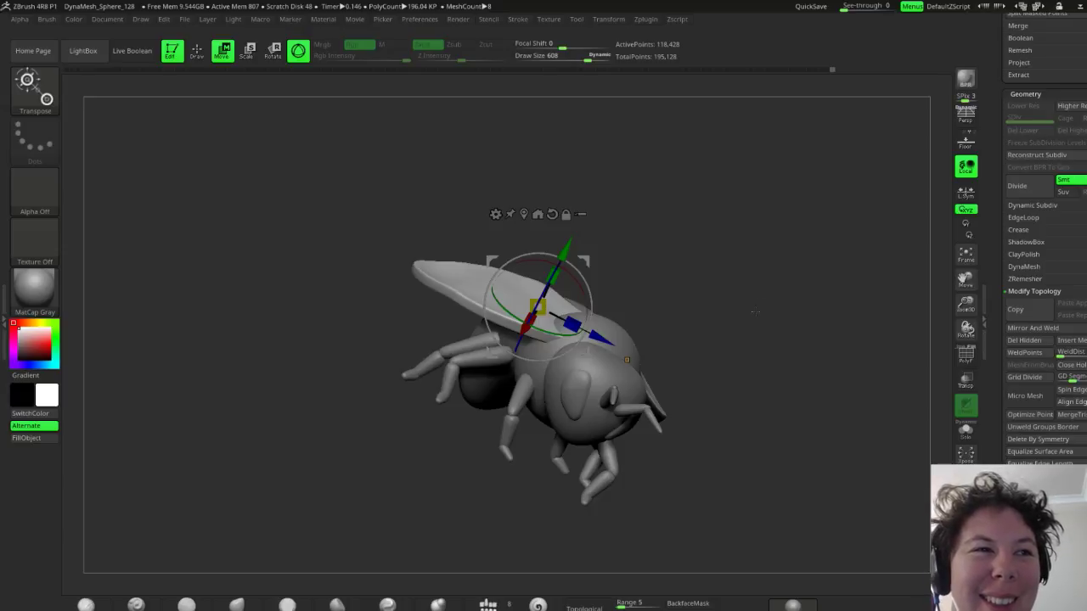
drag(768, 294, 722, 316)
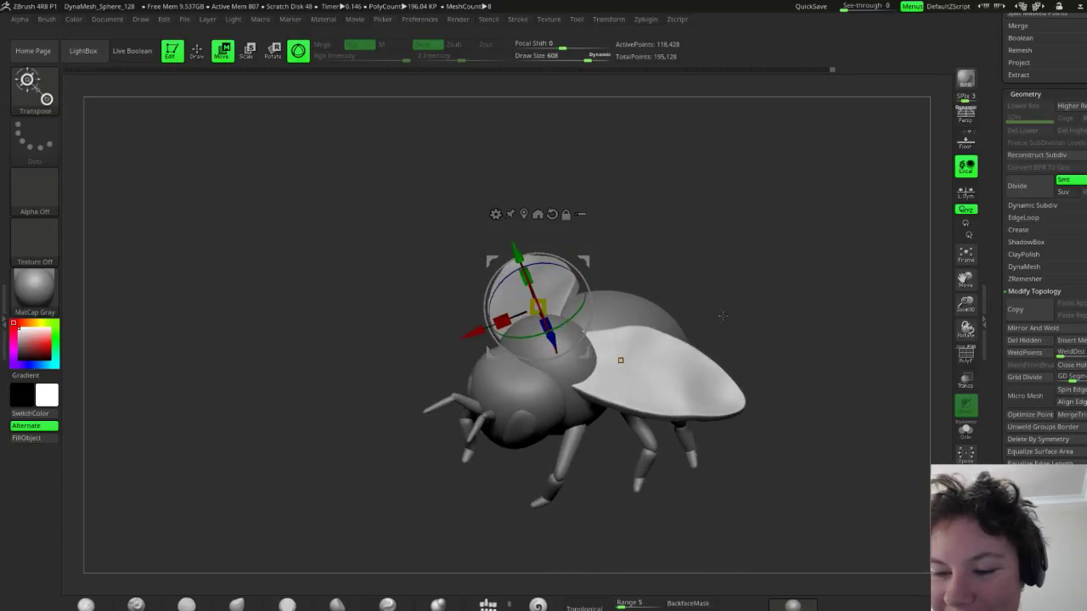
drag(620, 360, 620, 357)
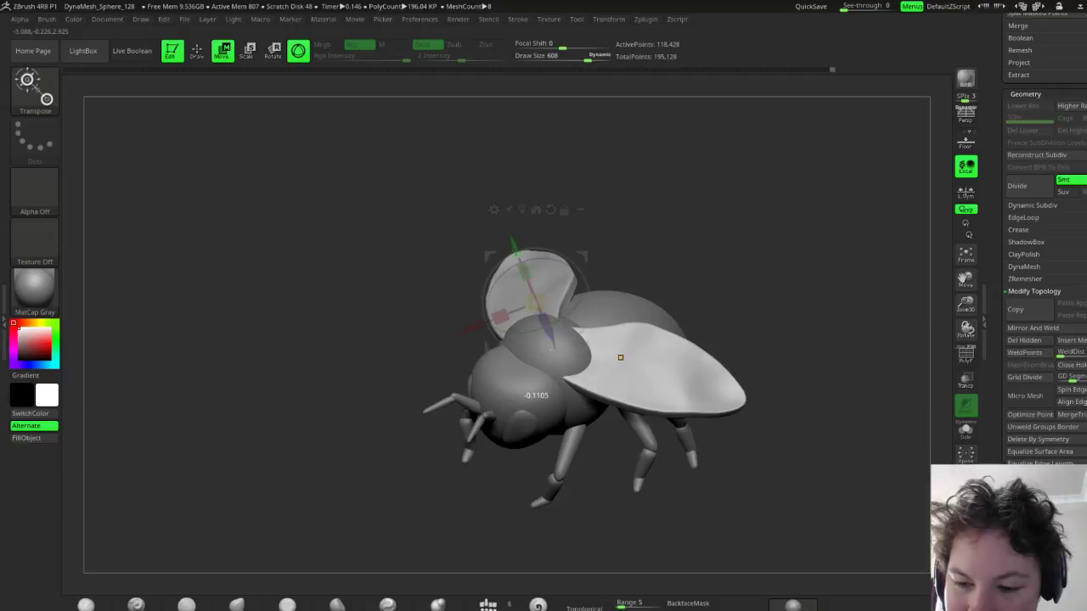
drag(516, 248, 515, 245)
drag(749, 294, 829, 281)
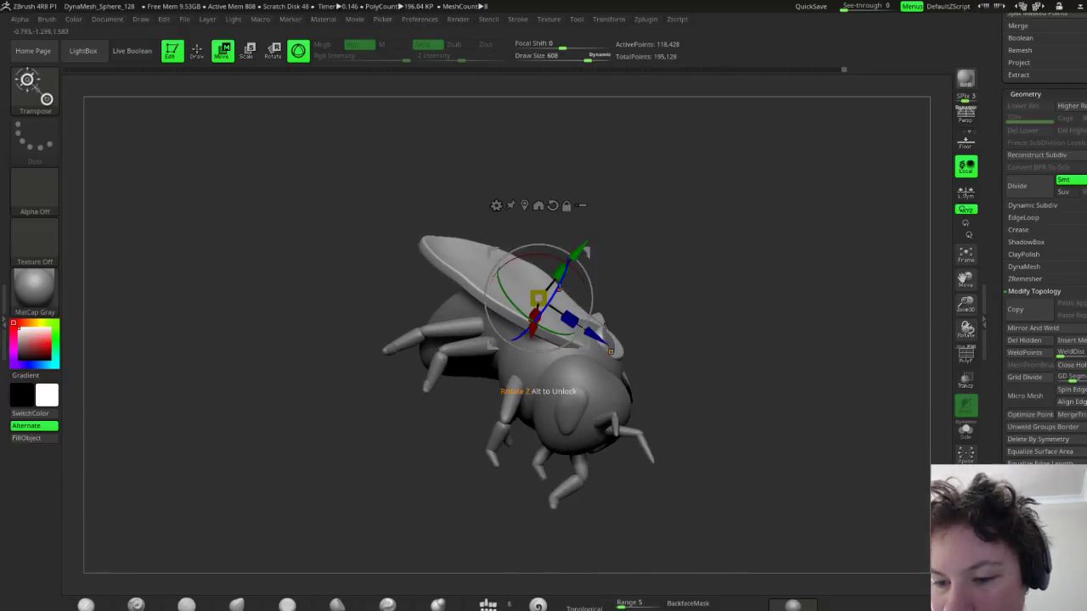
drag(581, 331, 581, 333)
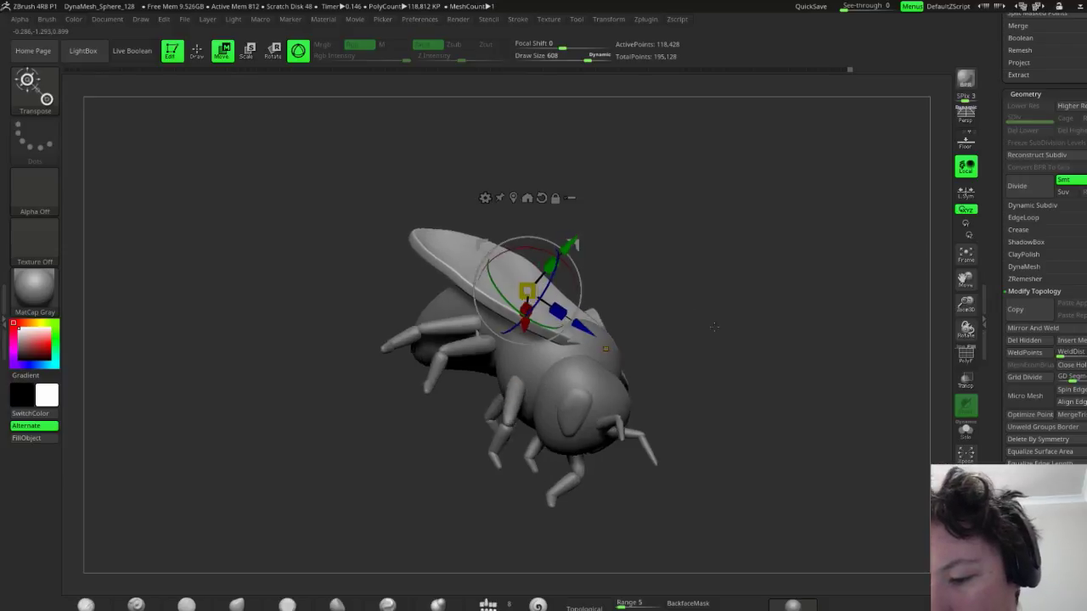
Swing both wings out to the sides and position their roots behind the head on the thorax
drag(748, 297, 705, 463)
drag(526, 332, 610, 259)
drag(548, 365, 554, 376)
drag(708, 295, 724, 277)
mouse_move(595, 284)
mouse_down()
mouse_move(582, 283)
mouse_move(589, 289)
mouse_up()
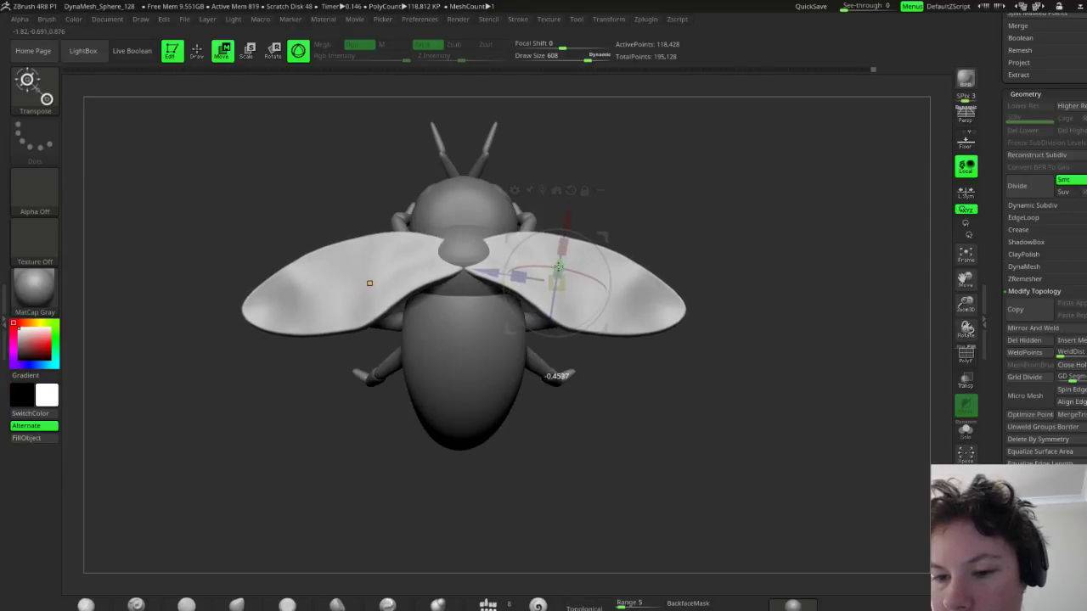
Angle both wings upward into a V and fit their roots against the thorax with the gizmo
drag(717, 280, 588, 246)
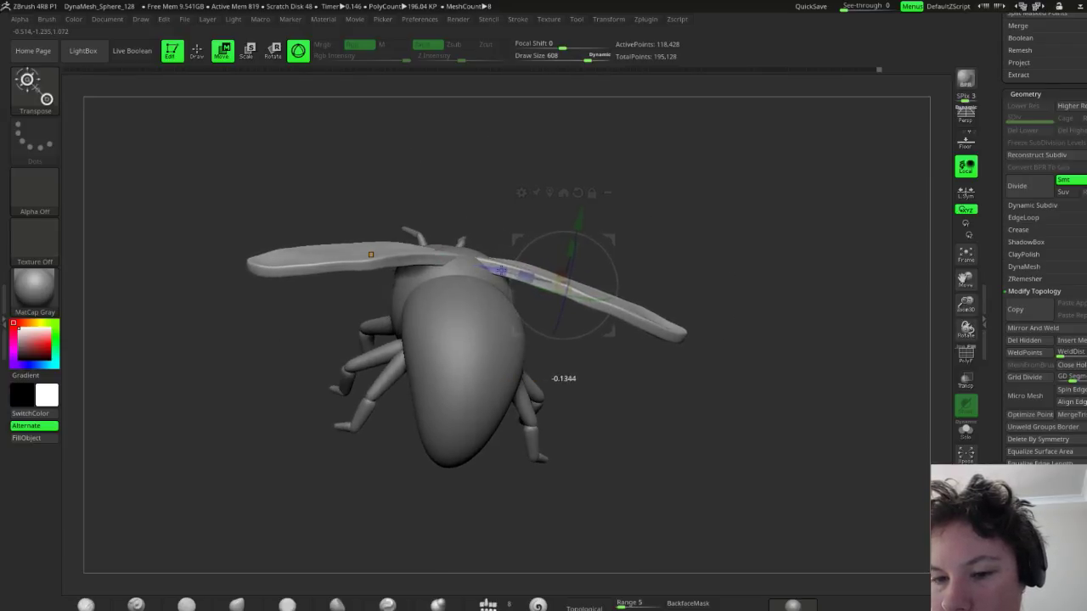
mouse_move(374, 254)
mouse_down()
mouse_move(717, 379)
mouse_move(764, 286)
mouse_up()
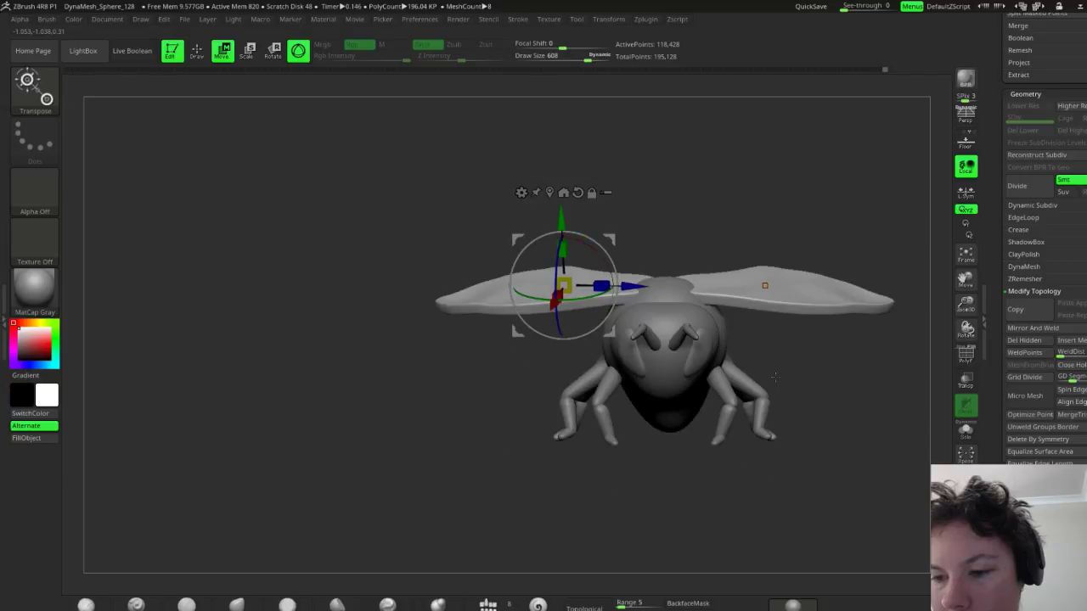
drag(586, 245, 612, 257)
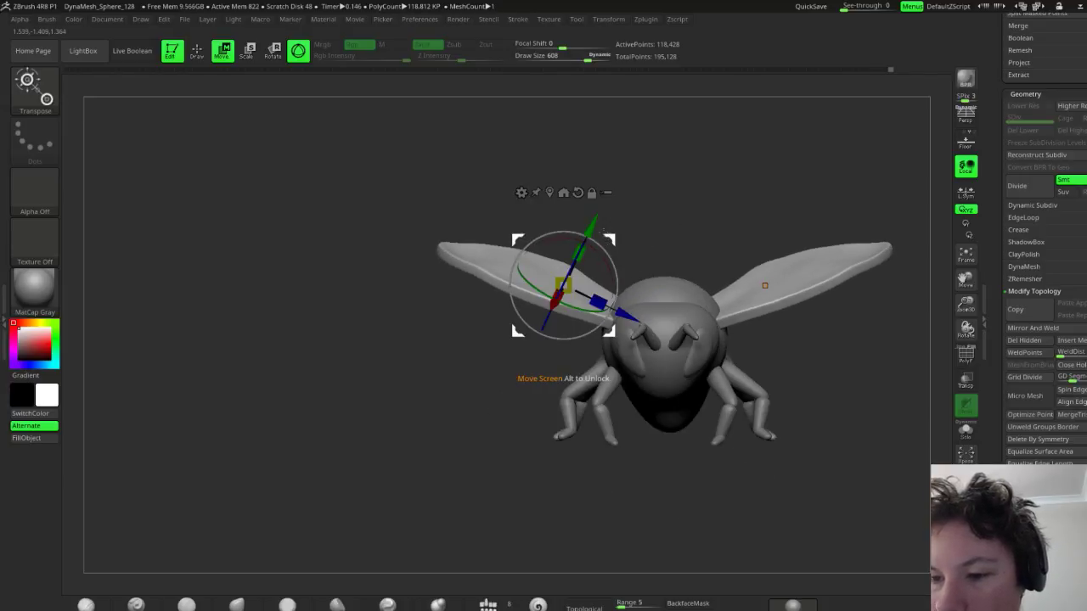
drag(764, 286, 827, 287)
drag(822, 325, 840, 328)
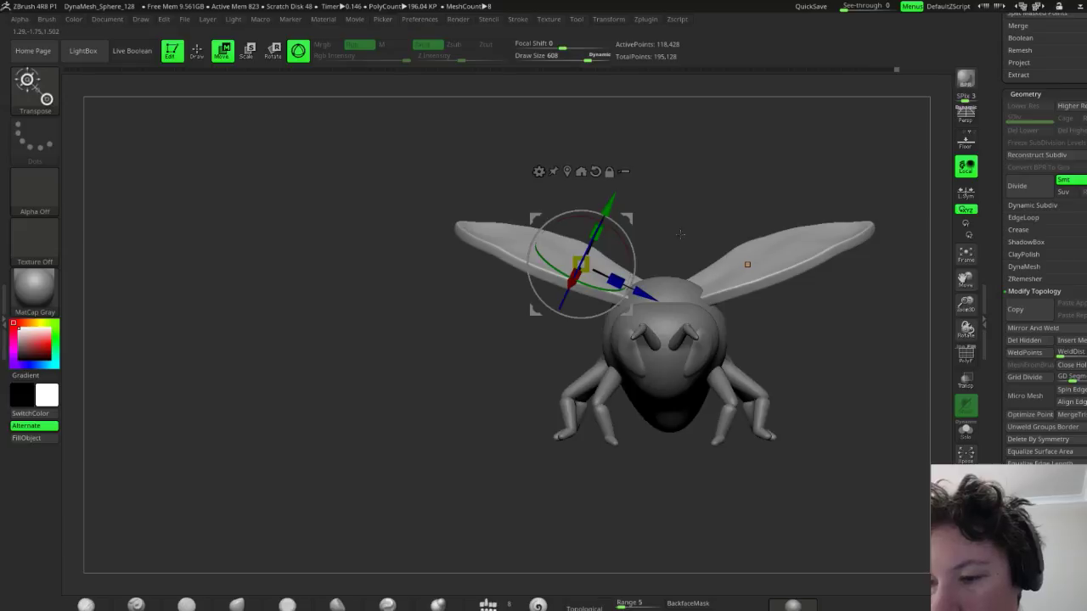
mouse_move(618, 234)
mouse_down()
mouse_move(633, 221)
mouse_move(623, 217)
mouse_up()
drag(746, 264, 439, 173)
drag(545, 281, 548, 285)
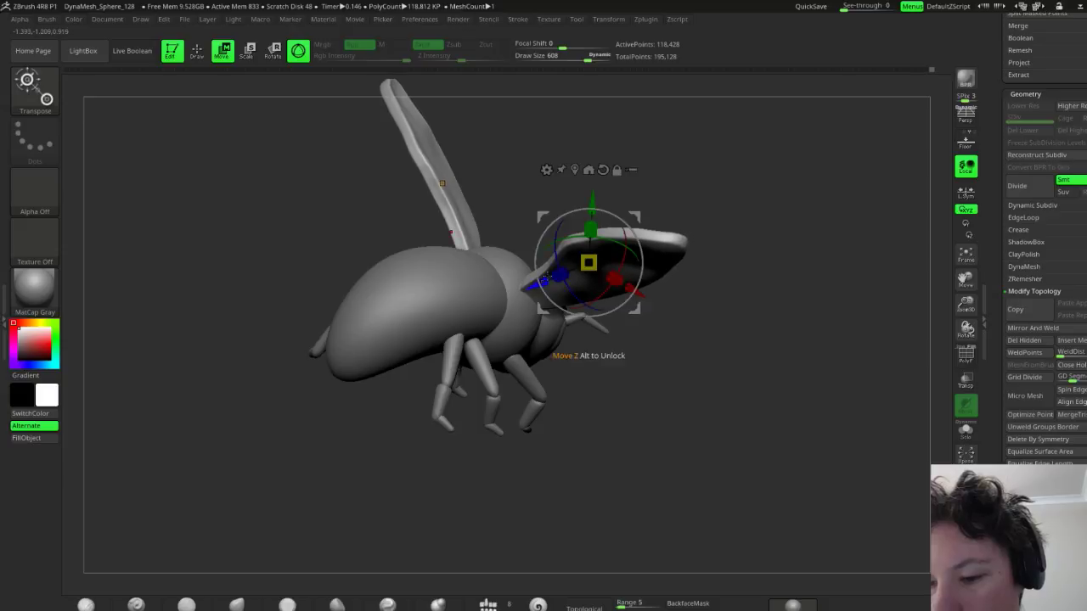
Smooth the uneven surfaces of both raised wings and adjust their bases with the Move brush
drag(722, 356, 857, 293)
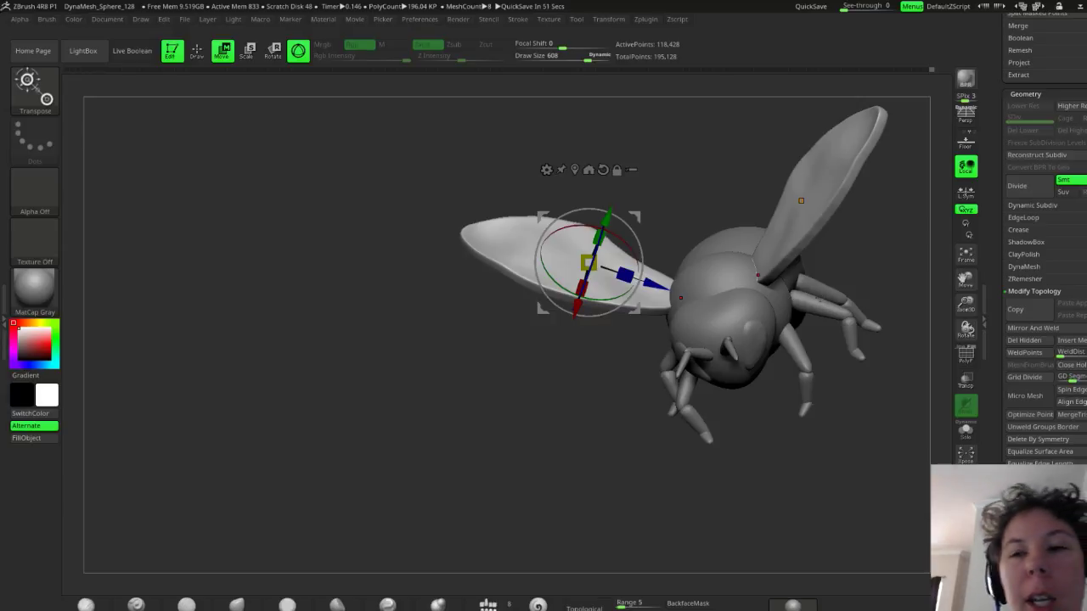
drag(818, 300, 711, 469)
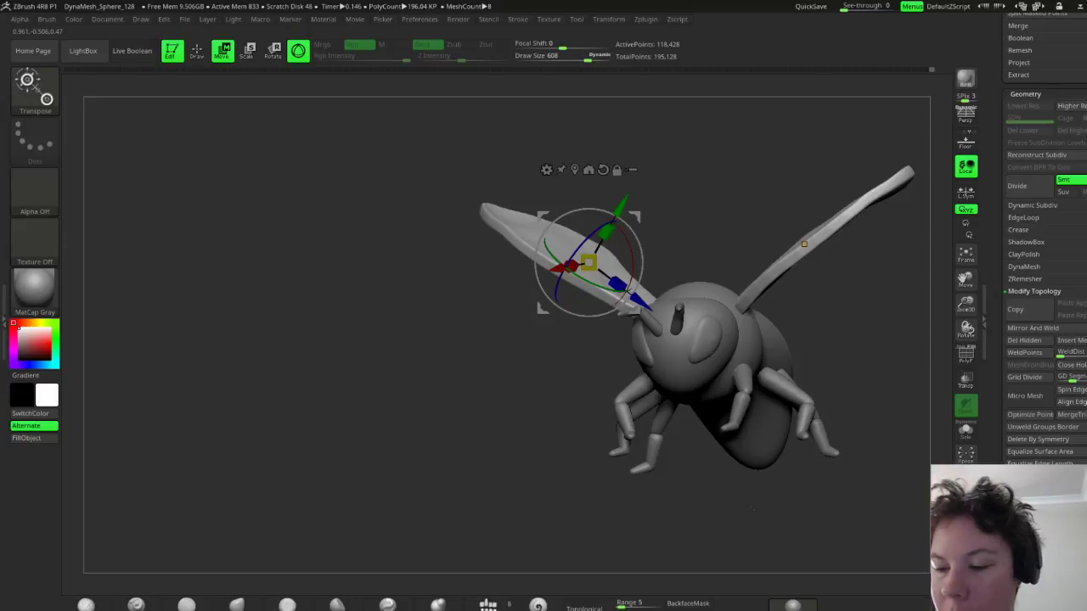
drag(752, 510, 727, 441)
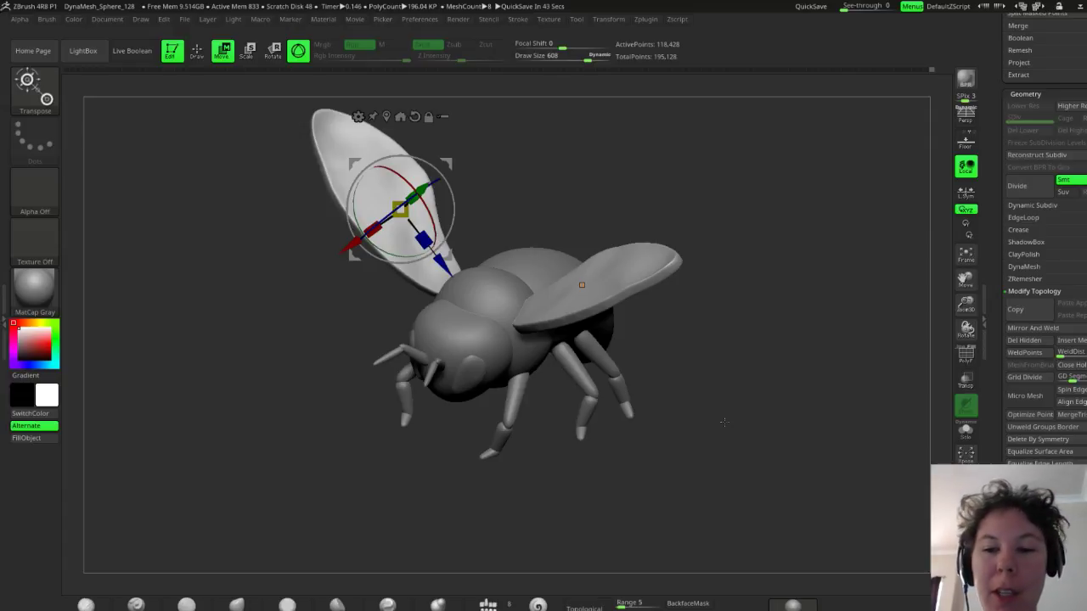
drag(678, 367, 693, 363)
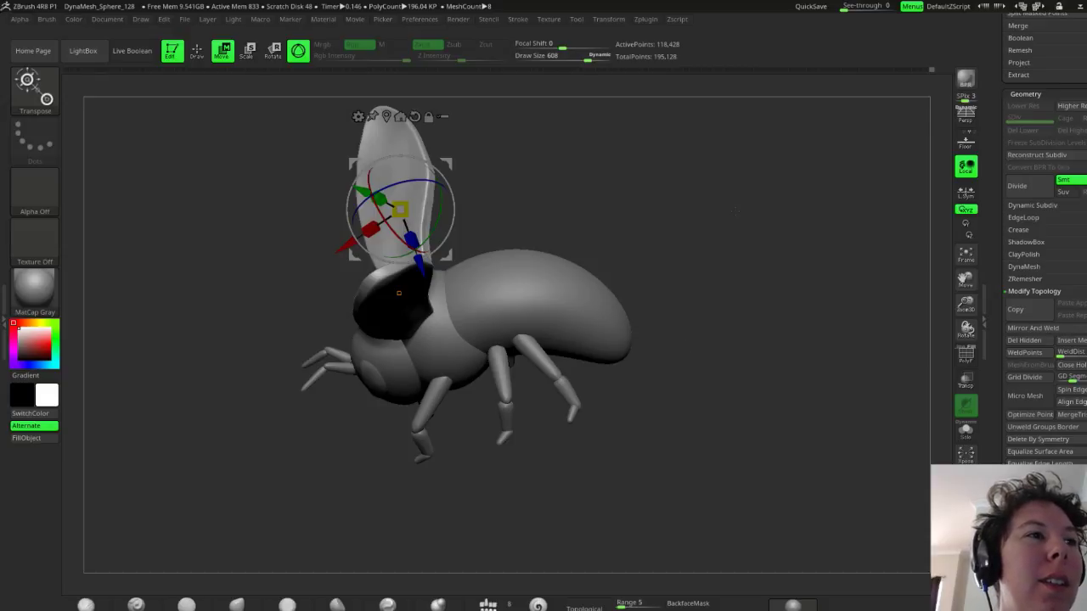
mouse_move(696, 340)
mouse_down()
mouse_move(741, 357)
mouse_move(674, 361)
mouse_move(646, 389)
mouse_move(689, 341)
mouse_move(682, 308)
mouse_move(557, 355)
mouse_move(685, 284)
mouse_move(688, 342)
mouse_move(662, 339)
mouse_move(651, 364)
mouse_move(633, 311)
mouse_up()
key(q)
key(shift)
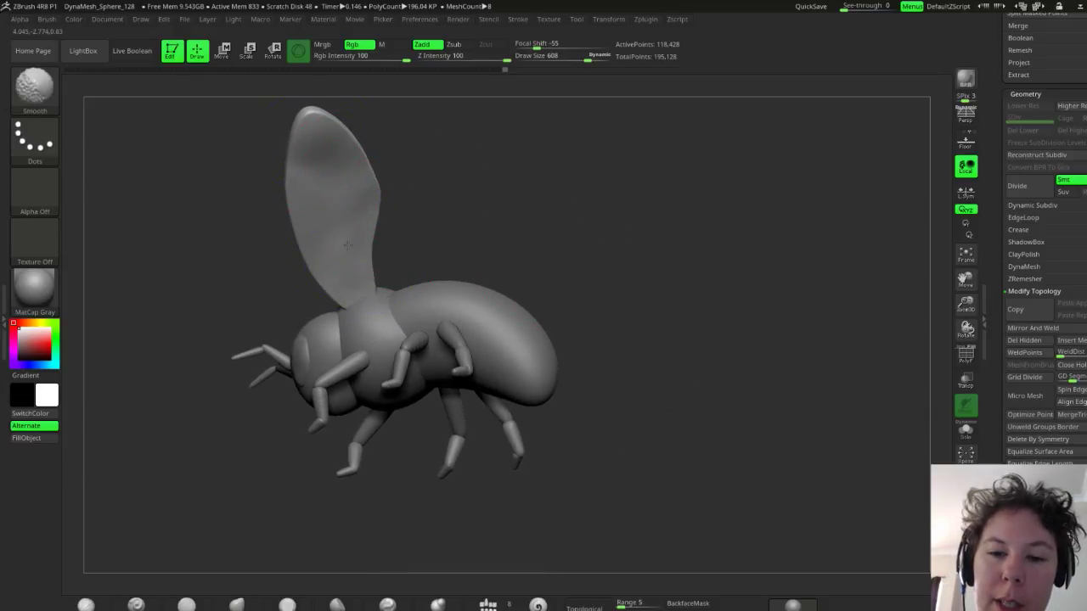
shift+drag(343, 277, 327, 156)
mouse_move(552, 233)
mouse_down()
mouse_move(584, 228)
mouse_move(604, 197)
mouse_move(583, 197)
mouse_up()
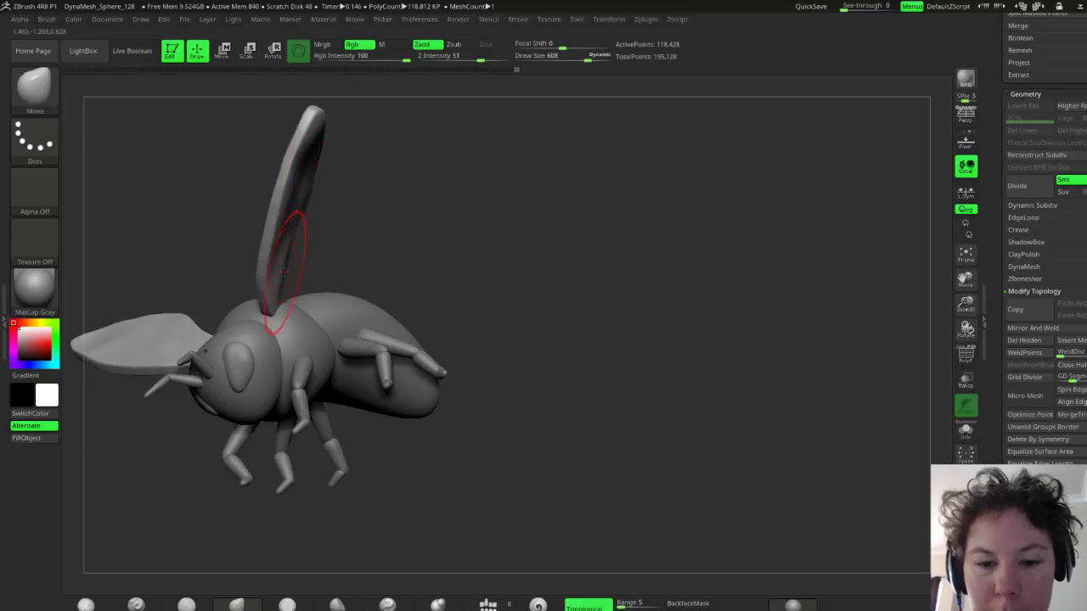
drag(560, 280, 685, 340)
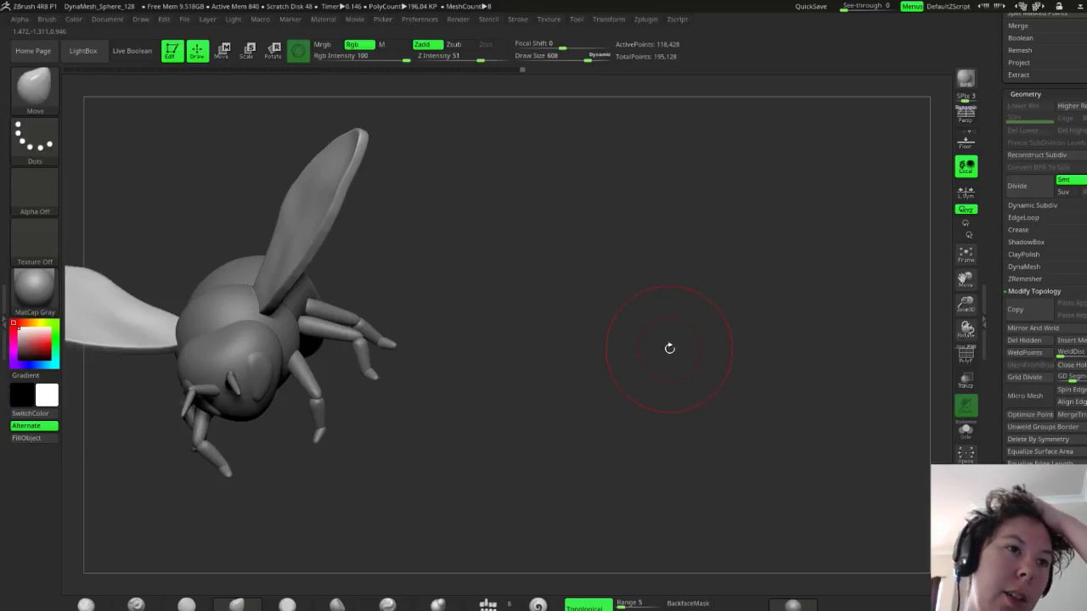
Examine the bee from the side, front and rear to judge the raised wings' shape and placement
mouse_move(594, 357)
mouse_down()
mouse_move(603, 345)
mouse_move(558, 383)
mouse_move(637, 351)
mouse_up()
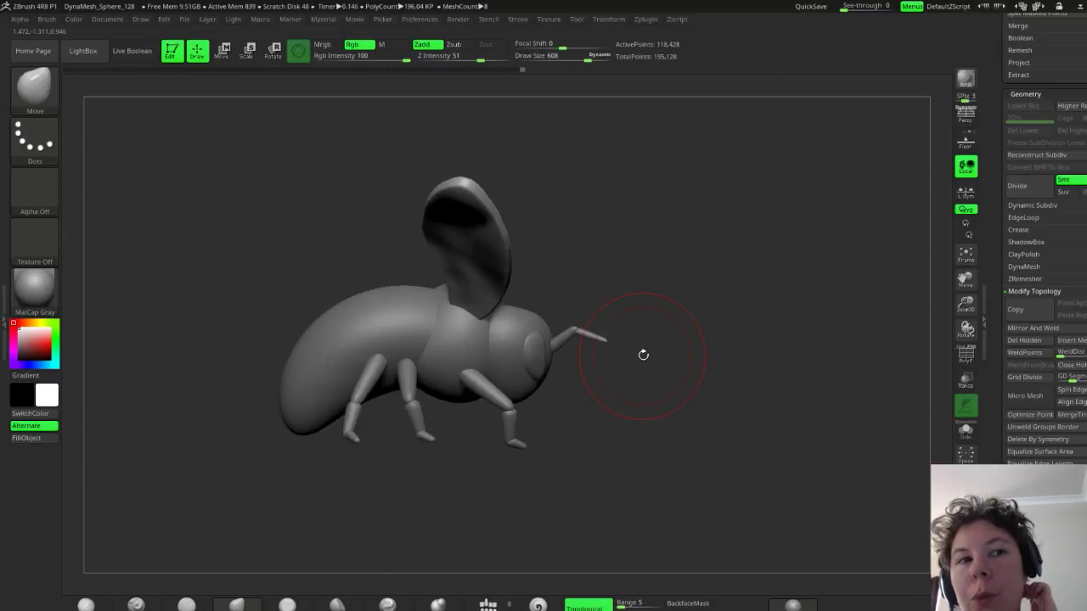
drag(737, 370, 698, 376)
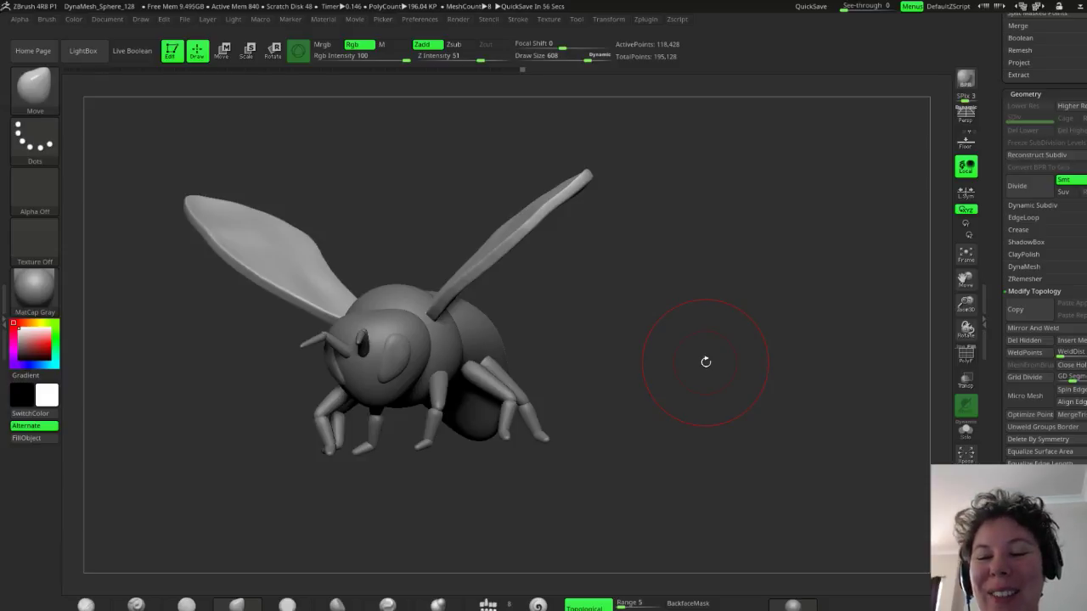
drag(583, 325, 676, 366)
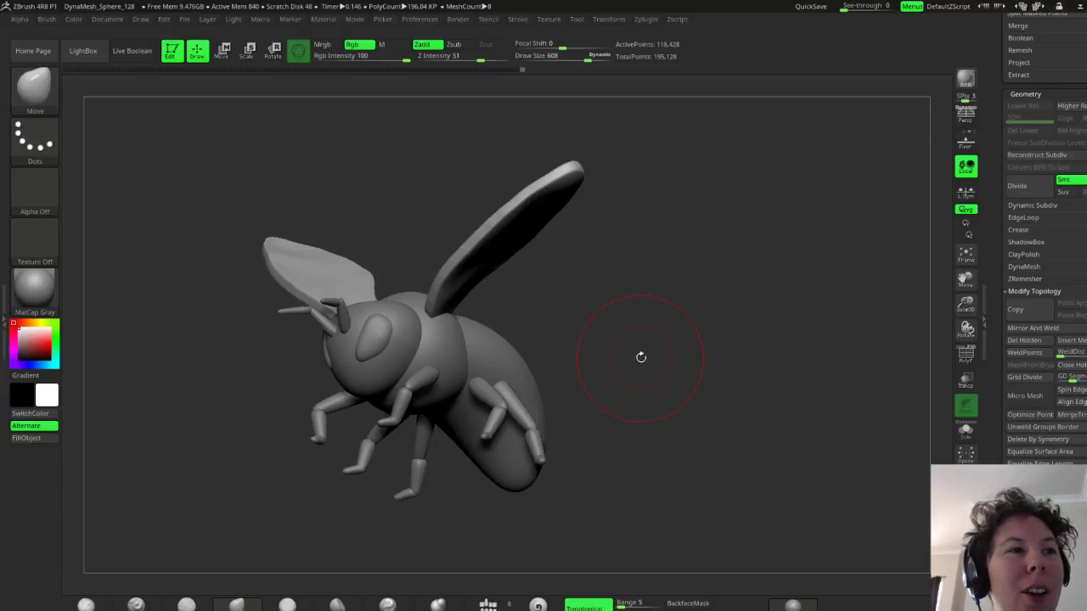
drag(640, 364, 651, 381)
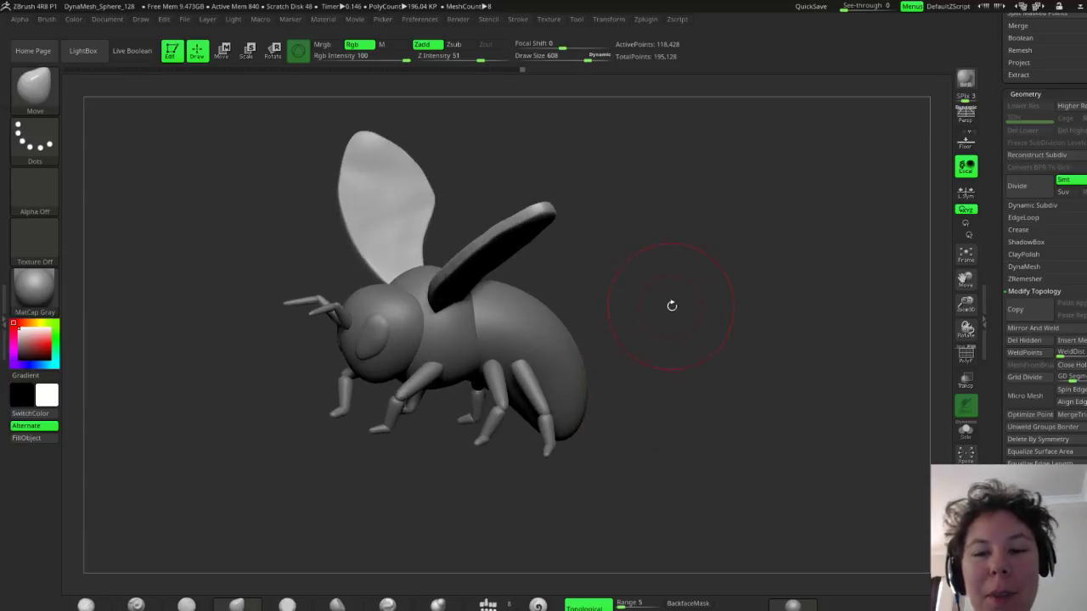
mouse_move(670, 303)
mouse_down()
mouse_move(660, 328)
mouse_move(717, 394)
mouse_move(749, 391)
mouse_move(759, 376)
mouse_move(725, 377)
mouse_up()
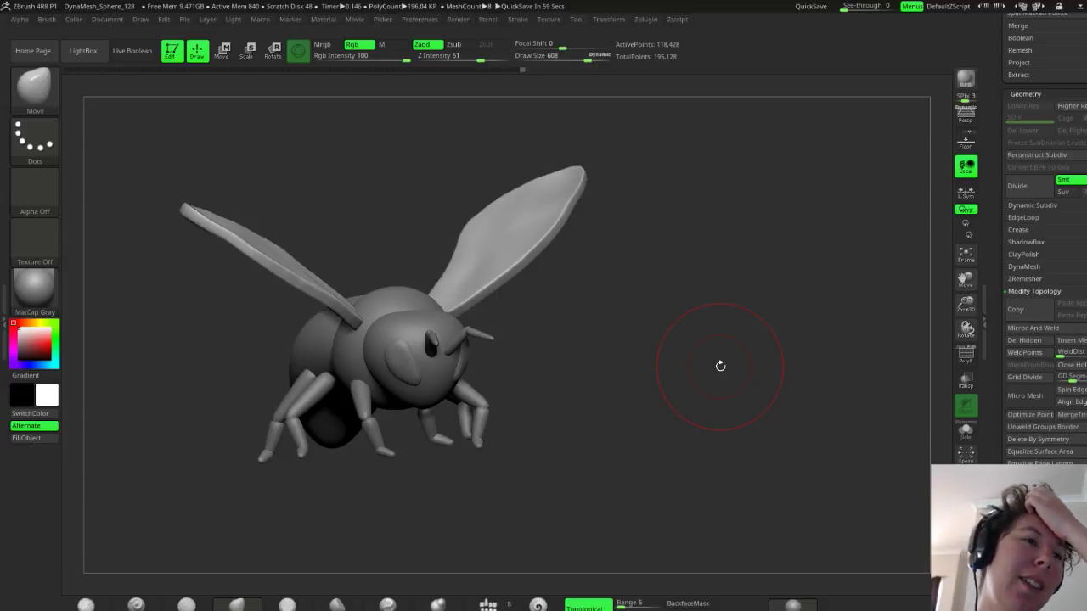
mouse_move(660, 404)
mouse_down()
mouse_move(657, 396)
mouse_move(653, 409)
mouse_up()
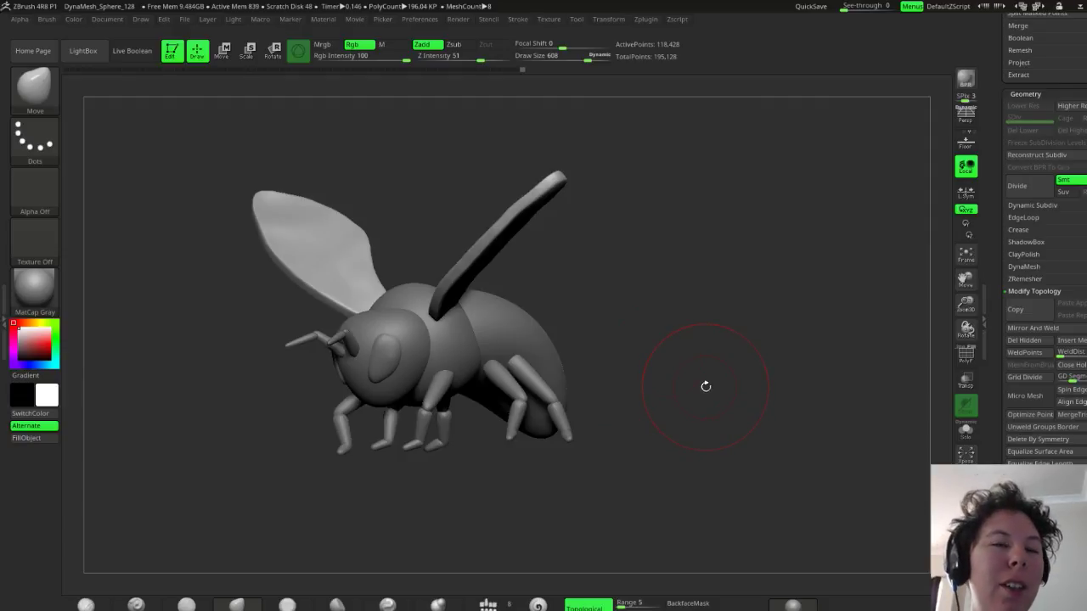
mouse_move(677, 374)
mouse_down()
mouse_move(687, 380)
mouse_move(641, 407)
mouse_move(646, 393)
mouse_move(691, 398)
mouse_move(694, 369)
mouse_move(720, 354)
mouse_move(732, 370)
mouse_up()
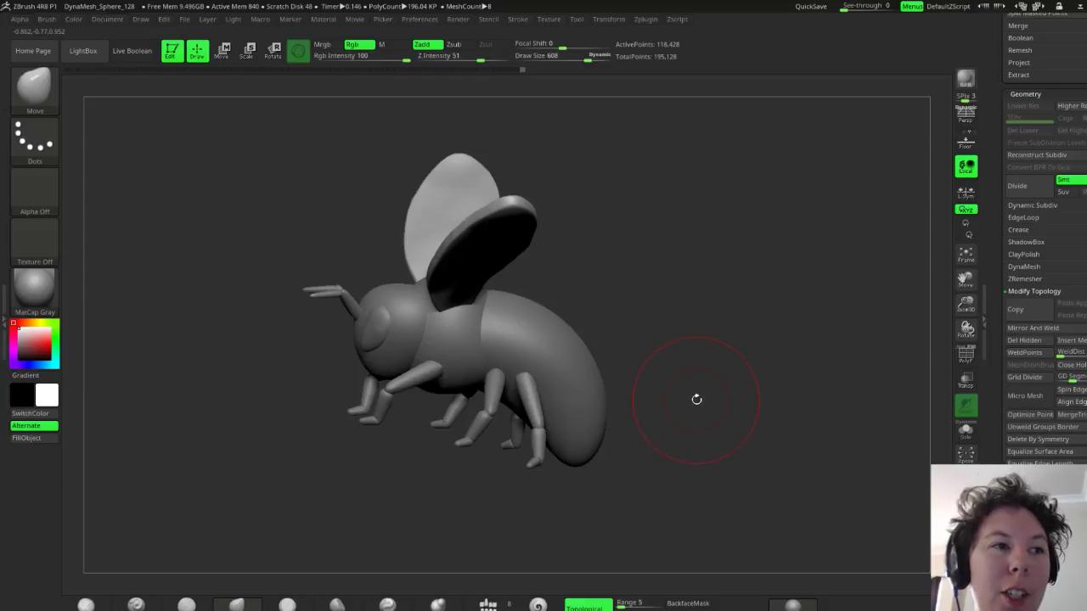
drag(689, 373, 679, 386)
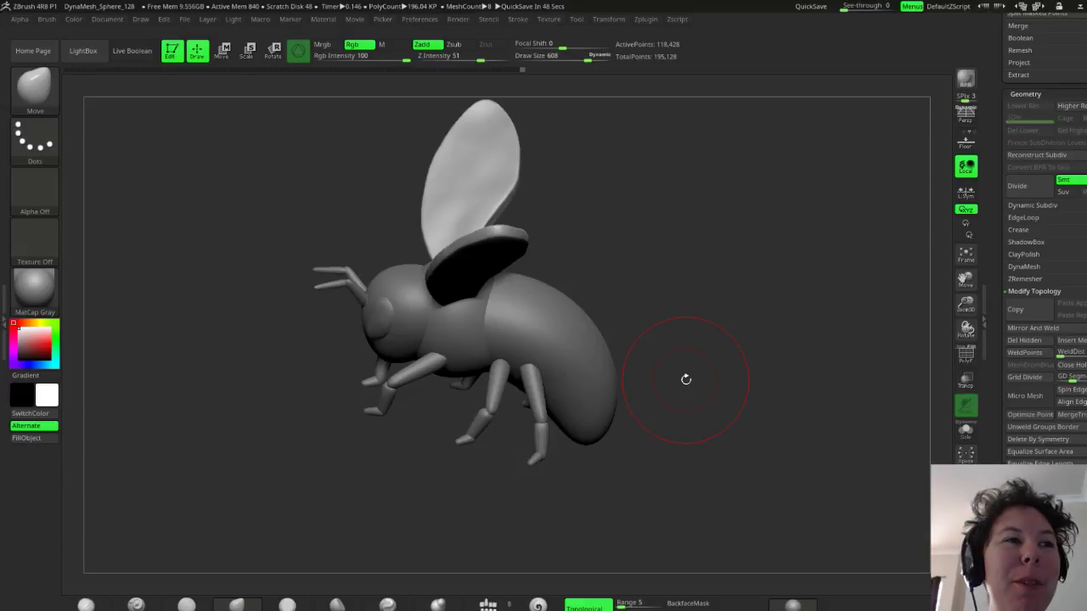
Inspect the assembled bee from several side, low, top and front angles to assess its overall silhouette and wing pose
mouse_move(677, 286)
mouse_down()
mouse_move(686, 316)
mouse_move(660, 376)
mouse_move(695, 359)
mouse_move(594, 436)
mouse_move(628, 379)
mouse_move(685, 366)
mouse_move(719, 323)
mouse_move(674, 337)
mouse_move(728, 327)
mouse_up()
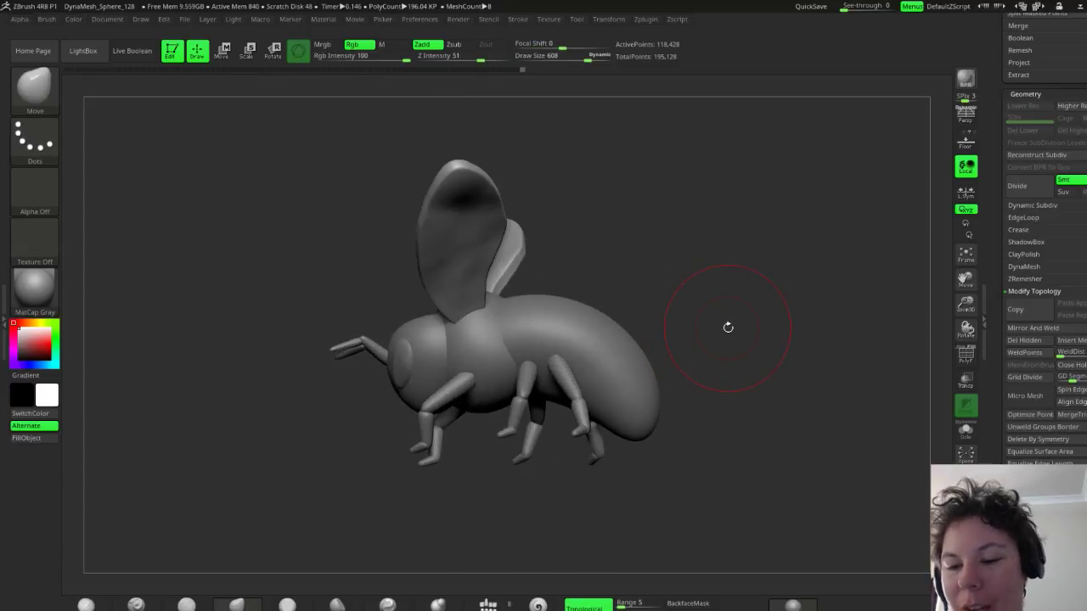
mouse_move(713, 254)
mouse_down()
mouse_move(715, 368)
mouse_move(717, 359)
mouse_move(680, 340)
mouse_move(719, 343)
mouse_move(705, 364)
mouse_up()
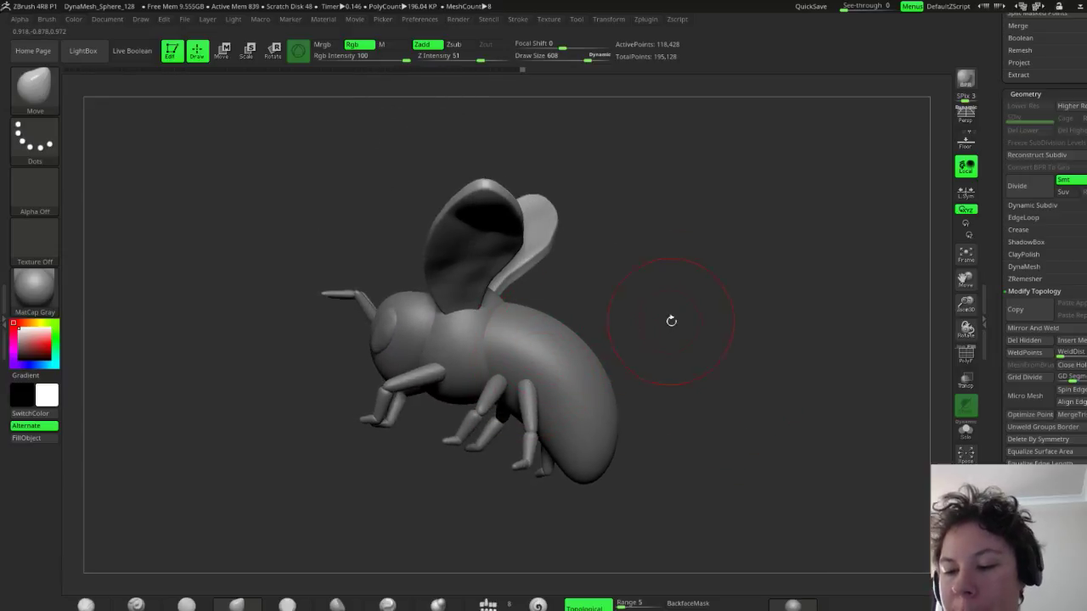
drag(671, 320, 586, 374)
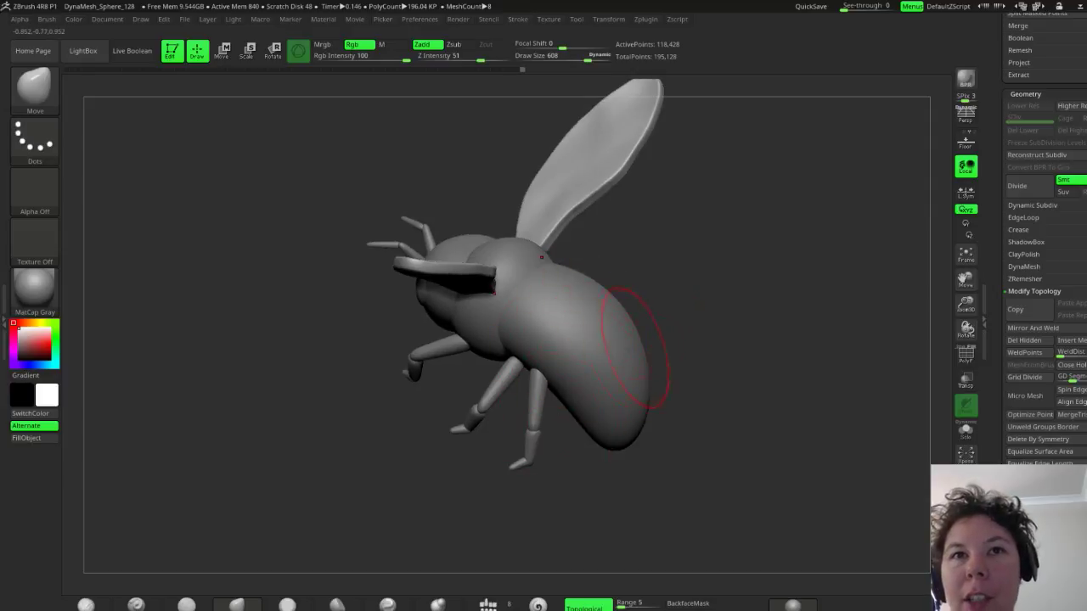
mouse_move(688, 391)
mouse_down()
mouse_move(718, 427)
mouse_move(693, 382)
mouse_up()
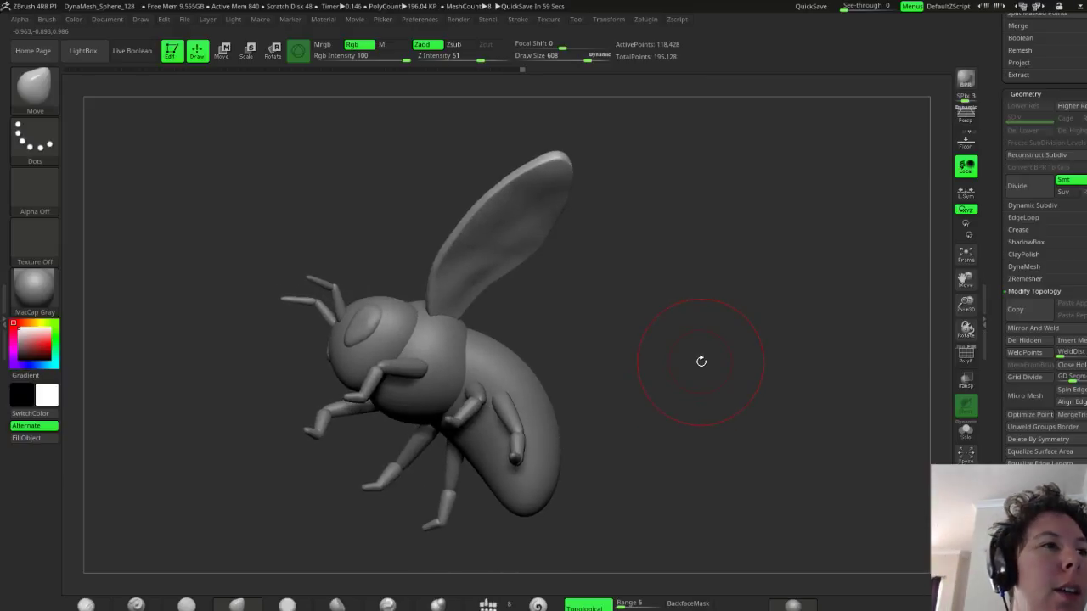
mouse_move(576, 311)
mouse_down()
mouse_move(610, 363)
mouse_move(583, 382)
mouse_up()
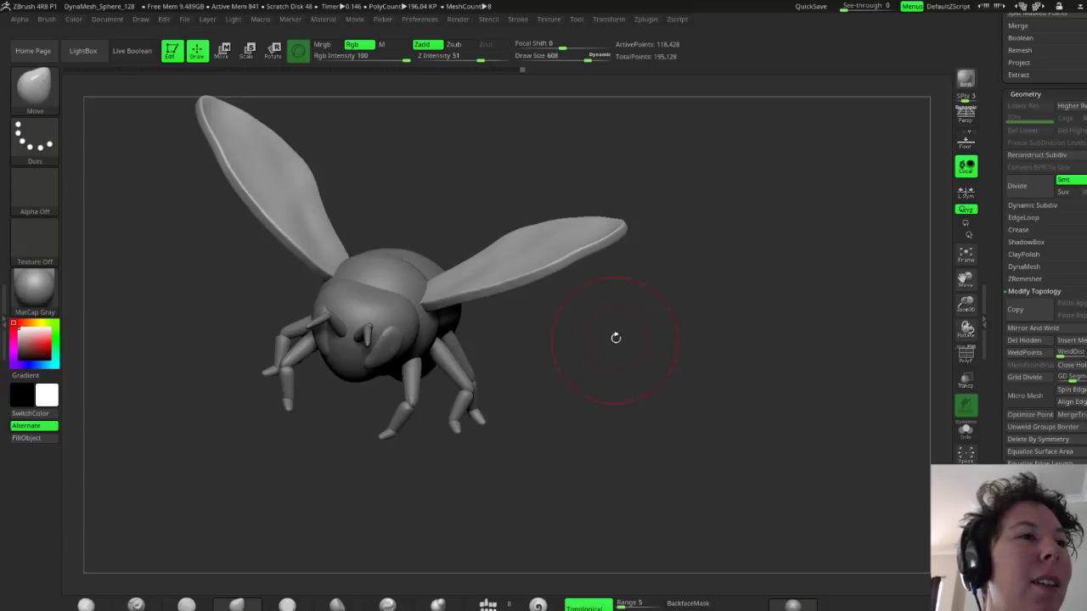
drag(618, 371, 652, 352)
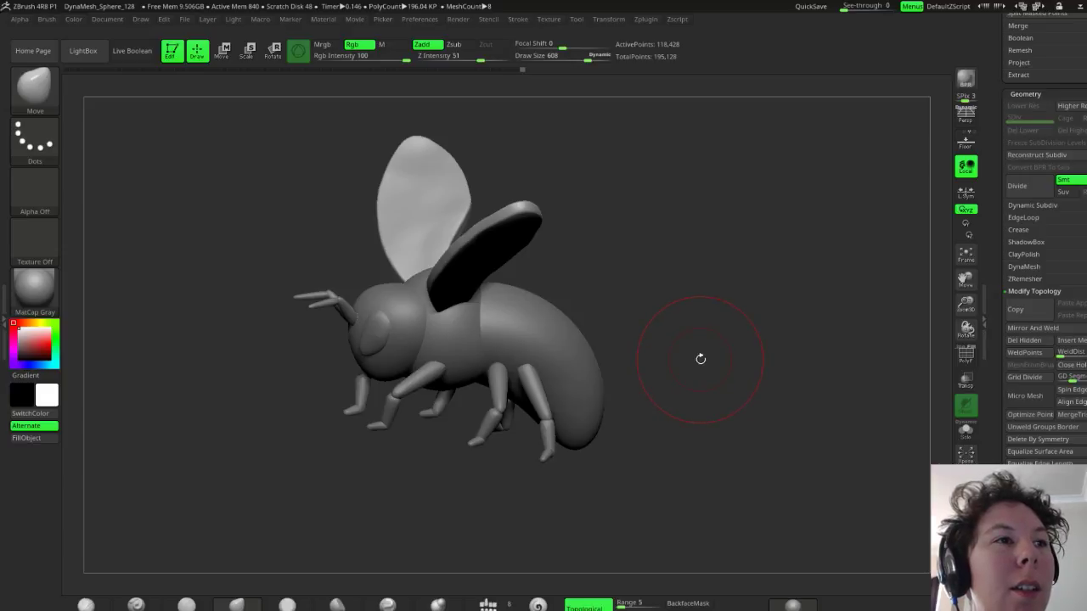
drag(701, 358, 696, 390)
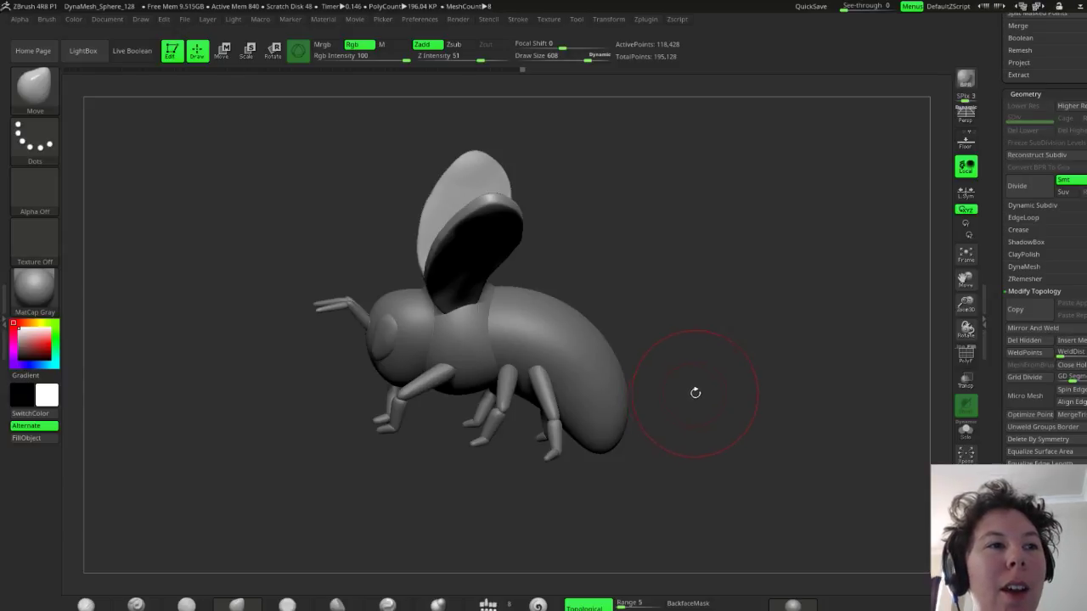
drag(709, 335, 659, 391)
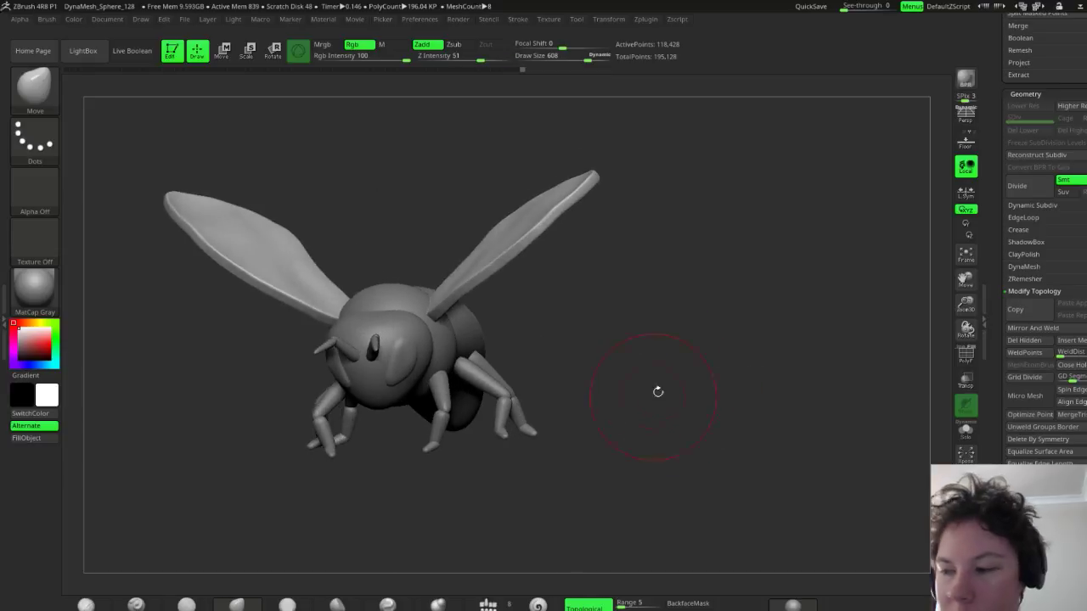
Rename the wings' subtool as Wings
scroll(999, 204, up, 10)
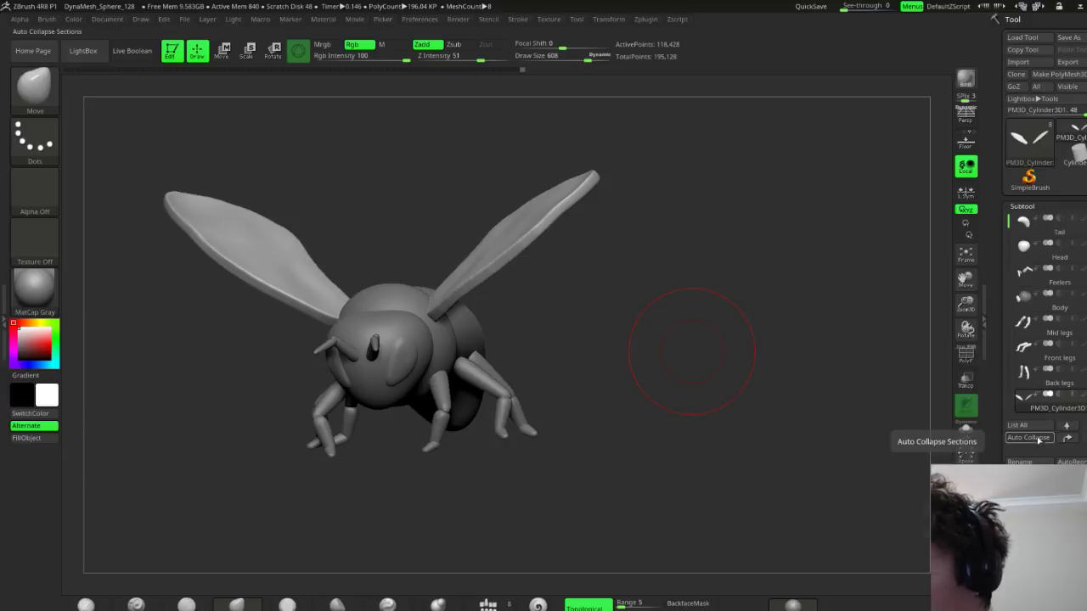
click(1019, 462)
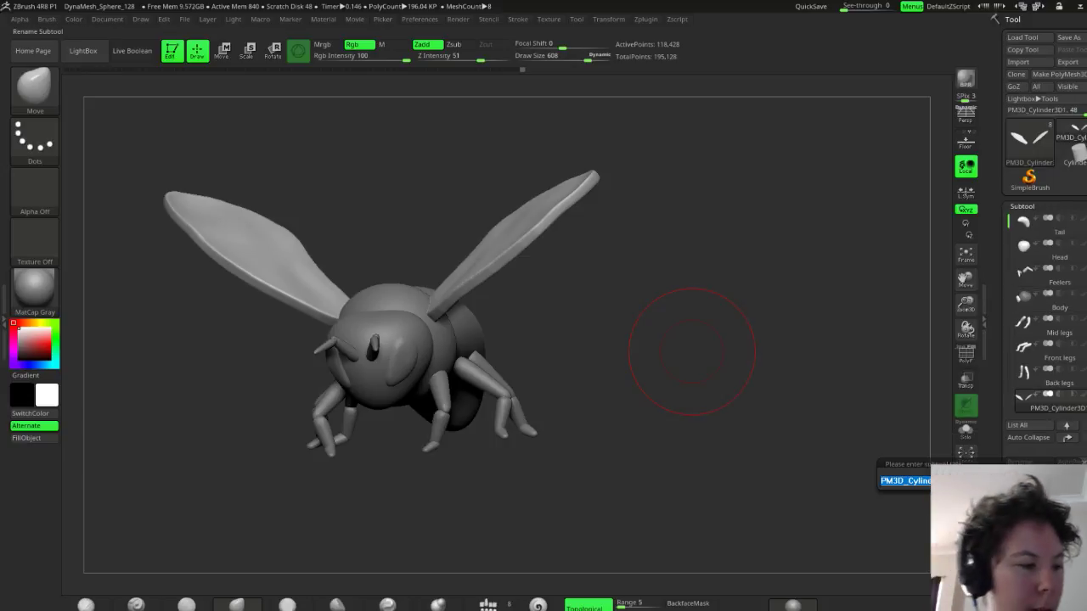
text(wings)
key(Return)
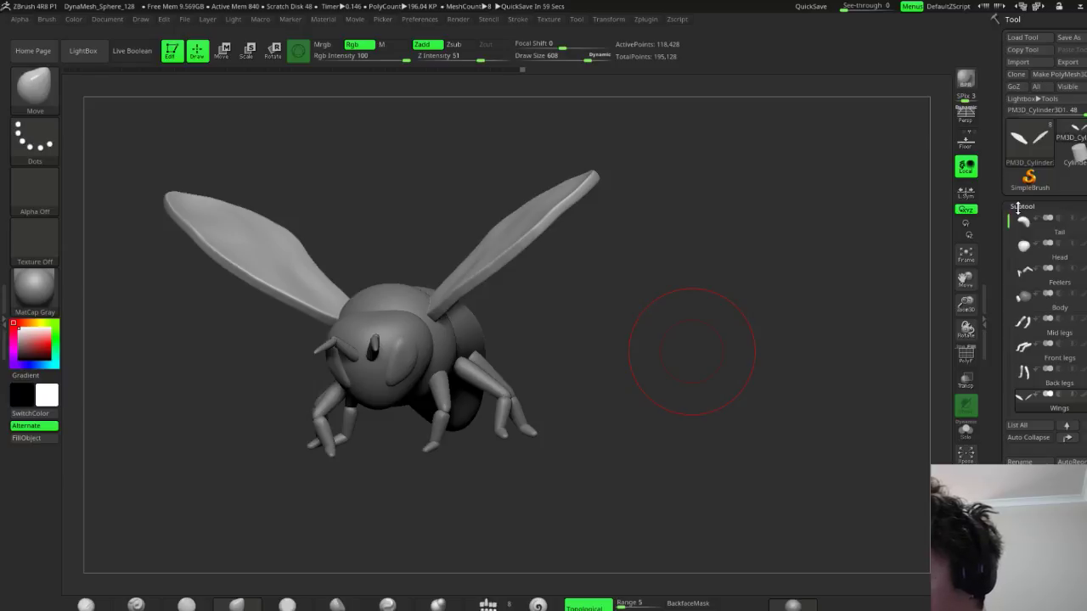
Display the Body subtool's polygroup colours and split the eyes and thorax into separate subtools, accepting the non-undoable operation
click(1060, 308)
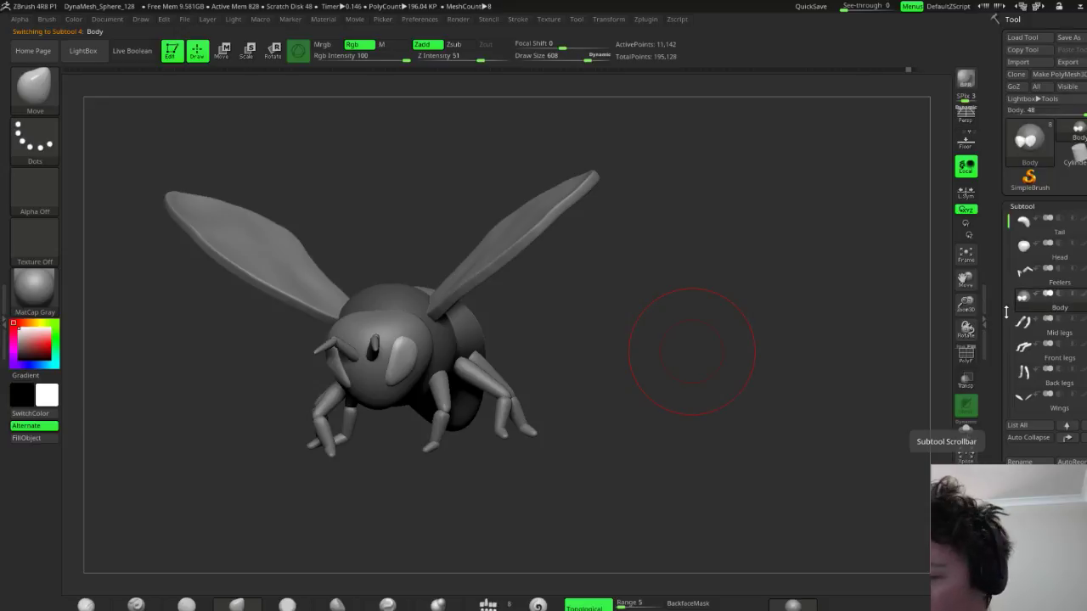
drag(836, 451, 852, 426)
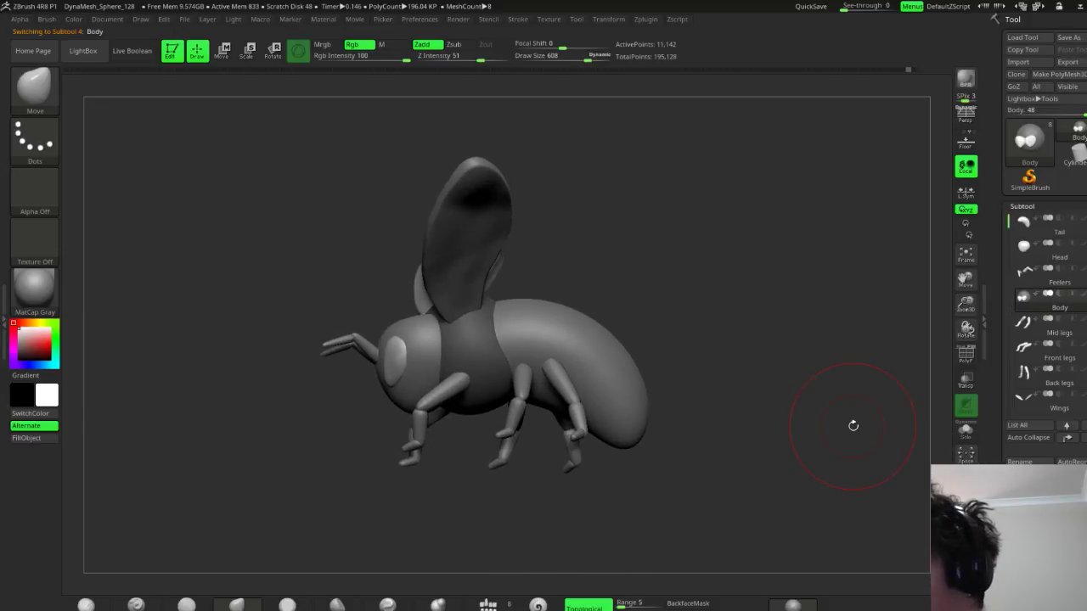
click(967, 355)
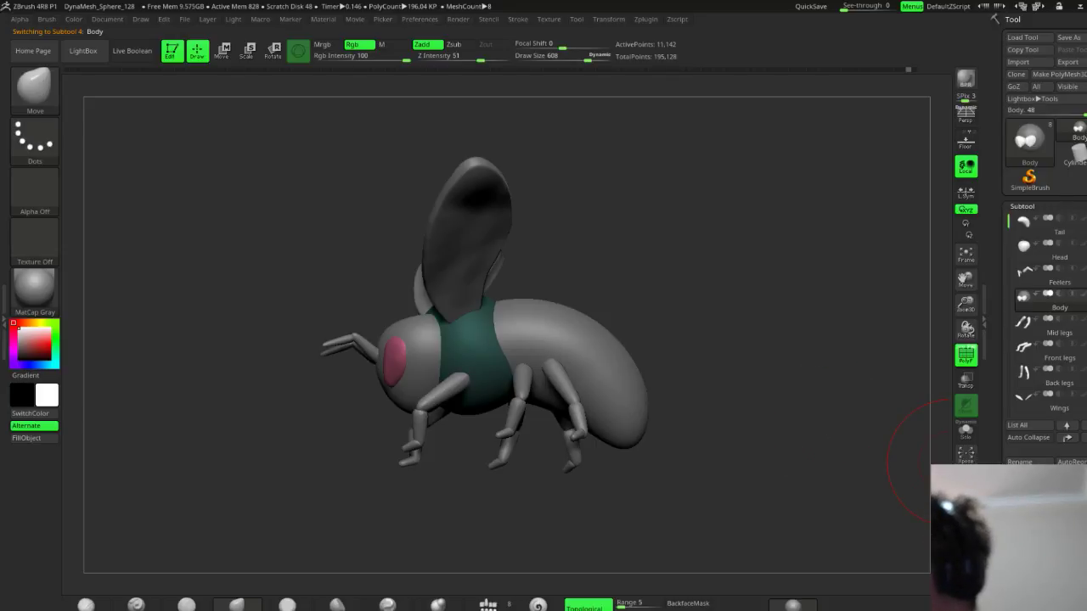
click(1030, 564)
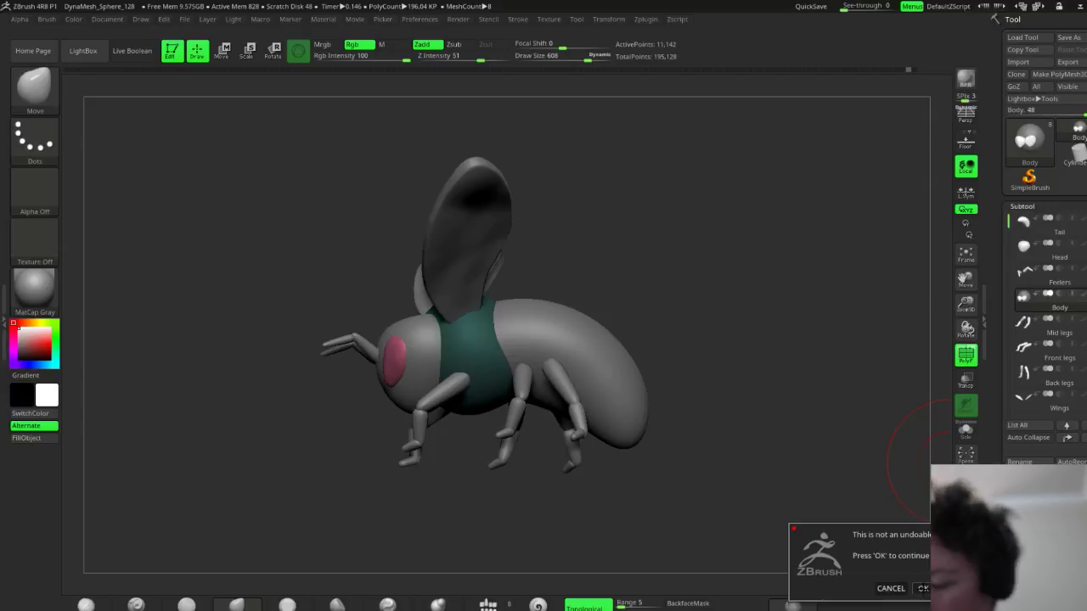
click(921, 589)
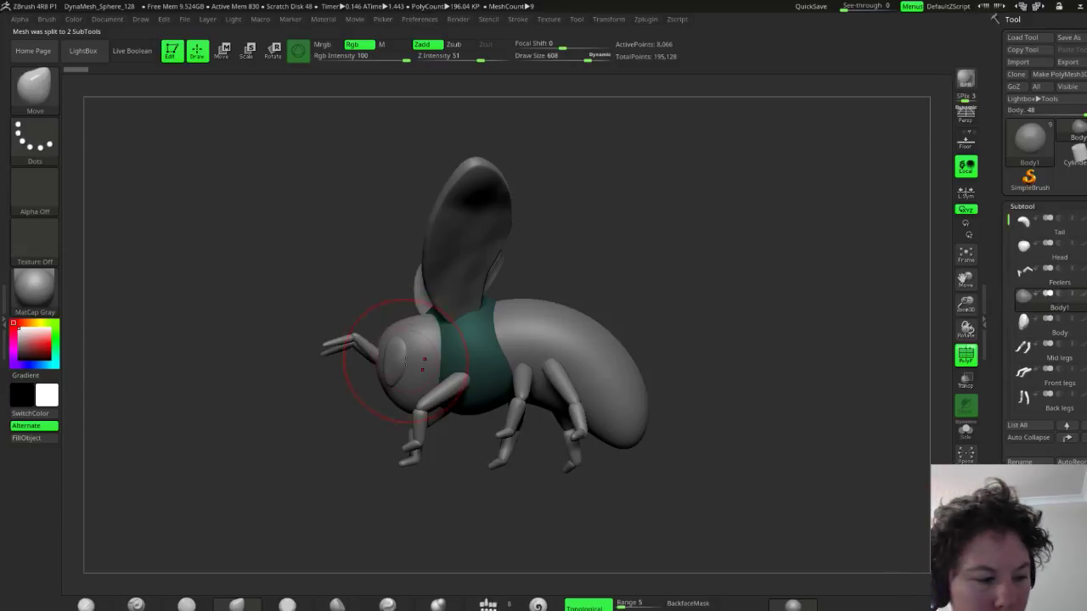
Select the separated eye mesh on the bee's head and rename its subtool as Eyes
alt+click(395, 386)
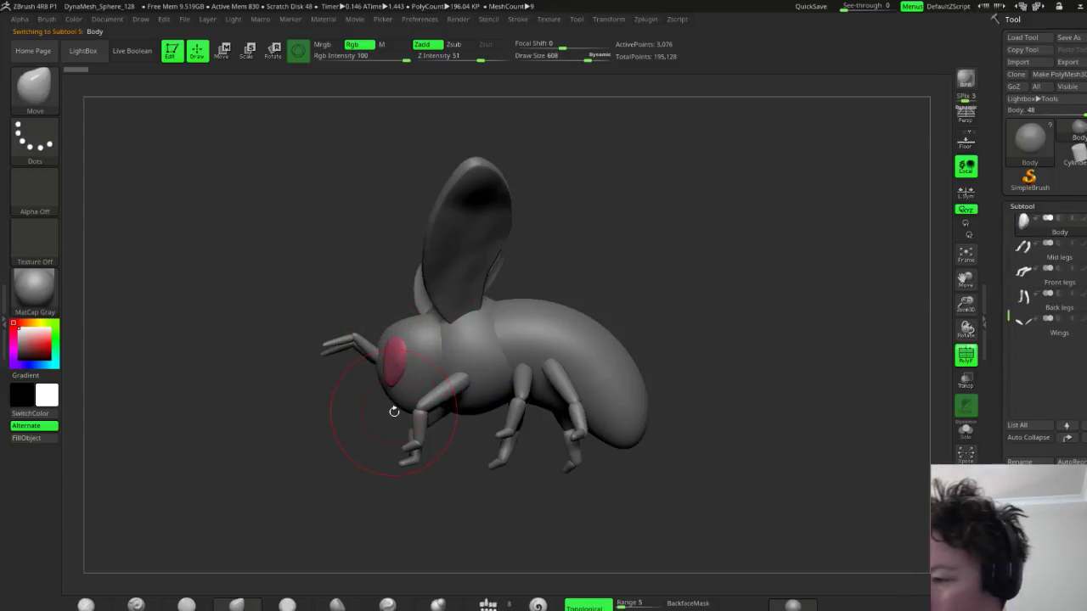
mouse_move(1059, 310)
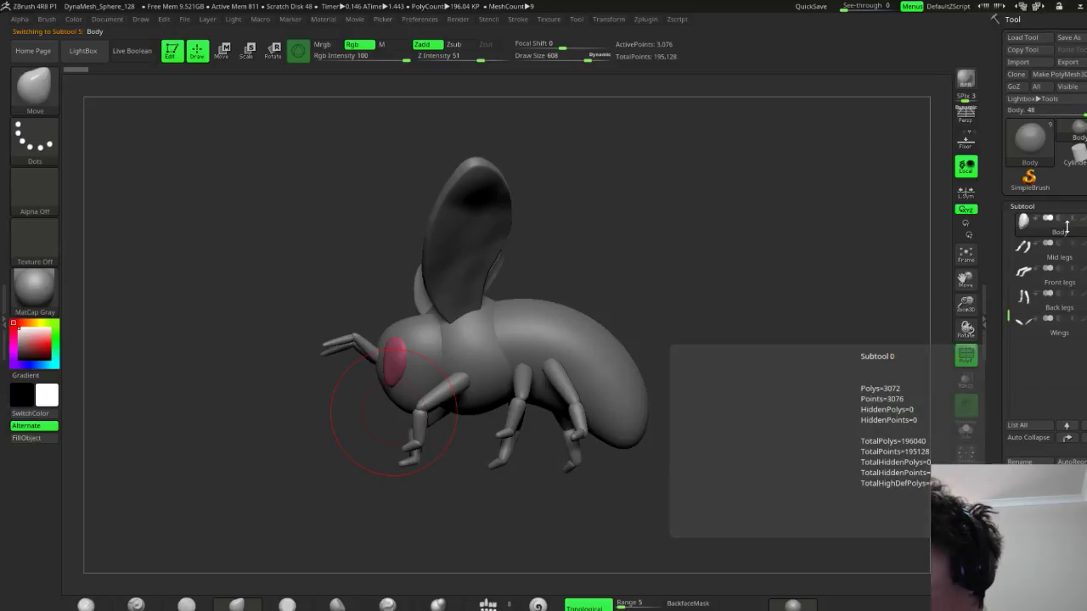
click(1019, 461)
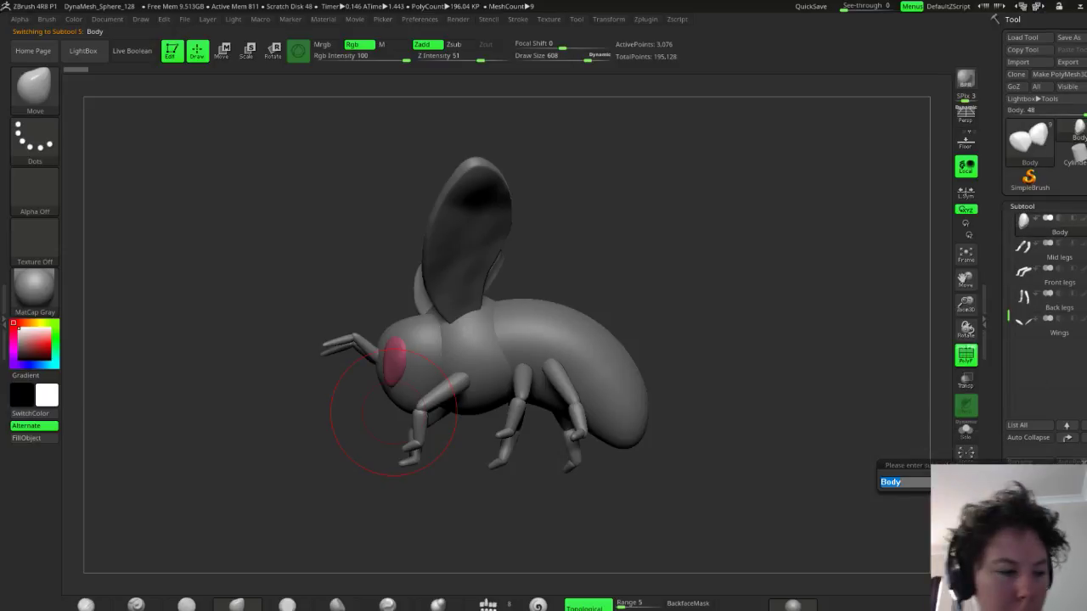
text(eyes)
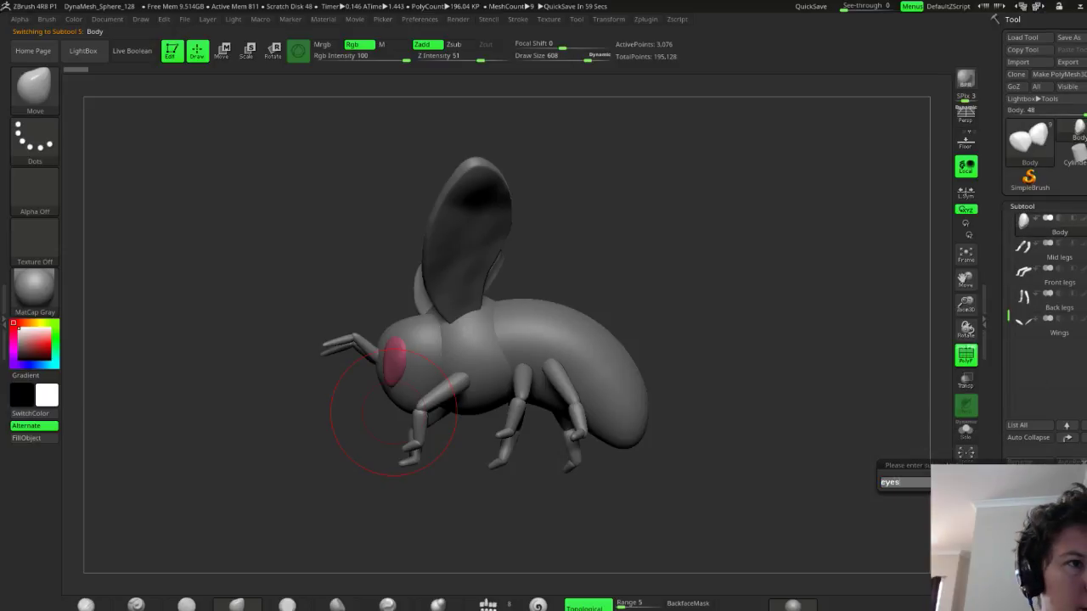
key(Return)
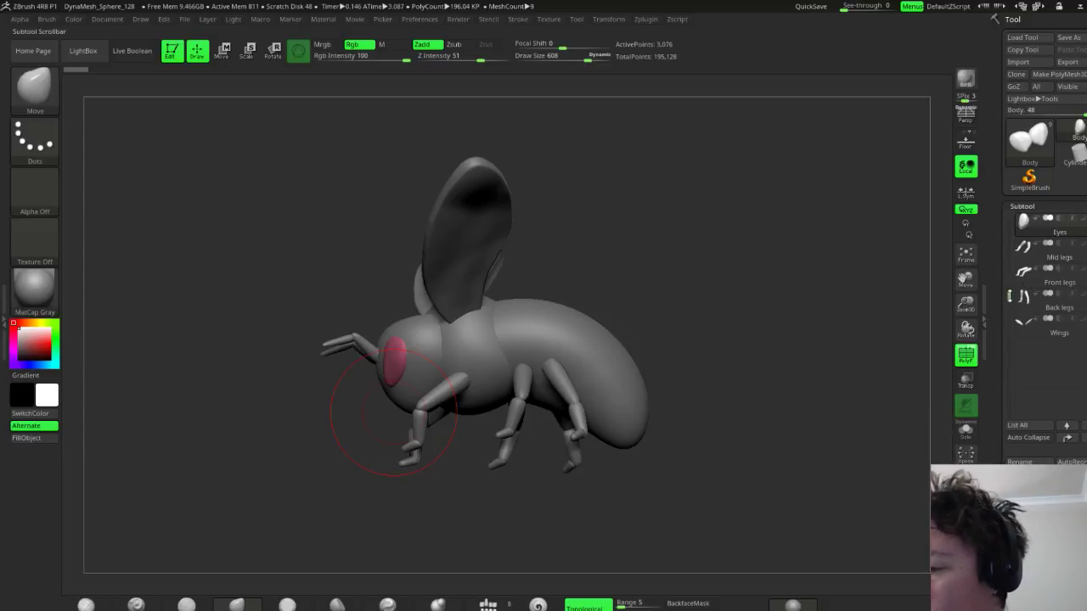
Select the thorax's Body1 subtool and rename it as Body
drag(1009, 316, 1012, 270)
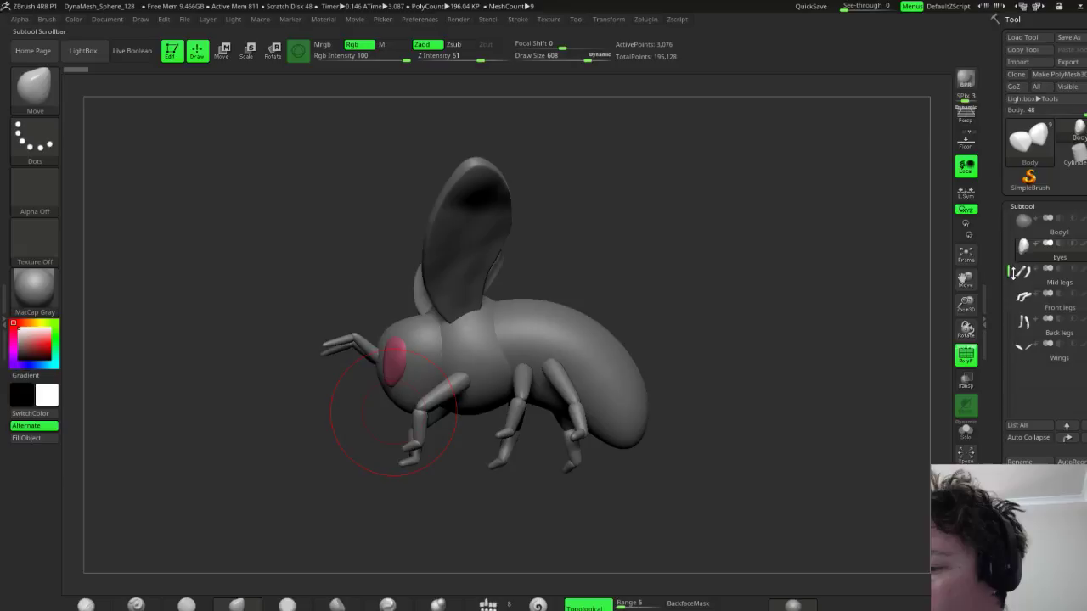
click(1057, 233)
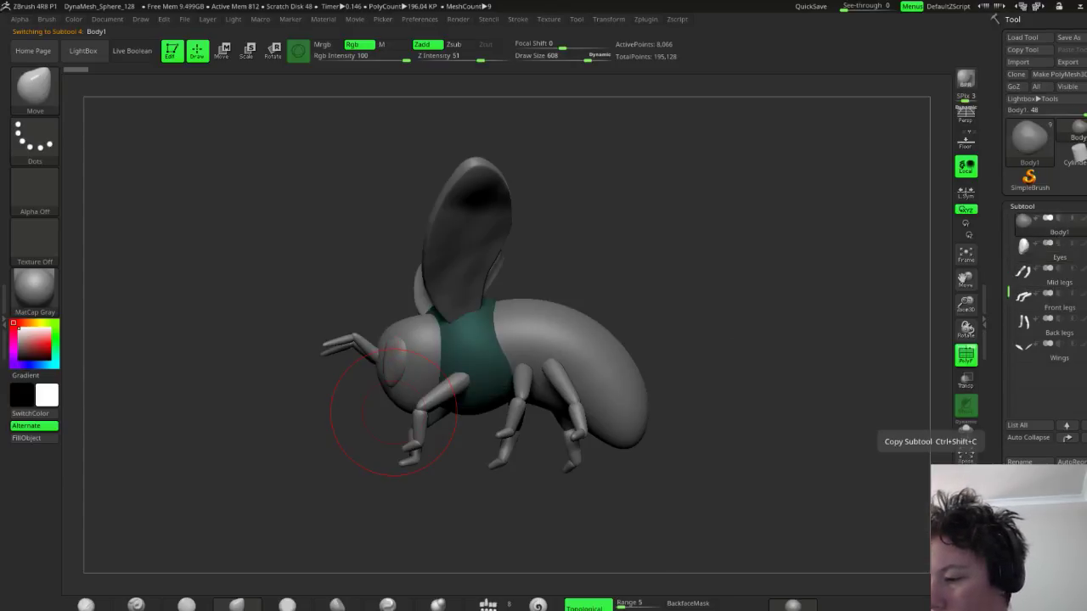
click(1019, 461)
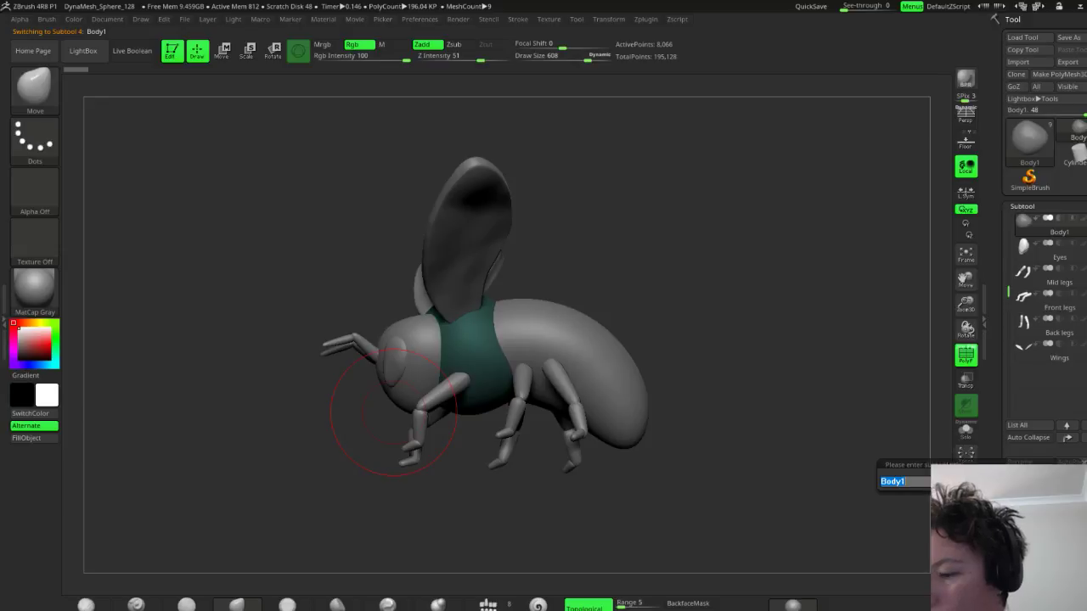
text(bo)
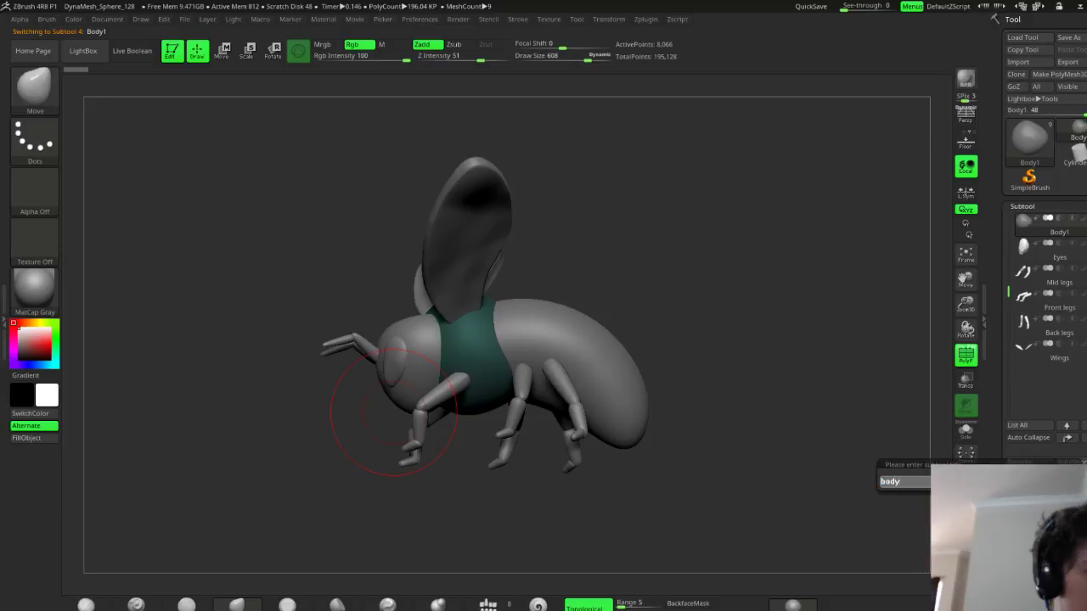
key(Return)
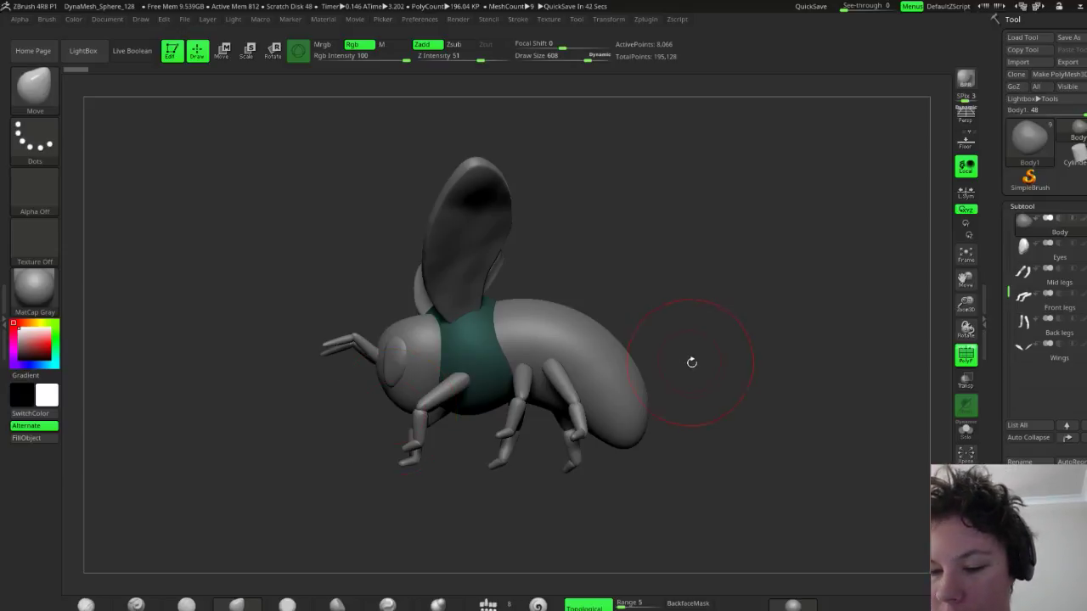
Set the DynaMesh resolution for the thorax's Body subtool to 248
drag(692, 363, 710, 377)
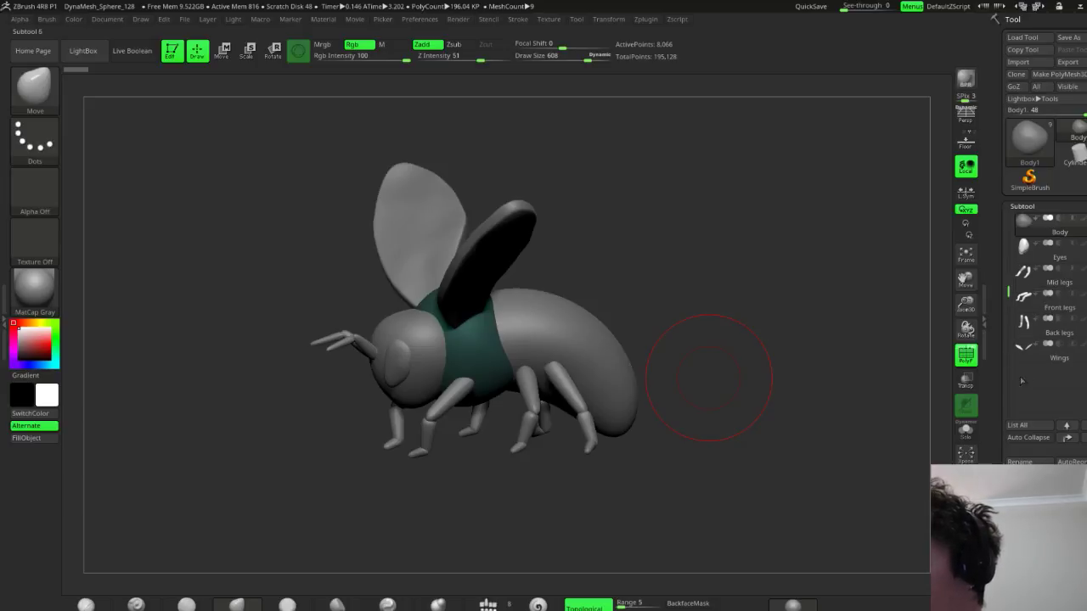
drag(1009, 291, 1014, 201)
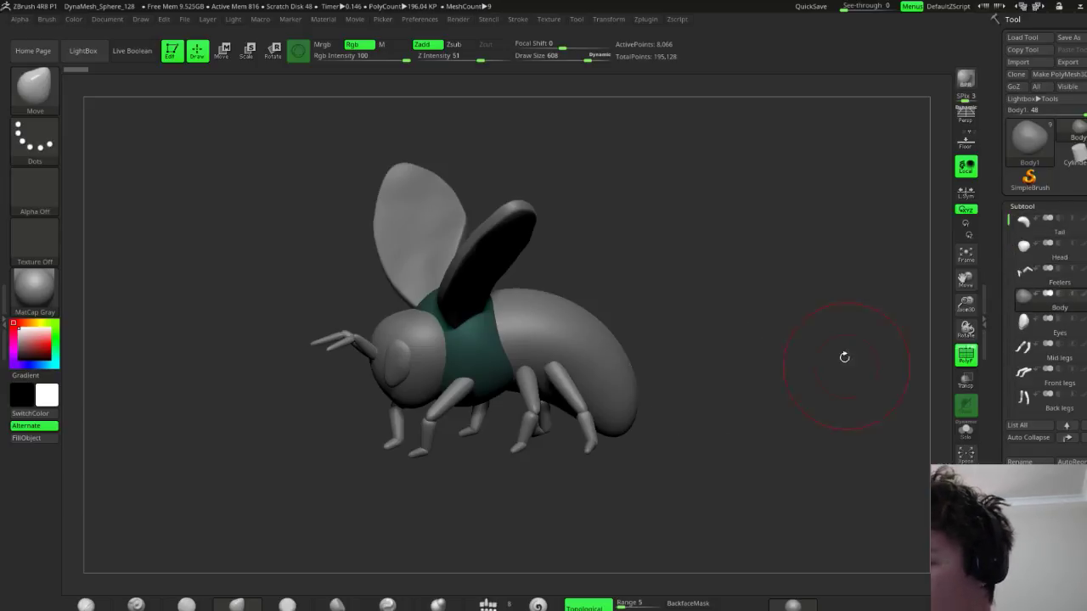
drag(806, 272, 695, 364)
scroll(1045, 339, down, 5)
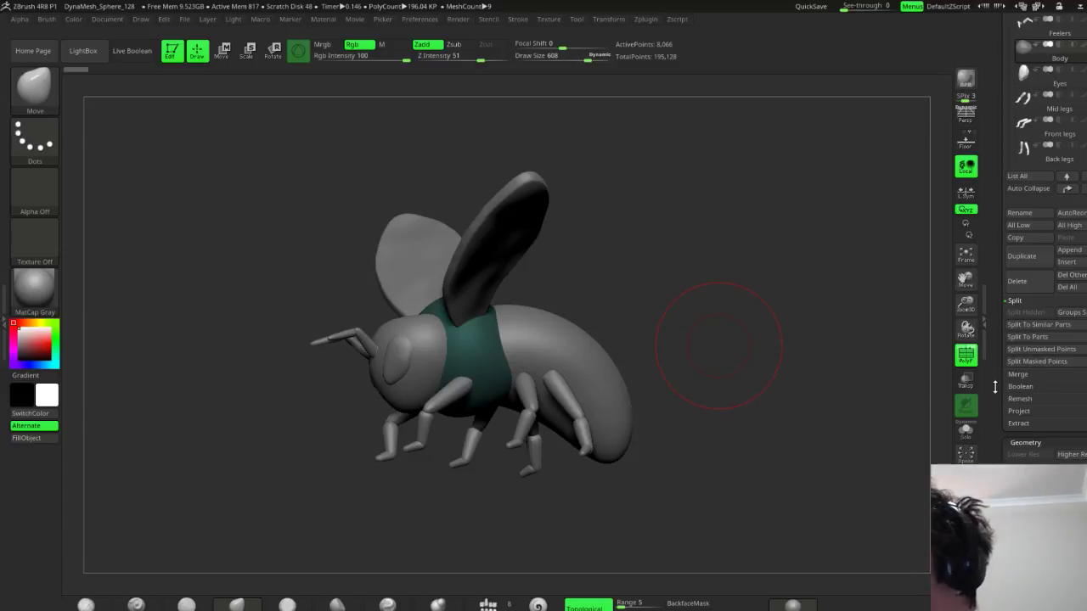
scroll(1007, 374, down, 1)
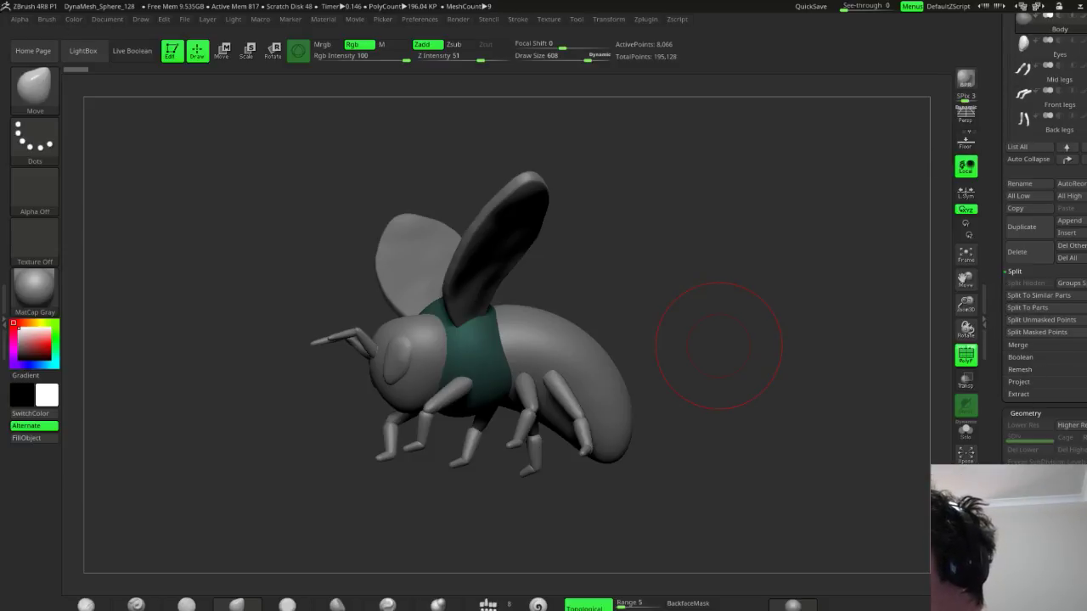
scroll(1044, 254, down, 2)
scroll(1040, 344, down, 5)
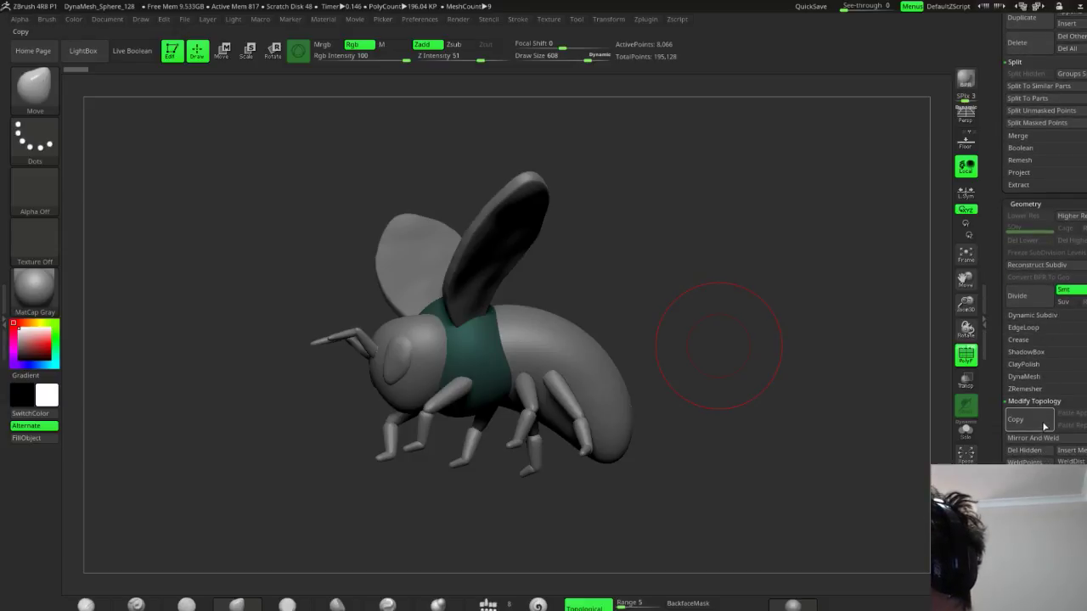
scroll(1036, 395, down, 1)
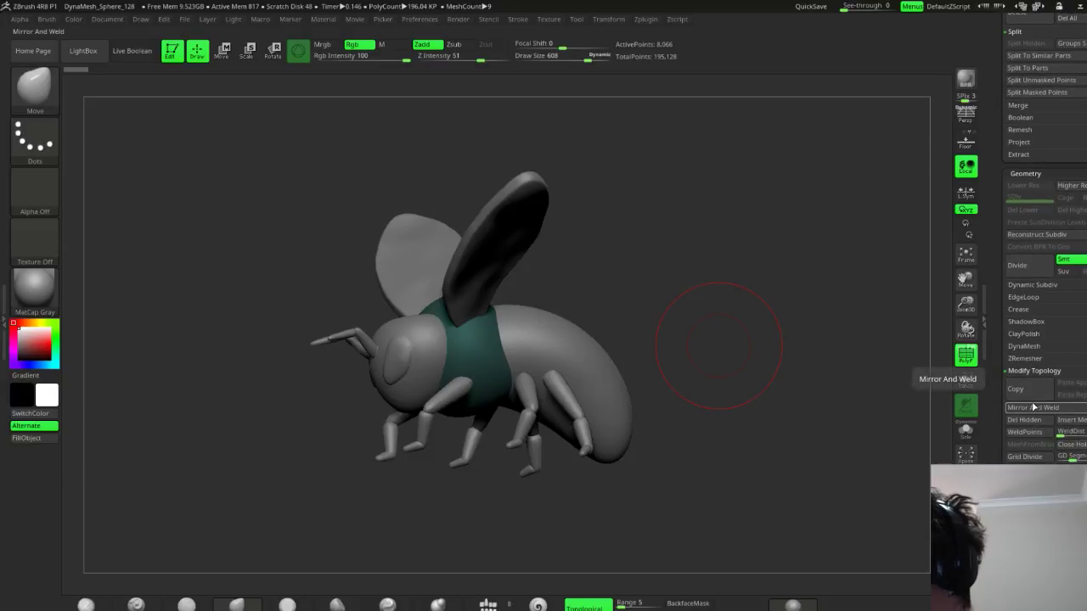
click(1023, 346)
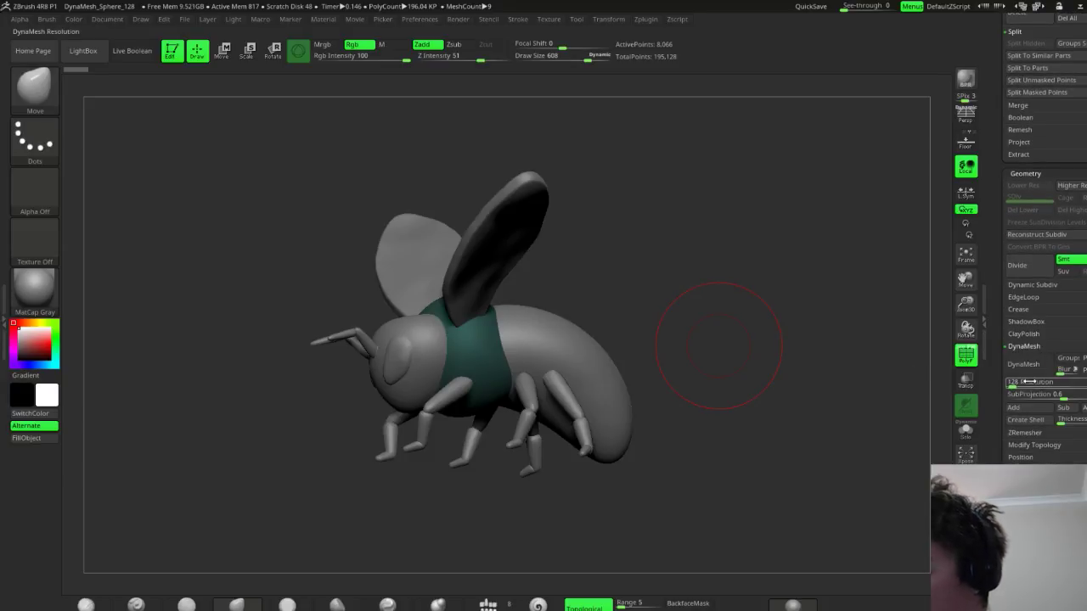
drag(1012, 387, 1017, 386)
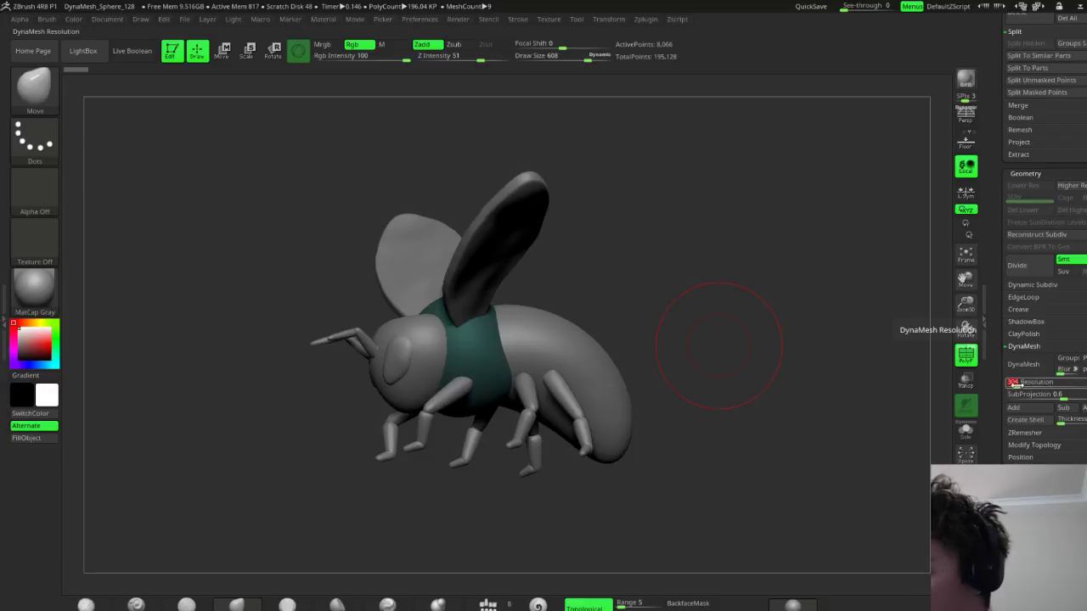
drag(1014, 385, 1044, 380)
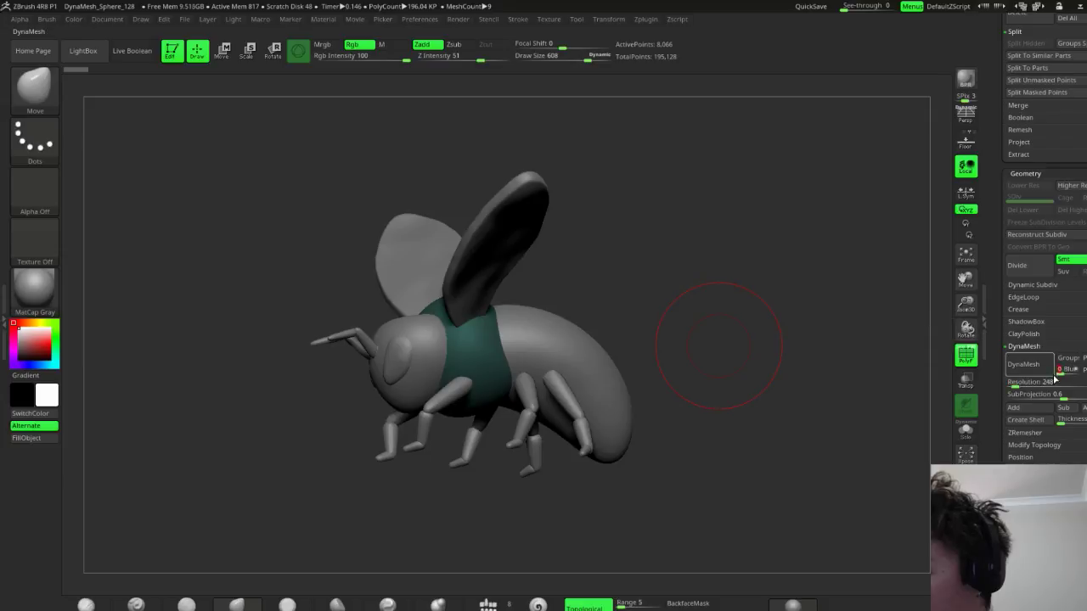
Clear the mask on the thorax's Body subtool and remesh it with DynaMesh at resolution 248
click(1036, 373)
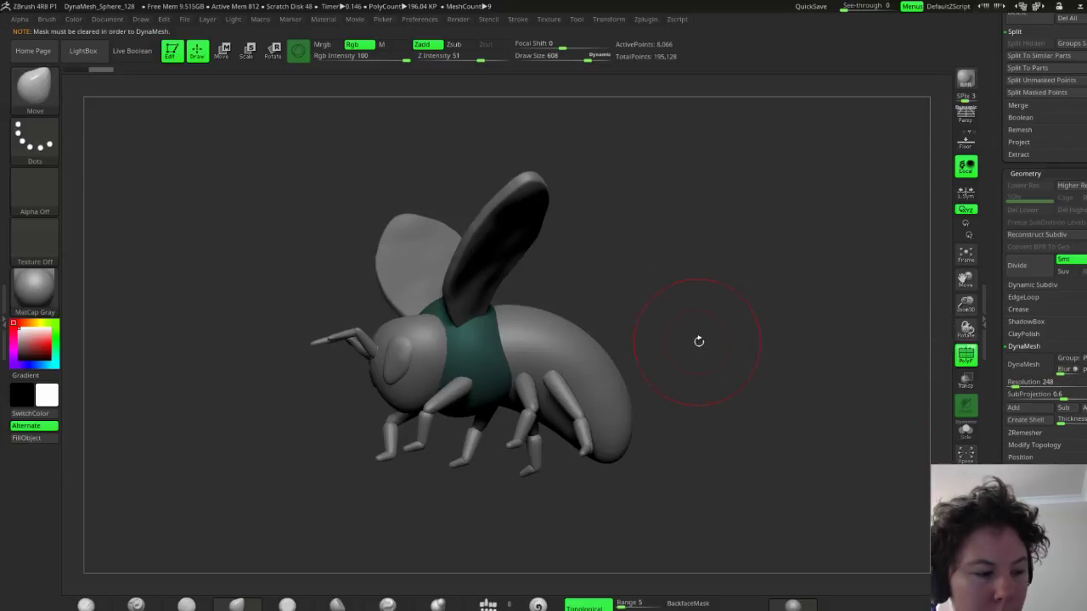
ctrl+drag(697, 360, 726, 383)
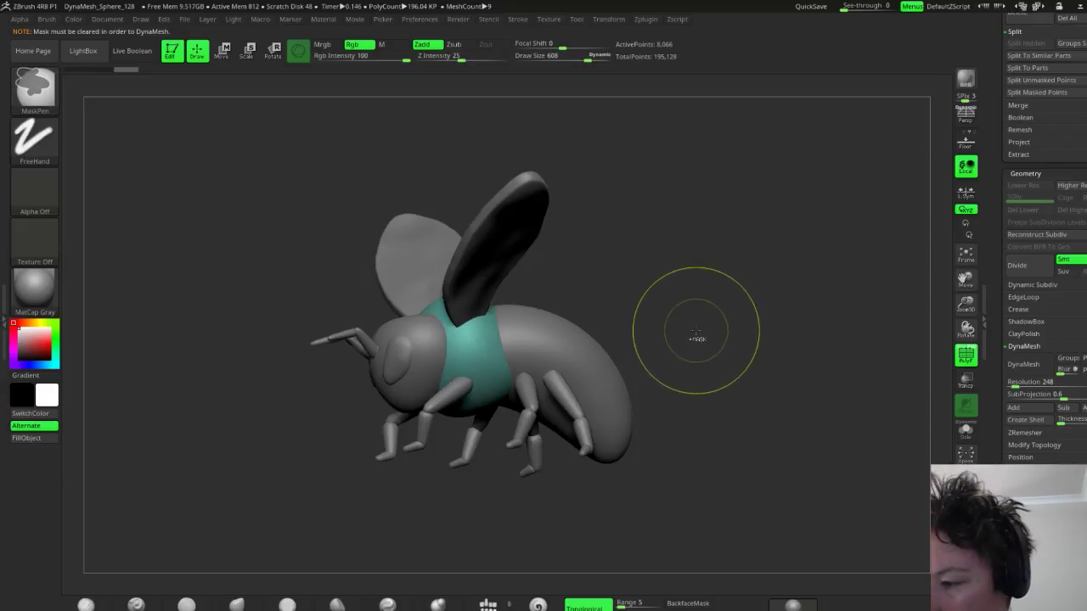
click(1022, 368)
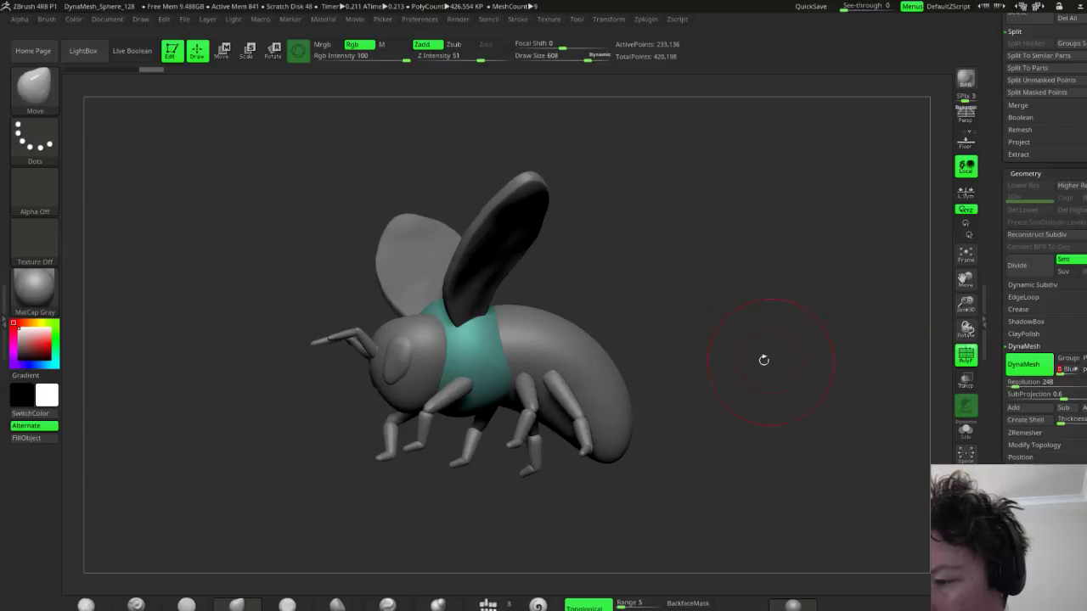
Smooth the surface of the remeshed thorax from above and on its underside with the Smooth brush
key(shift)
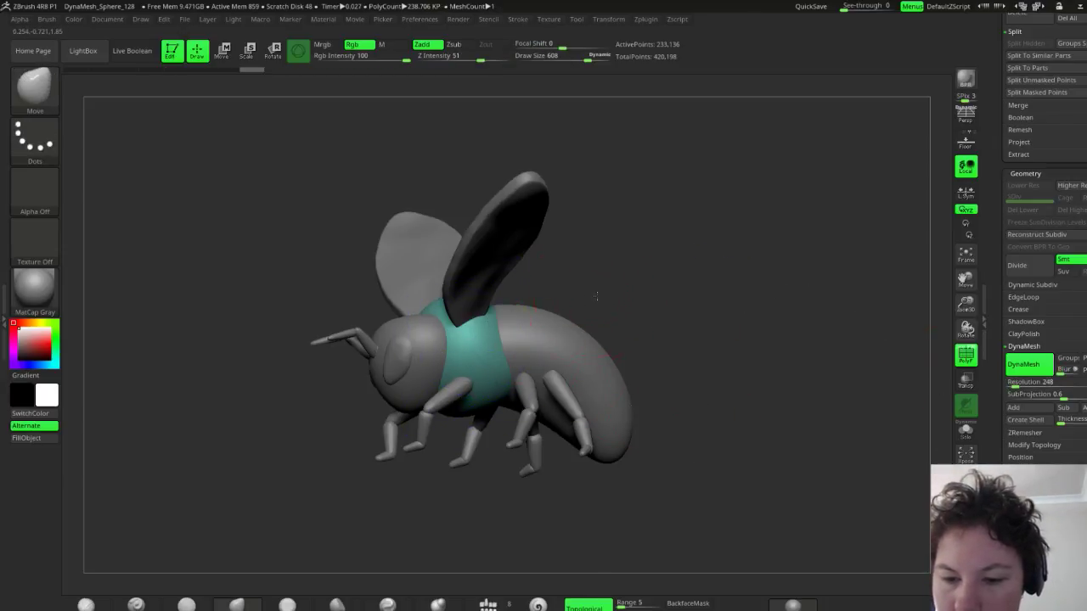
mouse_move(455, 353)
right_down()
mouse_move(522, 328)
mouse_move(455, 316)
right_up()
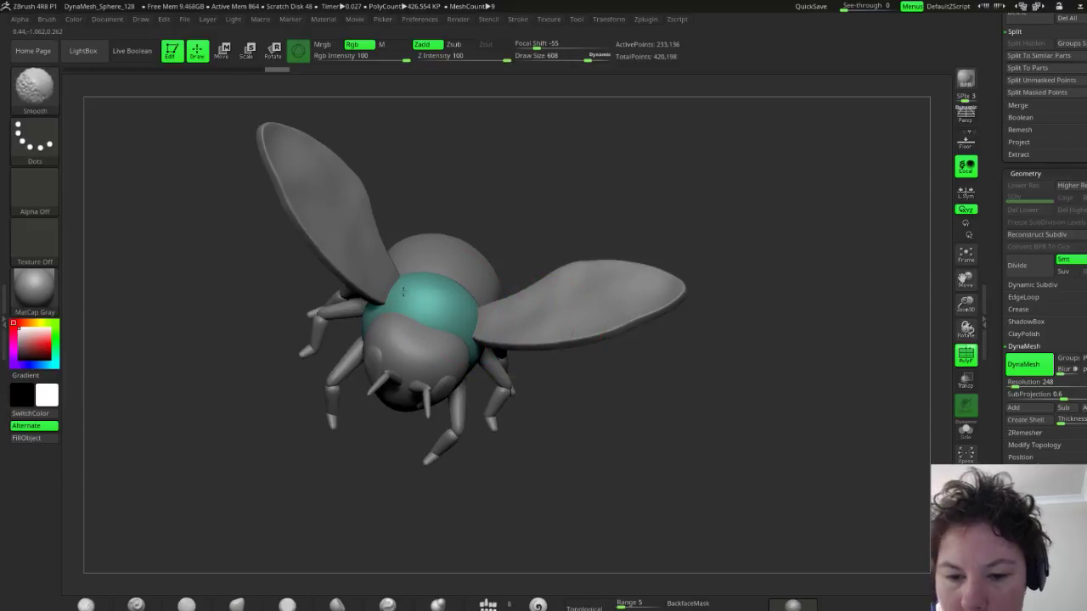
right_drag(403, 291, 560, 308)
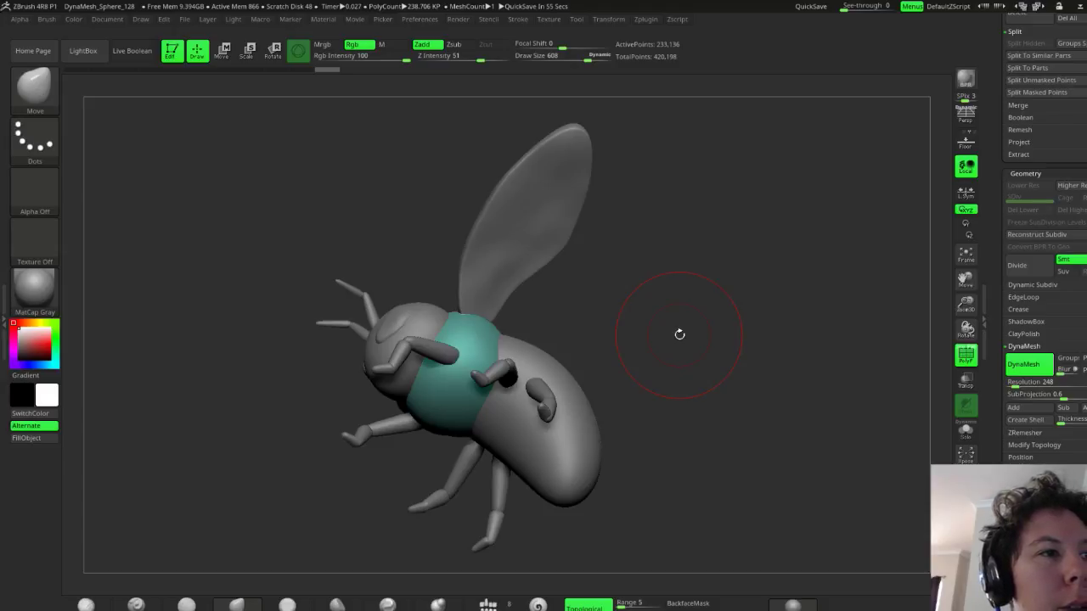
drag(667, 343, 672, 364)
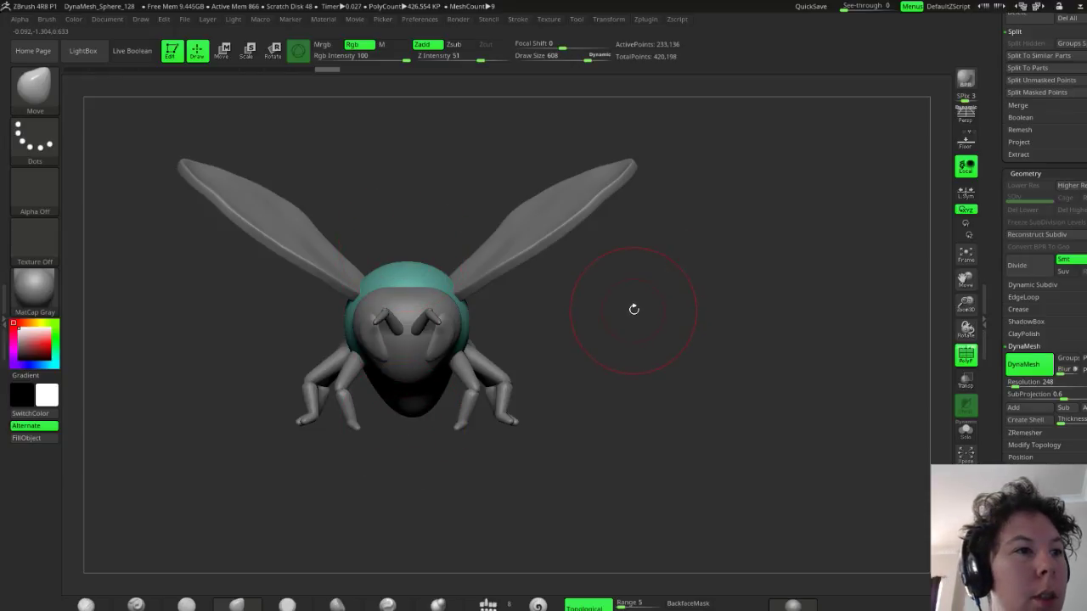
drag(635, 303, 634, 319)
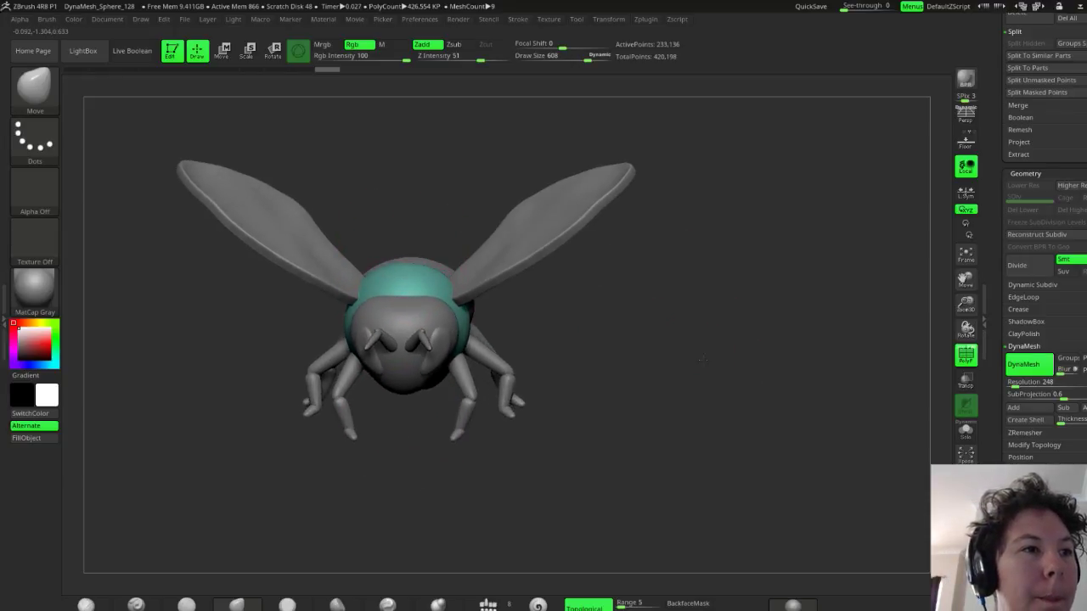
mouse_move(702, 361)
mouse_down()
mouse_move(709, 413)
mouse_move(634, 275)
mouse_up()
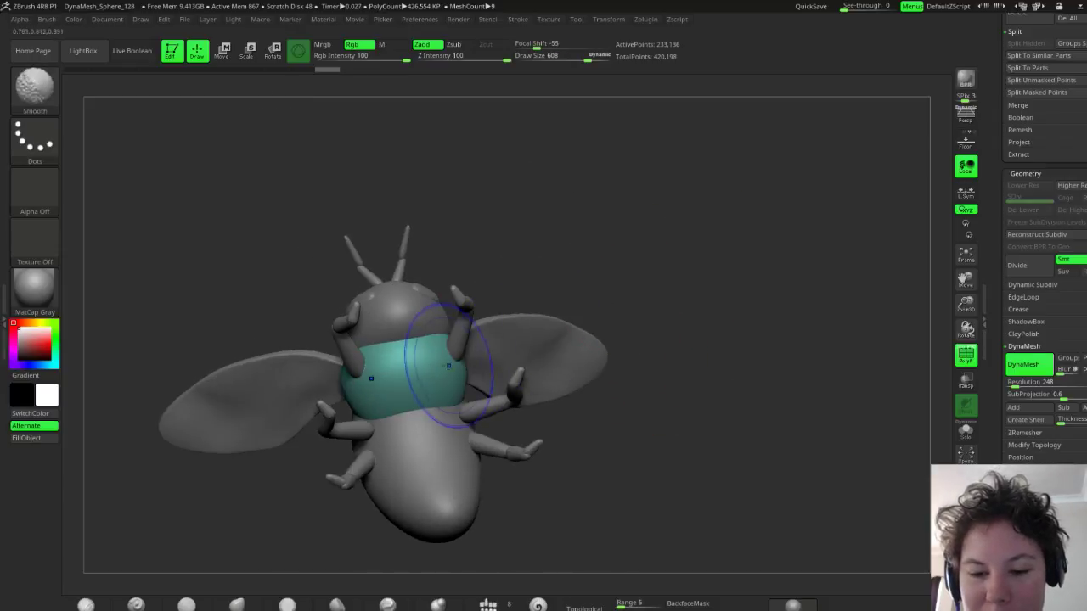
shift+drag(448, 365, 453, 378)
mouse_move(658, 227)
mouse_down()
mouse_move(660, 323)
mouse_move(645, 398)
mouse_move(682, 346)
mouse_move(713, 352)
mouse_up()
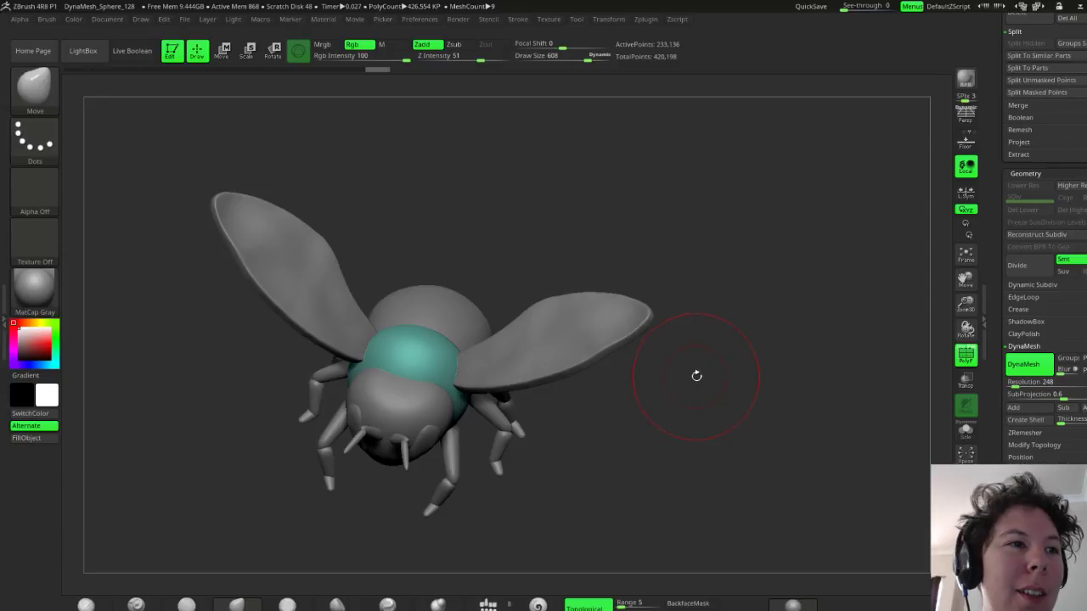
mouse_move(688, 392)
mouse_down()
mouse_move(699, 383)
mouse_move(679, 371)
mouse_move(657, 385)
mouse_move(675, 387)
mouse_move(695, 433)
mouse_move(681, 436)
mouse_up()
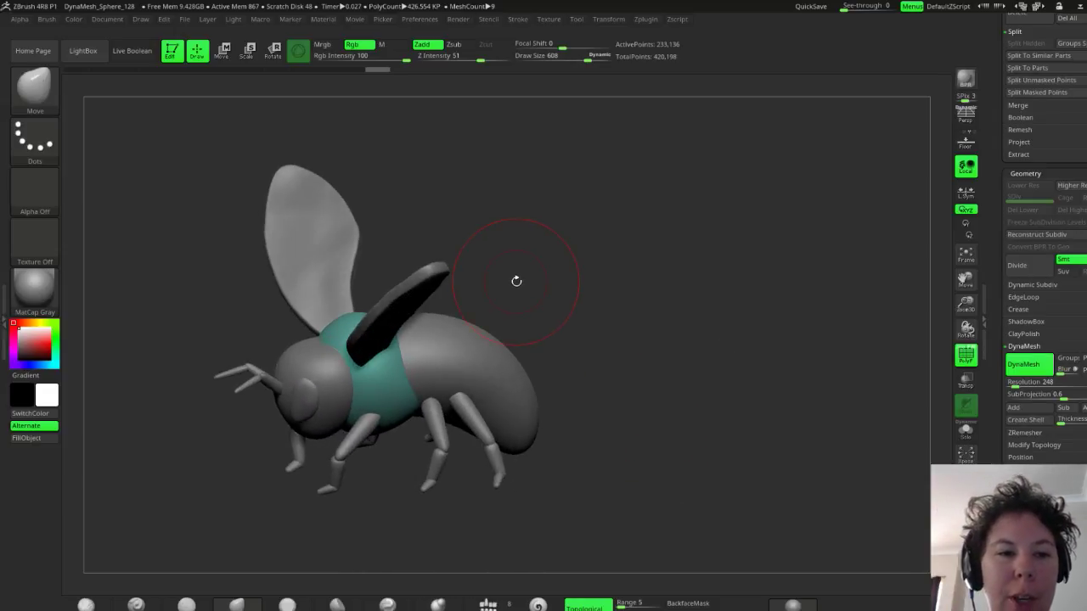
Try the GroomHairLong brush on the top of the thorax at draw size 264
click(34, 85)
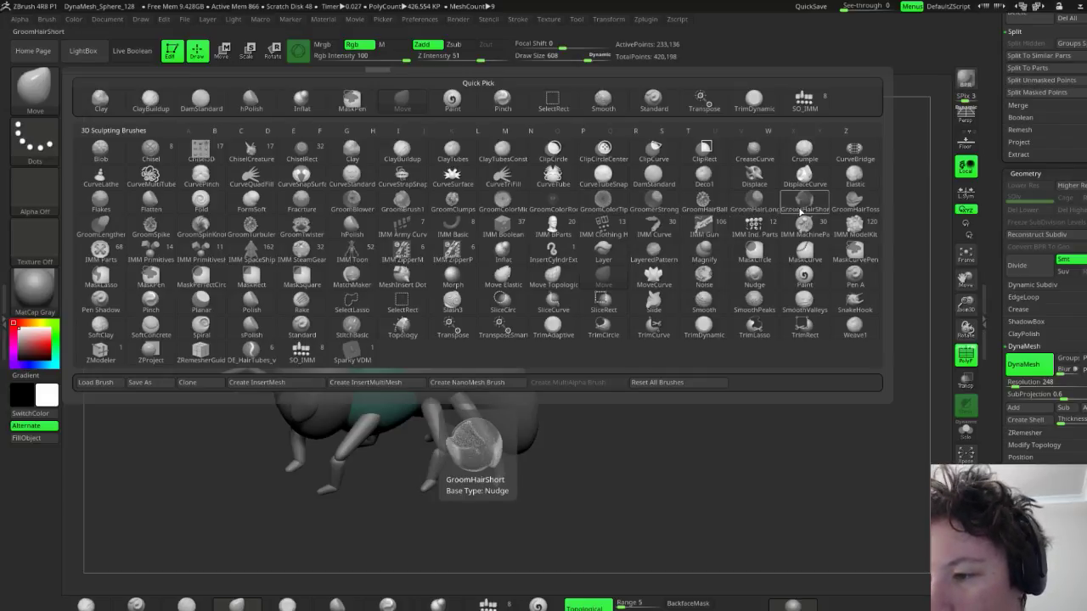
click(754, 204)
drag(533, 269, 543, 303)
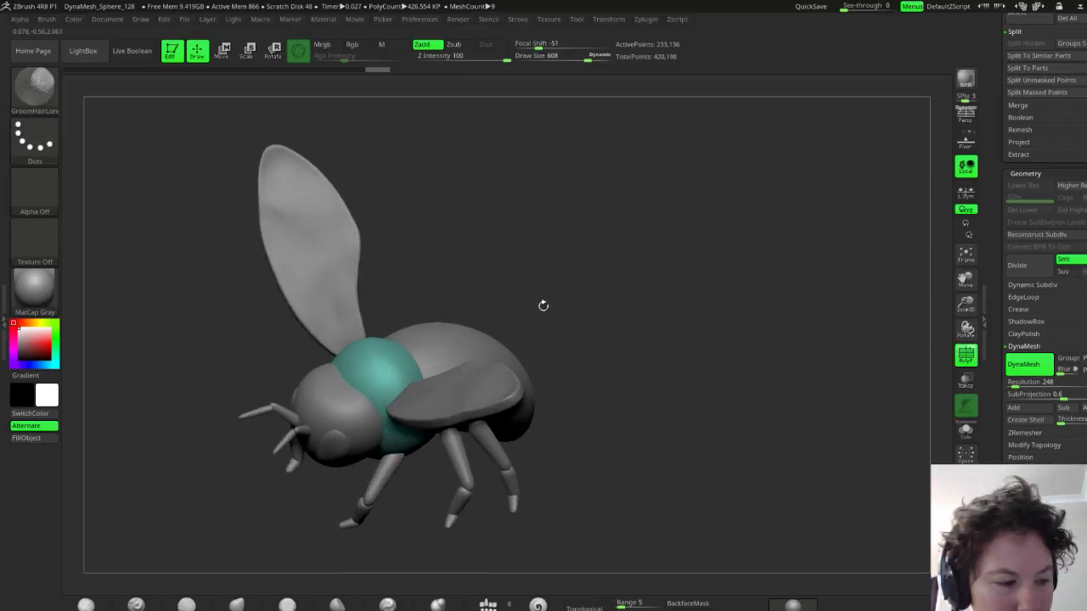
key(f)
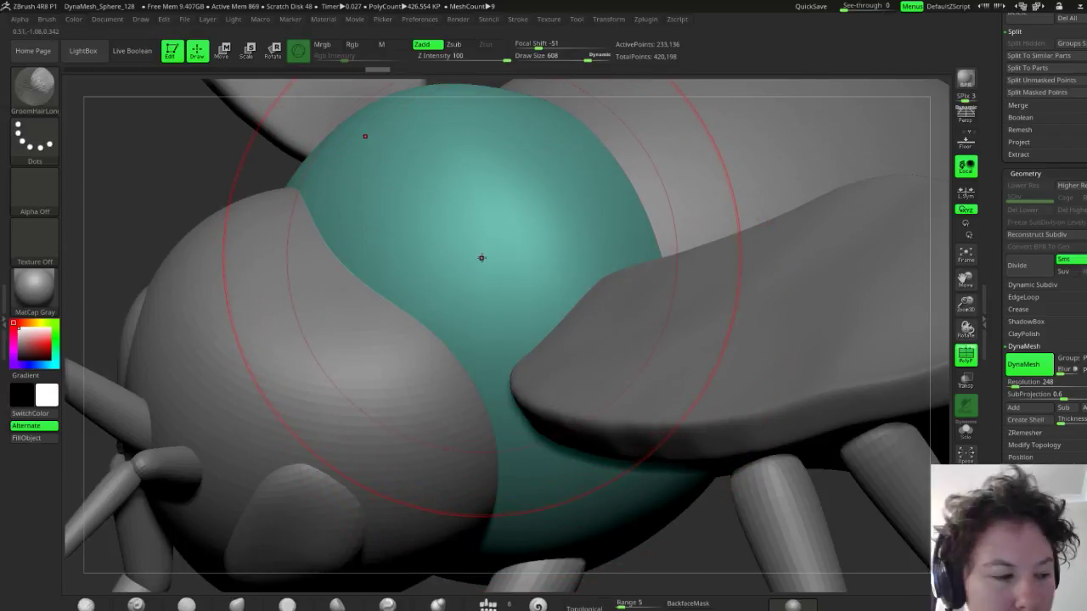
key(s)
mouse_move(485, 257)
mouse_down()
mouse_move(459, 264)
mouse_move(518, 238)
mouse_move(485, 223)
mouse_up()
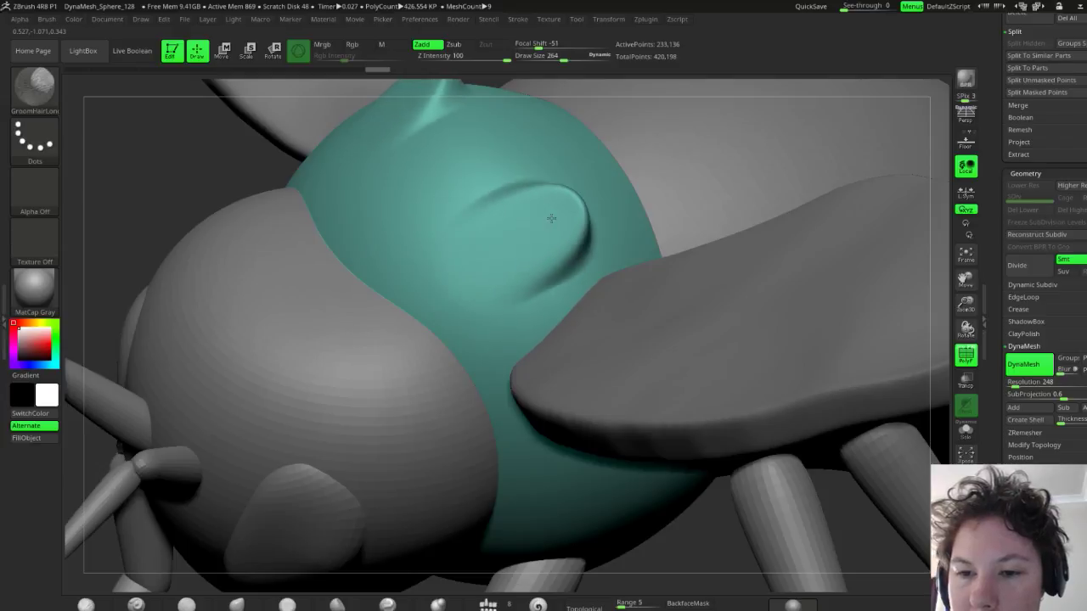
shift+drag(556, 231, 477, 268)
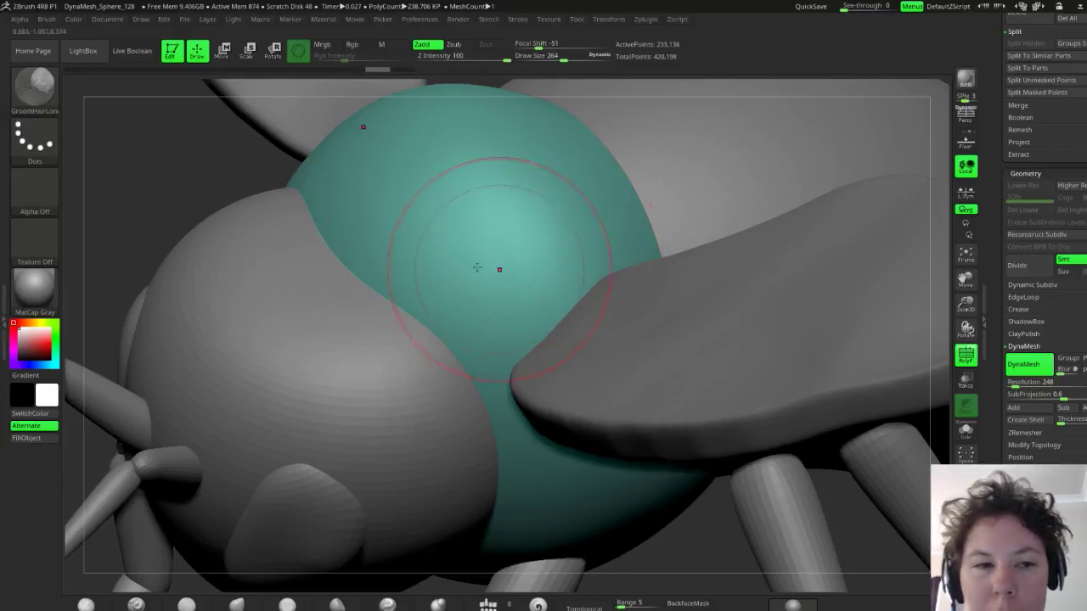
Test the GroomSpike brush with short strokes on the top of the thorax and undo them
click(34, 82)
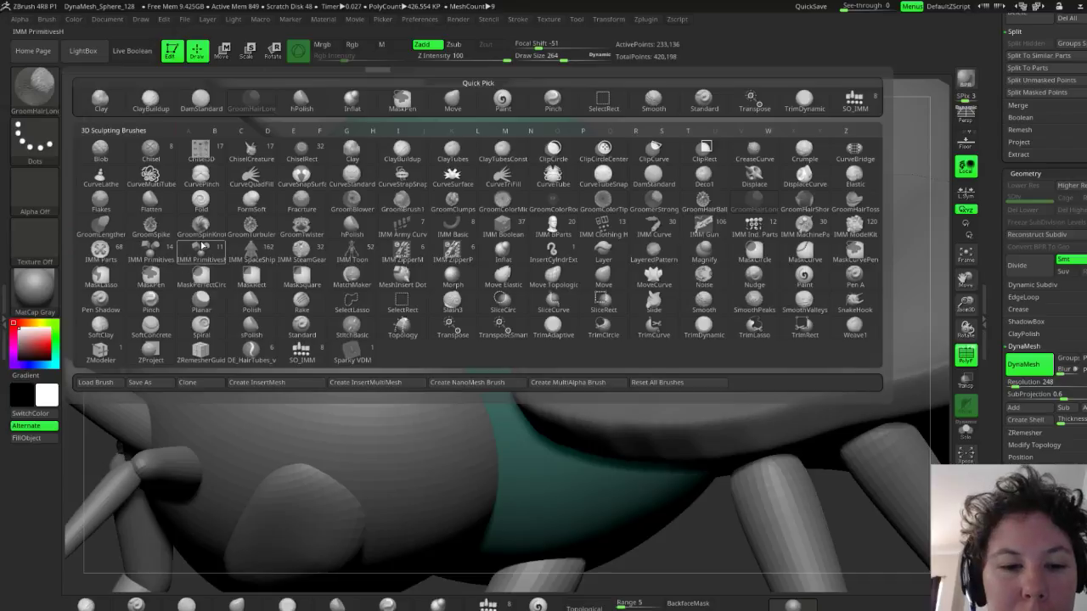
click(157, 233)
drag(365, 110, 378, 106)
drag(510, 207, 489, 220)
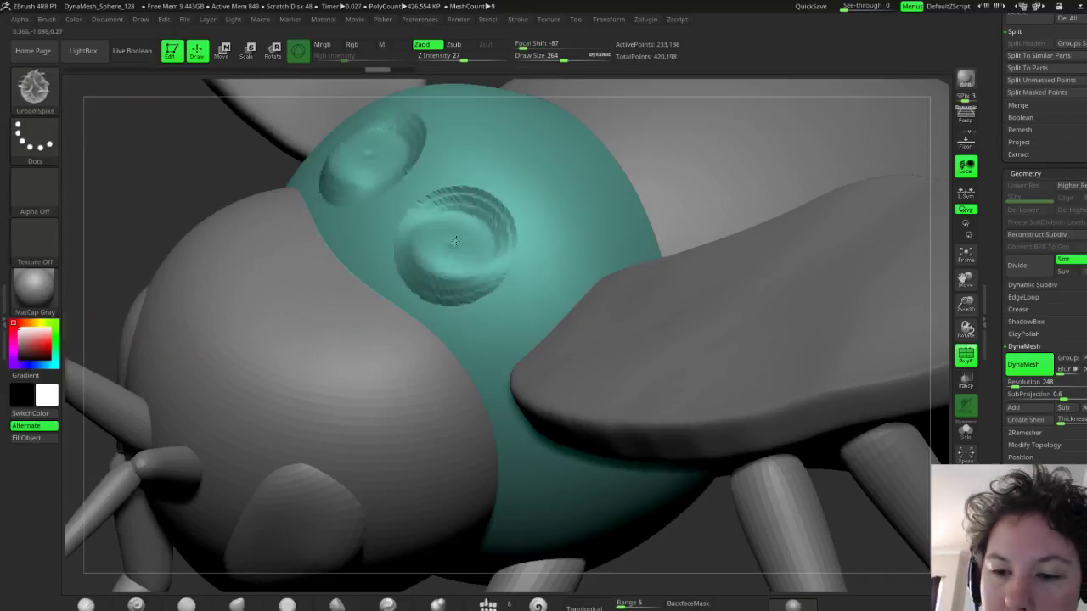
key(ctrl+z)
key(ctrl+z)
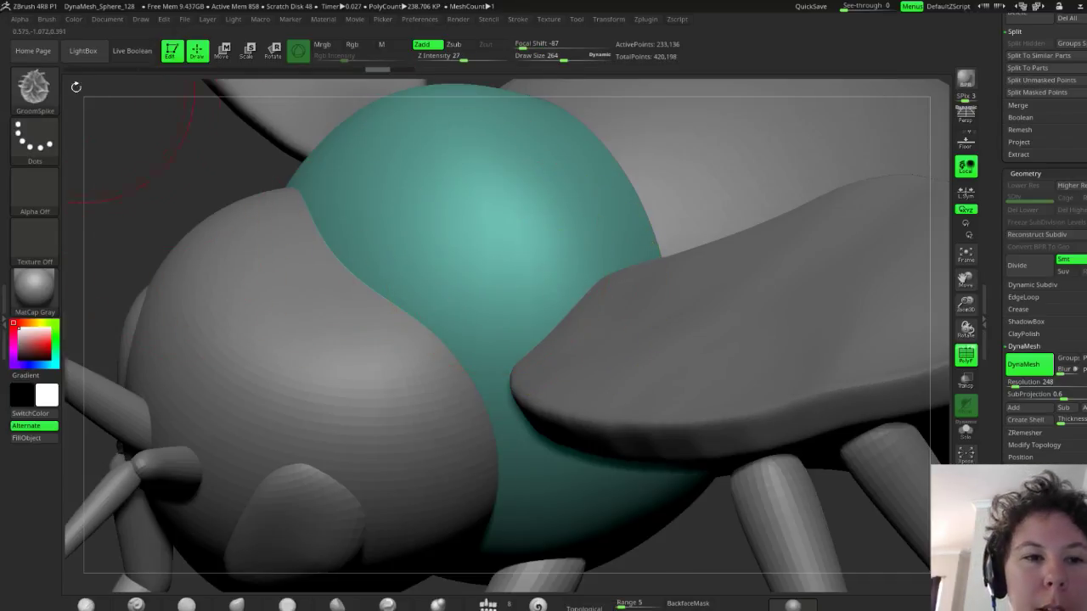
Try out GroomLengthen, cover the top of the thorax using GroomTurbulence at Z Intensity 100, and undo that fur texture
click(34, 82)
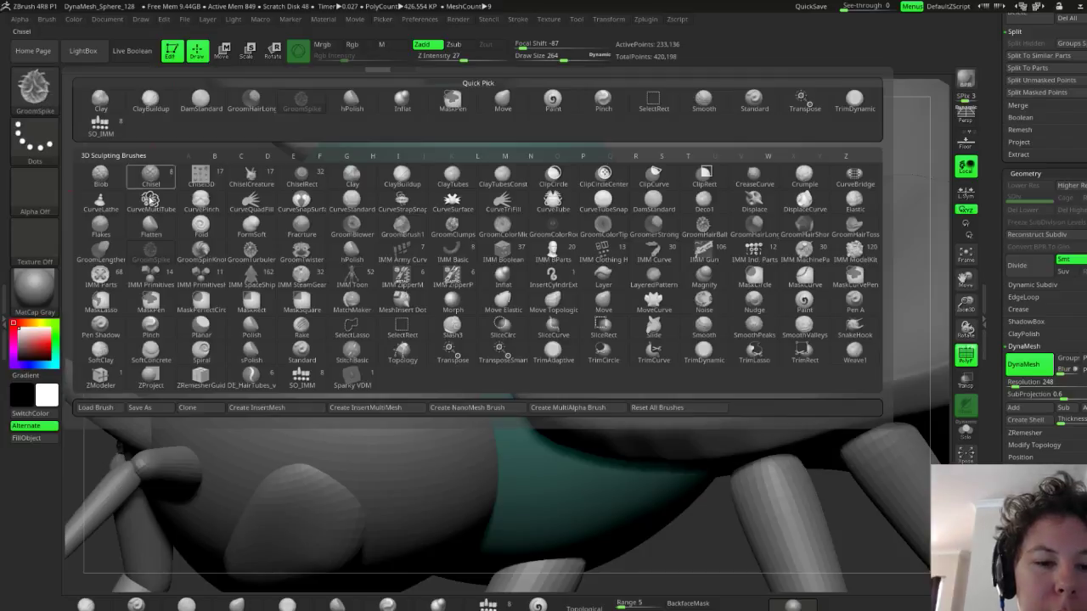
click(120, 255)
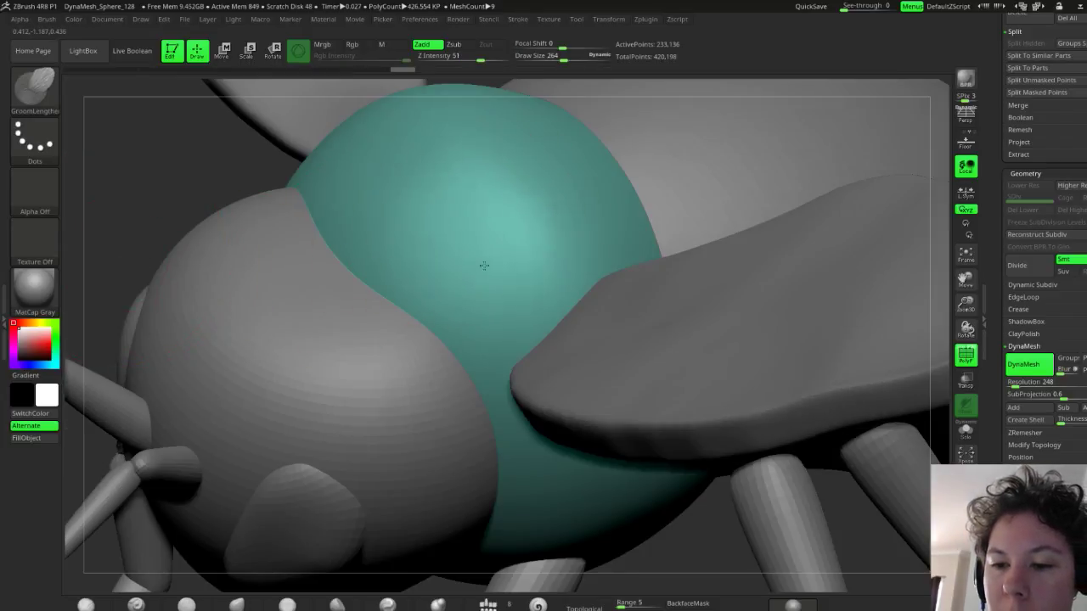
click(32, 100)
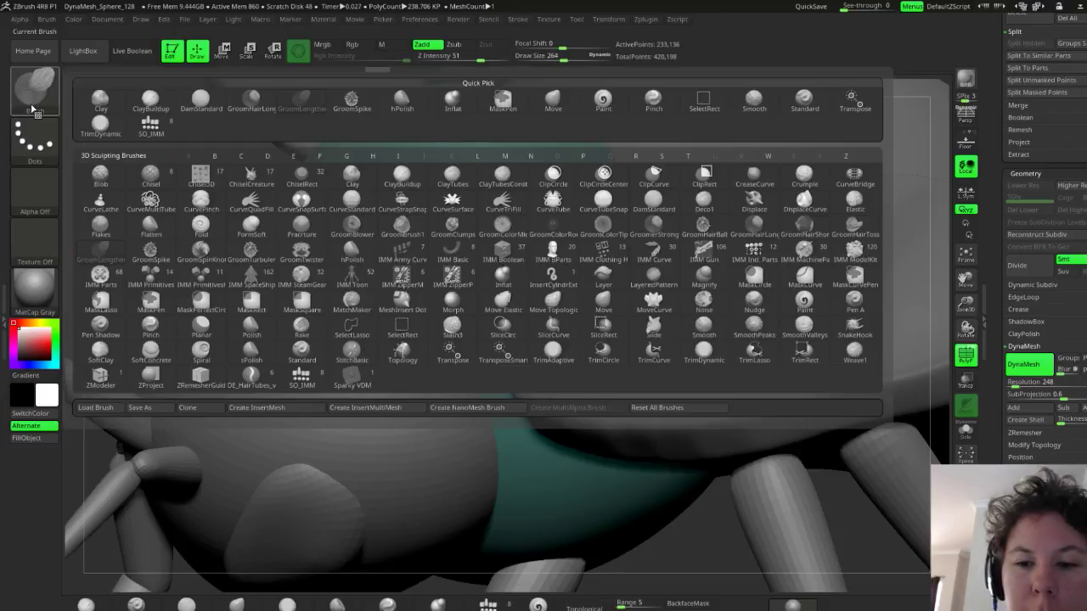
click(253, 251)
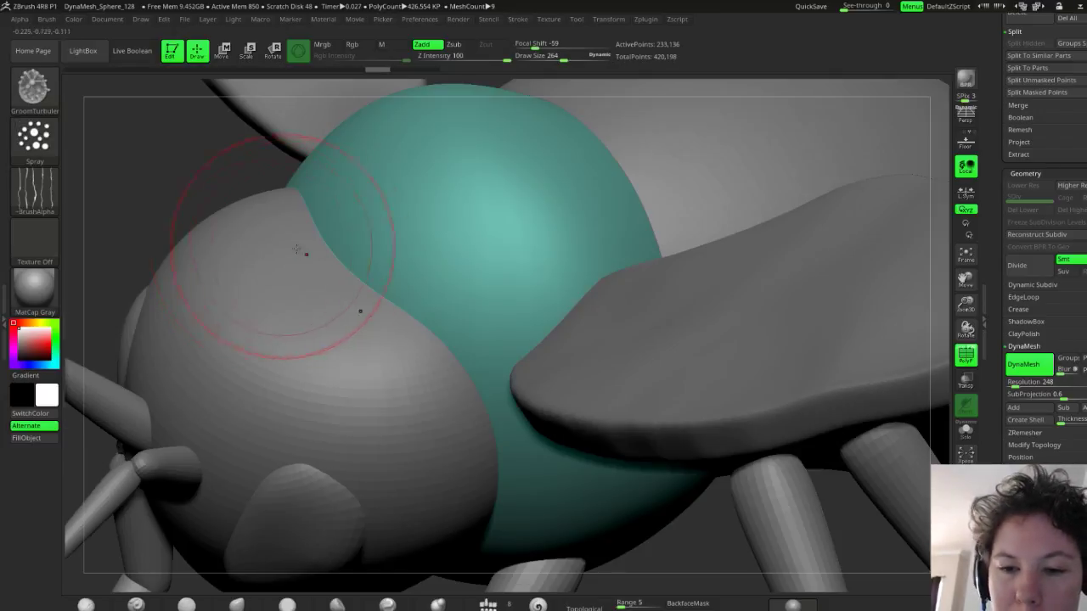
mouse_move(297, 249)
mouse_down()
mouse_move(476, 204)
mouse_move(523, 227)
mouse_up()
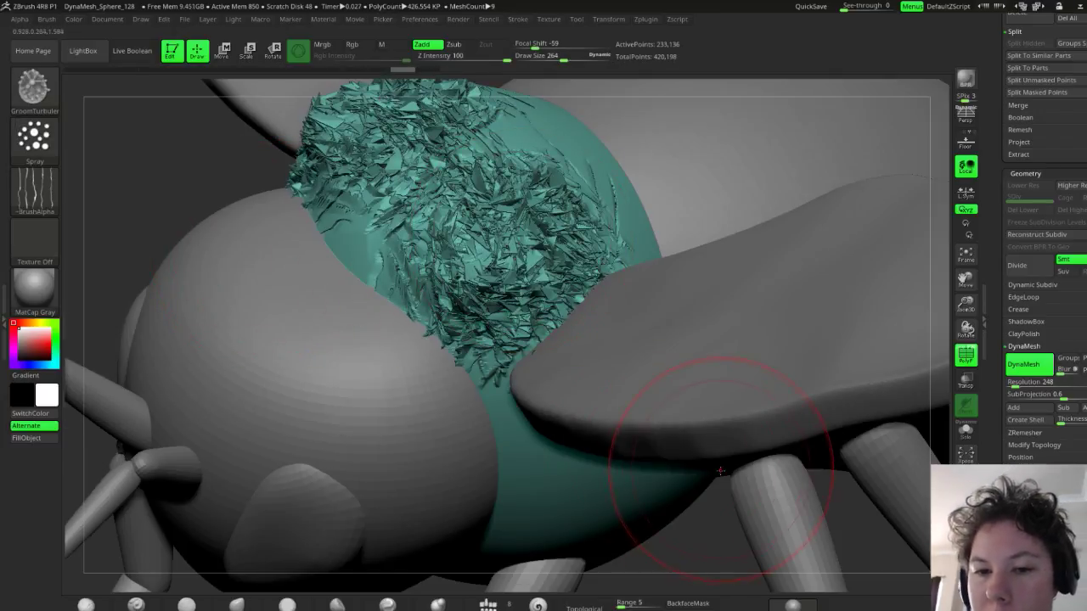
key(f)
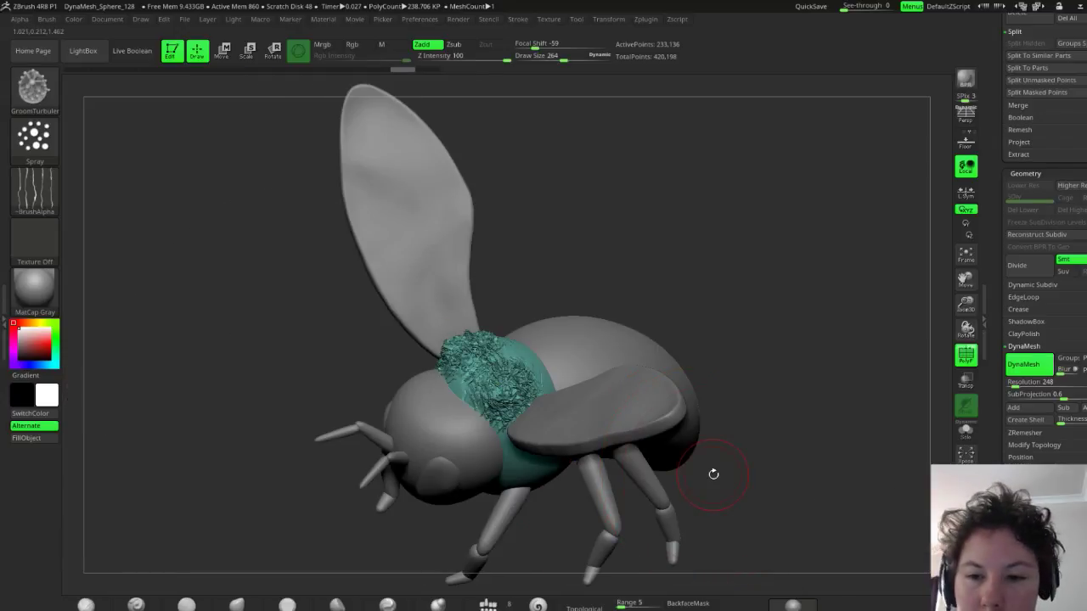
drag(733, 456, 747, 456)
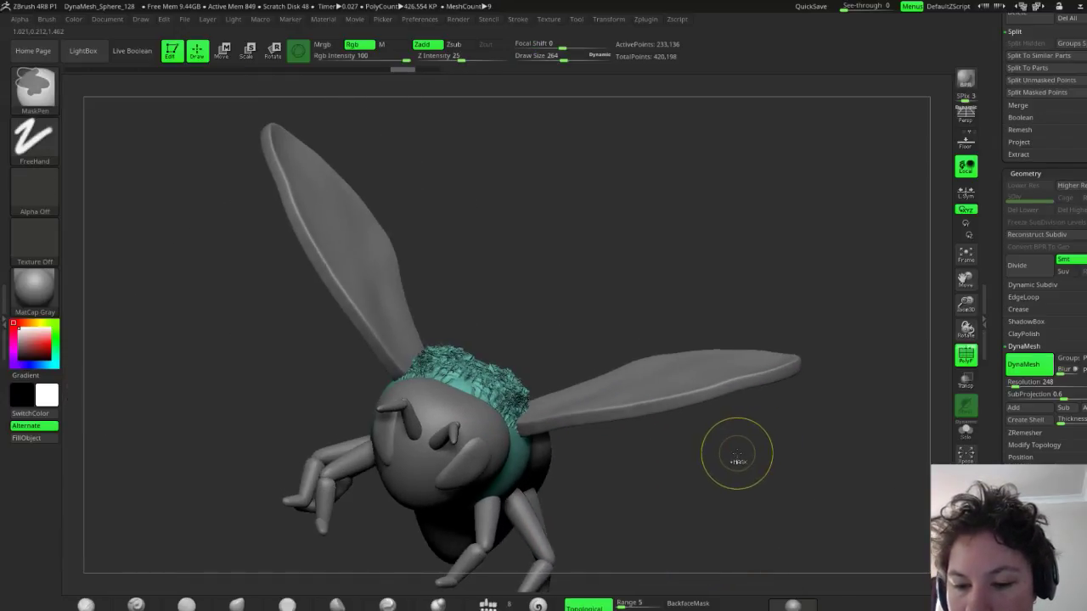
key(ctrl+z)
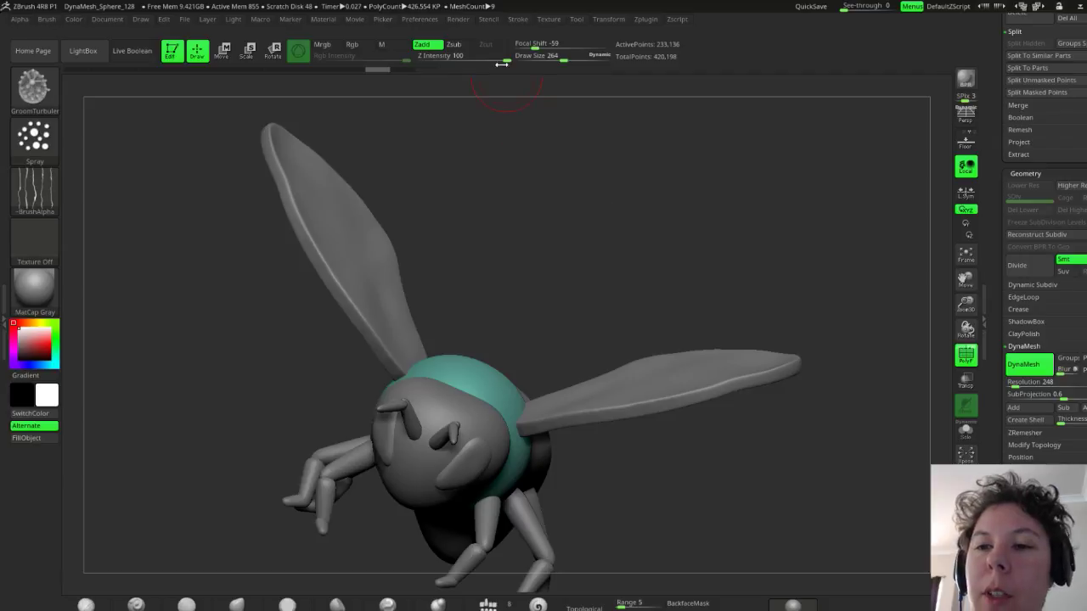
Lower the GroomTurbulence brush's Z Intensity to 21 and texture the upper surface of the thorax with it
drag(502, 63, 456, 65)
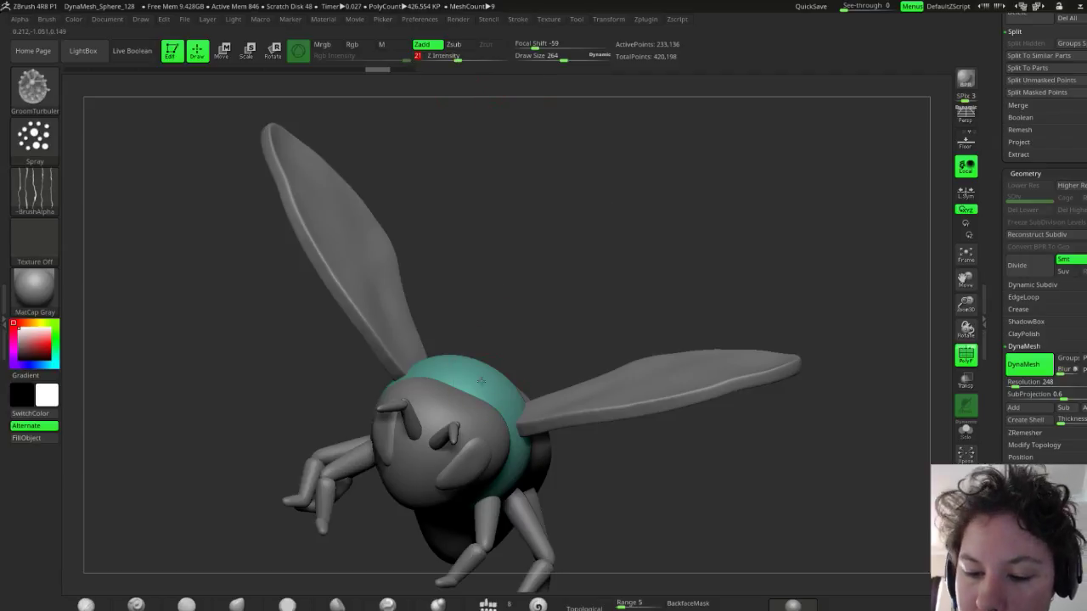
drag(482, 382, 533, 420)
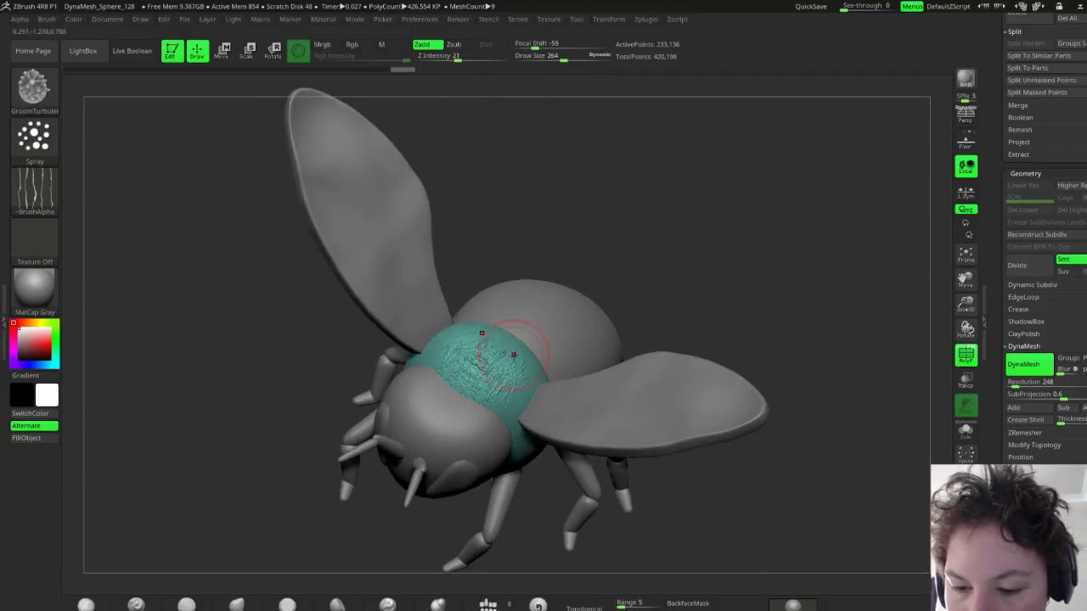
mouse_move(513, 354)
mouse_down()
mouse_move(503, 410)
mouse_move(523, 367)
mouse_move(512, 347)
mouse_up()
drag(645, 509, 764, 420)
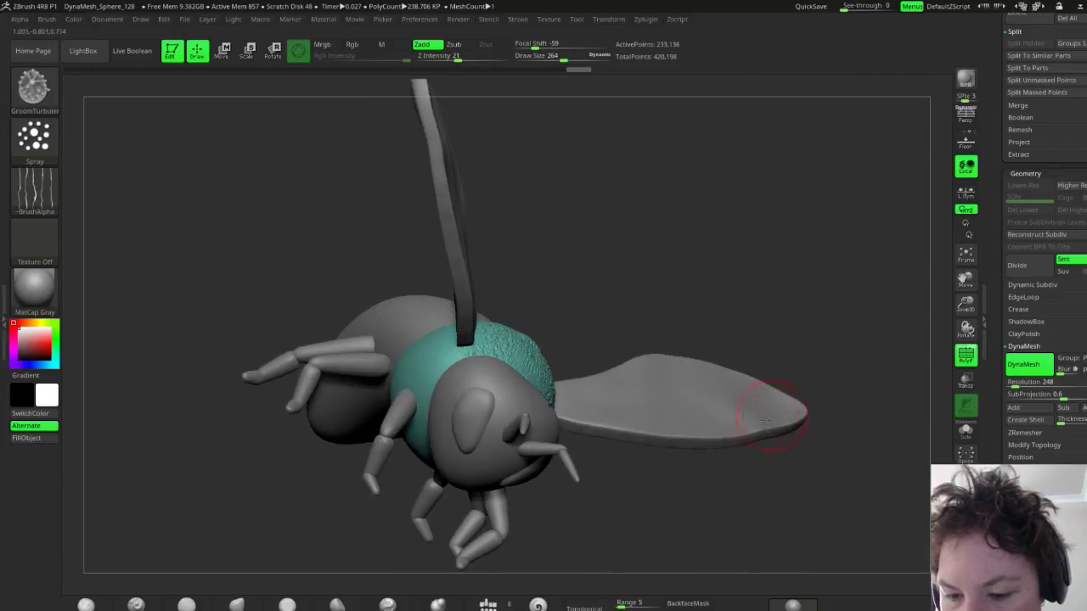
drag(665, 486, 630, 474)
key(f)
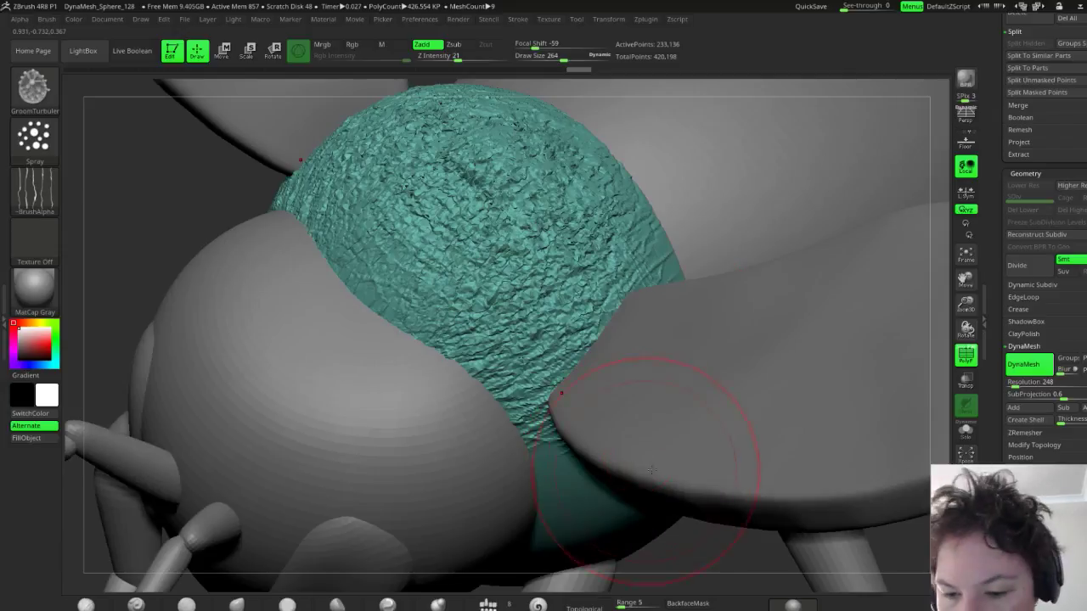
mouse_move(752, 552)
mouse_down()
mouse_move(731, 460)
mouse_move(747, 507)
mouse_move(728, 492)
mouse_move(763, 494)
mouse_up()
Undo the low-intensity GroomTurbulence strokes on the thorax
key(ctrl)
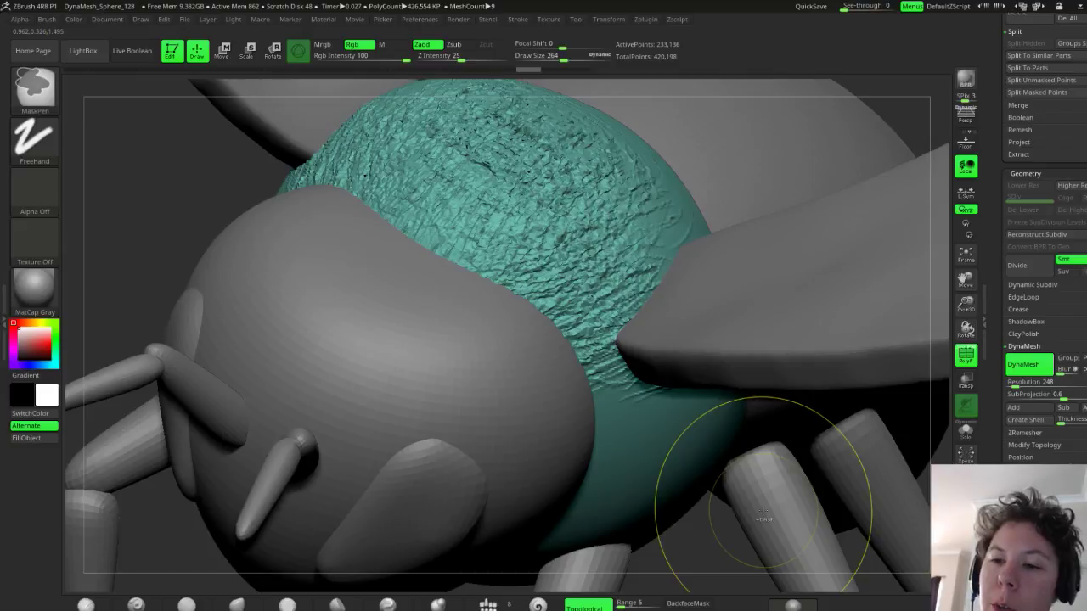
key(ctrl+z)
key(ctrl+z)
key(ctrl+z)
key(ctrl+z)
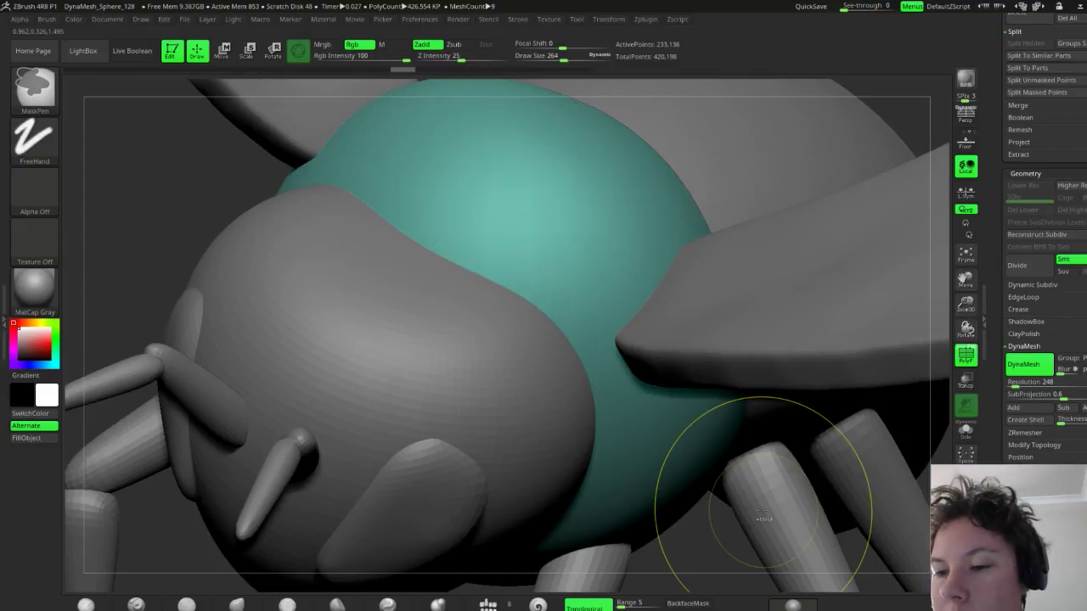
scroll(998, 456, down, 10)
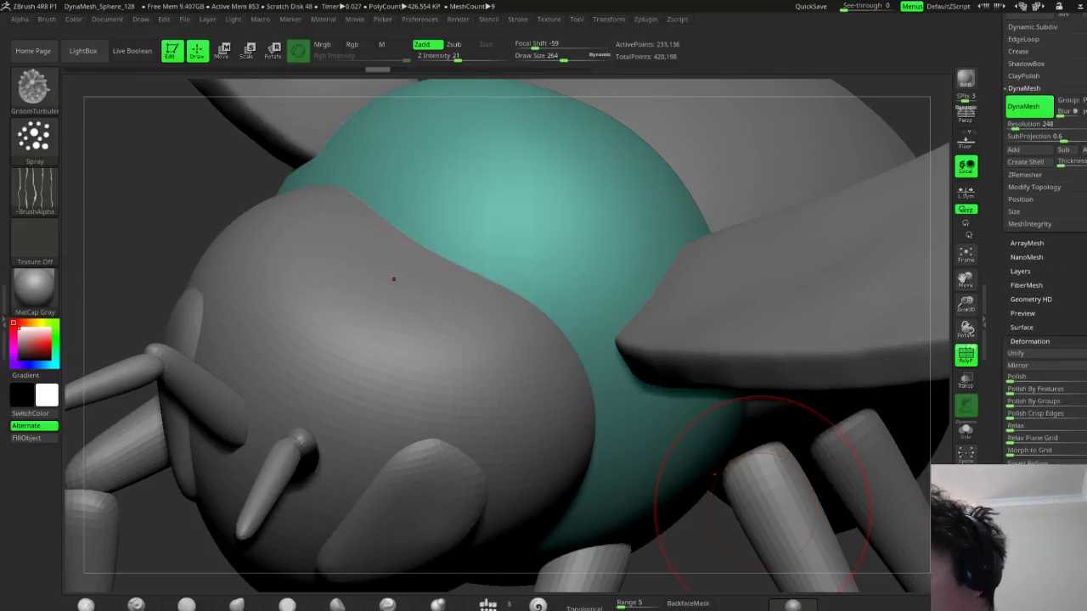
scroll(998, 456, down, 1)
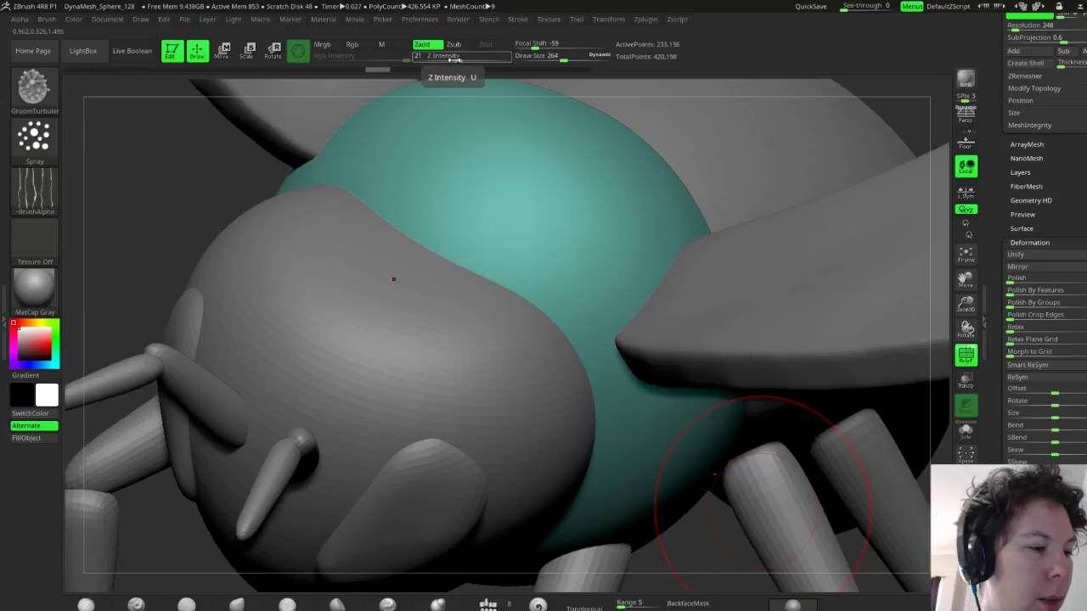
Browse the LightBox noise presets for one that could serve as fur texture on the thorax
click(83, 51)
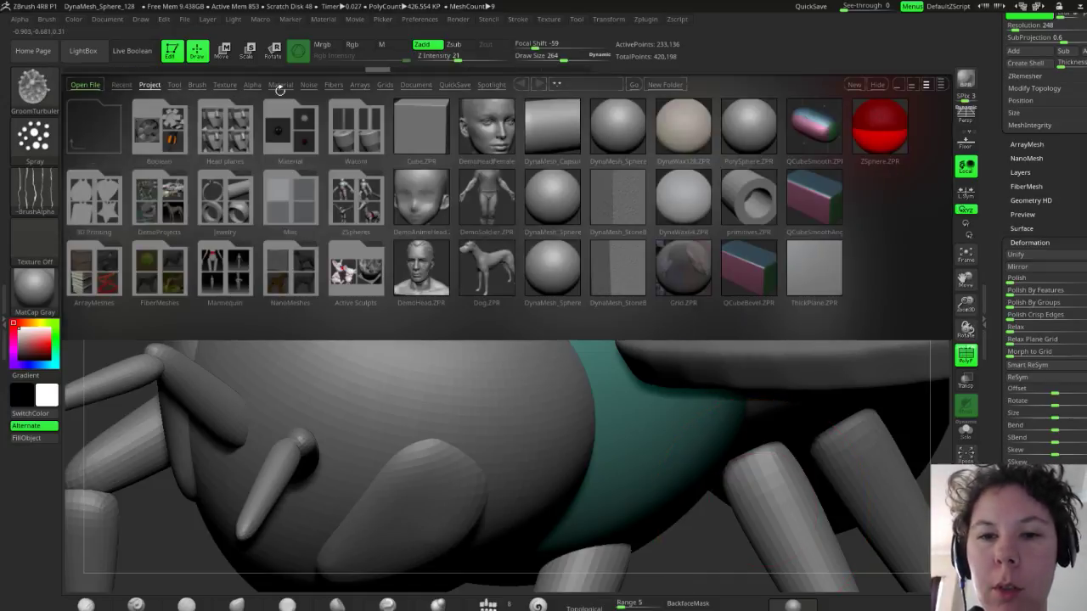
click(309, 85)
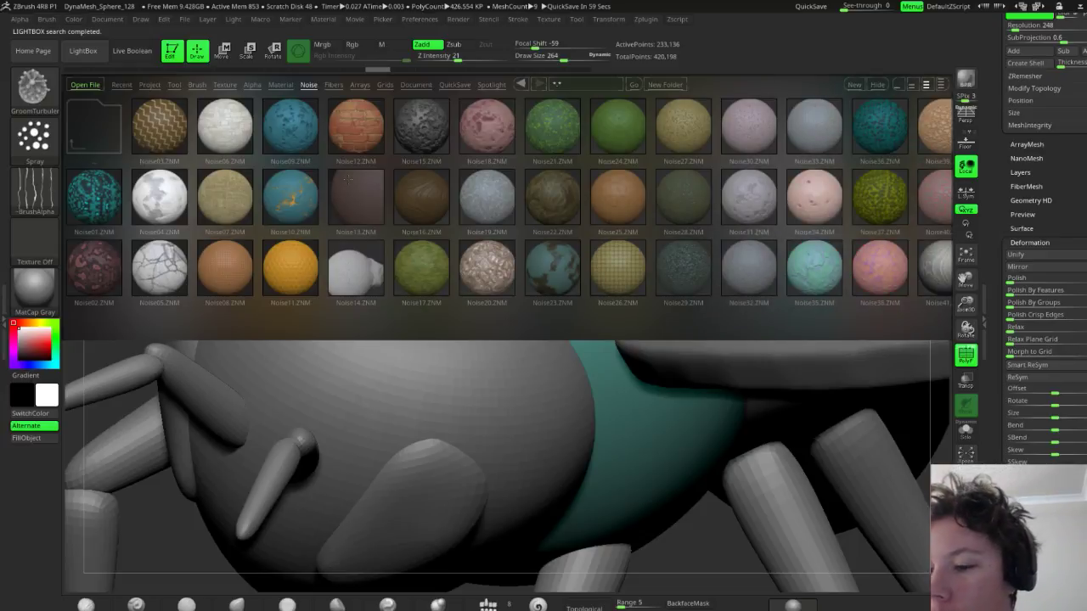
drag(810, 268, 624, 265)
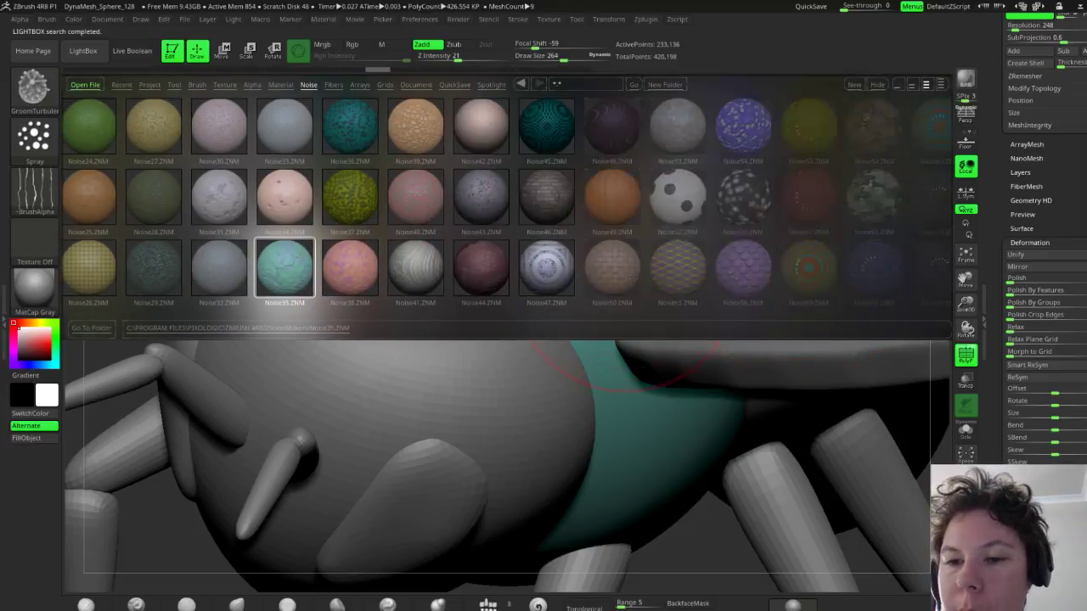
drag(798, 280, 644, 282)
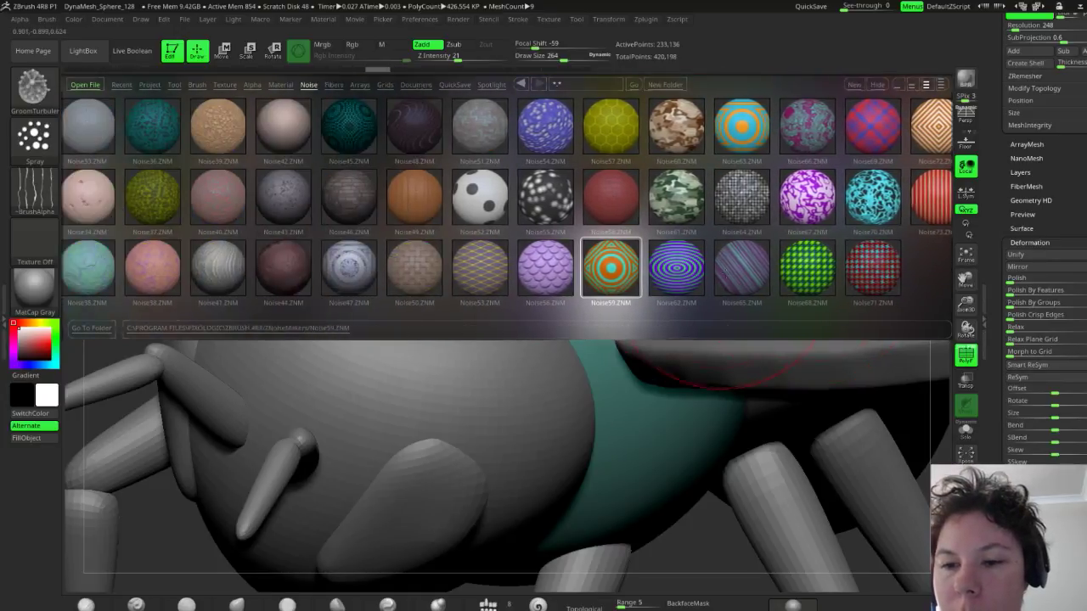
drag(371, 274, 549, 291)
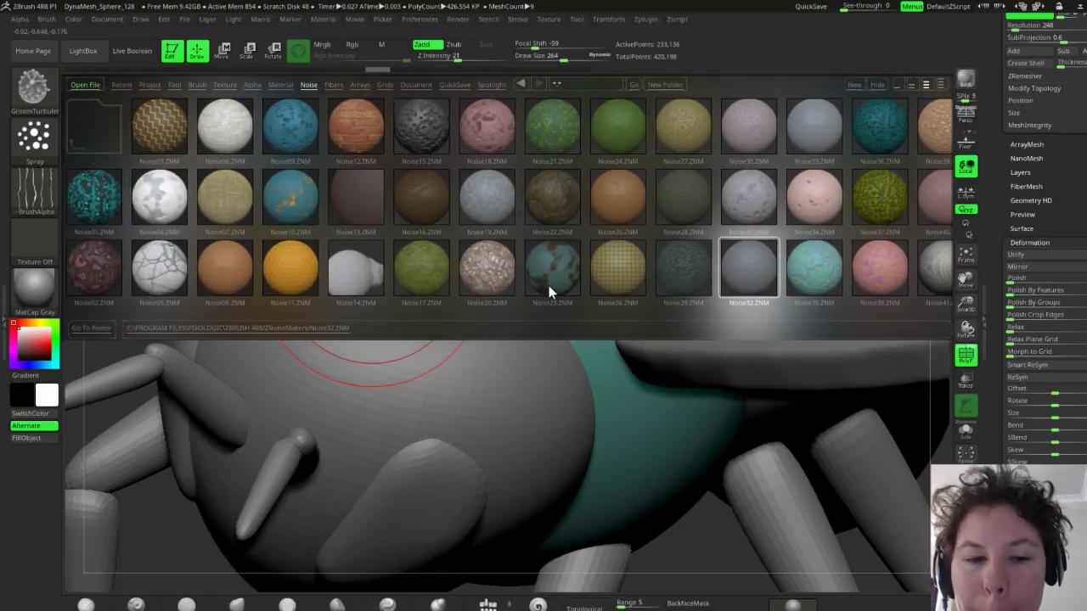
click(83, 51)
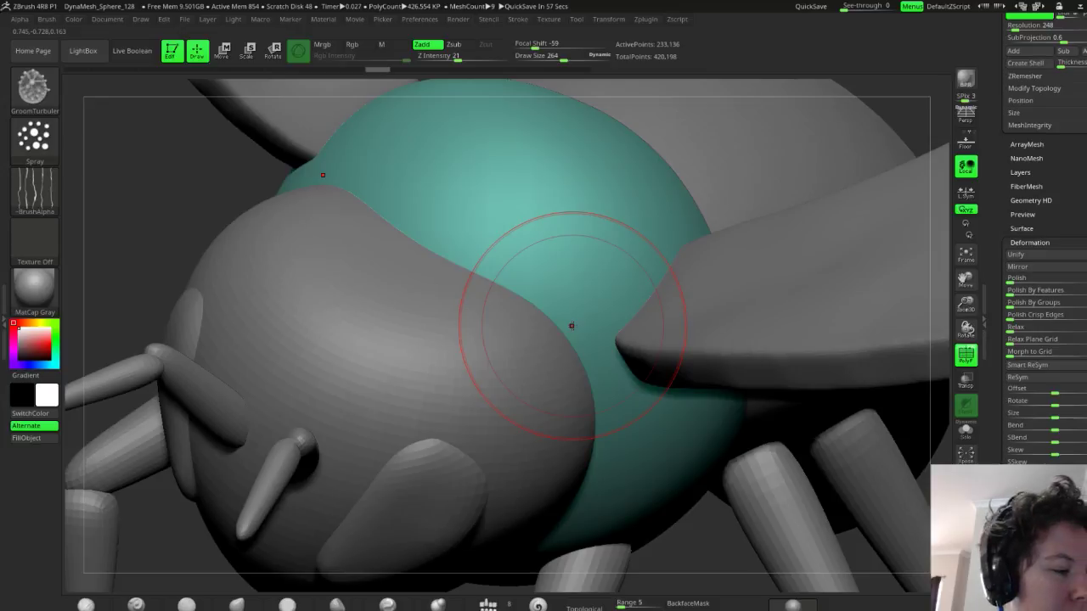
Cover the top and upper side of the thorax with GroomTurbulence strokes at Z Intensity 21
click(524, 252)
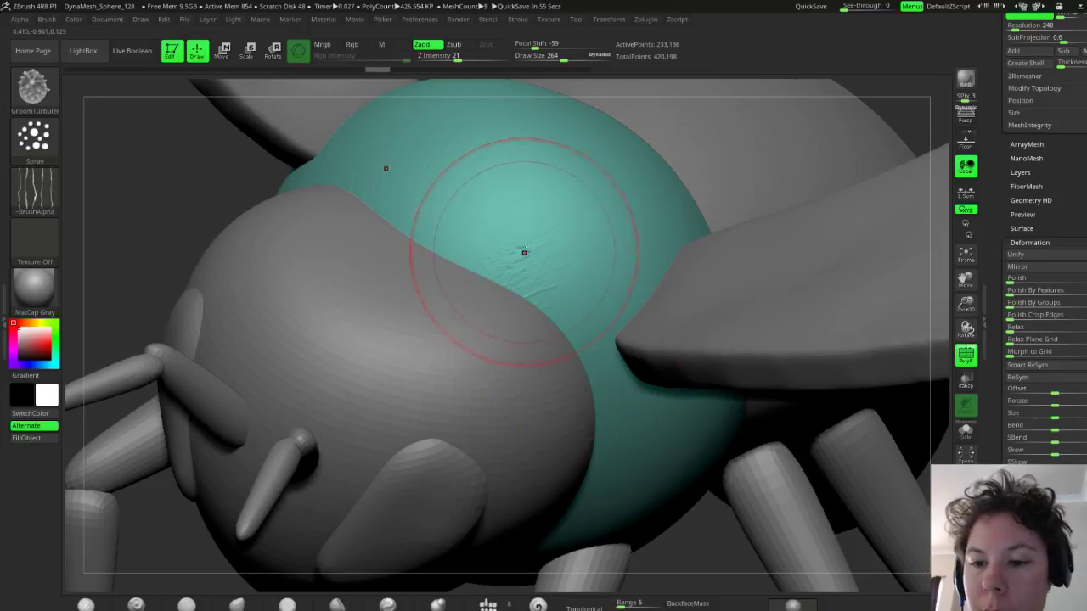
mouse_move(527, 245)
mouse_down()
mouse_move(475, 212)
mouse_move(498, 254)
mouse_up()
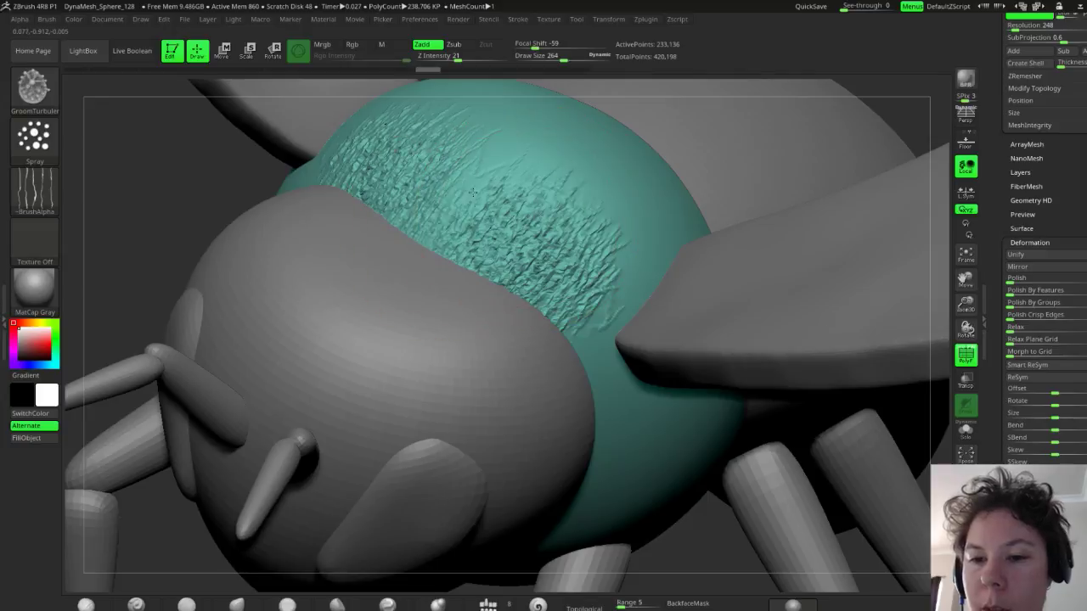
mouse_move(472, 194)
mouse_down()
mouse_move(456, 182)
mouse_move(517, 119)
mouse_move(544, 170)
mouse_move(569, 142)
mouse_move(696, 93)
mouse_up()
drag(595, 340, 727, 230)
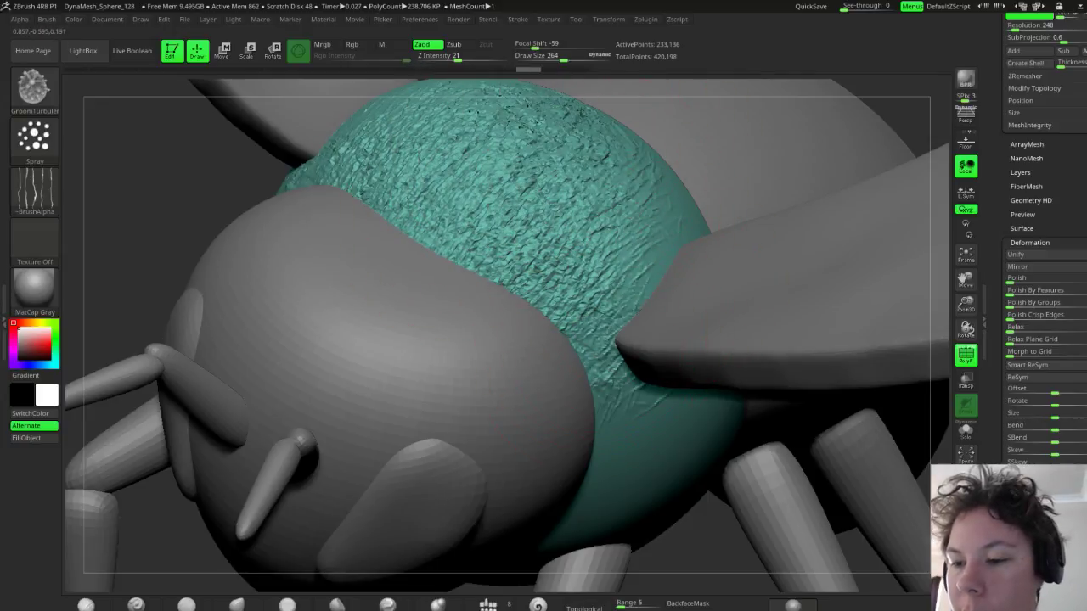
mouse_move(612, 323)
mouse_down()
mouse_move(654, 195)
mouse_move(691, 188)
mouse_up()
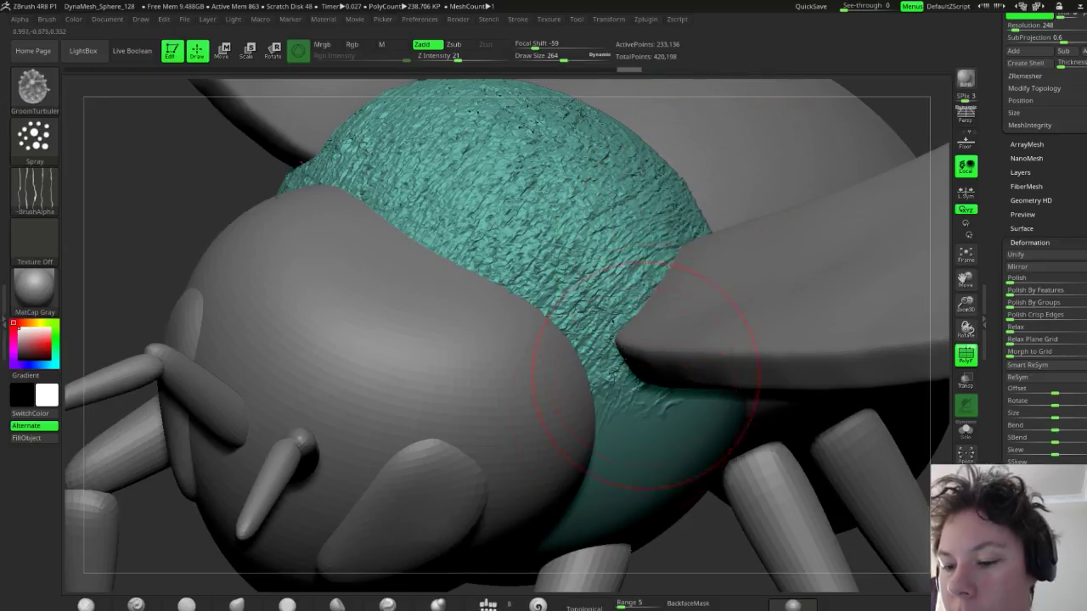
mouse_move(632, 408)
mouse_down()
mouse_move(655, 436)
mouse_move(679, 400)
mouse_move(771, 388)
mouse_up()
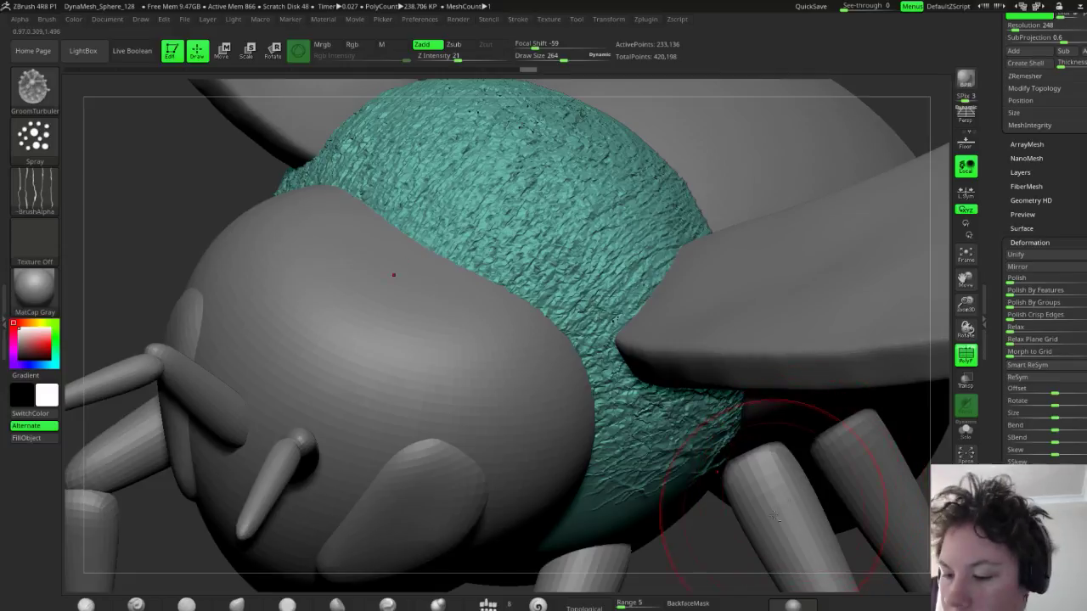
Extend the GroomTurbulence fur texture down the thorax's sides and across its entire underside between the front legs
drag(731, 538, 586, 356)
mouse_move(541, 154)
mouse_down()
mouse_move(441, 272)
mouse_move(473, 315)
mouse_move(607, 267)
mouse_move(548, 318)
mouse_move(416, 357)
mouse_move(473, 442)
mouse_move(521, 475)
mouse_move(594, 399)
mouse_up()
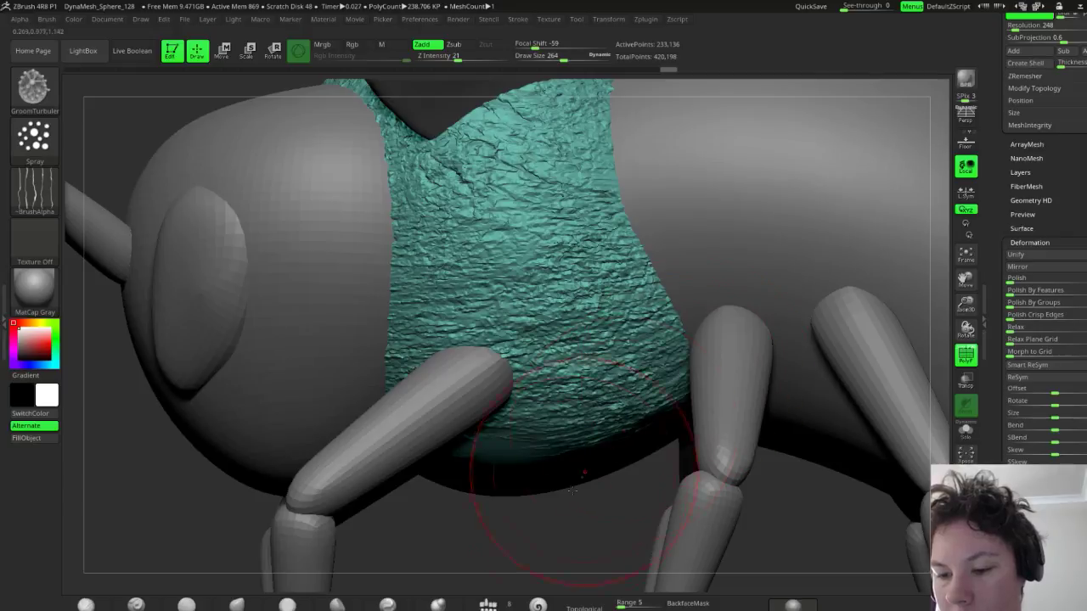
drag(462, 472, 289, 471)
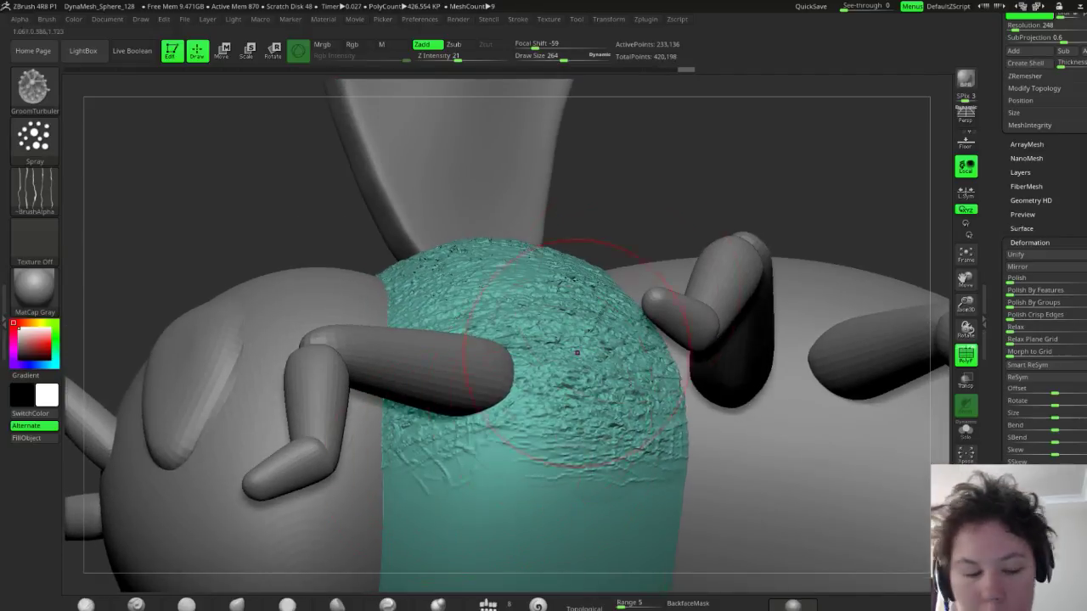
drag(805, 178, 805, 110)
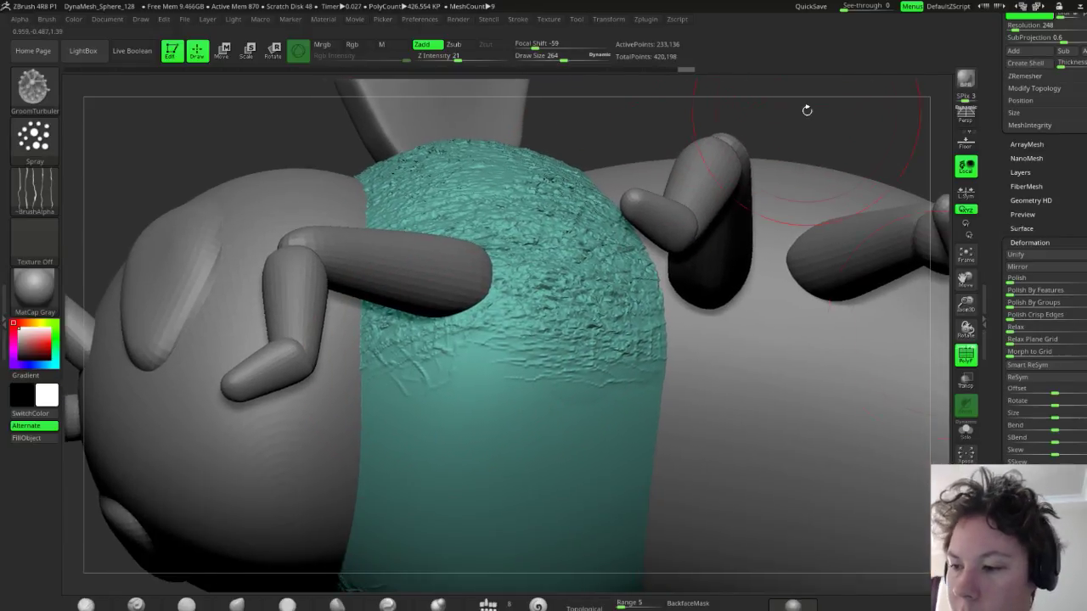
drag(937, 345, 934, 289)
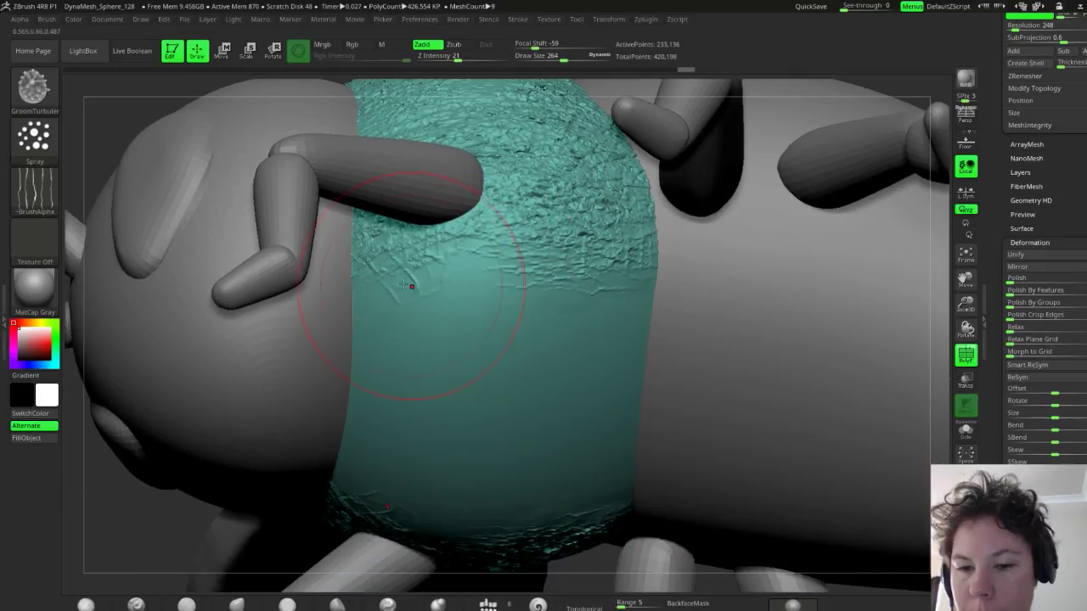
drag(537, 276, 595, 280)
mouse_move(440, 335)
mouse_down()
mouse_move(433, 377)
mouse_move(533, 410)
mouse_move(544, 425)
mouse_move(612, 407)
mouse_up()
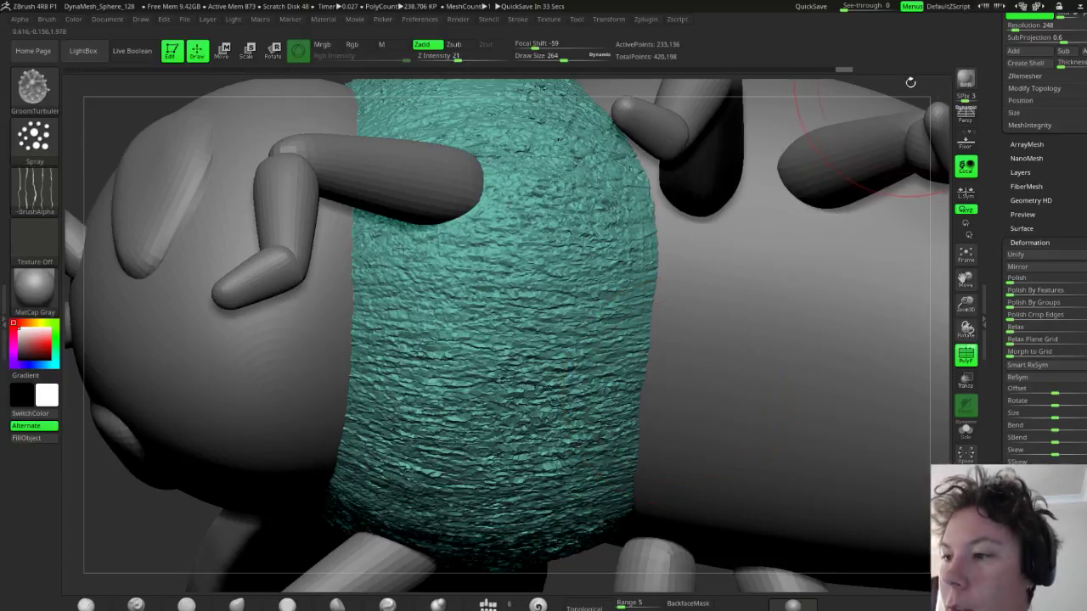
Texture the back of the thorax around the wing bases with GroomTurbulence and frame the whole bee to check the coverage
mouse_move(934, 251)
mouse_down()
mouse_move(937, 220)
mouse_move(937, 245)
mouse_up()
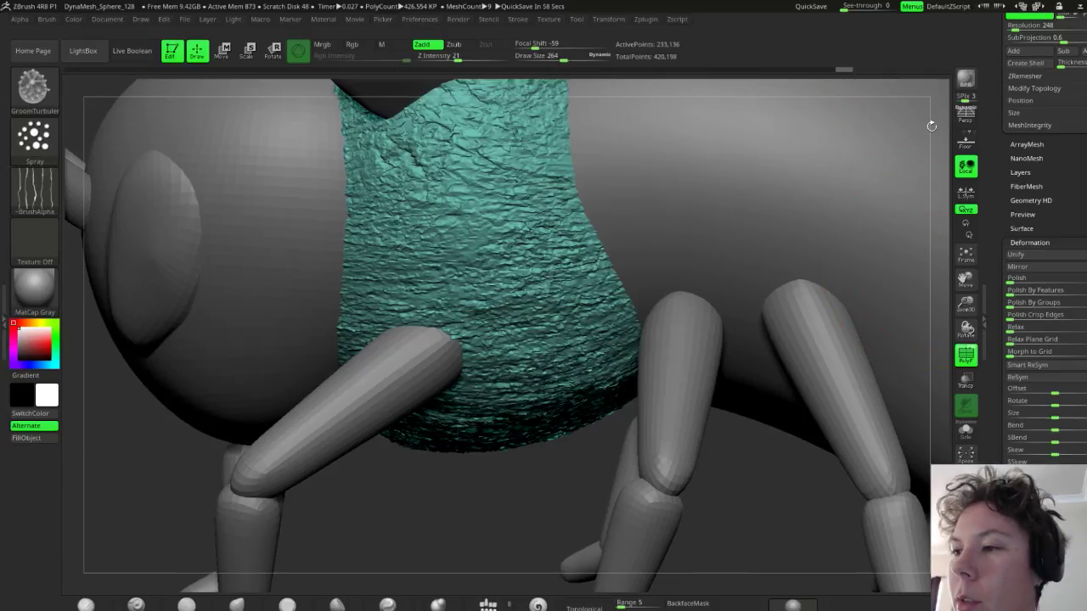
drag(932, 126, 671, 99)
mouse_move(586, 86)
mouse_down()
mouse_move(575, 189)
mouse_move(552, 213)
mouse_up()
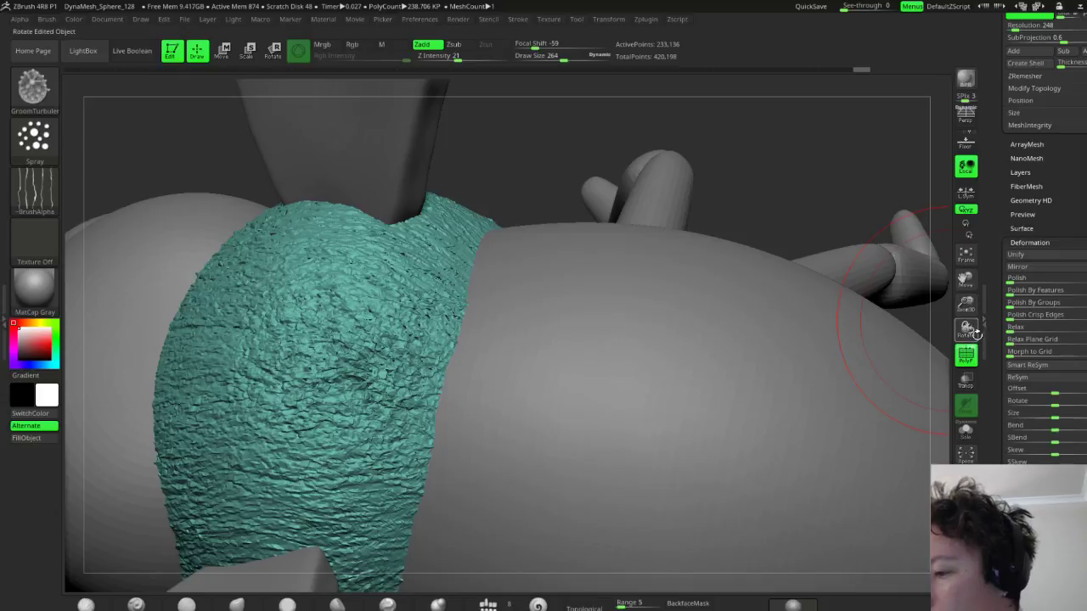
click(966, 254)
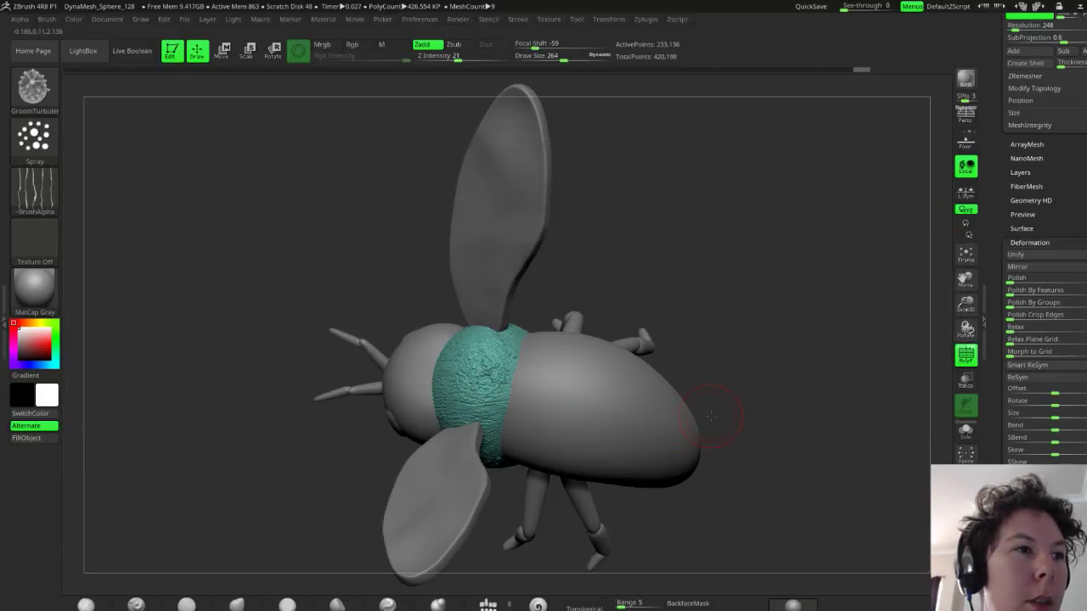
drag(711, 415, 718, 389)
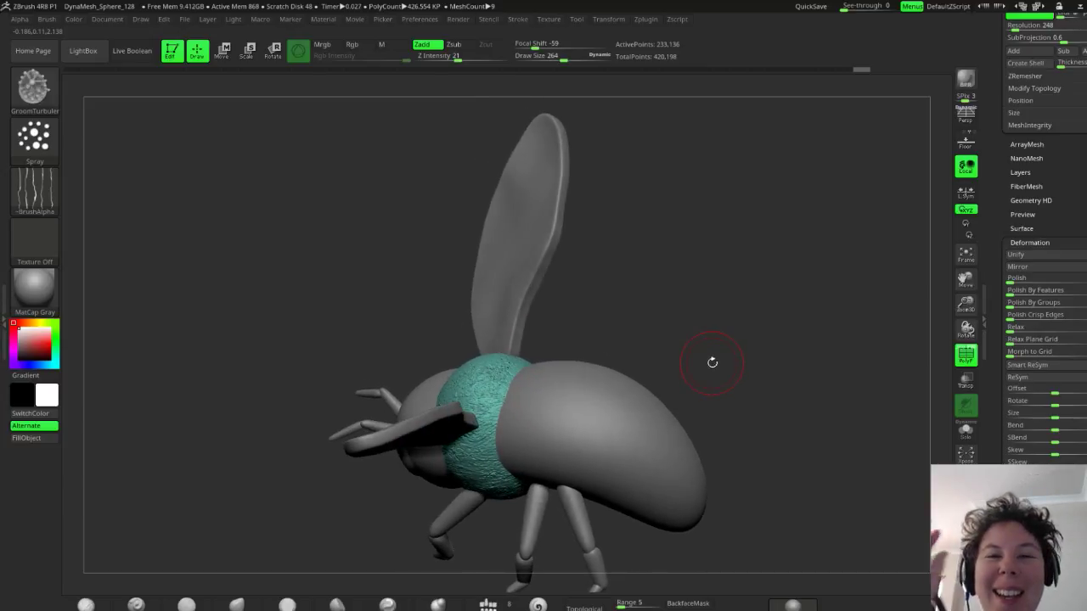
mouse_move(740, 463)
mouse_down()
mouse_move(772, 456)
mouse_move(752, 475)
mouse_move(754, 432)
mouse_move(754, 442)
mouse_up()
Reduce the Draw Size to 138 and smooth the fur texture over the top and side of the thorax
key(space)
drag(480, 406, 467, 407)
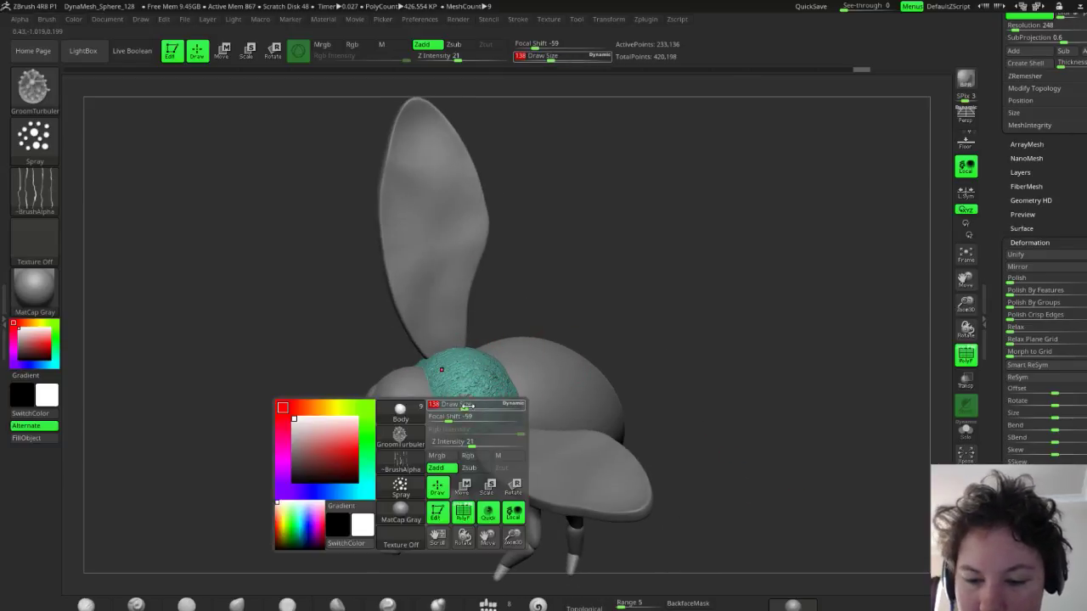
mouse_move(499, 374)
shift+mouse_down()
mouse_move(478, 381)
mouse_move(472, 367)
mouse_move(501, 408)
mouse_move(461, 436)
mouse_move(498, 368)
mouse_move(495, 382)
shift+mouse_up()
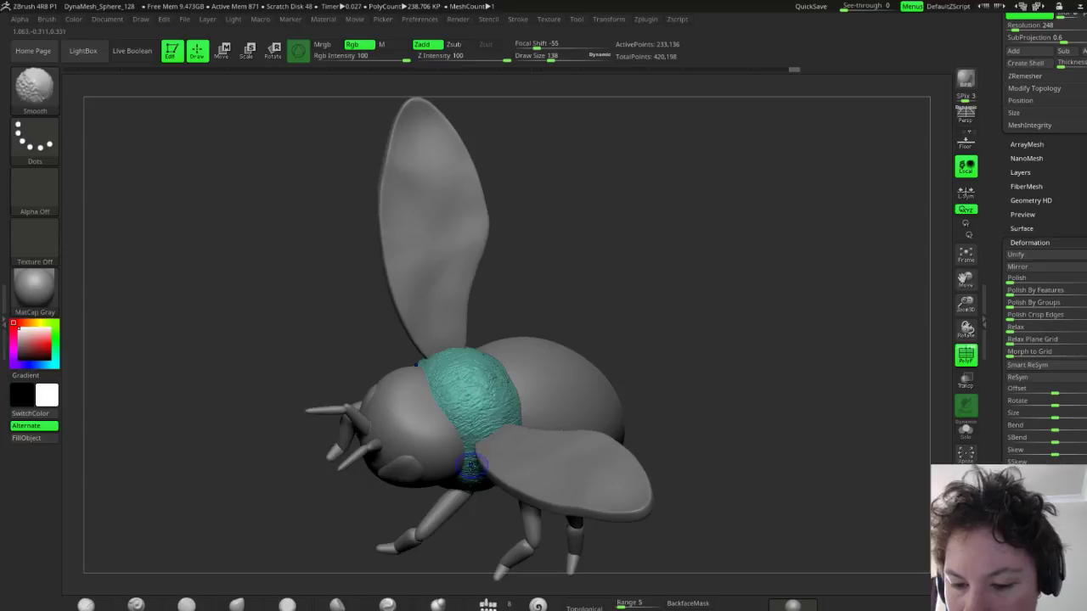
mouse_move(471, 466)
shift+mouse_down()
mouse_move(512, 407)
mouse_move(481, 419)
mouse_move(454, 385)
shift+mouse_up()
drag(682, 409, 677, 321)
mouse_move(477, 424)
shift+mouse_down()
mouse_move(474, 476)
mouse_move(488, 467)
shift+mouse_up()
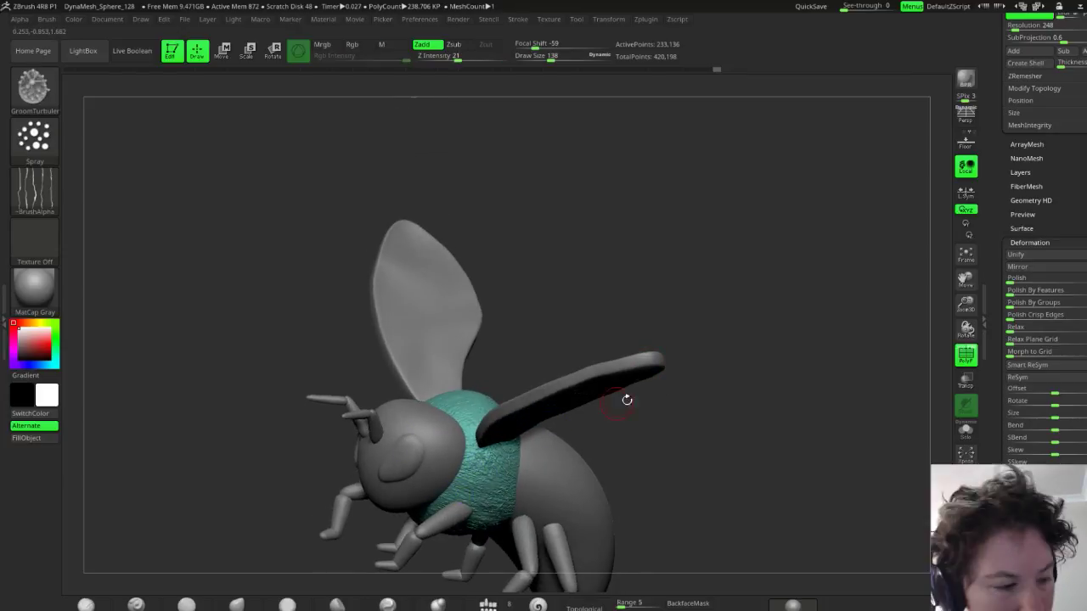
Enlarge the Draw Size to 238 and soften the fur texture on the thorax's side and underside with the Smooth brush
drag(659, 433, 655, 427)
key(s)
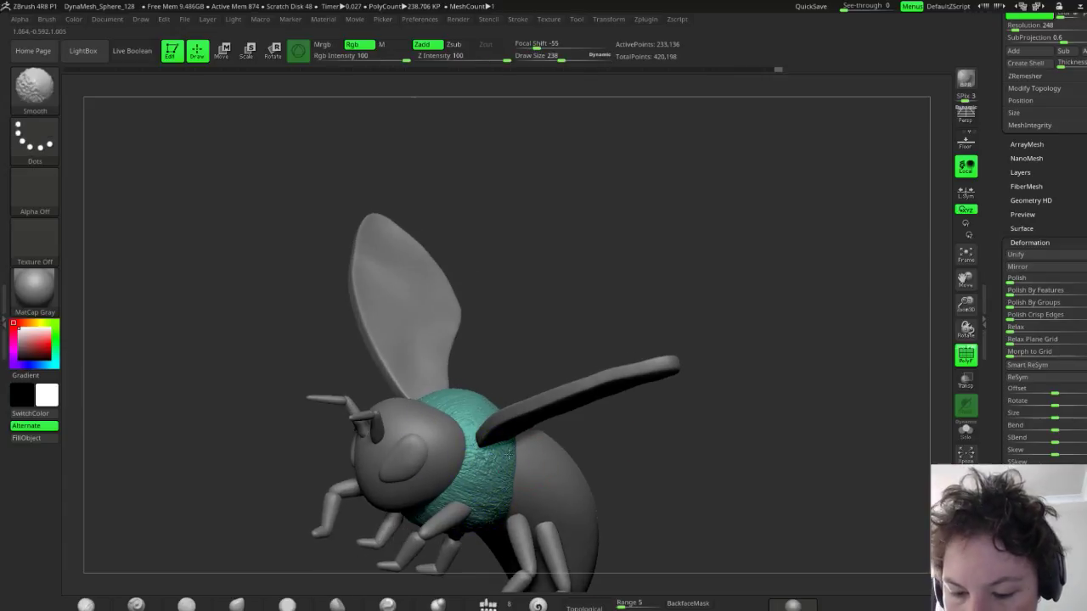
mouse_move(598, 423)
mouse_down()
mouse_move(593, 472)
mouse_move(475, 526)
mouse_move(473, 570)
mouse_up()
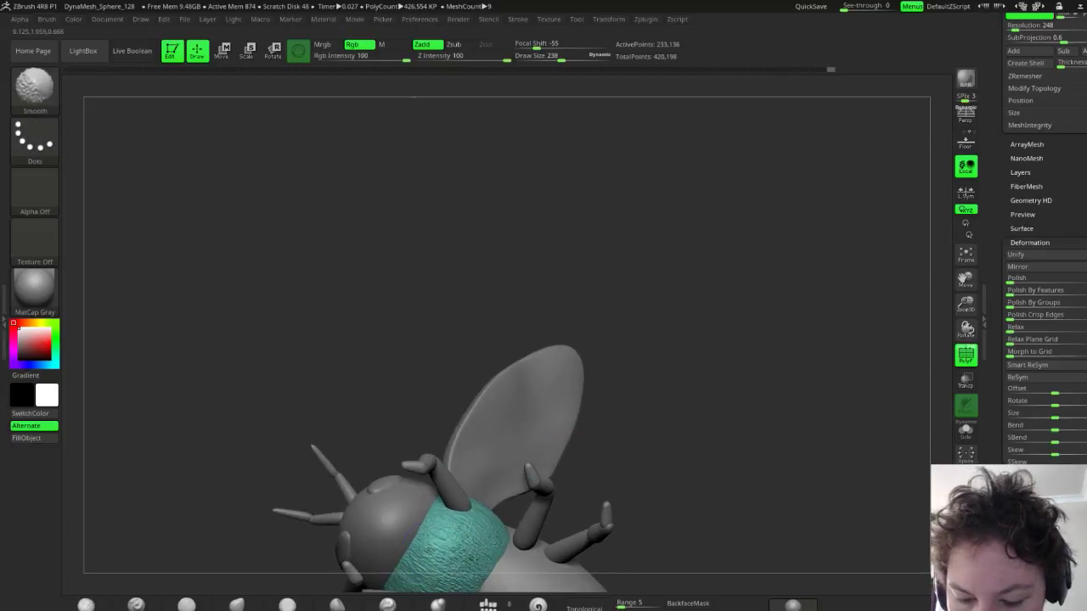
shift+drag(472, 511, 459, 515)
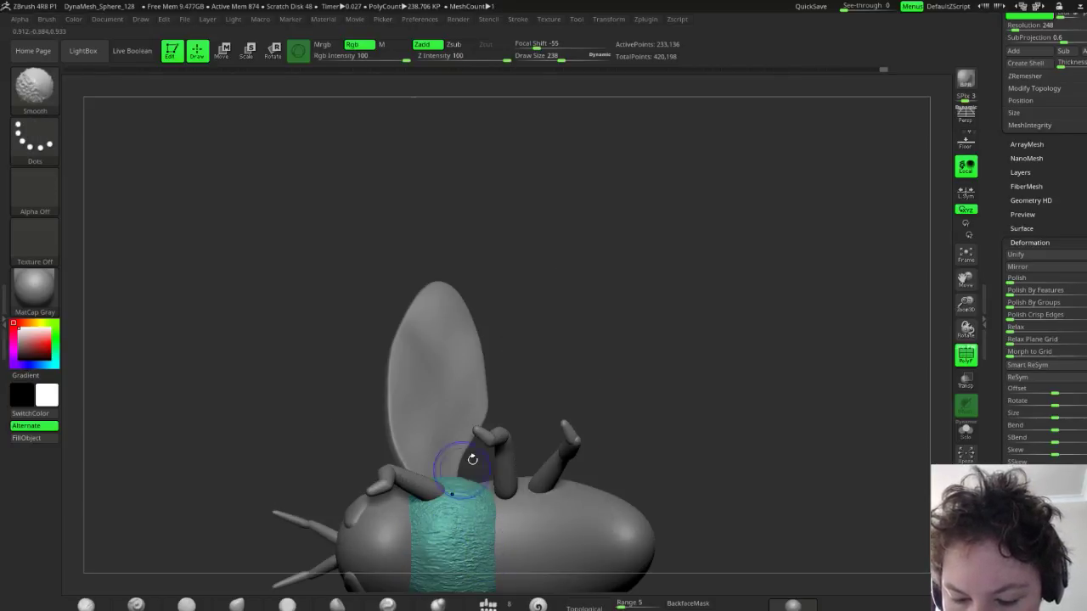
Rework the thorax's top and side by alternating GroomTurbulence strokes with light smoothing
mouse_move(575, 366)
mouse_down()
mouse_move(643, 467)
mouse_move(663, 444)
mouse_move(672, 394)
mouse_move(607, 361)
mouse_up()
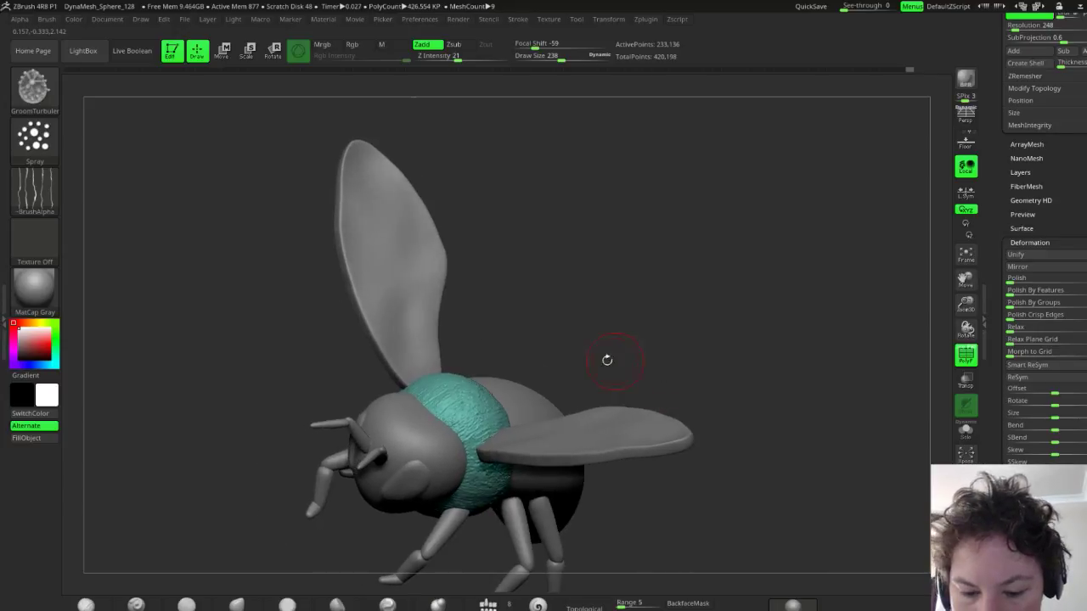
mouse_move(466, 406)
mouse_down()
mouse_move(448, 397)
mouse_move(485, 402)
mouse_up()
drag(605, 347, 622, 409)
shift+drag(465, 392, 464, 373)
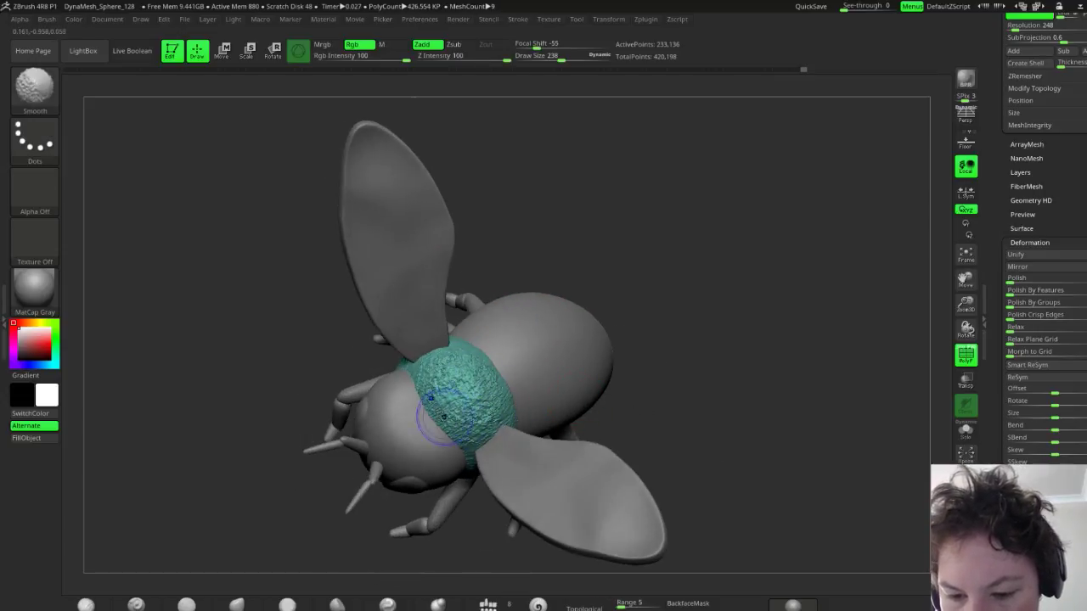
mouse_move(544, 365)
mouse_down()
mouse_move(664, 335)
mouse_move(654, 339)
mouse_up()
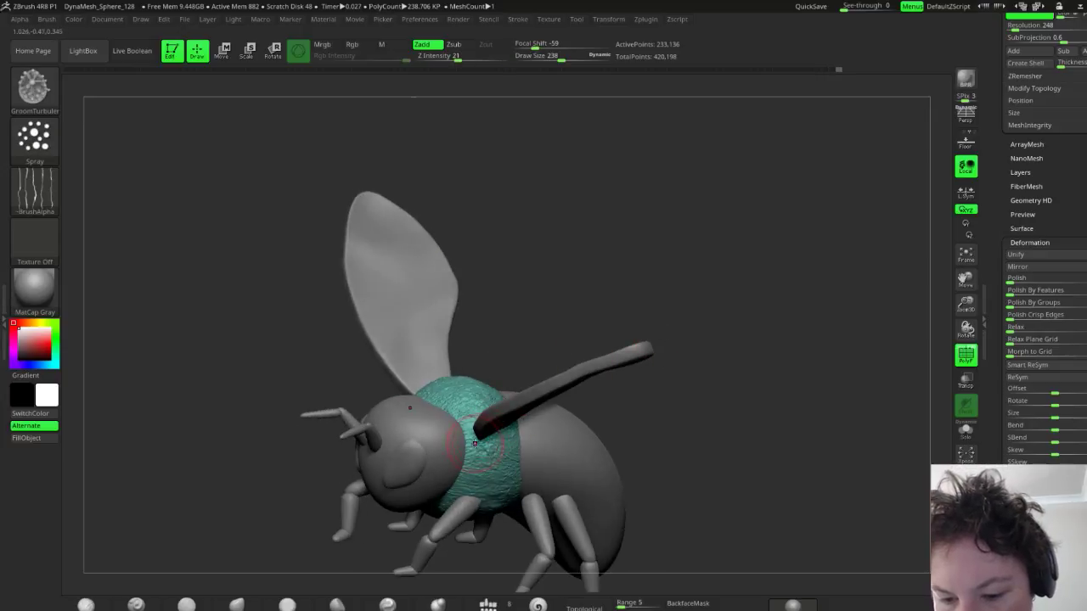
drag(473, 460, 492, 465)
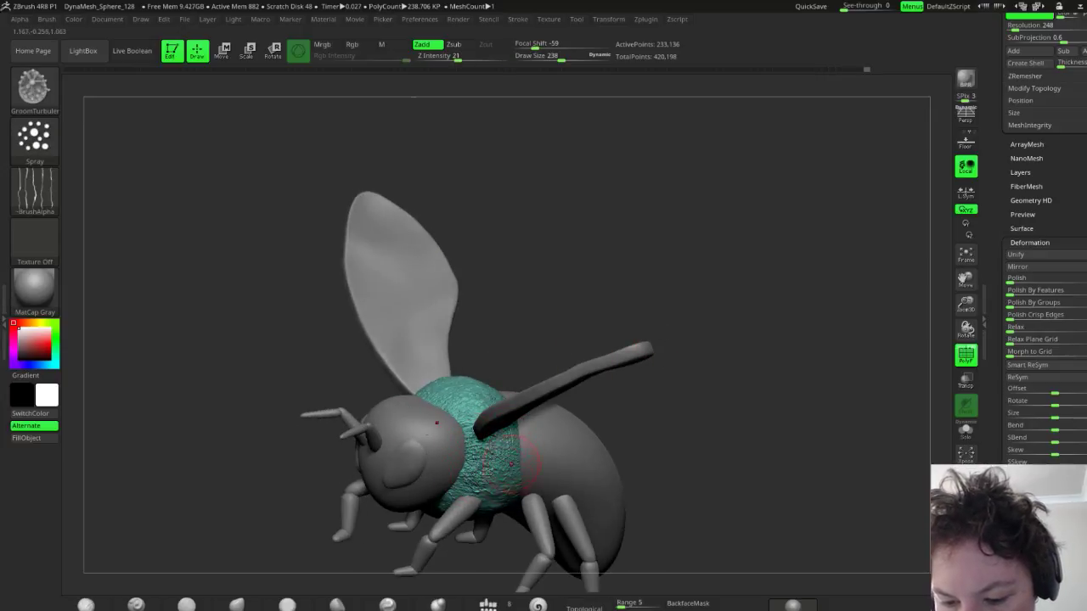
key(shift)
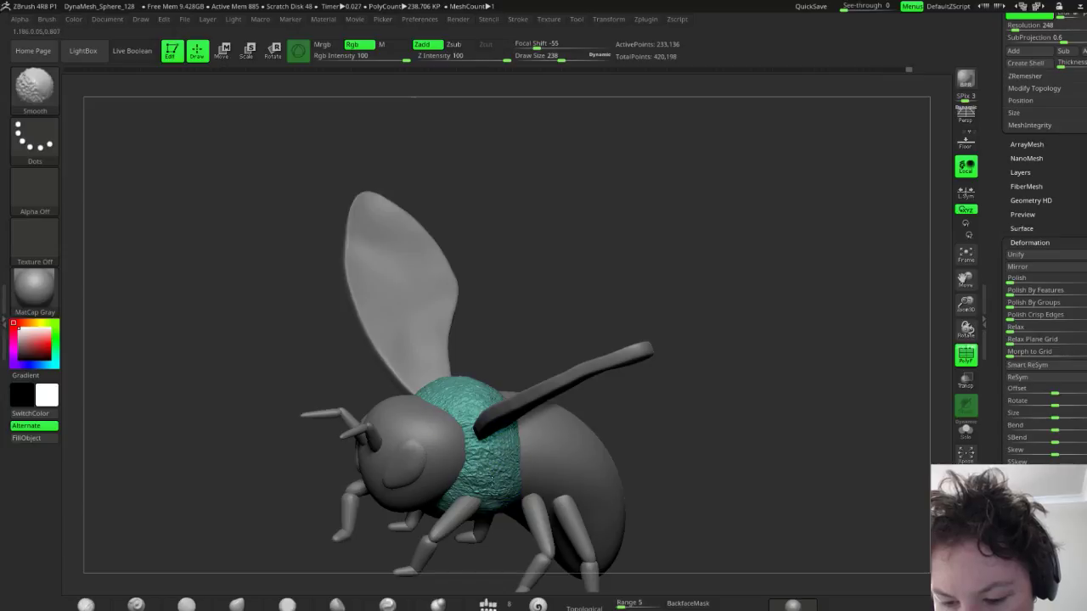
Add GroomTurbulence strokes to the thorax's underside, raising the Z Intensity to 25, and soften the texture with Smooth
drag(658, 463, 666, 365)
mouse_move(490, 502)
mouse_down()
mouse_move(486, 519)
mouse_move(511, 521)
mouse_move(500, 526)
mouse_move(518, 517)
mouse_move(466, 538)
mouse_up()
drag(657, 463, 654, 356)
key(space)
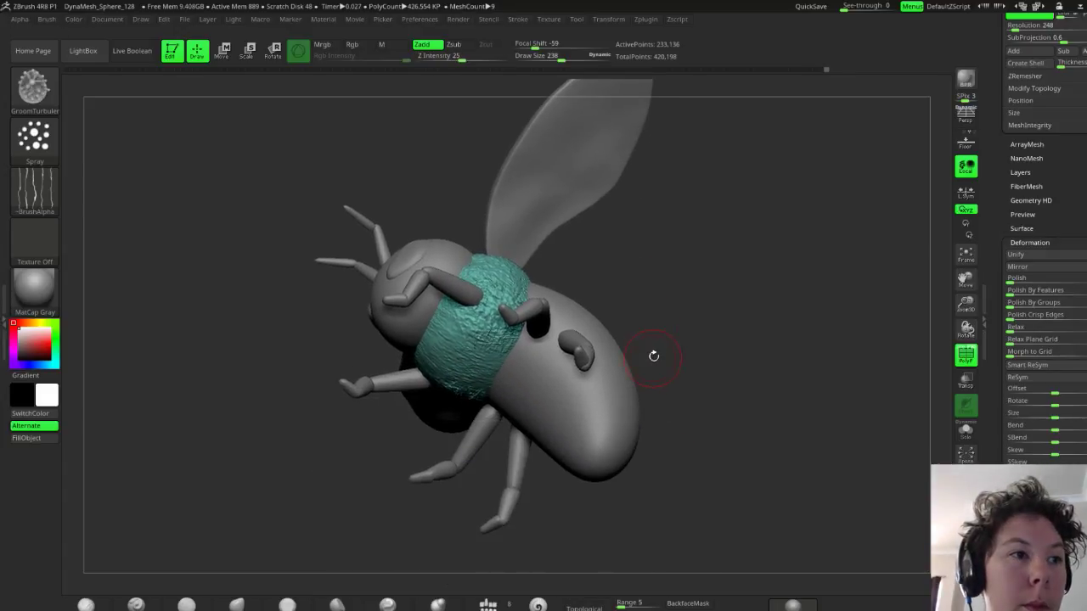
drag(702, 407, 687, 375)
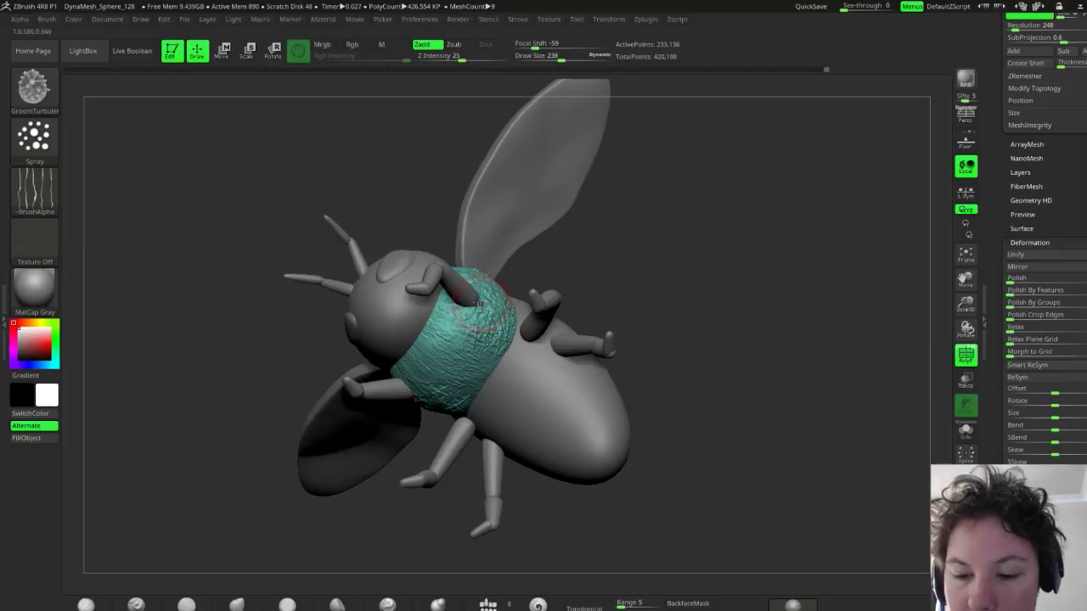
drag(443, 339, 478, 363)
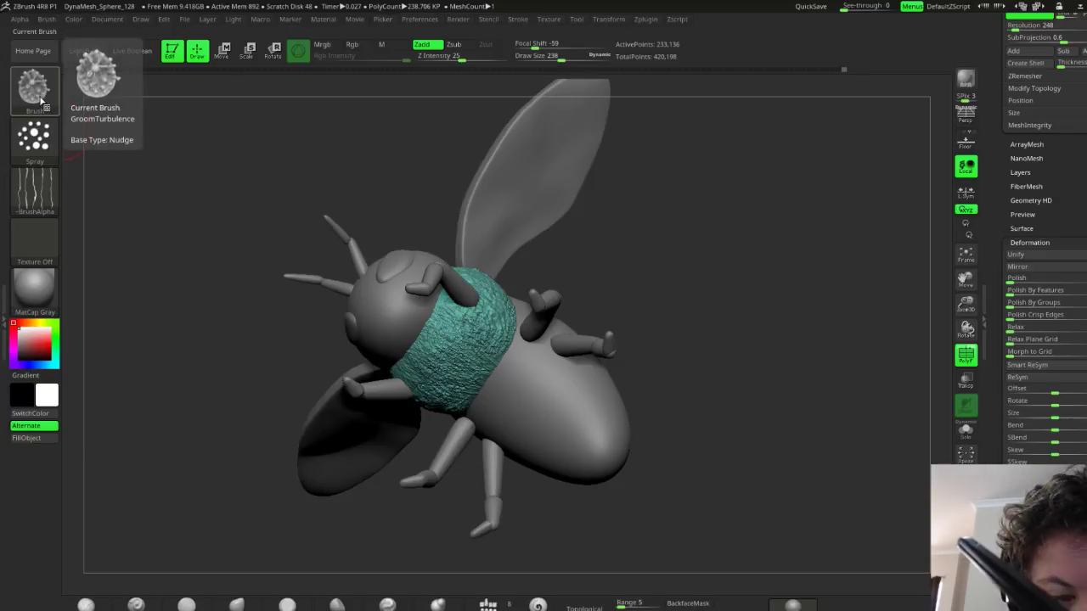
key(shift)
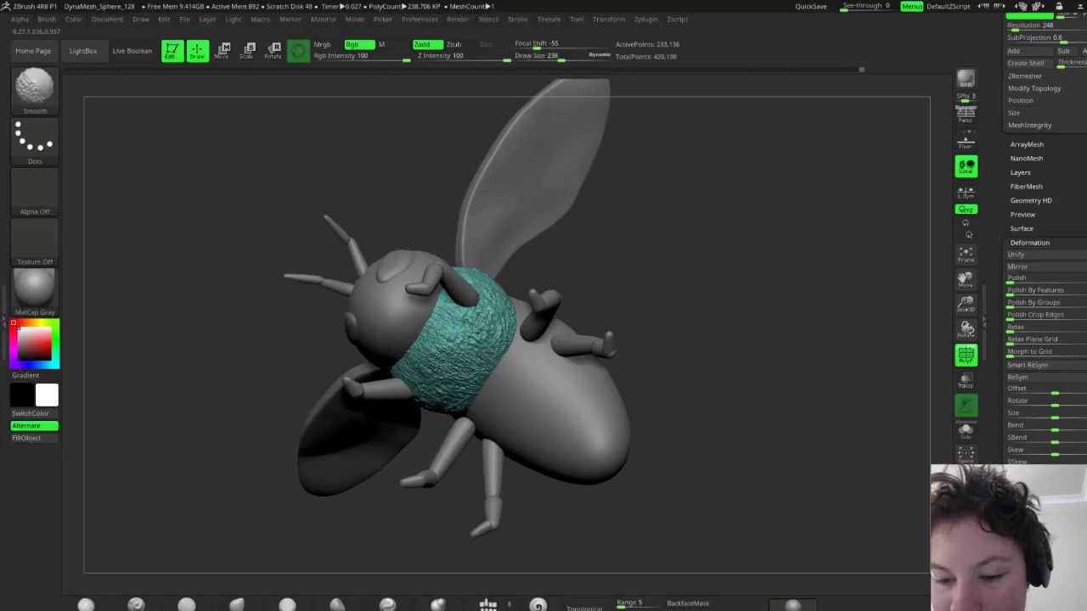
Soften the fur texture on the thorax's underside, side and top with the Smooth brush
mouse_move(458, 387)
shift+mouse_down()
mouse_move(423, 351)
mouse_move(471, 358)
mouse_move(459, 365)
mouse_move(473, 353)
mouse_move(434, 336)
shift+mouse_up()
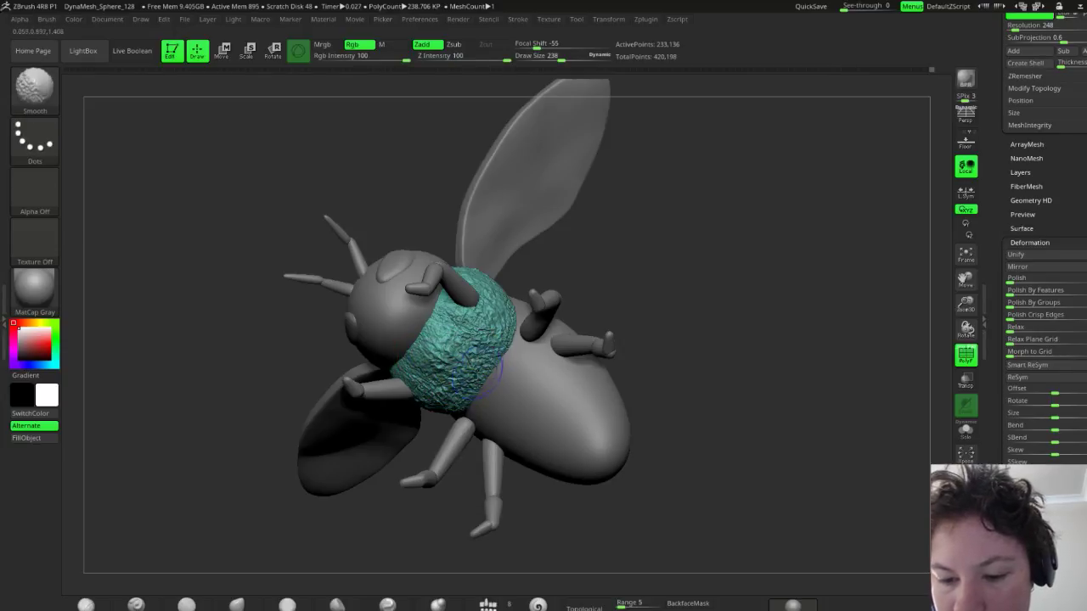
shift+drag(474, 377, 442, 306)
mouse_move(467, 339)
shift+mouse_down()
mouse_move(446, 306)
mouse_move(438, 357)
mouse_move(448, 314)
mouse_move(463, 340)
shift+mouse_up()
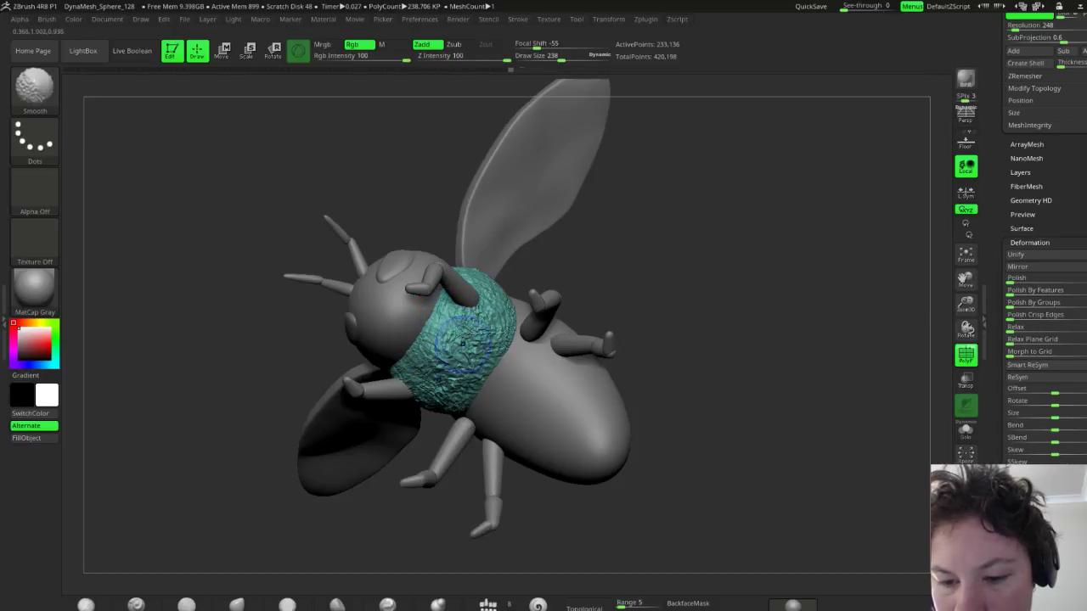
mouse_move(579, 285)
mouse_down()
mouse_move(605, 303)
mouse_move(578, 346)
mouse_up()
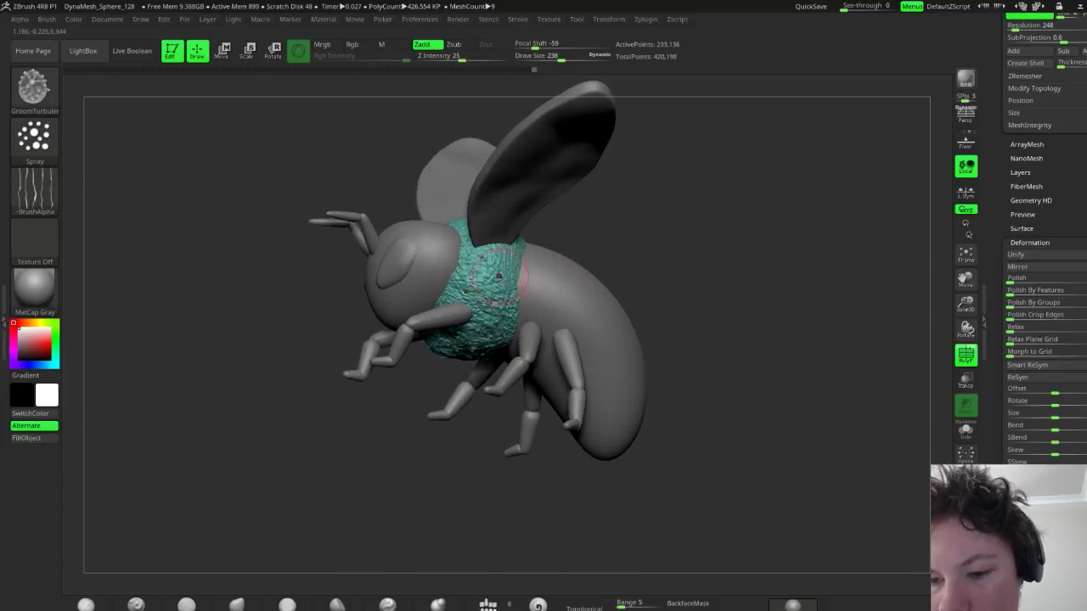
shift+drag(498, 276, 511, 278)
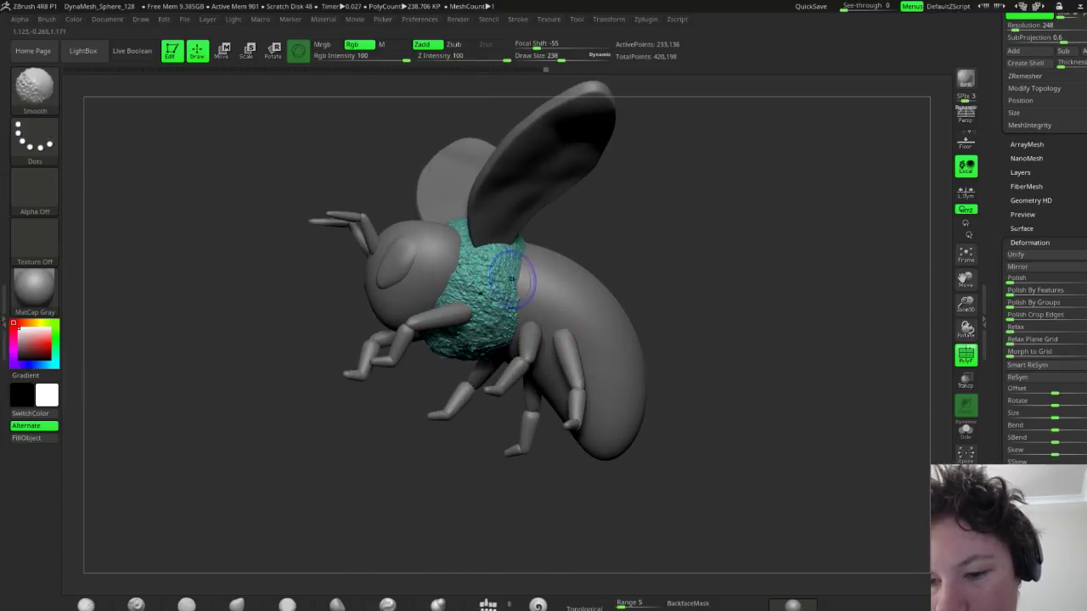
mouse_move(645, 281)
mouse_down()
mouse_move(665, 272)
mouse_move(581, 242)
mouse_up()
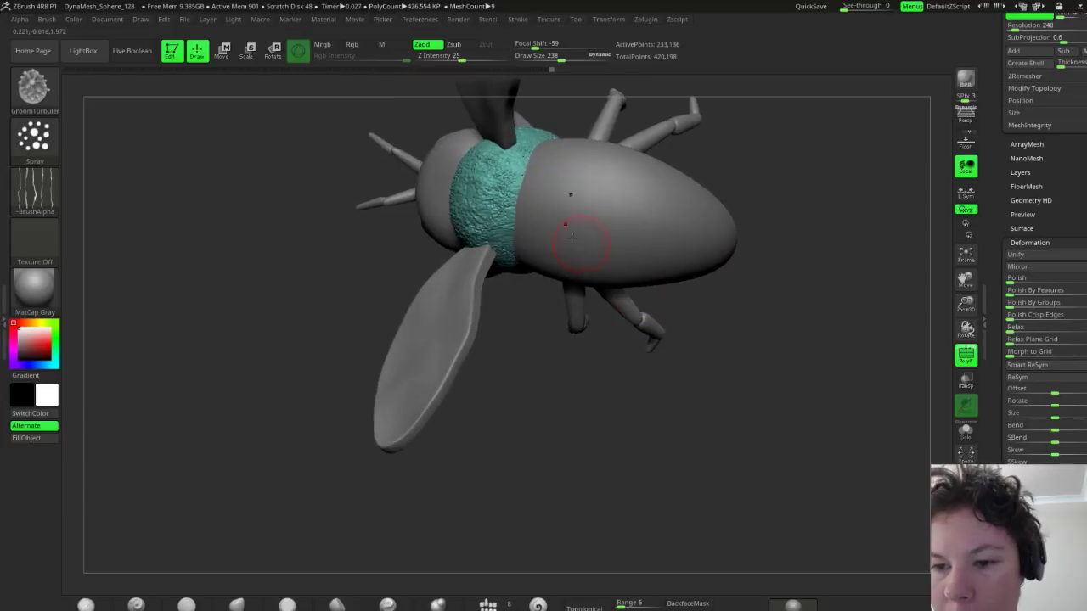
shift+drag(503, 179, 510, 208)
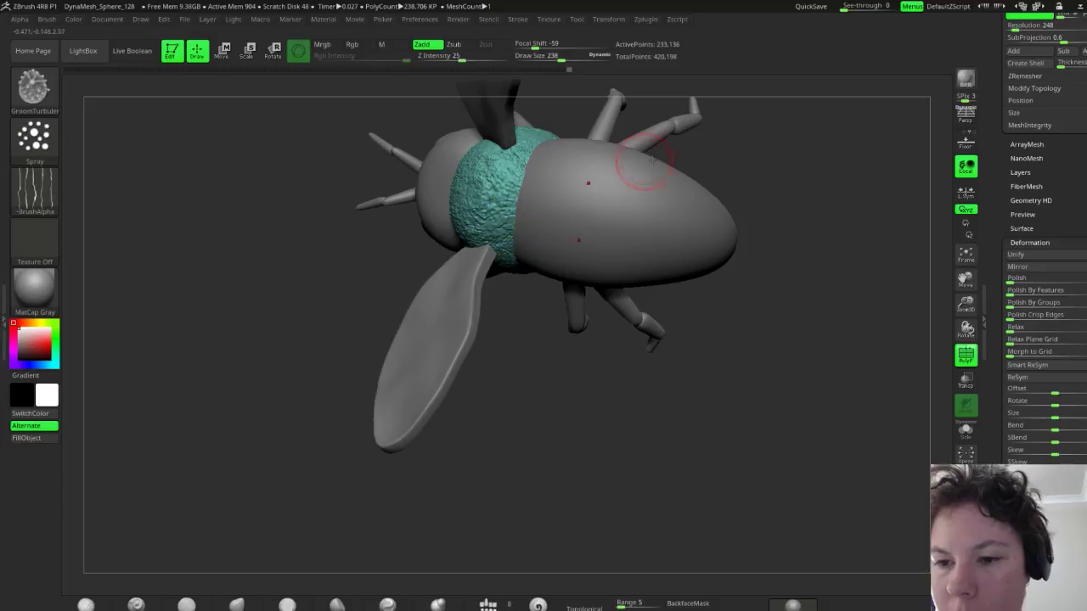
Enable Rgb colouring, try orange and yellow as the active colour, and turn off the polyframe display
mouse_move(643, 164)
mouse_down()
mouse_move(764, 223)
mouse_move(789, 187)
mouse_move(711, 246)
mouse_move(678, 365)
mouse_move(713, 289)
mouse_move(647, 365)
mouse_move(669, 353)
mouse_up()
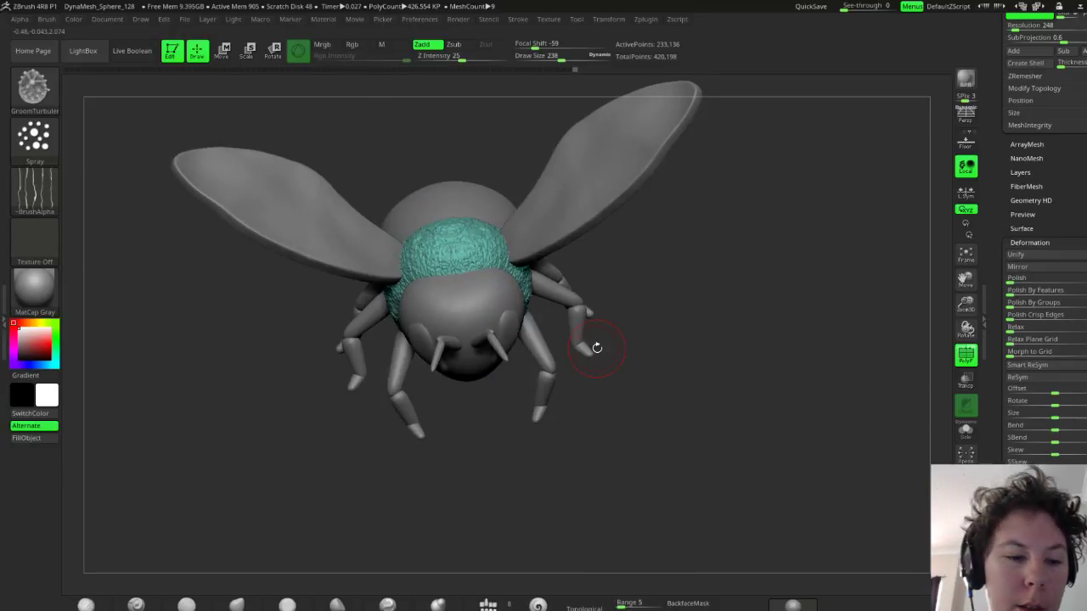
click(30, 324)
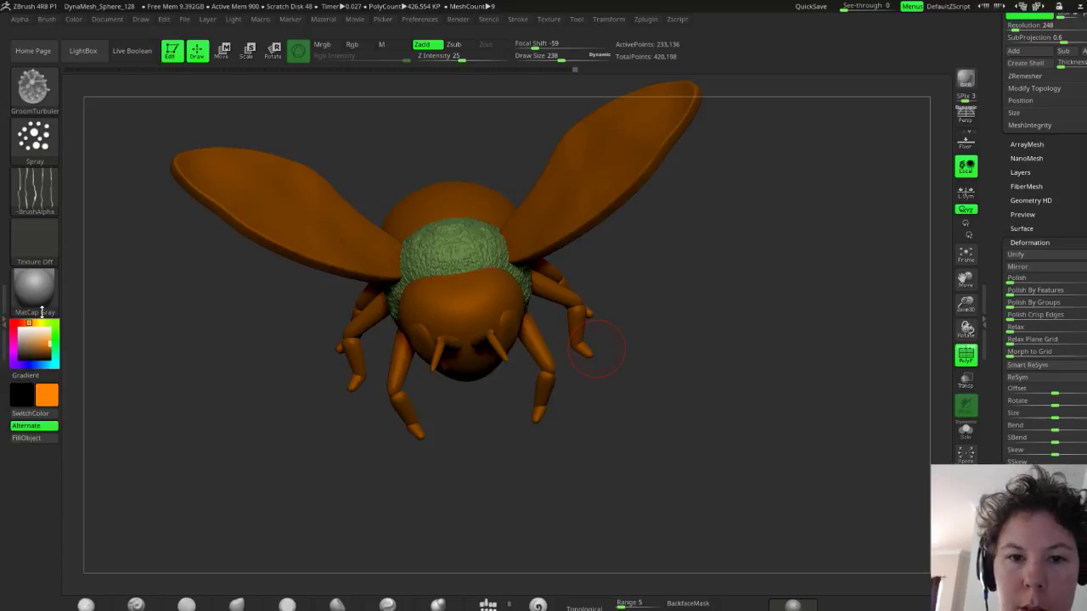
click(351, 44)
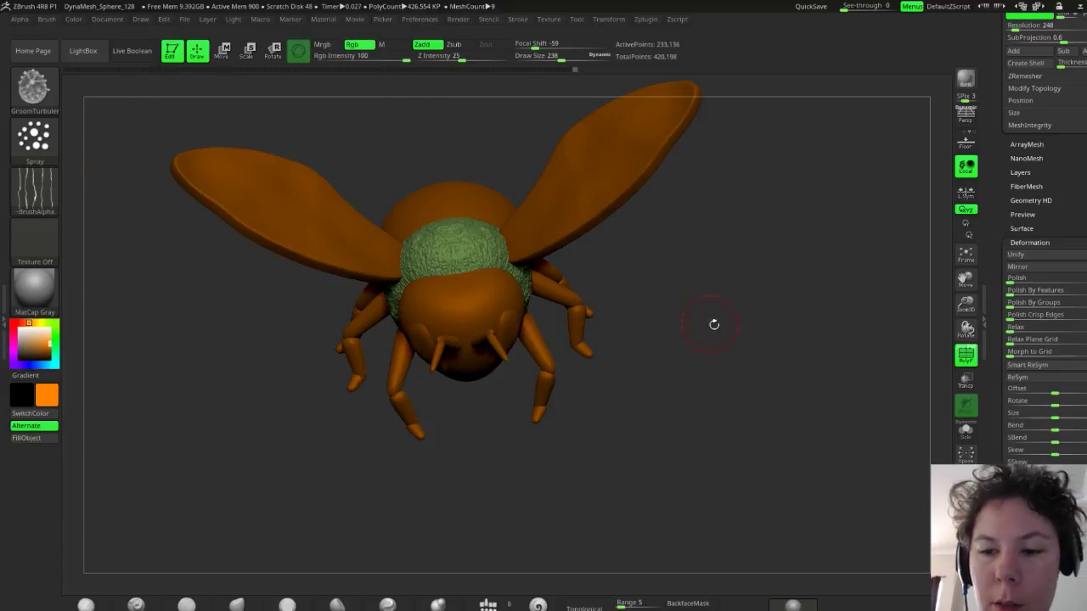
mouse_move(714, 325)
mouse_down()
mouse_move(680, 321)
mouse_move(711, 311)
mouse_up()
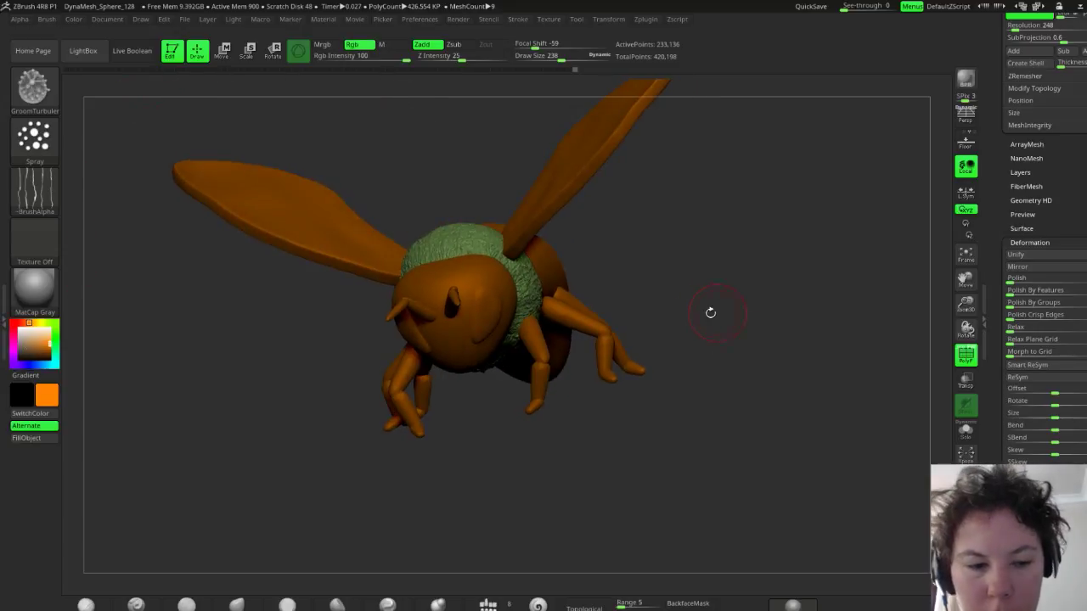
click(34, 323)
click(965, 355)
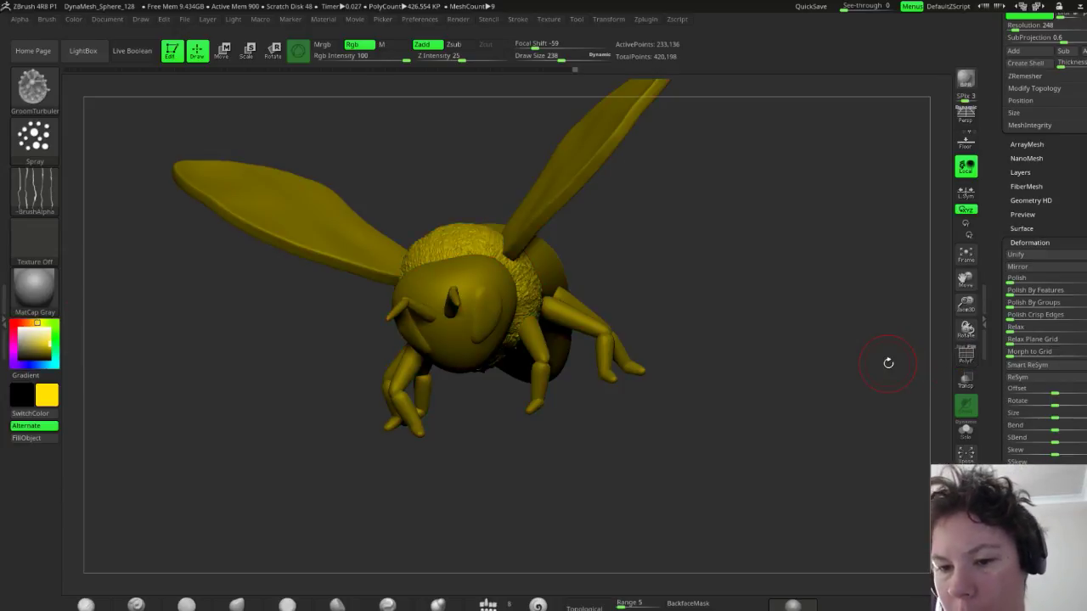
Fill the thorax with a saturated orange and reset the active colour to white
click(40, 346)
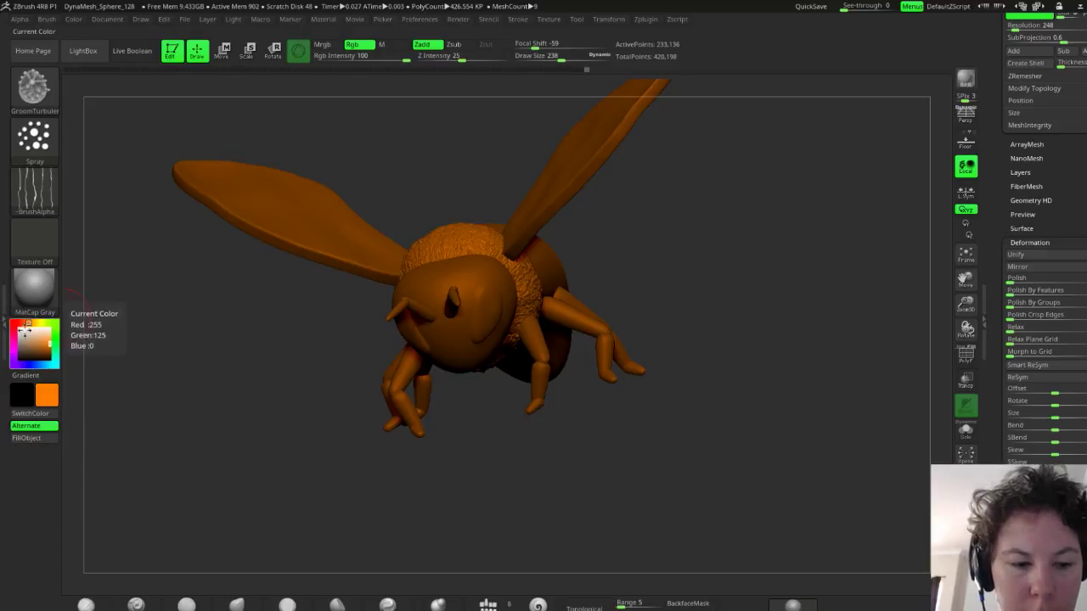
click(26, 327)
drag(883, 289, 755, 315)
drag(684, 367, 645, 334)
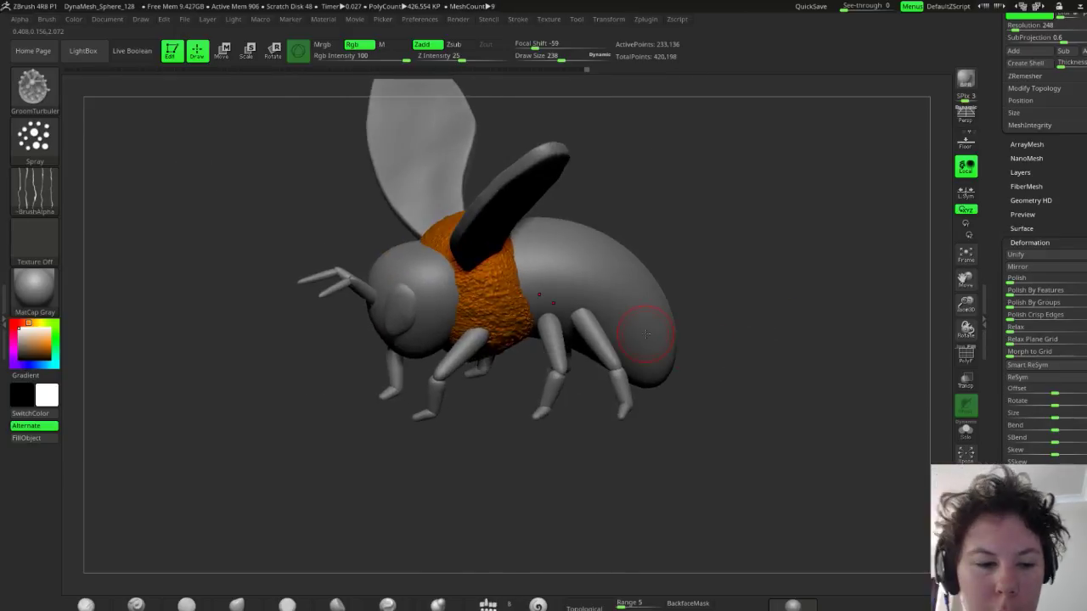
Refill the thorax with a more muted golden orange and set the active colour back to white
click(29, 323)
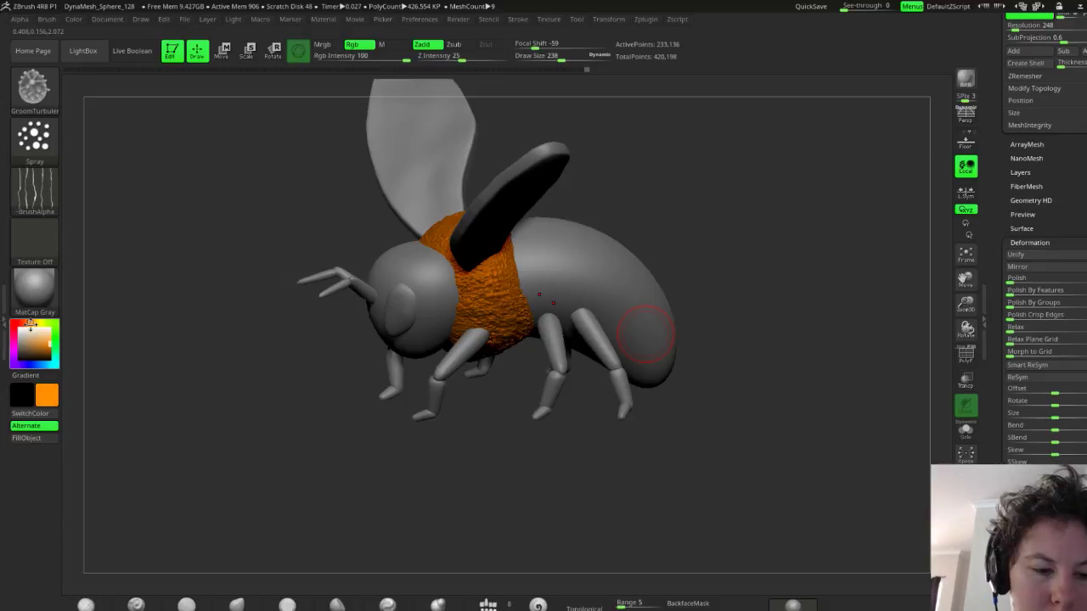
key(ctrl+f)
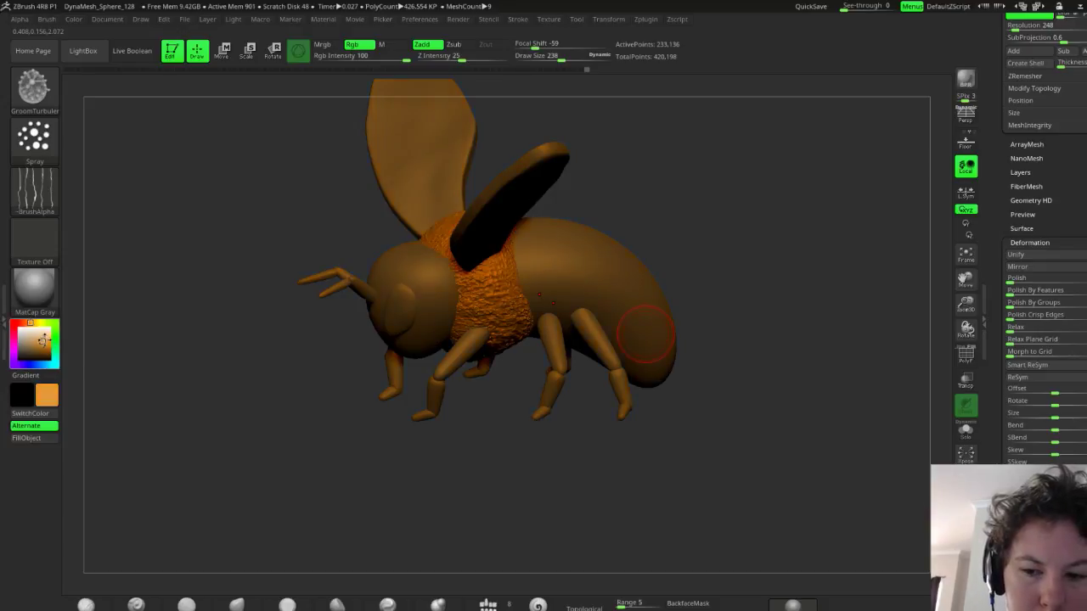
drag(42, 340, 40, 340)
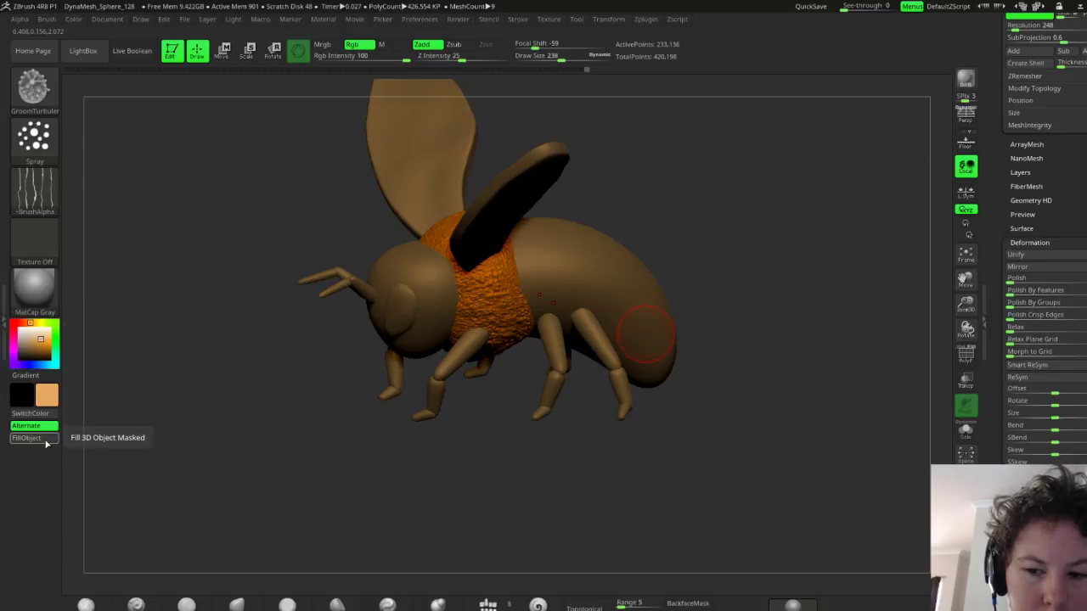
click(46, 442)
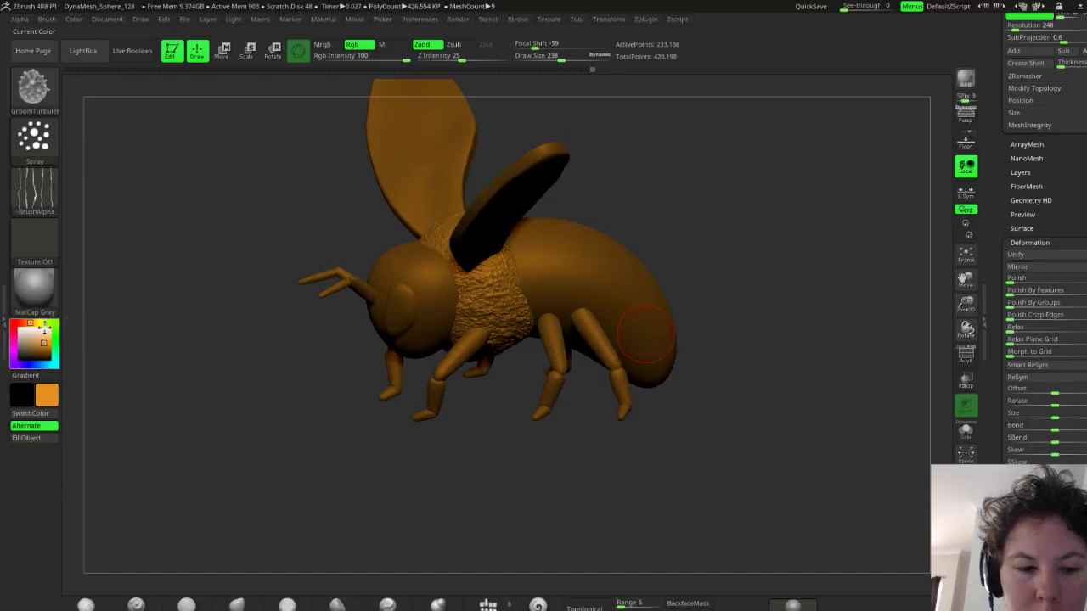
click(18, 326)
drag(726, 262, 771, 280)
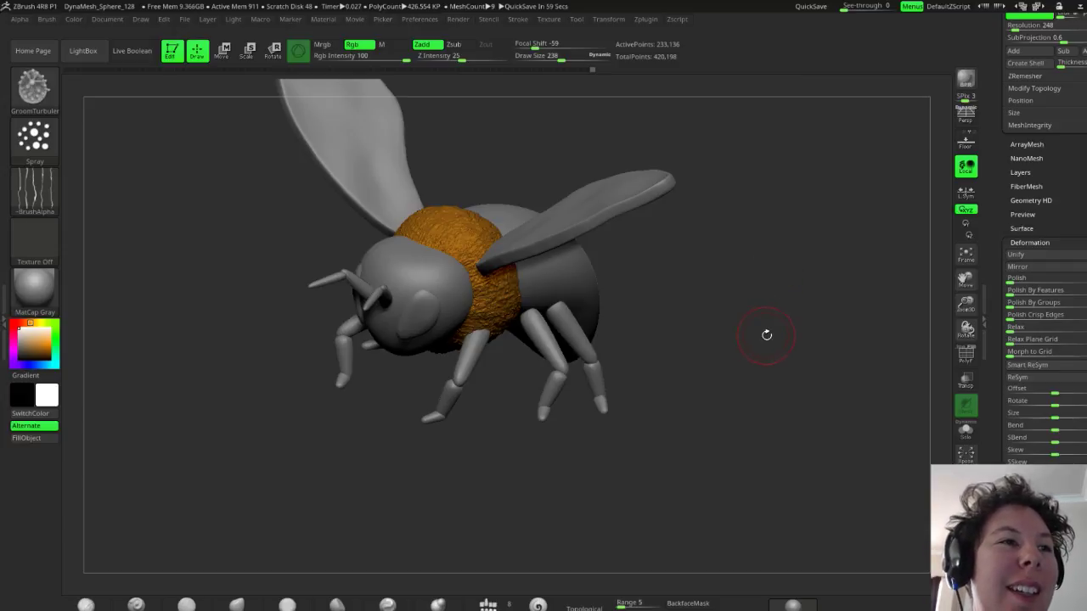
Examine the bee with its coloured, furry thorax from the front, sides and above
mouse_move(772, 338)
mouse_down()
mouse_move(728, 340)
mouse_move(768, 338)
mouse_move(721, 328)
mouse_move(739, 344)
mouse_move(757, 322)
mouse_up()
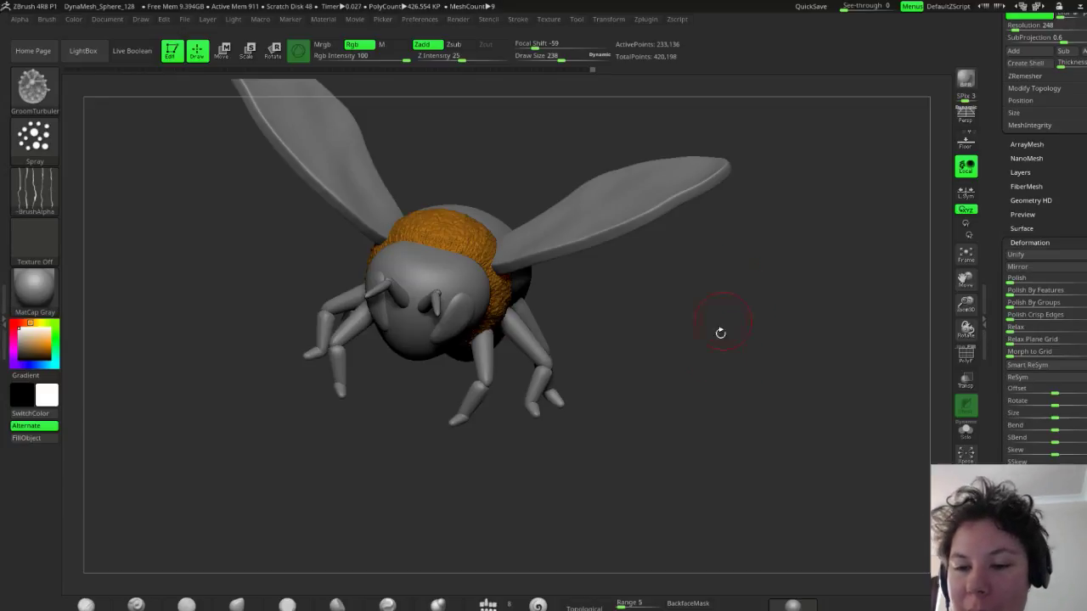
drag(720, 333, 745, 381)
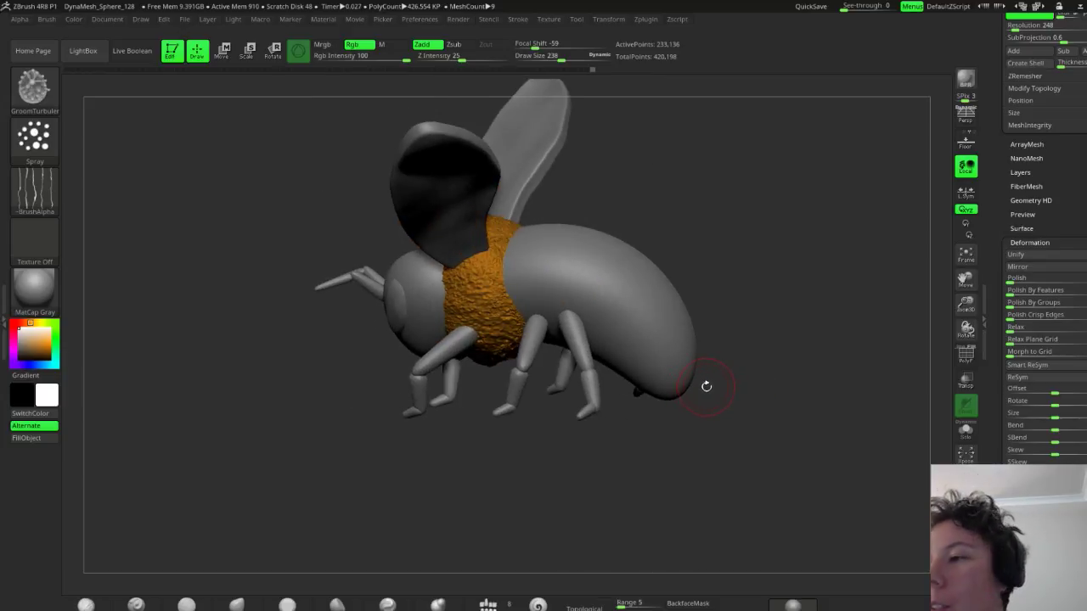
drag(706, 385, 754, 373)
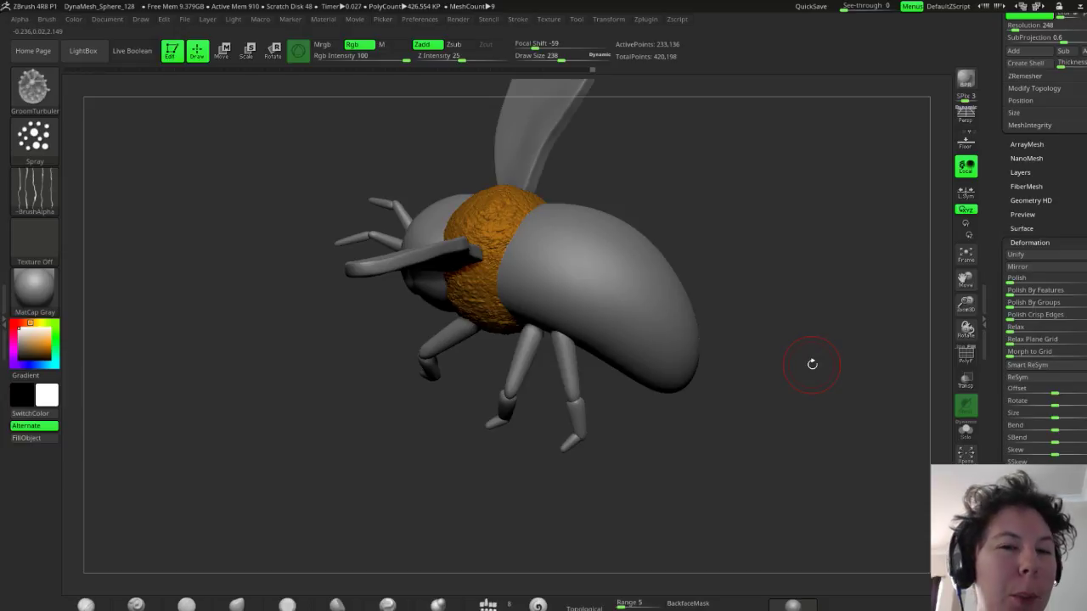
drag(760, 364, 781, 389)
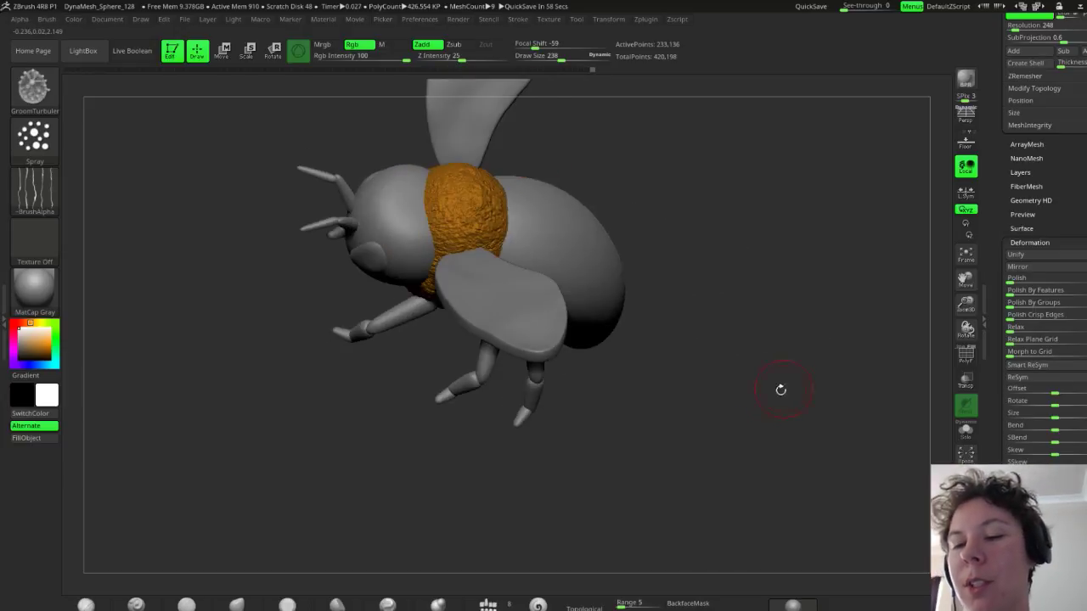
drag(695, 433, 708, 427)
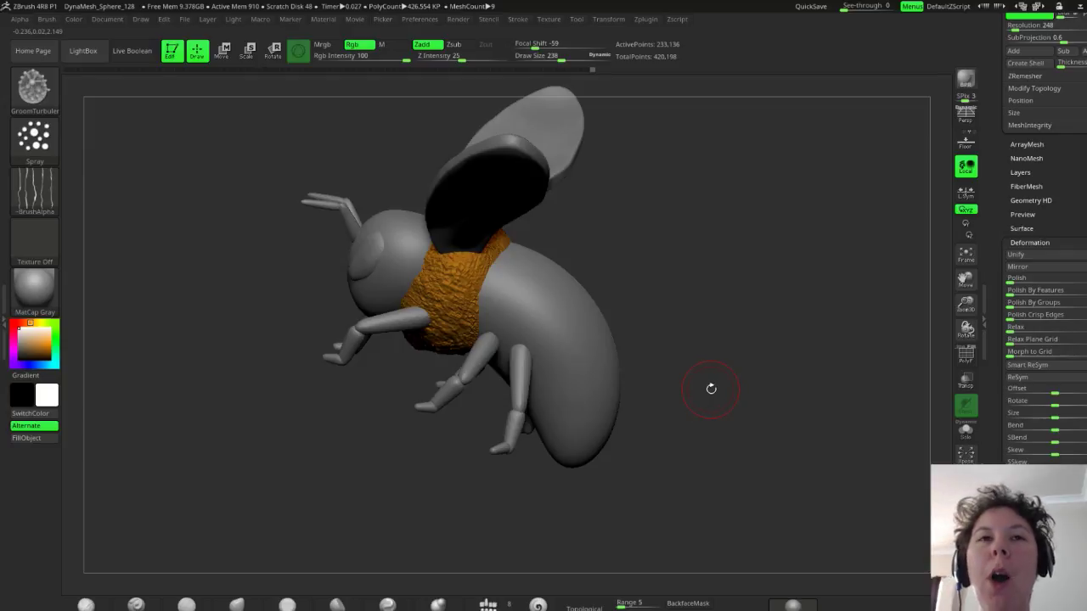
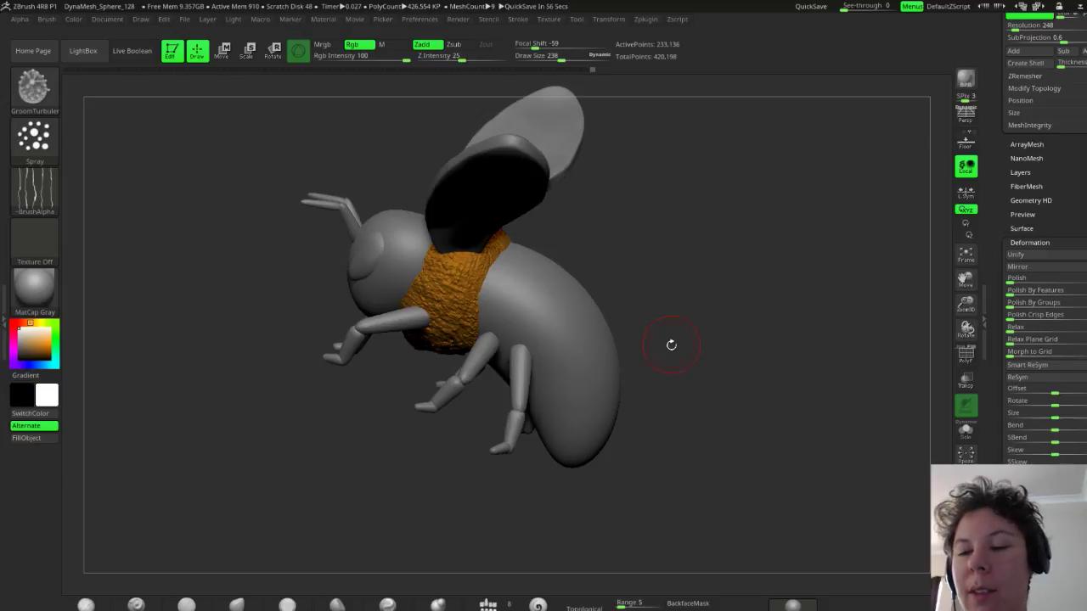
drag(699, 304, 696, 335)
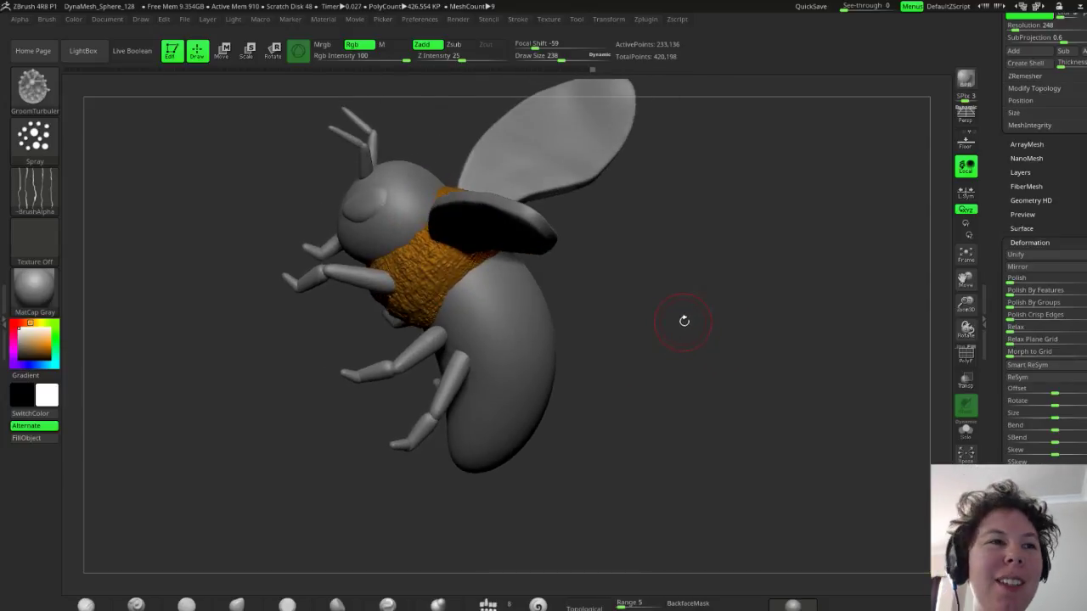
drag(660, 302, 657, 327)
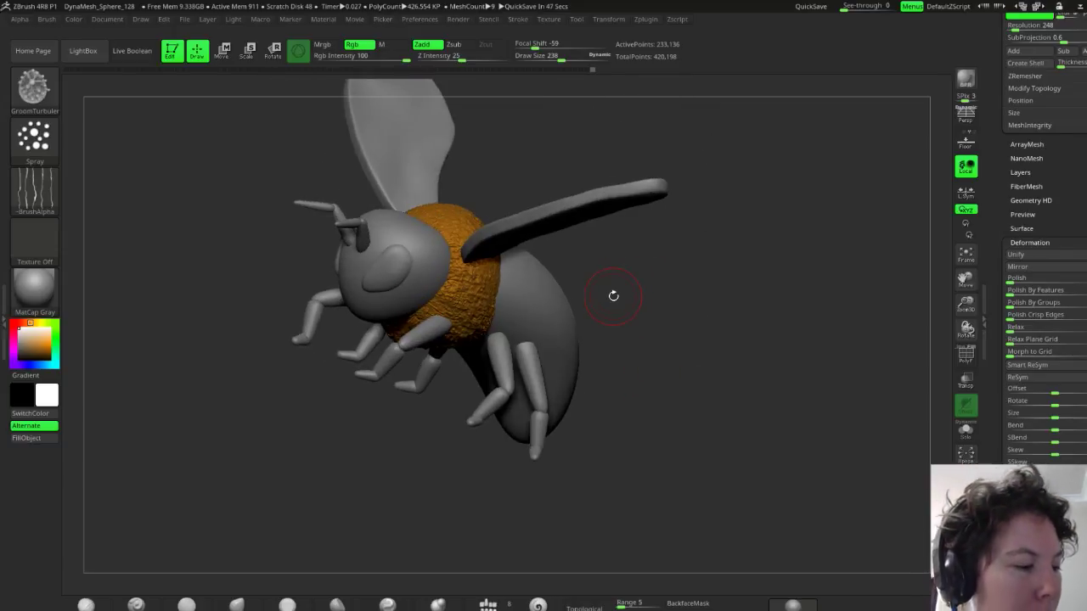
drag(656, 279, 482, 435)
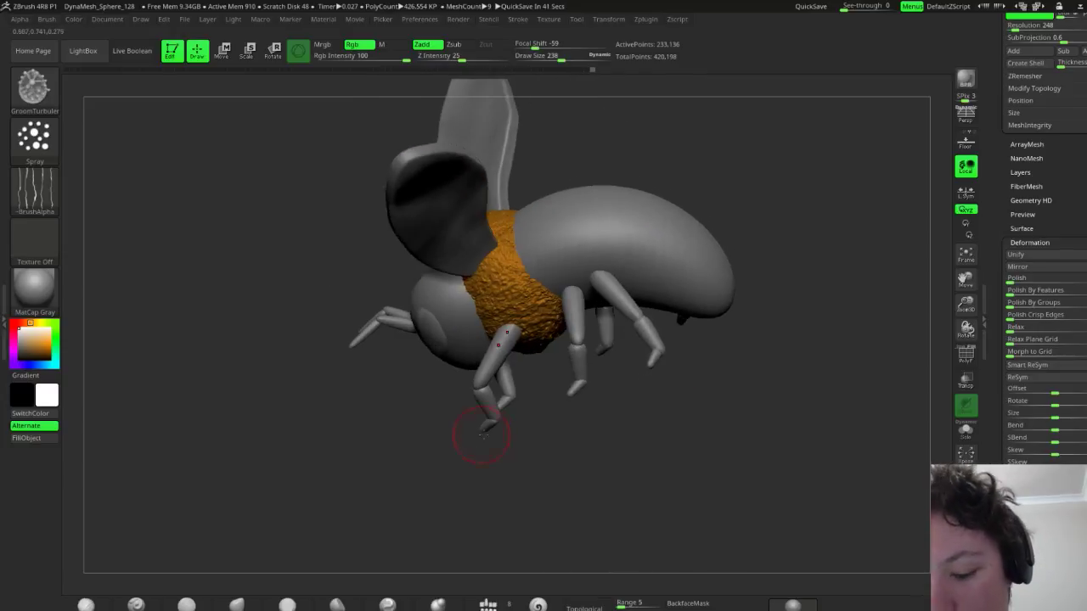
Switch to the DamStandard brush and reduce its Draw Size to 68 for detailing the thorax
key(b)
key(d)
key(s)
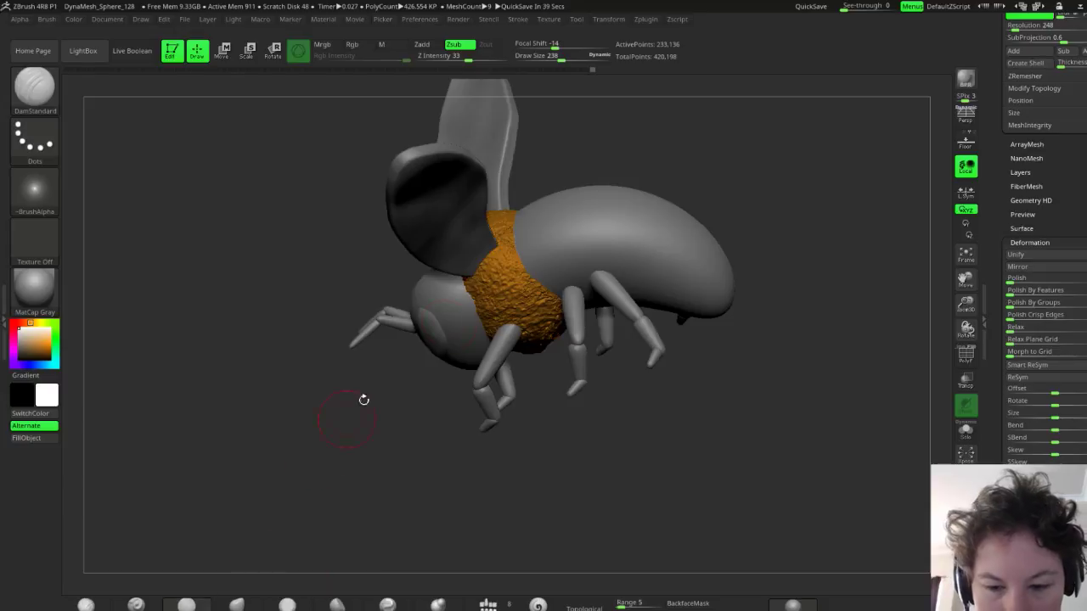
drag(362, 400, 696, 250)
scroll(705, 280, up, 5)
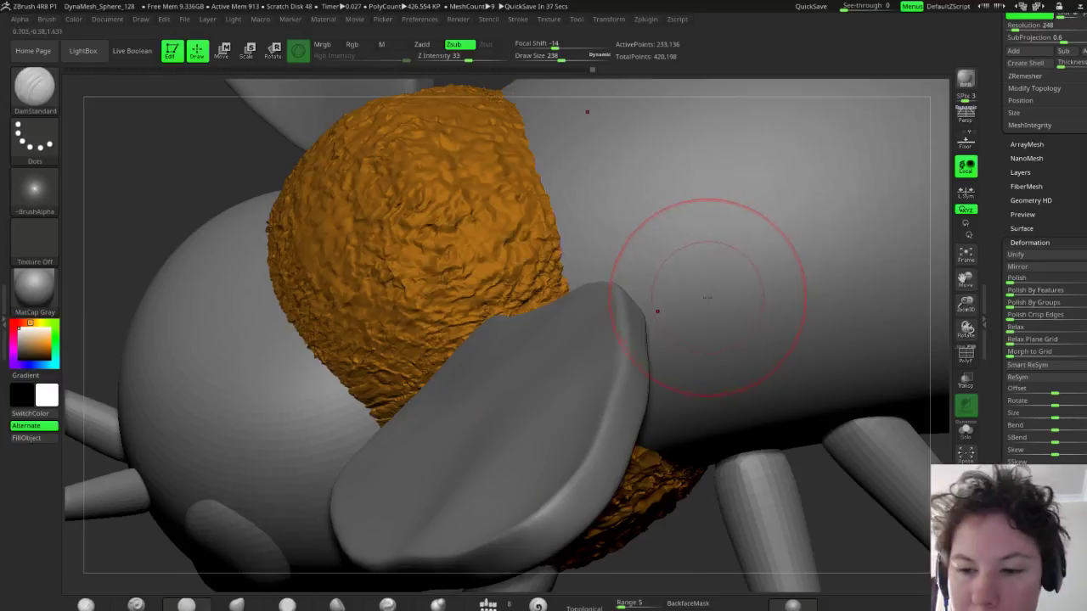
key(s)
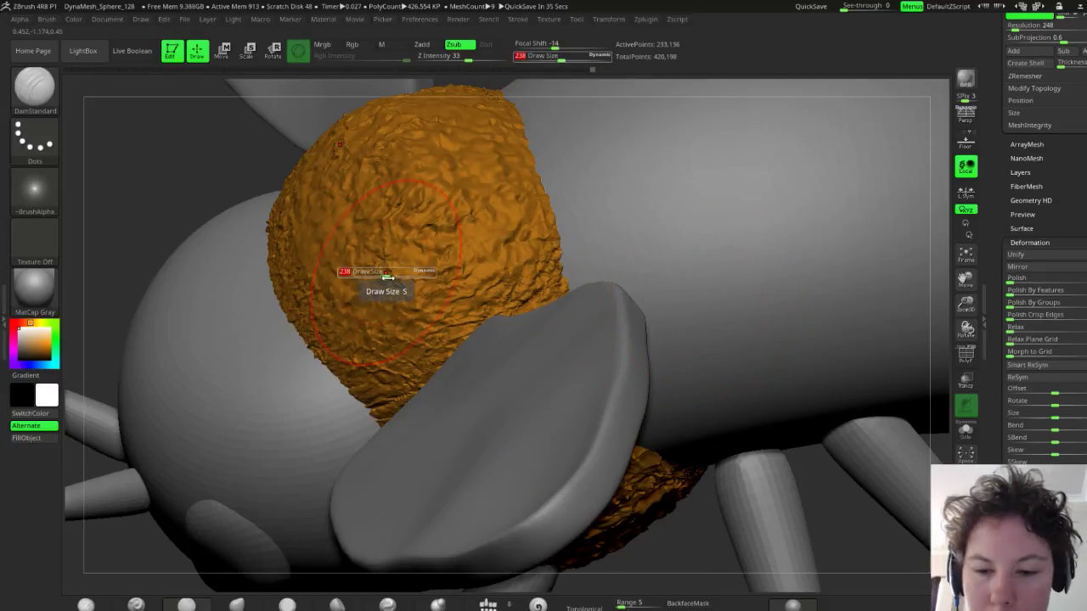
drag(386, 273, 356, 279)
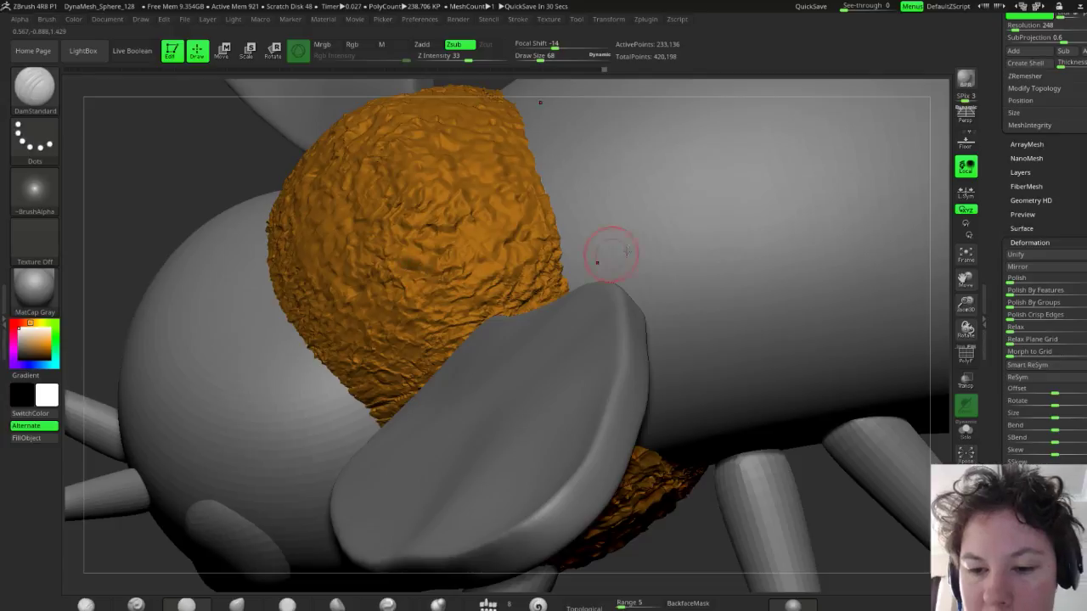
key(ctrl)
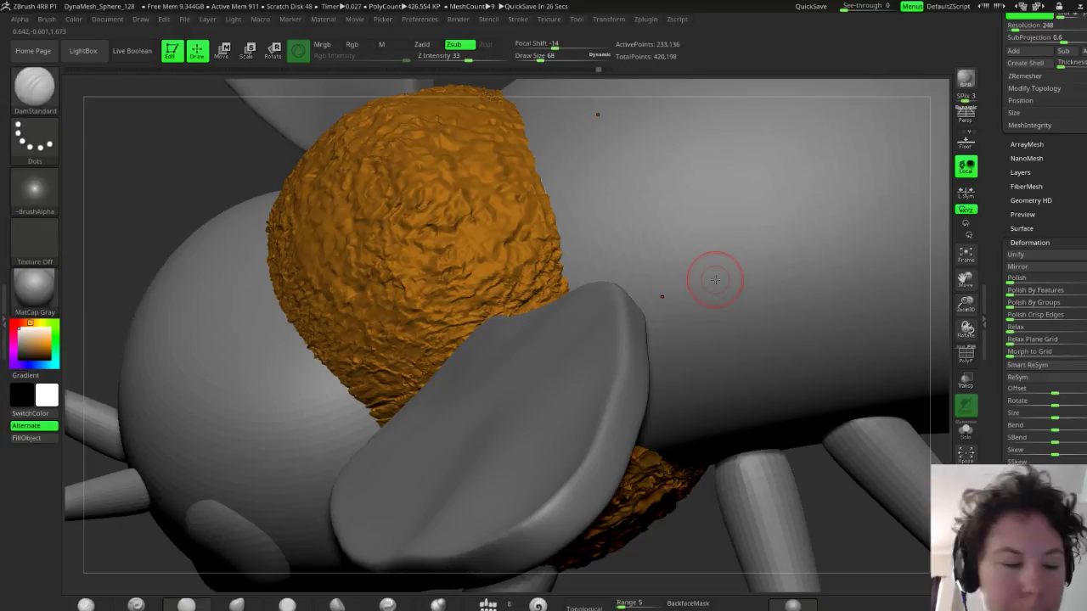
key(f)
drag(662, 326, 664, 432)
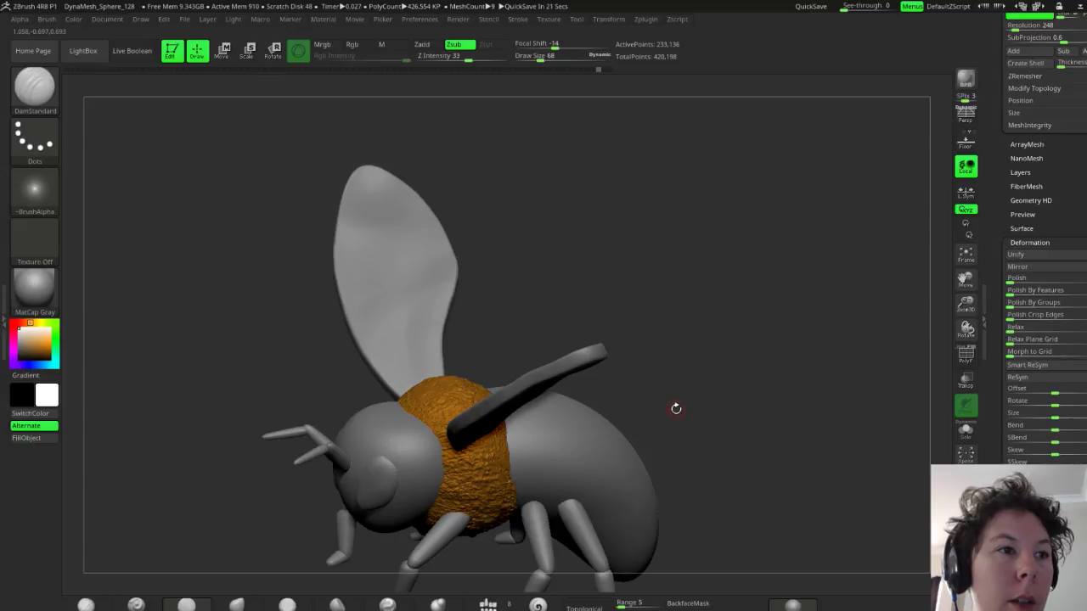
key(space)
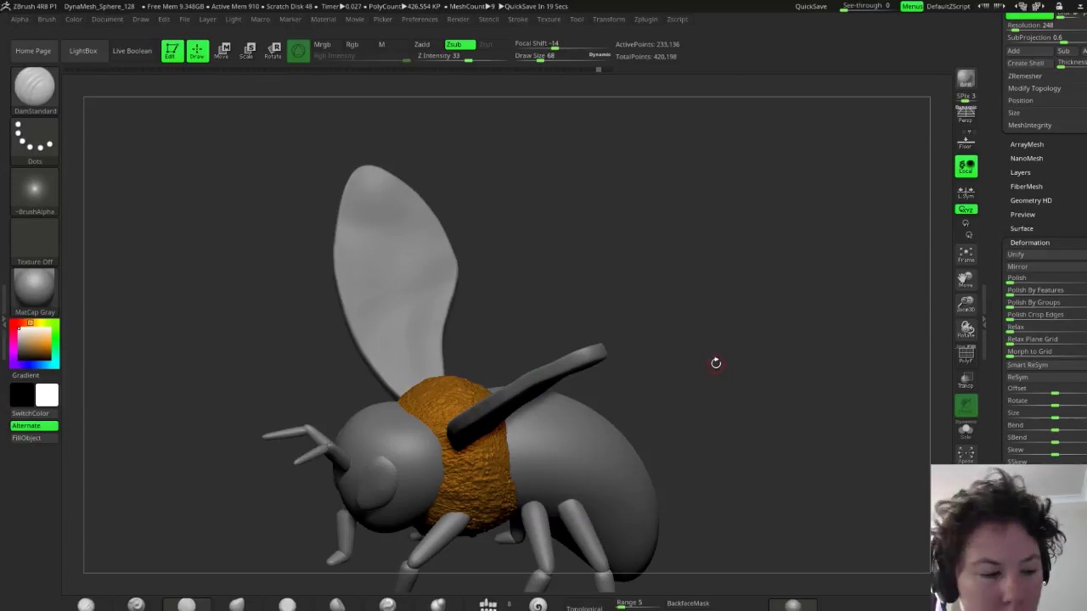
drag(713, 365, 702, 364)
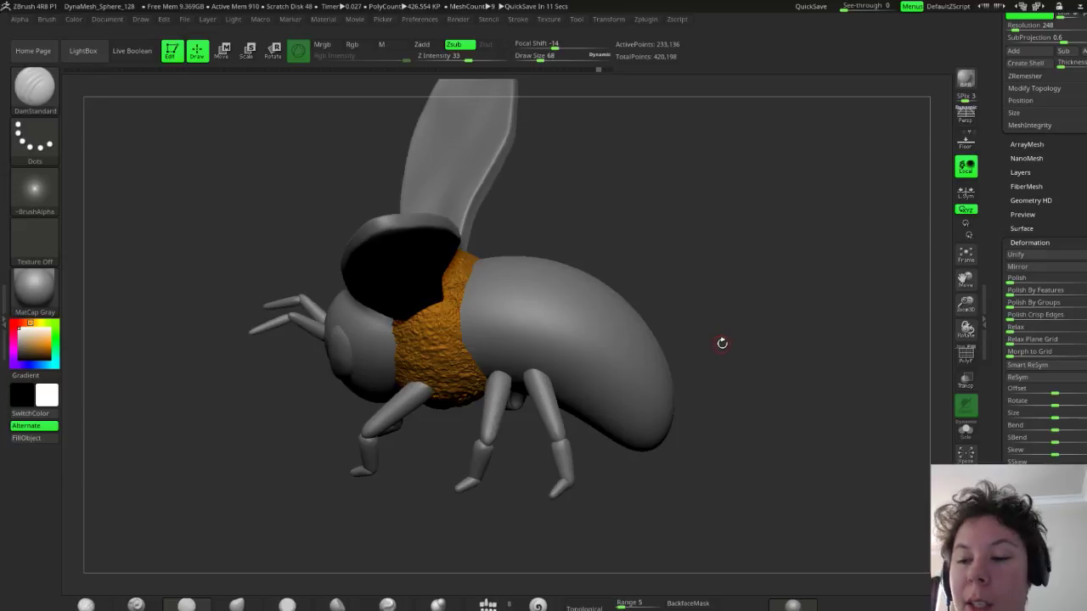
Make the bee's tail the active subtool and store a morph target for it
drag(722, 343, 681, 390)
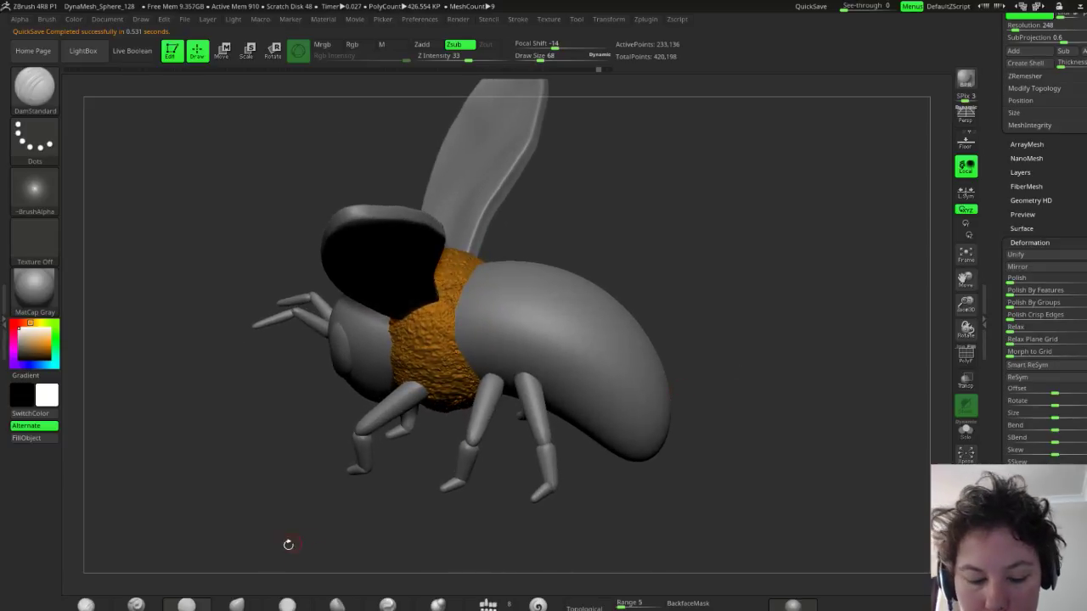
alt+click(625, 348)
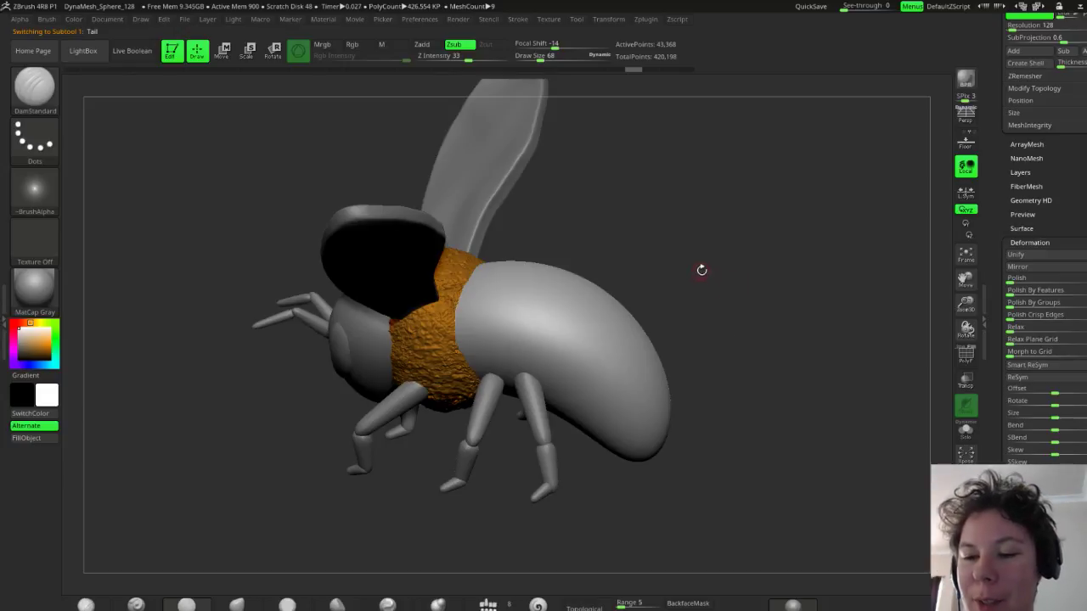
drag(702, 270, 695, 338)
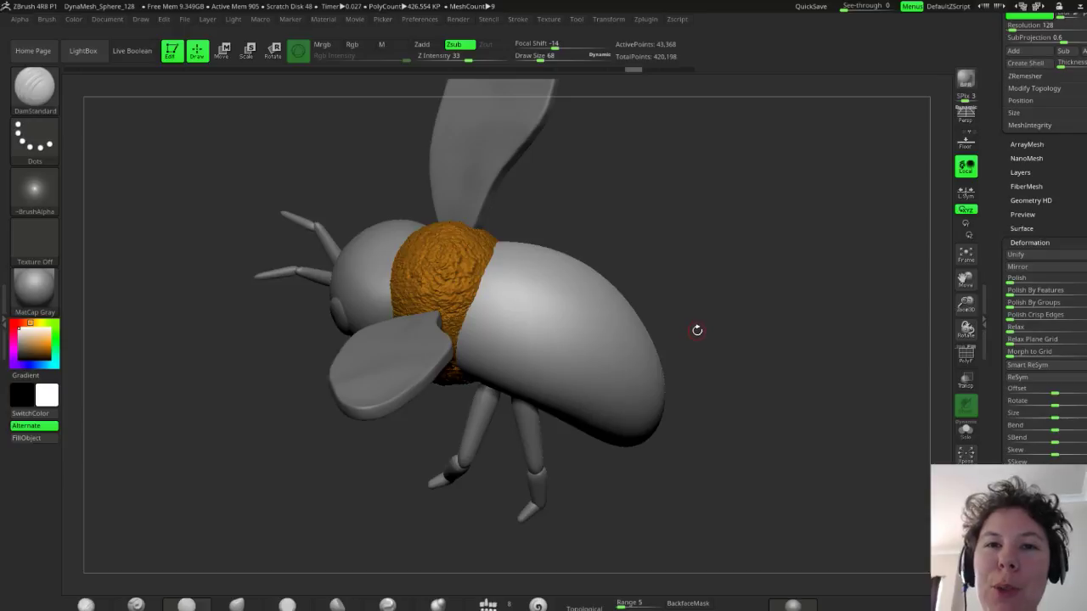
drag(714, 298, 697, 345)
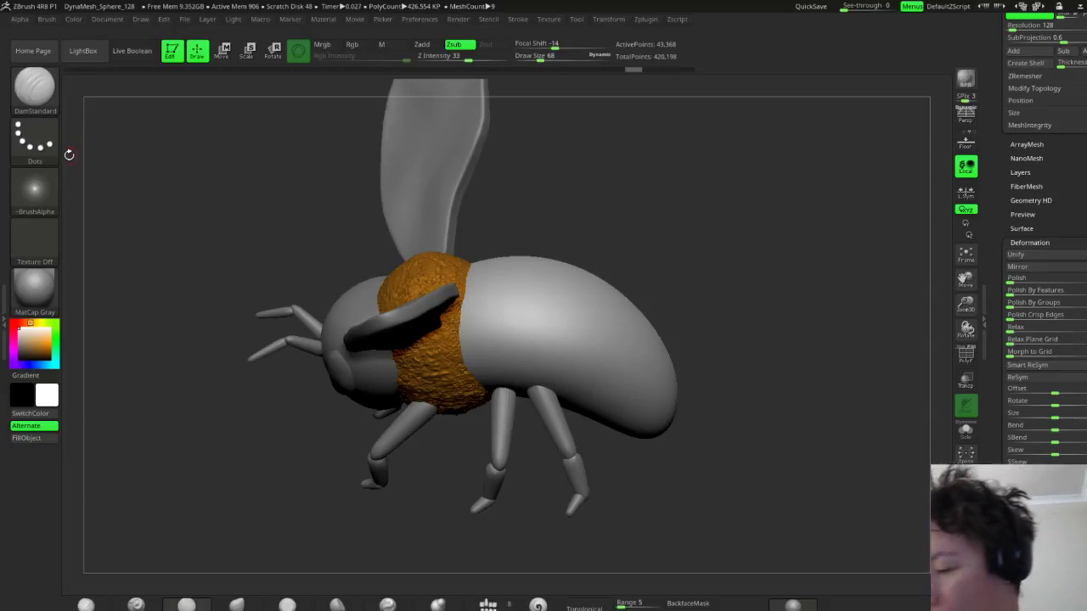
click(1030, 242)
click(1035, 286)
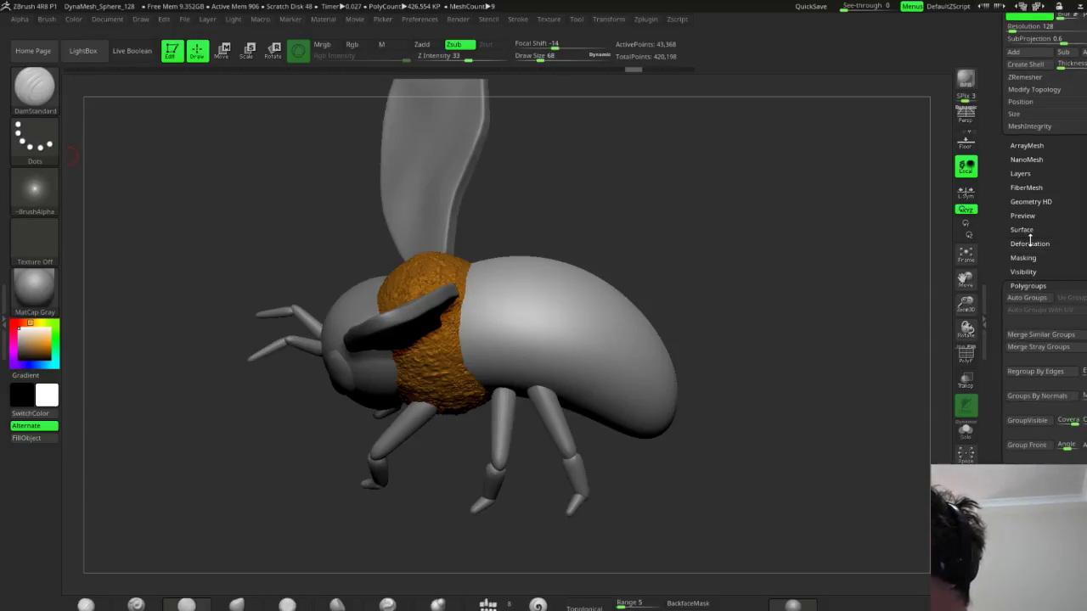
click(1040, 287)
click(1038, 315)
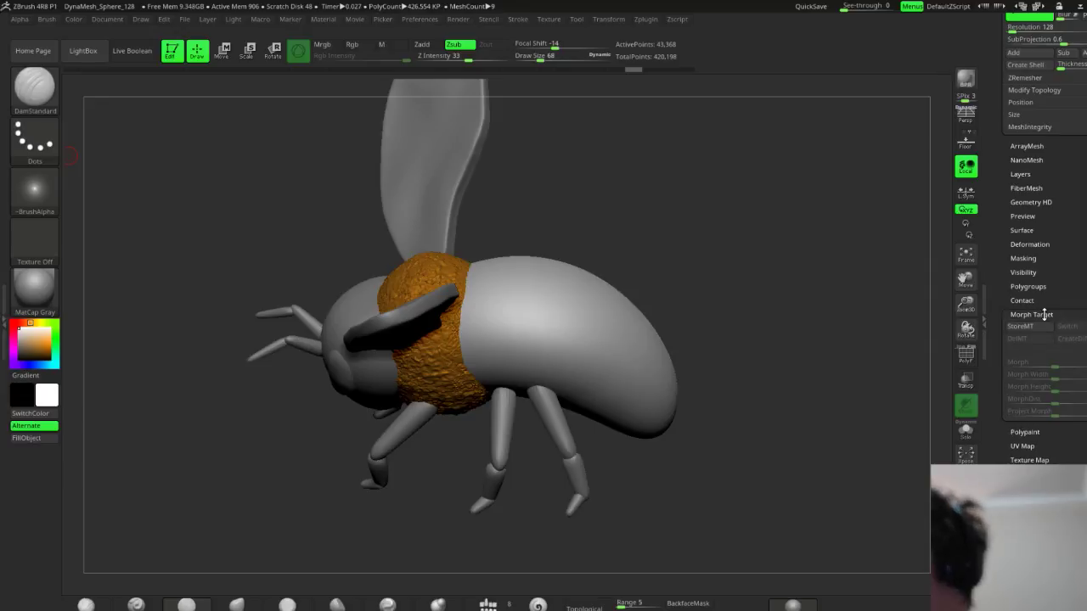
click(1029, 327)
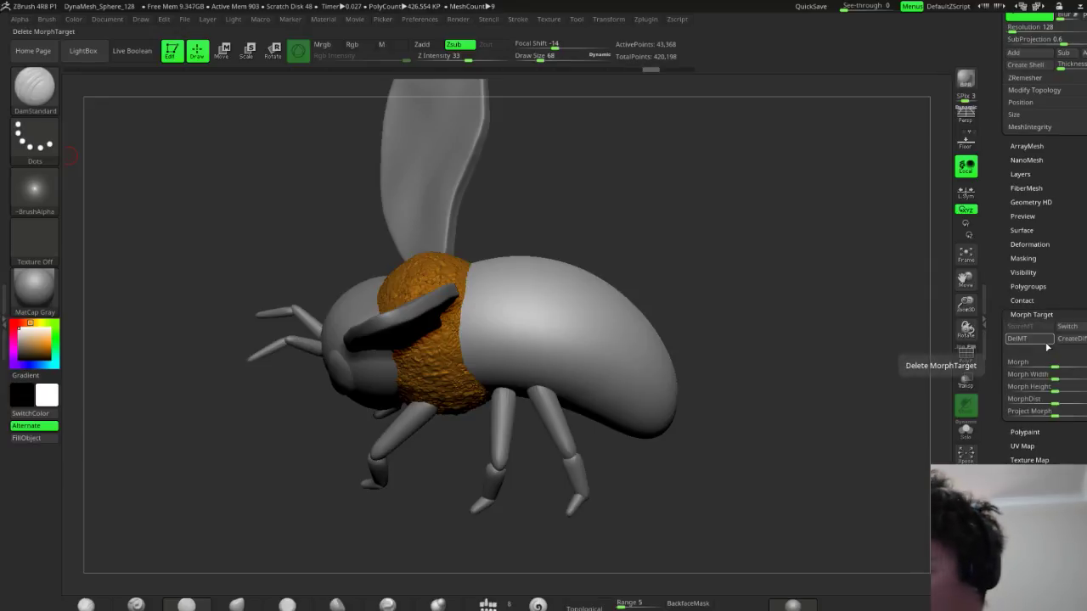
Switch to the Chisel brush with BrushTip 7 and lower its Z Intensity to 35
click(53, 95)
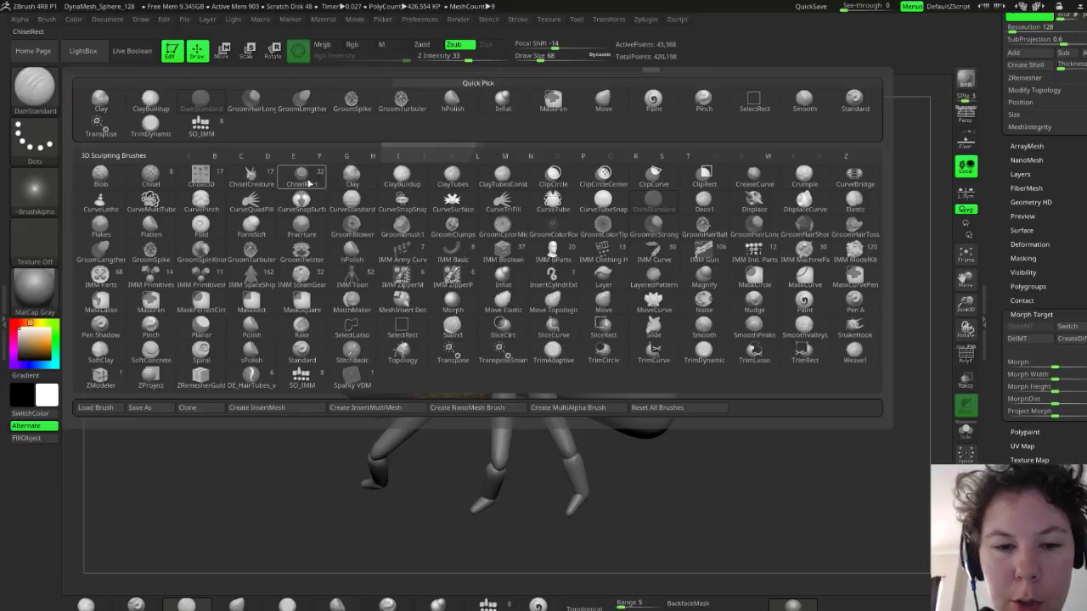
click(151, 179)
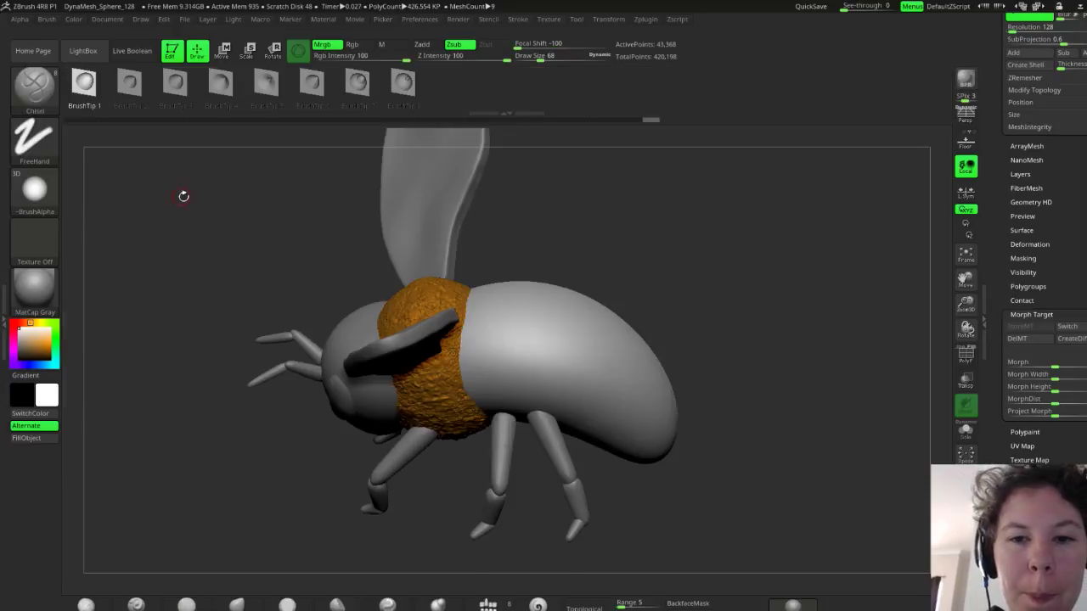
click(357, 82)
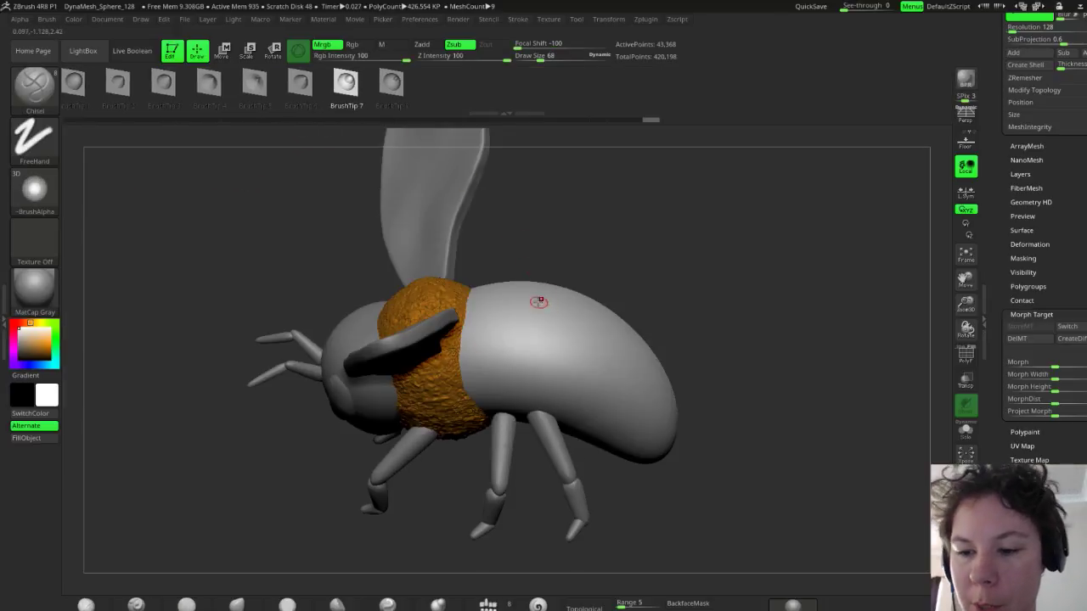
drag(508, 59, 470, 60)
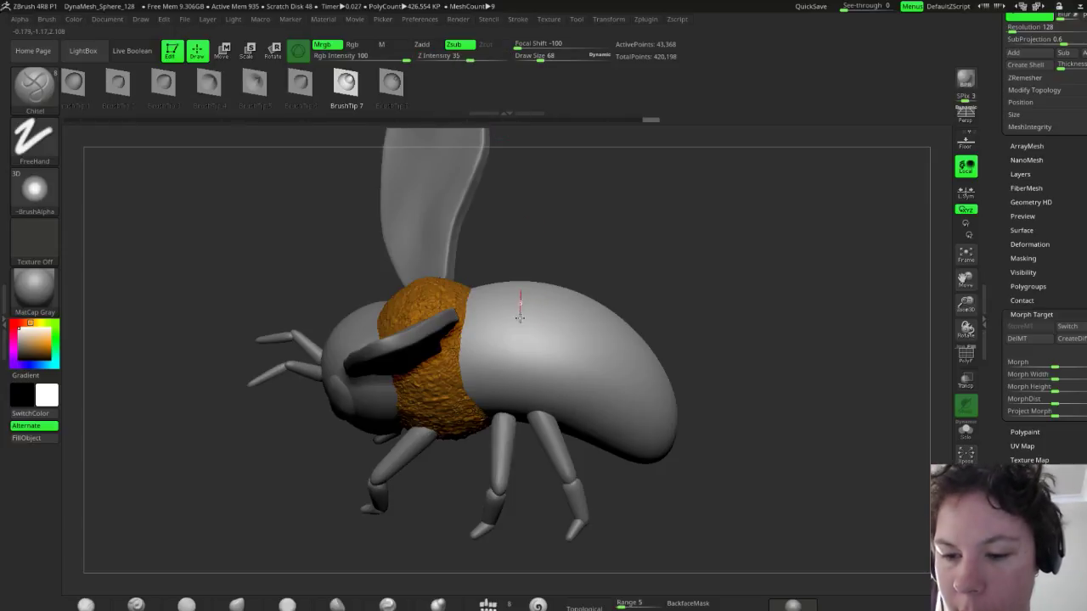
Set the Chisel brush's LazyRadius to 15
drag(563, 322, 648, 306)
key(ctrl)
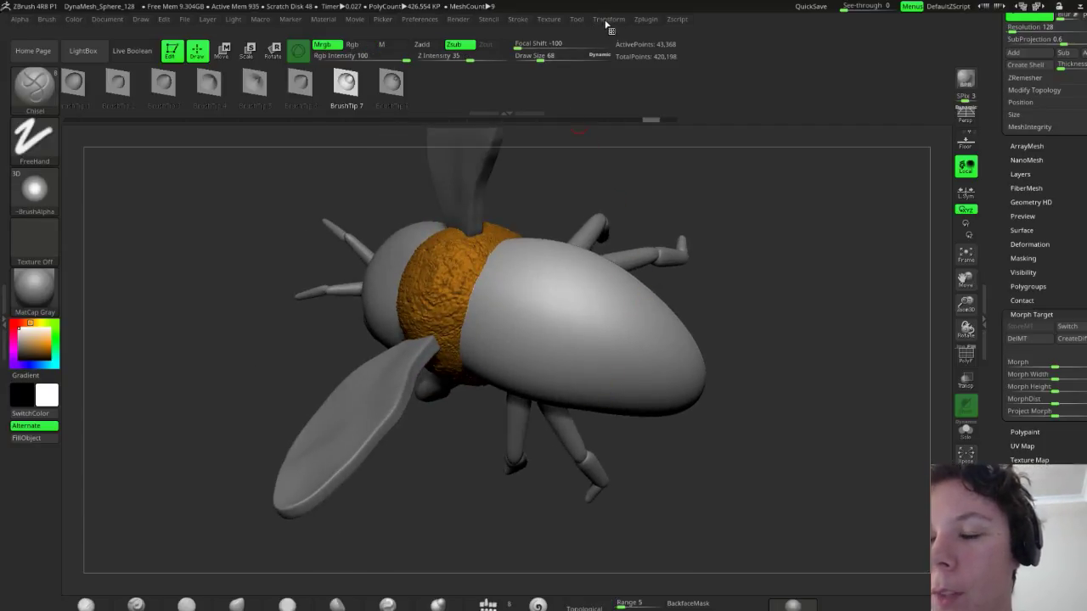
click(518, 19)
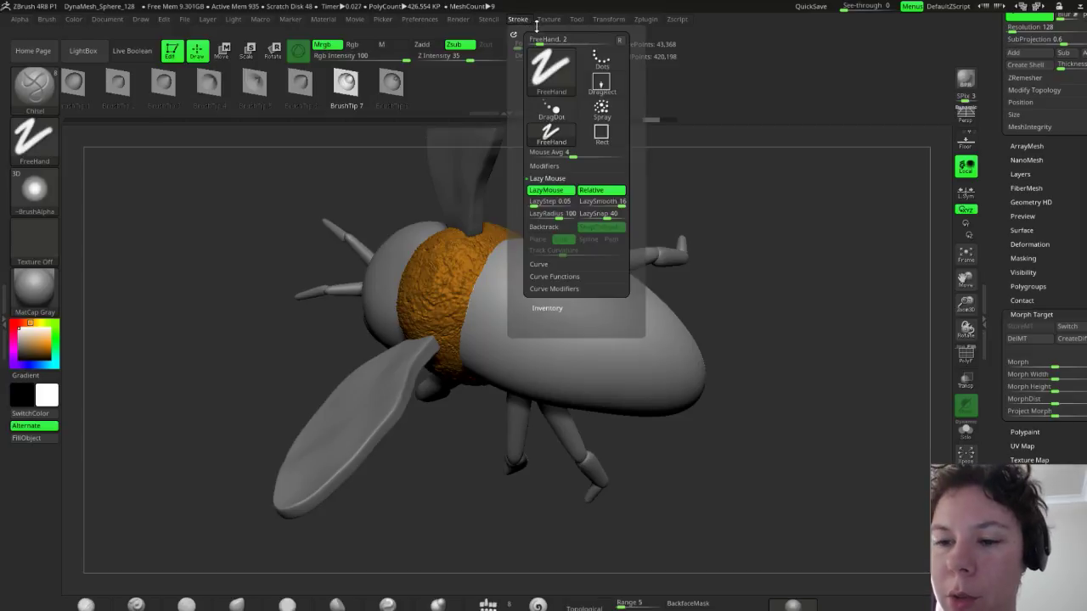
drag(560, 220, 546, 219)
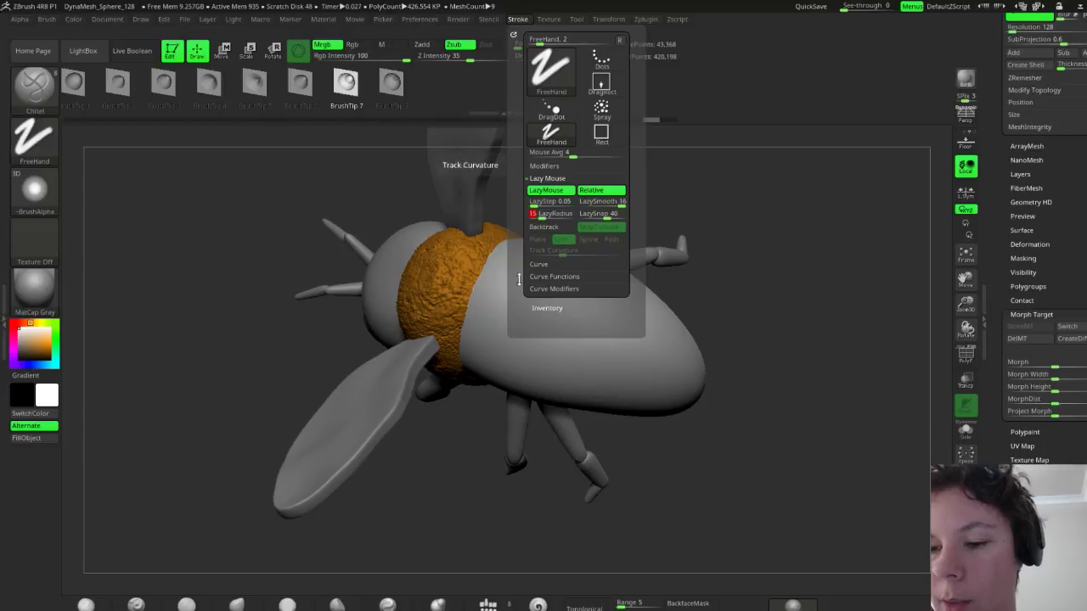
key(ctrl)
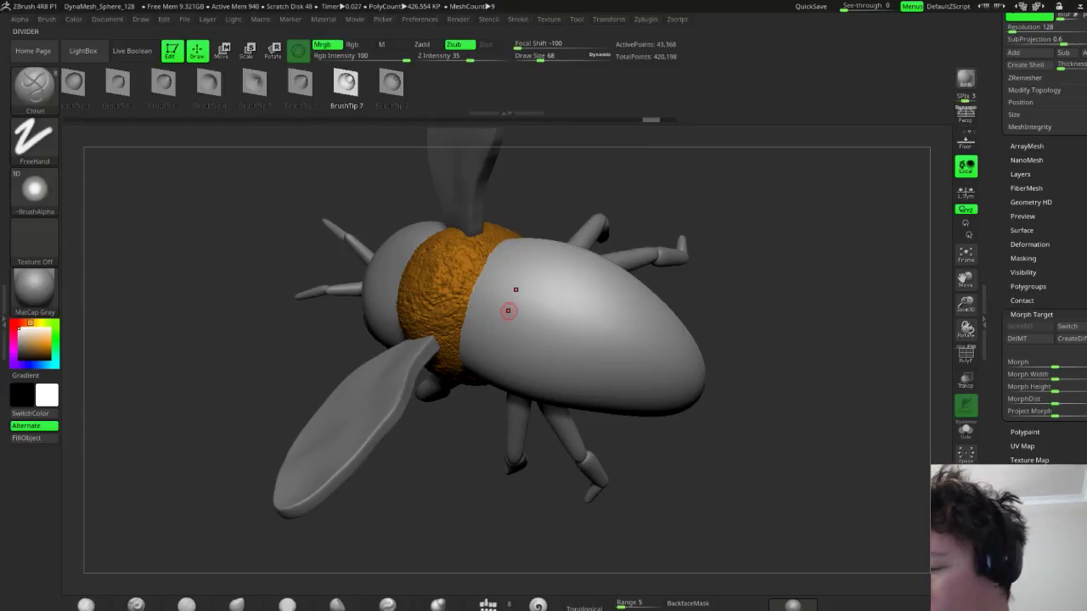
Remesh the tail with DynaMesh at resolution 128 and again at resolution 272
scroll(1009, 114, up, 5)
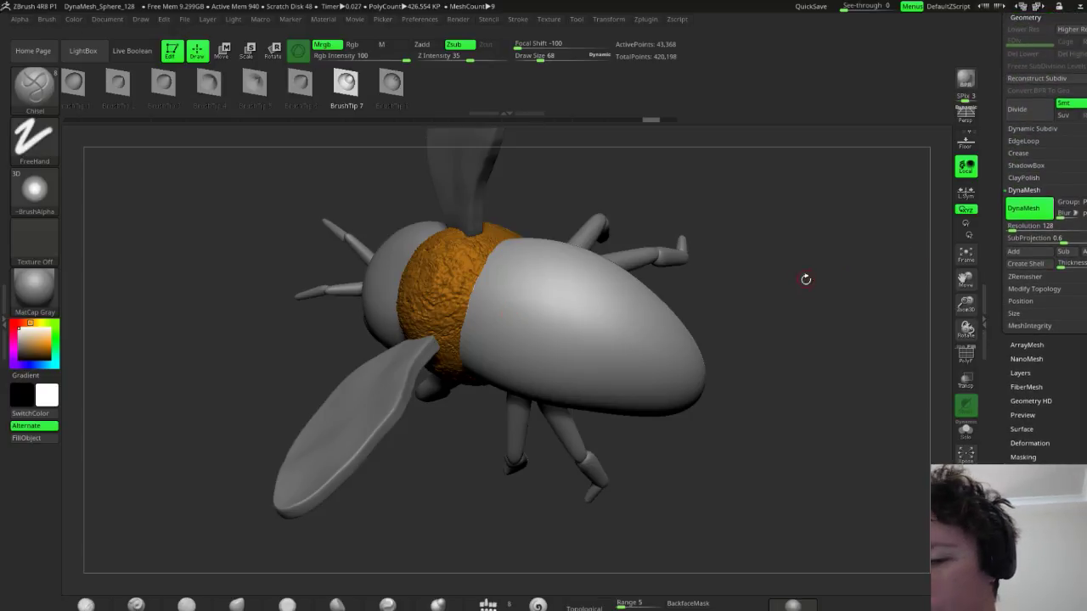
ctrl+drag(802, 303, 828, 350)
drag(786, 416, 805, 366)
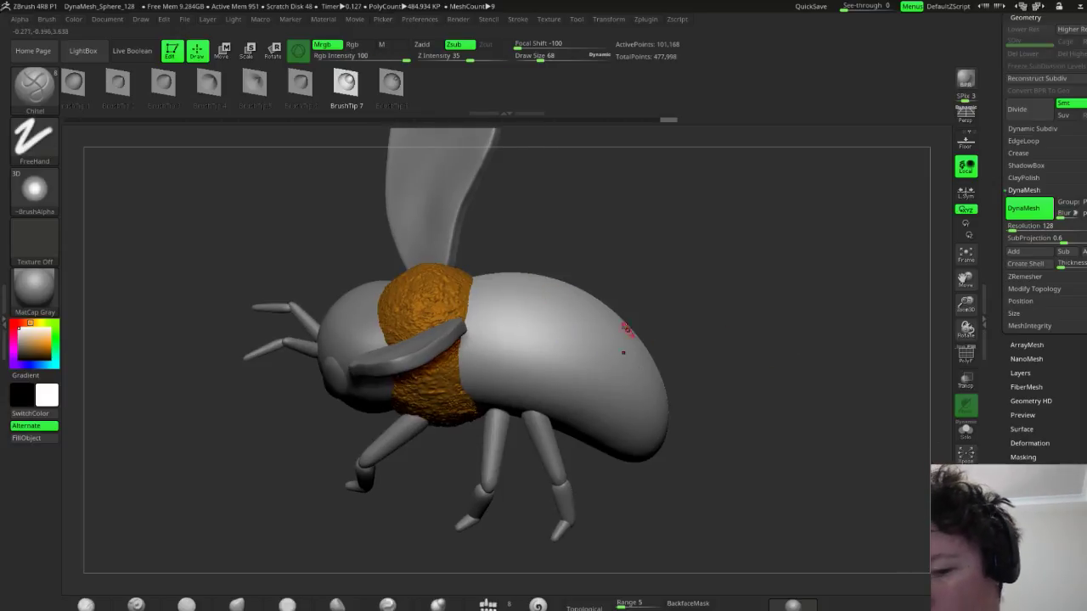
click(1013, 228)
text(272)
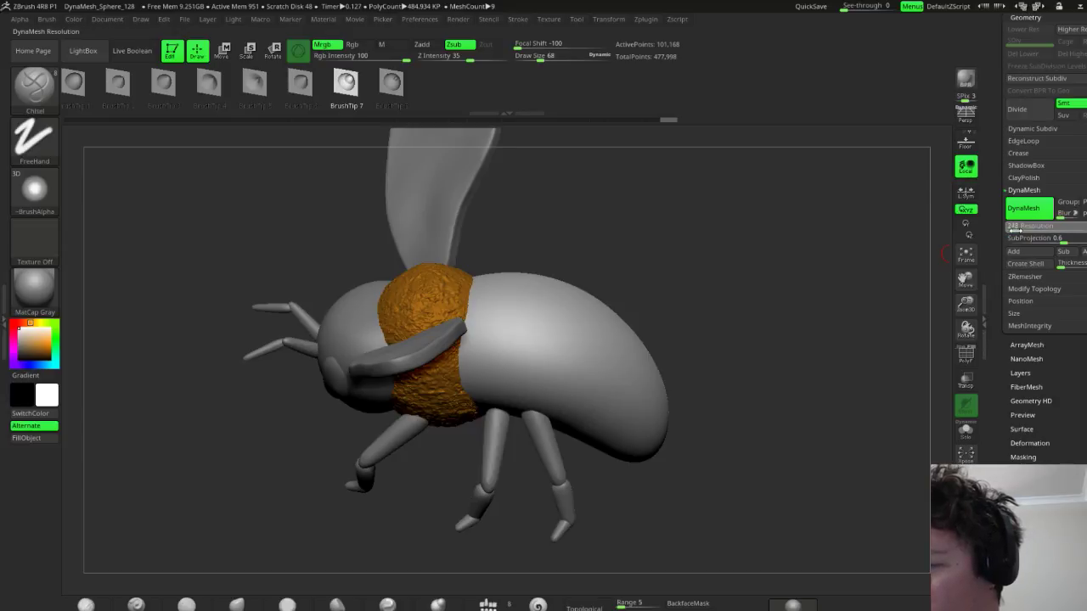
key(Return)
key(ctrl)
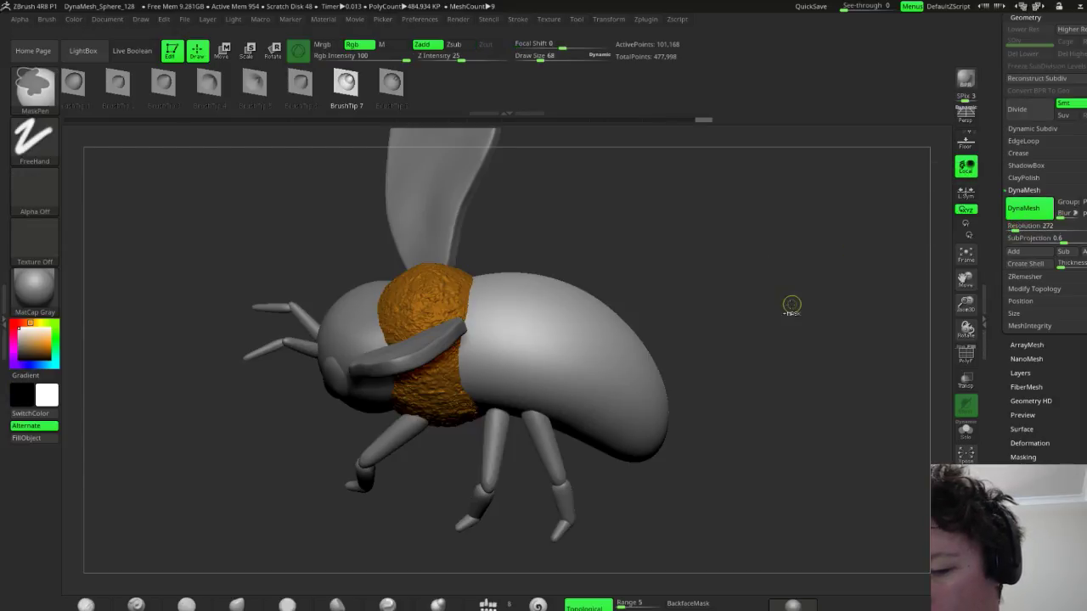
key(shift)
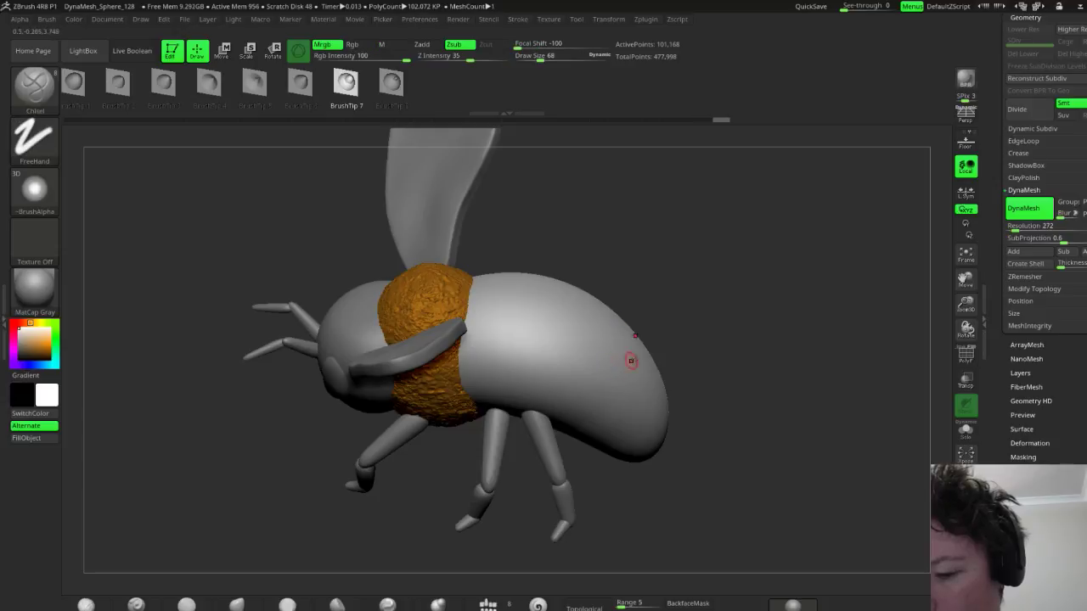
key(ctrl)
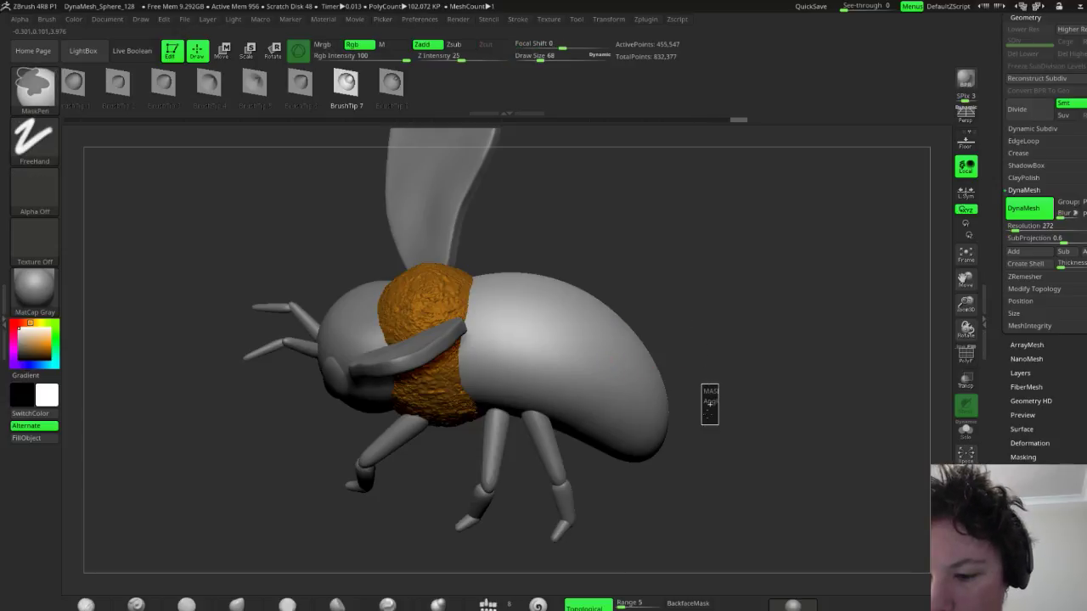
Turn on the PolyFrame display to check the density of the remeshed tail
click(966, 354)
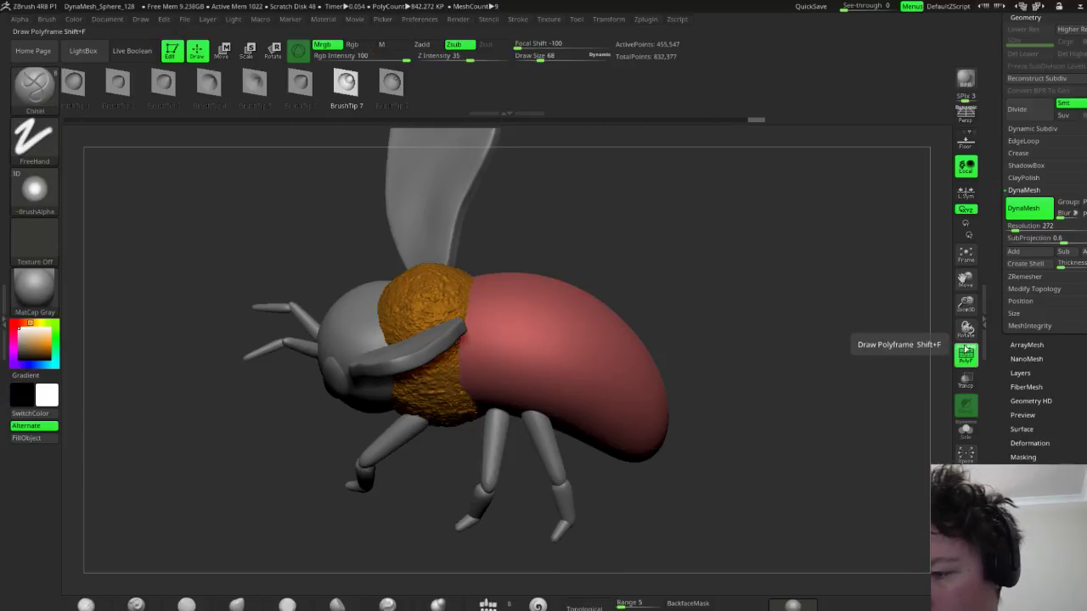
click(966, 353)
click(965, 353)
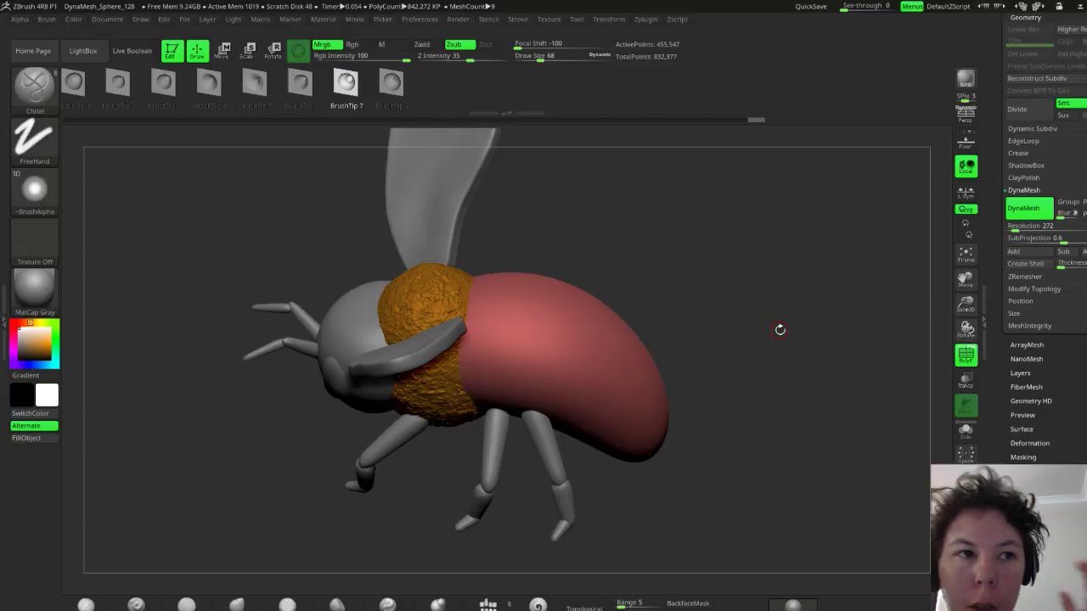
drag(704, 272, 709, 389)
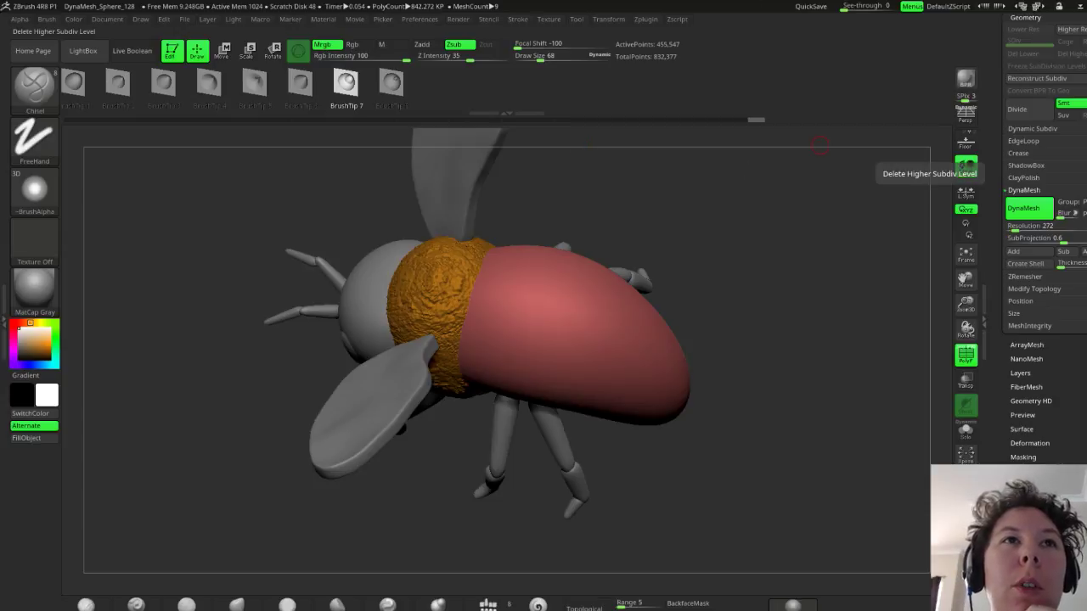
Switch to the browser and examine the Google image results for bees as reference for the abdomen segments and stripes
key(alt+Tab)
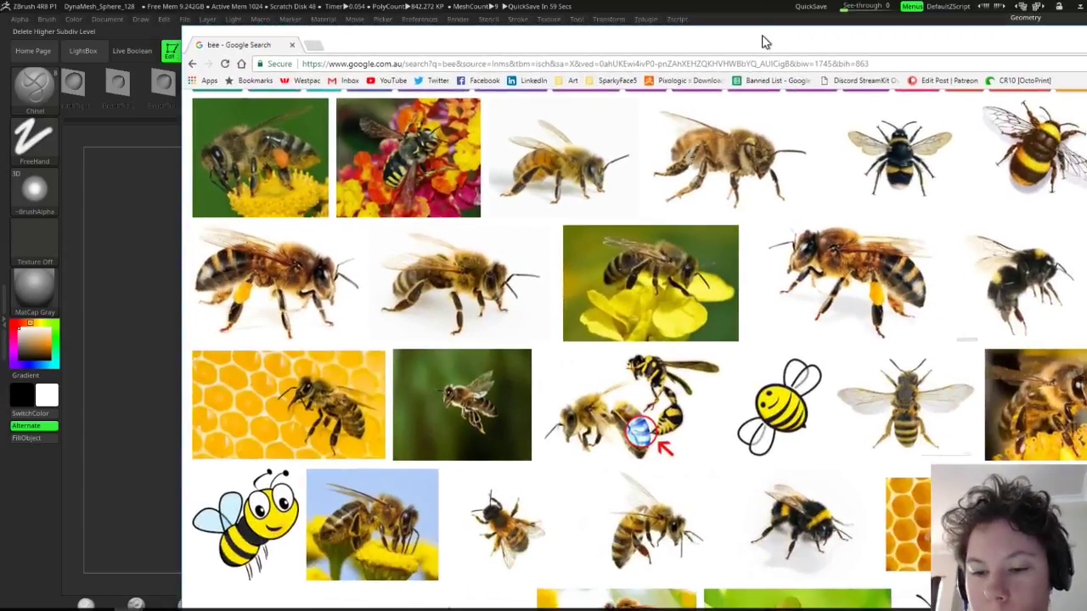
drag(743, 49, 594, 1)
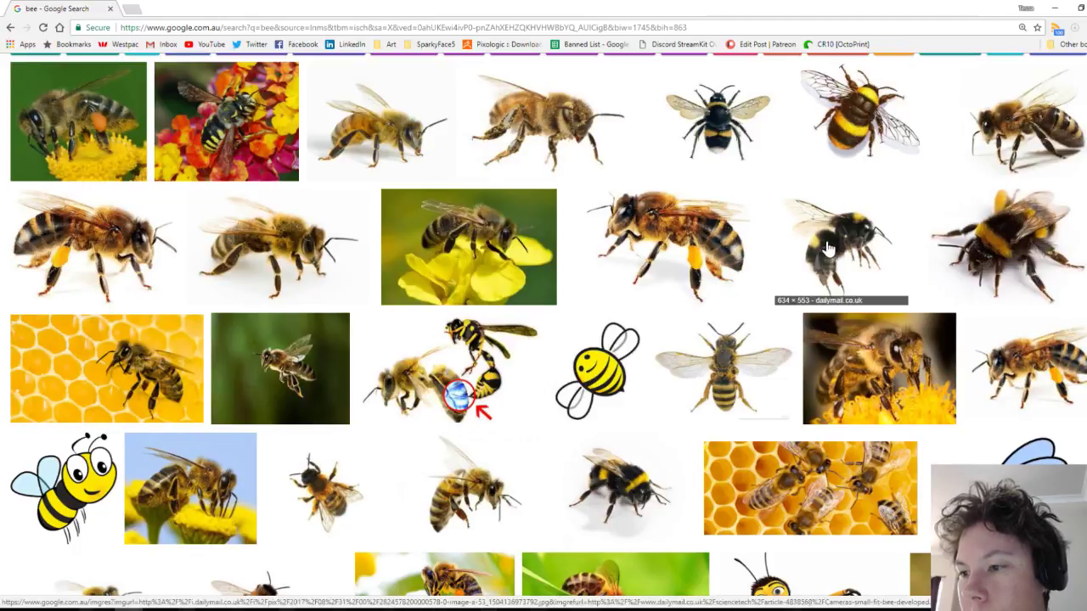
scroll(712, 336, down, 3)
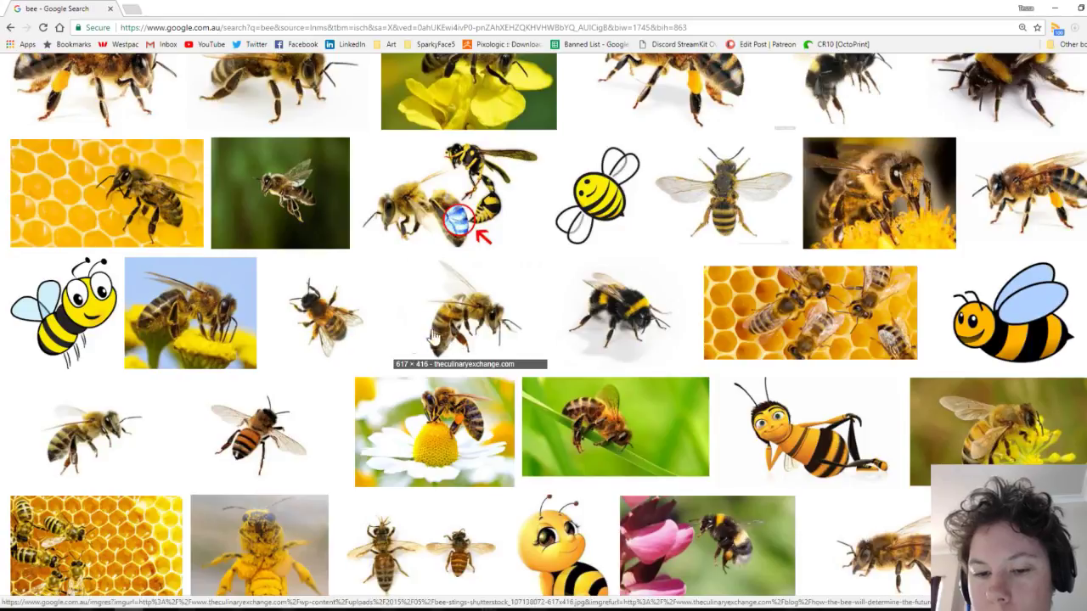
scroll(314, 364, down, 1)
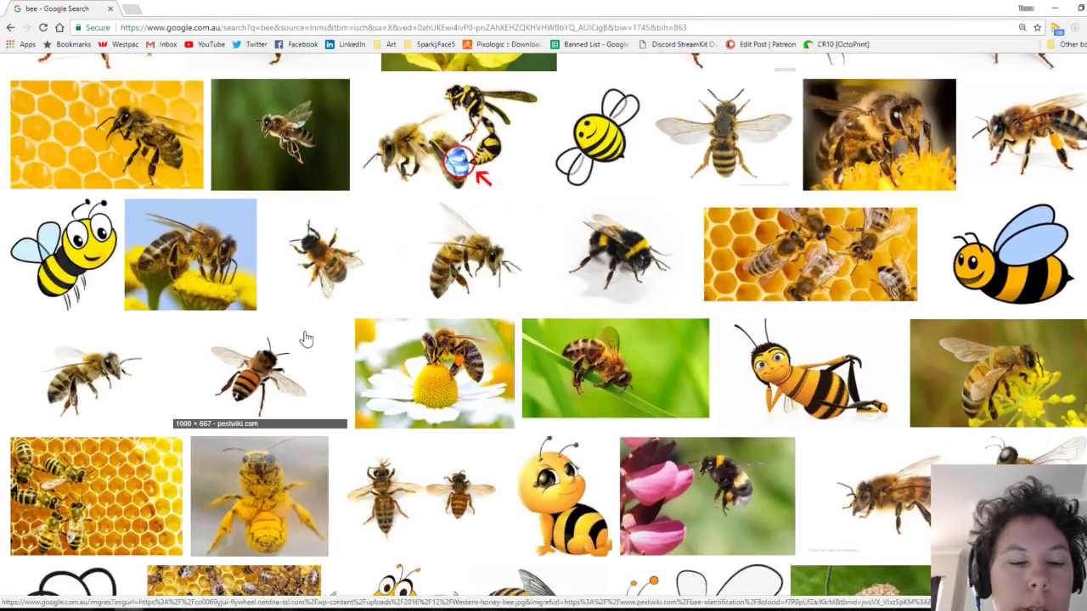
scroll(305, 340, down, 2)
scroll(319, 361, down, 1)
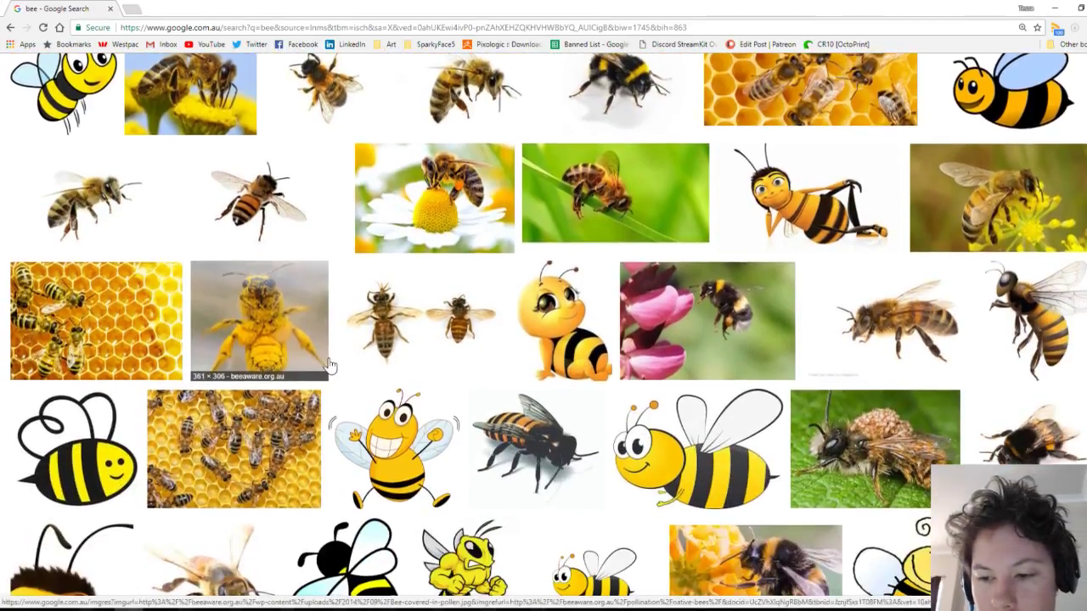
scroll(329, 365, down, 2)
scroll(329, 365, down, 3)
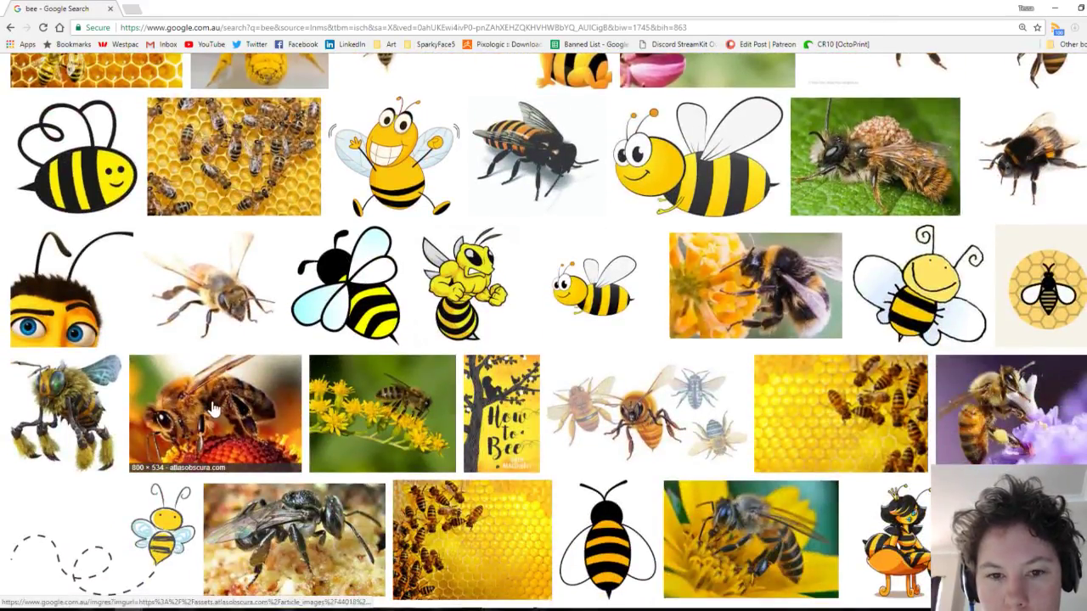
scroll(459, 361, up, 1)
scroll(459, 361, up, 3)
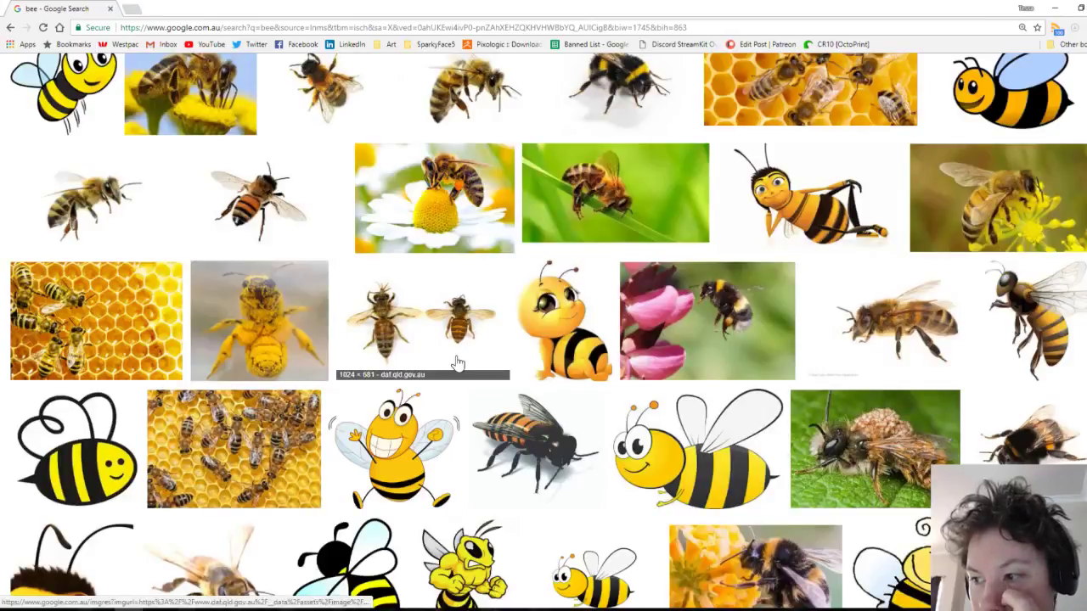
scroll(497, 360, up, 3)
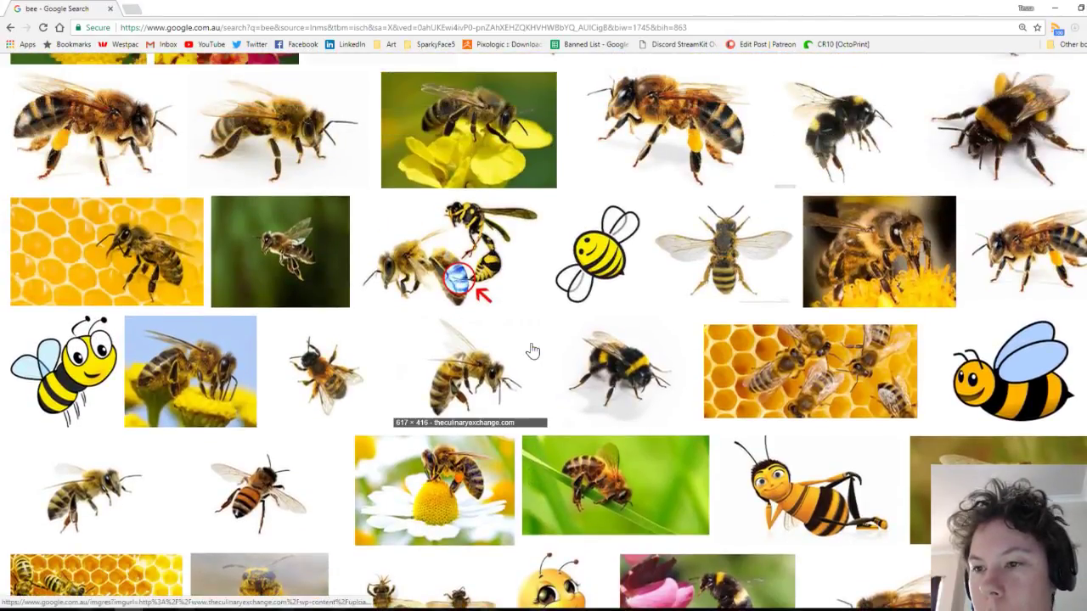
scroll(533, 350, up, 2)
scroll(533, 350, up, 1)
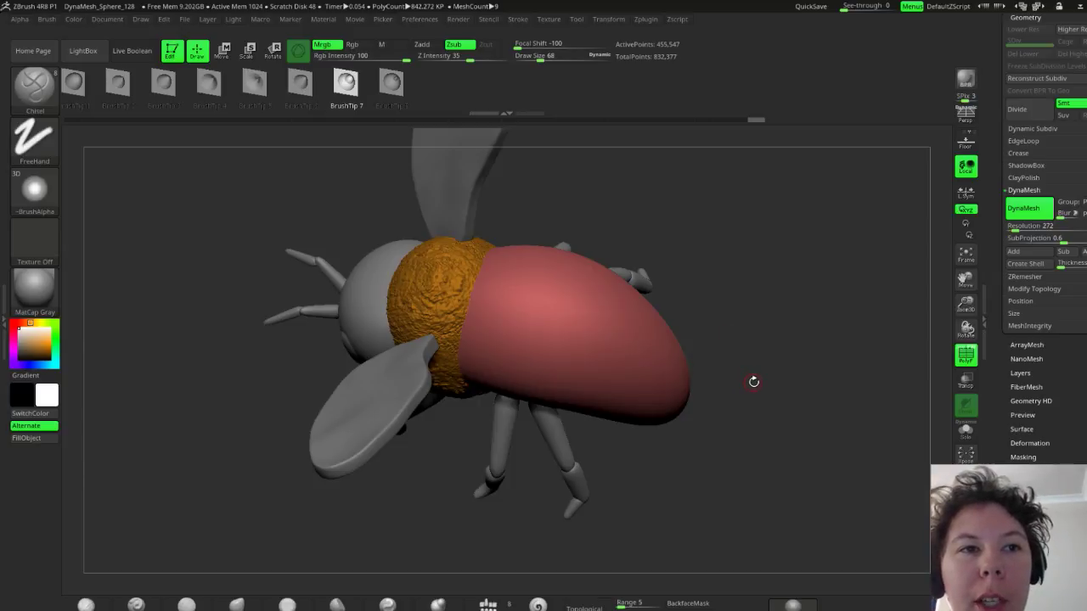
Try carving a segment groove around the front part of the tail with the Chisel brush at Z Intensity 50
mouse_move(755, 385)
mouse_down()
mouse_move(744, 359)
mouse_move(747, 370)
mouse_up()
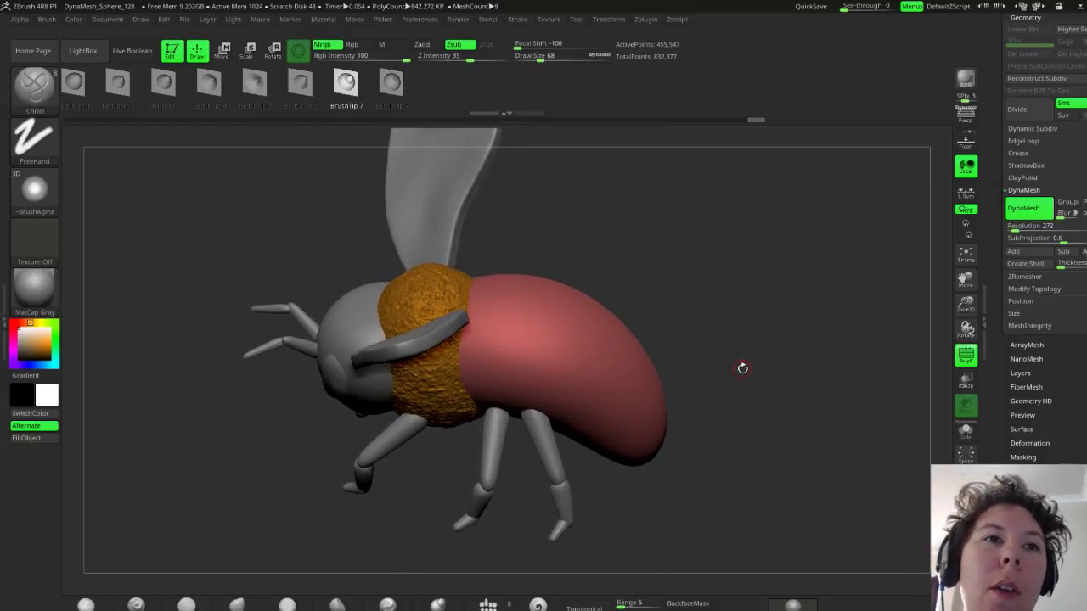
drag(733, 395, 668, 334)
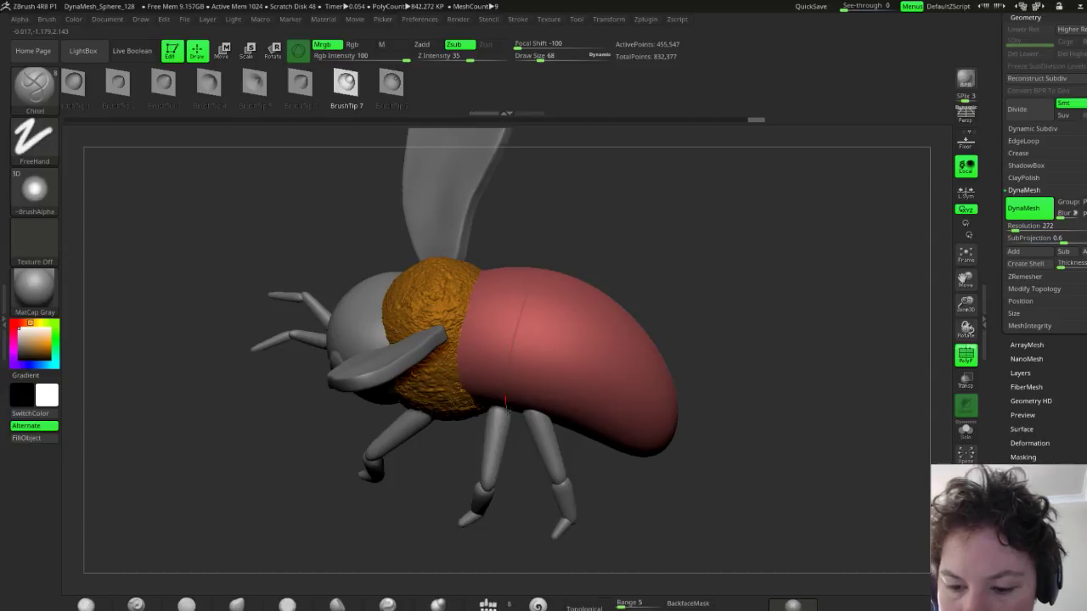
drag(685, 261, 687, 326)
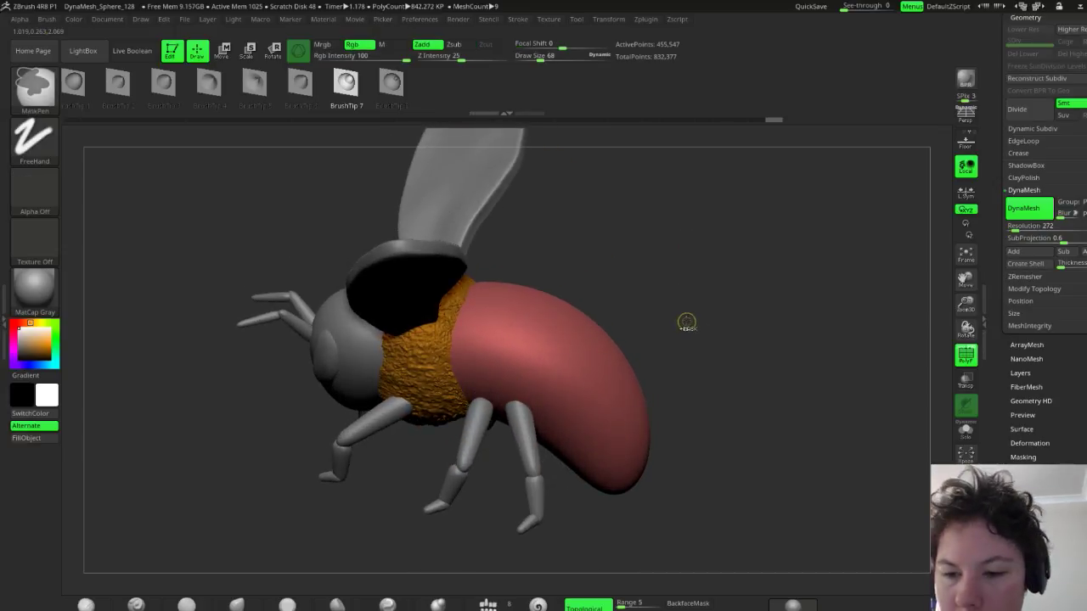
drag(474, 60, 482, 60)
mouse_move(659, 262)
mouse_down()
mouse_move(531, 274)
mouse_move(513, 338)
mouse_up()
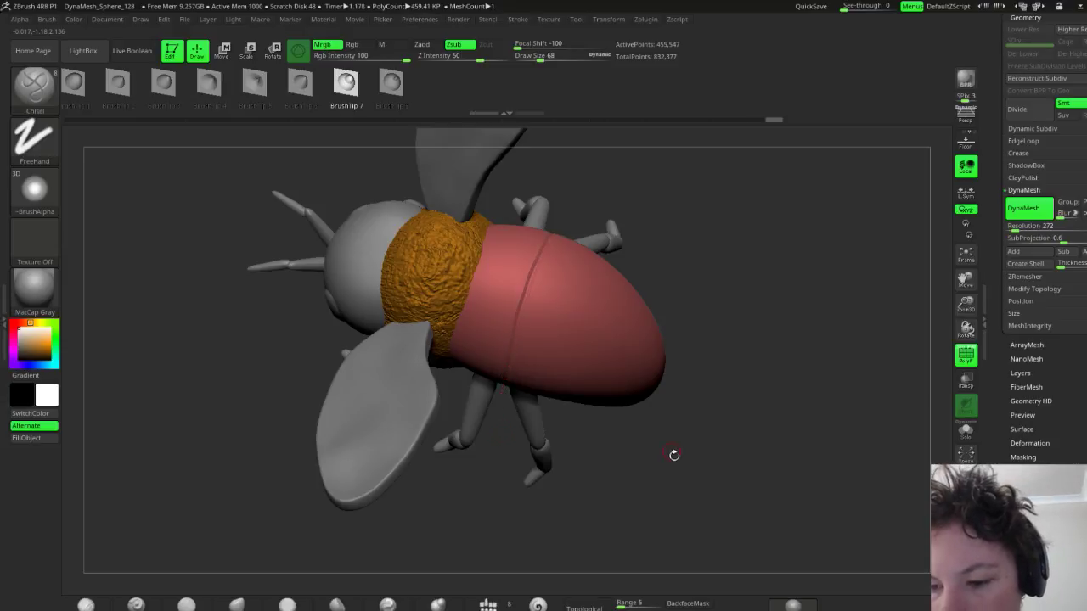
drag(675, 455, 694, 262)
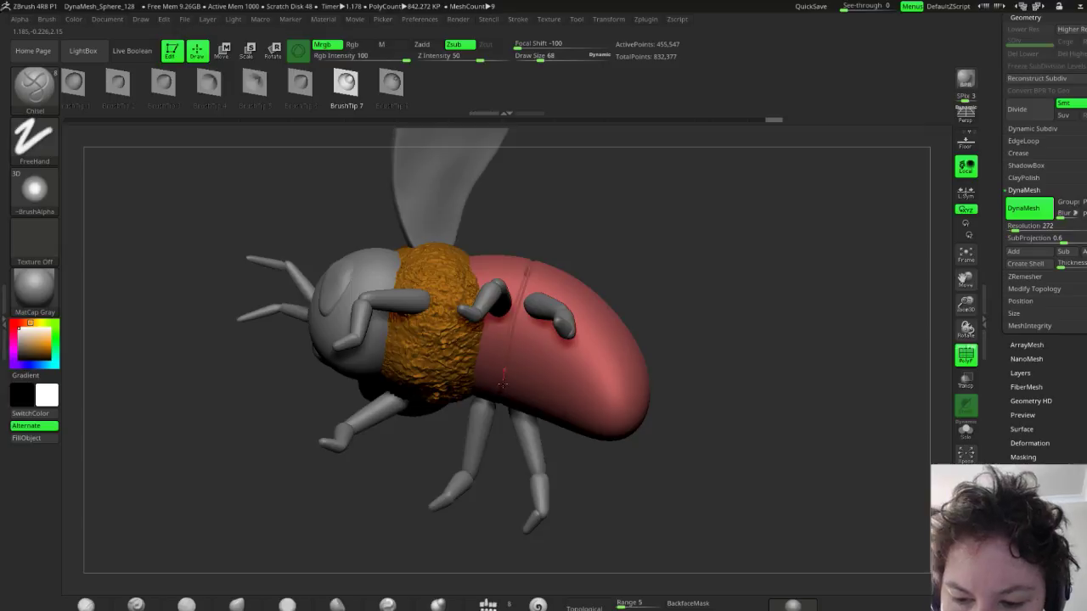
drag(658, 260, 662, 322)
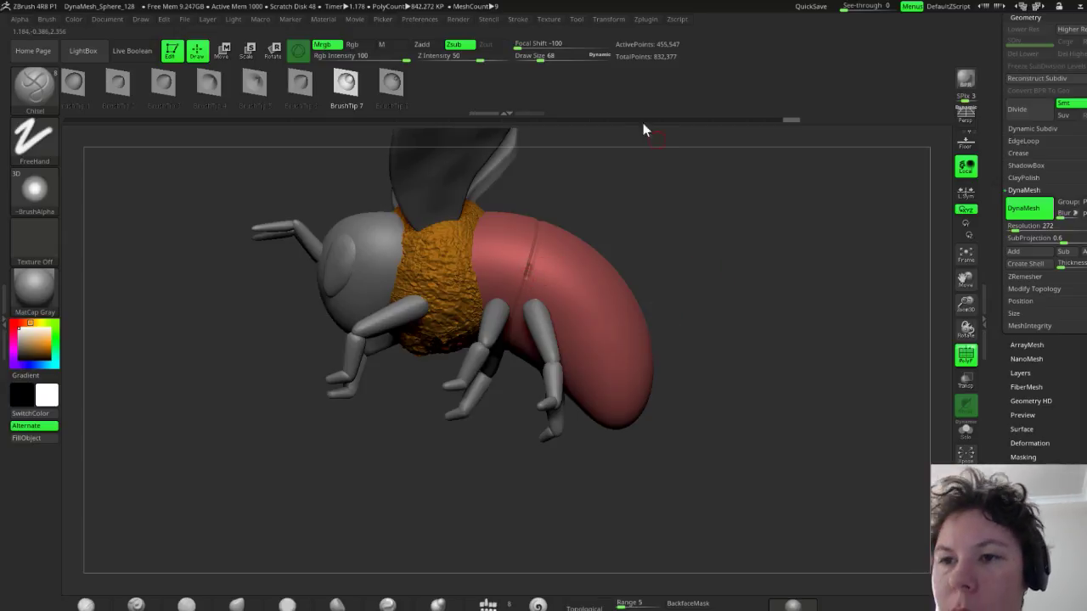
Read the description of the Lazy Mouse Backtrack option, undo the groove on the tail and reselect the Tail subtool
click(521, 21)
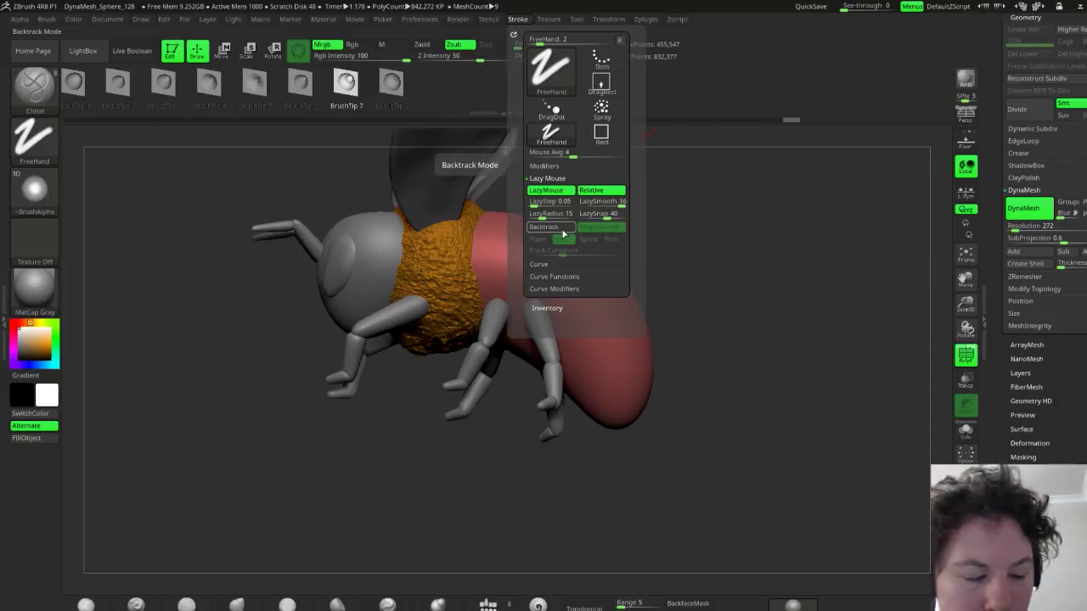
key(ctrl)
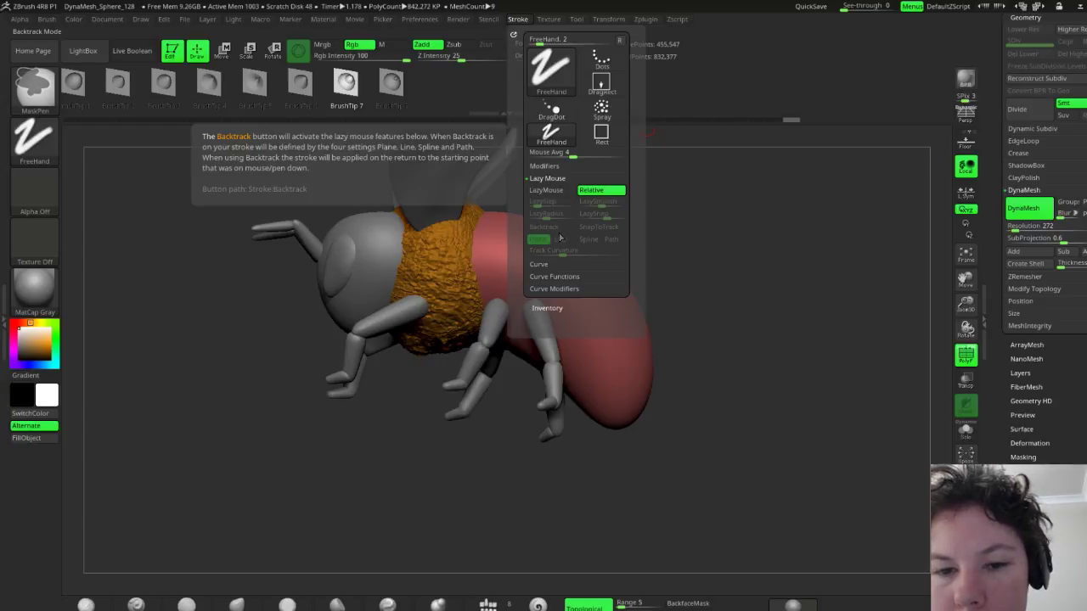
drag(747, 446, 737, 455)
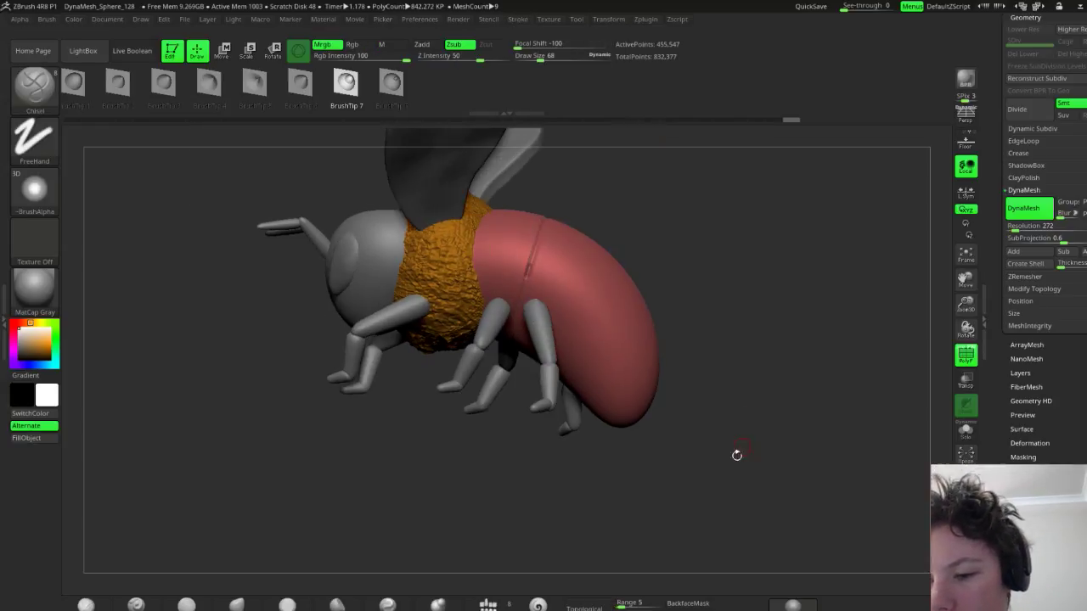
key(ctrl)
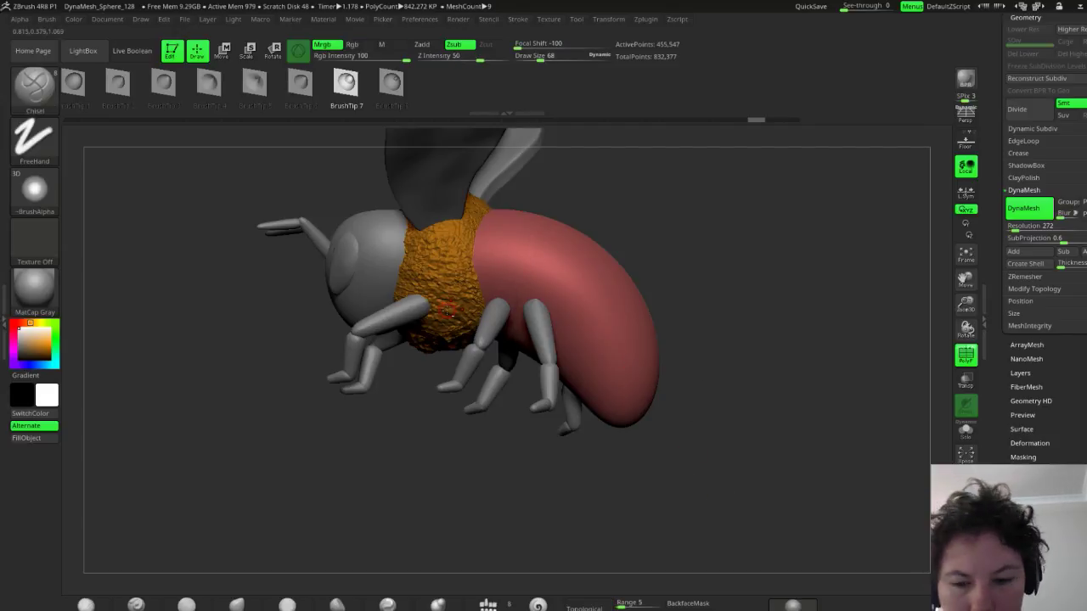
alt+click(567, 380)
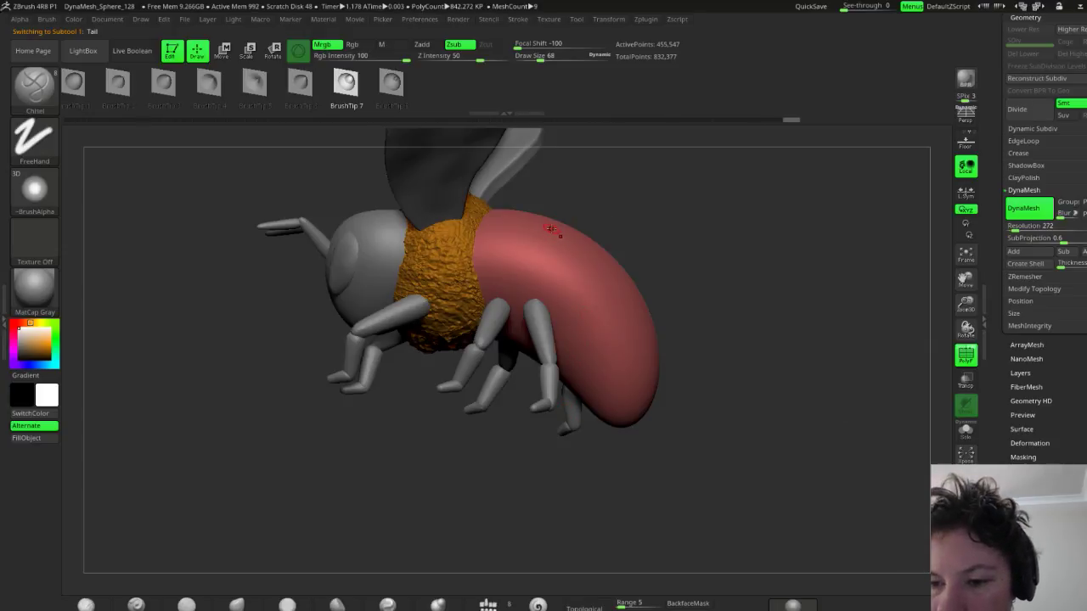
Test the Chisel brush with loose curved strokes on the rear of the tail, and undo them
mouse_move(551, 240)
mouse_down()
mouse_move(607, 348)
mouse_move(586, 312)
mouse_move(620, 278)
mouse_move(603, 327)
mouse_move(632, 314)
mouse_move(587, 334)
mouse_up()
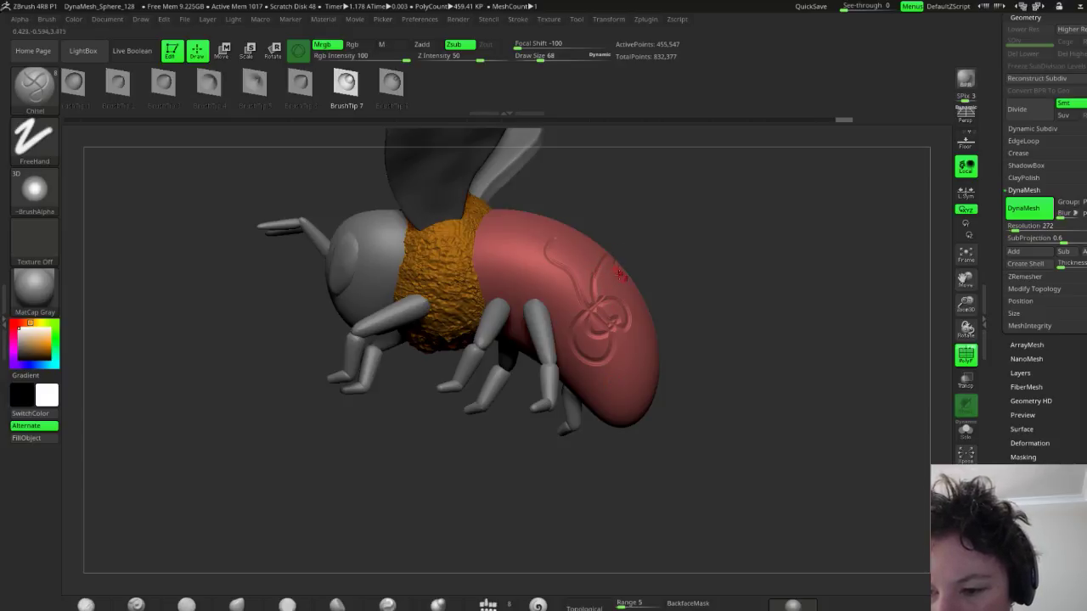
right_drag(608, 299, 613, 384)
key(ctrl+z)
key(ctrl+z)
key(ctrl+z)
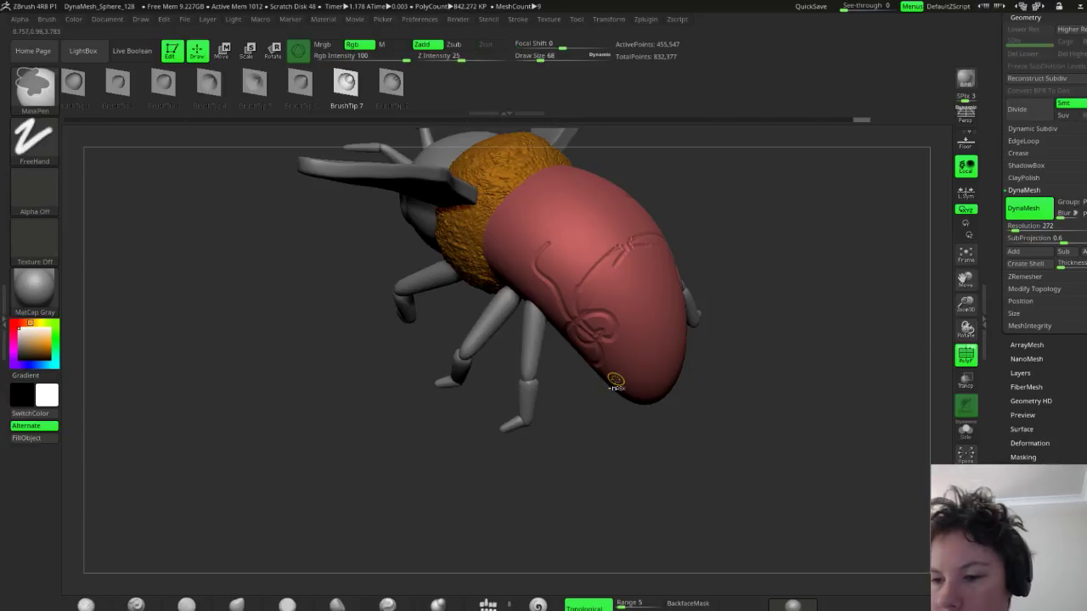
Set the Chisel brush's Z Intensity to 40 and carve the first segment groove around the tail just behind the thorax
right_drag(757, 291, 521, 240)
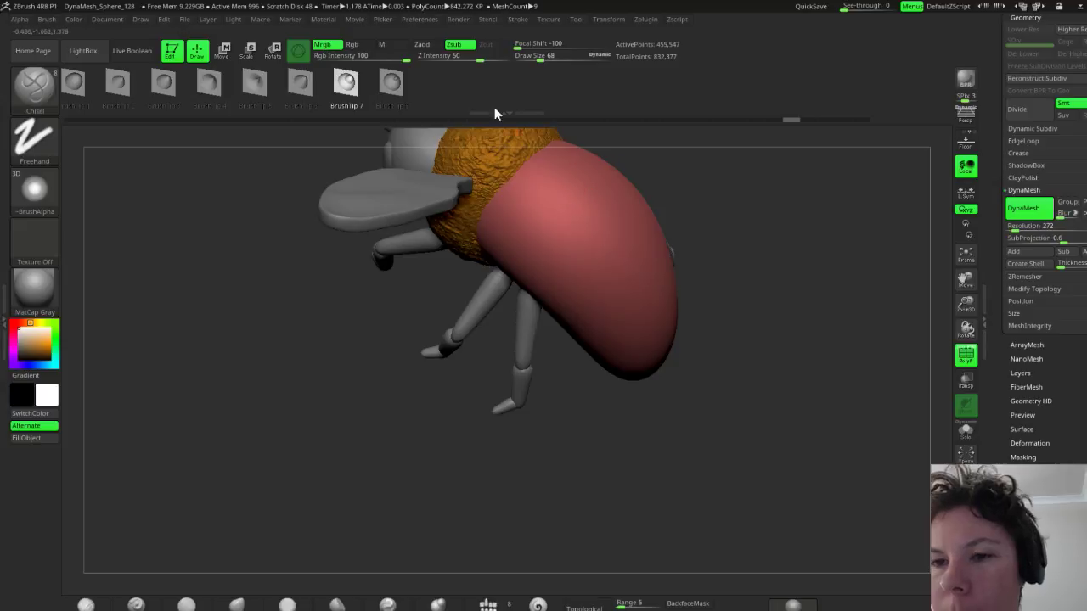
drag(482, 58, 474, 59)
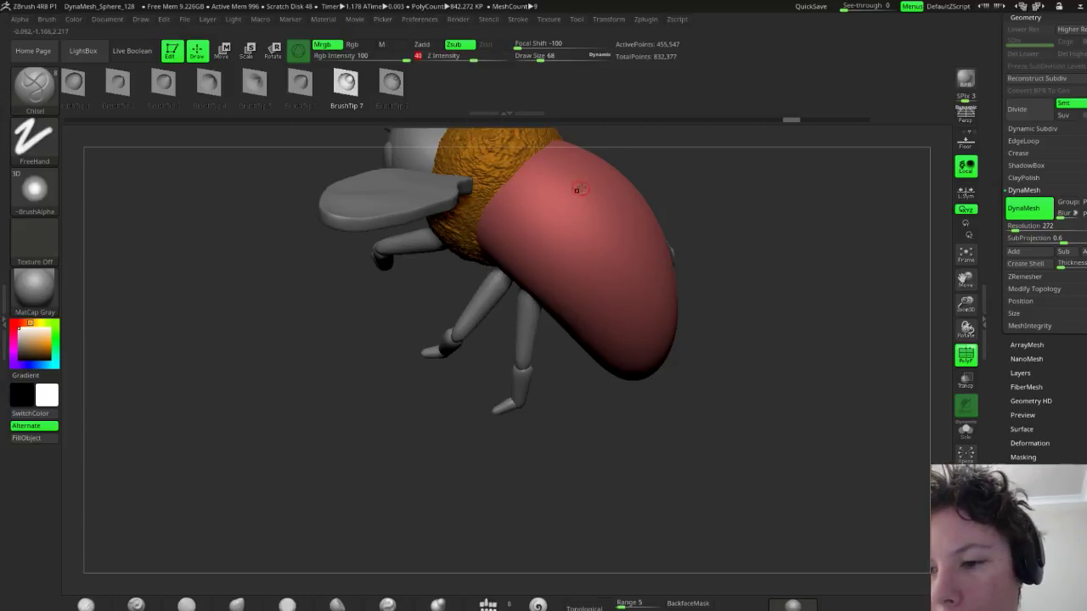
drag(596, 178, 553, 221)
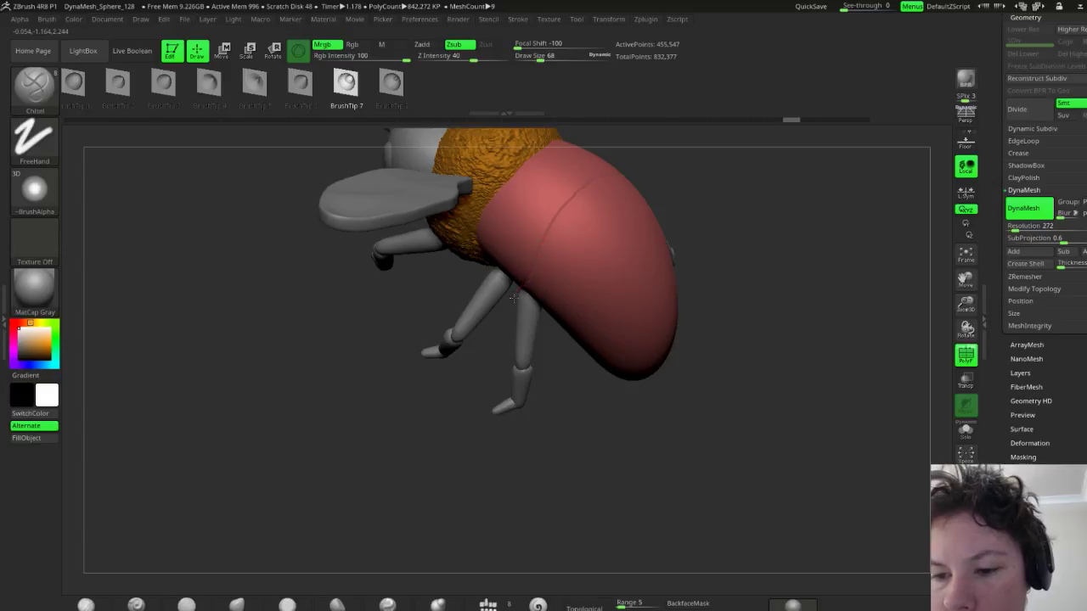
drag(738, 195, 608, 164)
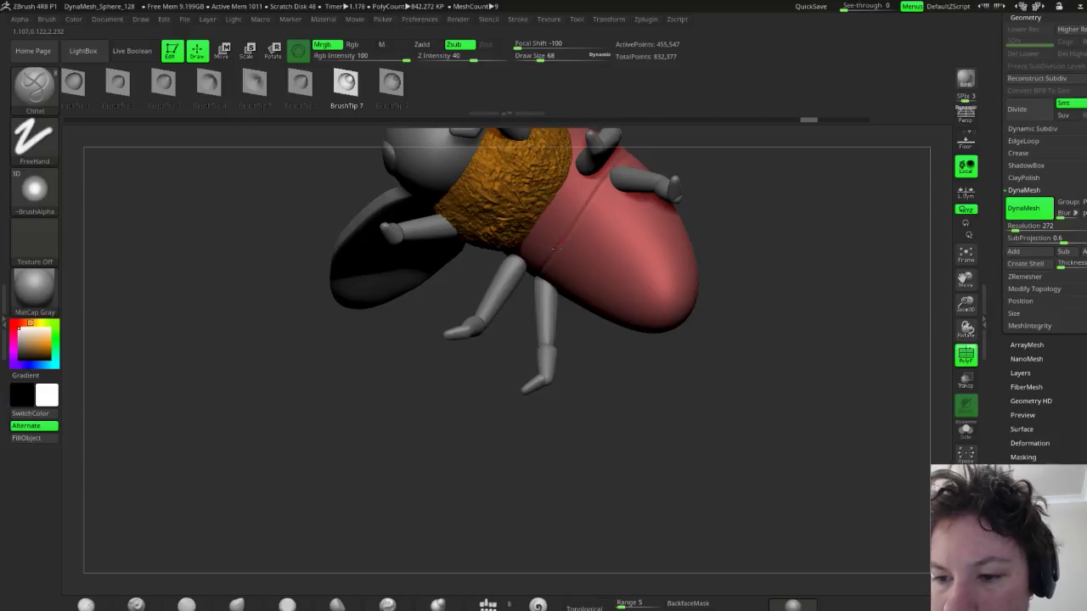
drag(770, 237, 765, 308)
drag(692, 368, 722, 383)
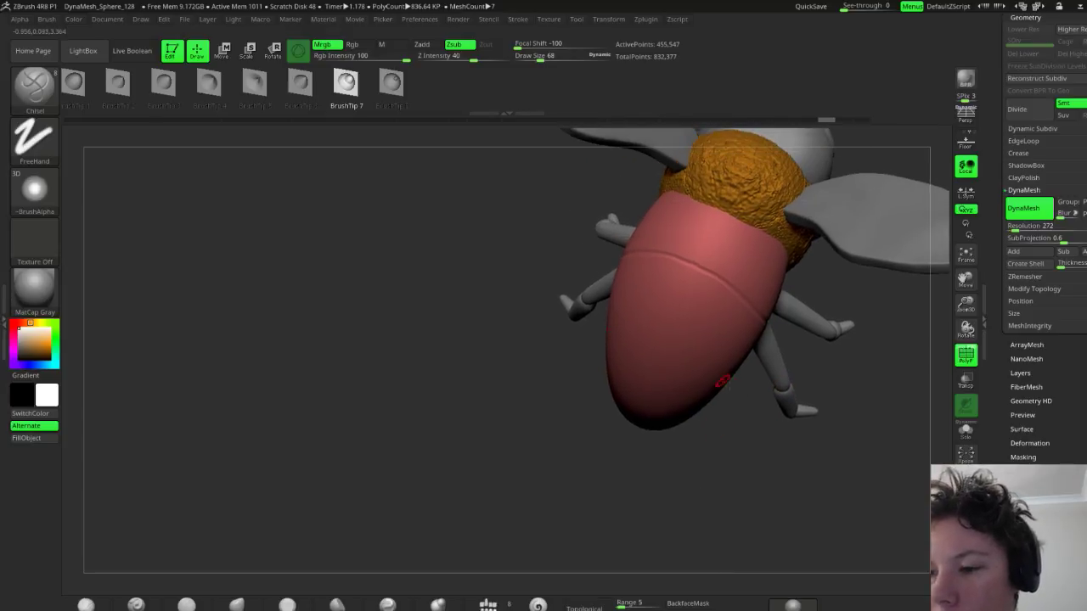
drag(507, 391, 546, 419)
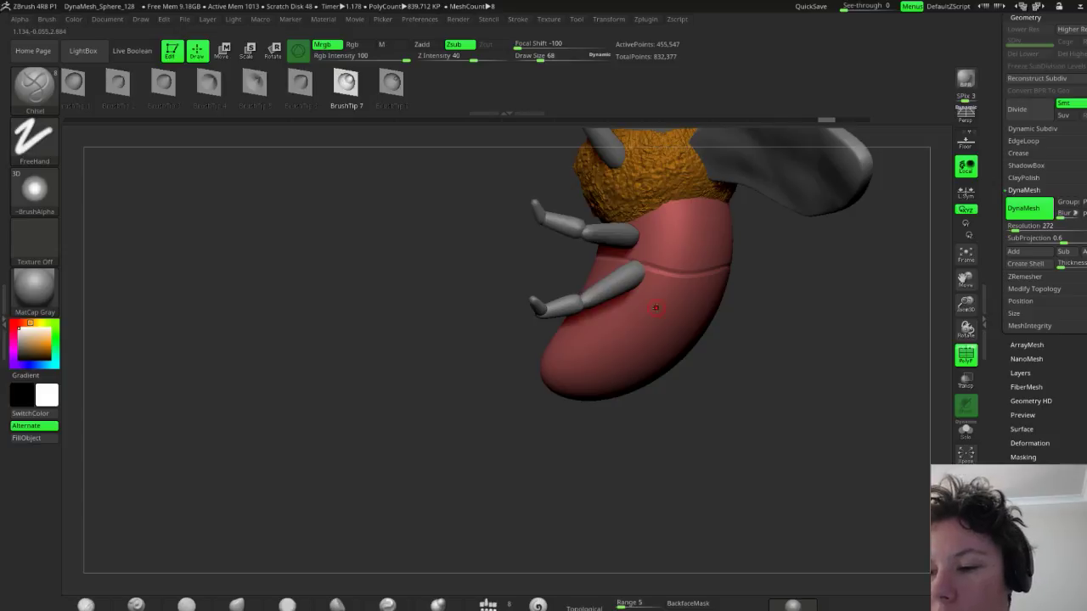
drag(739, 342, 696, 311)
Carve a second segment groove around the tail, parallel to and behind the first one
key(shift)
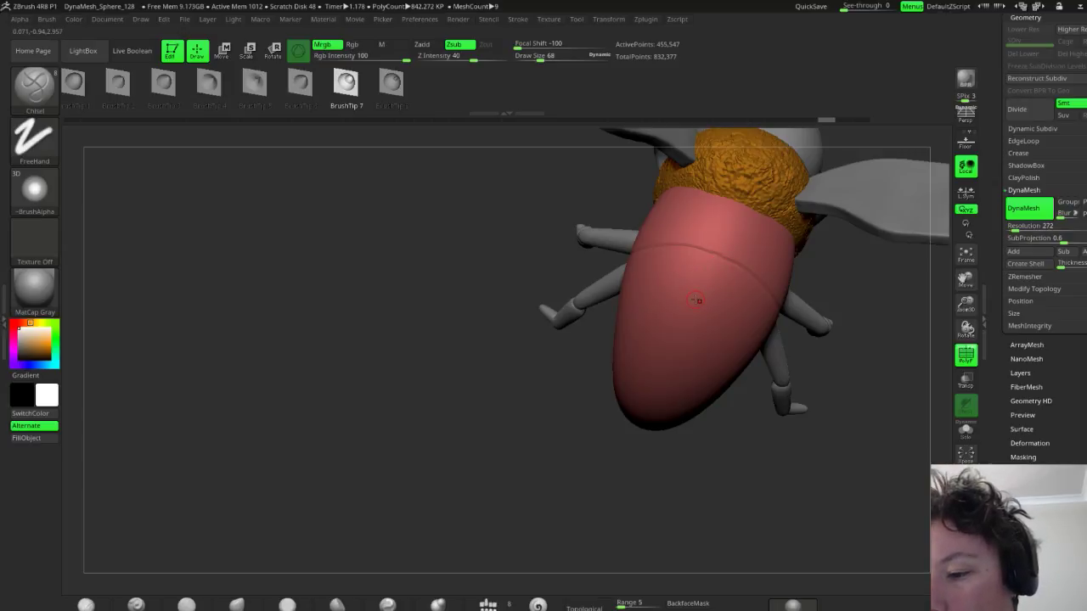
drag(720, 315, 665, 295)
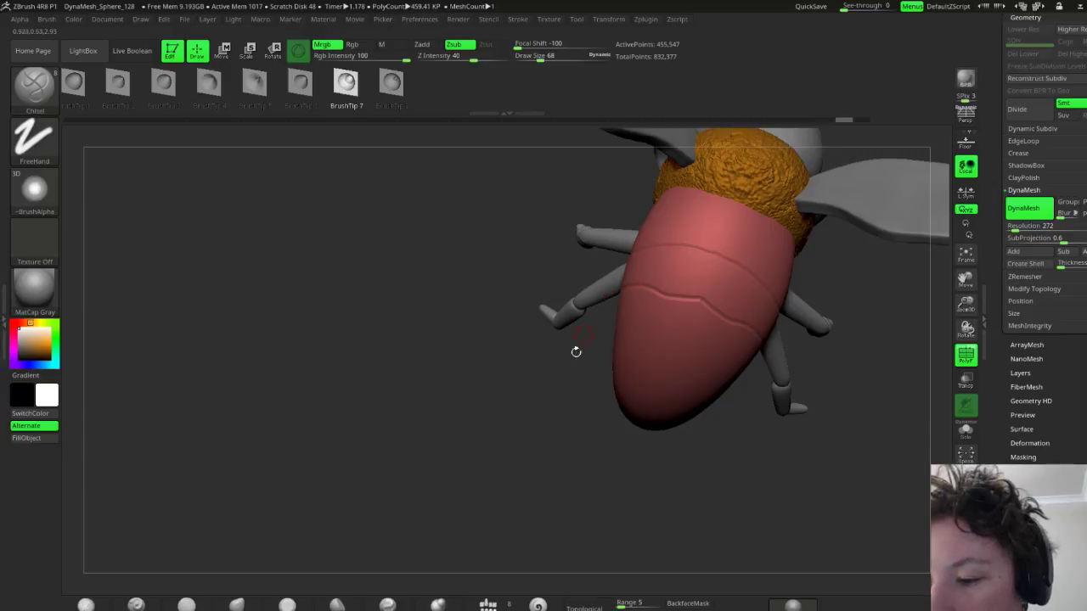
drag(539, 386, 570, 339)
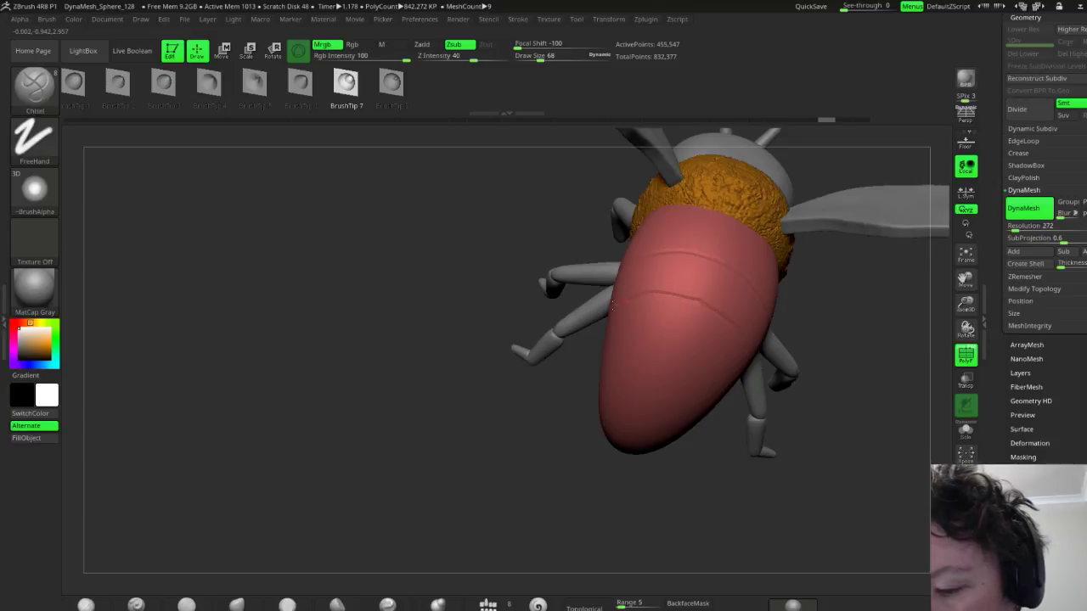
drag(561, 373, 681, 298)
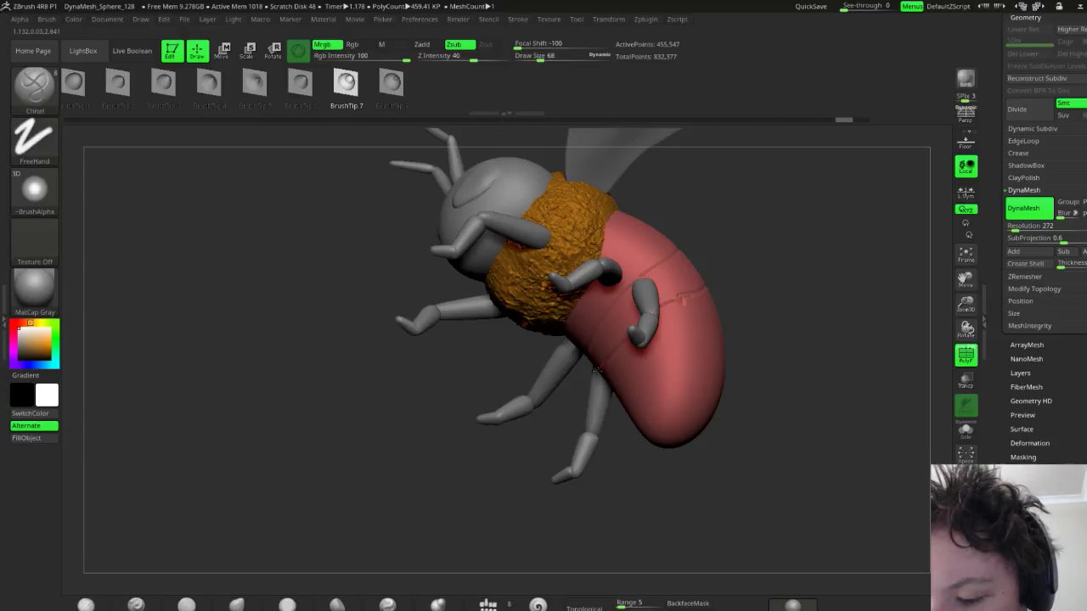
drag(597, 371, 742, 317)
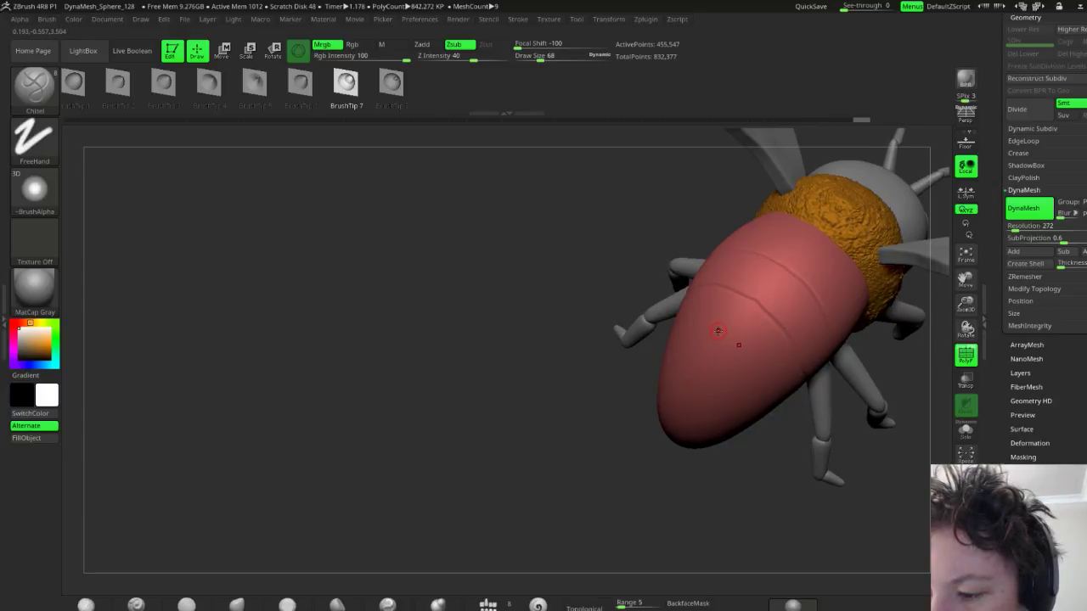
Carve a third segment groove across the tail's back and underside, behind the second one
drag(732, 343, 754, 365)
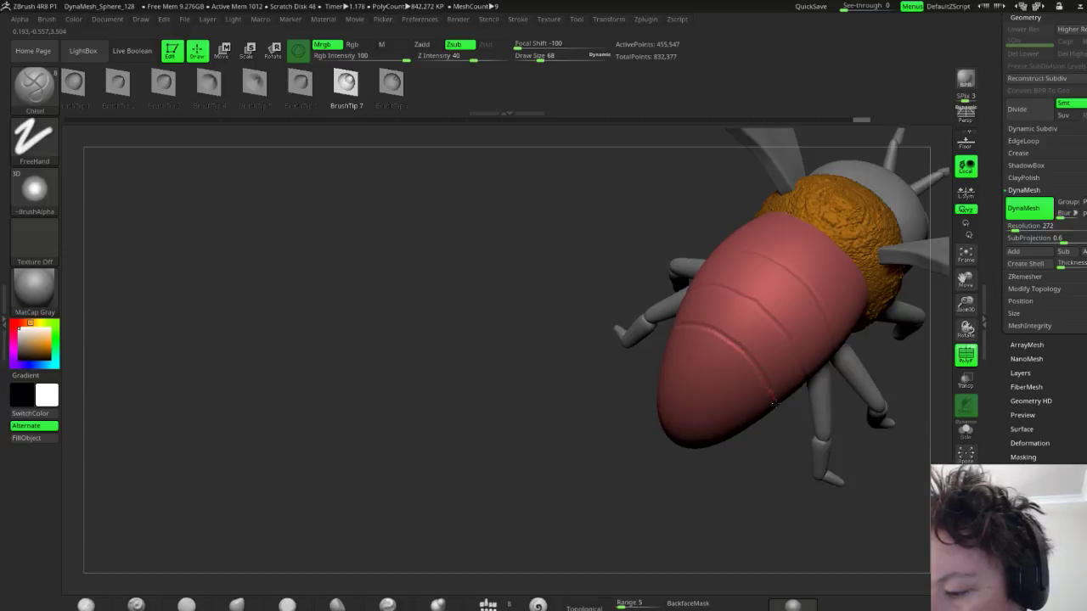
mouse_move(771, 442)
mouse_down()
mouse_move(789, 297)
mouse_move(807, 317)
mouse_up()
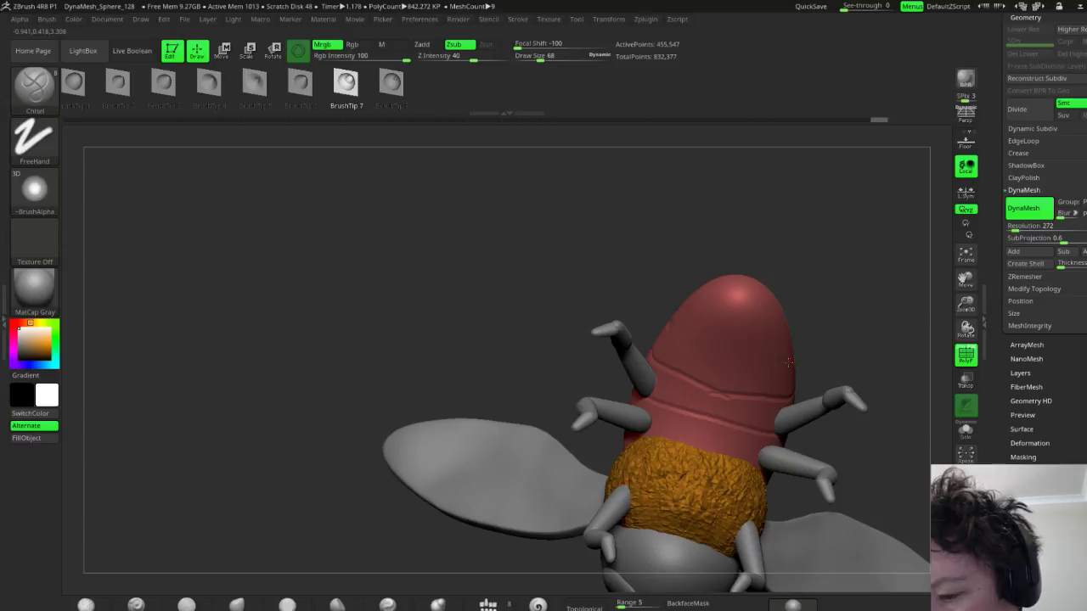
mouse_move(789, 363)
mouse_down()
mouse_move(683, 338)
mouse_move(725, 357)
mouse_up()
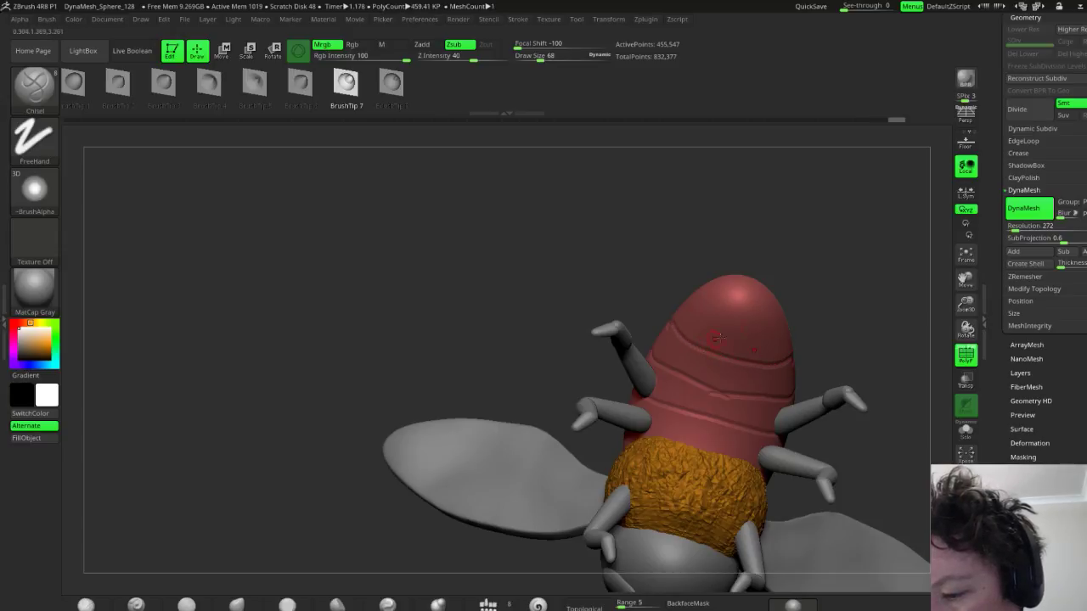
Carve a fourth segment groove around the tail's tip, undoing and redrawing the misaligned strokes
mouse_move(844, 286)
mouse_down()
mouse_move(699, 337)
mouse_move(742, 367)
mouse_up()
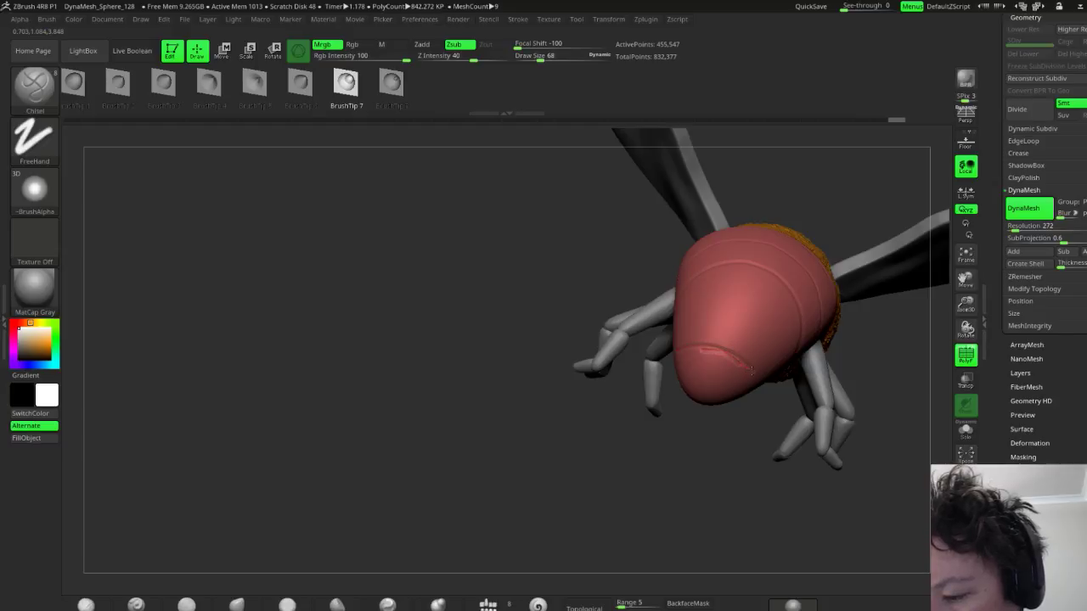
key(ctrl+z)
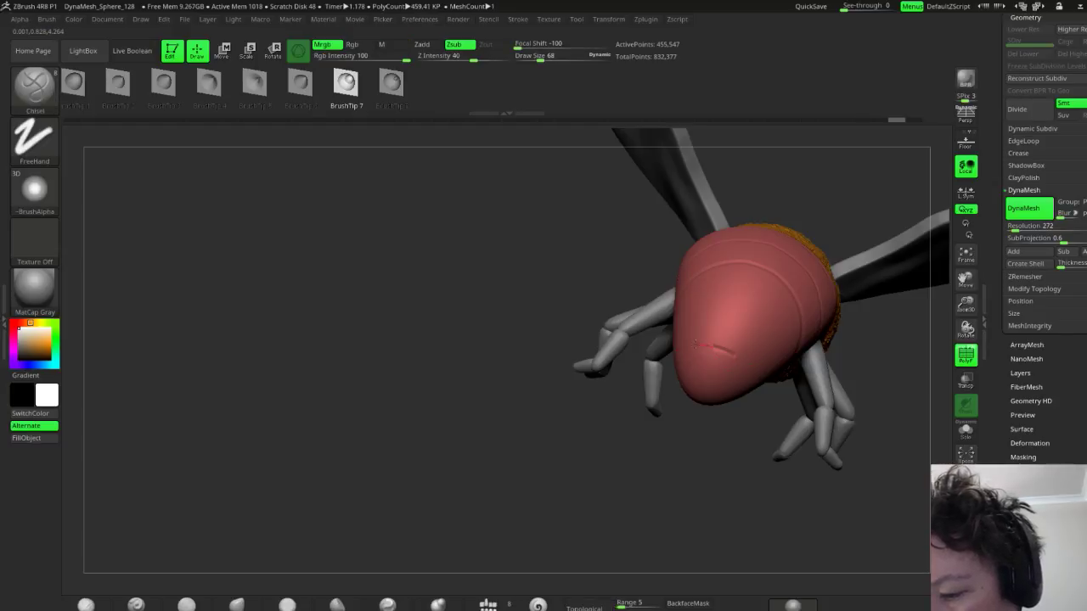
drag(679, 413, 669, 357)
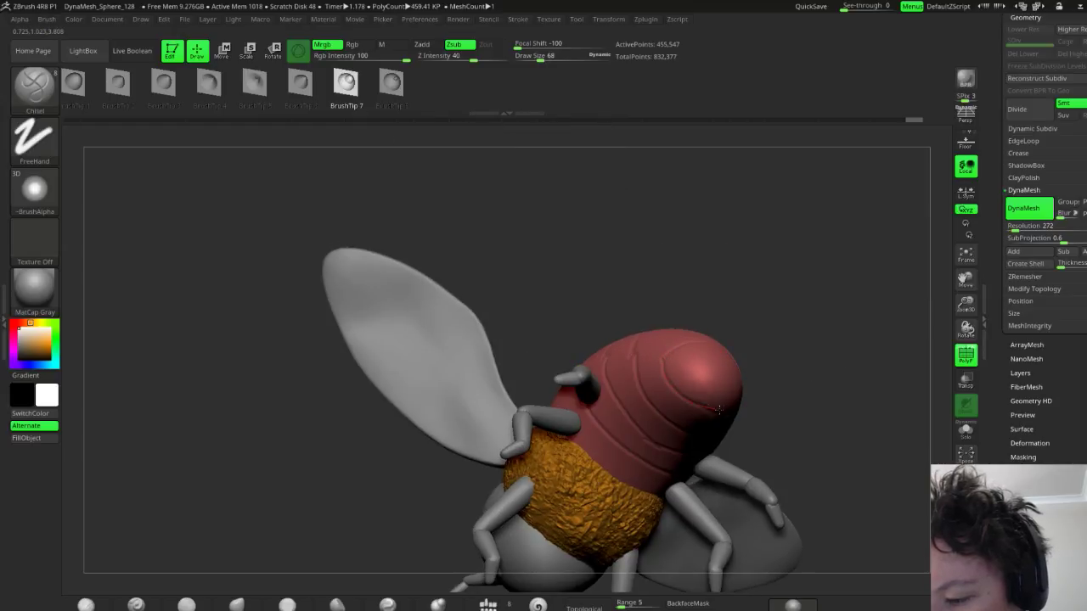
drag(718, 411, 747, 401)
drag(814, 403, 805, 363)
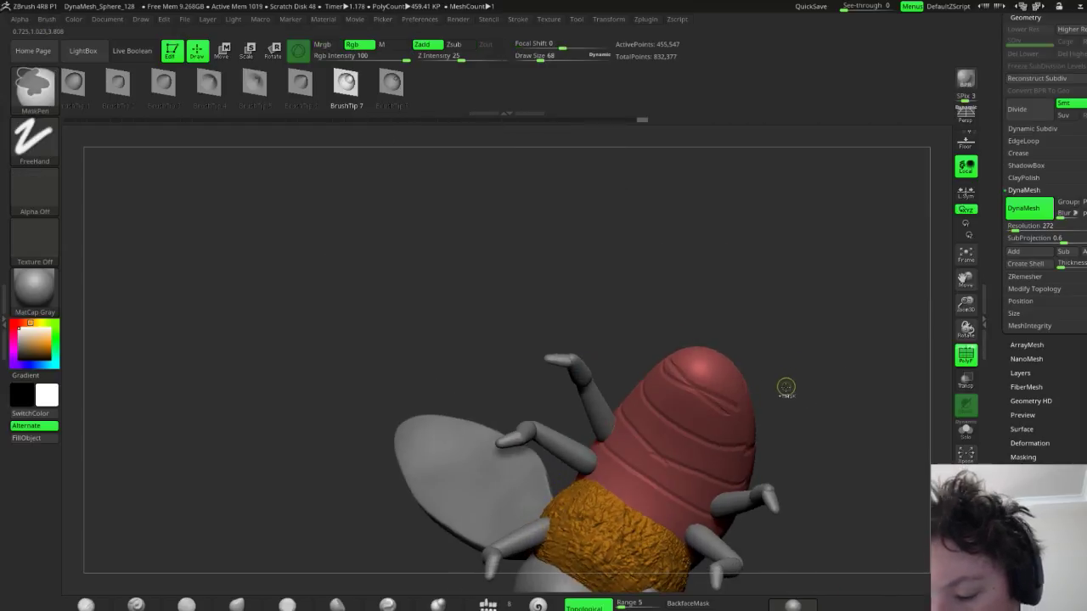
key(ctrl+z)
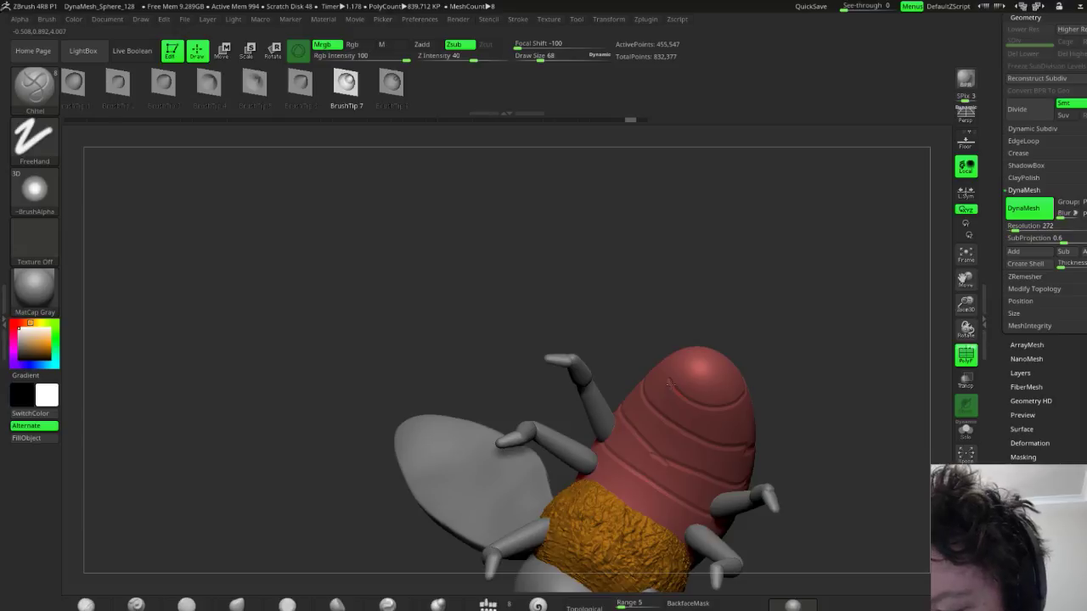
drag(739, 267, 688, 378)
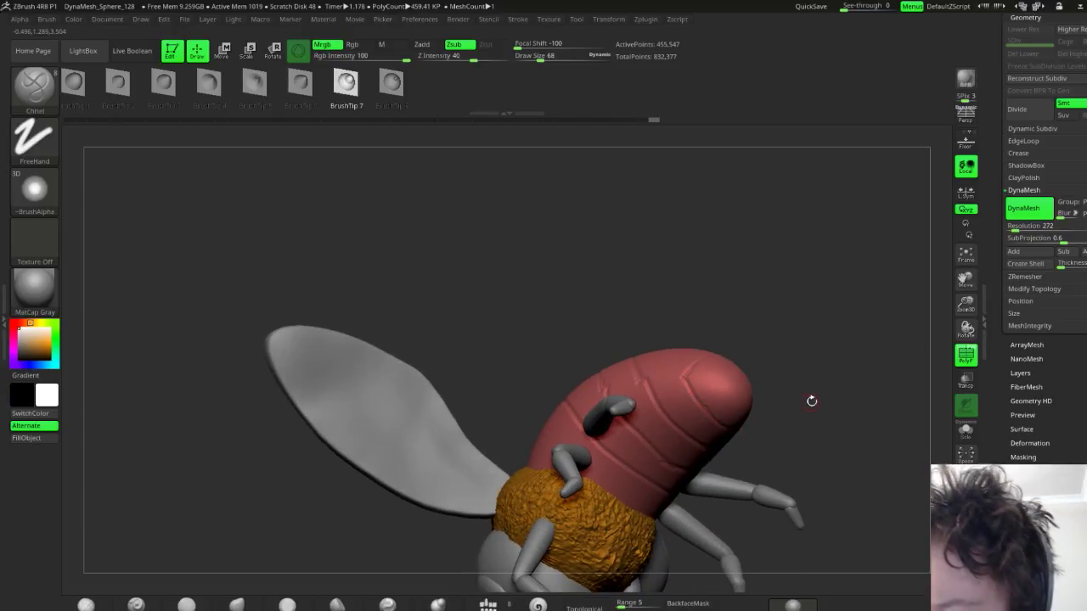
drag(810, 400, 796, 383)
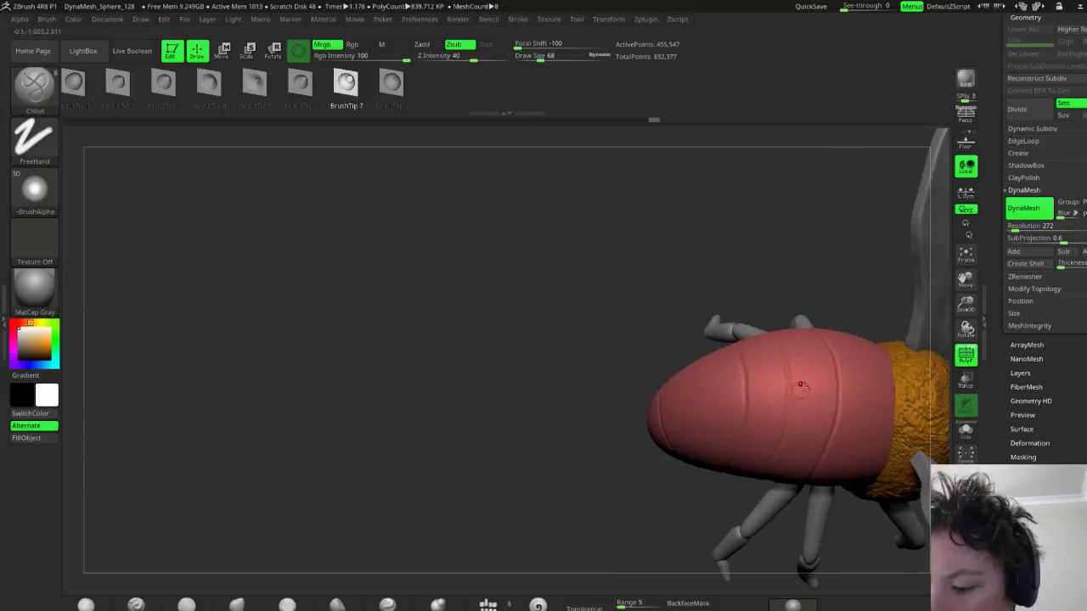
drag(672, 498, 651, 511)
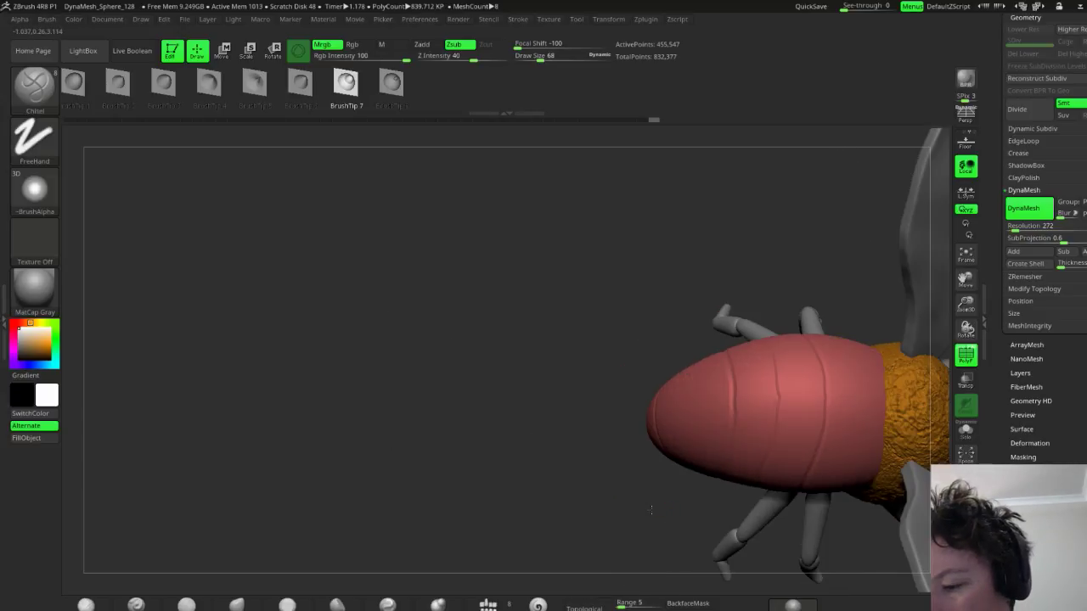
Set the draw size to 119 and smooth the segment grooves across the tail's back
right_drag(647, 407, 647, 401)
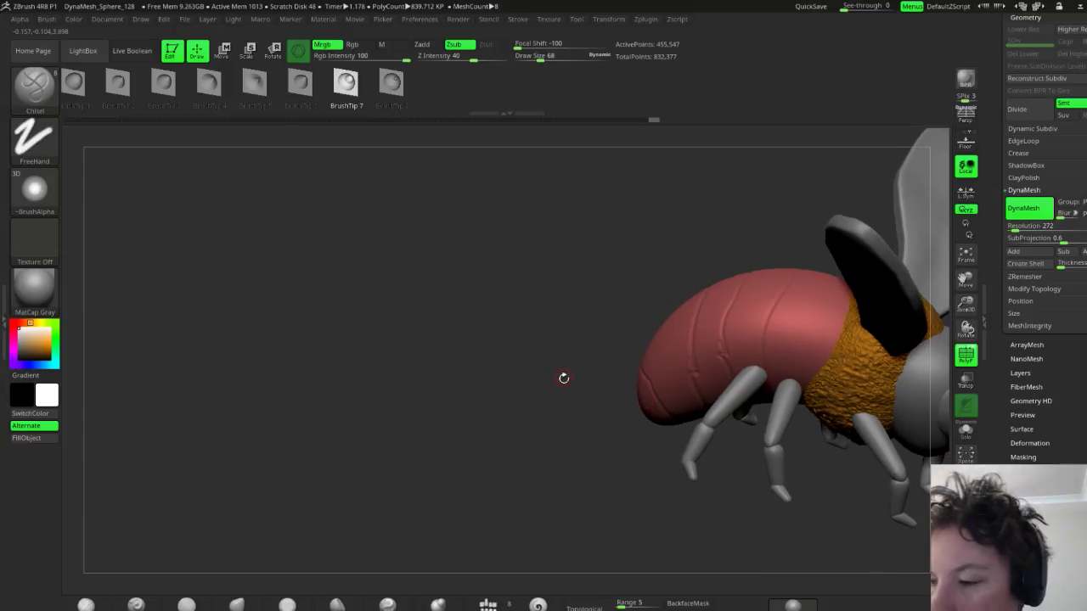
right_drag(563, 378, 669, 315)
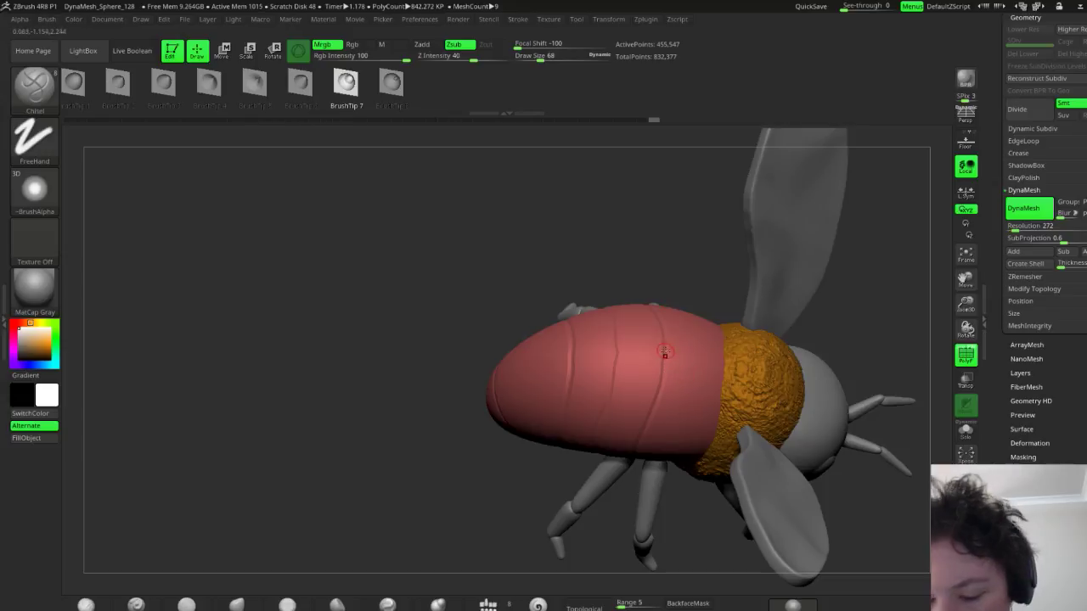
key(s)
drag(671, 293, 704, 293)
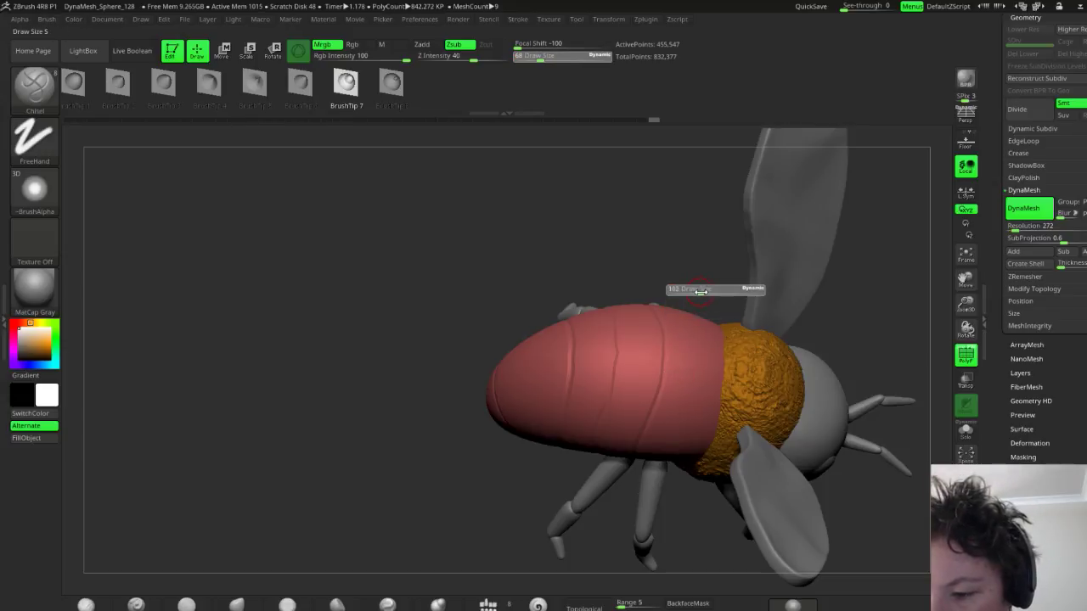
key(shift)
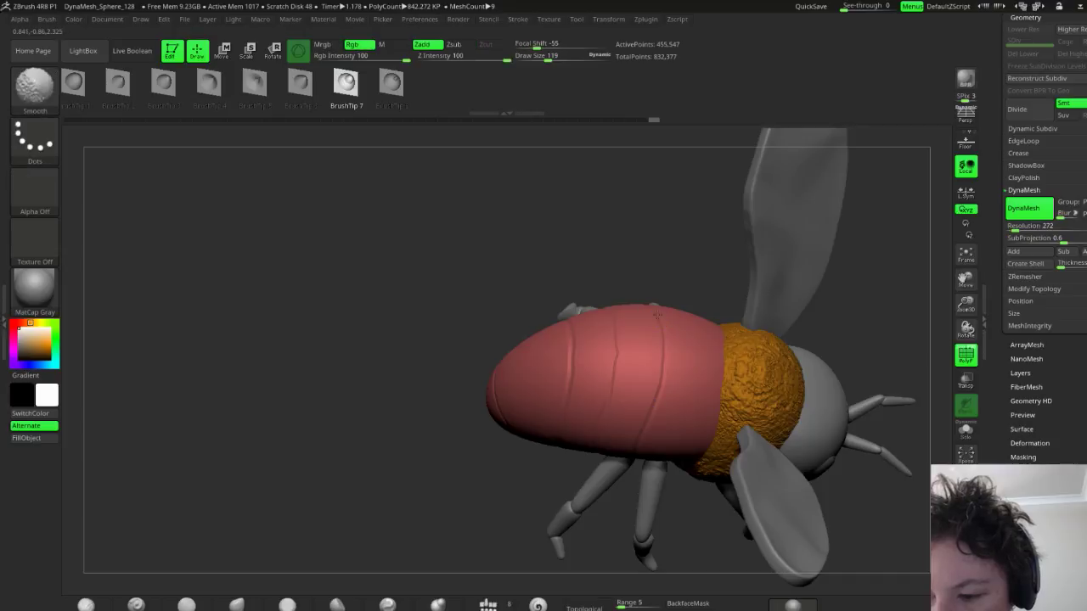
mouse_move(662, 369)
shift+mouse_down()
mouse_move(639, 445)
mouse_move(651, 407)
mouse_move(596, 442)
shift+mouse_up()
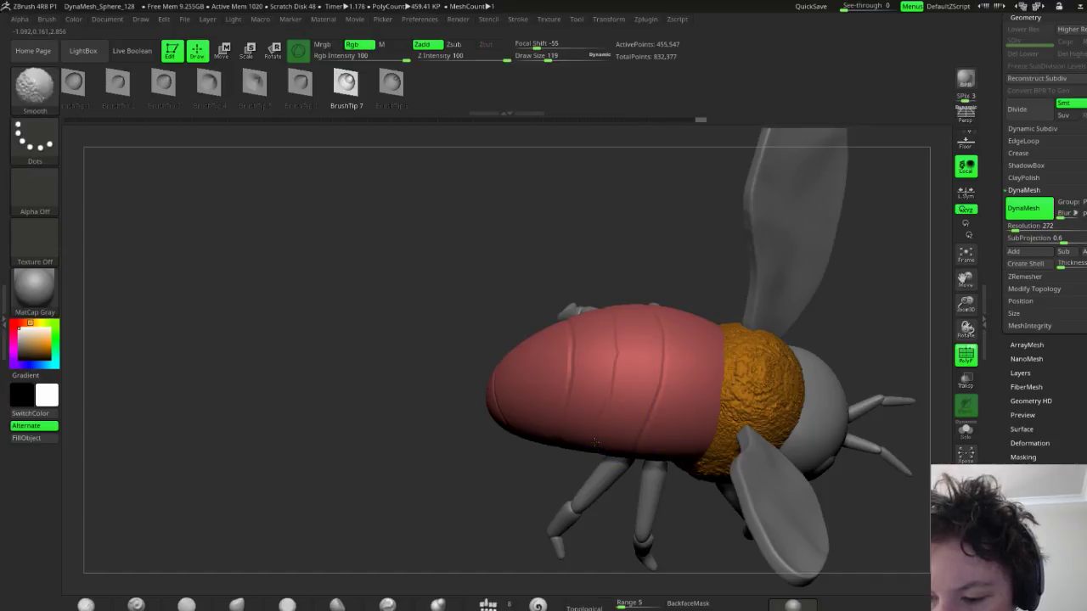
shift+drag(568, 335, 568, 380)
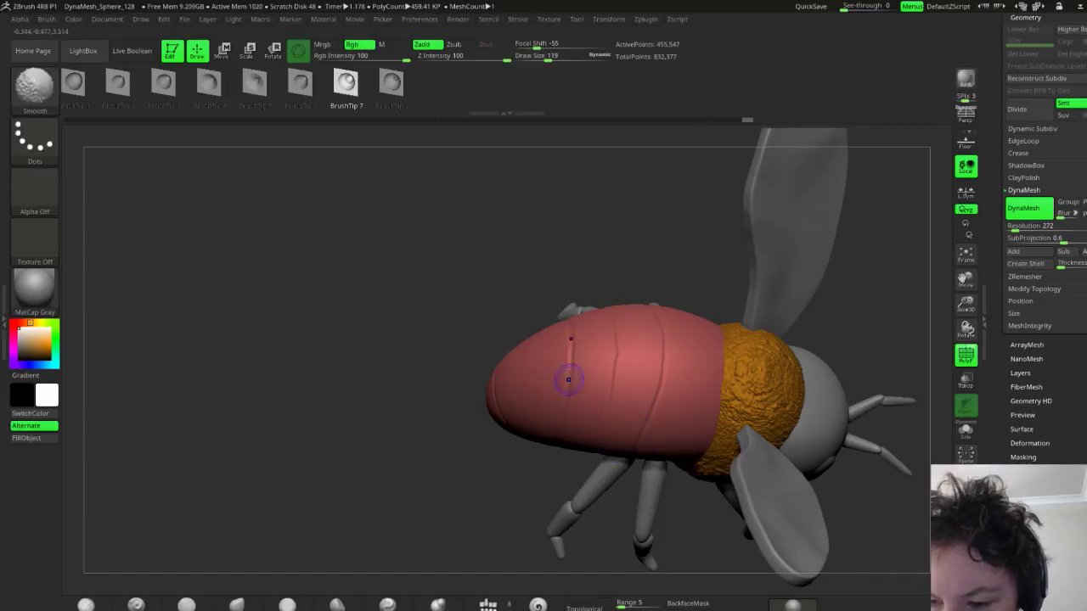
shift+drag(562, 418, 501, 365)
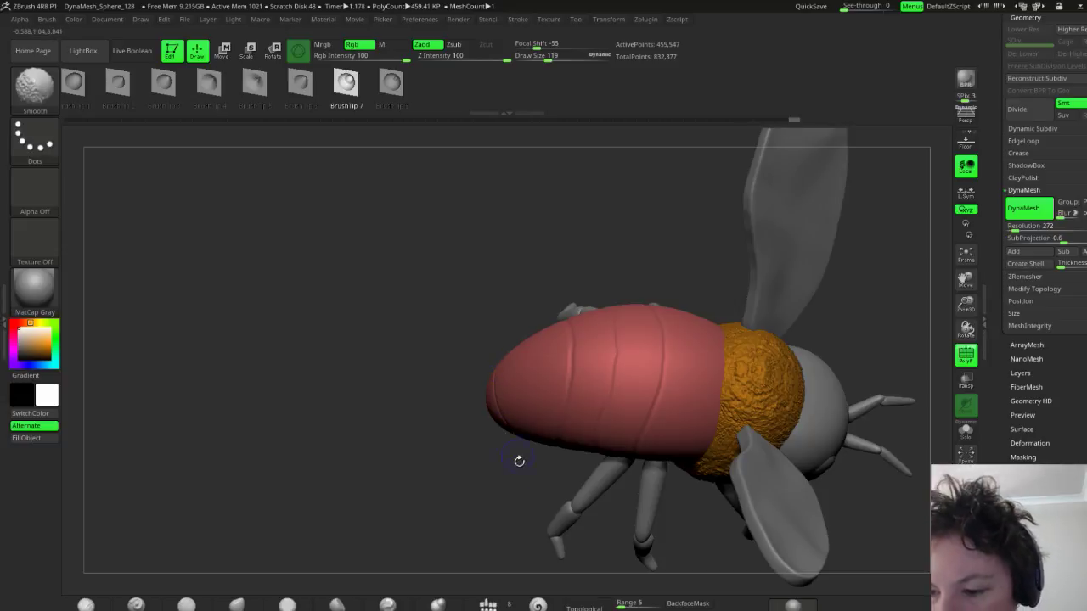
Smooth the segment grooves along the tail's sides with the Smooth brush
mouse_move(872, 325)
mouse_down()
mouse_move(861, 315)
mouse_move(866, 280)
mouse_move(838, 269)
mouse_up()
key(shift)
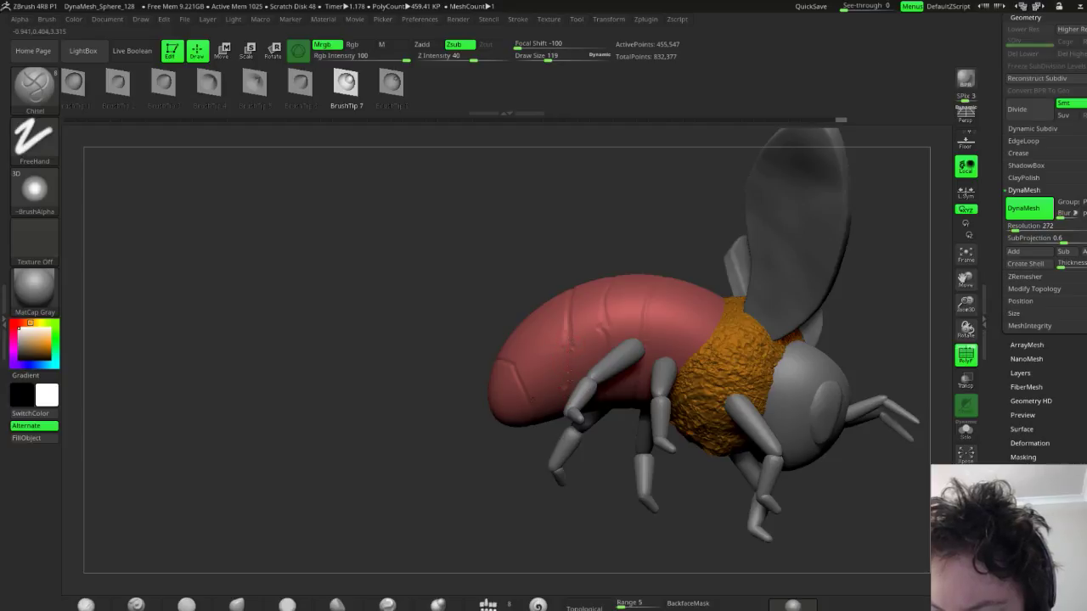
key(shift)
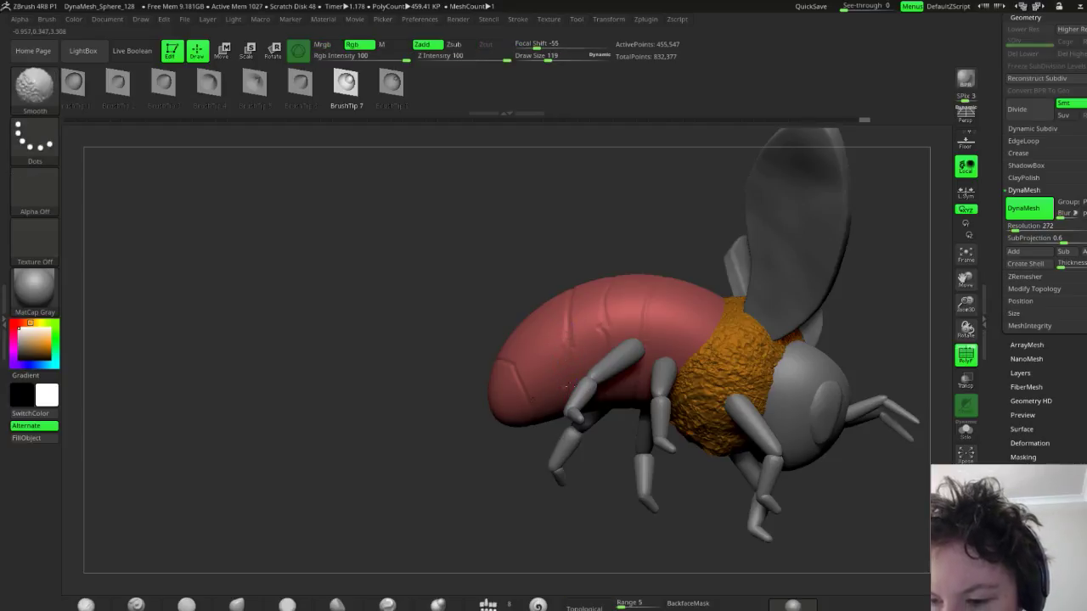
mouse_move(522, 453)
mouse_down()
mouse_move(544, 468)
mouse_move(526, 485)
mouse_move(533, 466)
mouse_up()
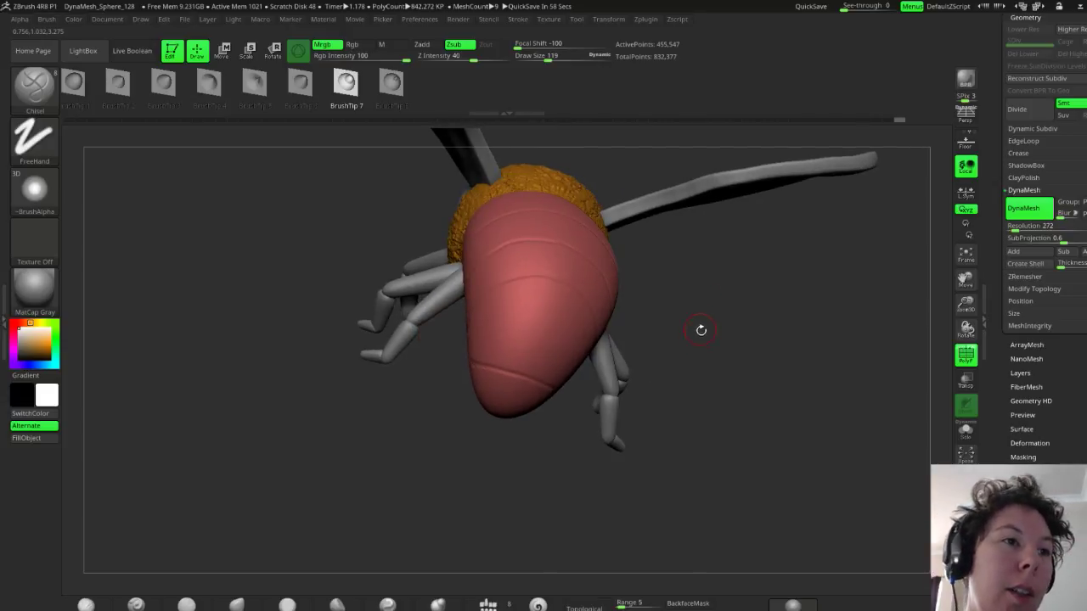
drag(704, 315, 757, 375)
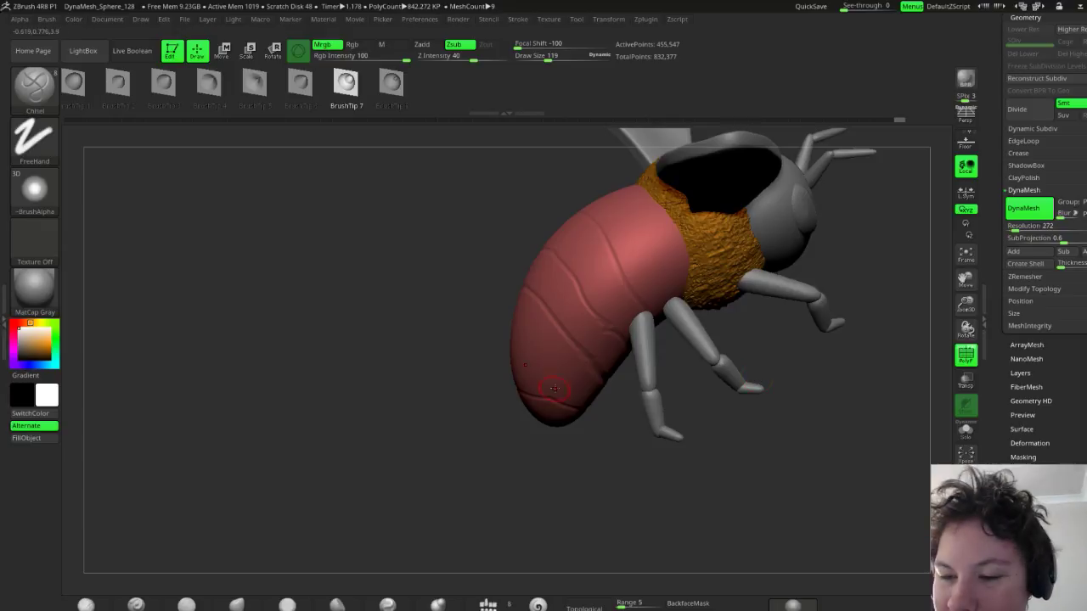
Turn off the polyframe display so the tail shows its plain surface color
click(966, 355)
click(964, 361)
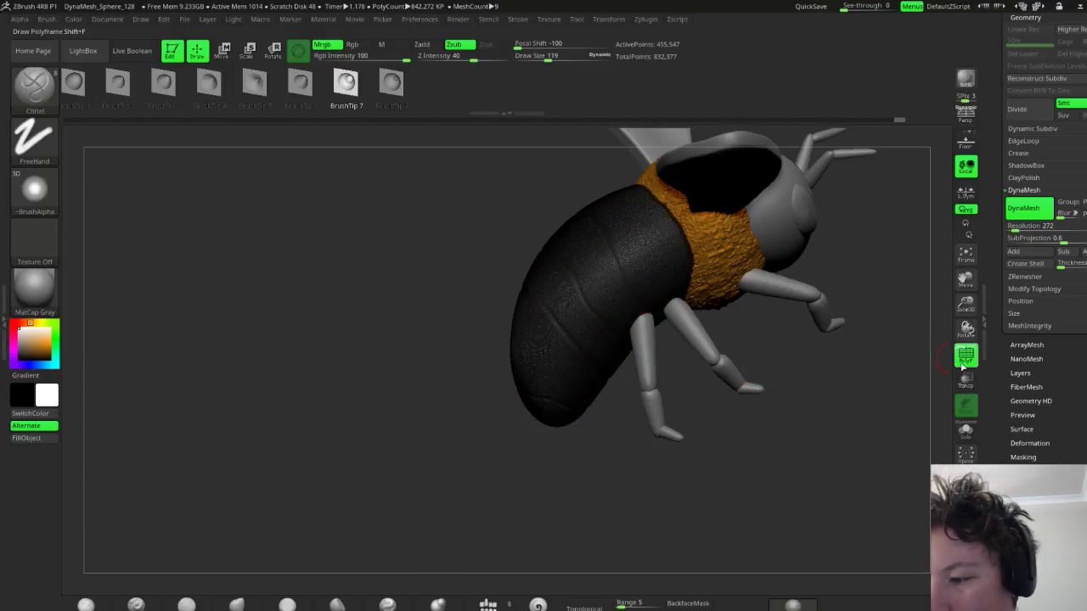
click(964, 361)
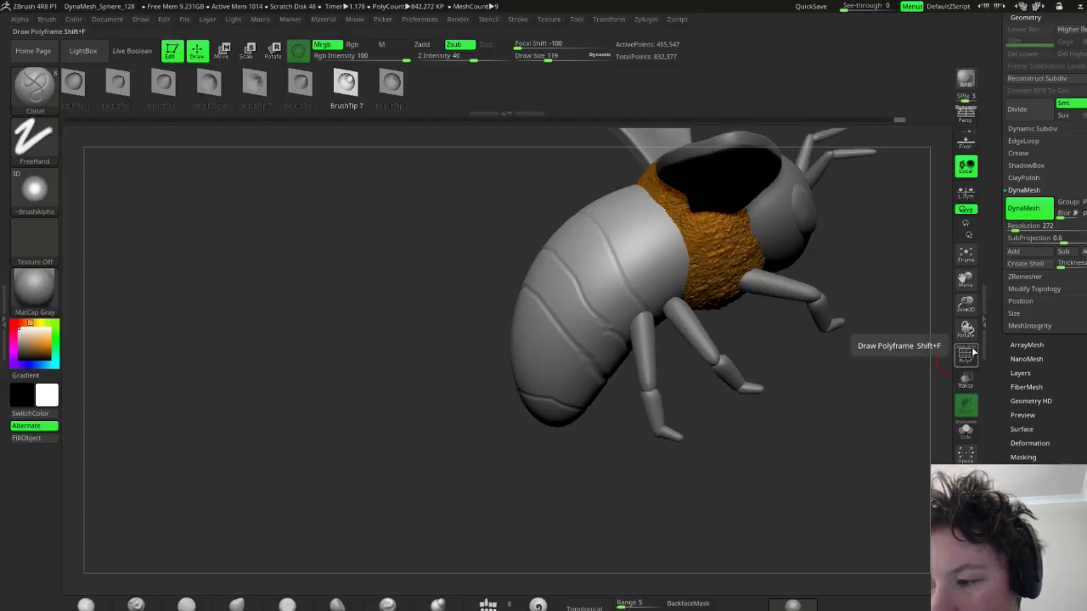
Switch to the Paint brush with Rgb and black, and paint the tail segment directly behind the thorax
mouse_move(801, 424)
mouse_down()
mouse_move(782, 416)
mouse_move(820, 393)
mouse_move(794, 439)
mouse_move(820, 429)
mouse_move(792, 432)
mouse_up()
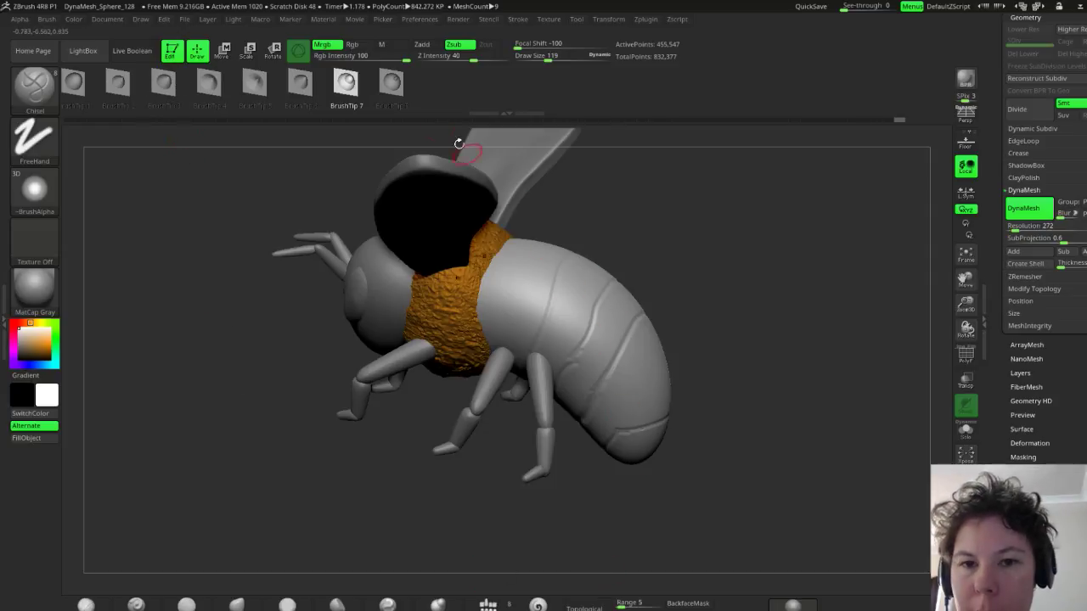
click(361, 47)
click(537, 604)
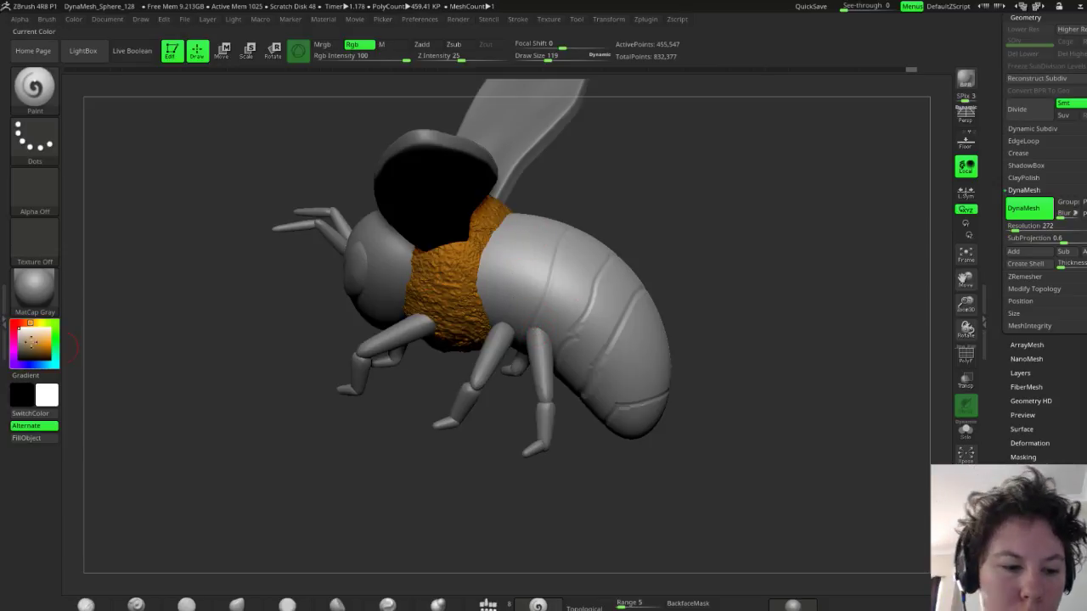
drag(20, 332, 16, 369)
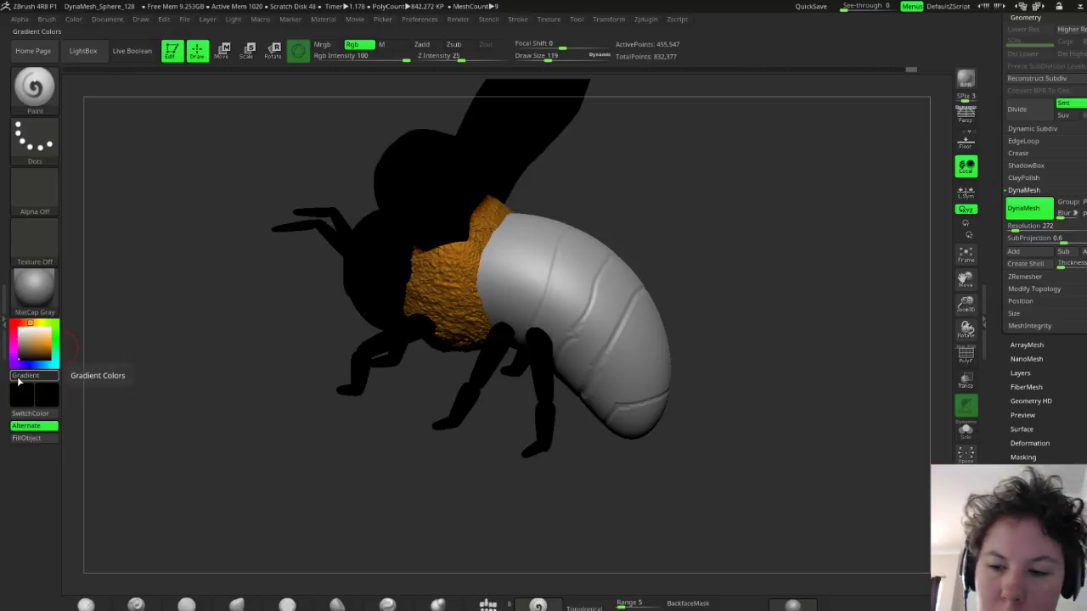
mouse_move(528, 229)
mouse_down()
mouse_move(516, 281)
mouse_move(535, 255)
mouse_move(531, 310)
mouse_move(492, 297)
mouse_move(483, 272)
mouse_move(510, 222)
mouse_move(519, 248)
mouse_move(552, 231)
mouse_move(521, 333)
mouse_up()
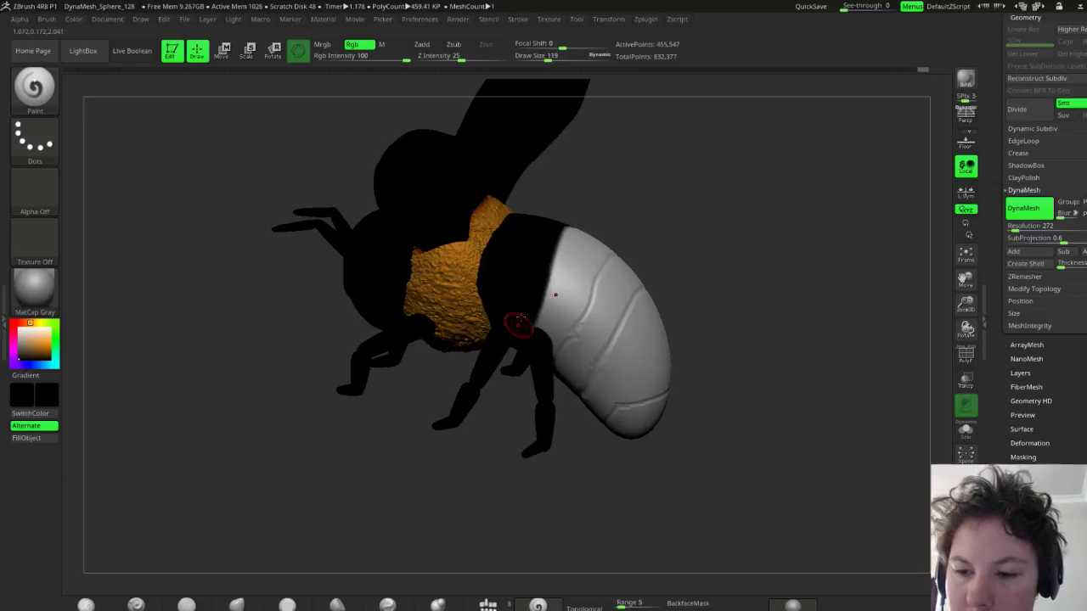
mouse_move(514, 343)
mouse_down()
mouse_move(561, 218)
mouse_move(592, 209)
mouse_move(522, 279)
mouse_move(528, 290)
mouse_up()
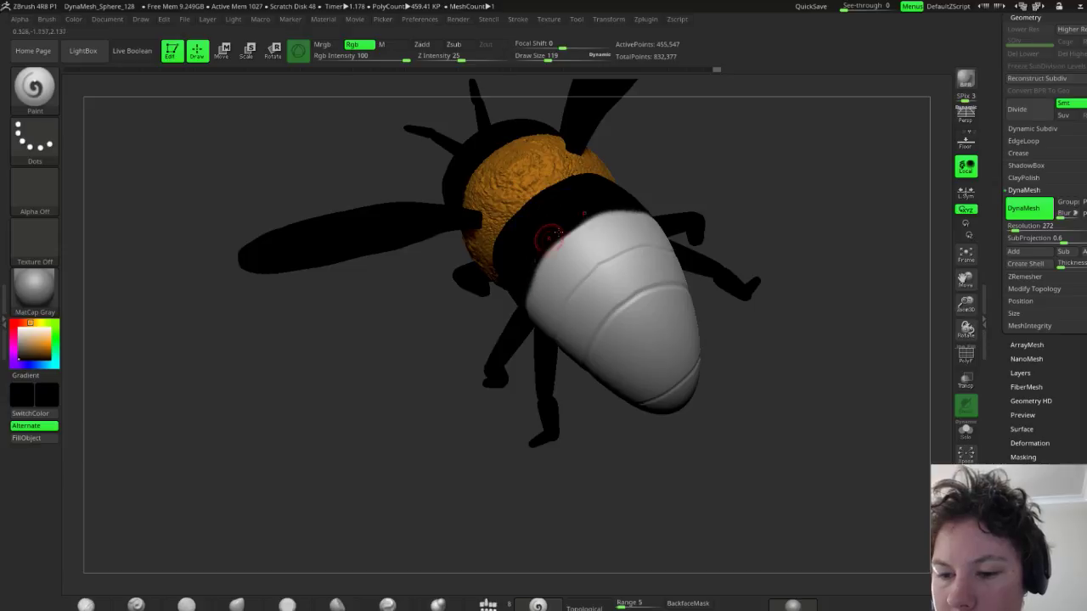
Paint the tail's third segment and its tip black, leaving the segments between them unpainted
mouse_move(582, 313)
mouse_down()
mouse_move(616, 267)
mouse_move(567, 333)
mouse_move(586, 350)
mouse_move(647, 266)
mouse_up()
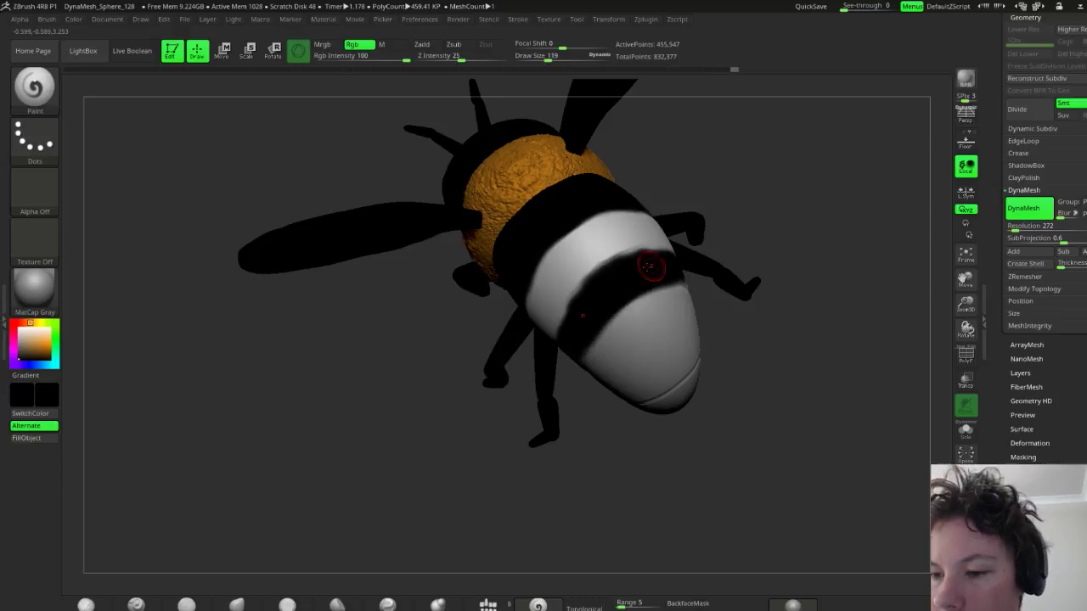
mouse_move(598, 296)
mouse_down()
mouse_move(619, 271)
mouse_move(673, 255)
mouse_up()
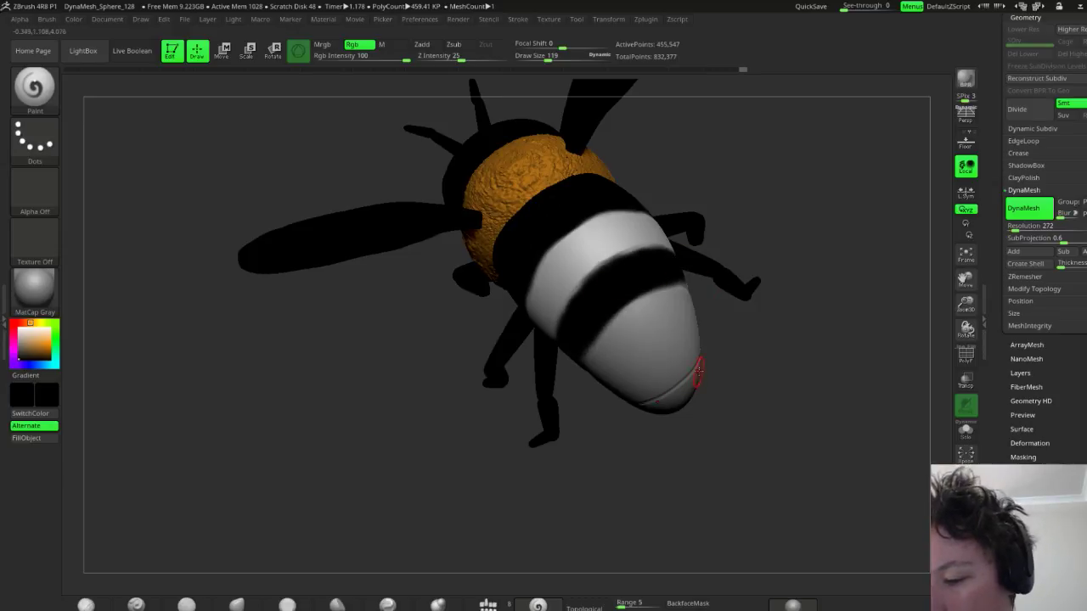
drag(699, 371, 670, 405)
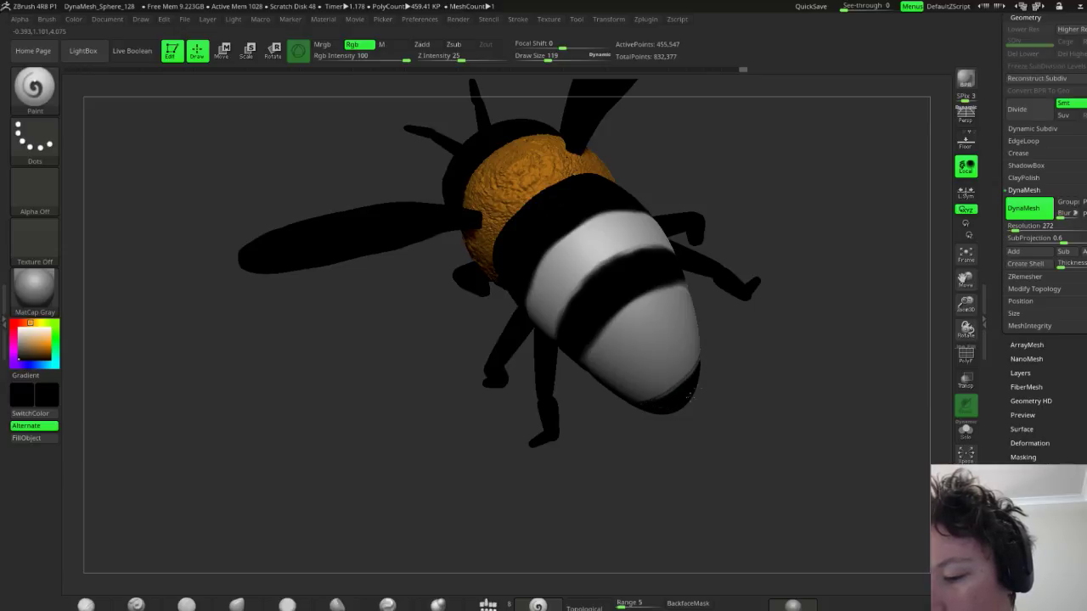
drag(692, 393, 681, 410)
Extend the black bands and the black tip around the tail's sides and underside
mouse_move(716, 450)
mouse_down()
mouse_move(754, 352)
mouse_move(751, 315)
mouse_up()
mouse_move(708, 353)
mouse_down()
mouse_move(692, 335)
mouse_move(673, 378)
mouse_move(699, 368)
mouse_move(664, 255)
mouse_move(644, 270)
mouse_move(649, 251)
mouse_move(647, 295)
mouse_move(612, 350)
mouse_move(641, 327)
mouse_move(616, 310)
mouse_move(563, 318)
mouse_move(566, 270)
mouse_up()
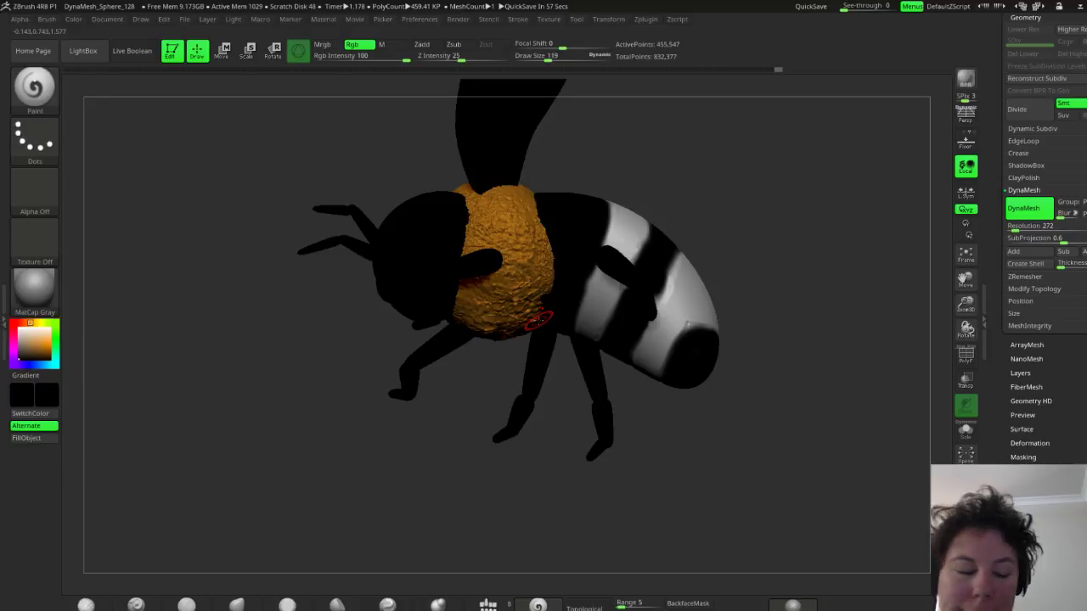
drag(760, 317, 632, 297)
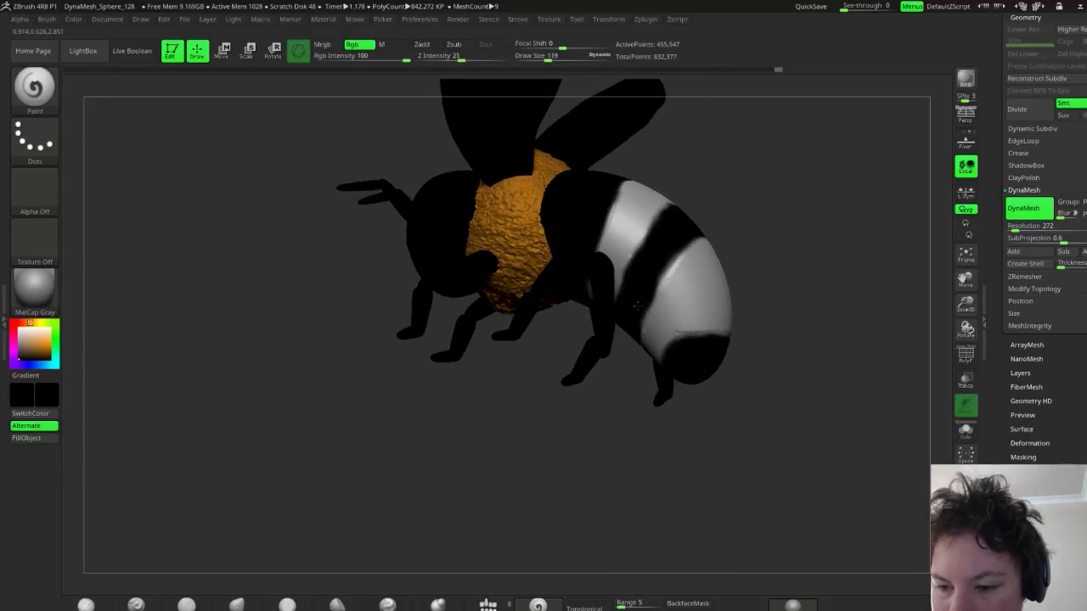
drag(804, 313, 543, 272)
Sample the thorax's golden orange and paint the two unpainted tail segments along the back and side
key(c)
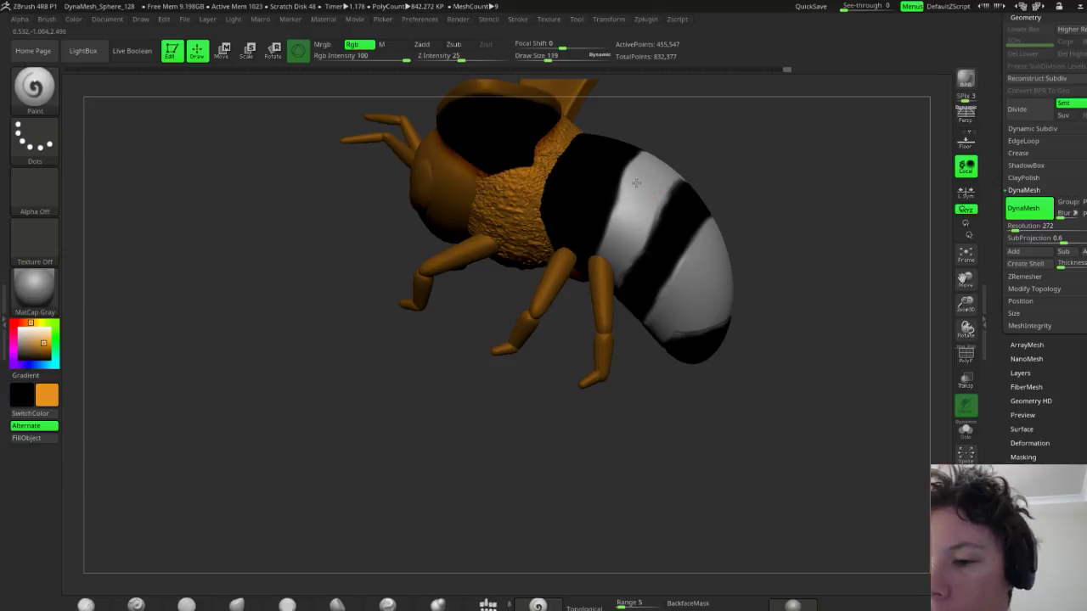
drag(633, 182, 626, 218)
mouse_move(632, 181)
mouse_down()
mouse_move(648, 157)
mouse_move(611, 234)
mouse_move(633, 272)
mouse_move(664, 183)
mouse_move(655, 167)
mouse_up()
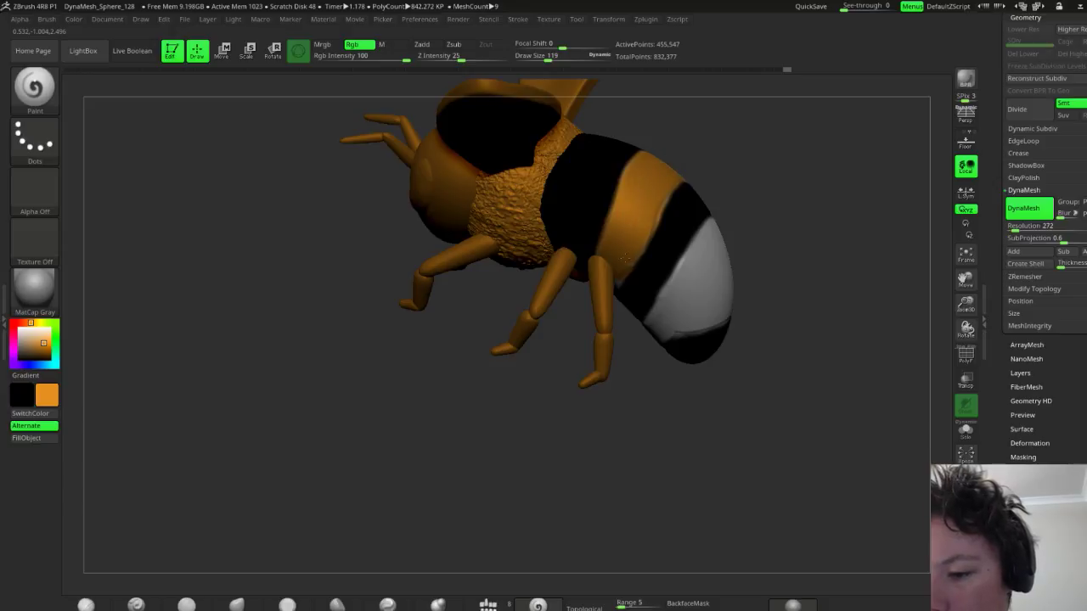
mouse_move(718, 226)
mouse_down()
mouse_move(655, 327)
mouse_move(673, 314)
mouse_move(718, 318)
mouse_move(726, 298)
mouse_move(702, 266)
mouse_up()
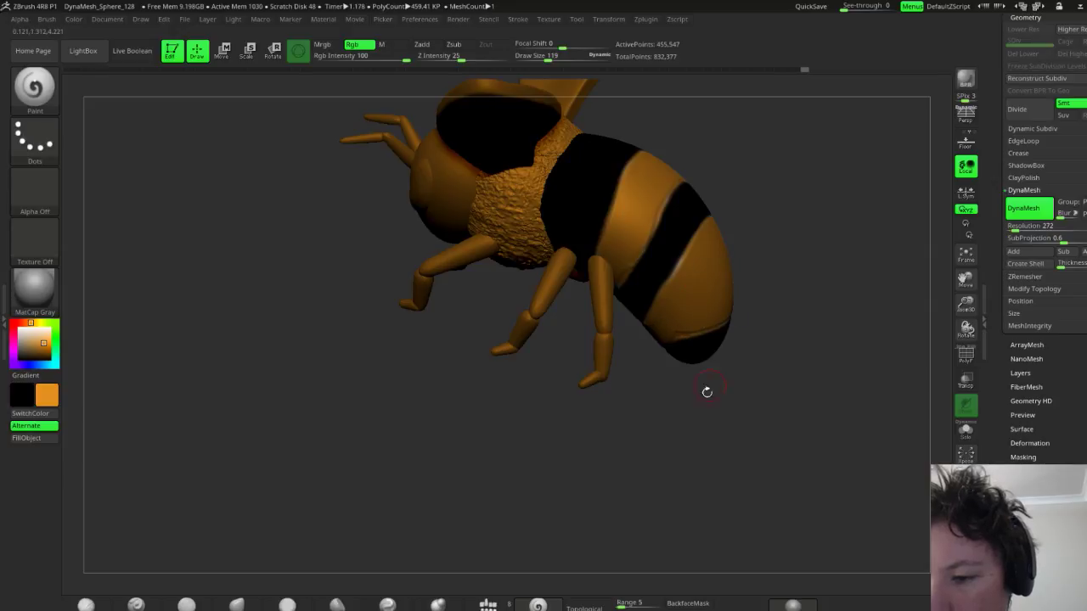
Paint the remaining unpainted parts of both orange bands across the tail's underside
drag(706, 390, 734, 231)
drag(707, 270, 727, 217)
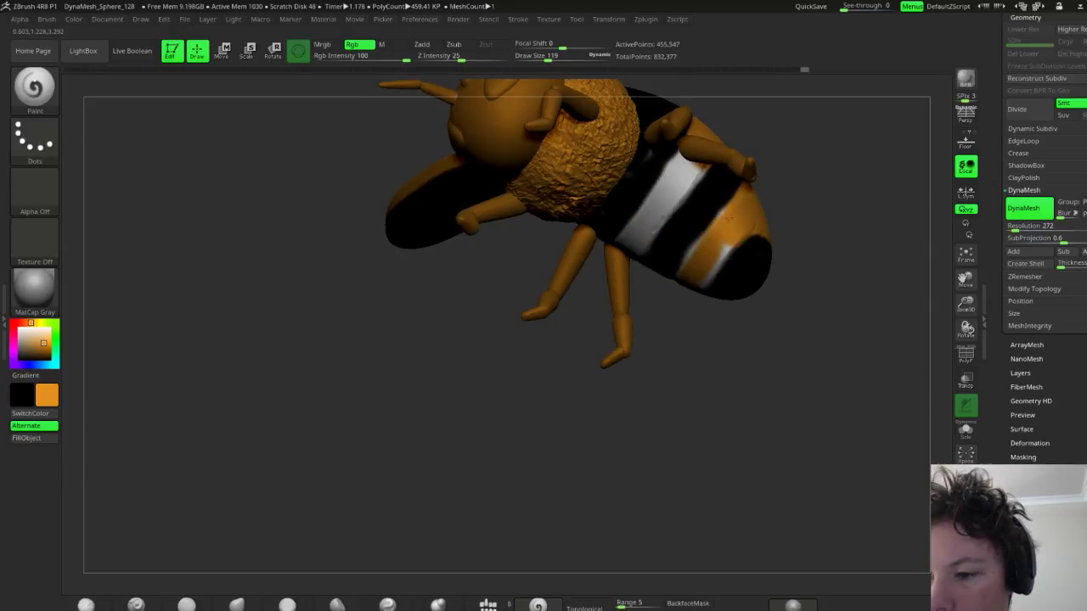
drag(692, 273, 724, 249)
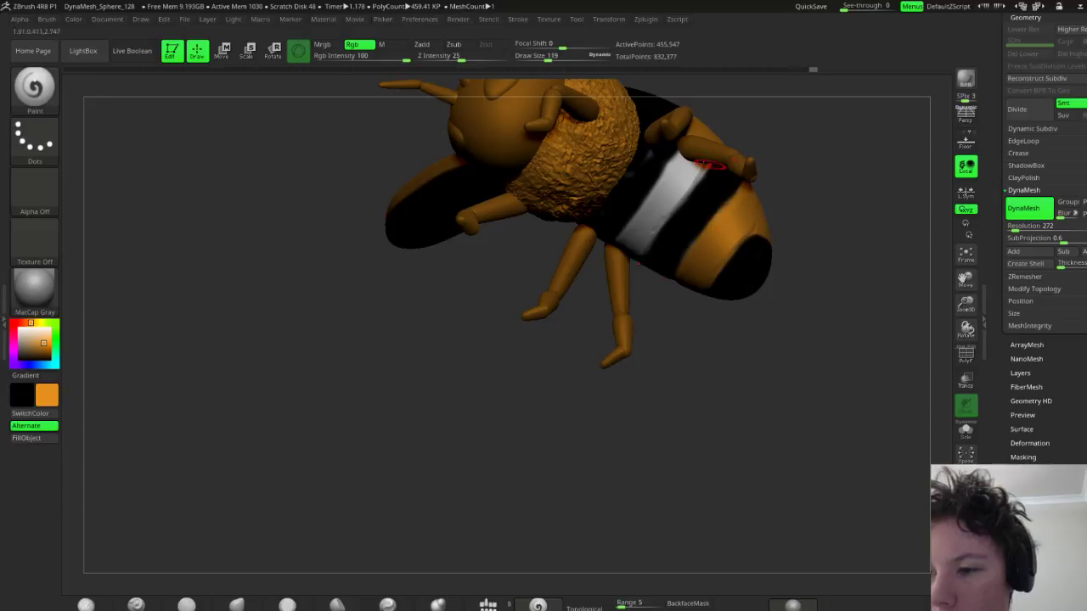
mouse_move(706, 163)
mouse_down()
mouse_move(632, 248)
mouse_move(675, 208)
mouse_up()
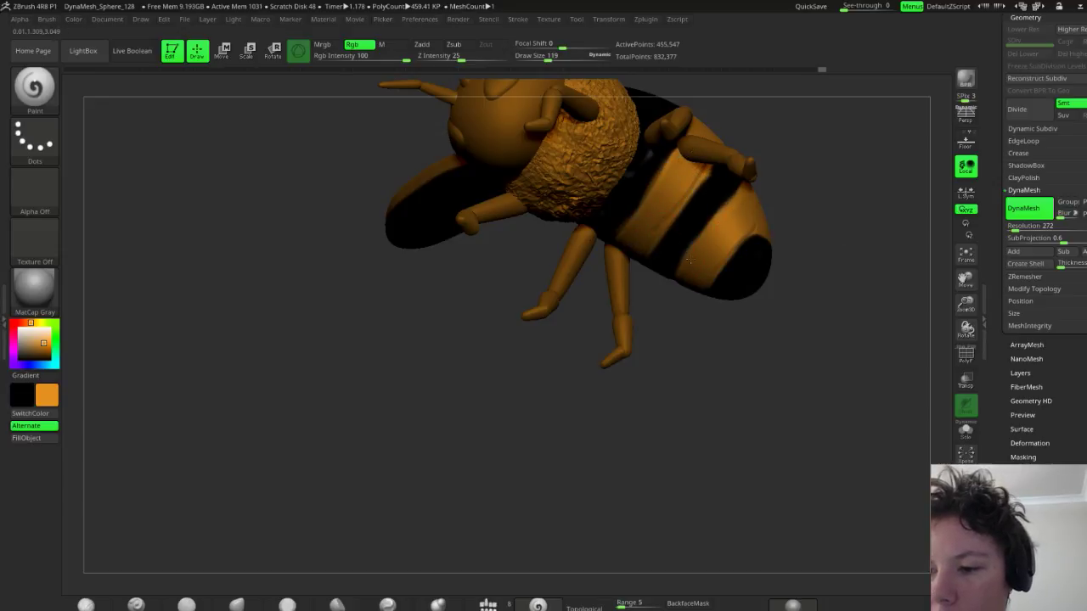
drag(773, 255, 624, 400)
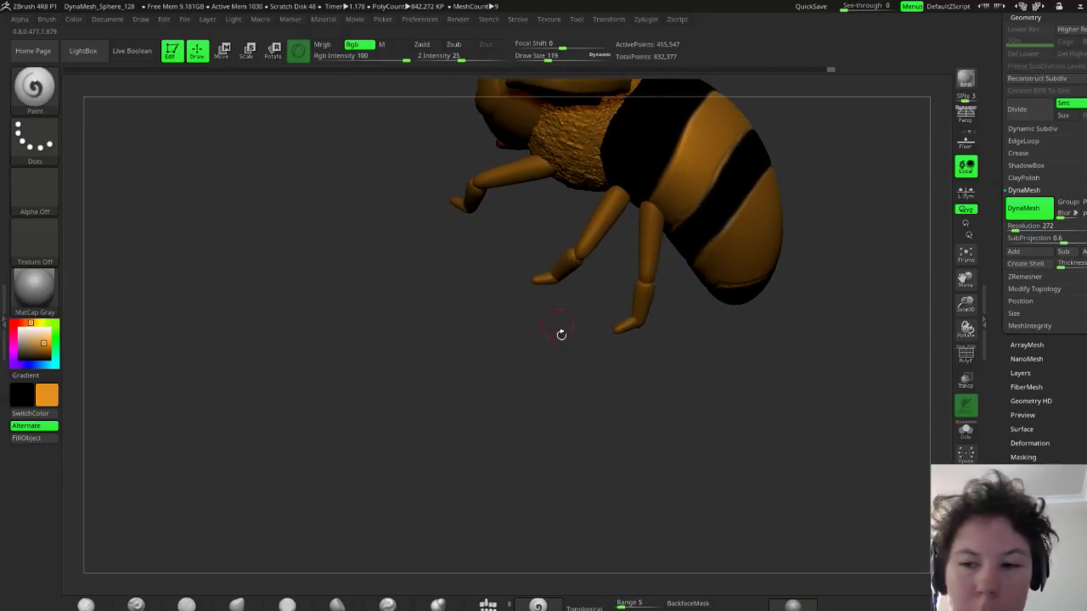
Set the active color back to white (255, 255, 255) and check the striped bee from several sides
drag(561, 335, 587, 394)
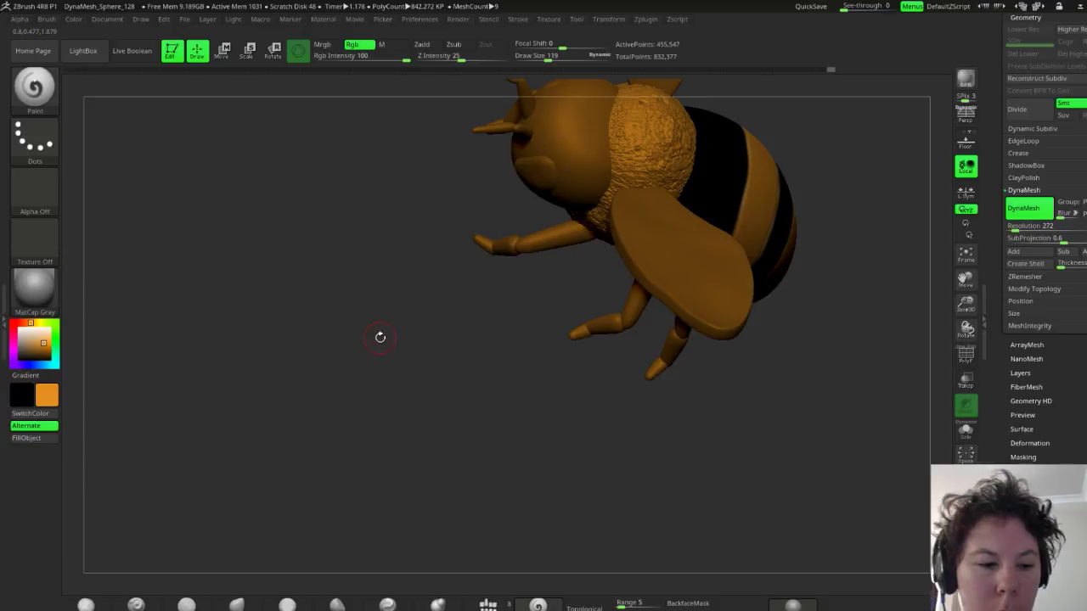
key(ctrl+z)
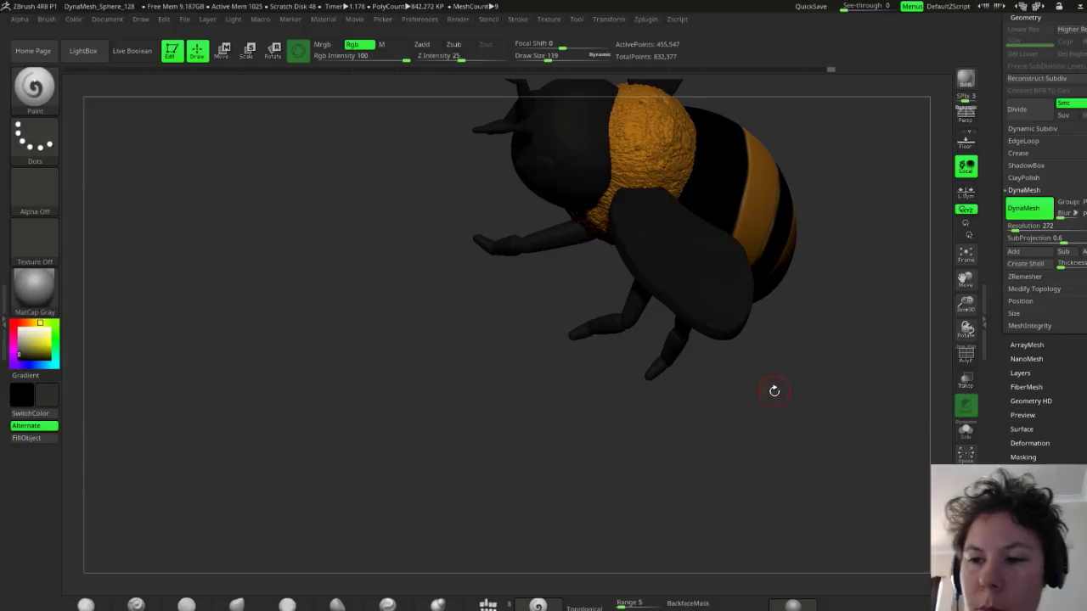
click(20, 319)
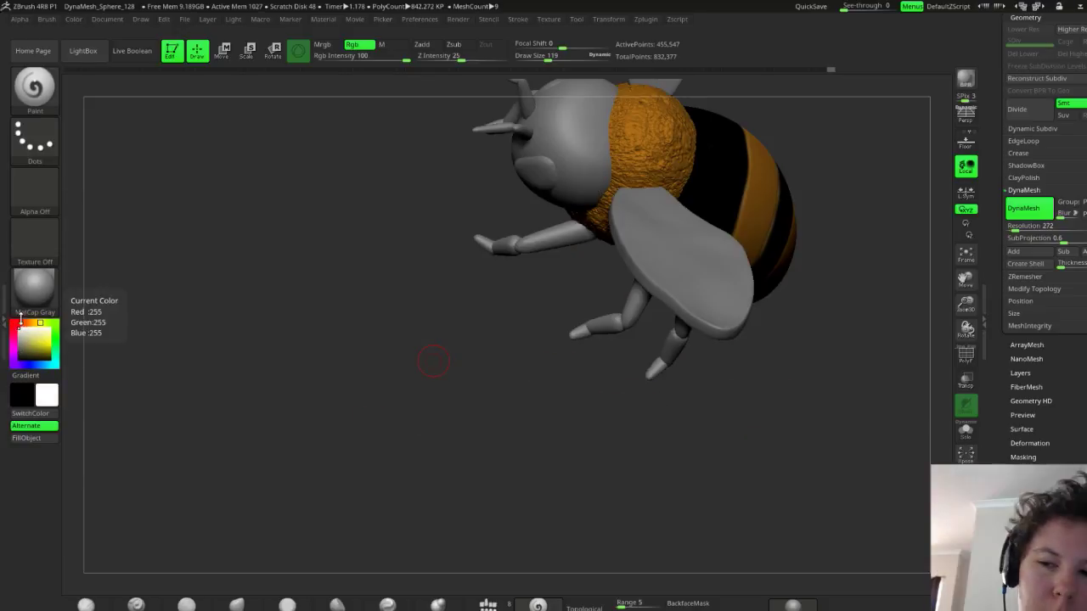
drag(696, 382, 801, 407)
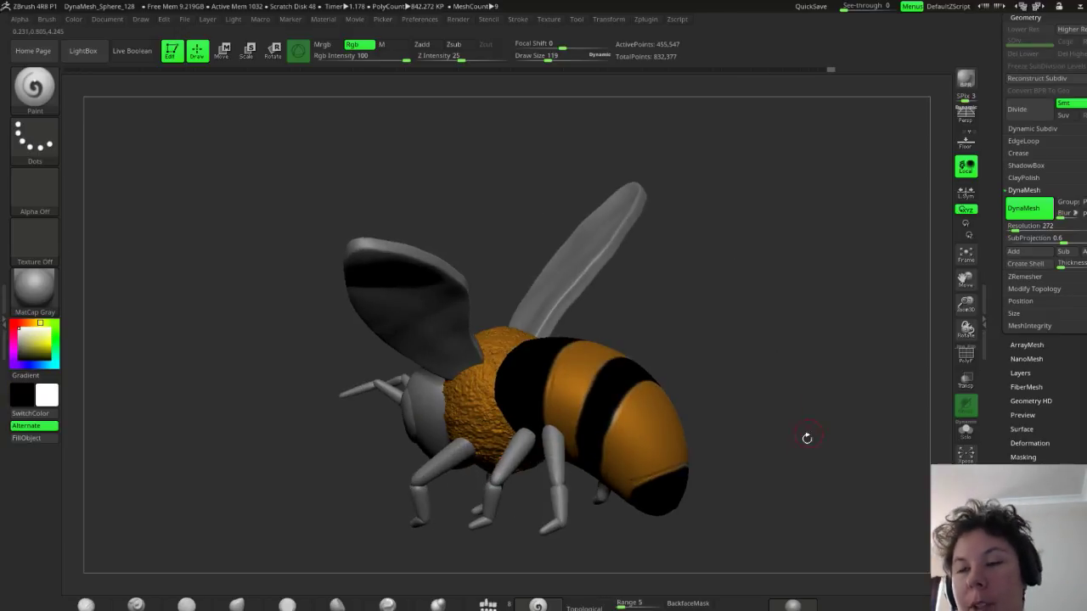
mouse_move(731, 351)
mouse_down()
mouse_move(718, 363)
mouse_move(732, 372)
mouse_up()
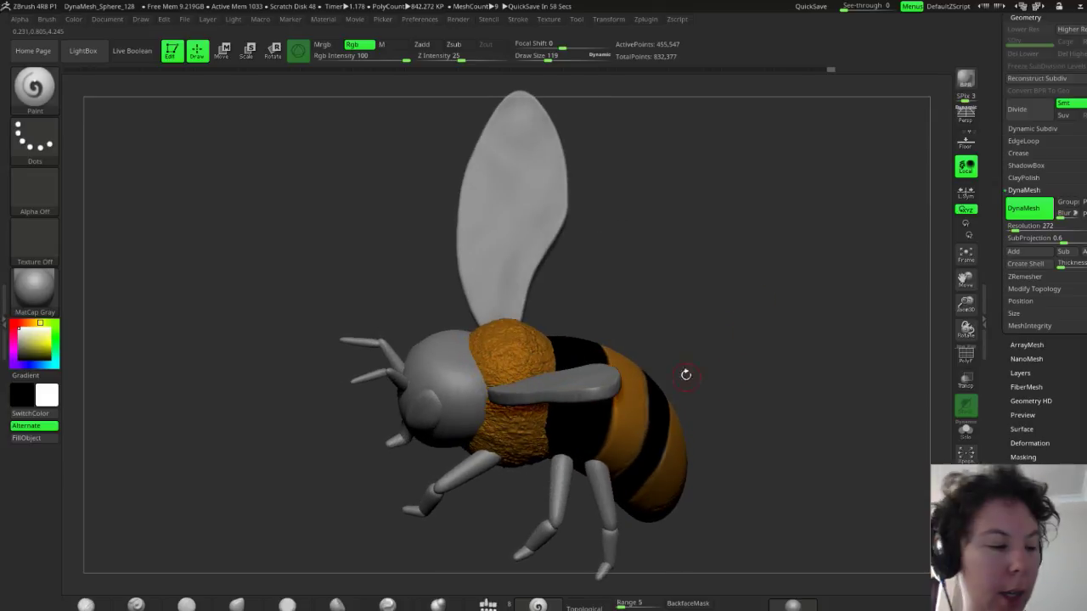
Inspect the painted bee from the front, side, rear and underside, examining the tail stripes, furry thorax, wings, head and legs
drag(693, 413, 766, 374)
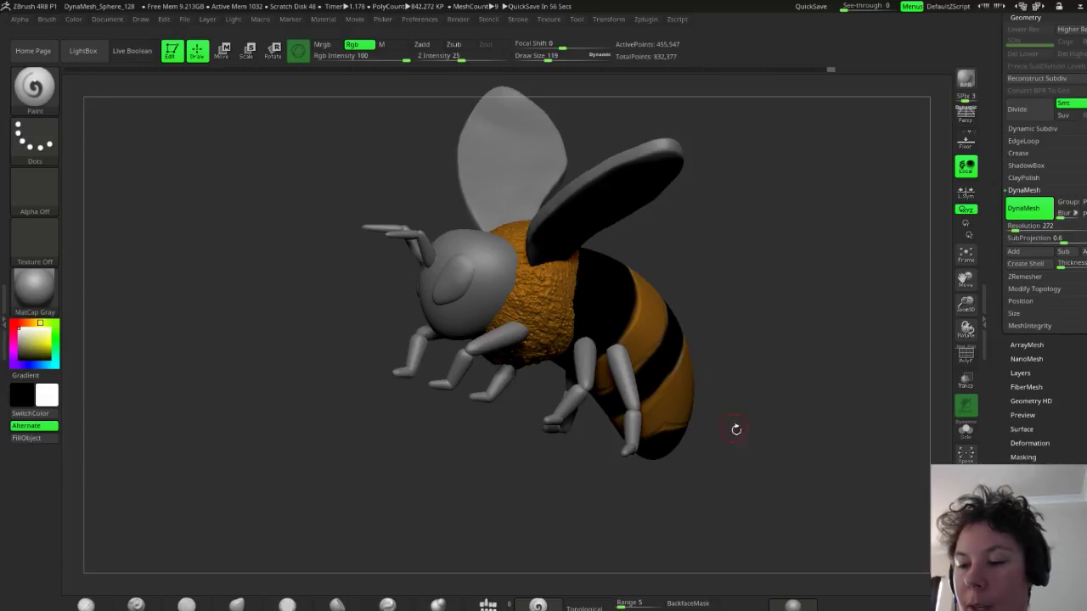
mouse_move(736, 429)
mouse_down()
mouse_move(747, 416)
mouse_move(748, 427)
mouse_up()
drag(738, 338, 726, 281)
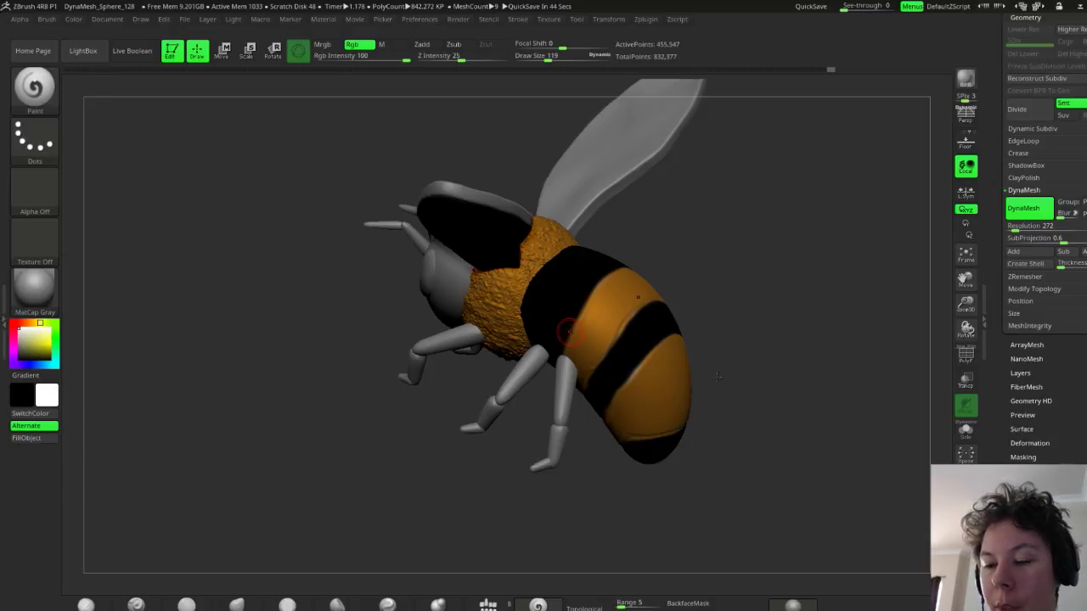
mouse_move(716, 437)
mouse_down()
mouse_move(764, 424)
mouse_move(721, 445)
mouse_up()
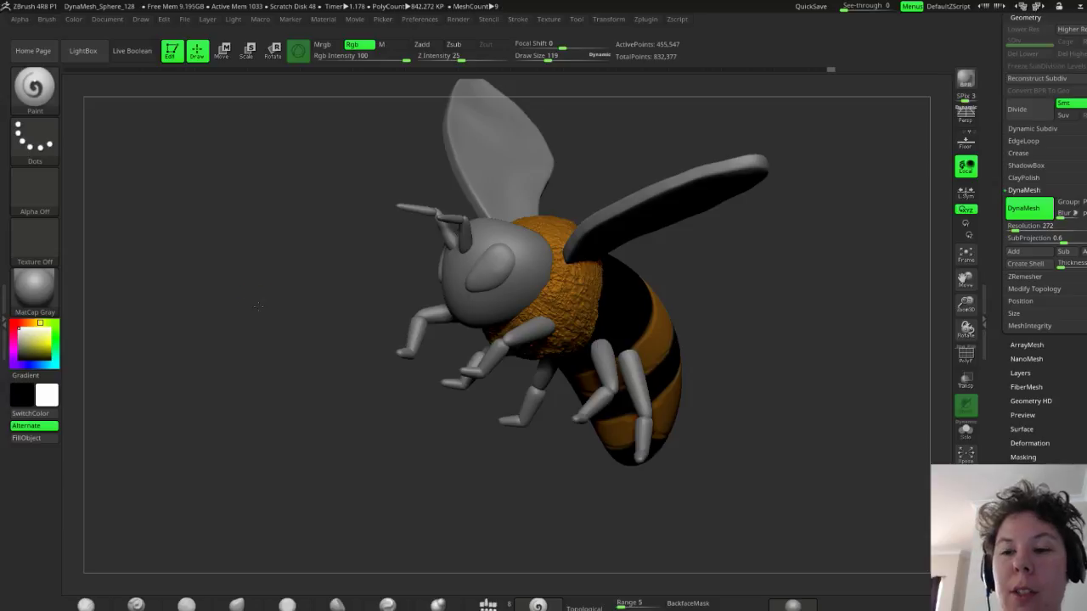
drag(257, 305, 265, 341)
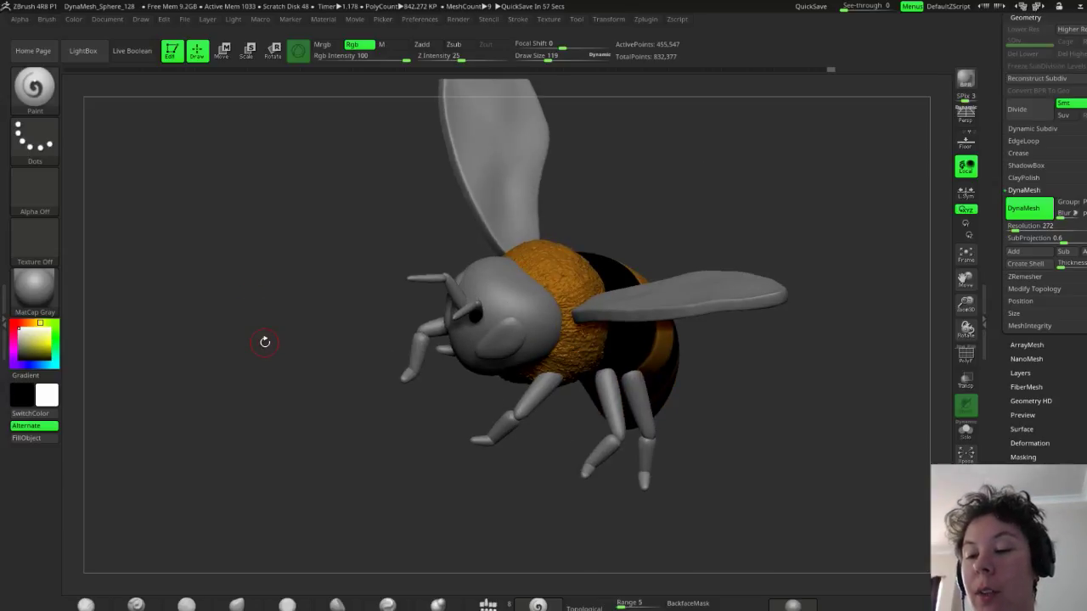
drag(763, 396, 759, 335)
mouse_move(748, 275)
mouse_down()
mouse_move(750, 284)
mouse_move(744, 266)
mouse_up()
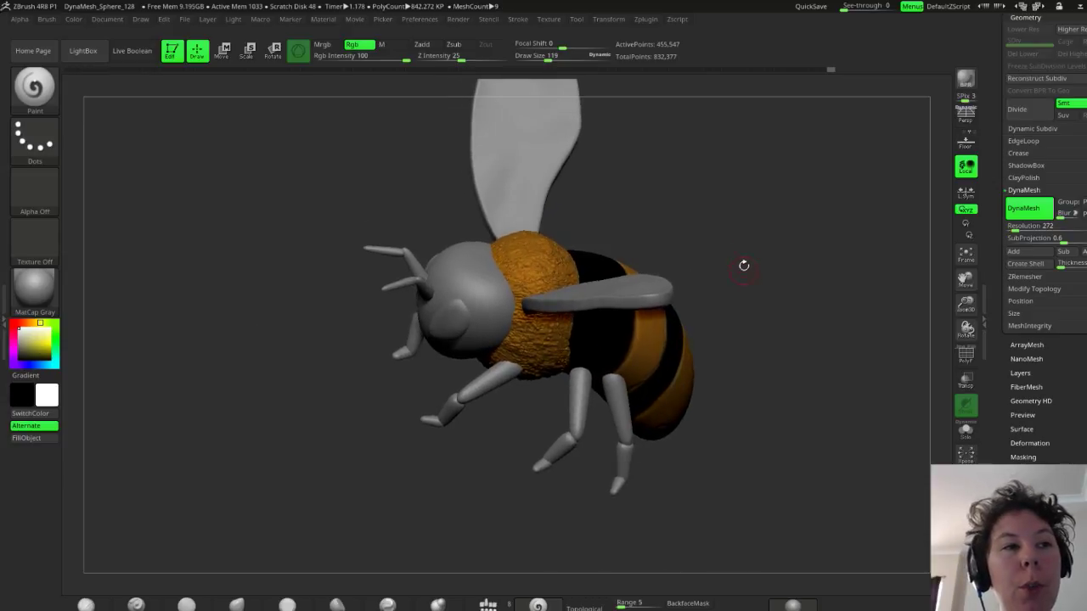
drag(698, 193, 740, 380)
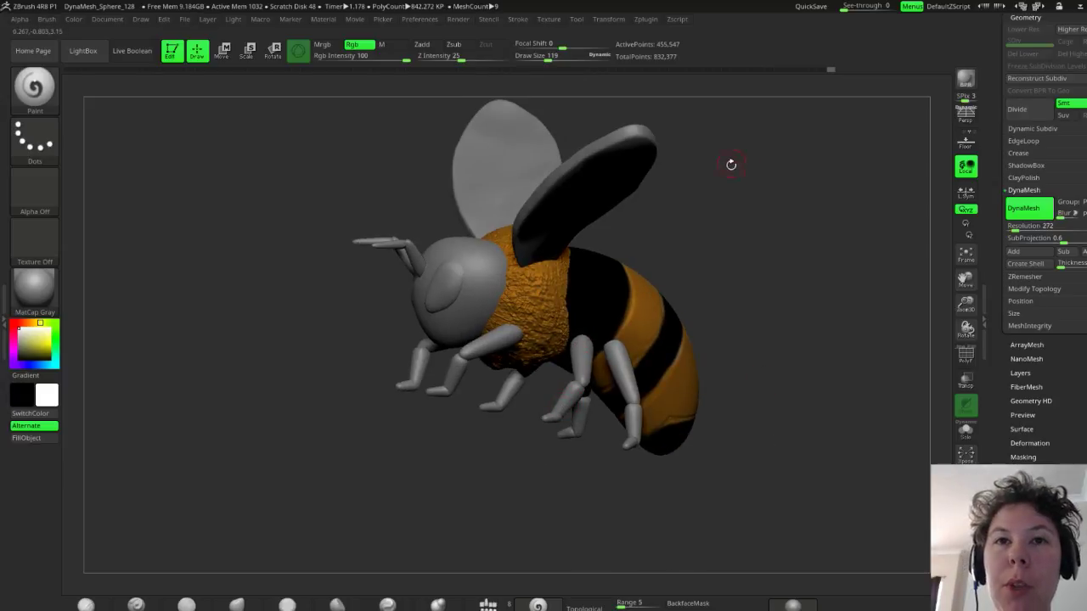
drag(737, 307, 761, 359)
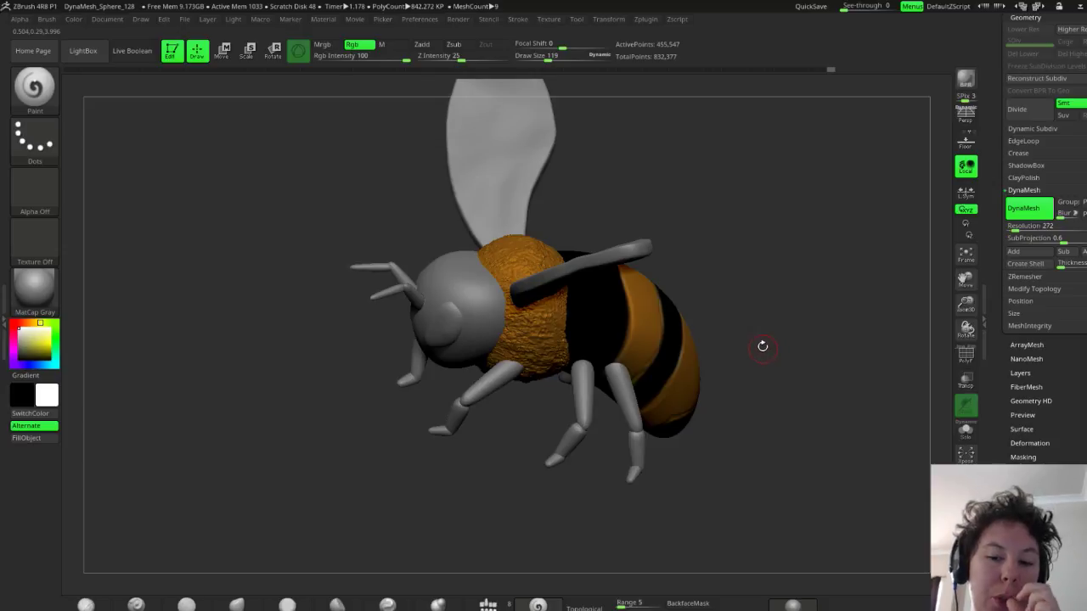
drag(758, 377, 711, 393)
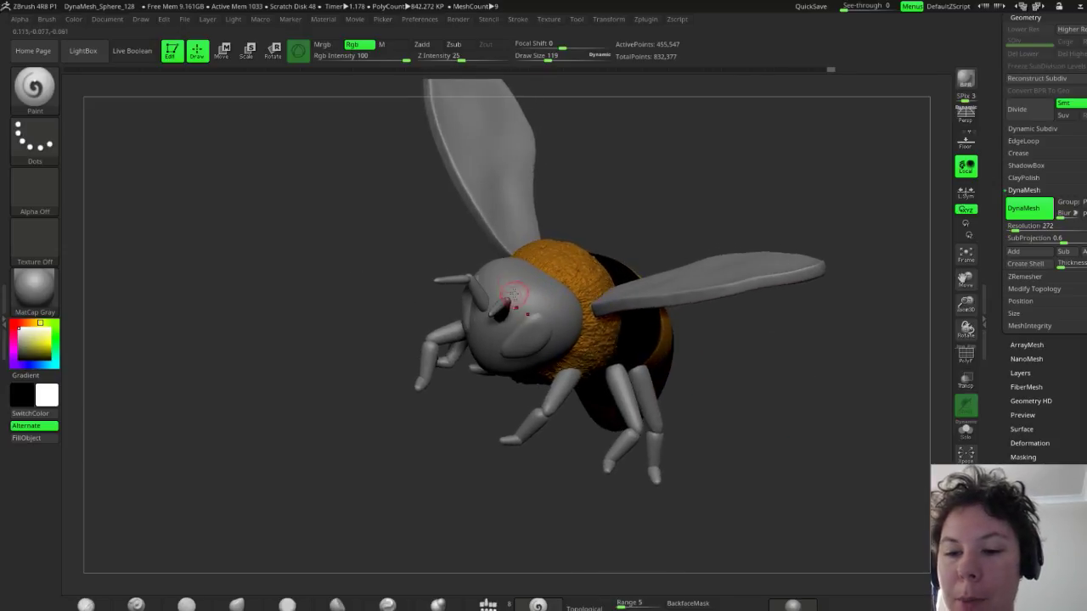
drag(415, 452, 444, 432)
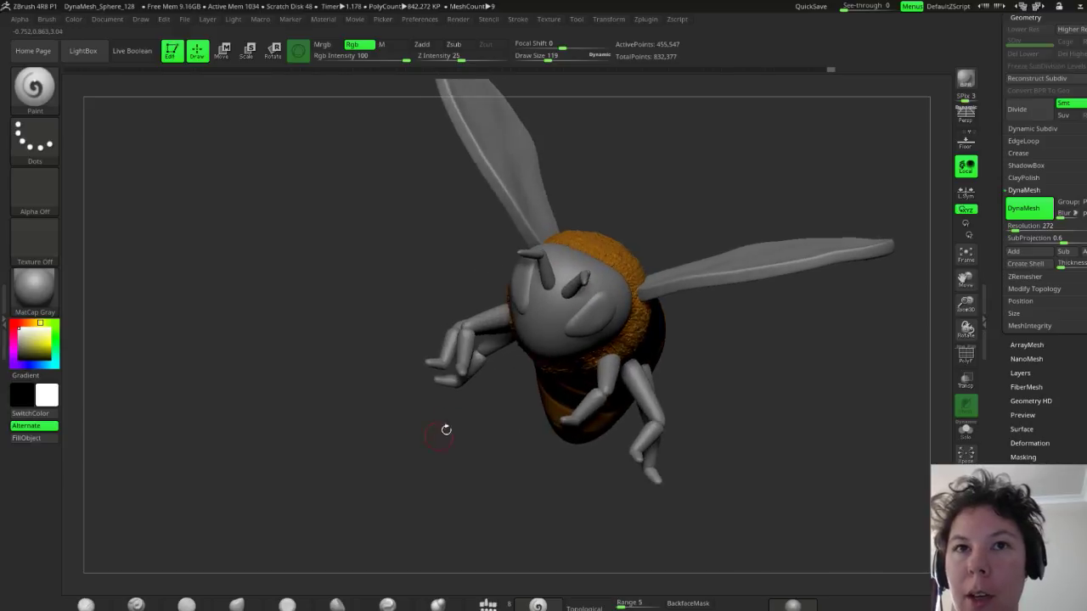
mouse_move(729, 384)
mouse_down()
mouse_move(741, 360)
mouse_move(735, 343)
mouse_move(718, 345)
mouse_move(754, 328)
mouse_move(768, 300)
mouse_move(776, 310)
mouse_move(736, 296)
mouse_up()
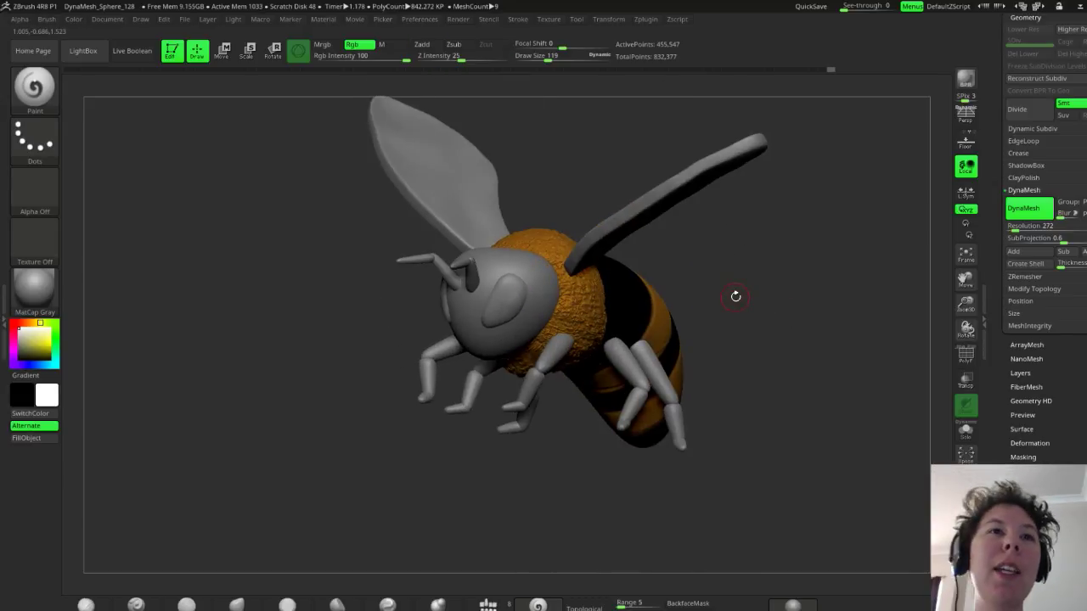